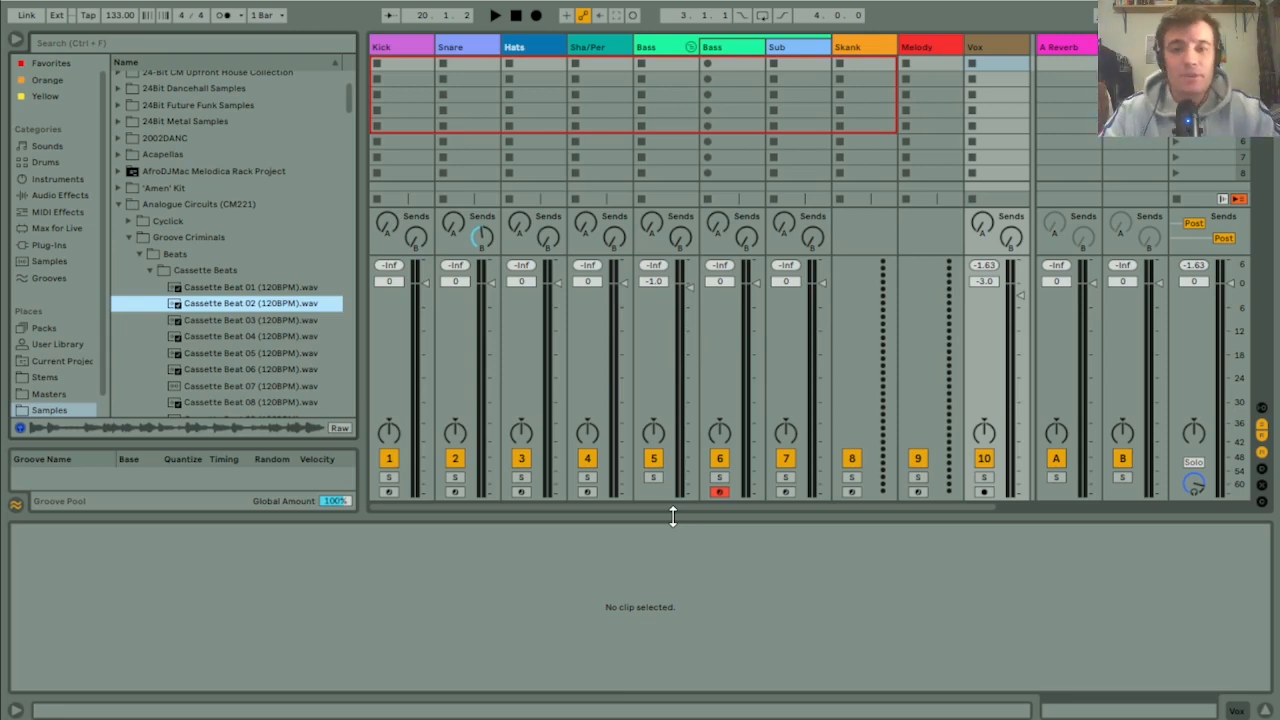
Step: Select the Hats track and search the sample library for "hats"
click(538, 44)
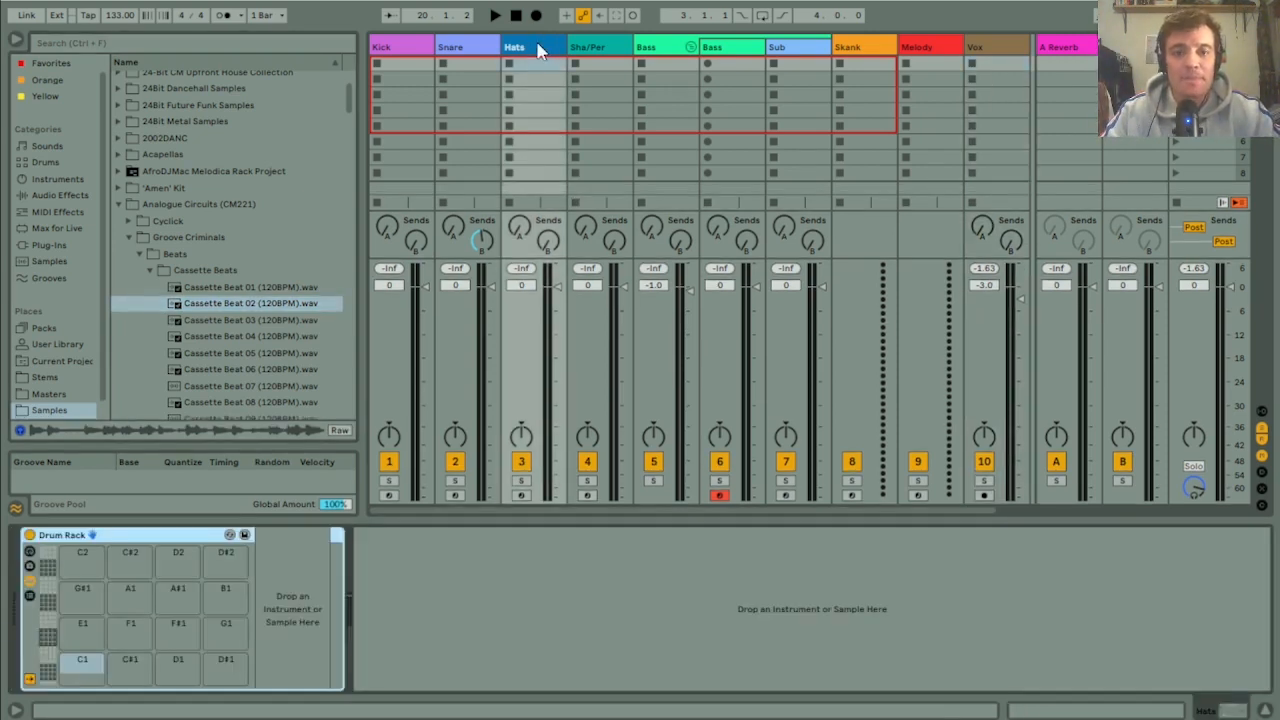
click(173, 51)
text(hi hats)
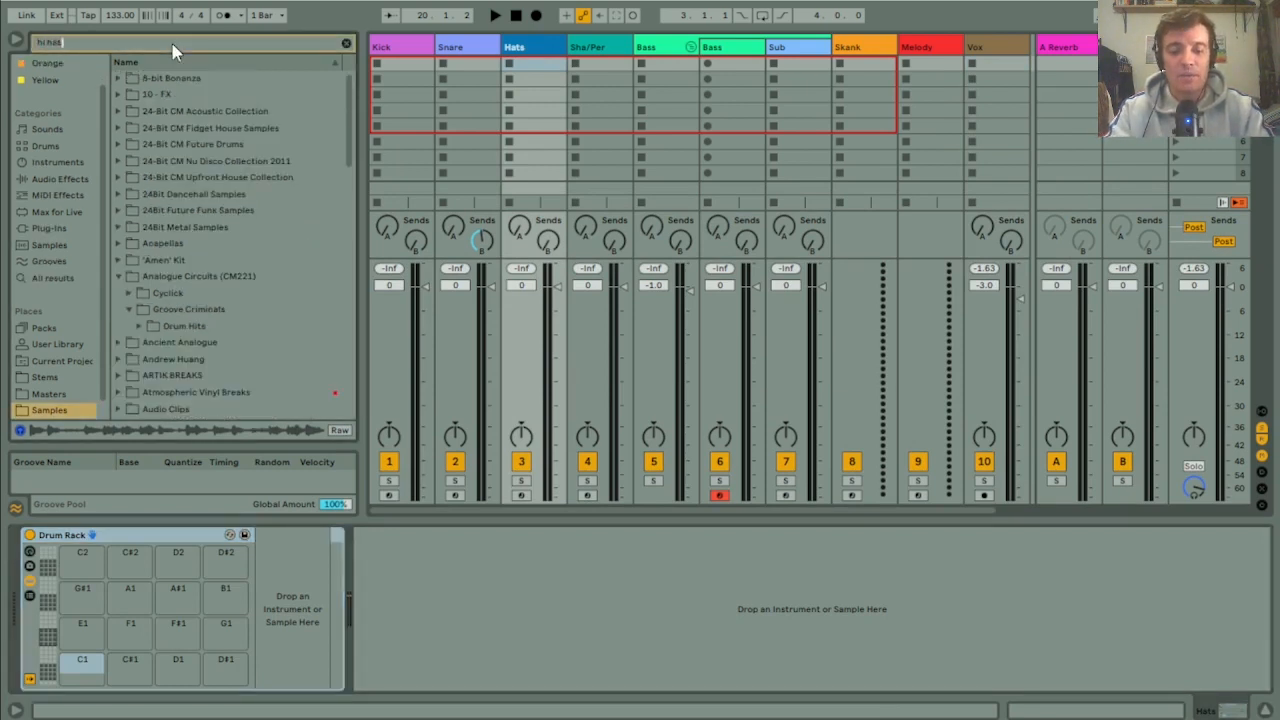
drag(108, 45, 3, 50)
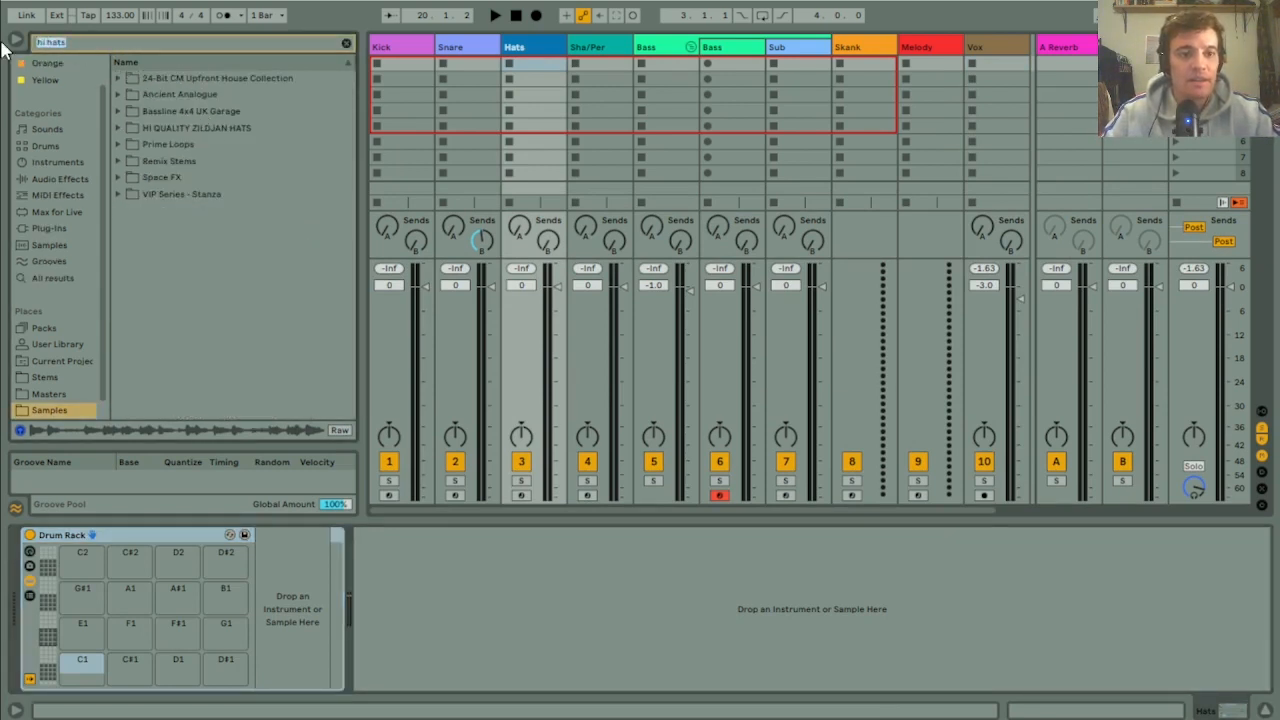
text(hats)
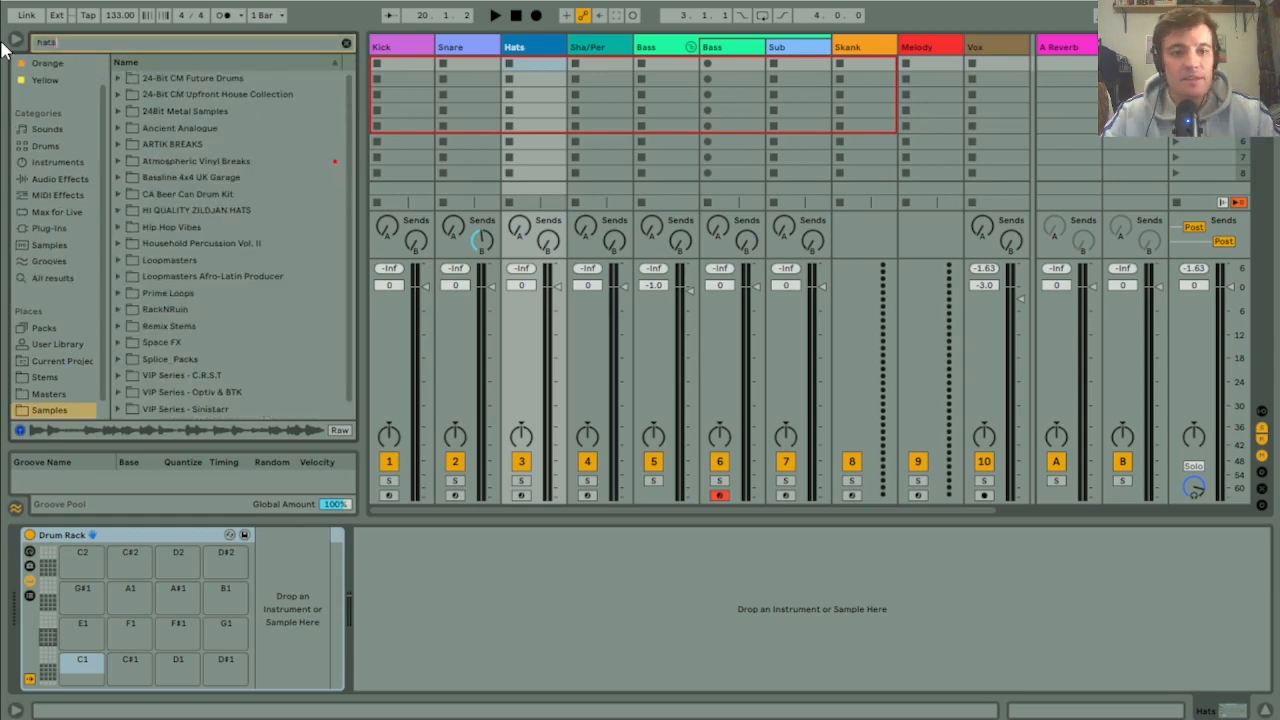
Step: Audition the closed hats in the HI QUALITY ZILDJAN HATS folder and load Quick Beat 14 closed 04.wav onto the Drum Rack's C1 pad
scroll(353, 166, down, 1)
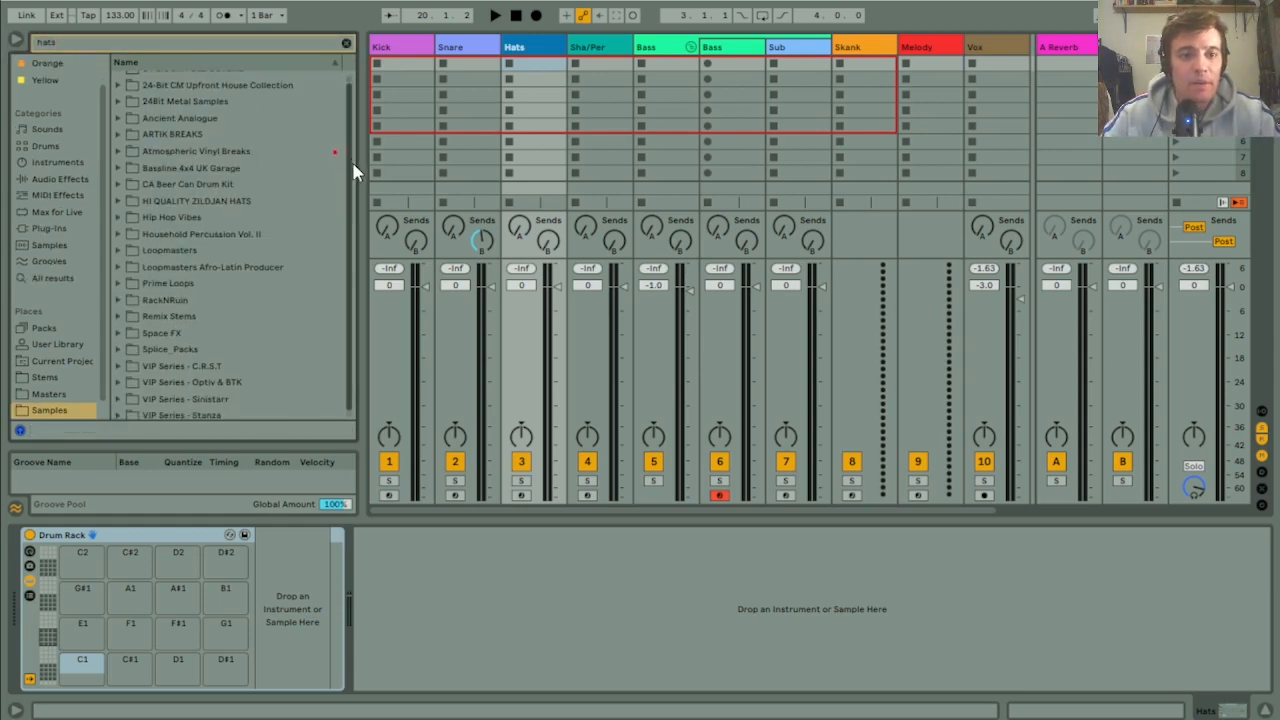
scroll(349, 185, down, 1)
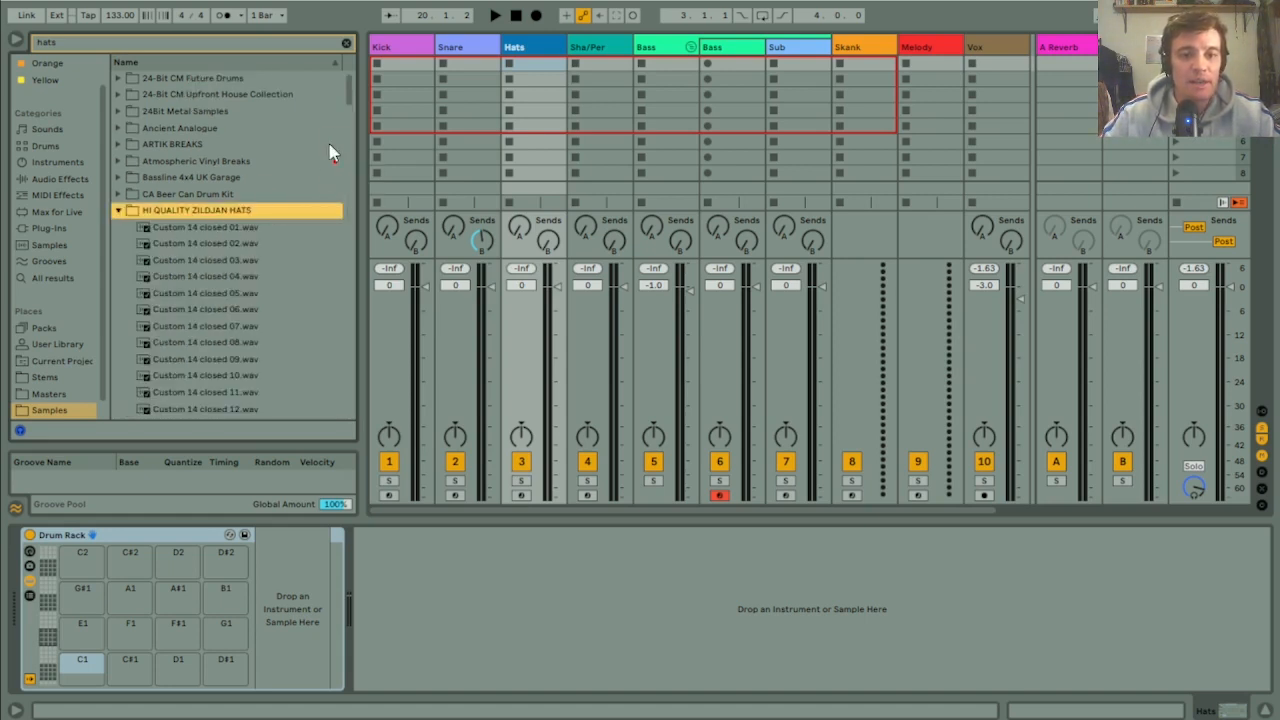
drag(354, 109, 352, 323)
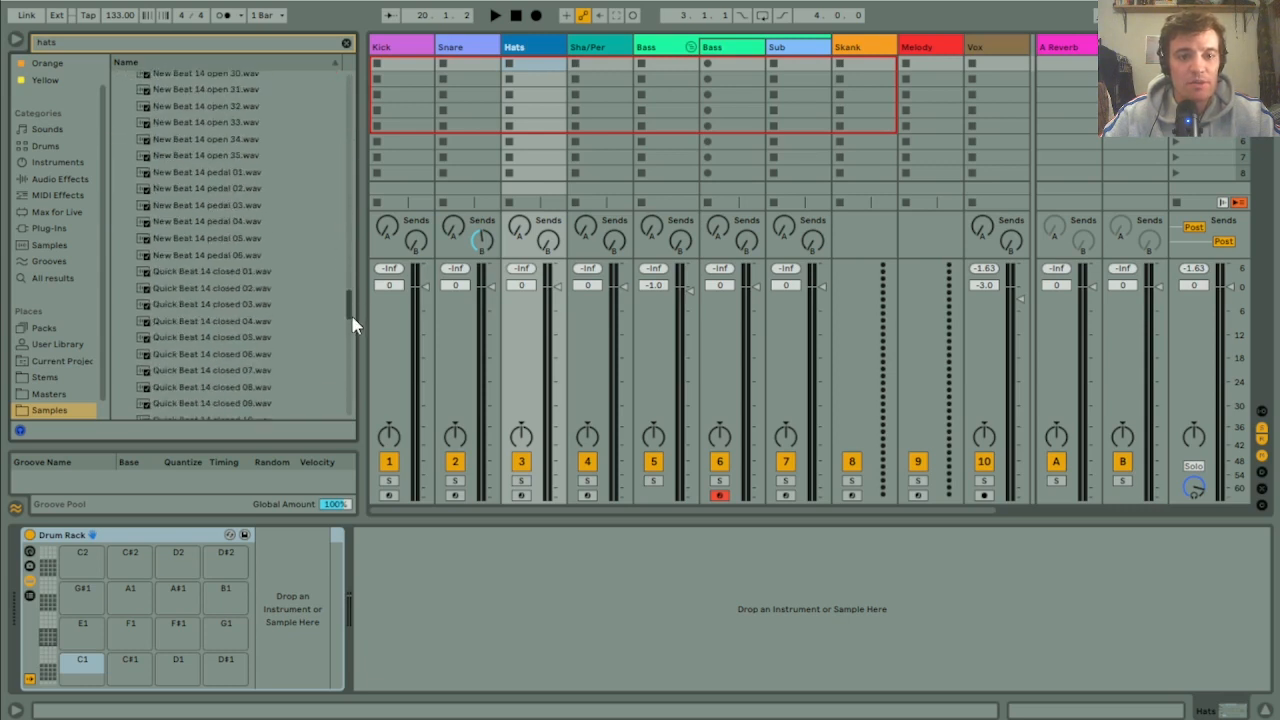
click(215, 324)
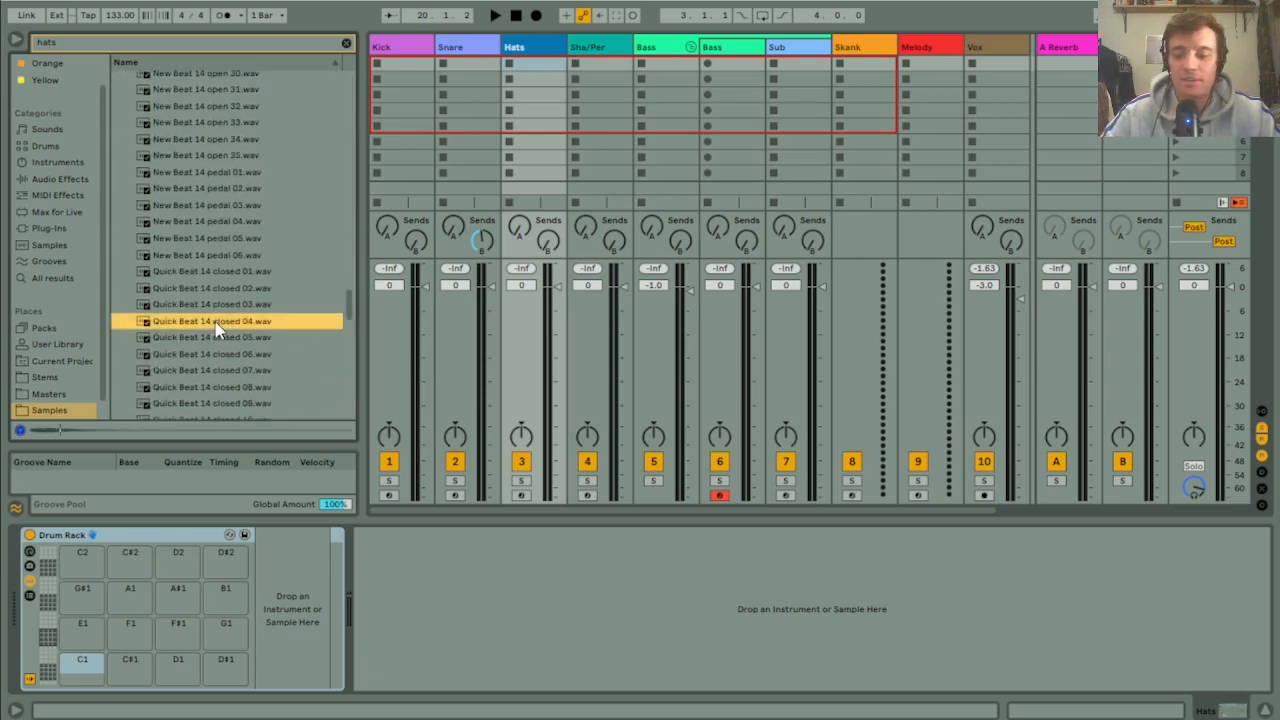
key(Down)
key(Down)
key(Down)
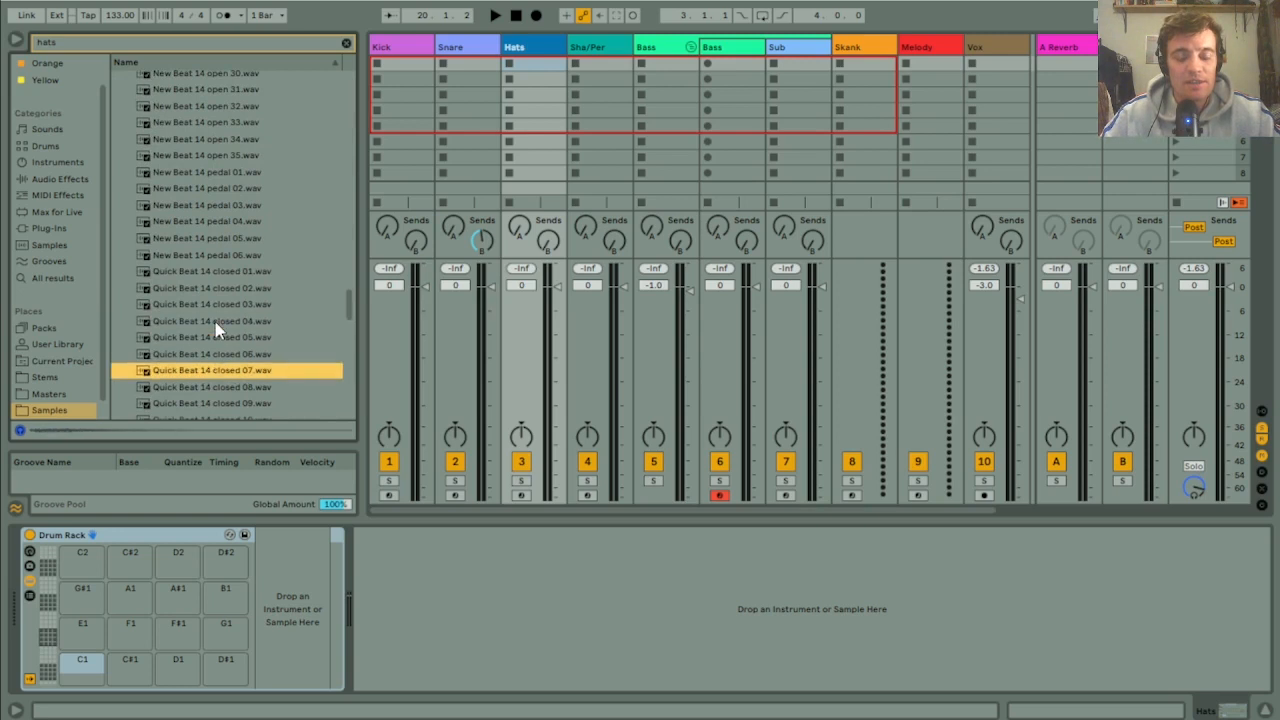
key(Down)
key(Down)
key(Down)
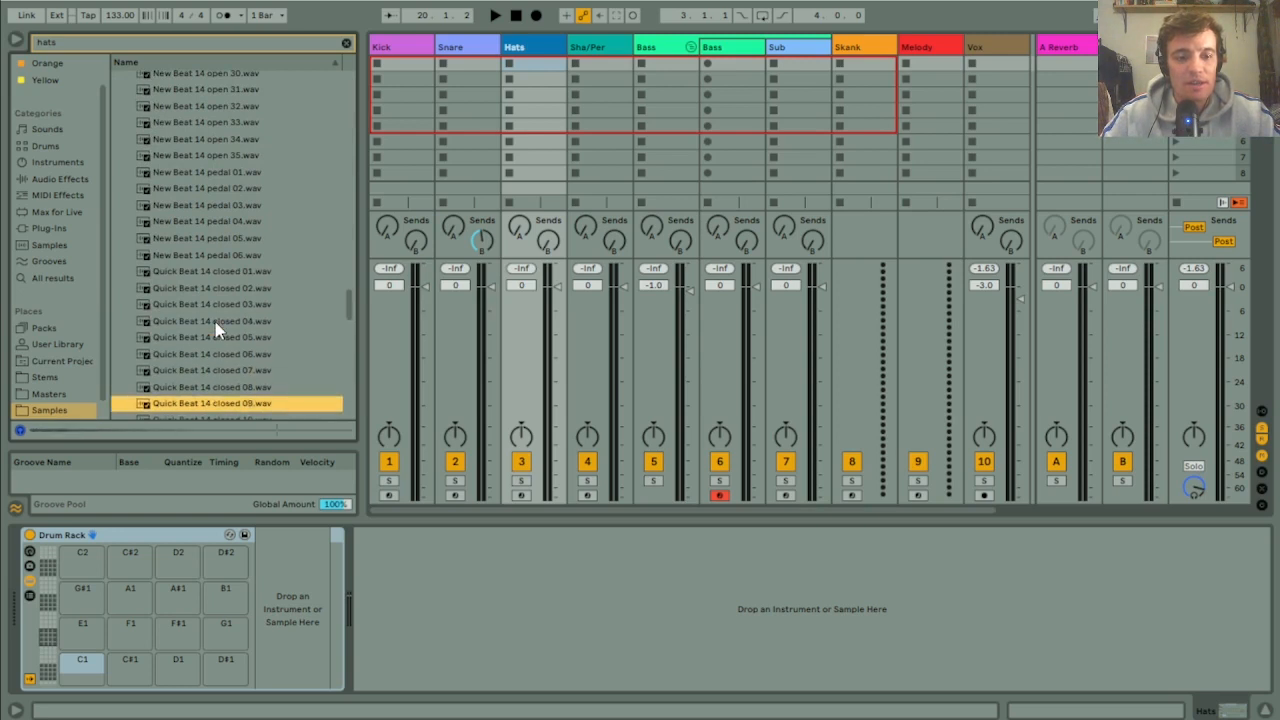
key(Up)
key(Up)
key(Up)
key(Up)
key(Up)
key(Up)
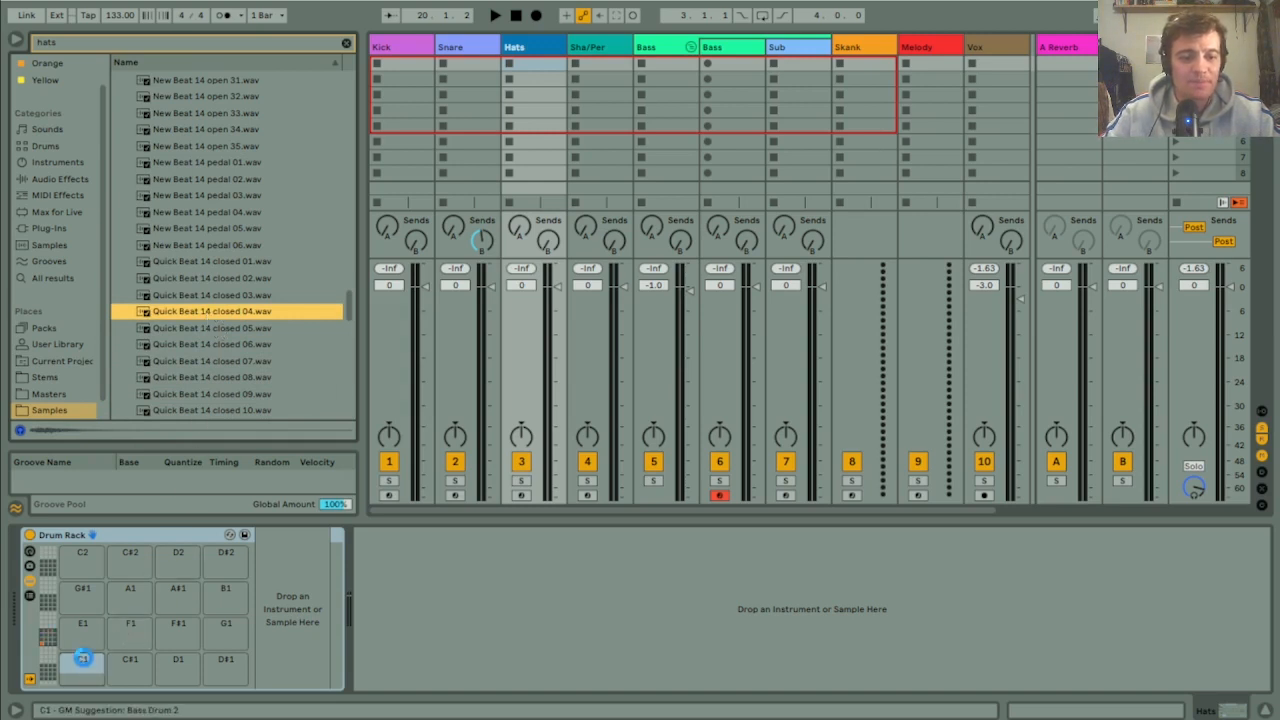
Step: Preview the neighbouring closed hats and load Quick Beat 14 closed 06.wav onto the C#1 pad
click(215, 328)
click(219, 345)
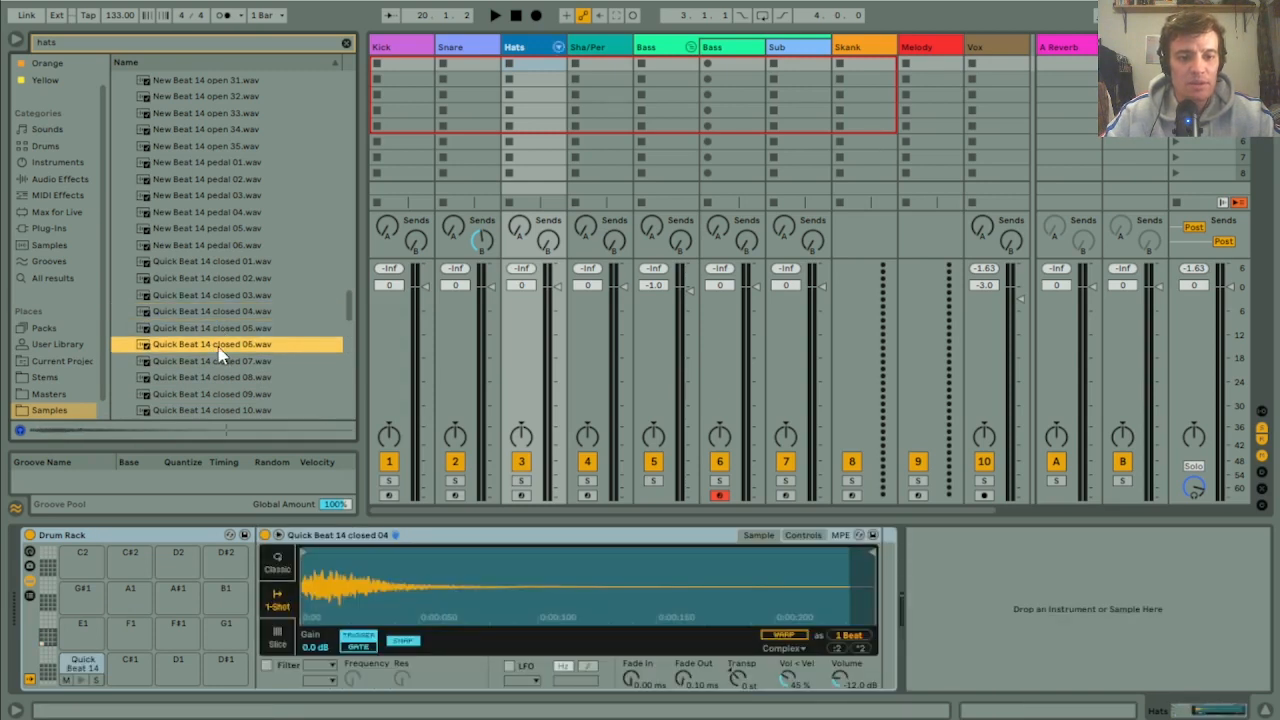
drag(219, 354, 130, 675)
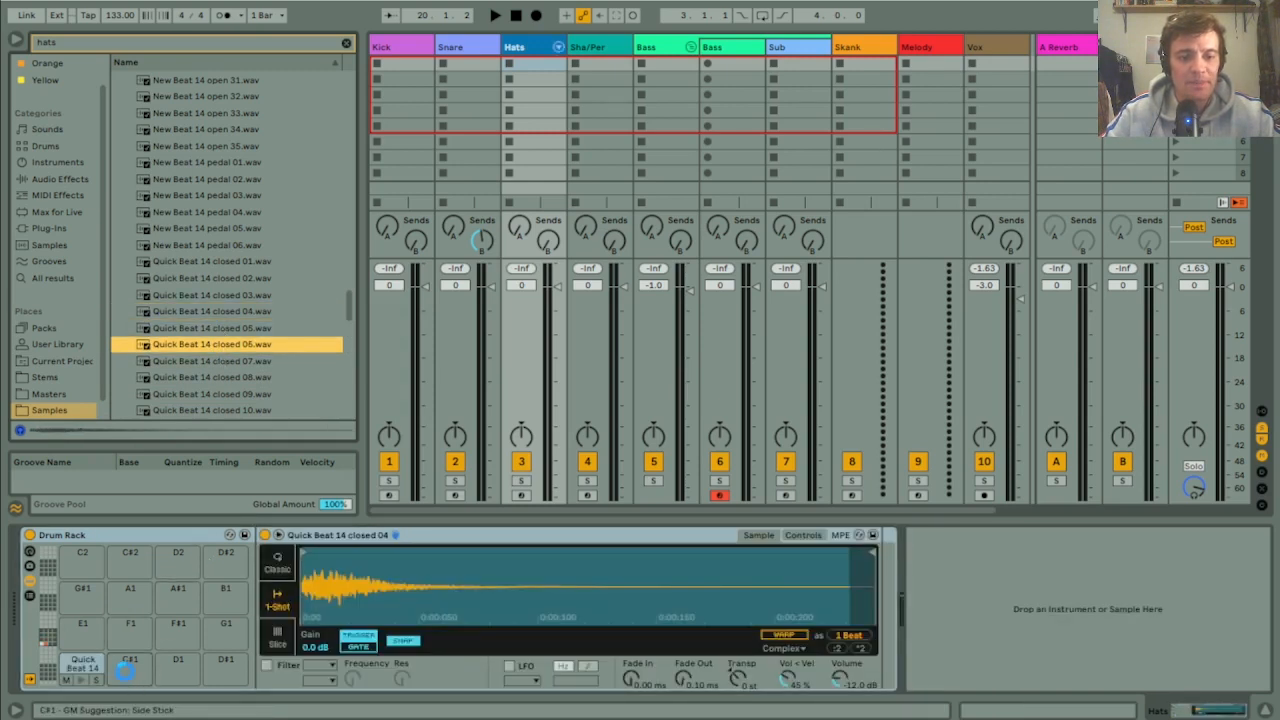
Step: Audition the Quick Beat 14 open hats and load Quick Beat 14 open 1.wav onto the D1 pad
drag(349, 320, 349, 336)
click(218, 217)
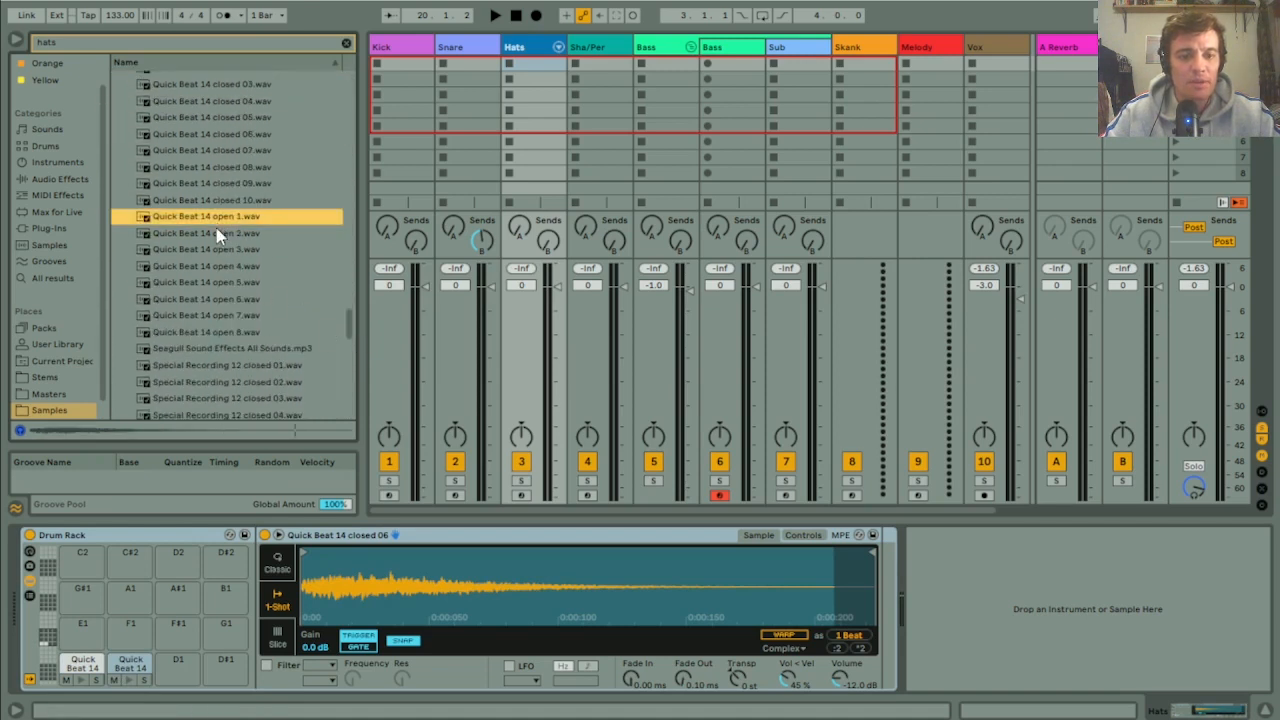
click(214, 234)
click(220, 220)
drag(220, 225, 177, 674)
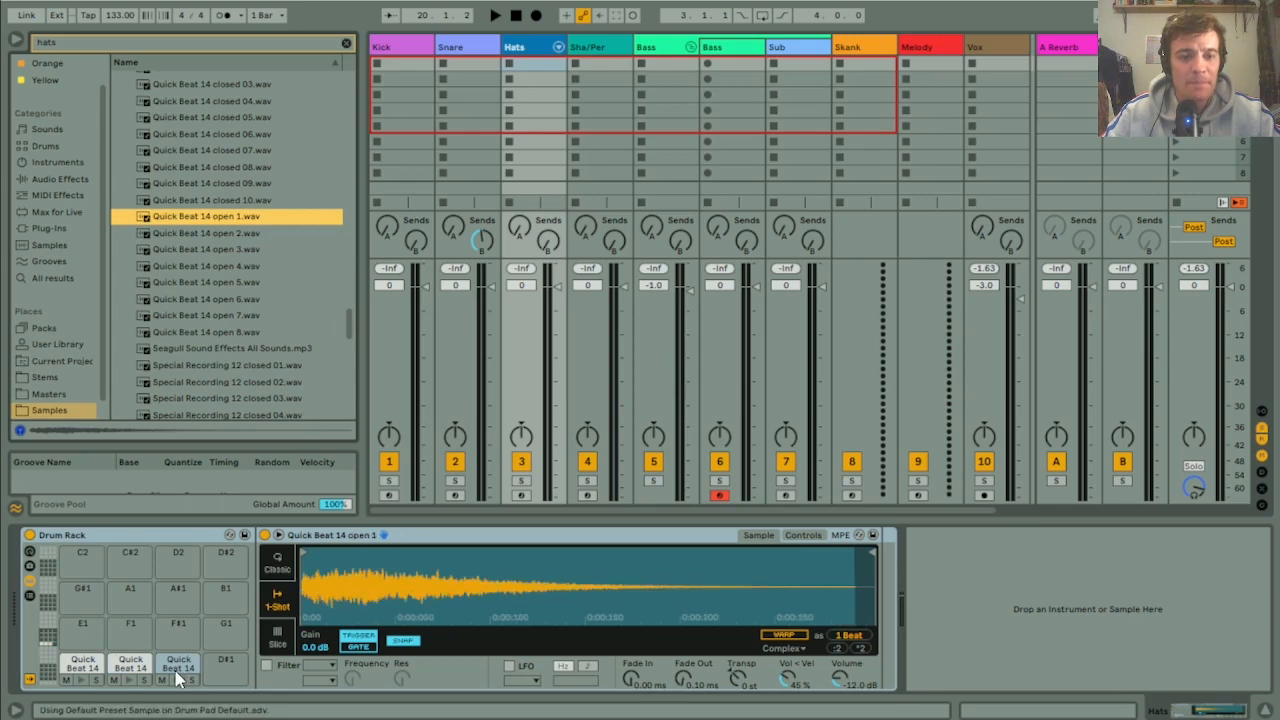
Step: Create a MIDI clip in the Hats track's first slot, enlarge the clip editor and duplicate the loop to two bars
double_click(529, 64)
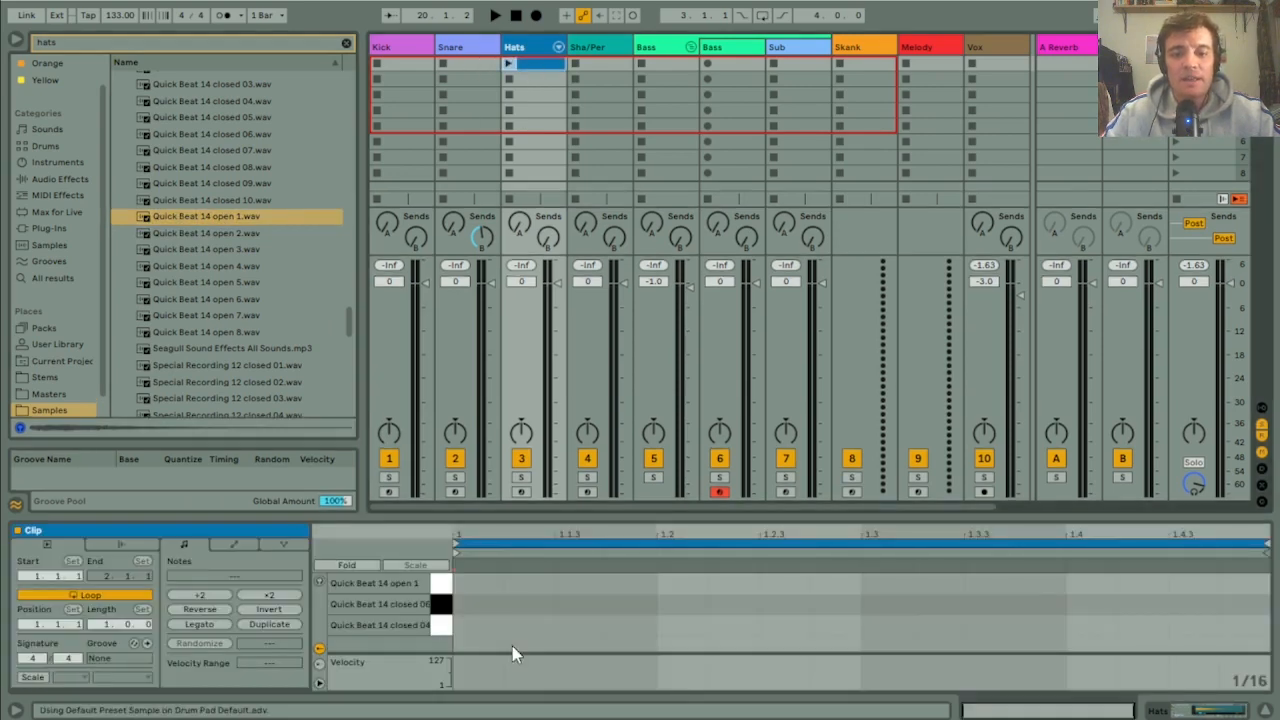
drag(523, 514, 550, 462)
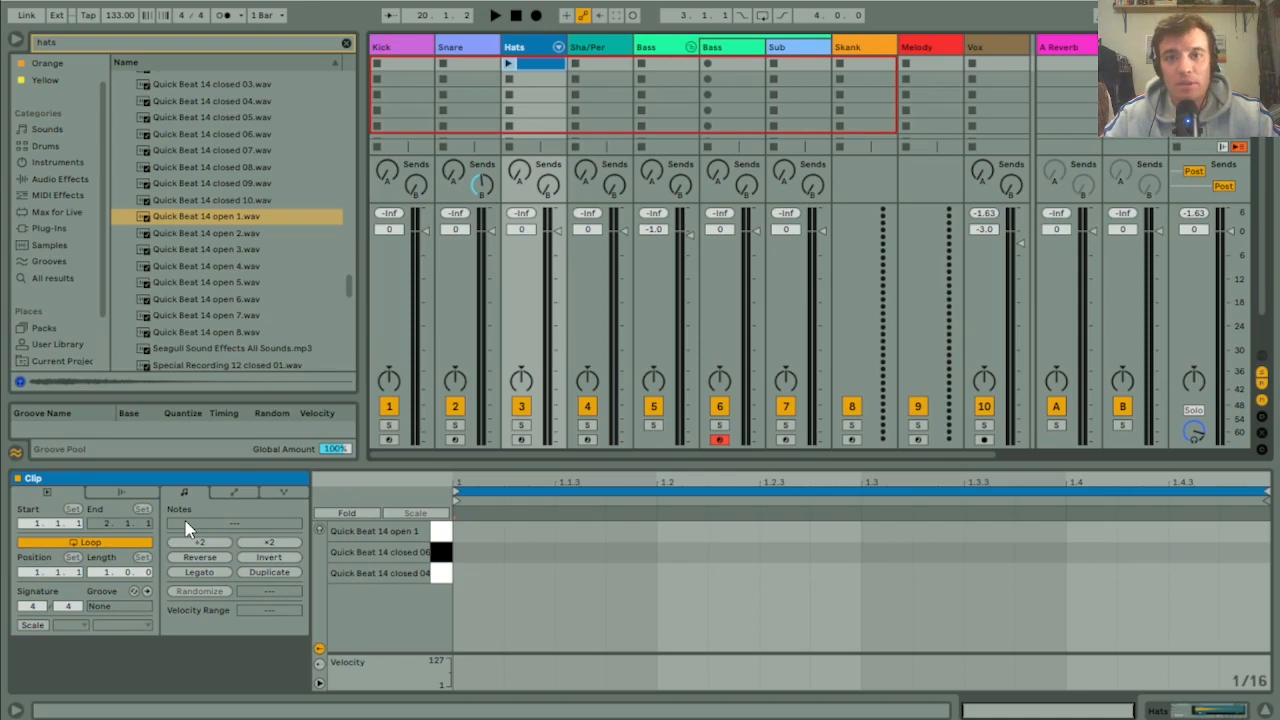
click(266, 573)
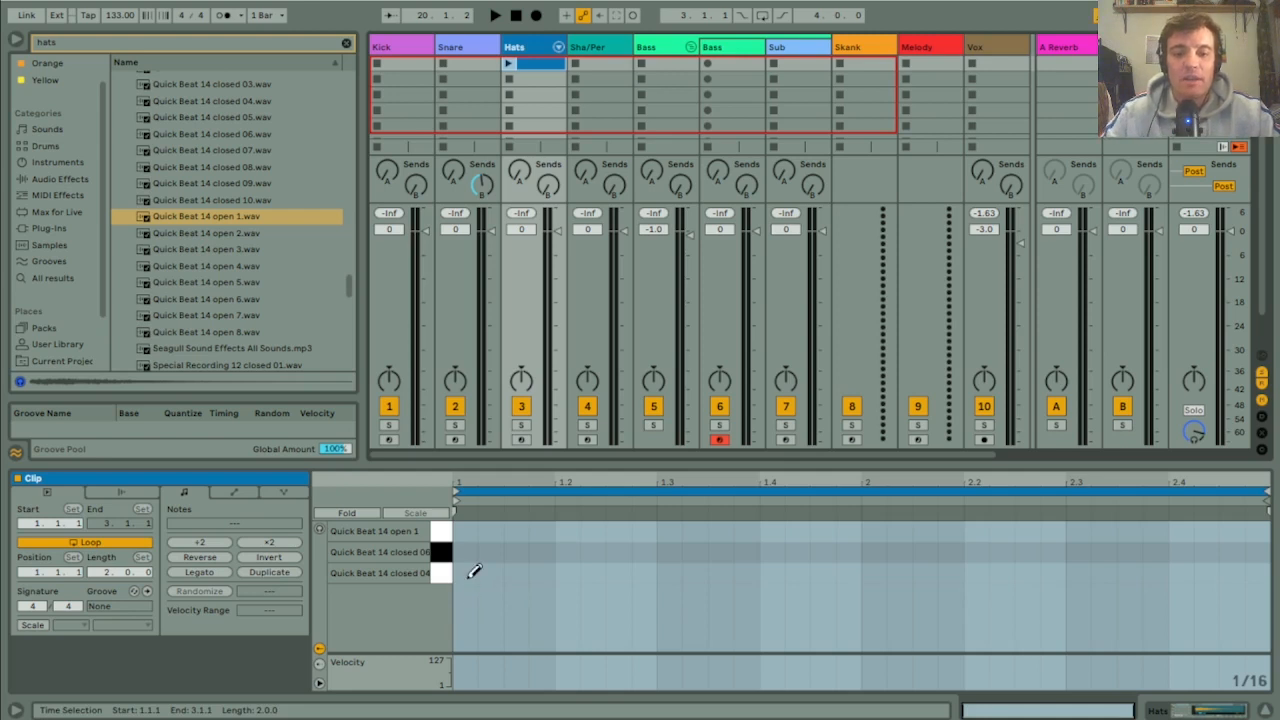
Step: Draw Quick Beat 14 closed 04 hits on every beat of both bars and set all their velocities to 127
click(470, 572)
click(568, 572)
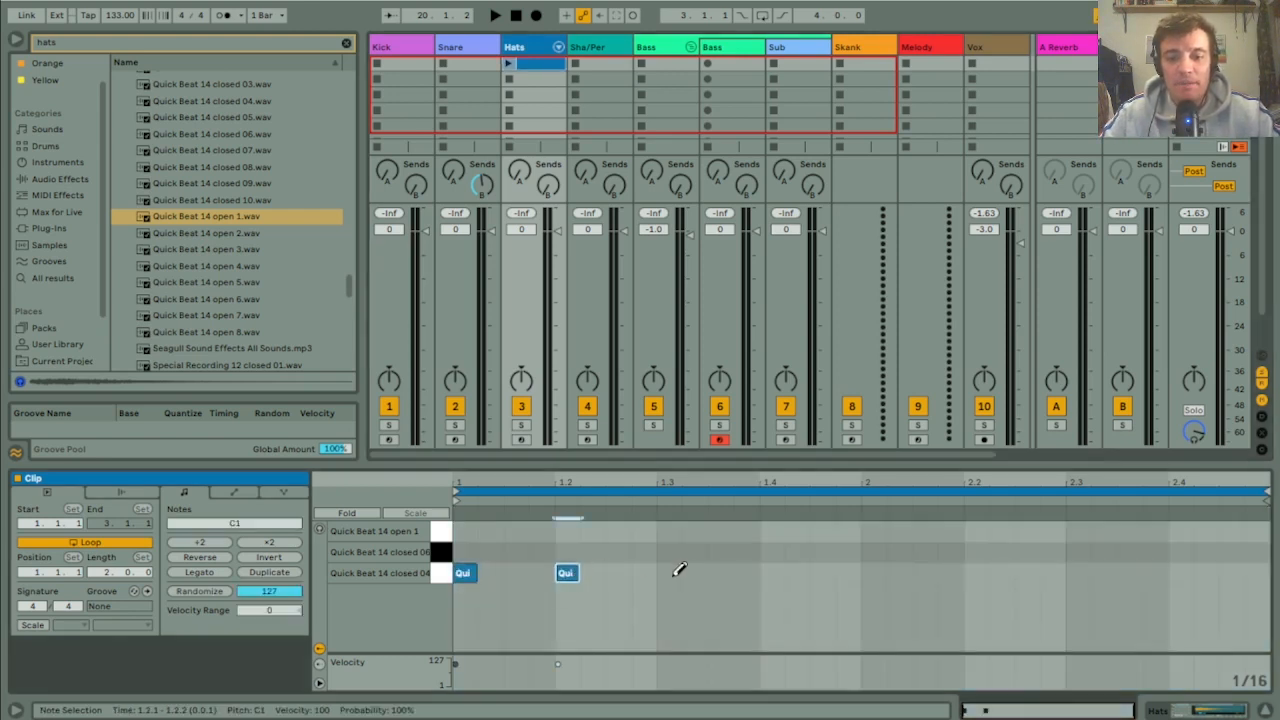
click(668, 572)
click(770, 572)
click(873, 572)
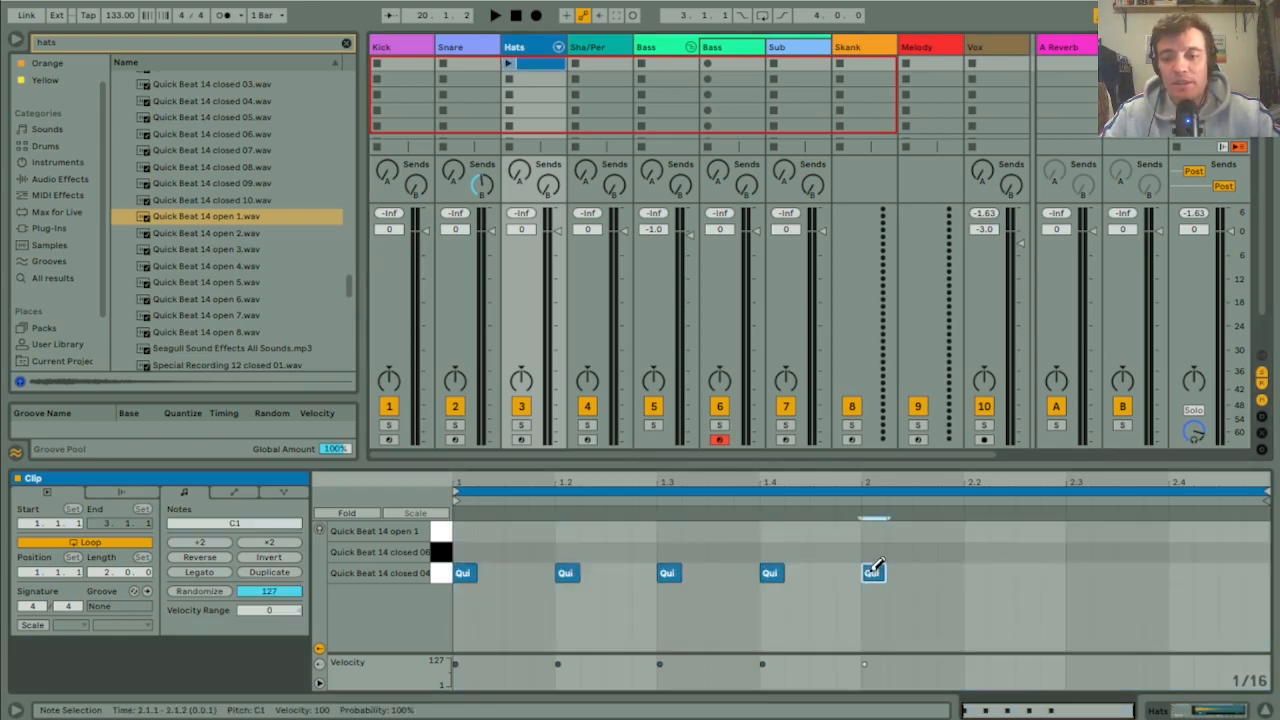
click(975, 572)
click(1076, 572)
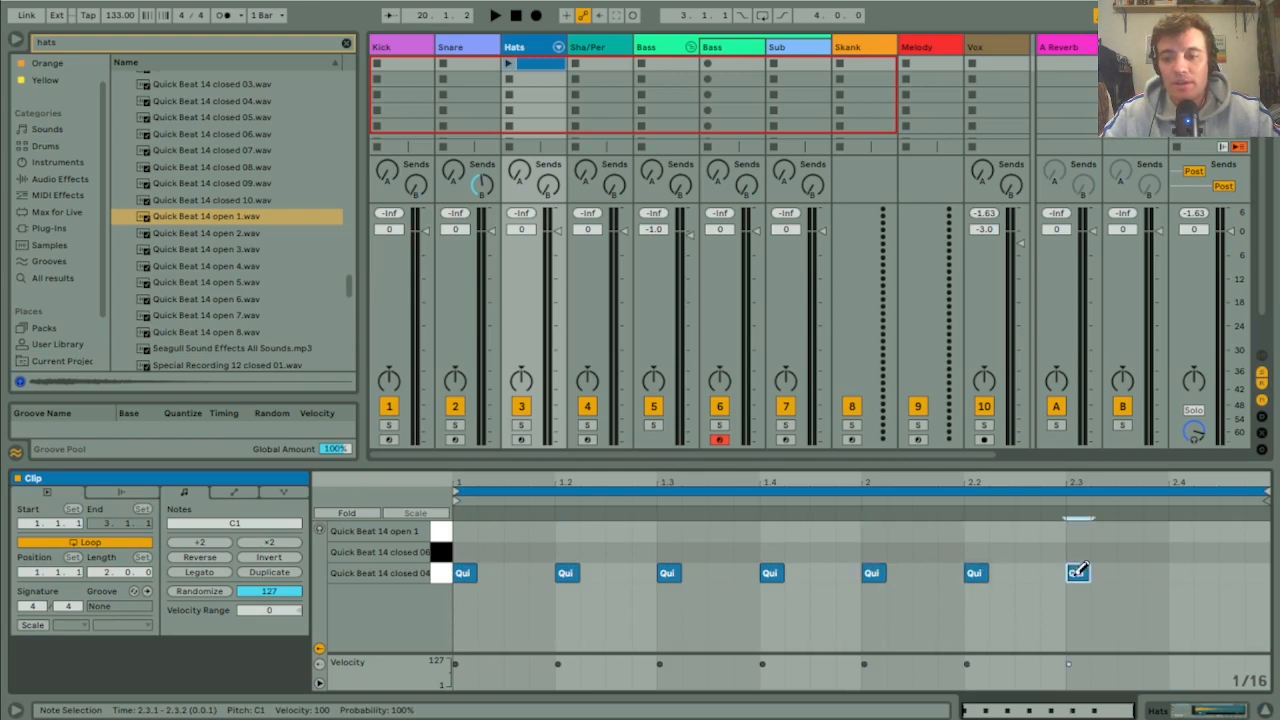
click(1188, 572)
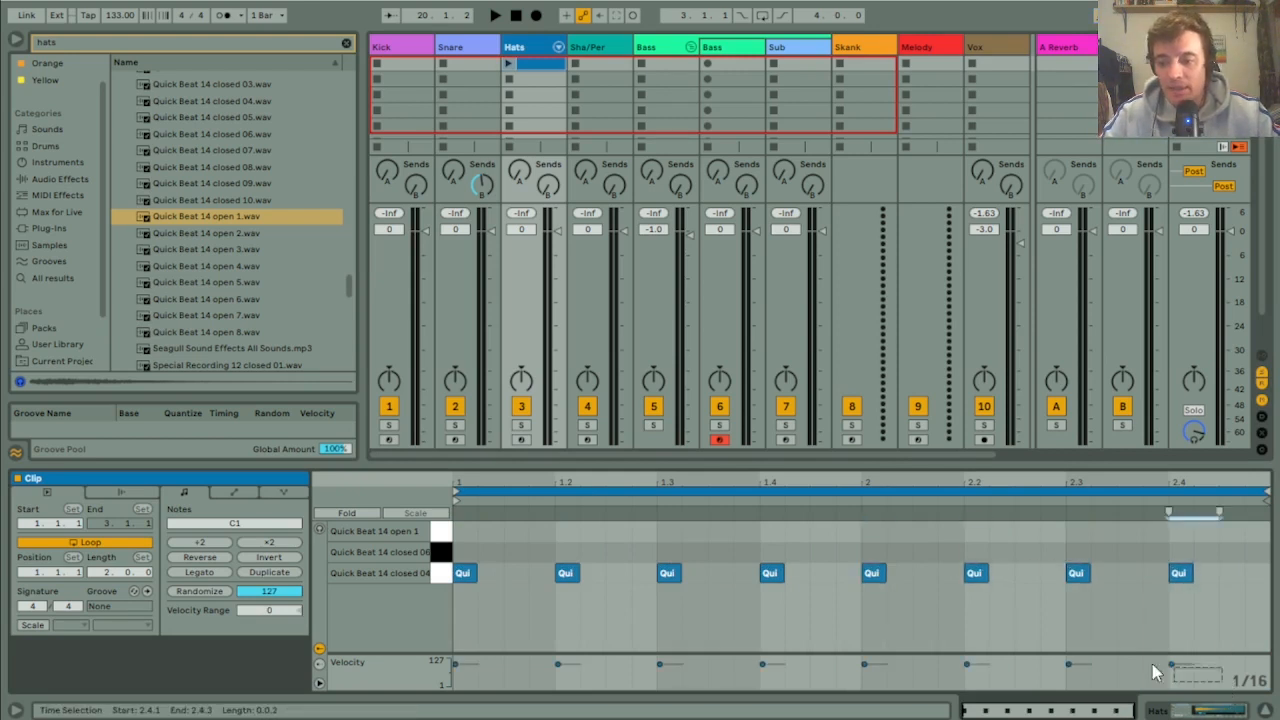
drag(1153, 665, 176, 433)
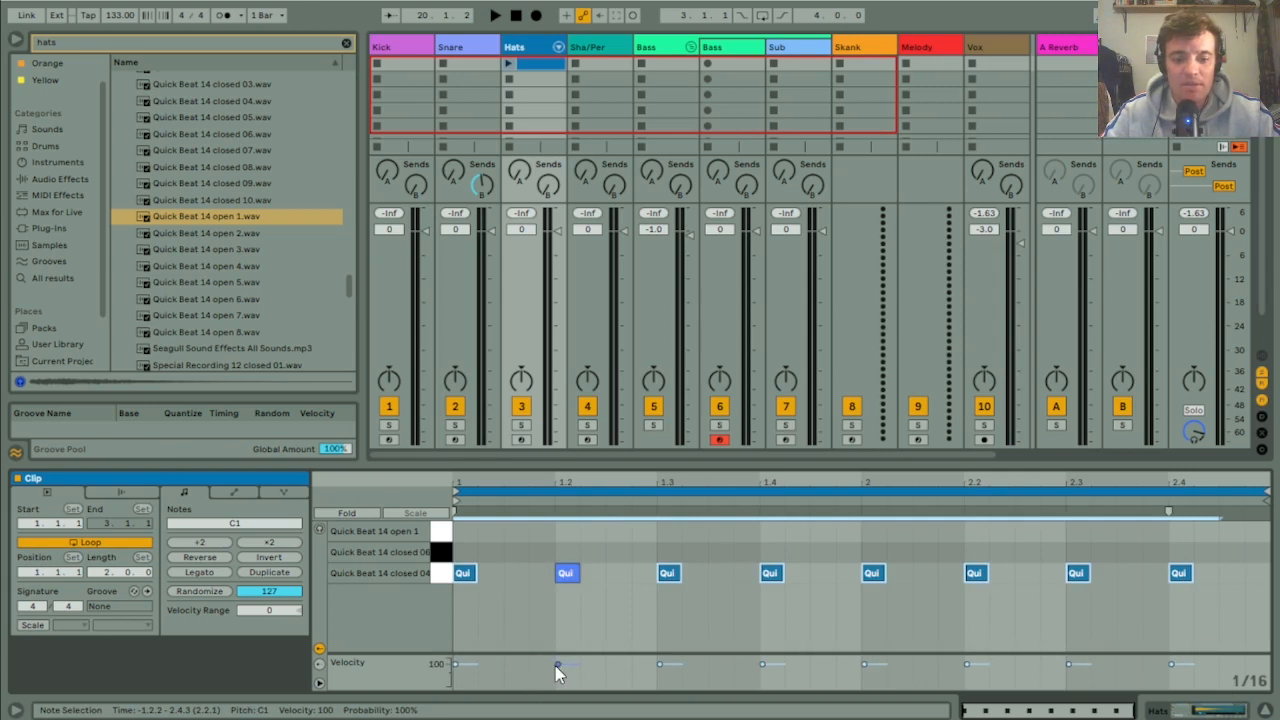
drag(556, 664, 599, 606)
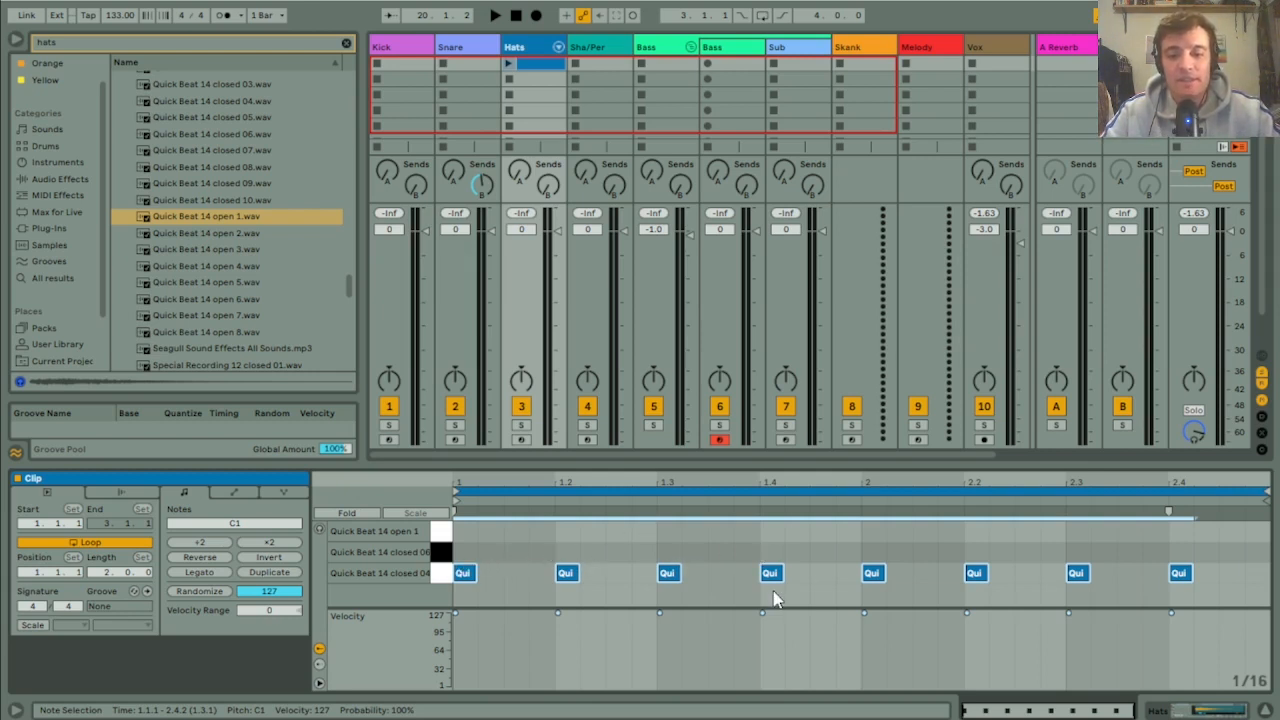
Step: Add extra sixteenth-note closed 04 hits at 1.4.3, 1.4.4, 2.1.3 and 2.3.3
click(822, 572)
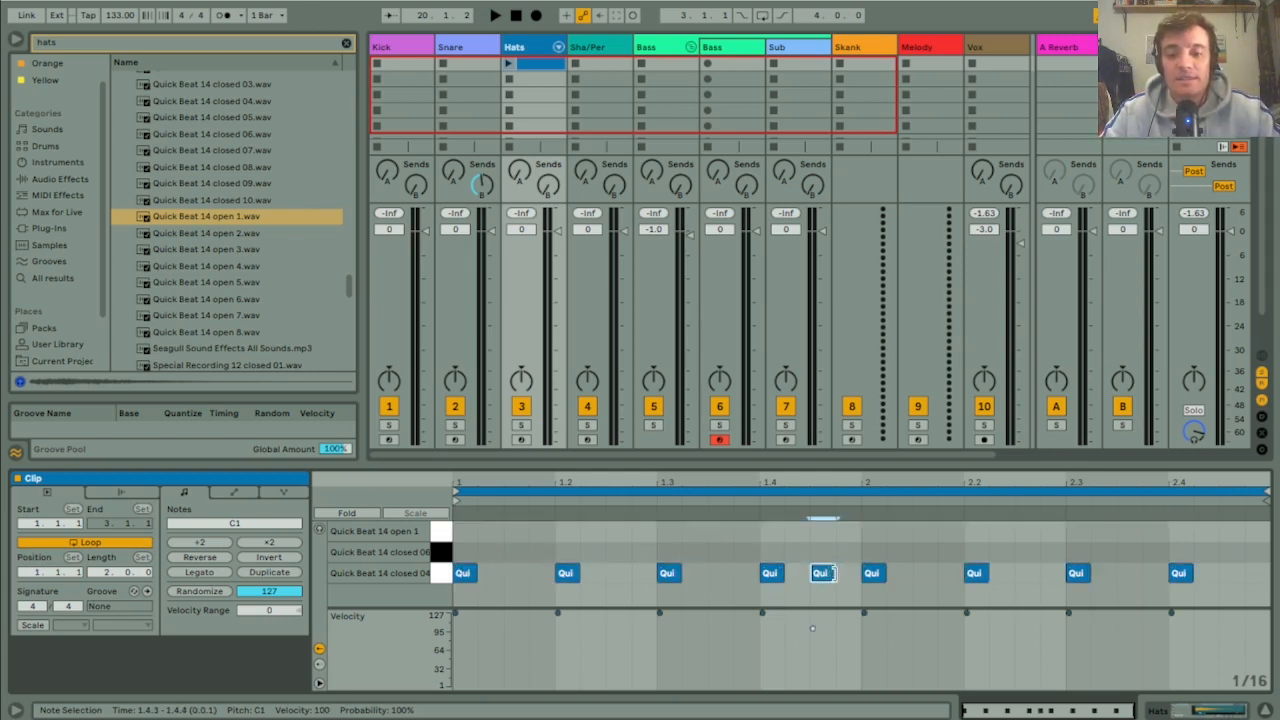
click(848, 572)
click(923, 572)
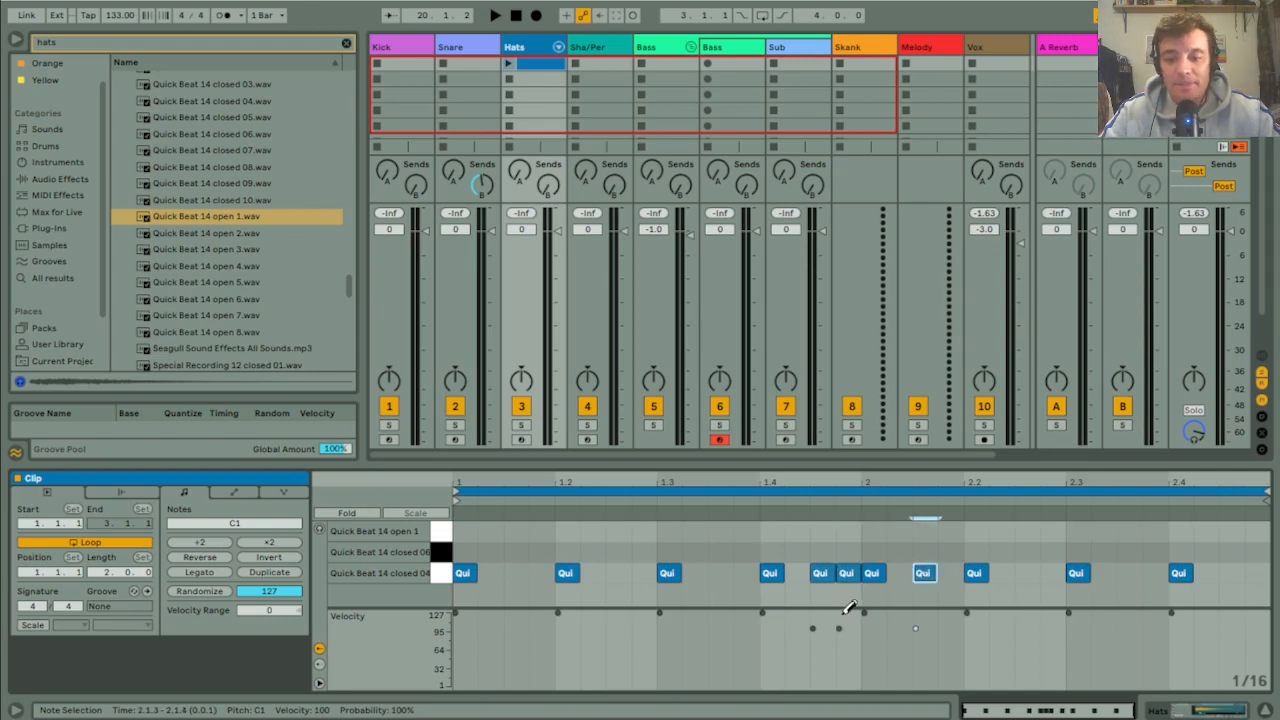
click(1128, 572)
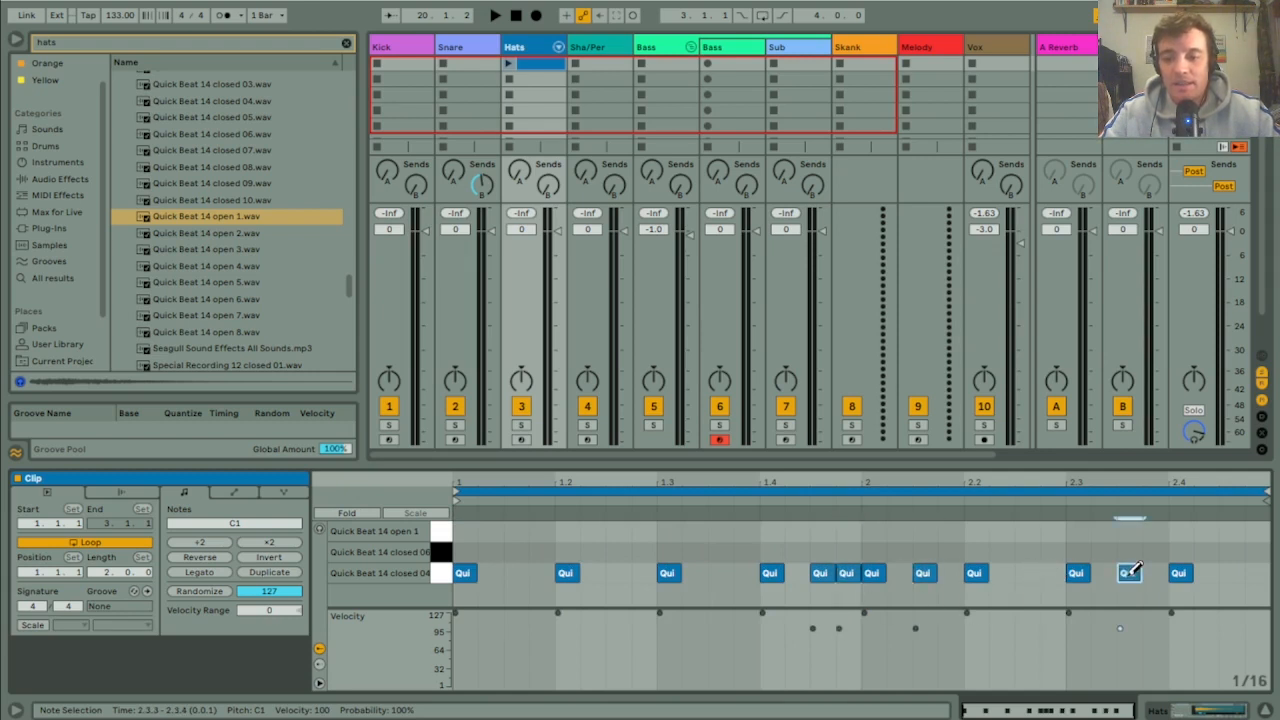
Step: Duplicate the loop to four bars and add two closing closed 04 hits at 4.4.3 and 4.4.4
click(294, 578)
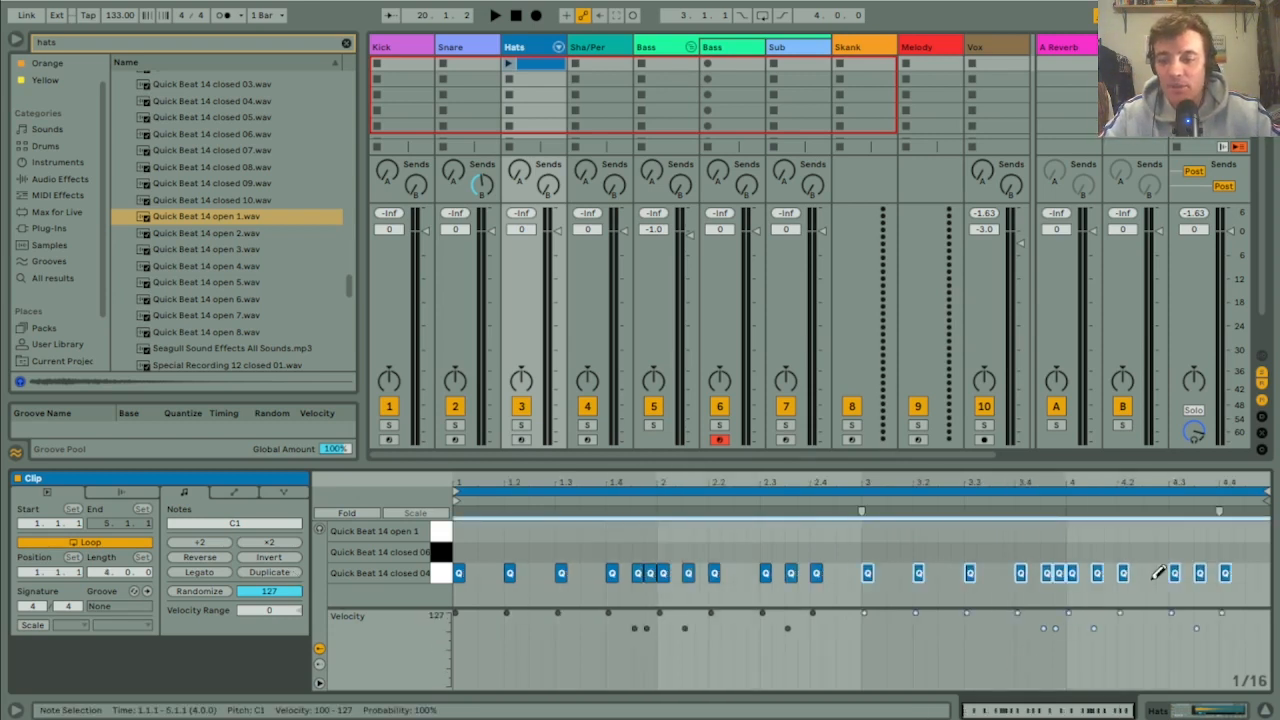
click(1251, 576)
click(1264, 575)
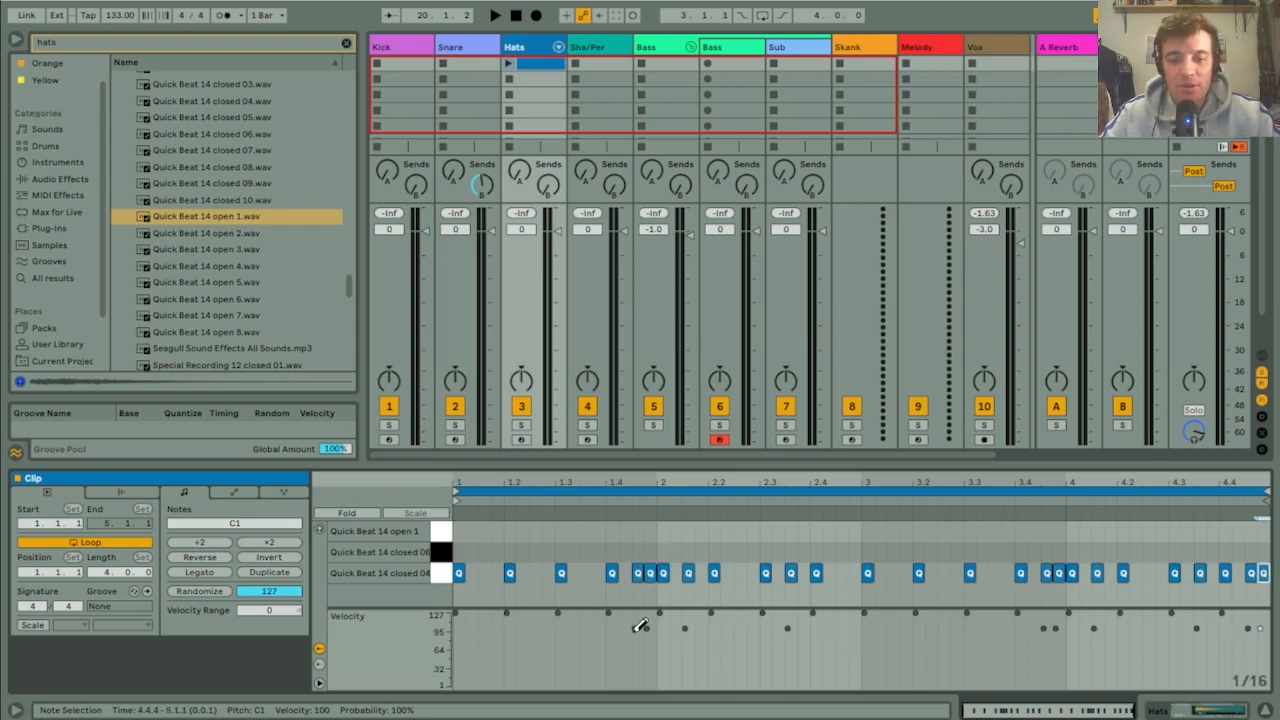
Step: Lower the velocity of the closed hat hit at 1.4.3 to 49, then audition the Hats clip and clear the sample search
click(639, 573)
drag(640, 628, 640, 654)
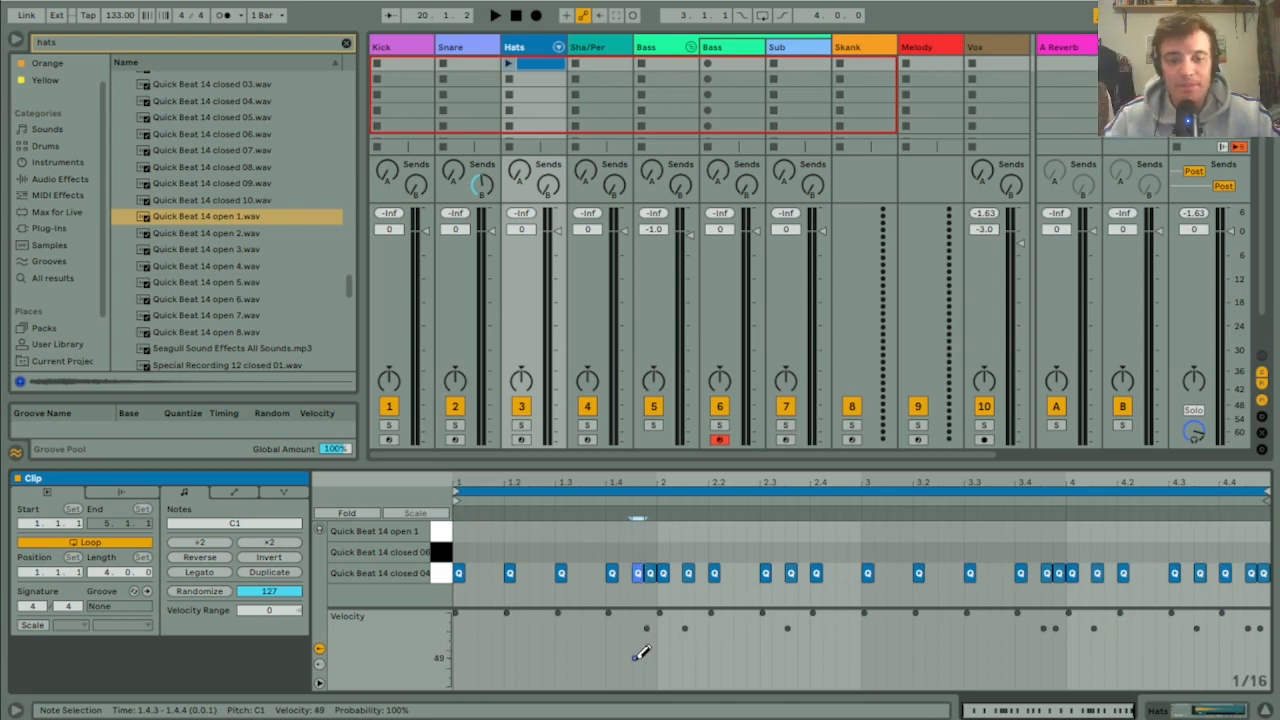
click(508, 64)
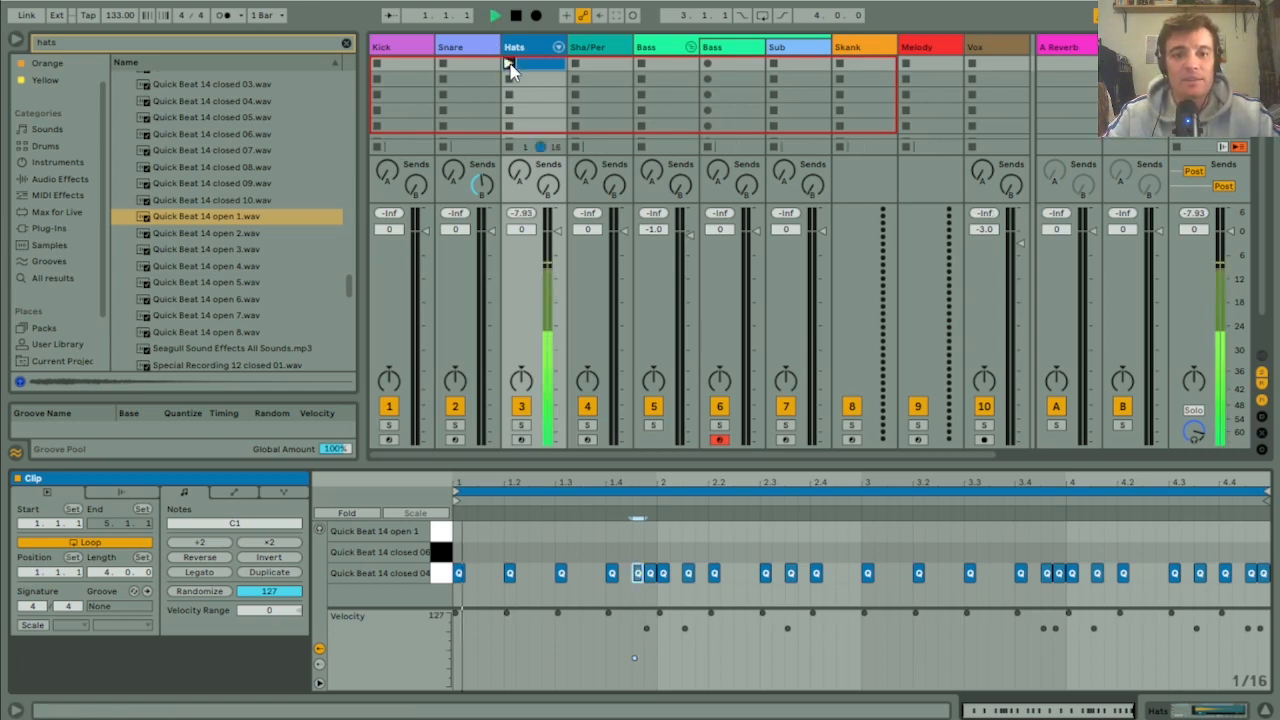
click(346, 43)
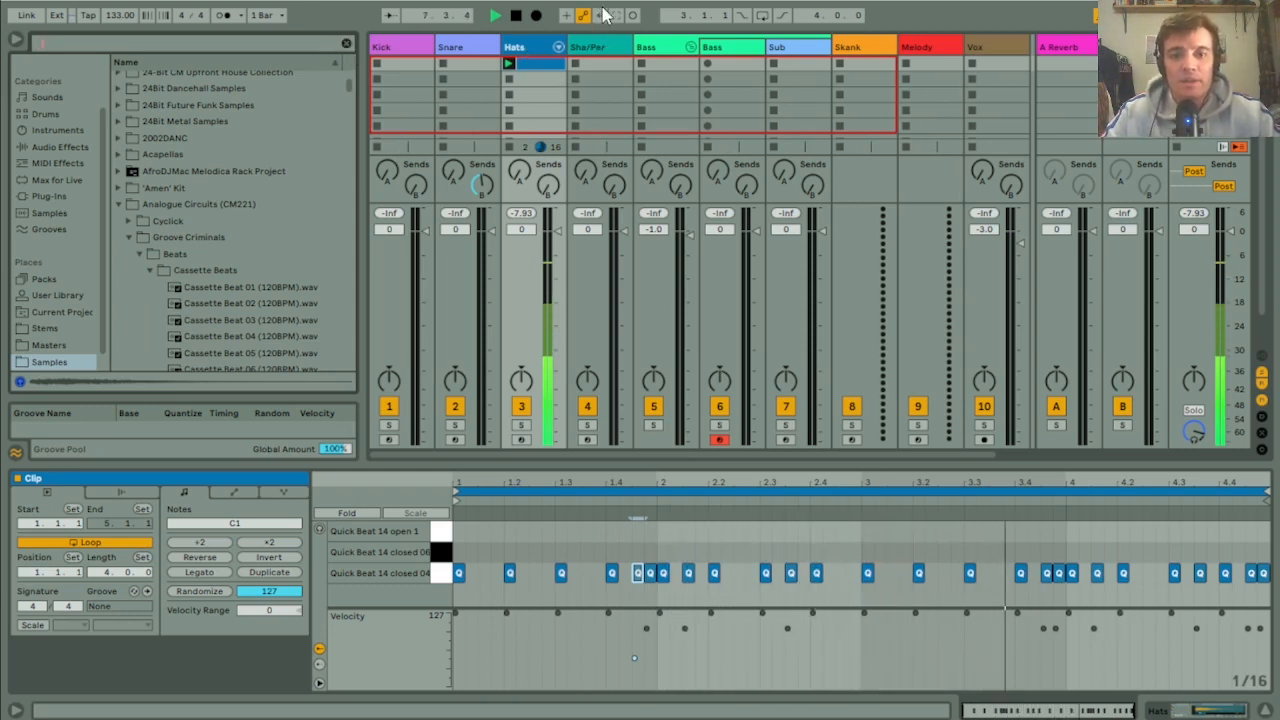
key(space)
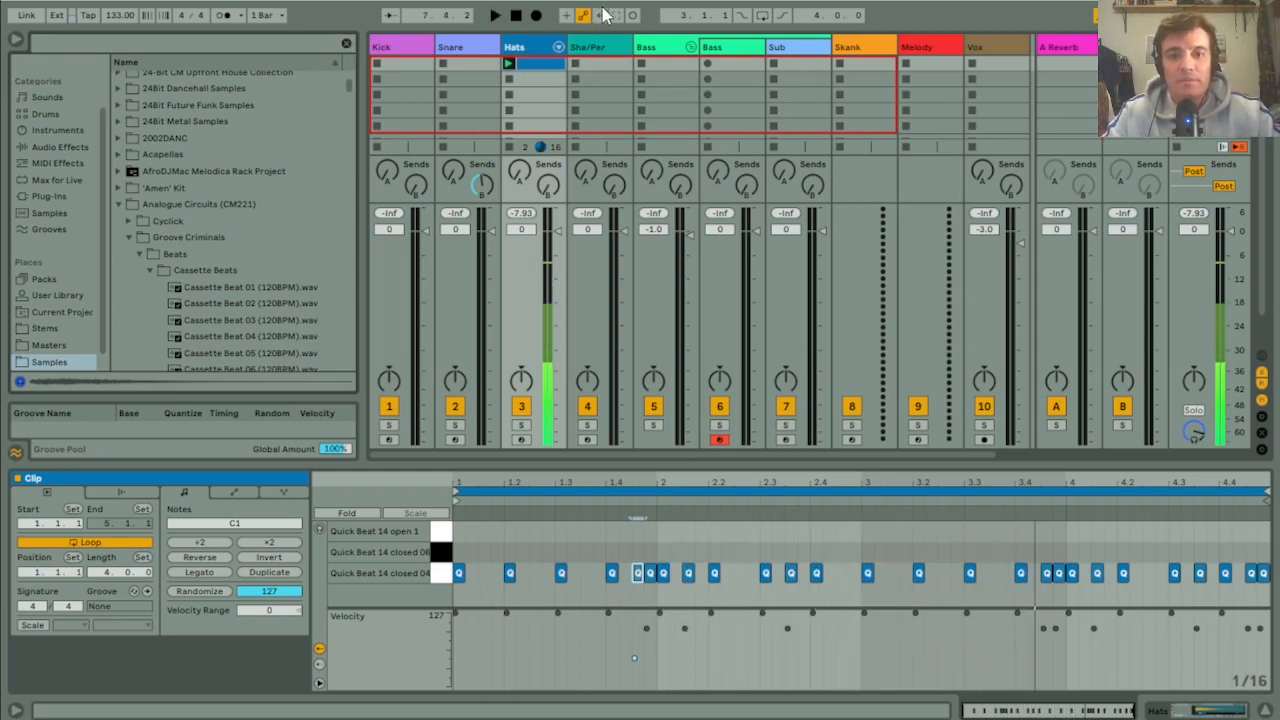
Step: Collapse the Groove Criminals folder and search the sample library for "tamb"
click(129, 238)
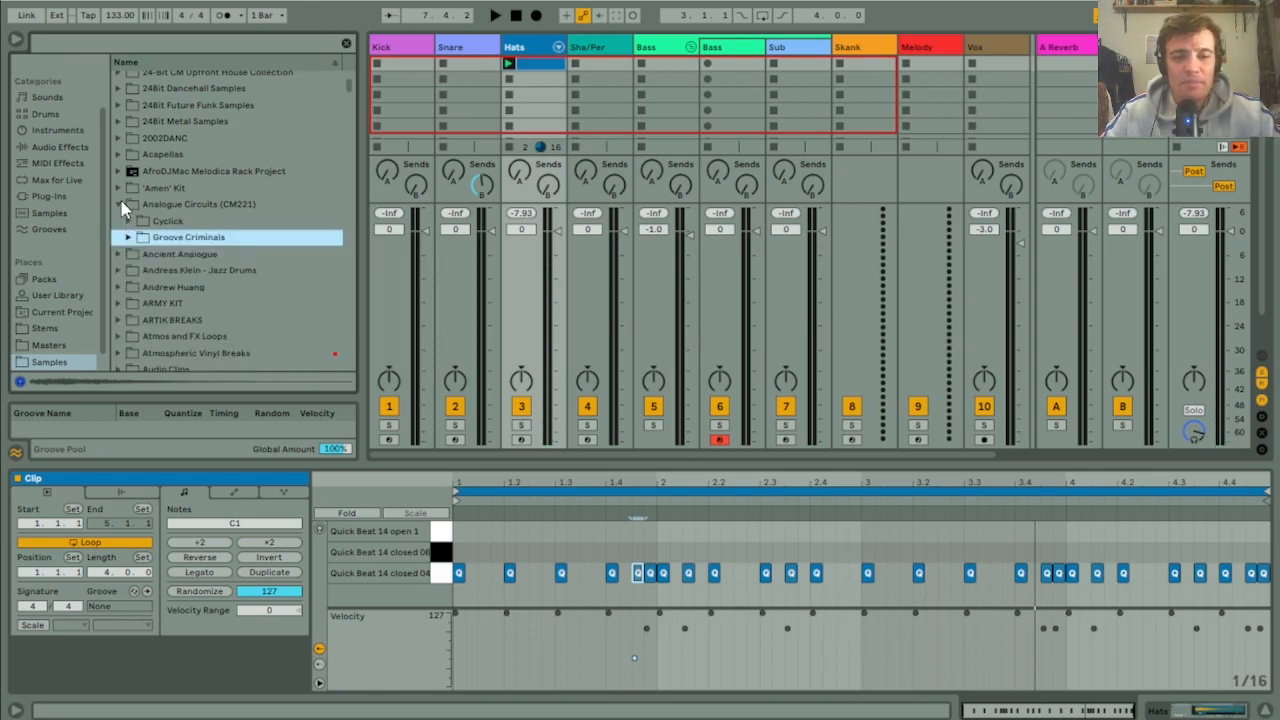
click(214, 48)
text(t)
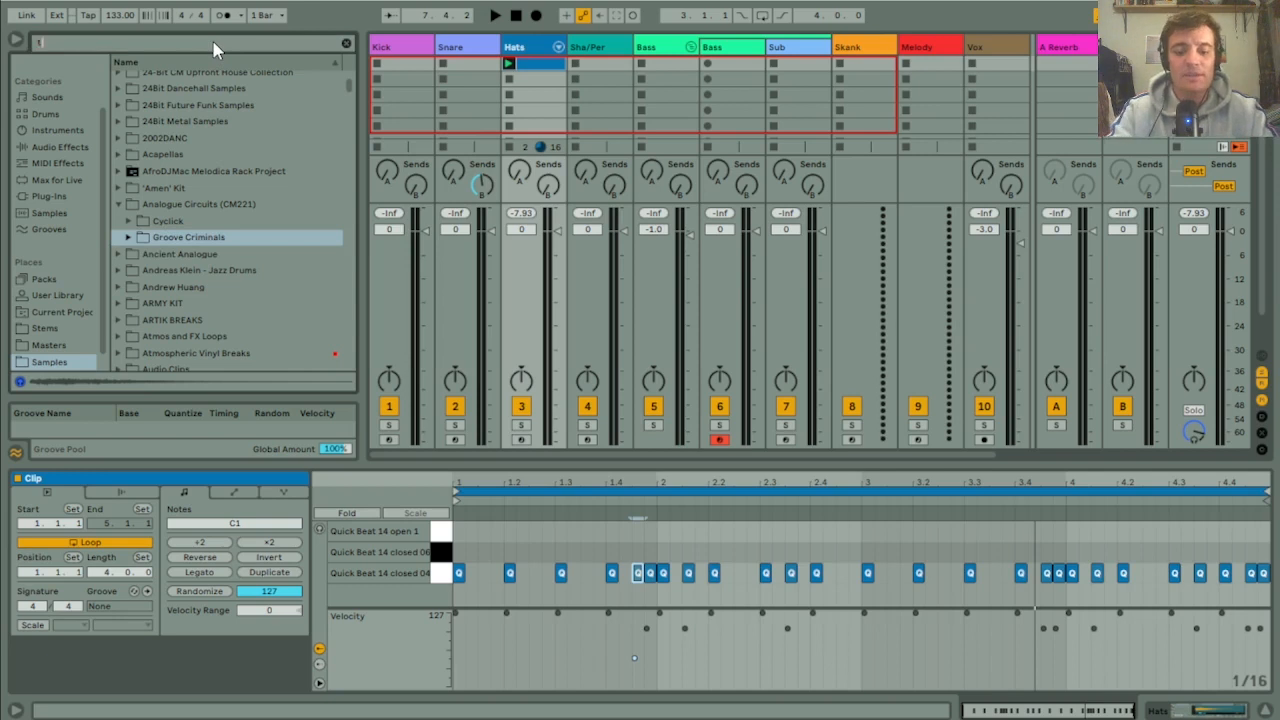
text(ambourines)
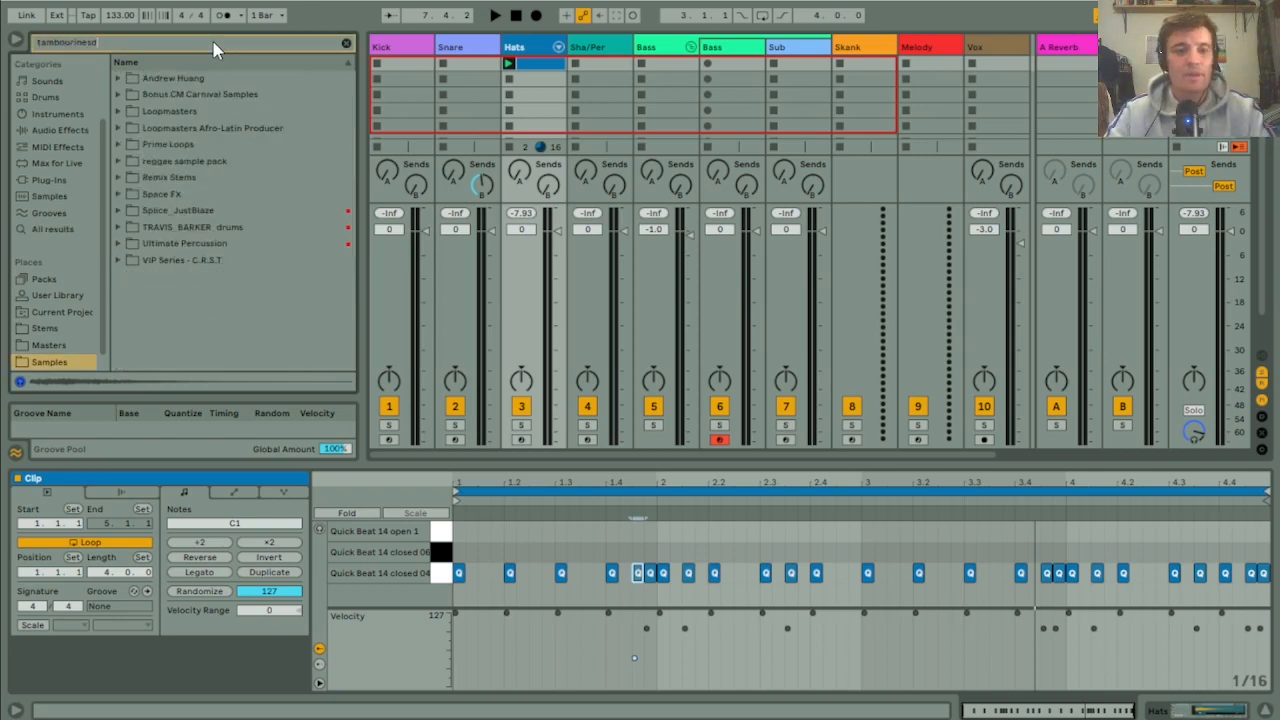
key(BackSpace)
key(BackSpace)
key(BackSpace)
key(BackSpace)
key(BackSpace)
key(BackSpace)
key(BackSpace)
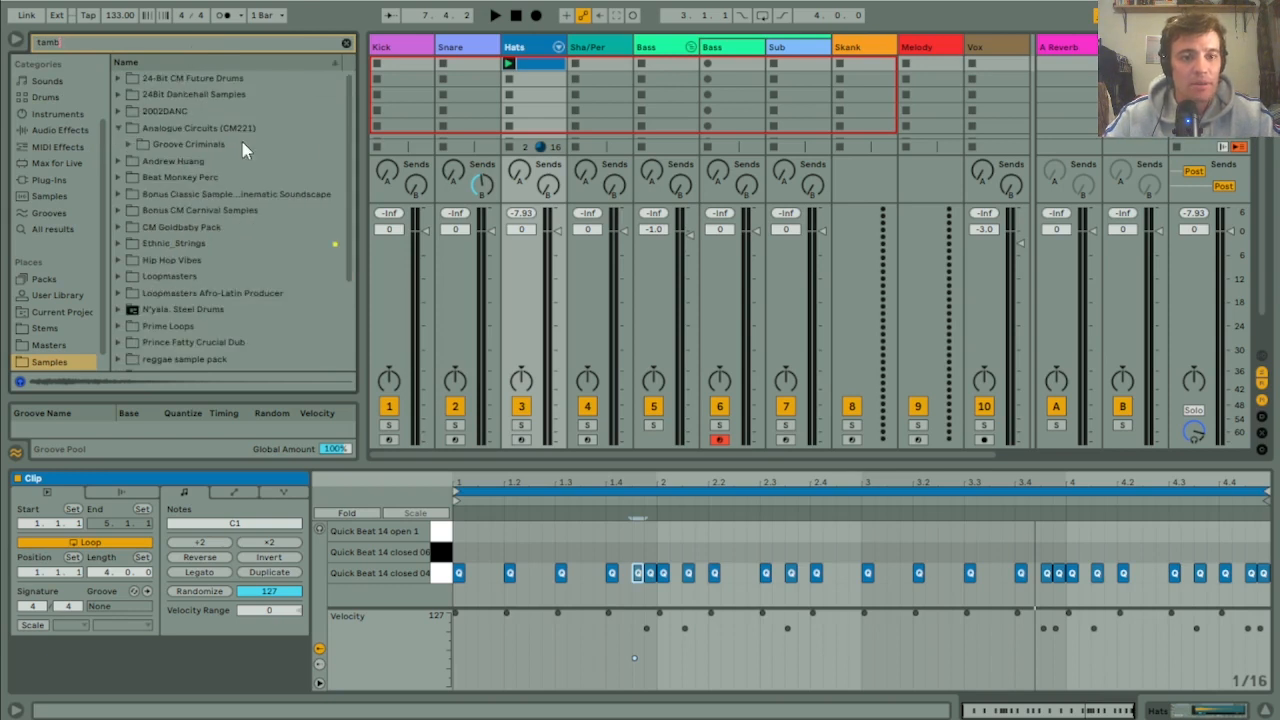
Step: Expand TRAVIS_BARKER_drums in the search results down to the contents of the TRAVIS_BARKER_percussion_one_shots folder
drag(350, 170, 345, 298)
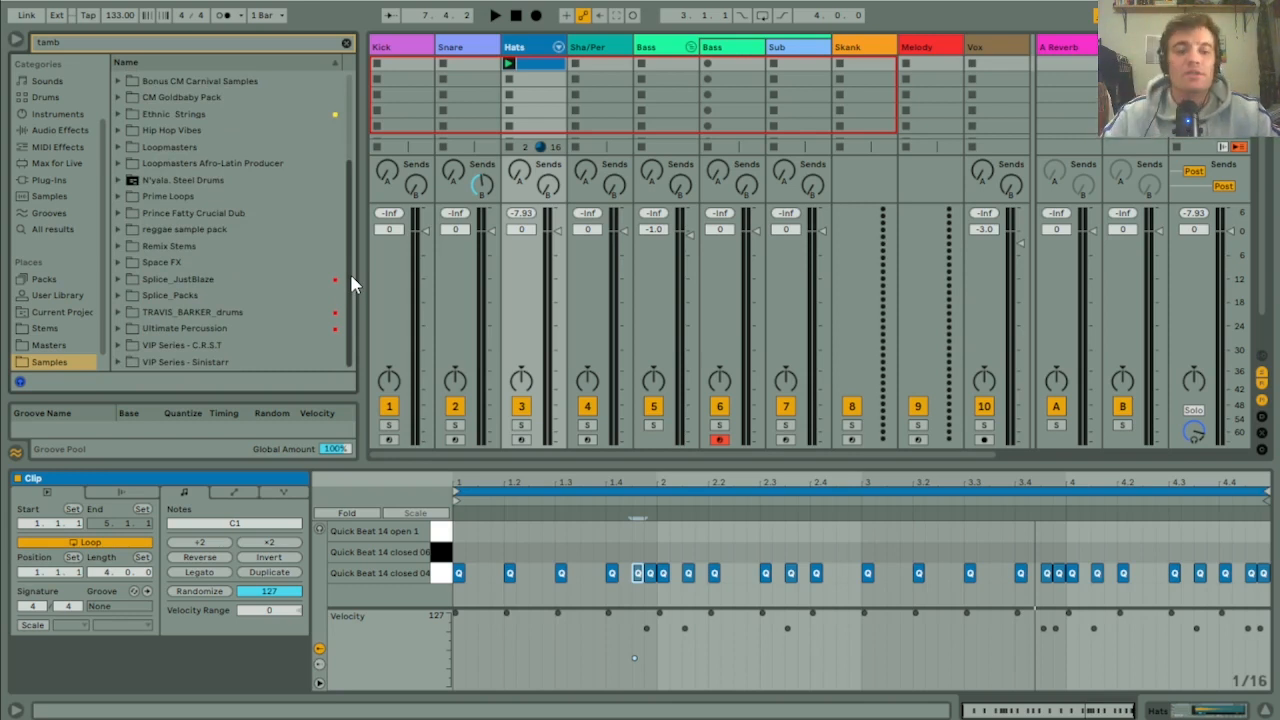
click(118, 312)
click(128, 329)
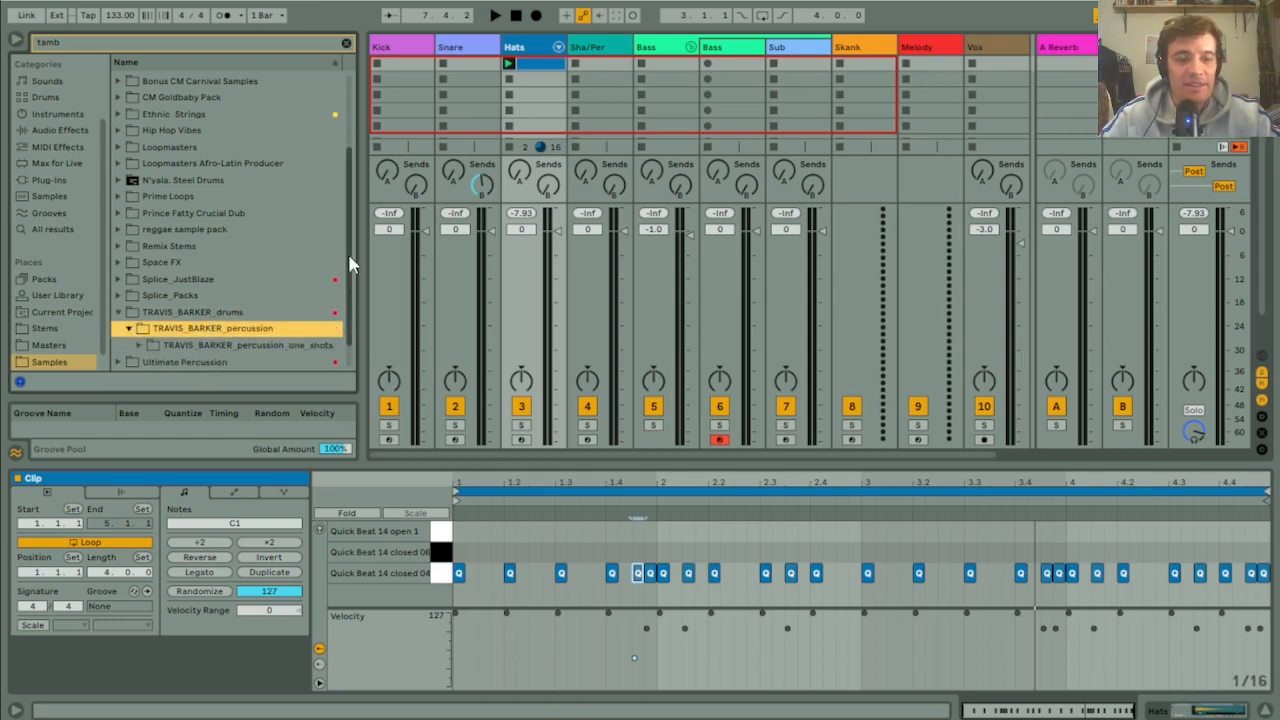
scroll(346, 266, down, 1)
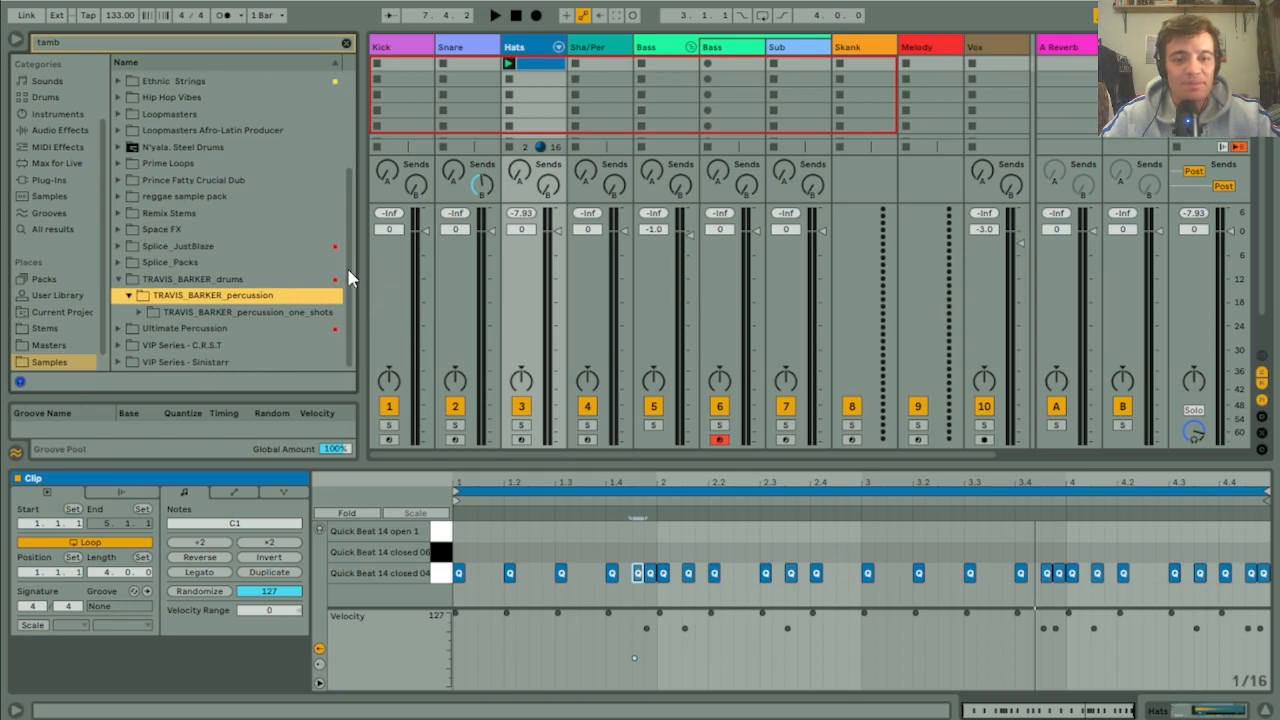
key(Down)
key(Right)
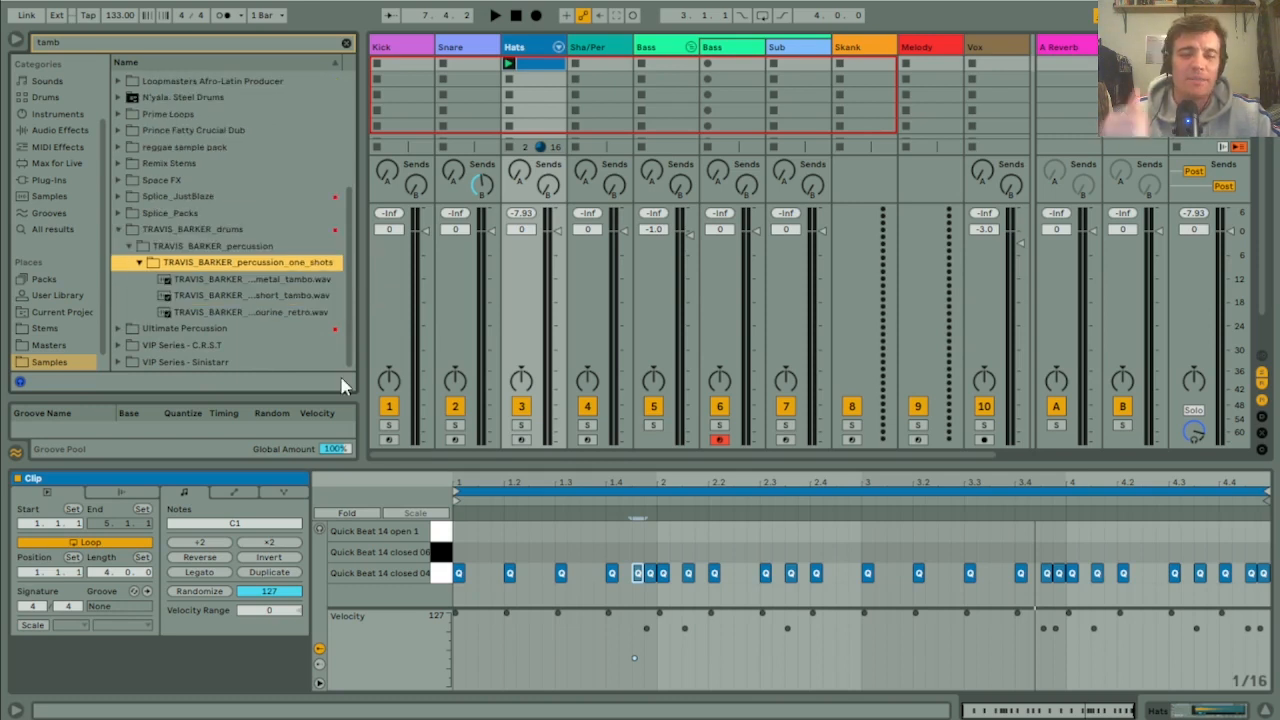
Step: Audition the metal, short and retro tambourine one-shots, ending on the metal_tambo sample
click(236, 280)
click(241, 300)
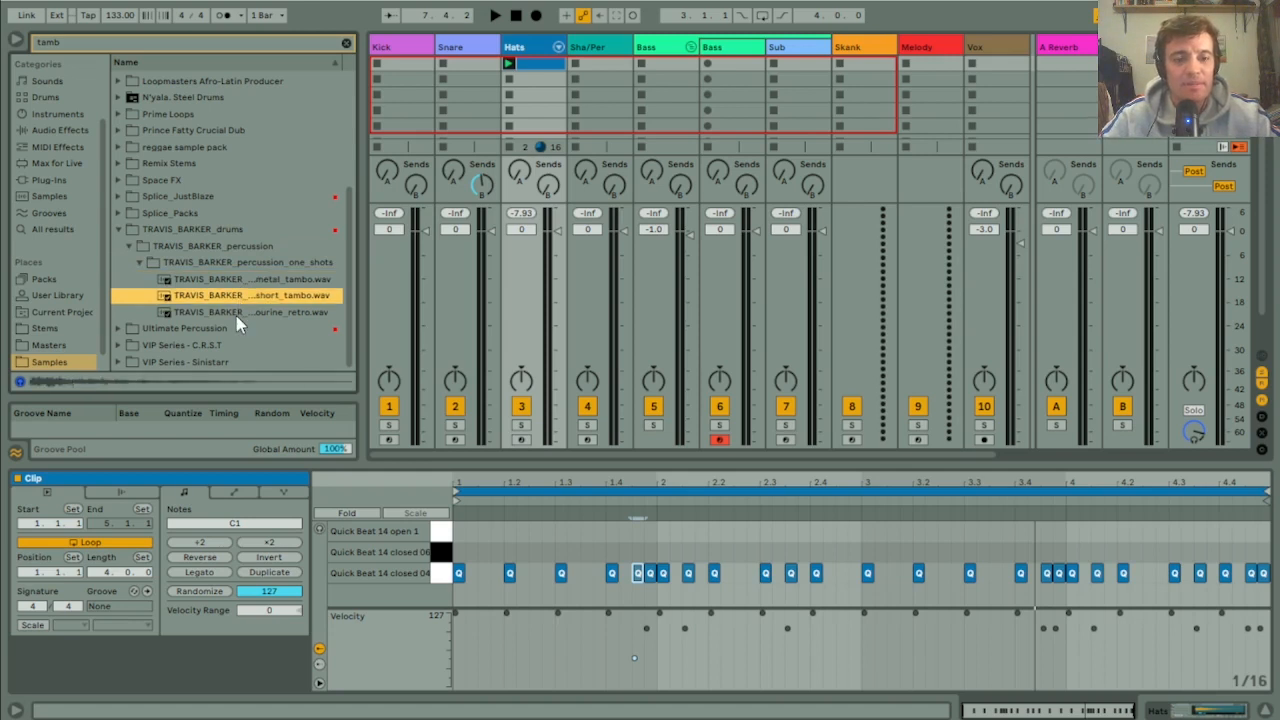
click(240, 313)
click(236, 280)
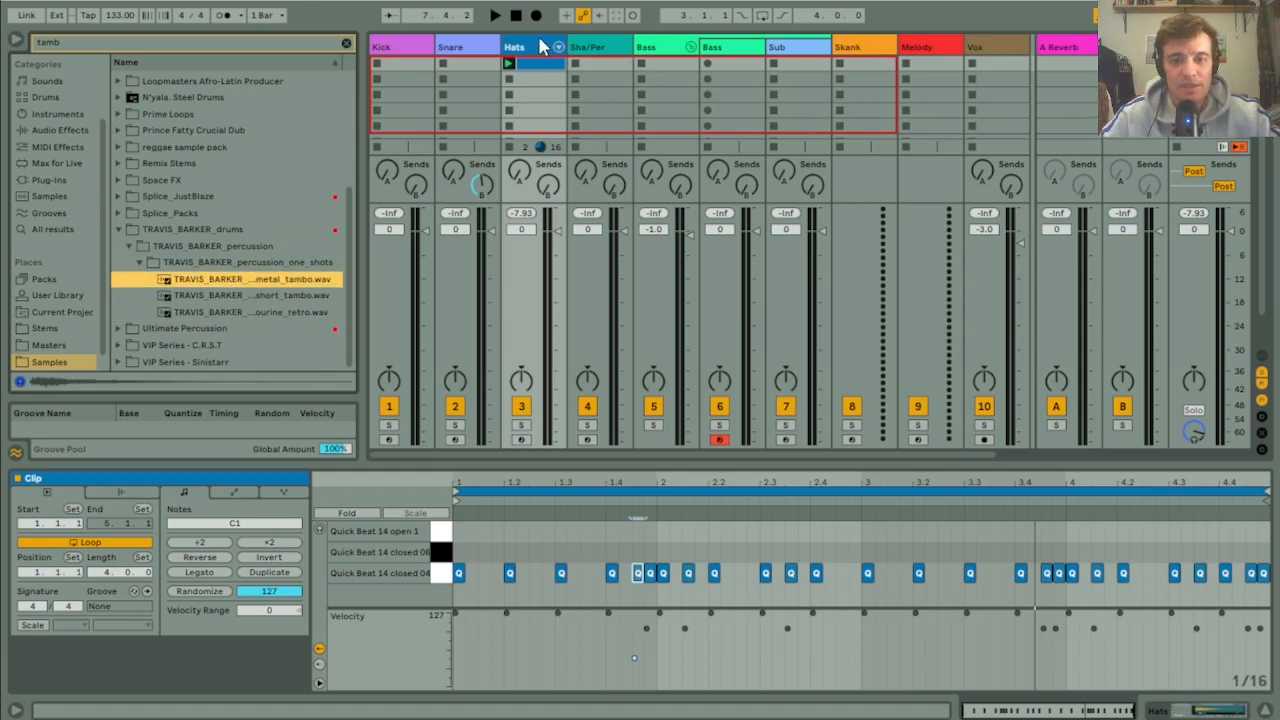
Step: Load the metal_tambo sample onto pad C1 of the Sha/Per track's Drum Rack and create a MIDI clip in that track's first slot
click(600, 50)
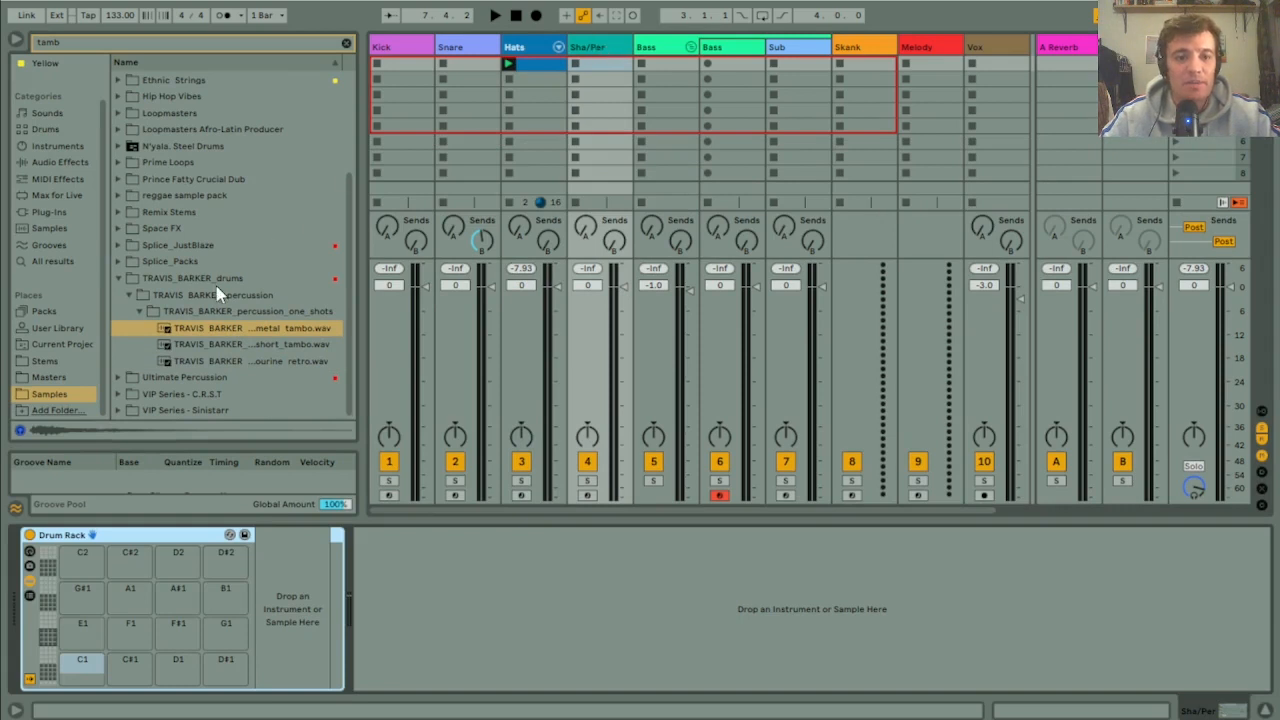
drag(216, 334, 82, 660)
double_click(601, 63)
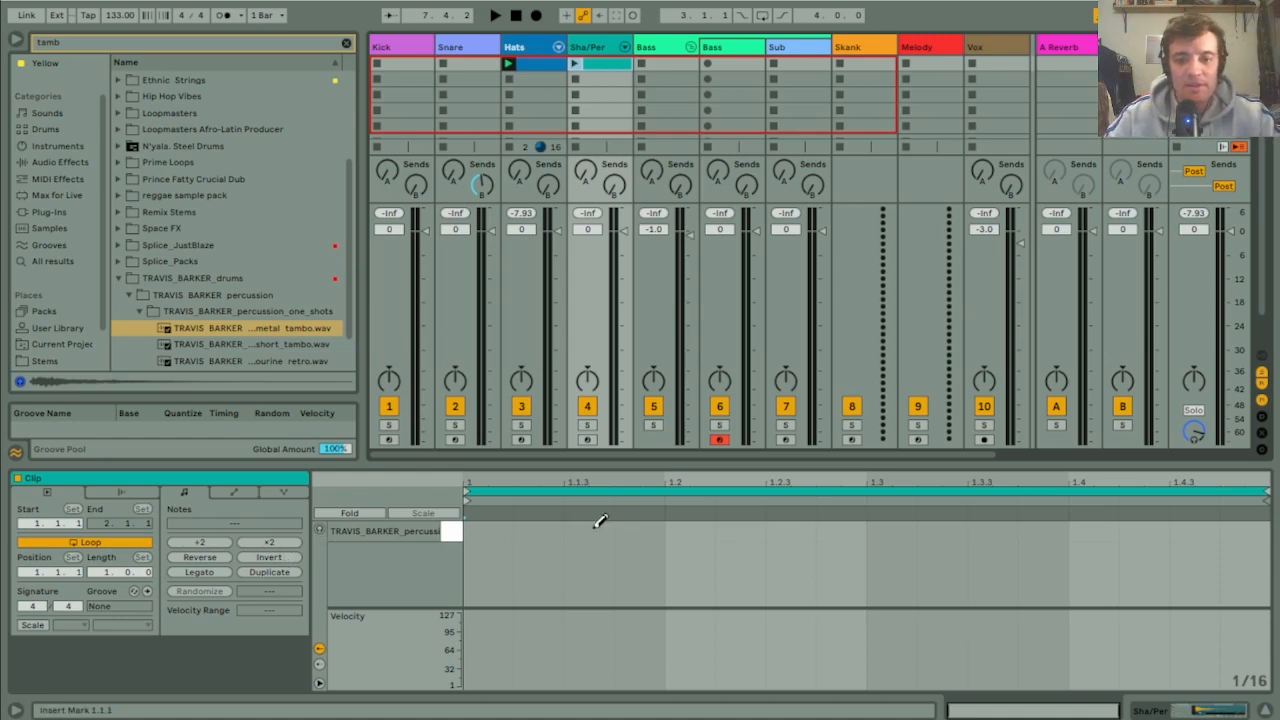
click(603, 531)
click(640, 531)
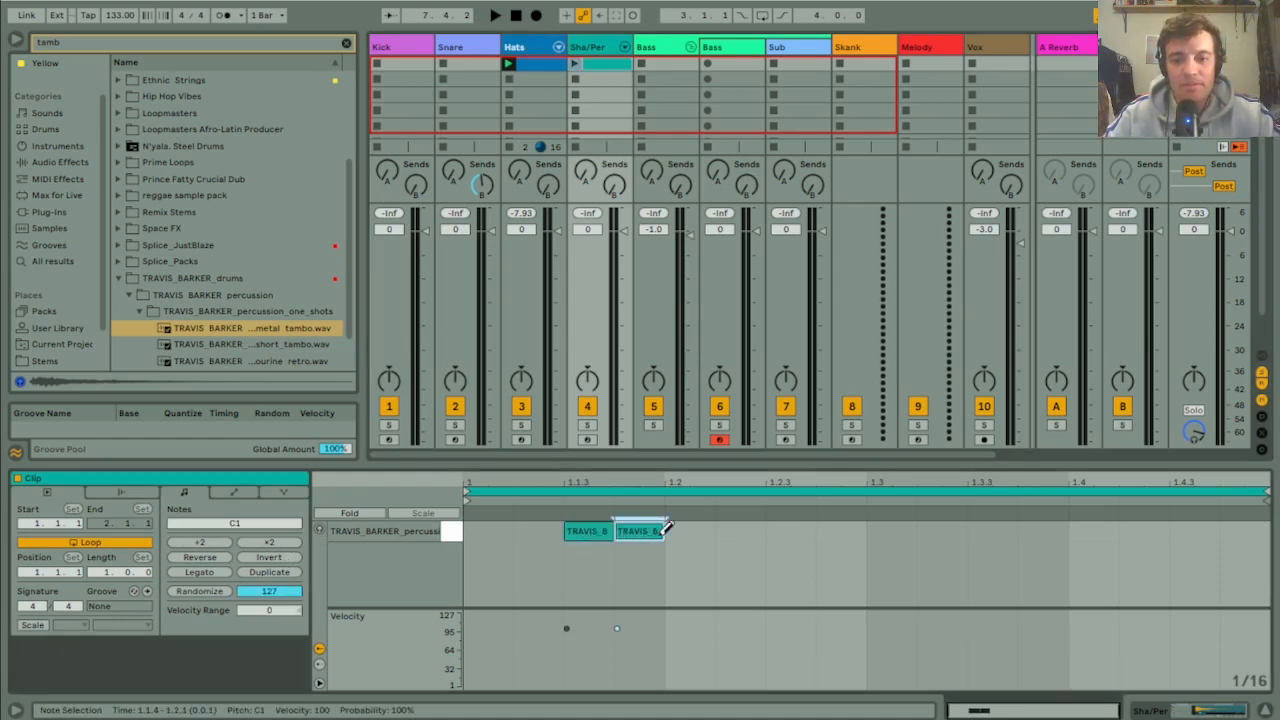
click(592, 531)
click(647, 528)
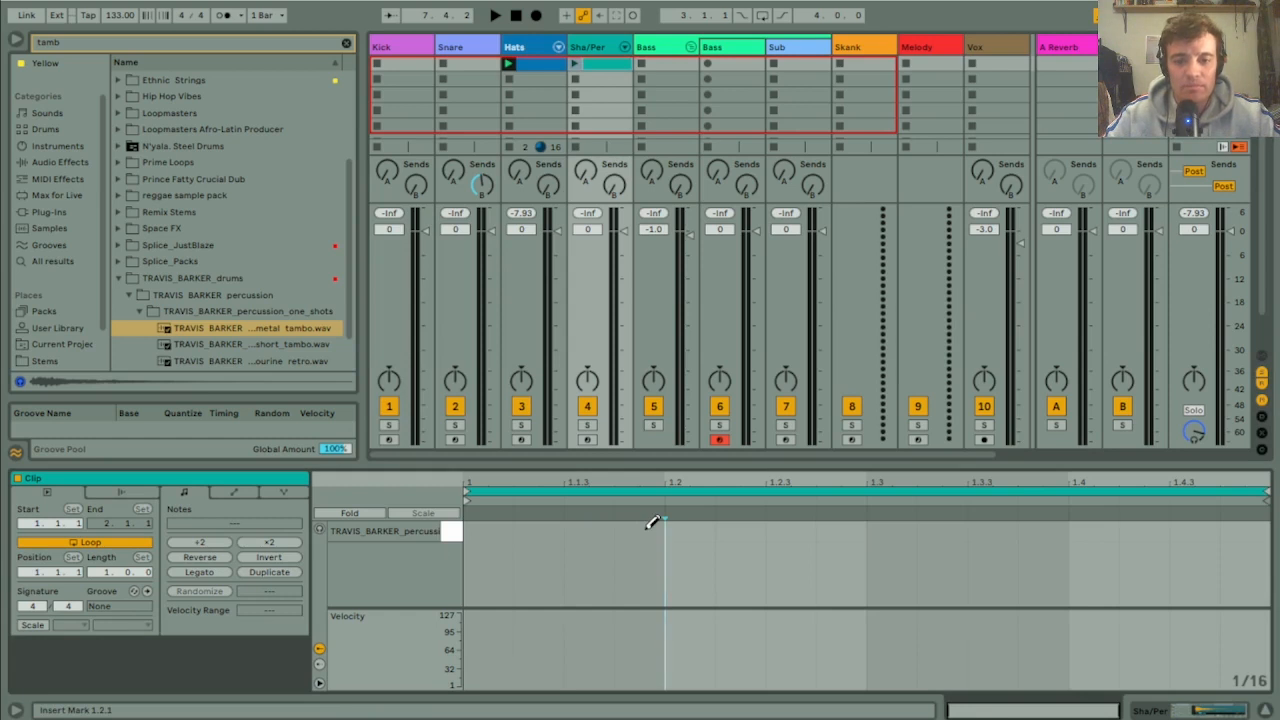
Step: Draw tambourine hits at 1.2, 1.2.3, 1.4 and 1.4.3, and duplicate the loop to two bars
click(705, 525)
click(795, 525)
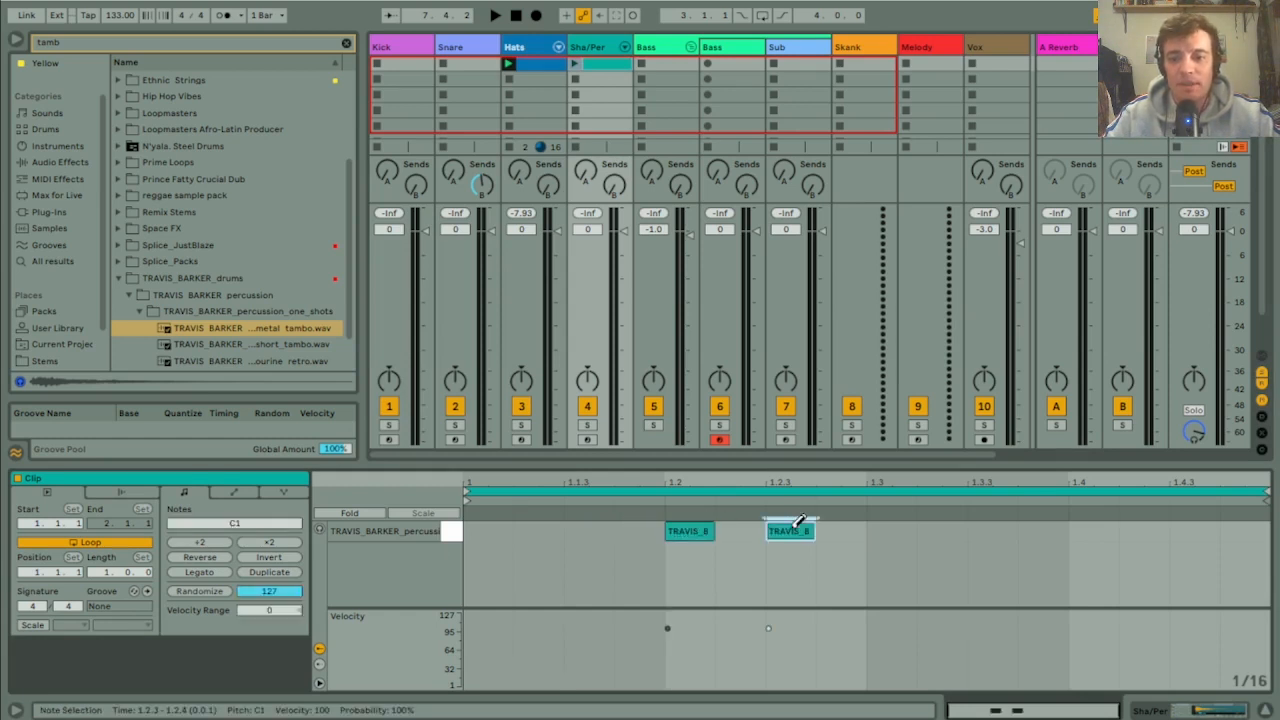
click(1095, 531)
click(1195, 531)
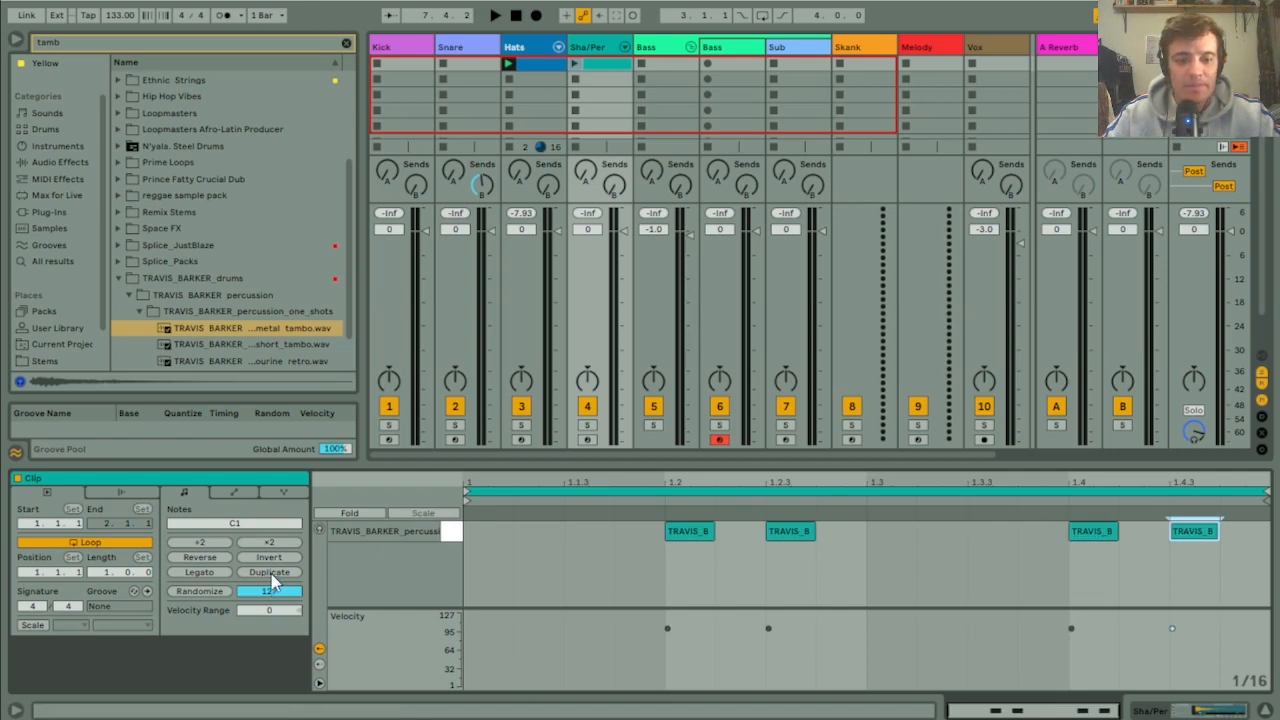
click(270, 579)
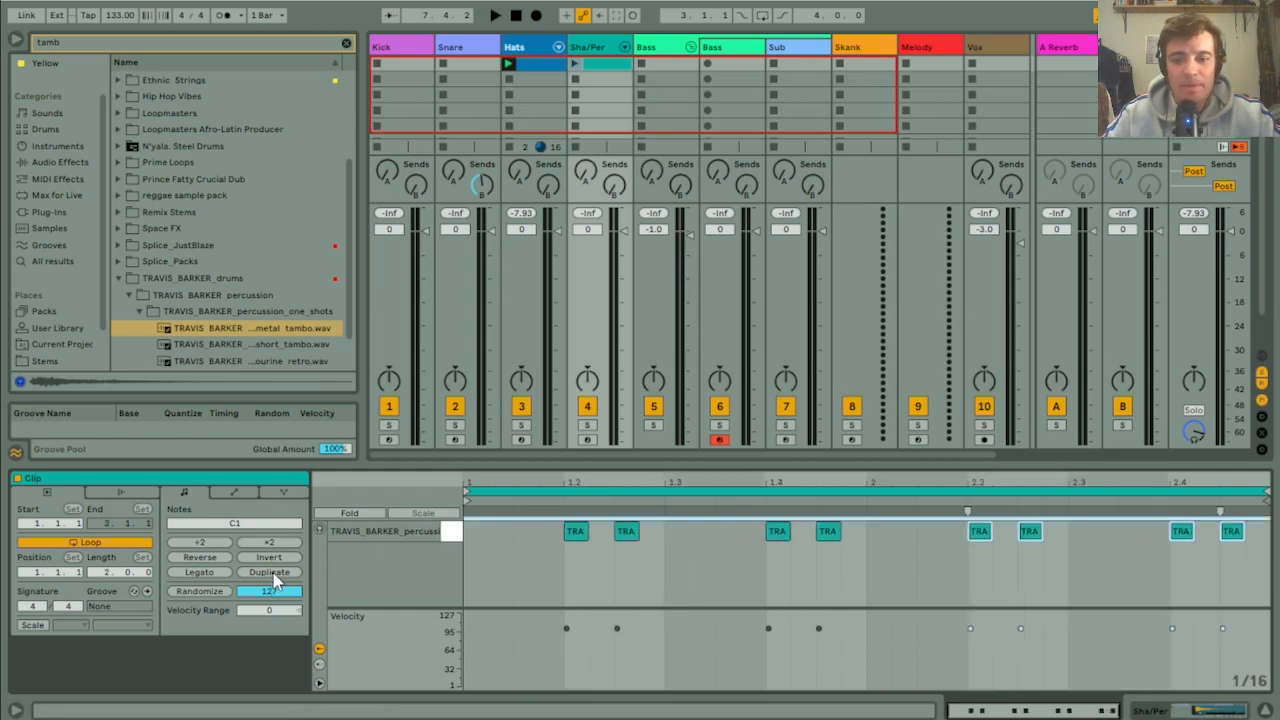
Step: Add tambourine hits at 2.1.3 and 2.1.4, and launch the Sha/Per clip alongside the hats
click(927, 533)
click(953, 532)
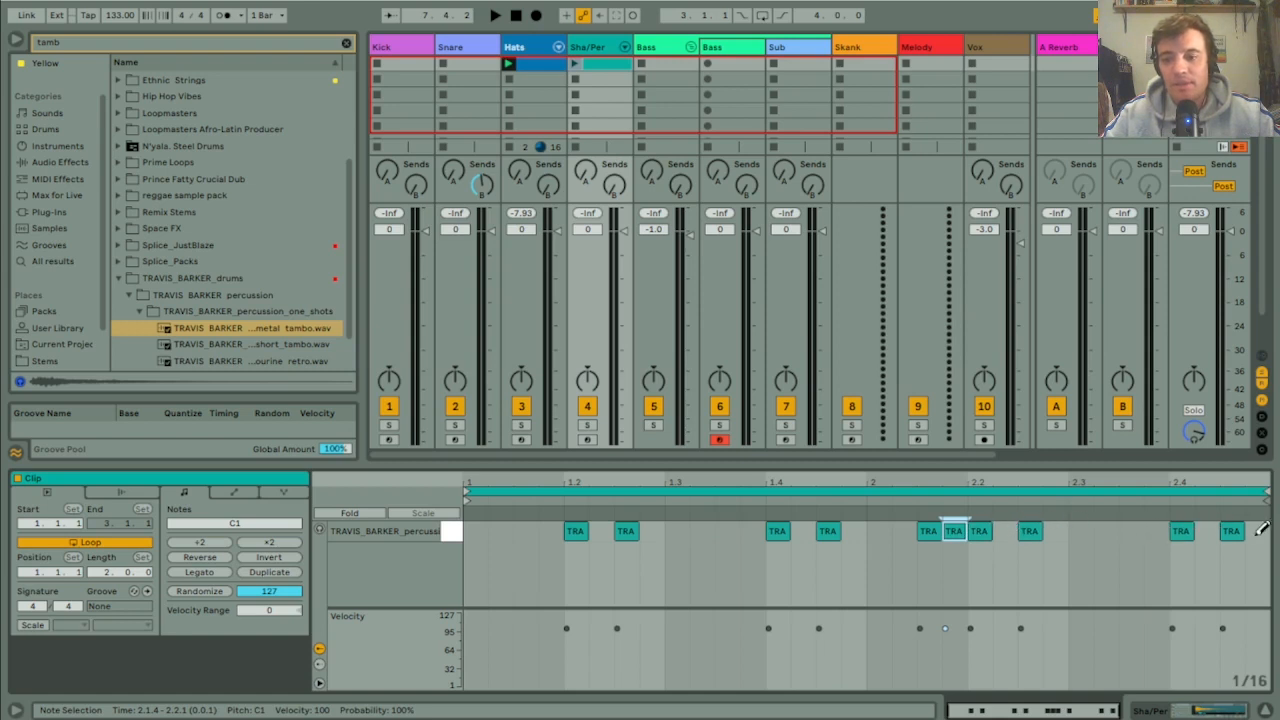
click(575, 64)
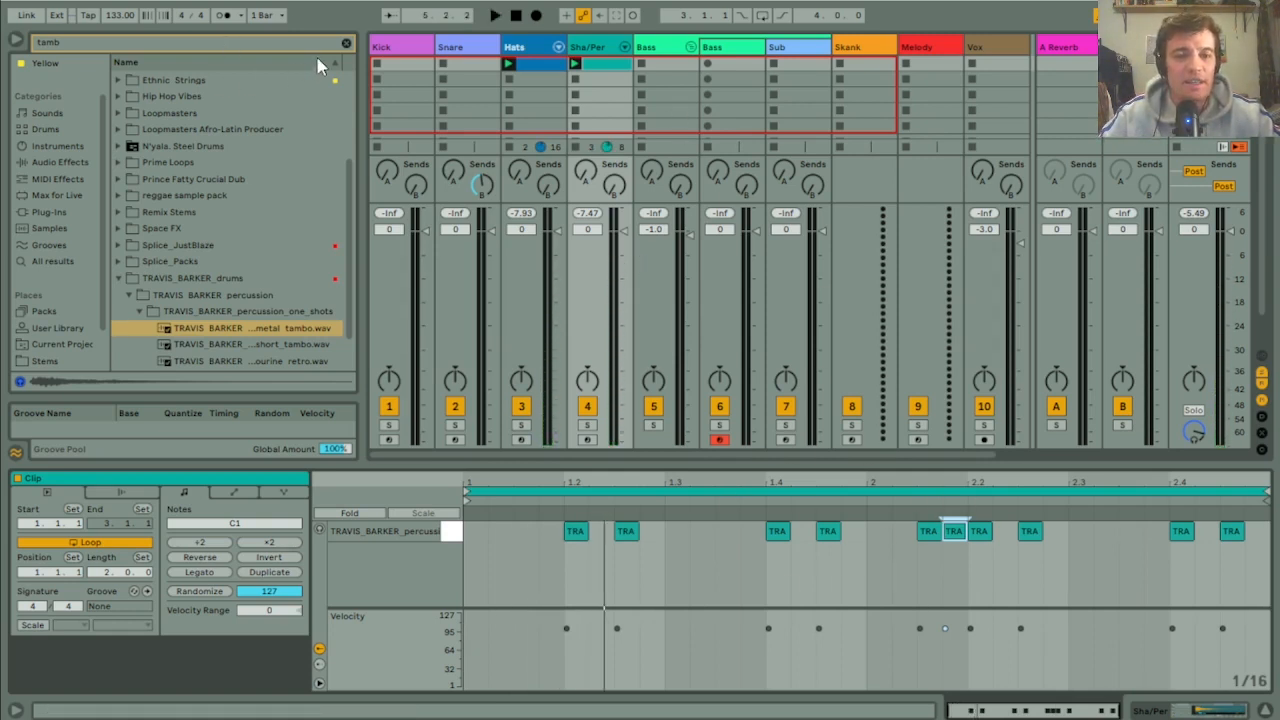
Step: Clear the tambourine search and search the sample library for "kick"
click(346, 43)
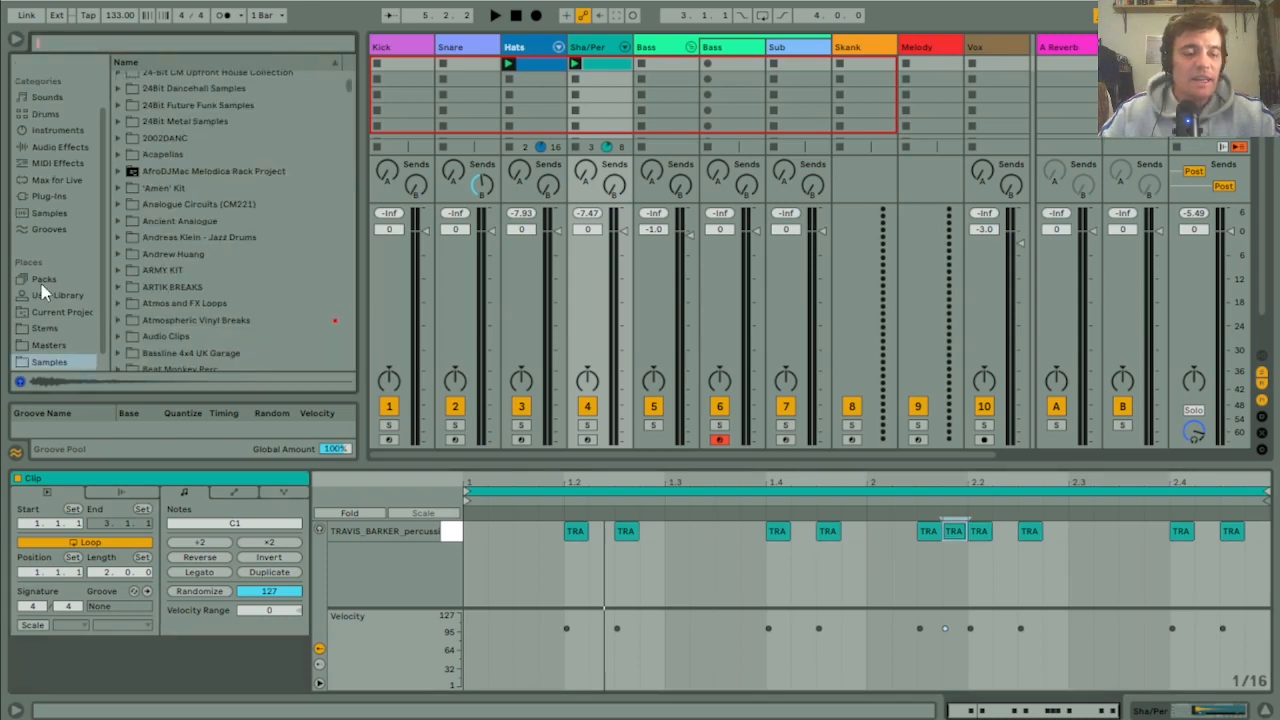
drag(346, 84, 346, 73)
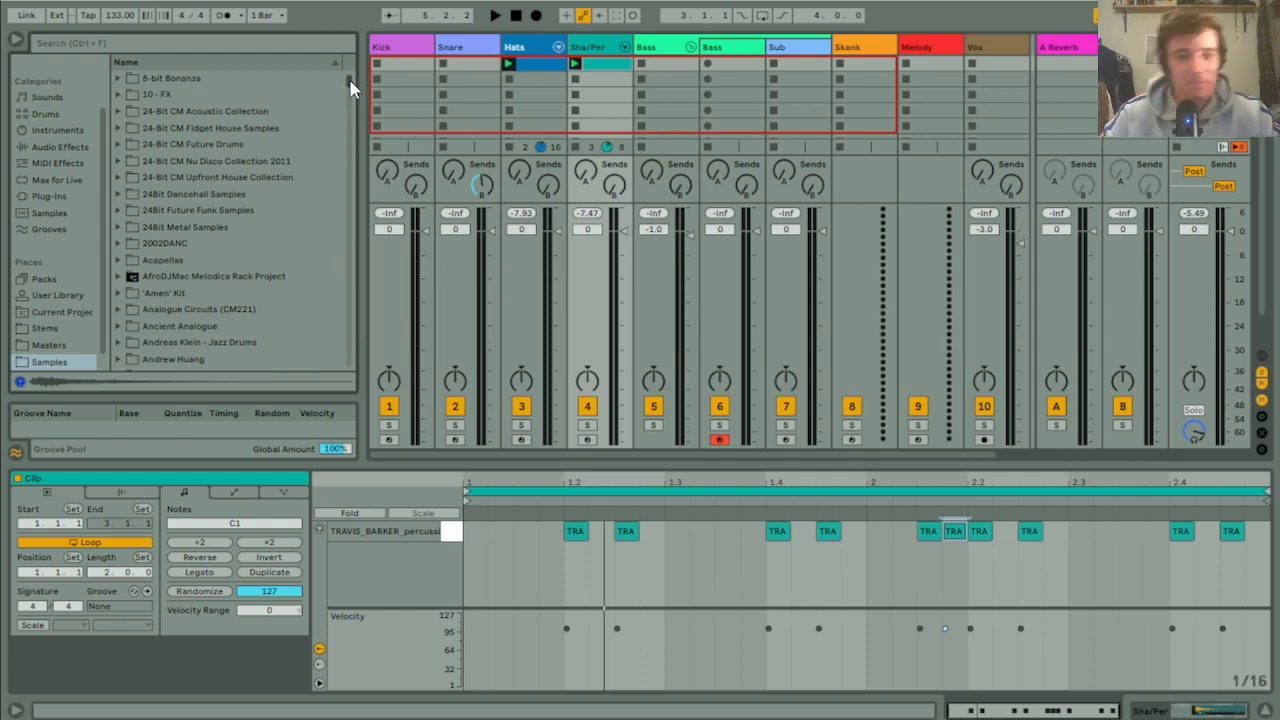
drag(350, 82, 300, 68)
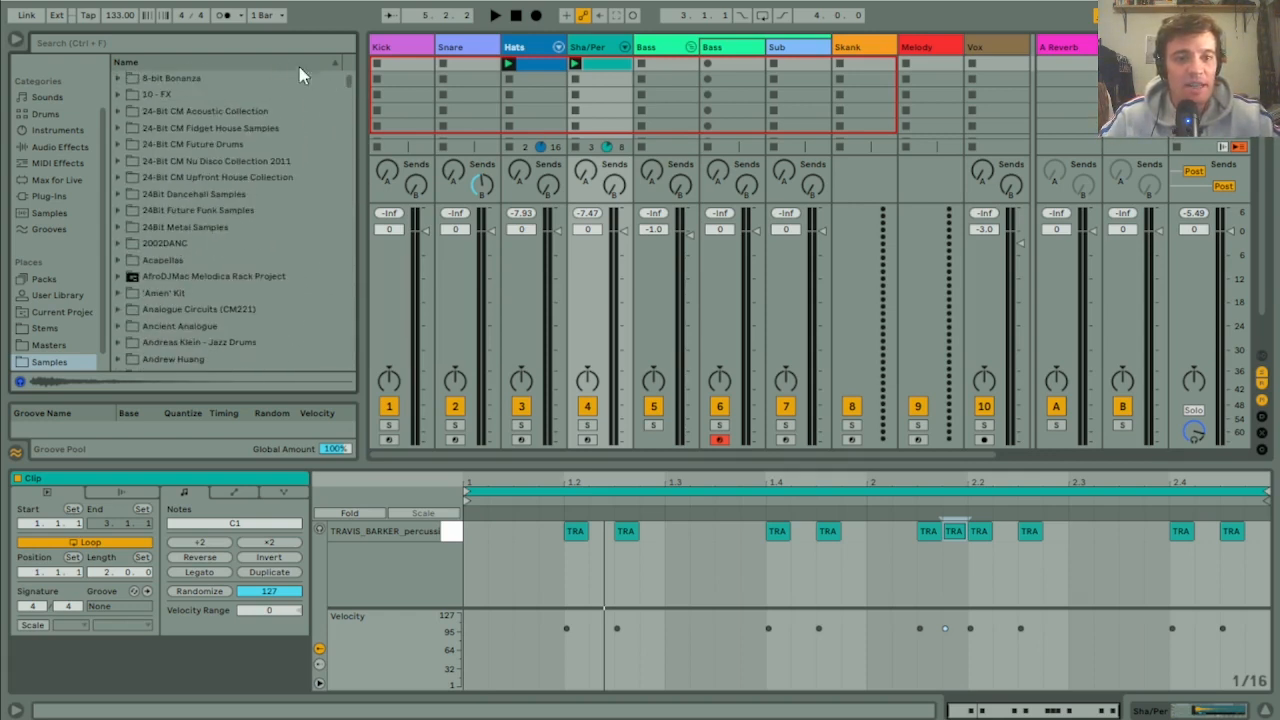
click(266, 44)
text(kick)
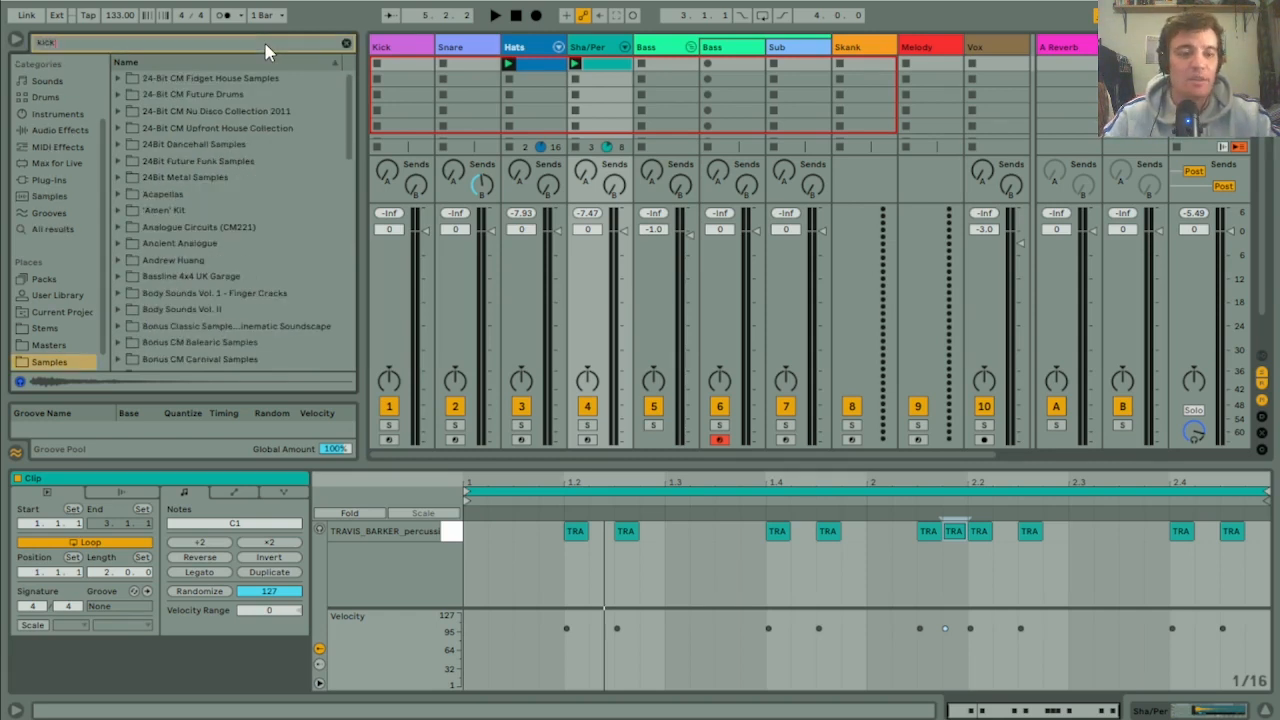
Step: Find the Heavyweight Kicks folder among the search results and expand it
scroll(352, 107, down, 5)
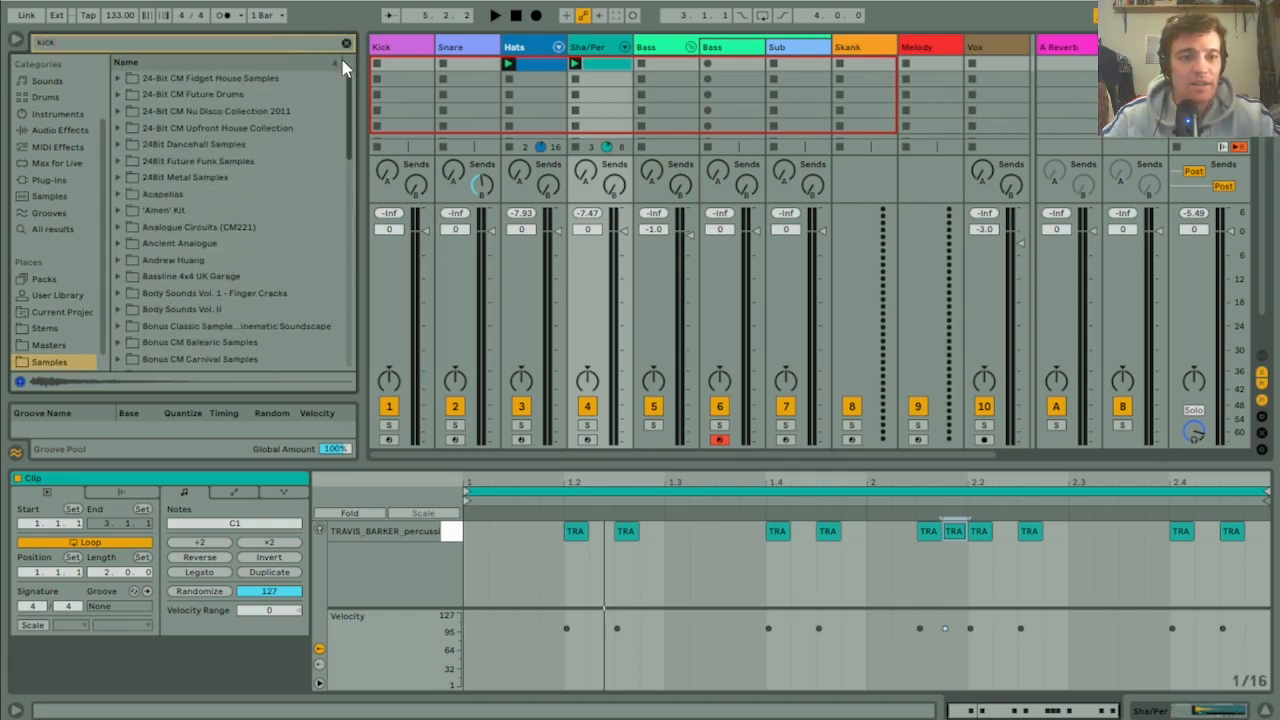
scroll(343, 157, down, 5)
scroll(335, 200, up, 3)
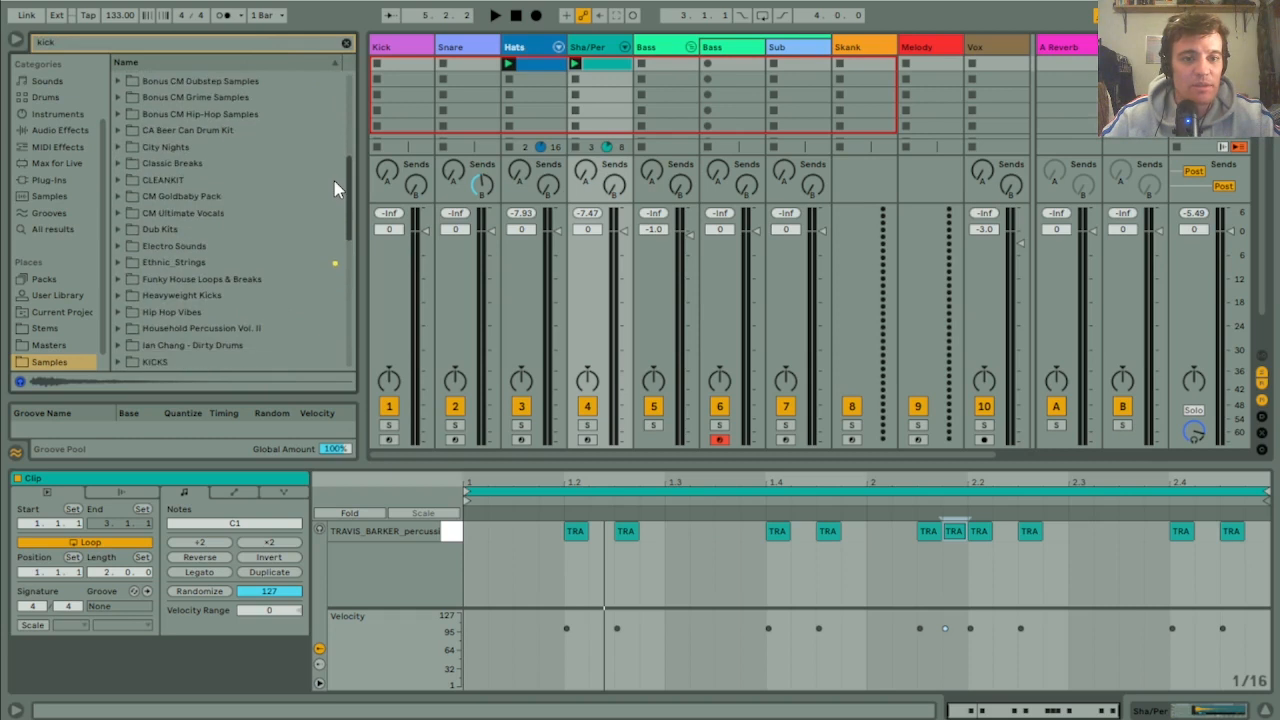
scroll(335, 190, down, 15)
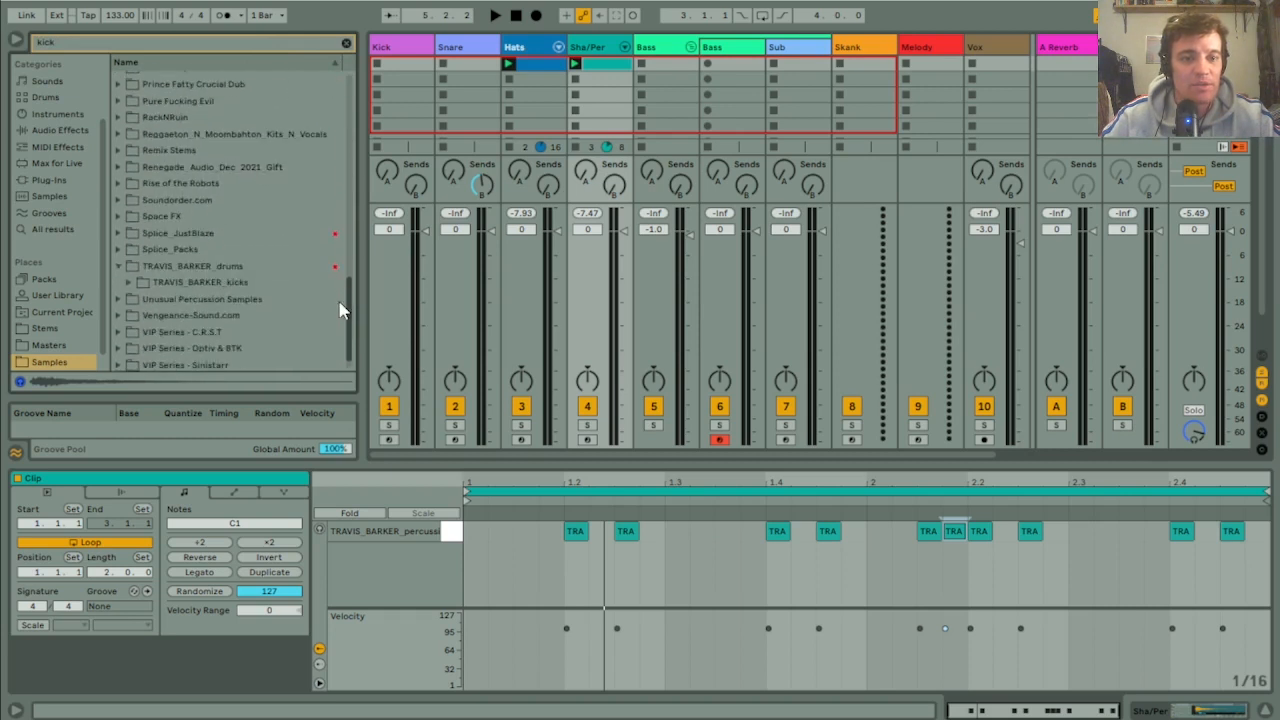
scroll(335, 260, up, 10)
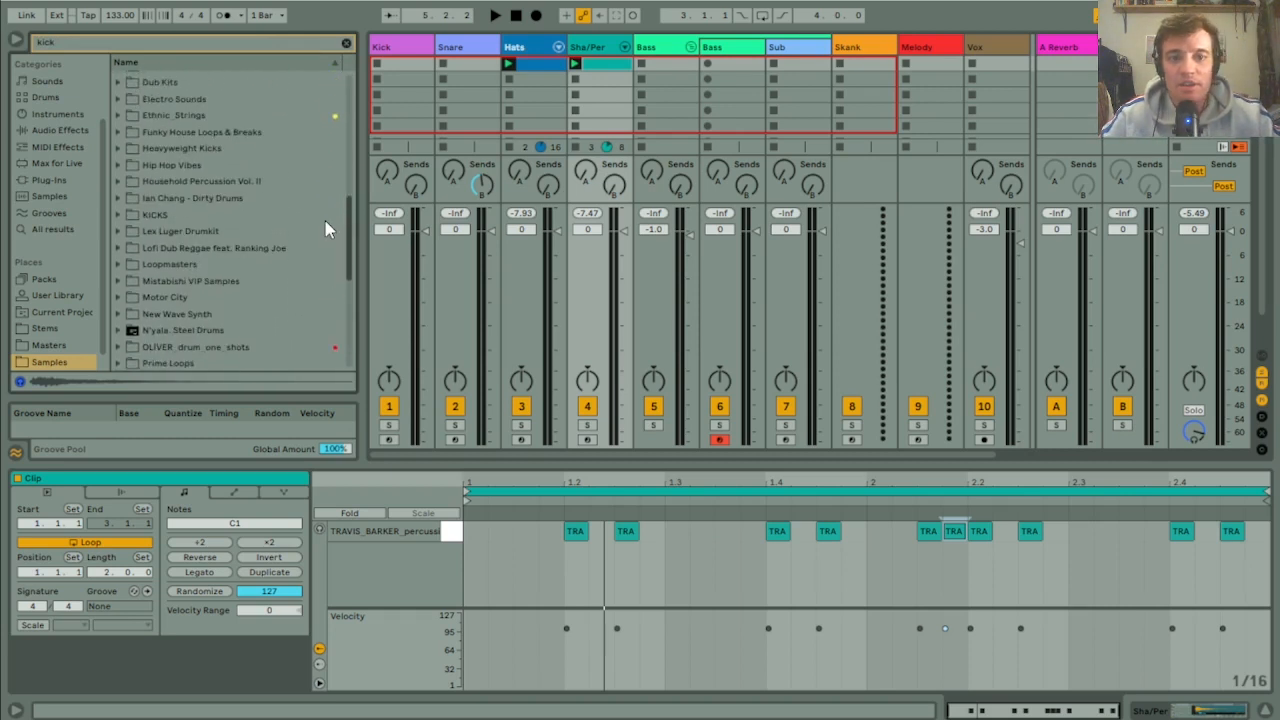
click(118, 163)
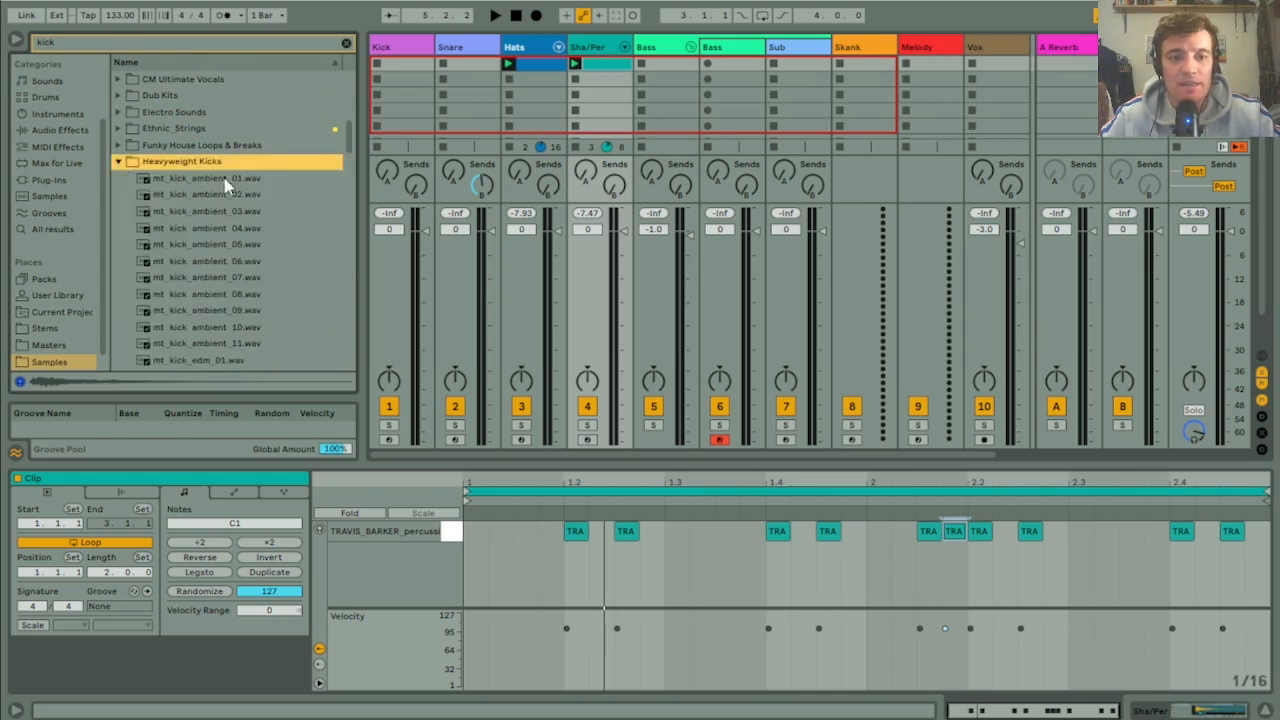
Step: Audition mt_kick_ambient_08.wav from the Heavyweight Kicks folder
scroll(350, 150, down, 3)
scroll(350, 148, up, 1)
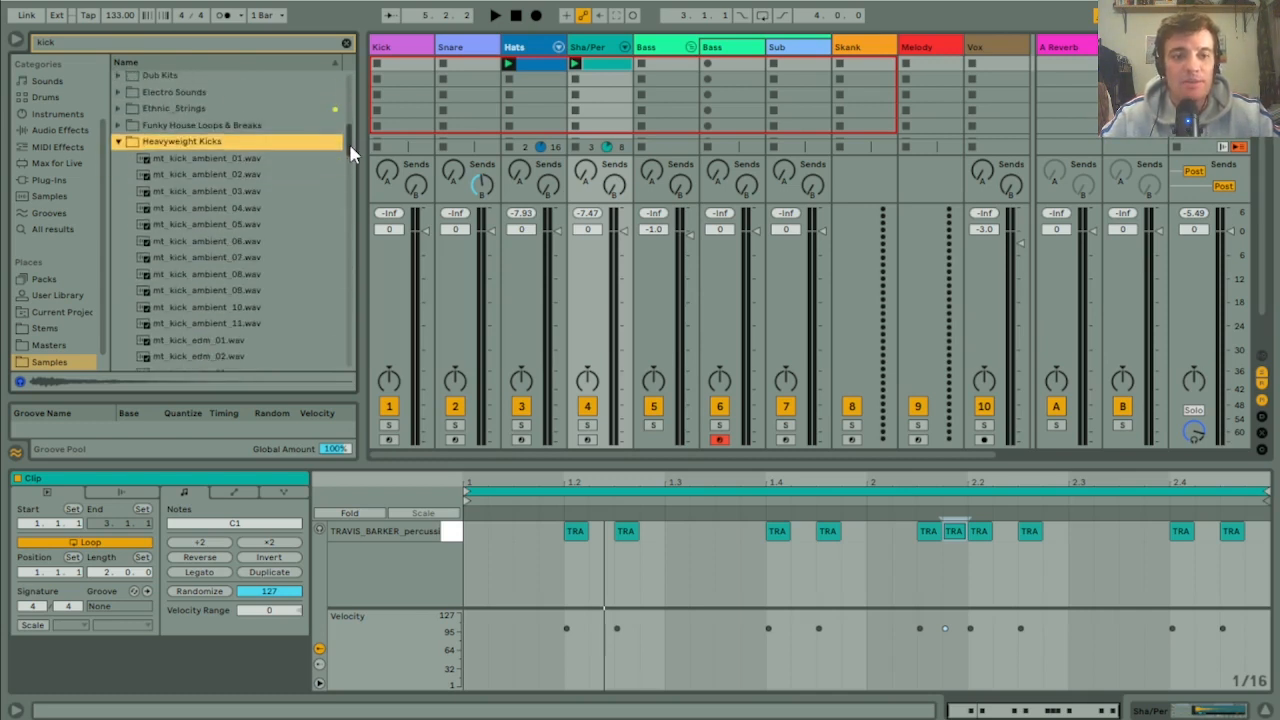
scroll(350, 148, down, 1)
scroll(352, 157, down, 2)
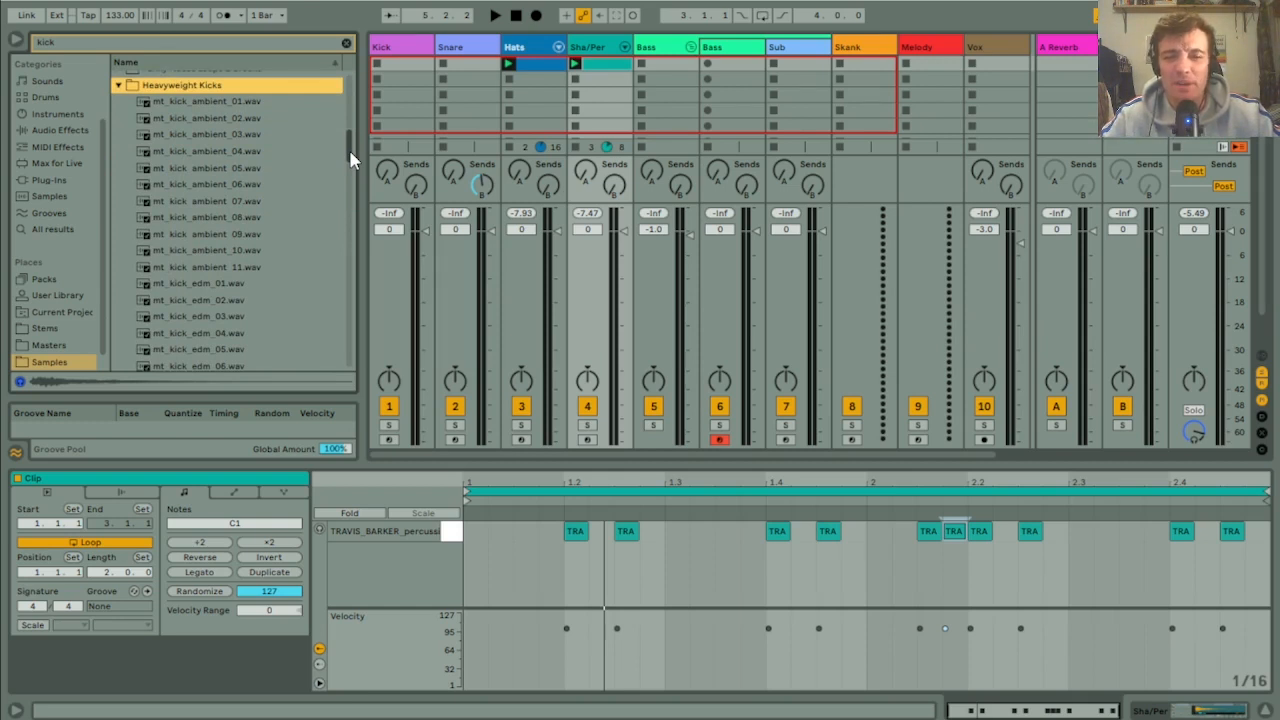
click(250, 218)
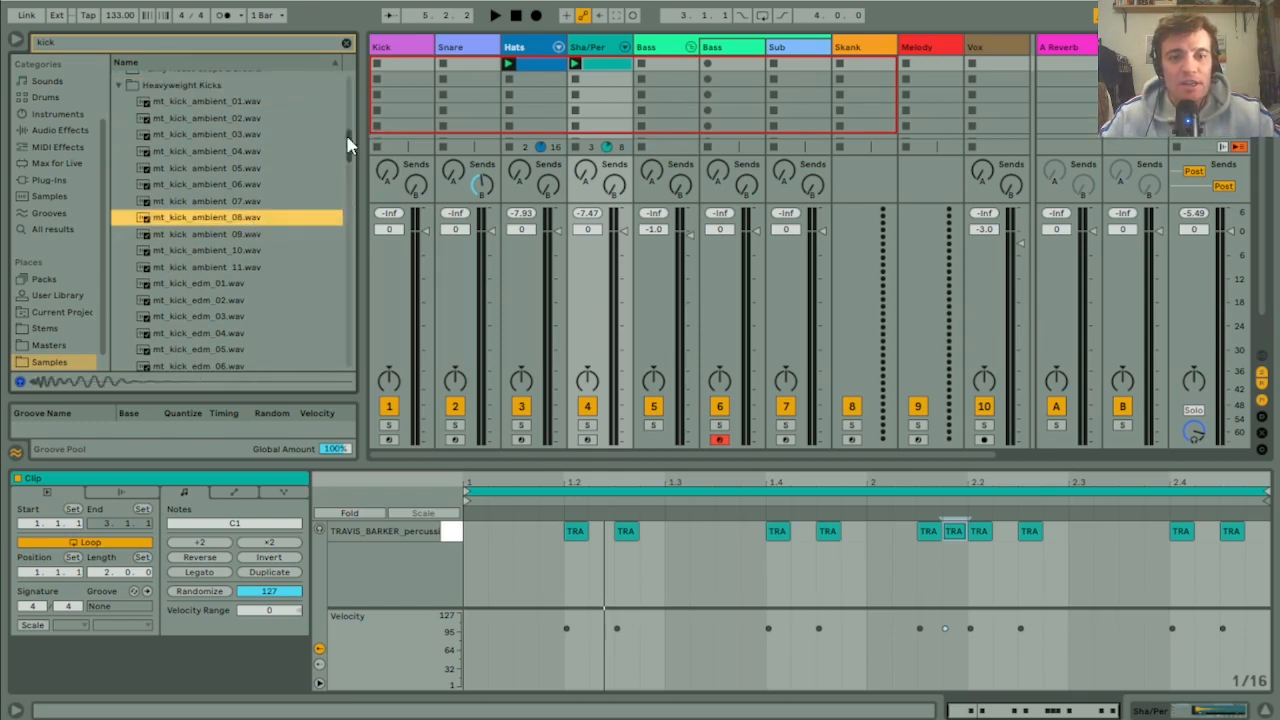
Step: Audition the mt_kick_techno samples from 05 through 13 in the Heavyweight Kicks folder and settle on mt_kick_techno_11.wav
drag(350, 135, 347, 252)
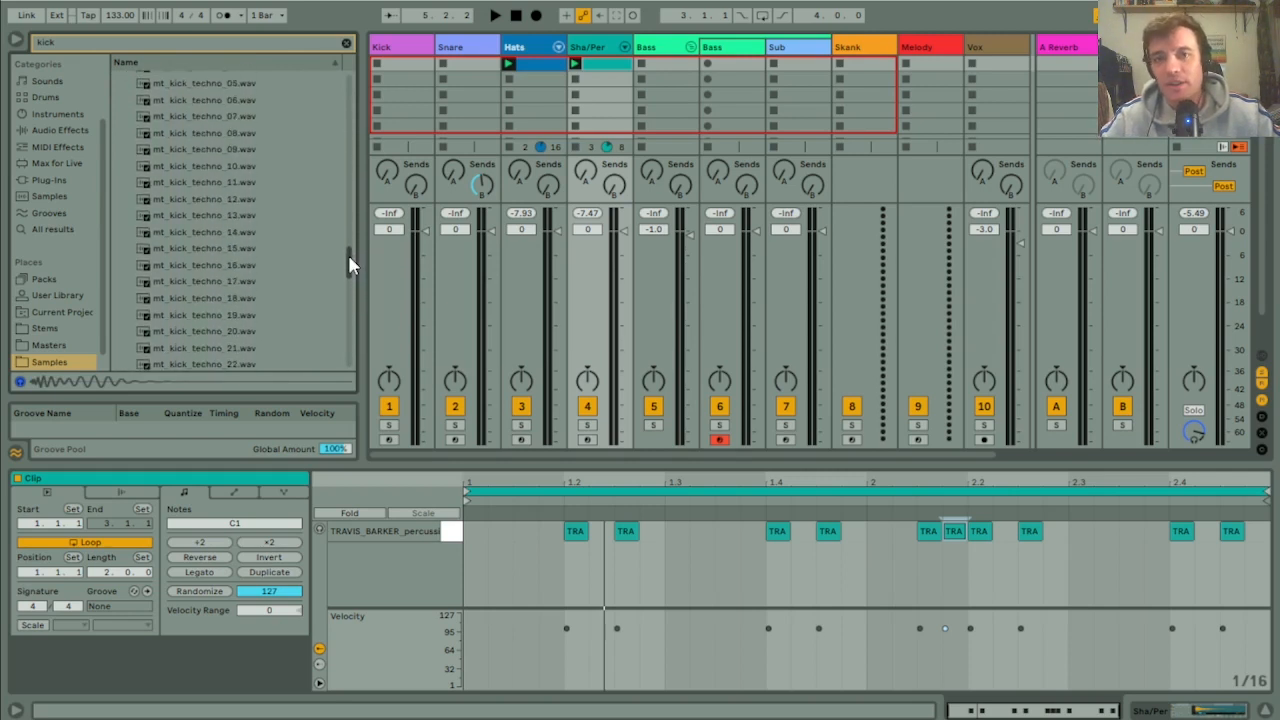
click(201, 85)
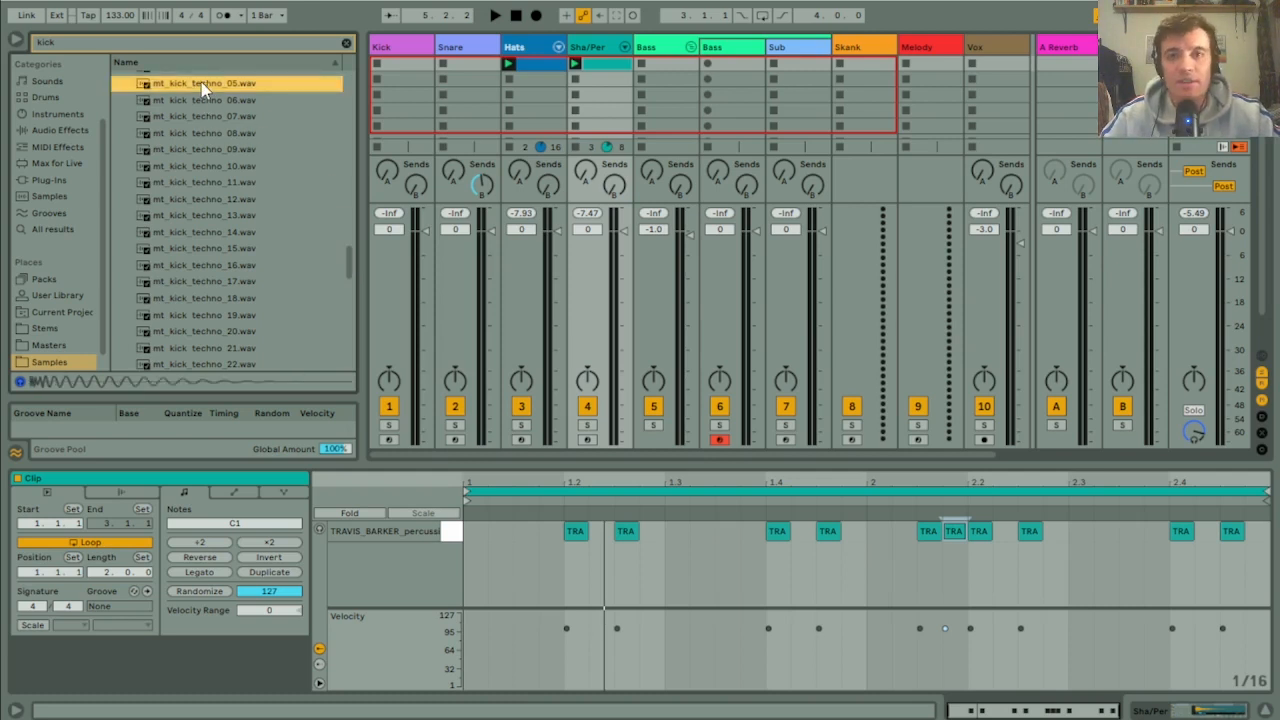
key(Down)
key(Down)
key(Down)
key(Up)
key(Up)
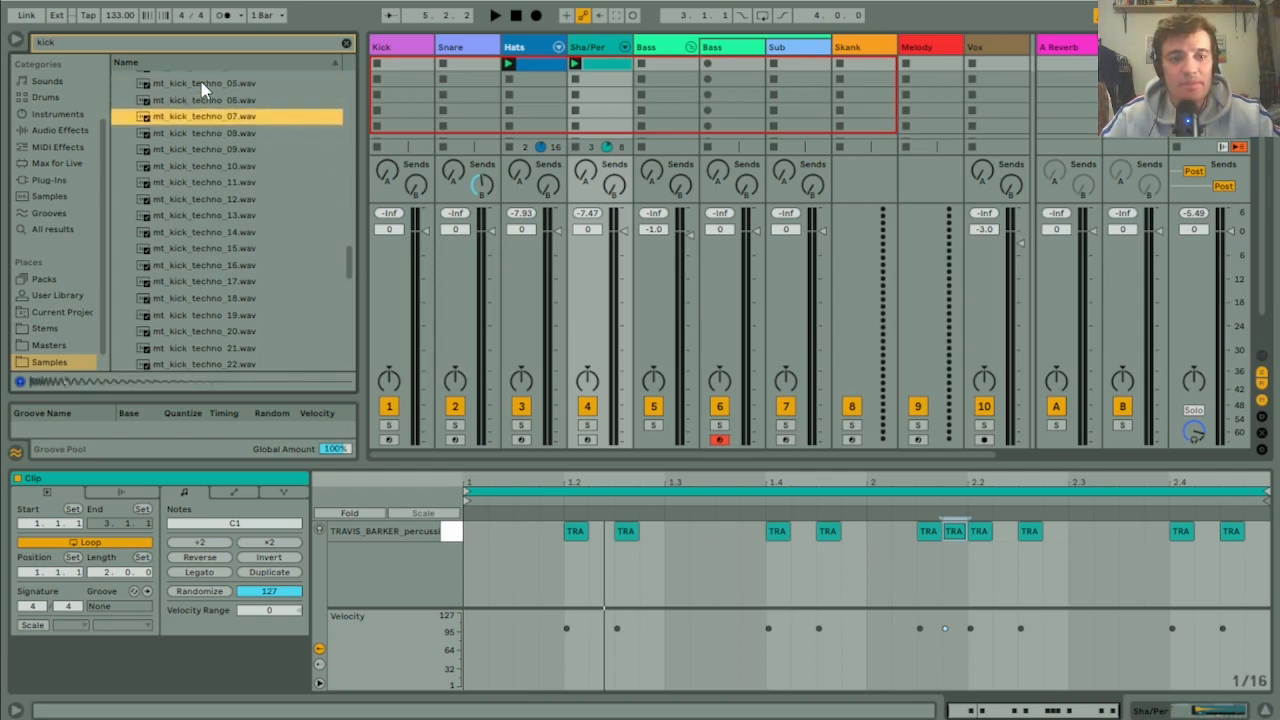
key(Down)
key(Down)
key(Down)
key(Down)
key(Down)
key(Down)
key(Down)
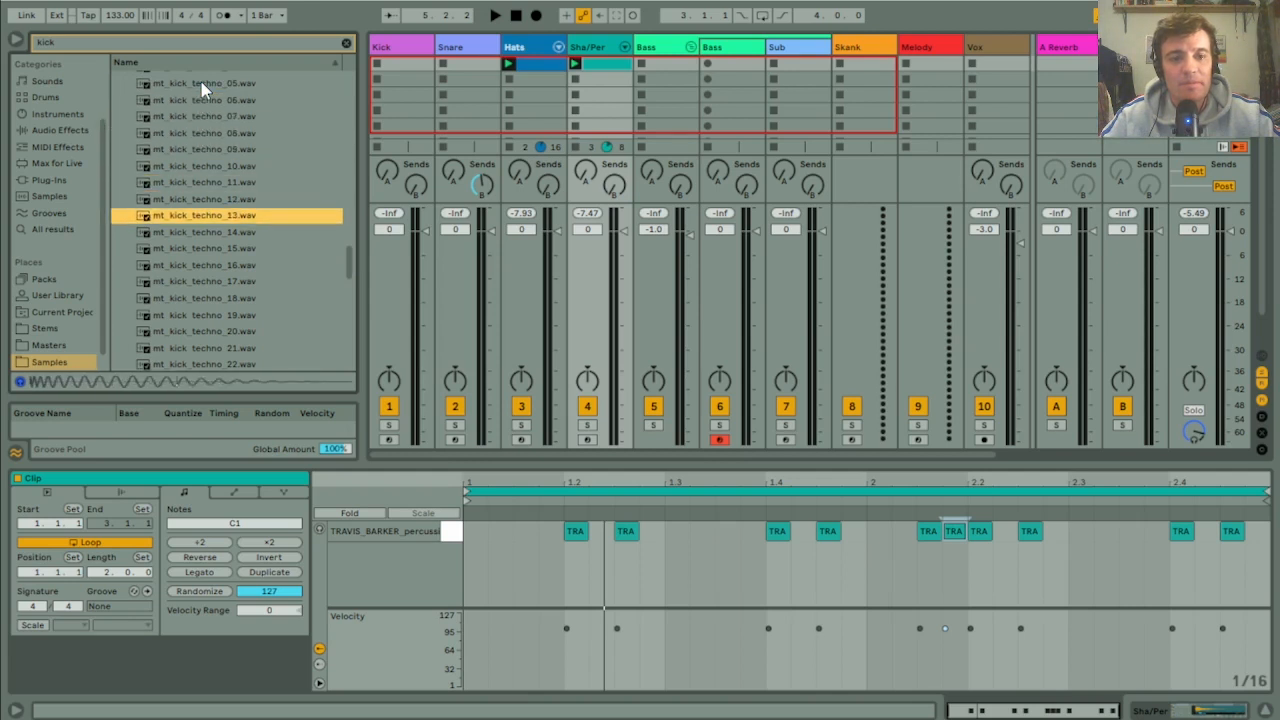
key(Up)
key(Up)
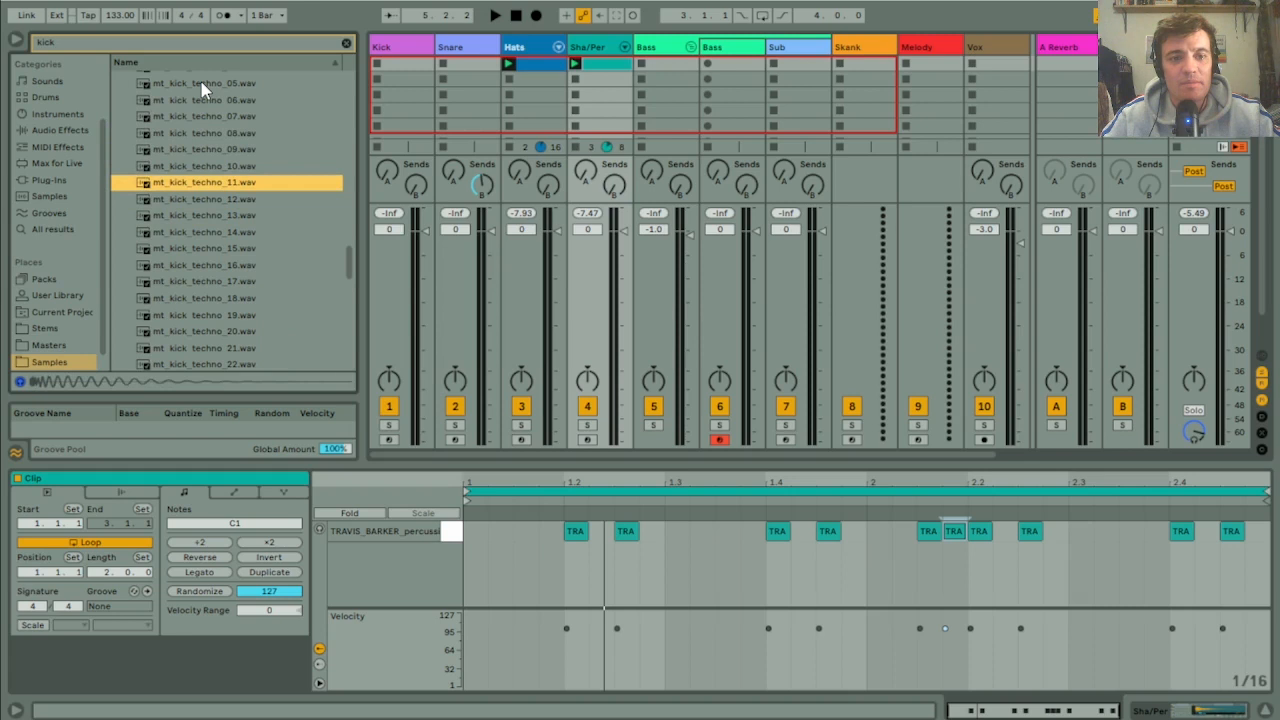
Step: Load mt_kick_techno_11.wav onto pad C1 of the Kick track's Drum Rack, and arm the track to test the sound
click(418, 50)
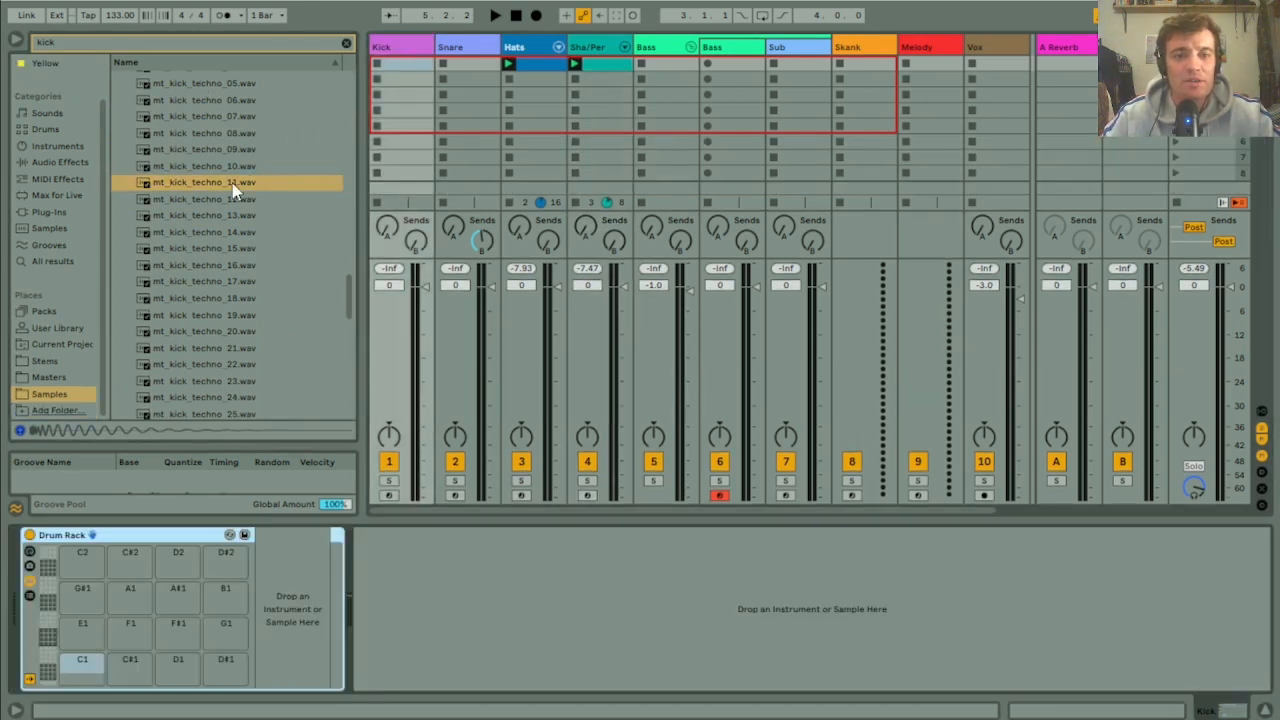
drag(232, 190, 84, 677)
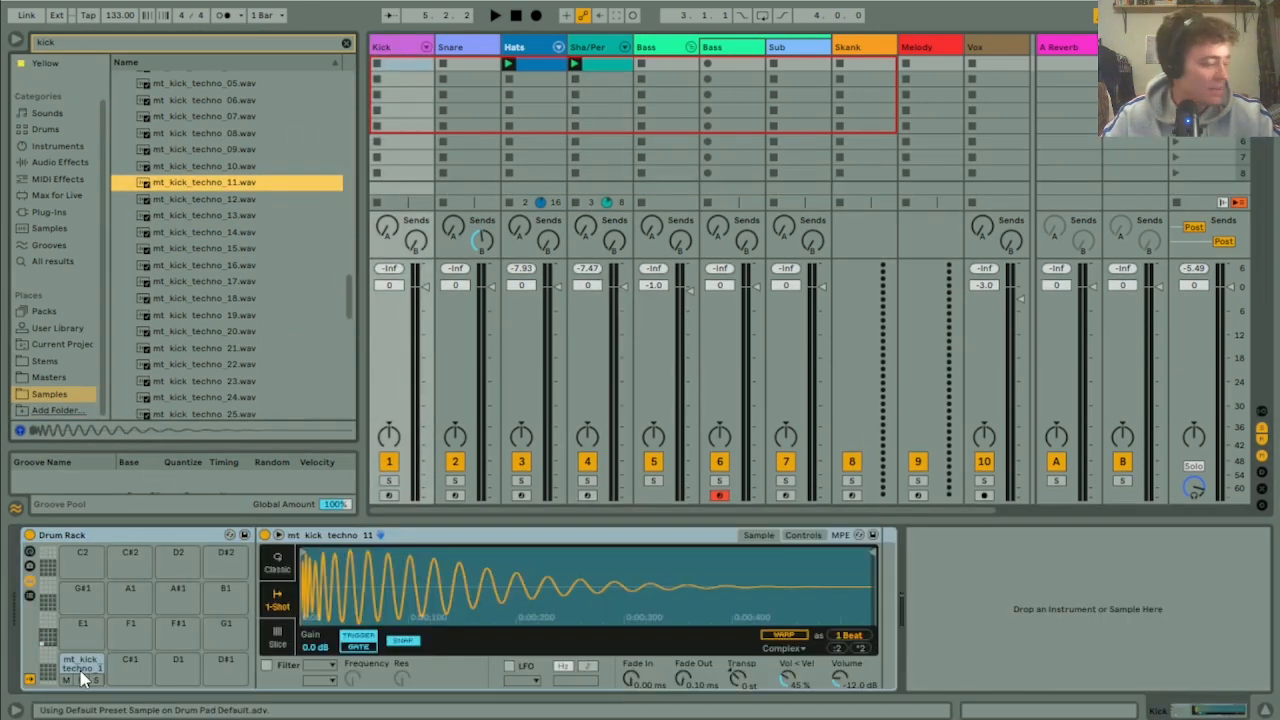
key(a)
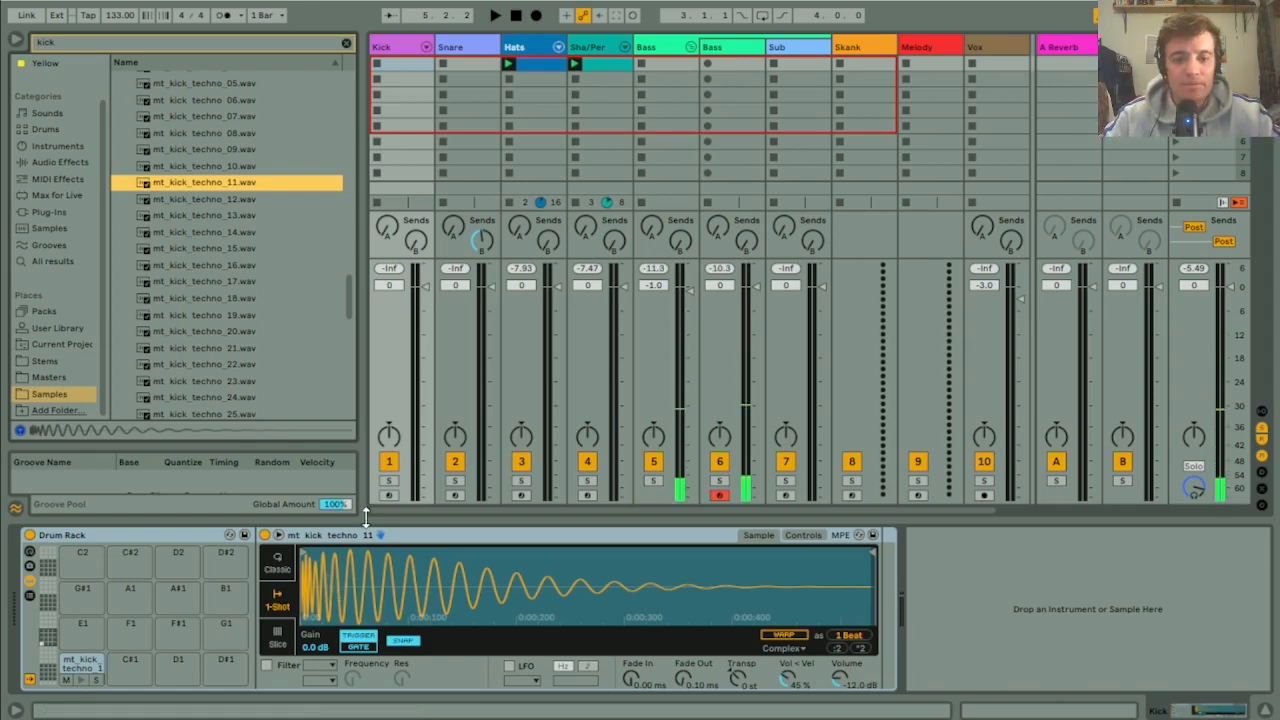
click(389, 495)
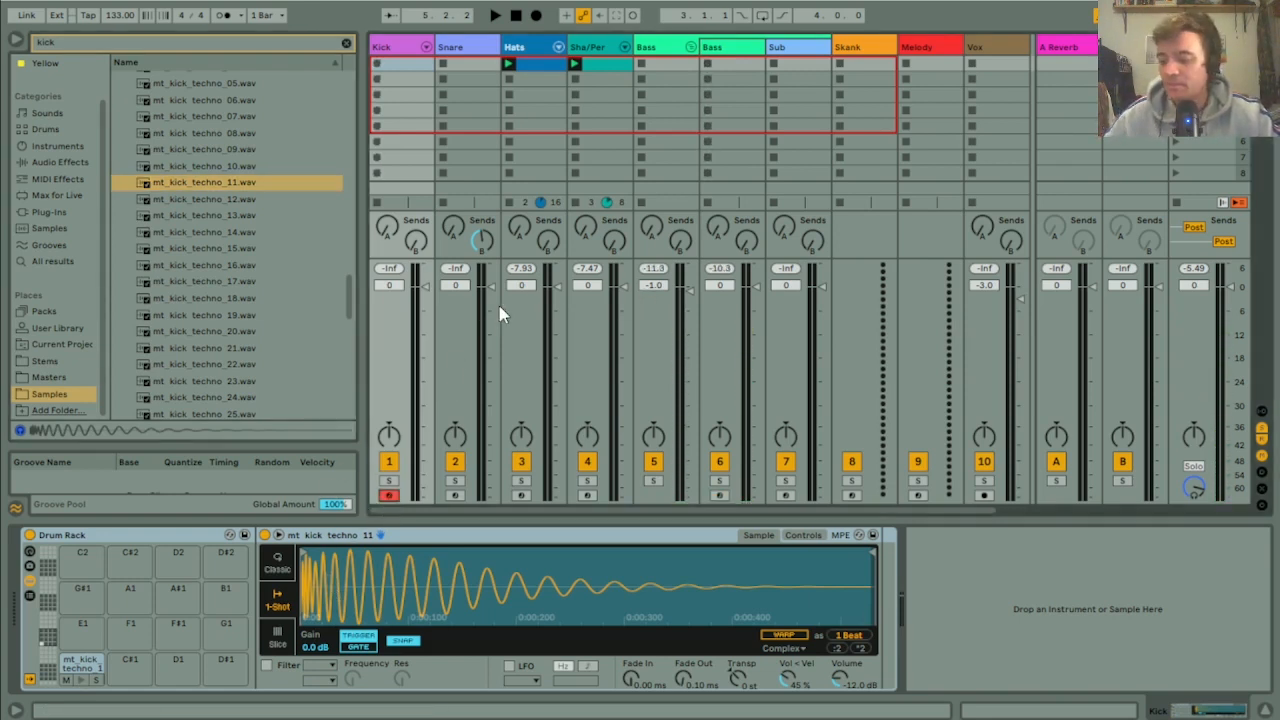
key(a)
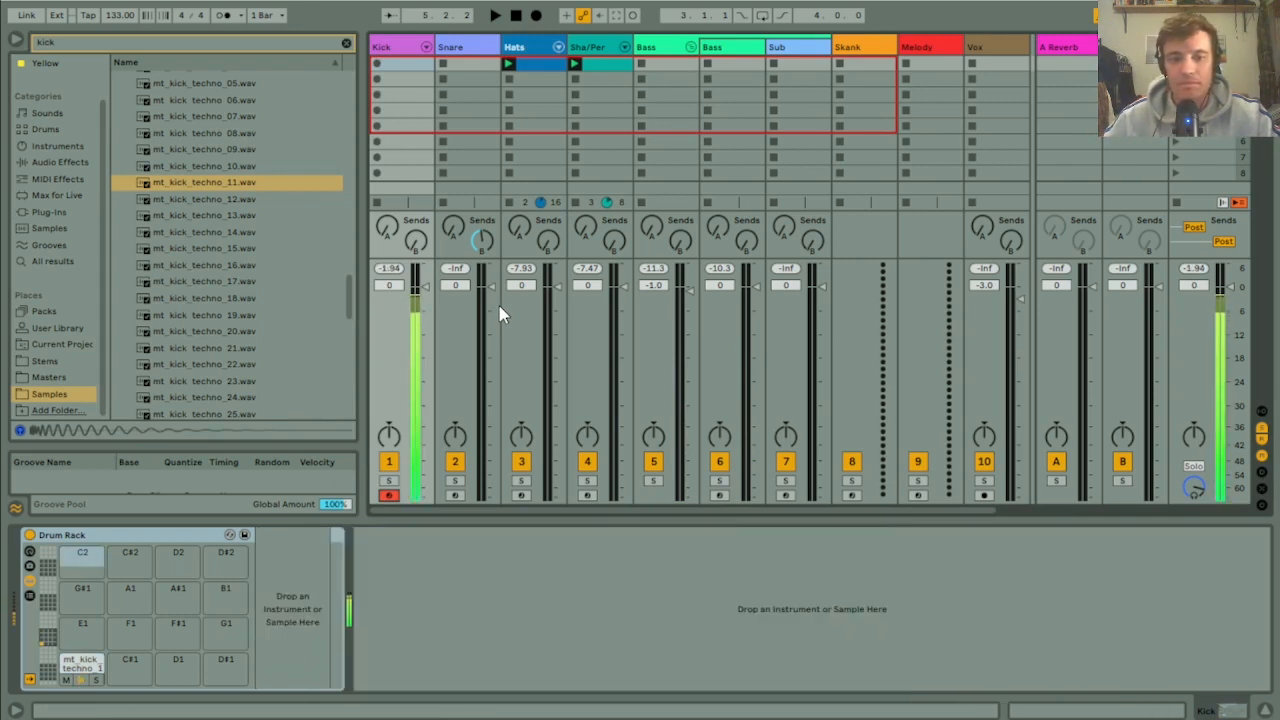
key(a)
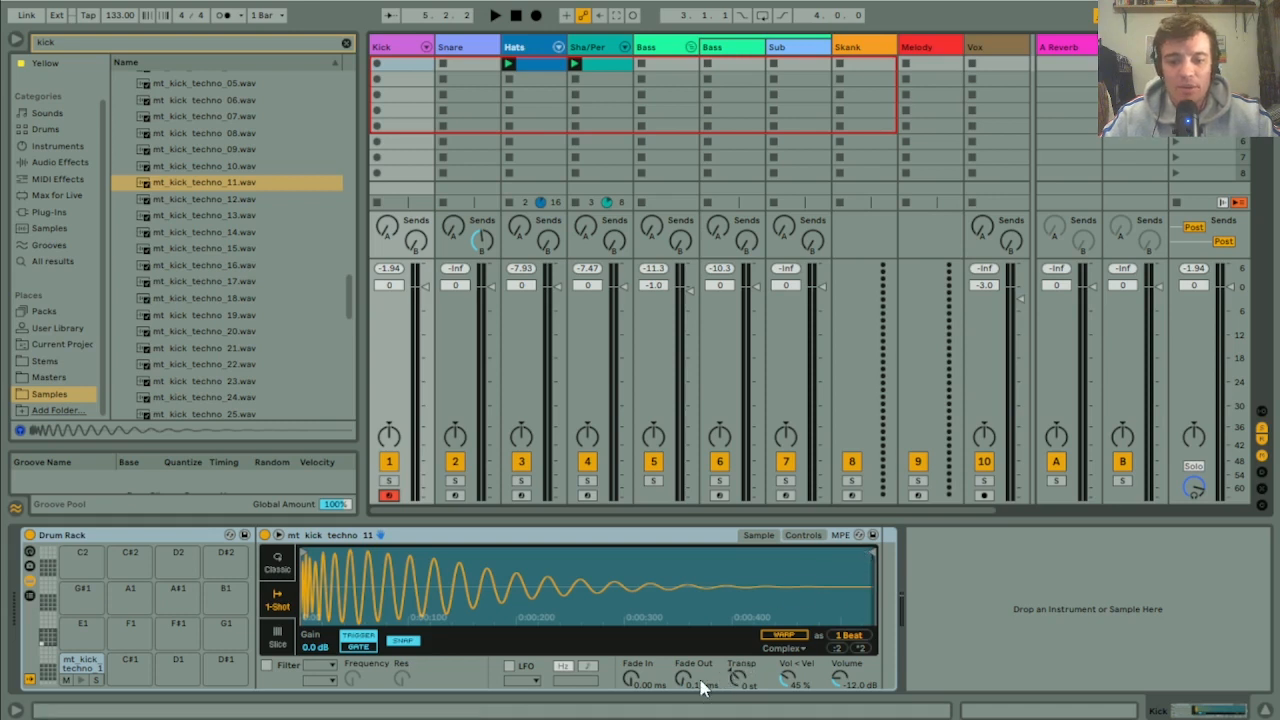
Step: Shape the kick sample with a 118 ms fade-out, an end point just before 200 ms, and a higher volume
mouse_move(683, 678)
mouse_down()
mouse_move(683, 640)
mouse_move(688, 684)
mouse_up()
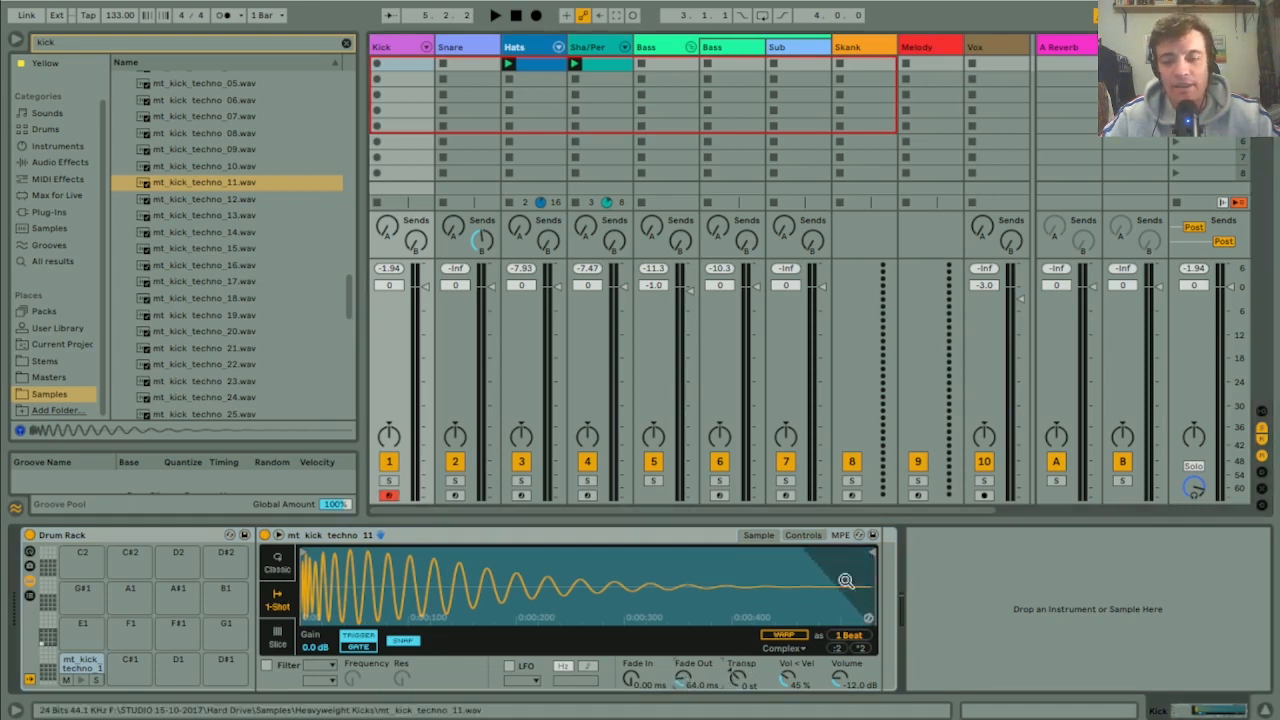
drag(869, 555, 590, 570)
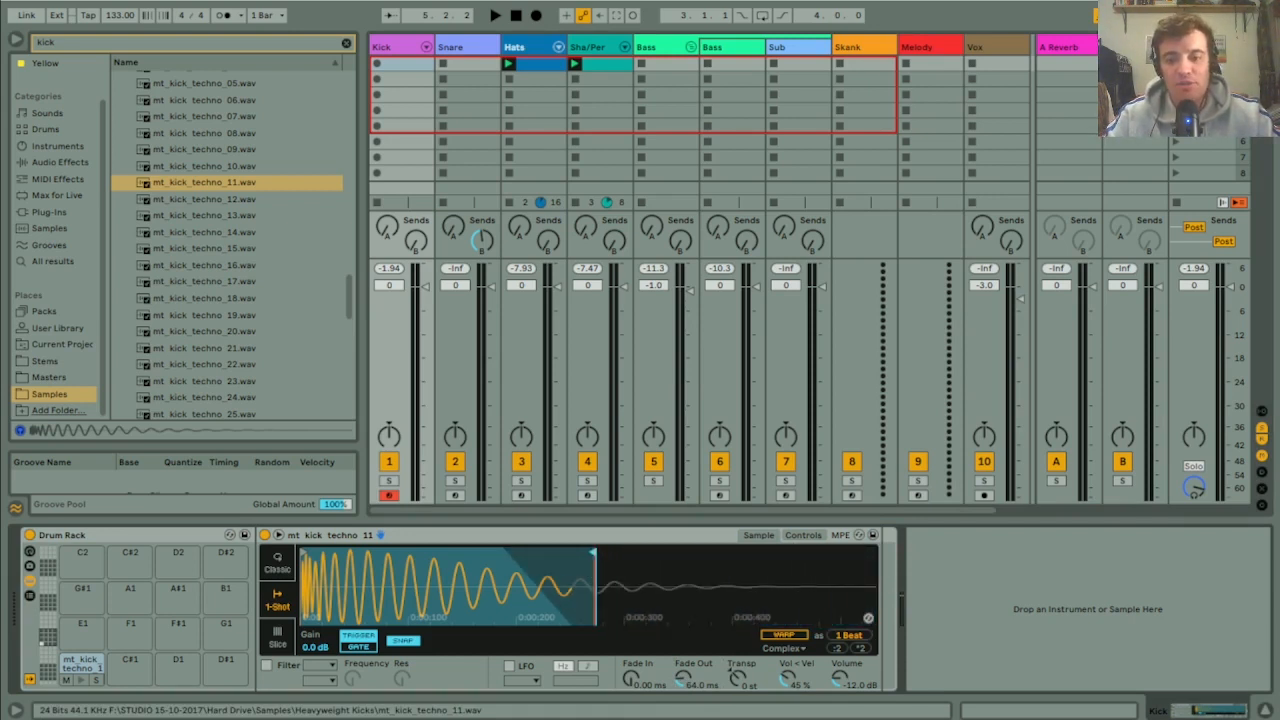
mouse_move(591, 553)
mouse_down()
mouse_move(400, 555)
mouse_move(741, 553)
mouse_up()
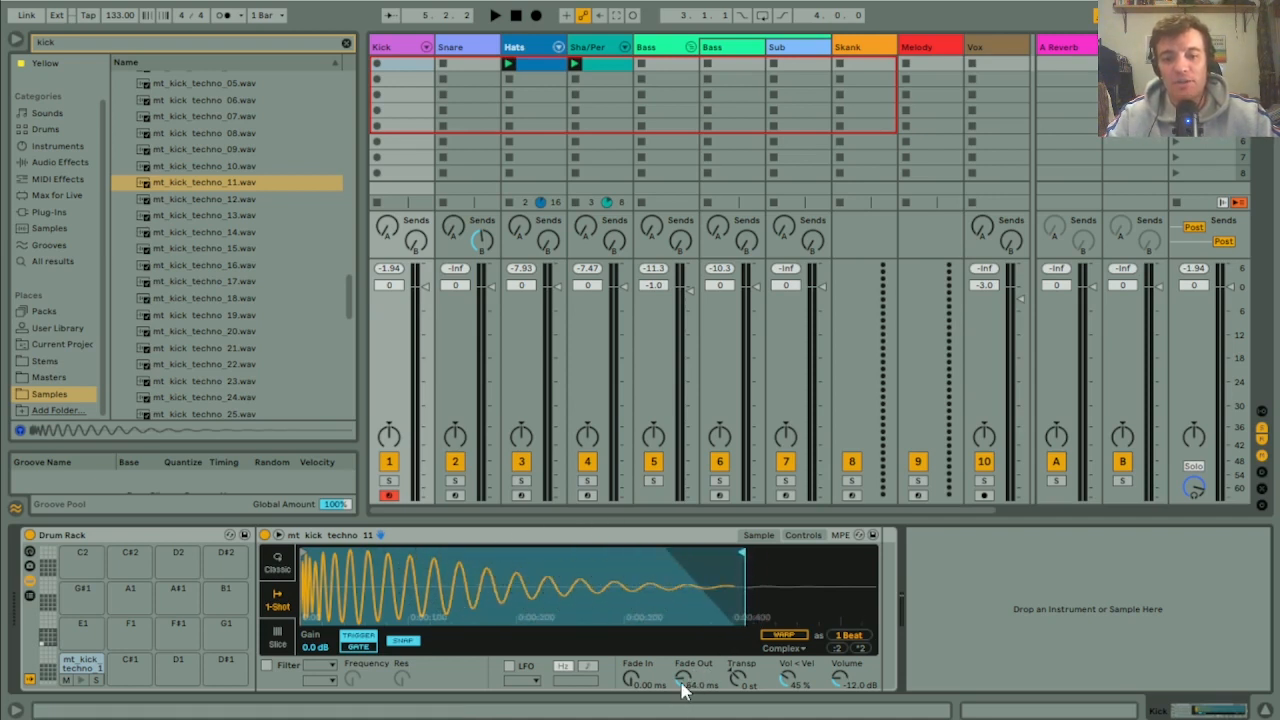
drag(684, 680, 684, 662)
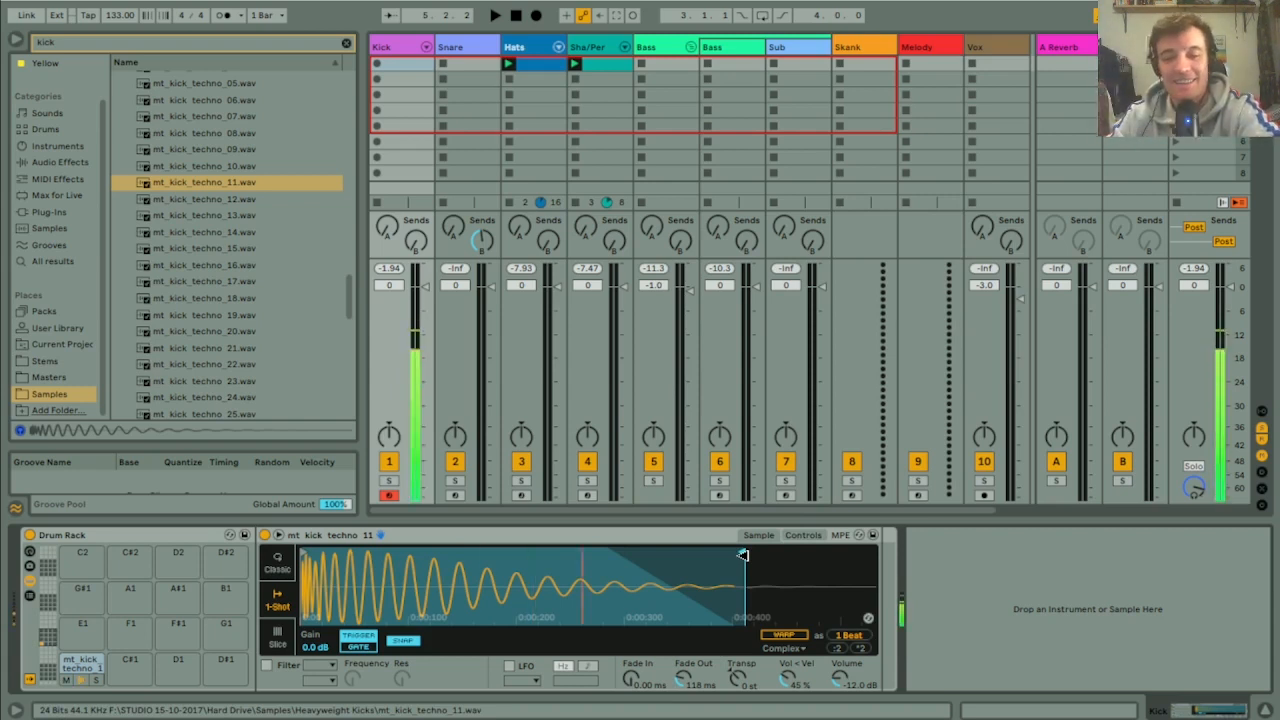
mouse_move(742, 555)
mouse_down()
mouse_move(590, 560)
mouse_move(510, 575)
mouse_move(501, 597)
mouse_up()
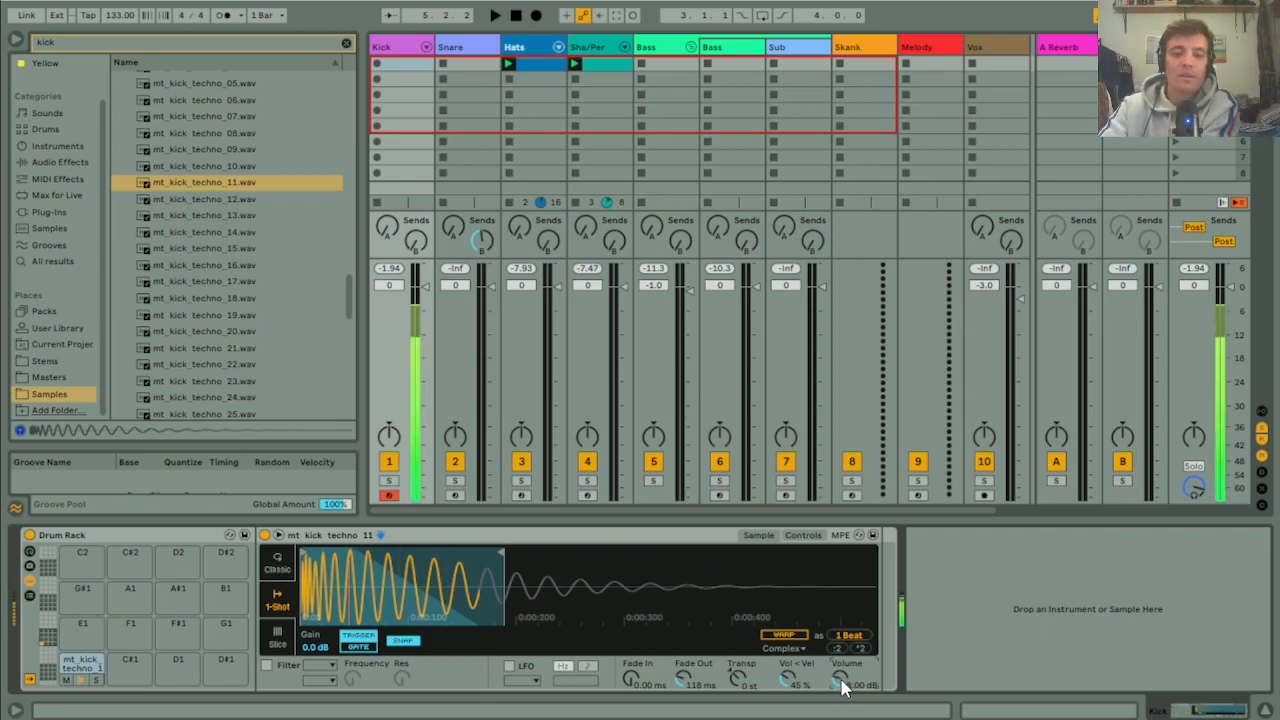
drag(841, 683, 841, 678)
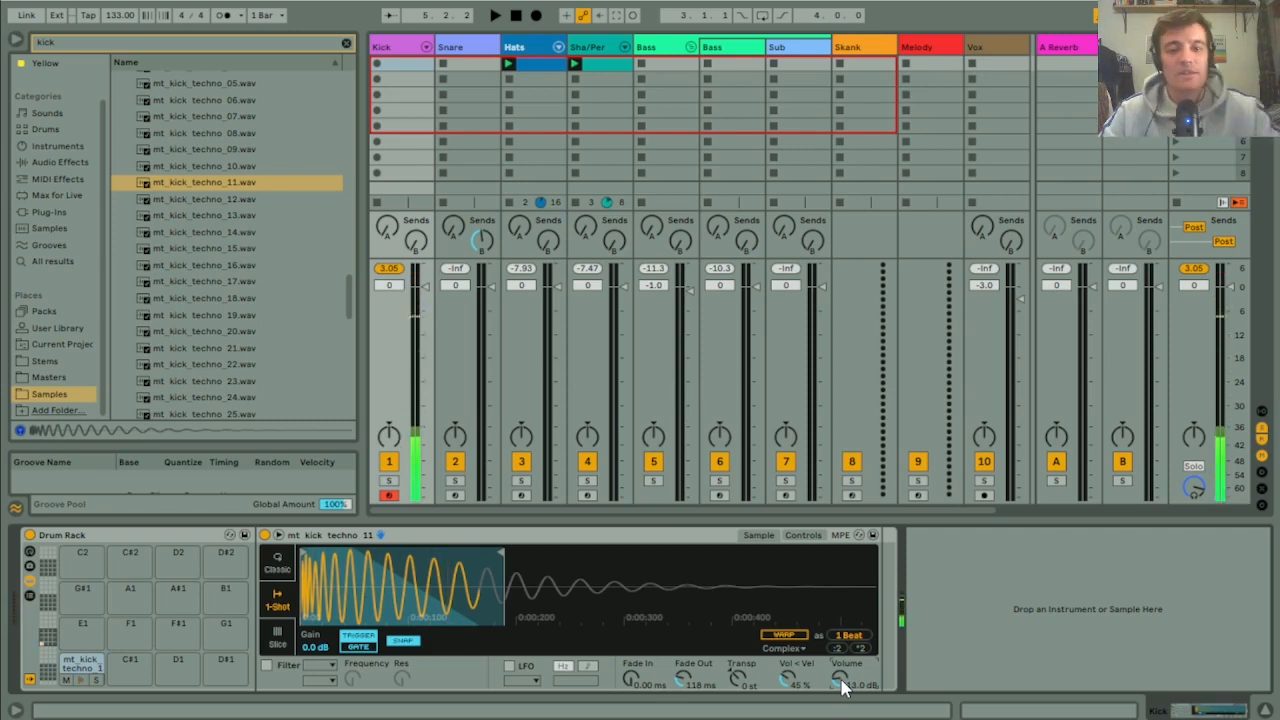
Step: Create a one-bar MIDI clip in the Kick track's first slot with kick hits on all four beats
double_click(430, 65)
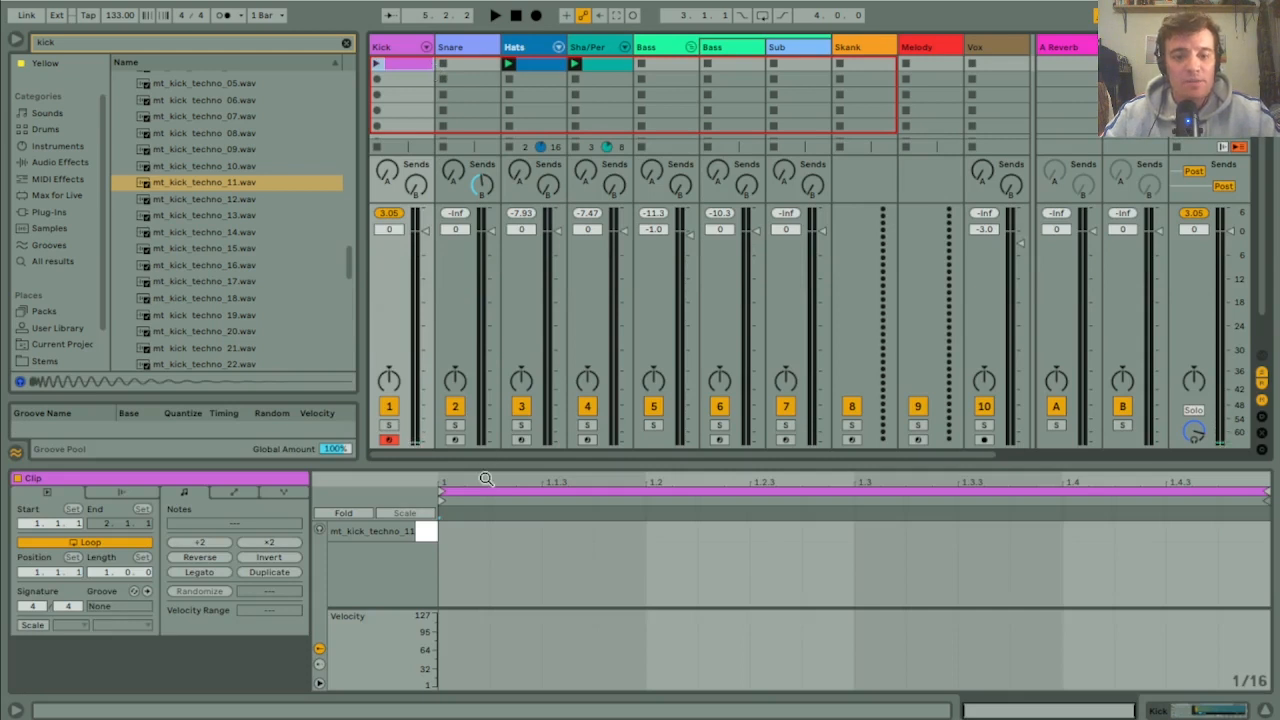
click(470, 530)
click(672, 530)
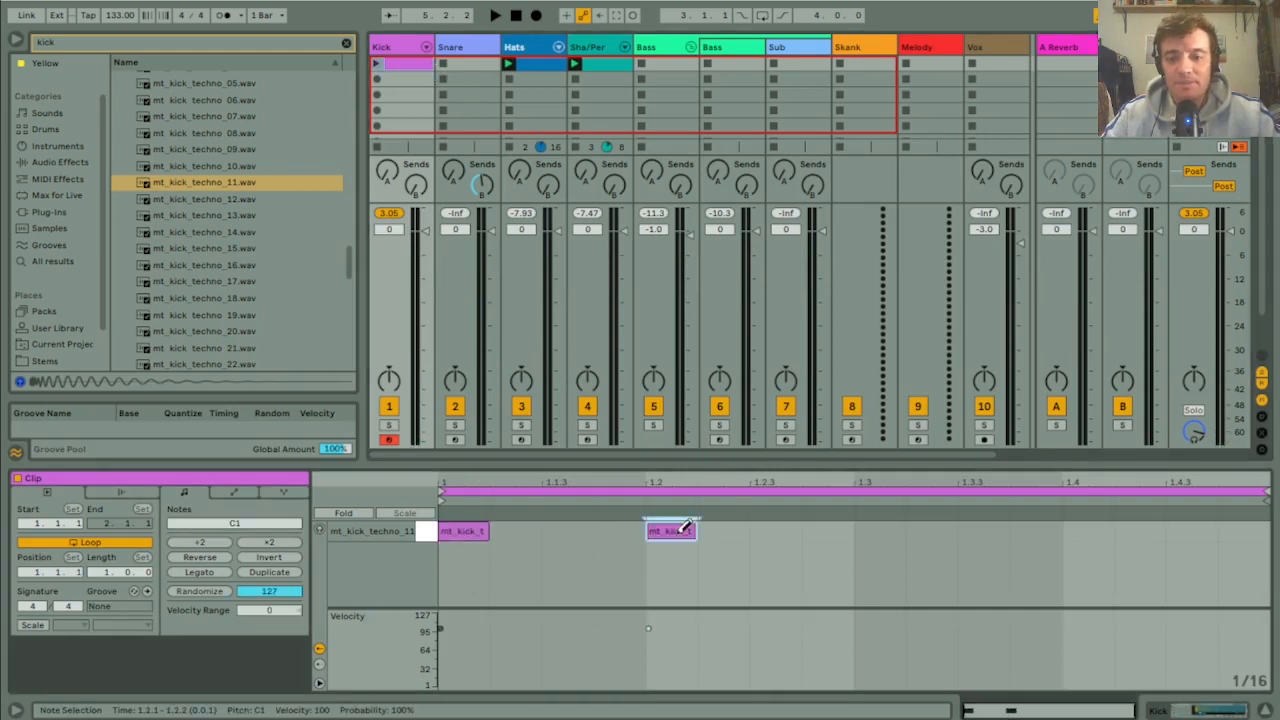
click(880, 531)
click(1088, 531)
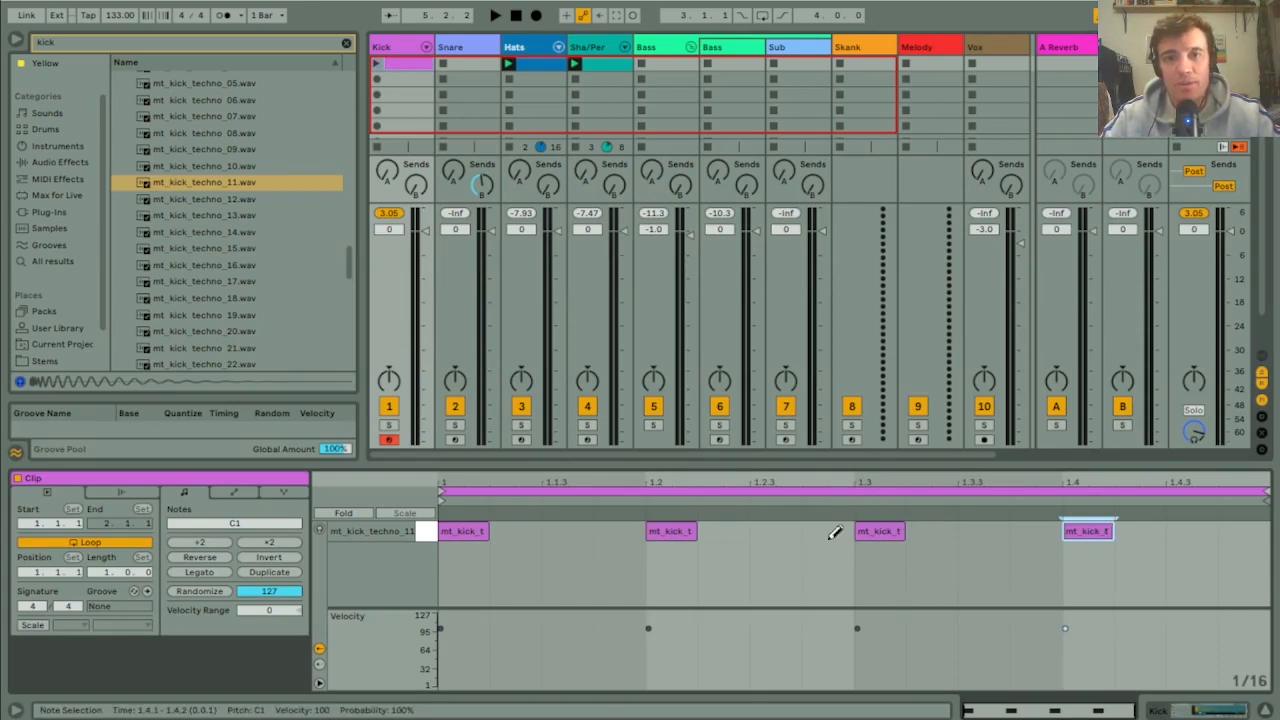
Step: Set the kick velocity at 1.3 to 69, and launch the Kick clip alongside the hats and tambourine
click(880, 531)
drag(868, 628, 870, 642)
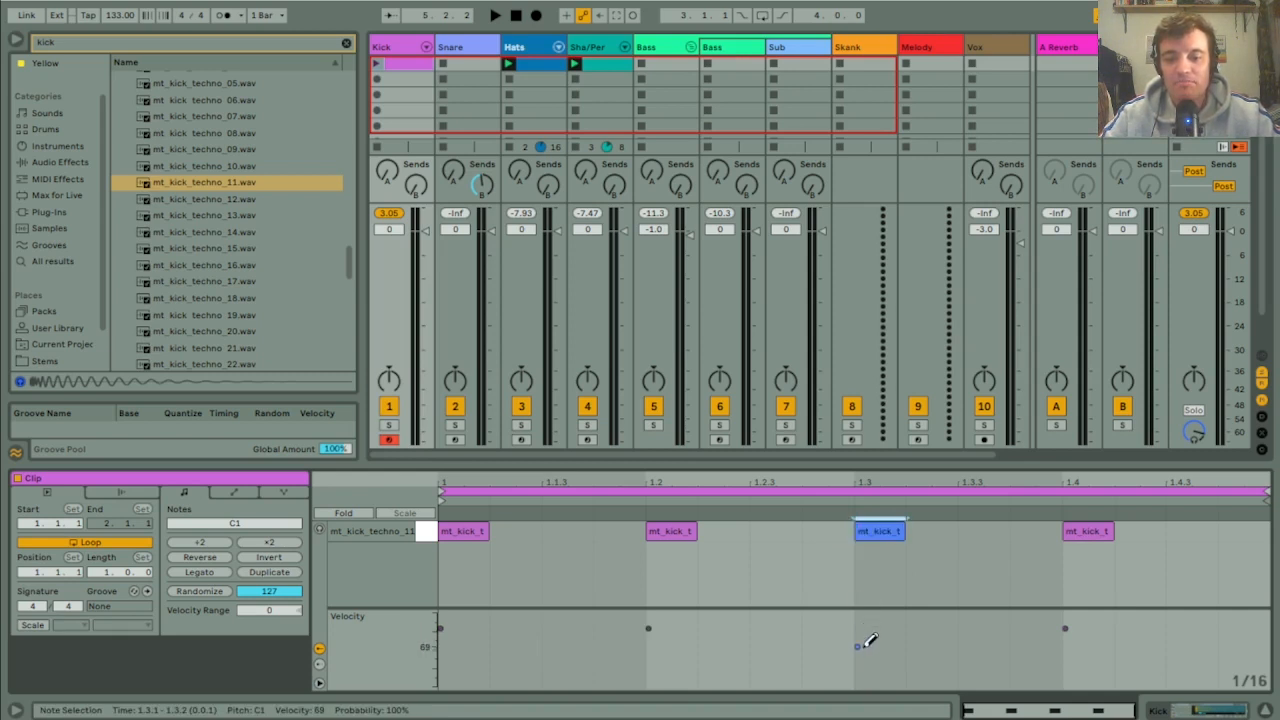
key(space)
key(space)
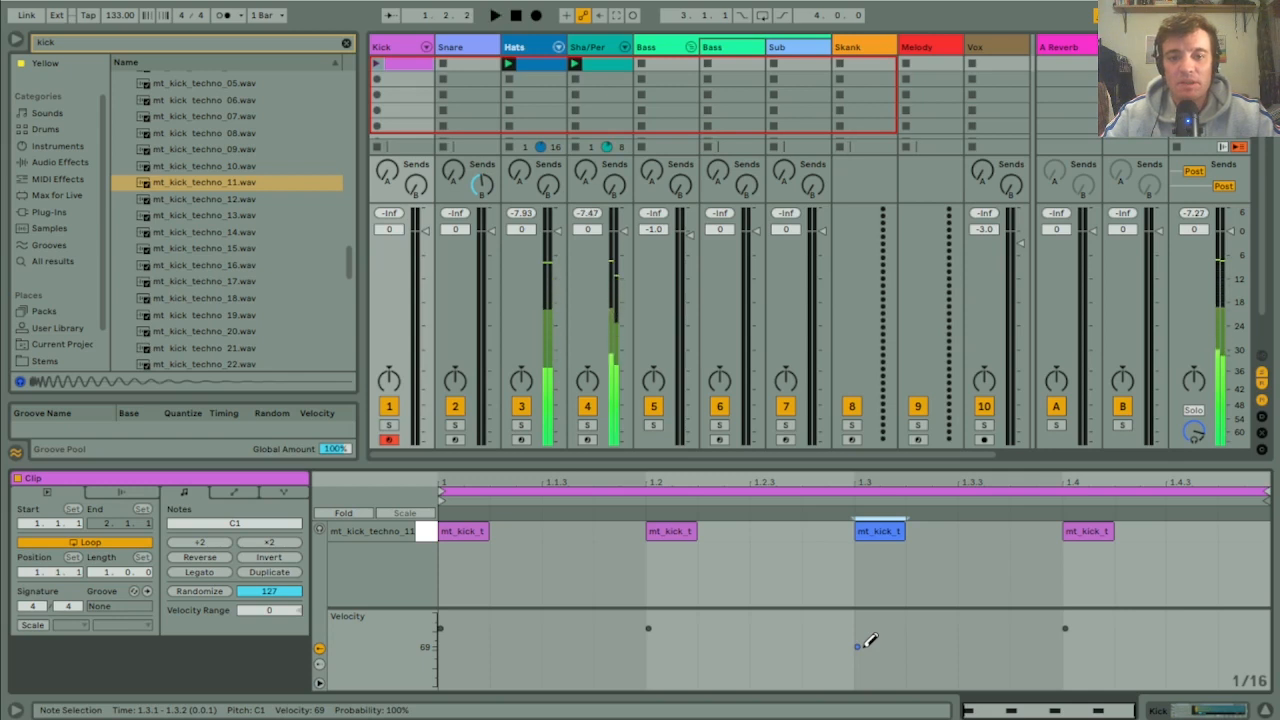
click(377, 66)
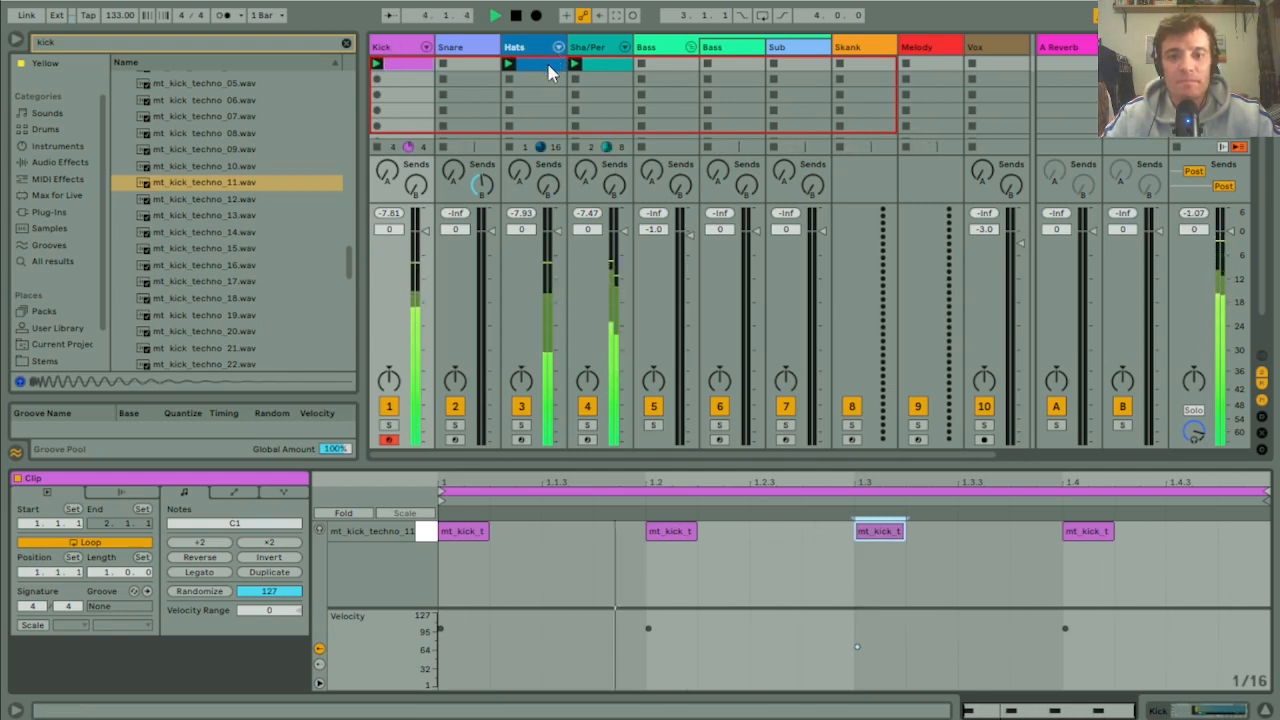
Step: Delete the tambourine hits at 1.4.3, 2.1.4, 2.2.3 and 2.4.3 from the Sha/Per clip
key(space)
click(608, 63)
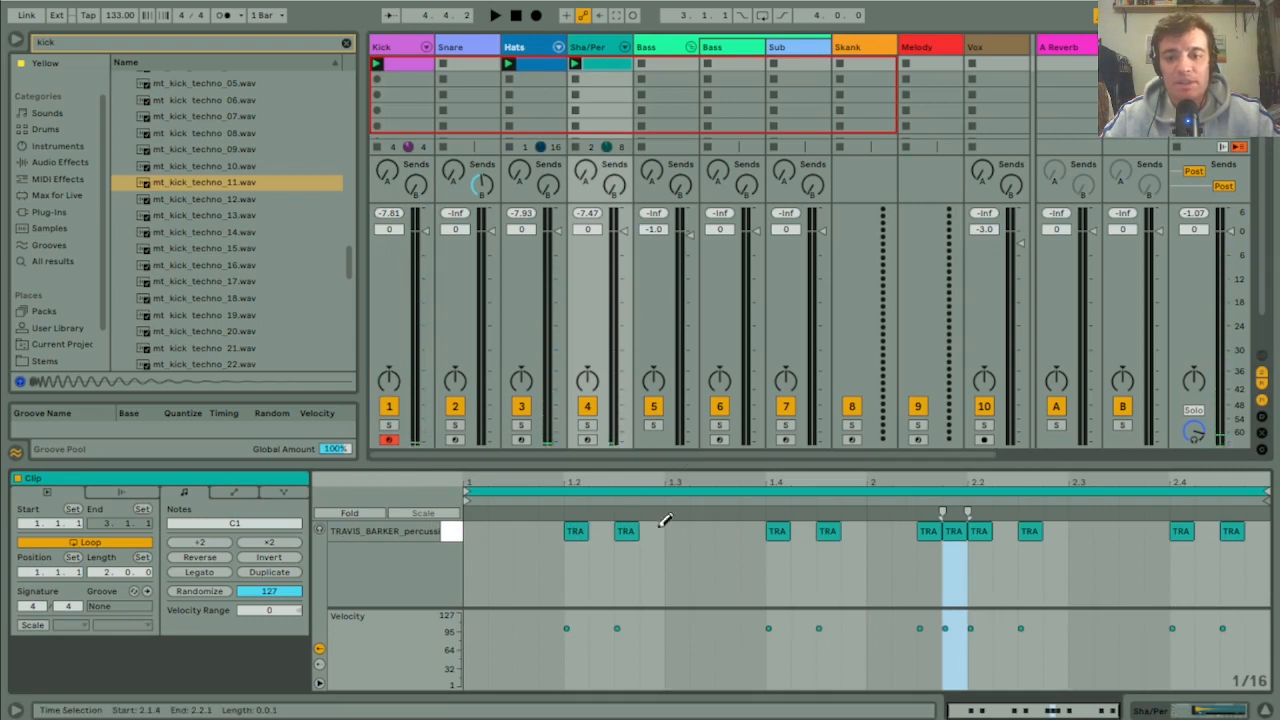
double_click(833, 528)
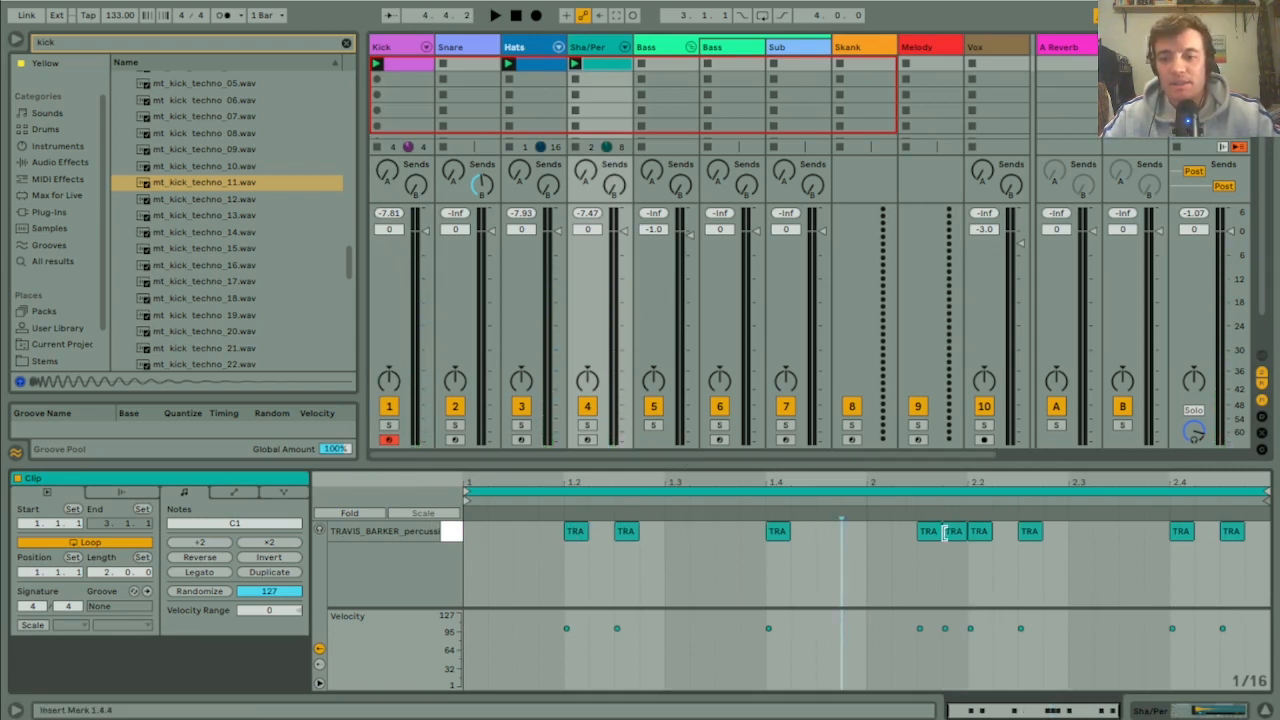
click(1031, 530)
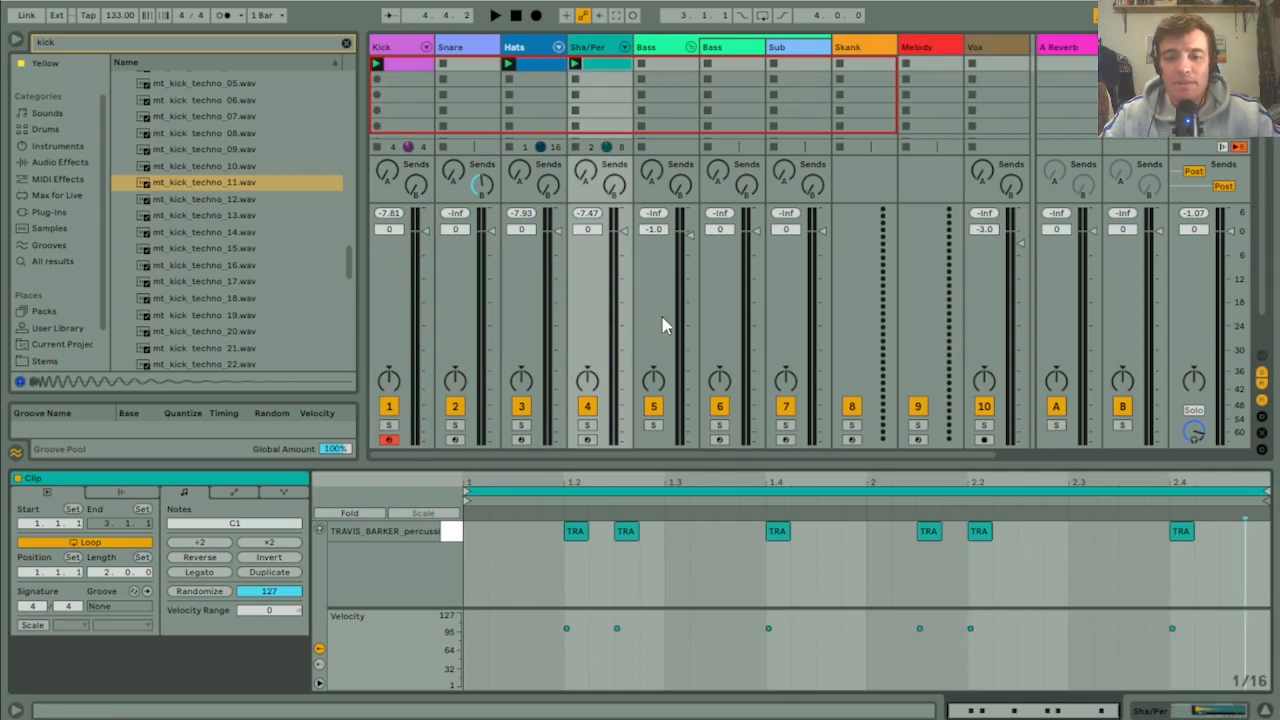
Step: Play back the beat, and replace the tambourine hit at 2.1.3 with one at 2.2.3
key(space)
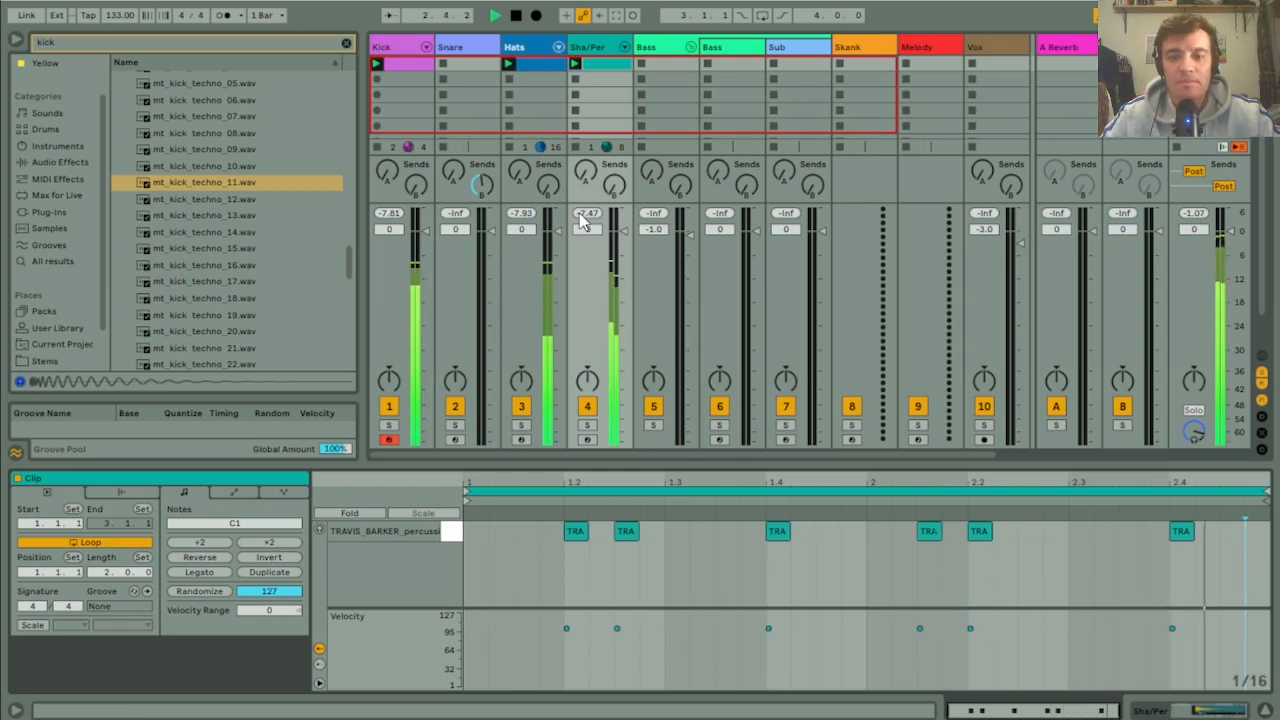
click(930, 530)
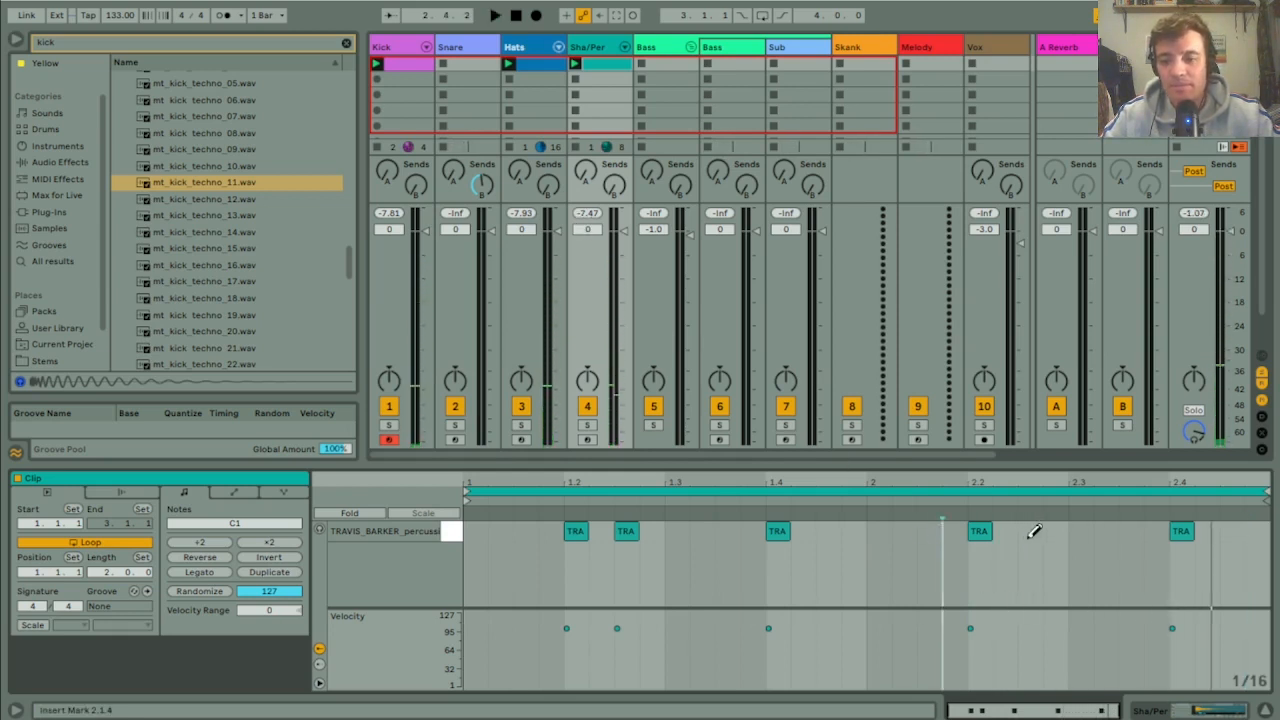
click(1031, 530)
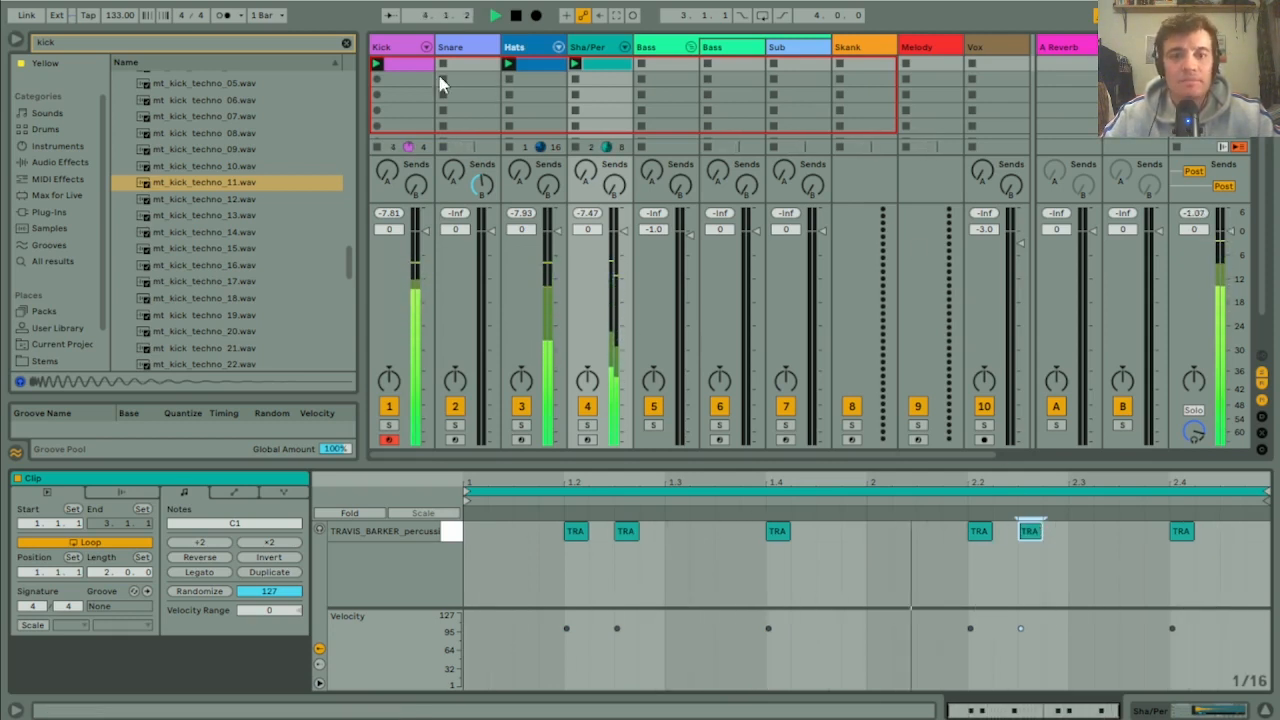
Step: Set the kick velocities at 1.1, 1.2 and 1.4 to 127, and the one at 1.3 to about 80
click(402, 65)
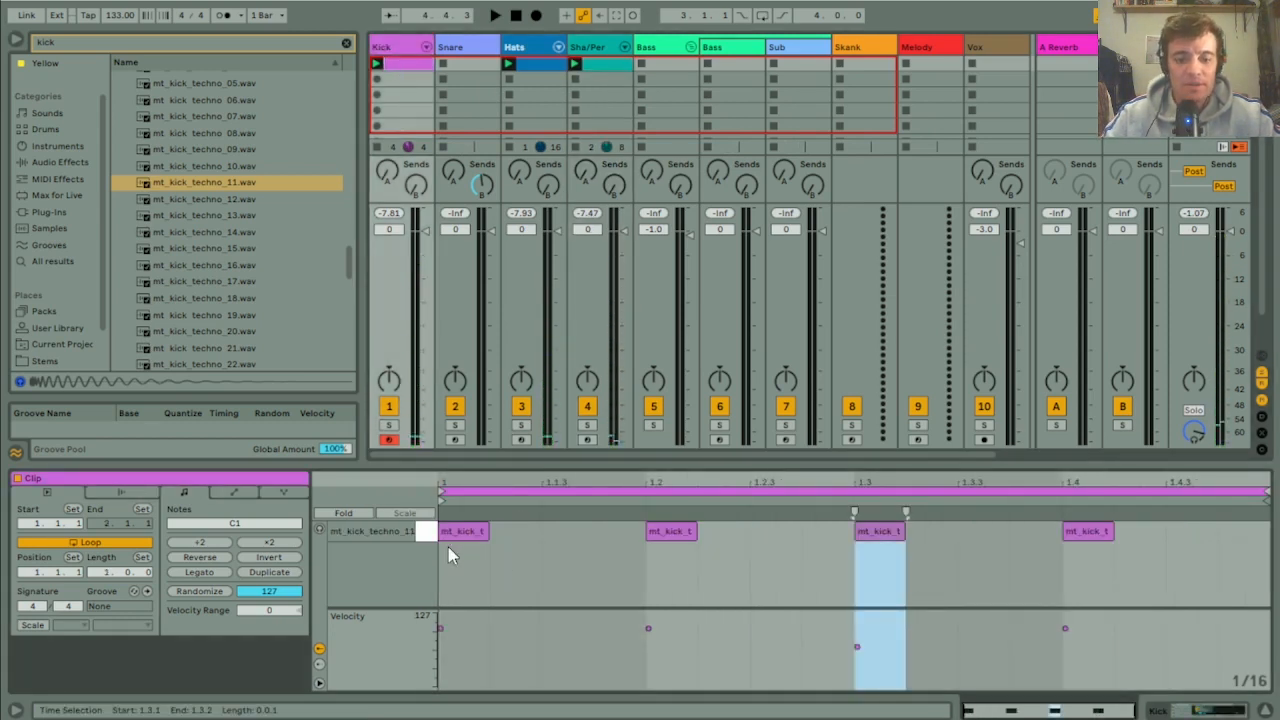
drag(721, 540, 440, 560)
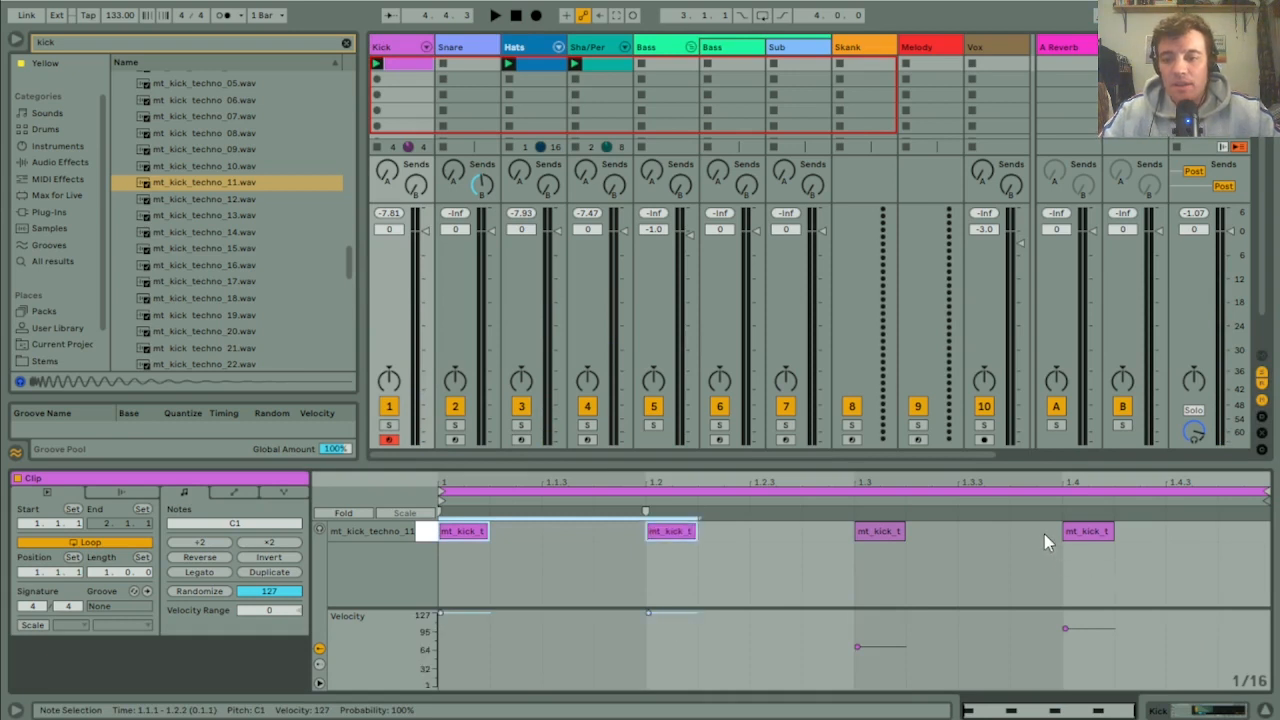
click(1078, 531)
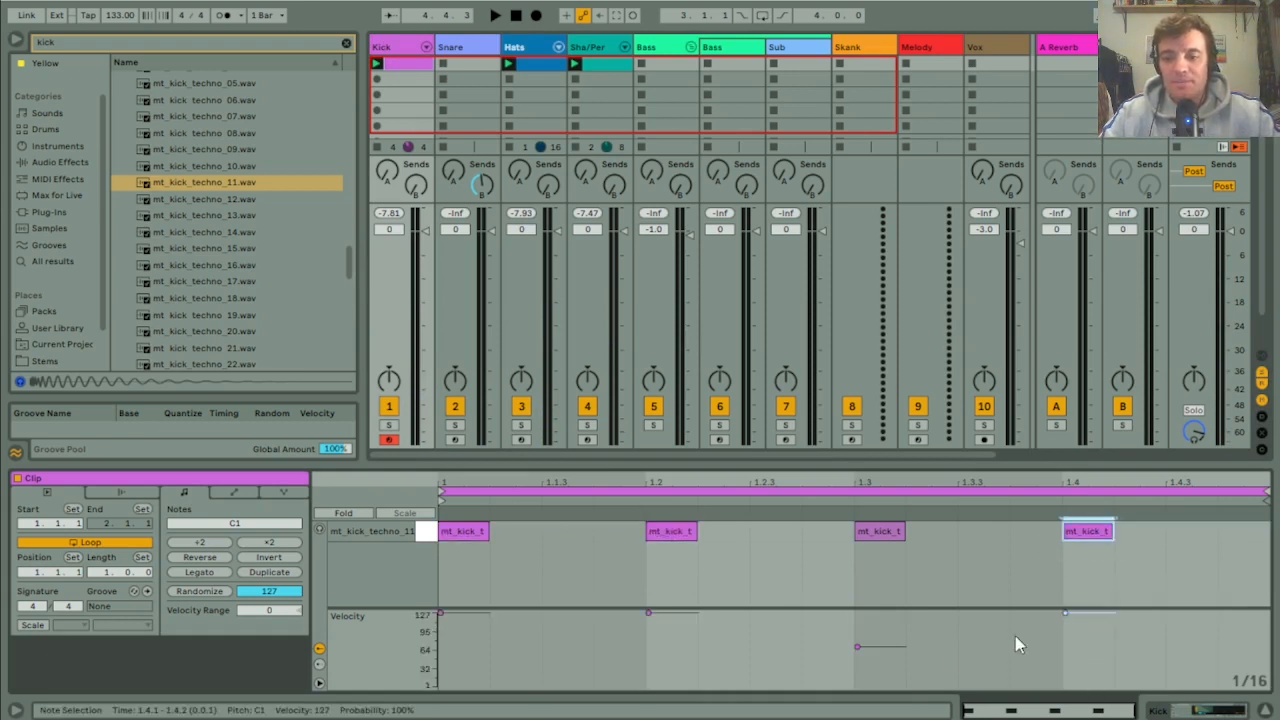
drag(899, 646, 899, 638)
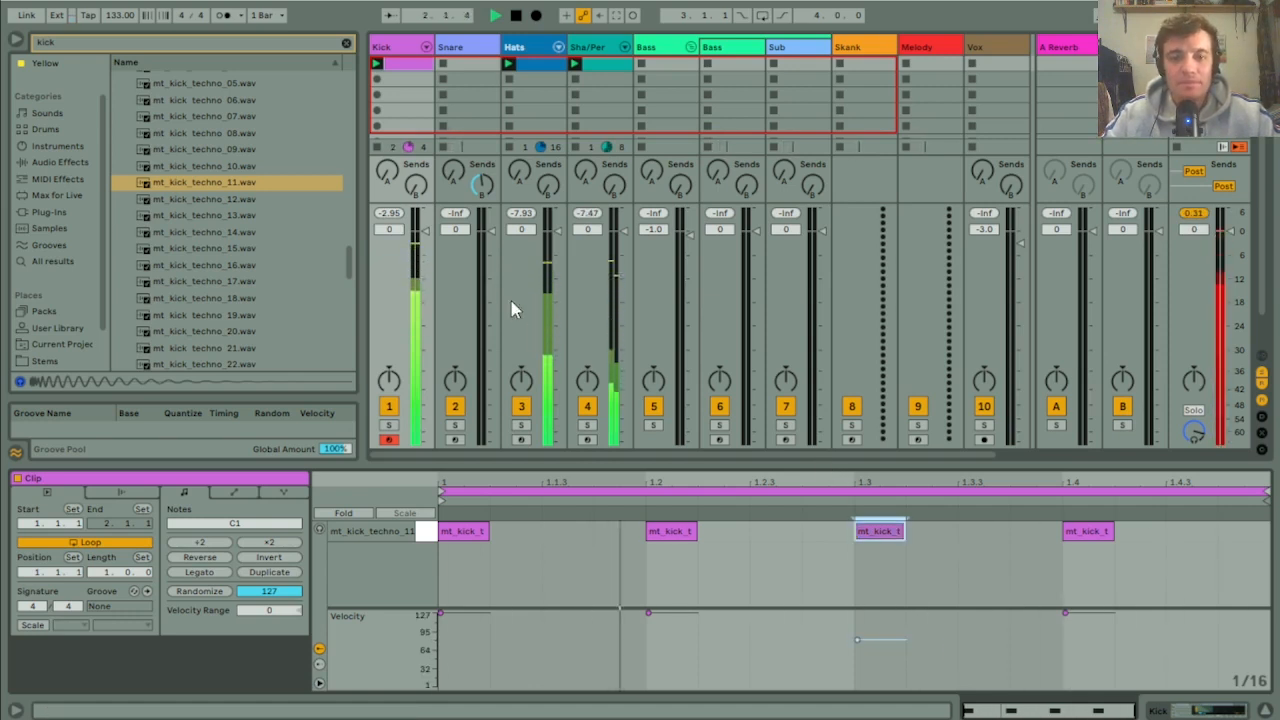
Step: Lower the Kick, Hats and Sha/Per track volumes to -1.0 dB during playback
drag(425, 231, 425, 237)
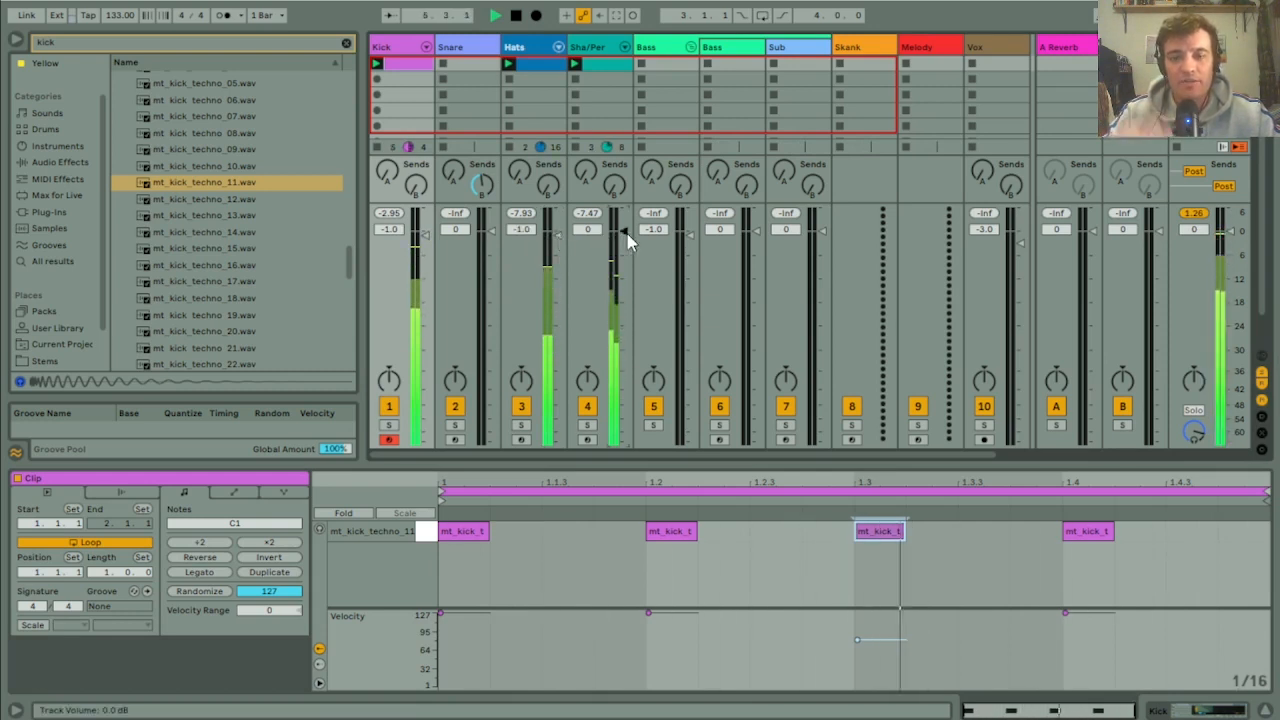
drag(628, 240, 628, 243)
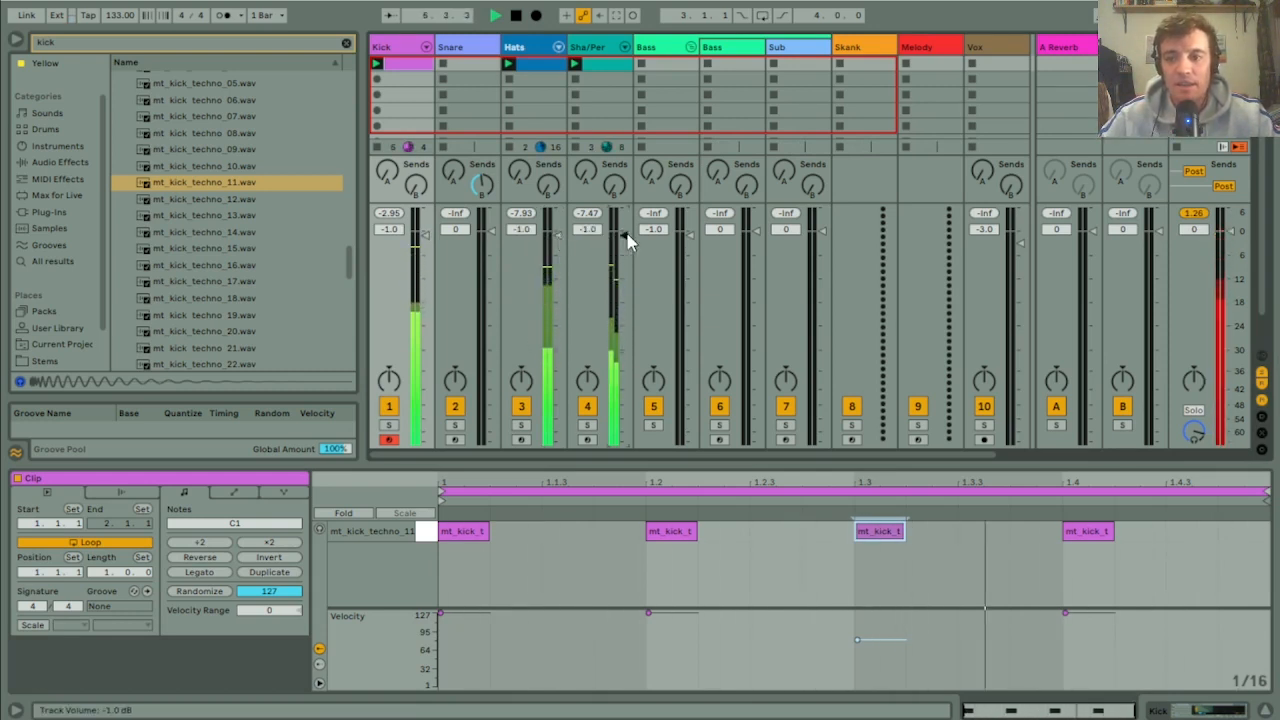
Step: Lower the Sha/Per, Hats and Kick track volumes to -2.0 dB during playback
key(Down)
click(560, 236)
key(Down)
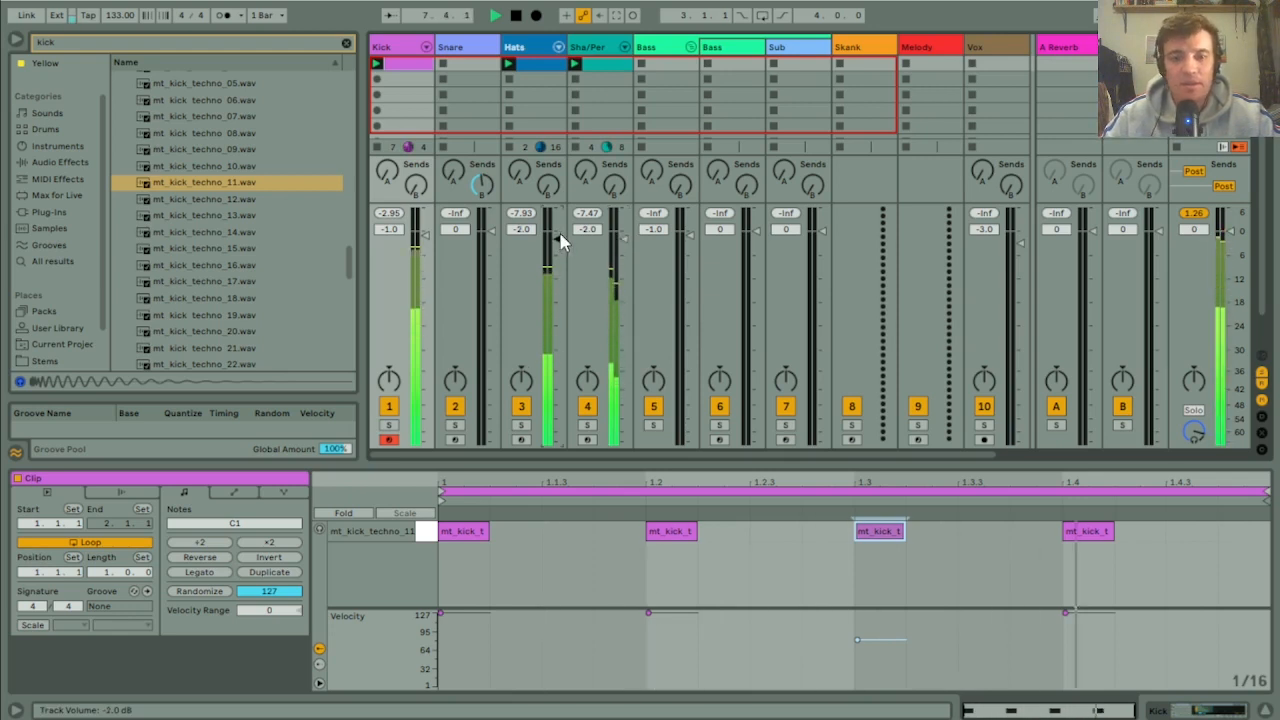
click(425, 240)
key(Down)
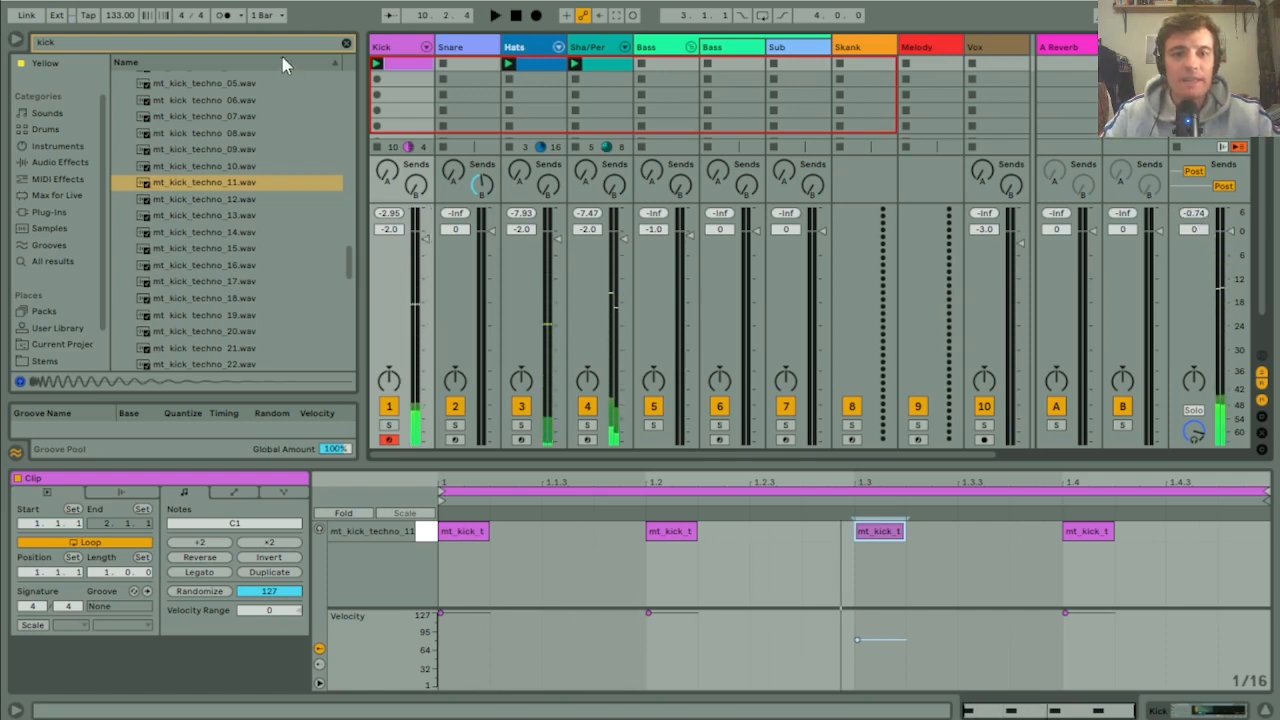
Step: Search the Samples folder for "rim" and open Synth_Perc_Hits inside Ultimate Percussion > Groove Criminals
click(346, 43)
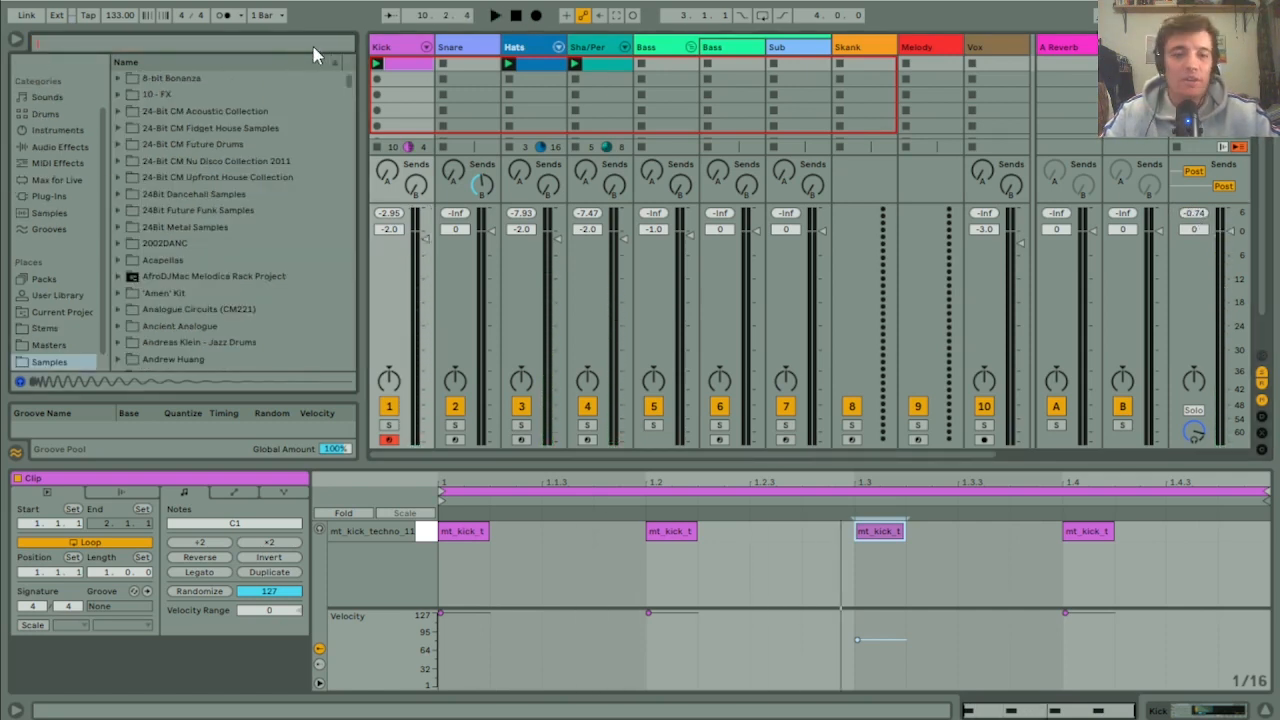
text(rim)
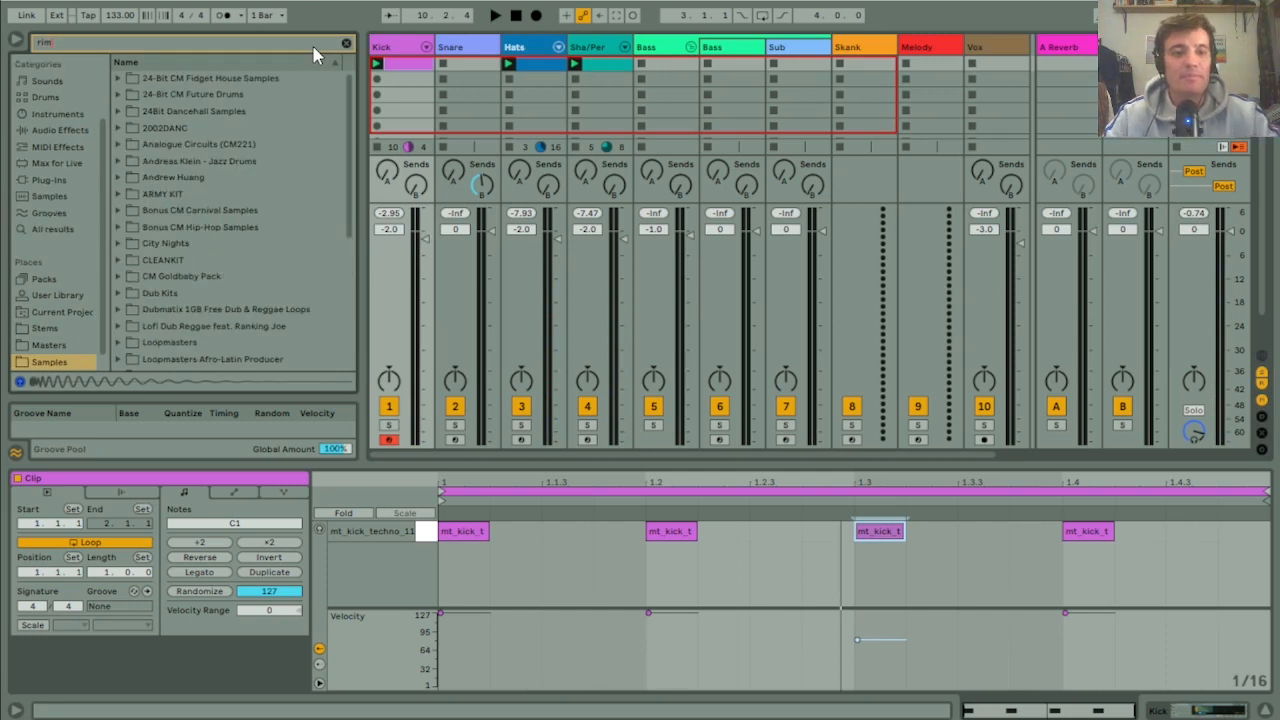
drag(351, 150, 341, 318)
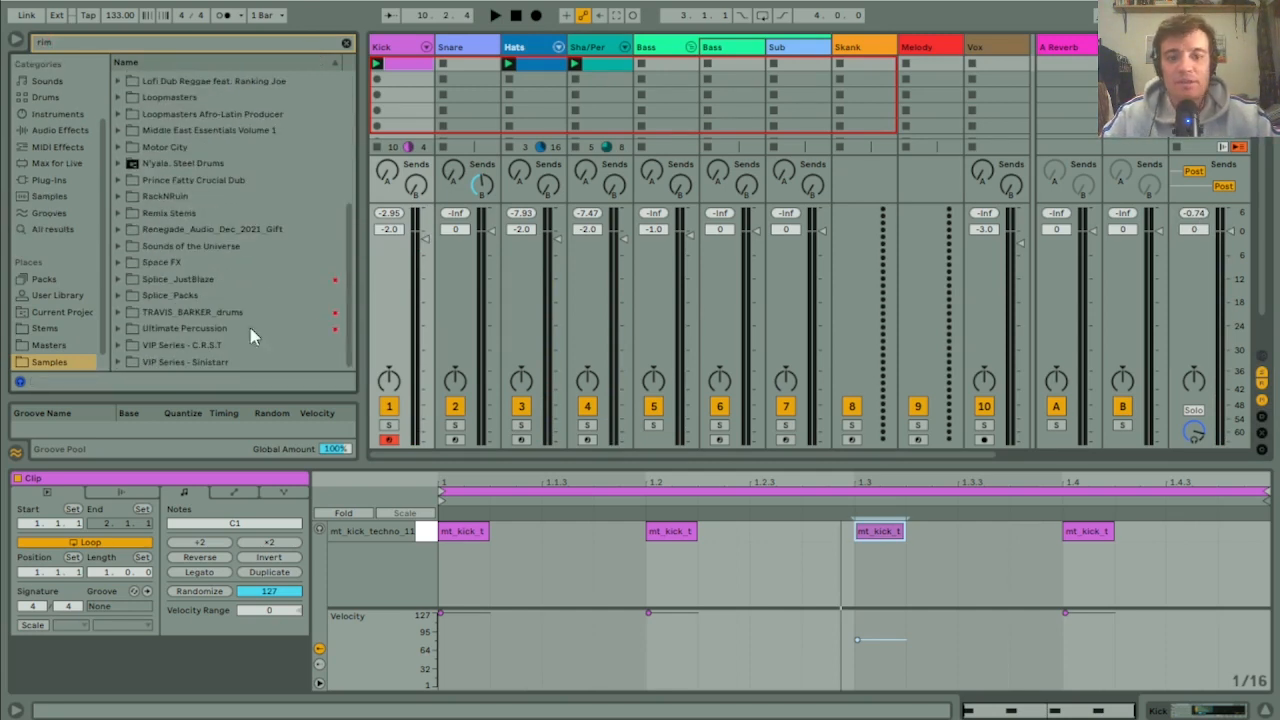
click(119, 329)
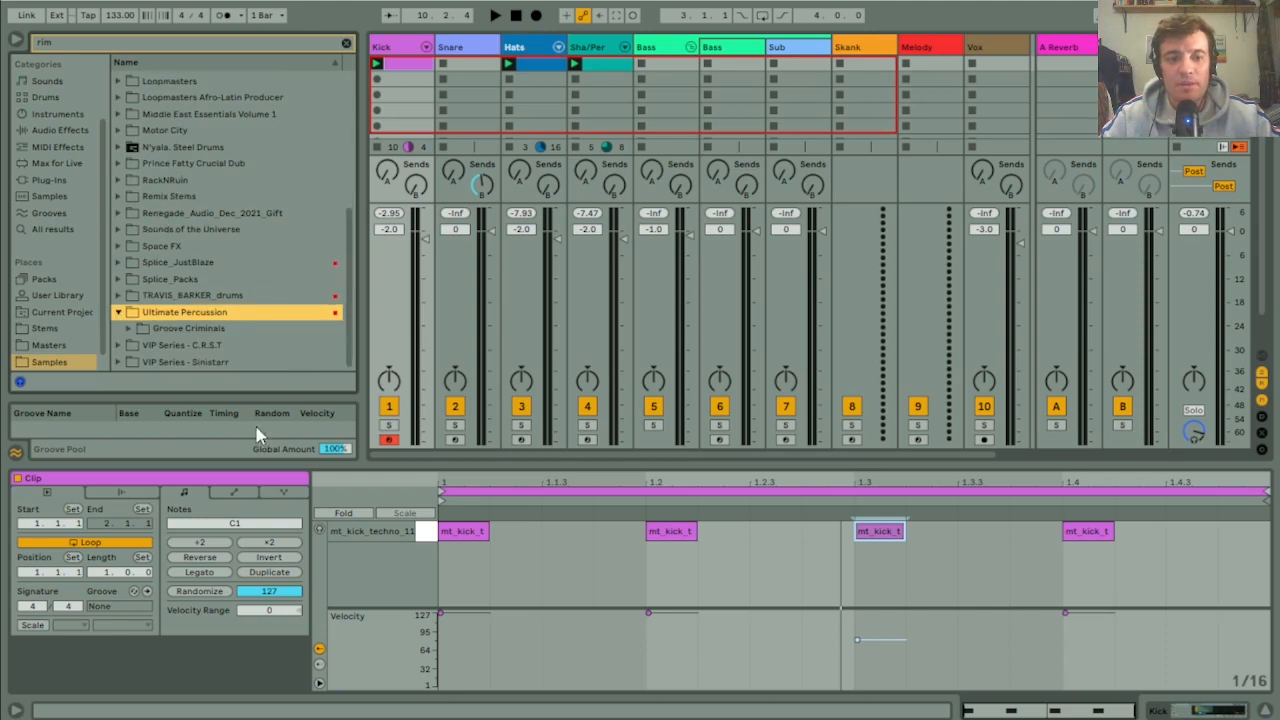
click(128, 329)
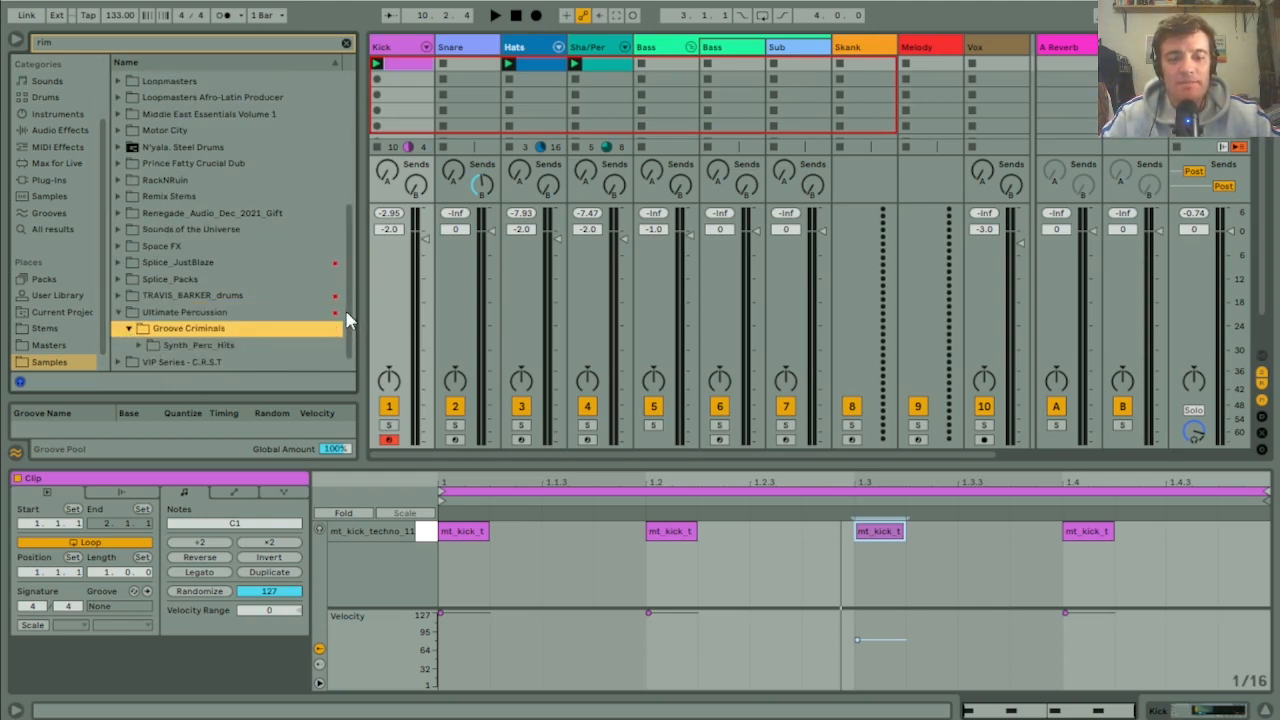
key(Down)
key(Right)
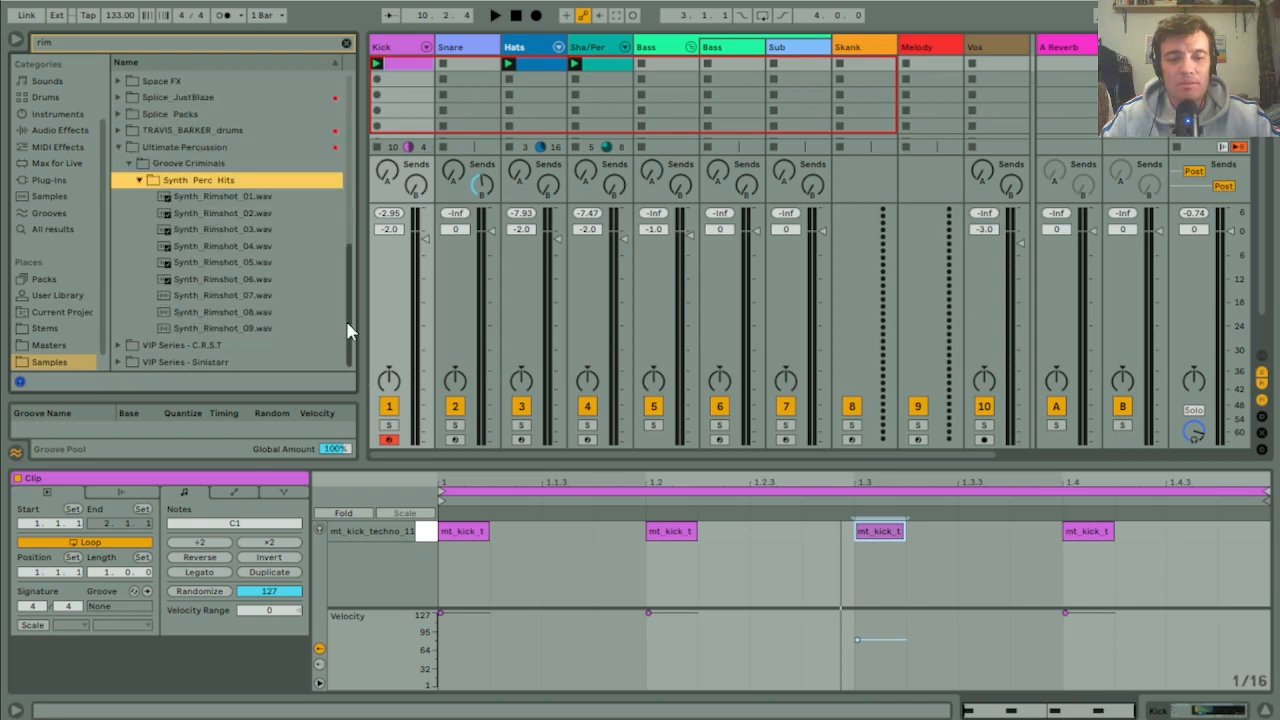
Step: Audition the Synth_Rimshot samples in the Synth_Perc_Hits folder one after another
key(Down)
key(Down)
key(Down)
key(Down)
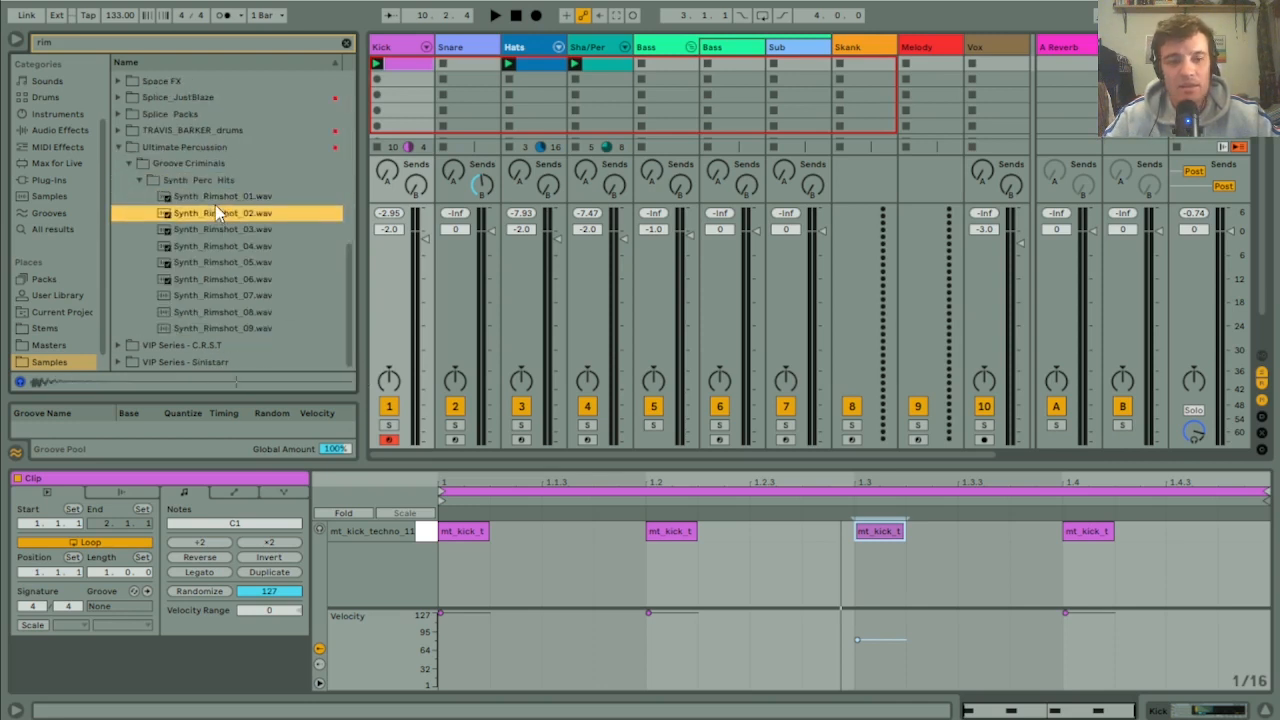
key(Down)
key(Down)
key(Down)
key(Down)
key(Down)
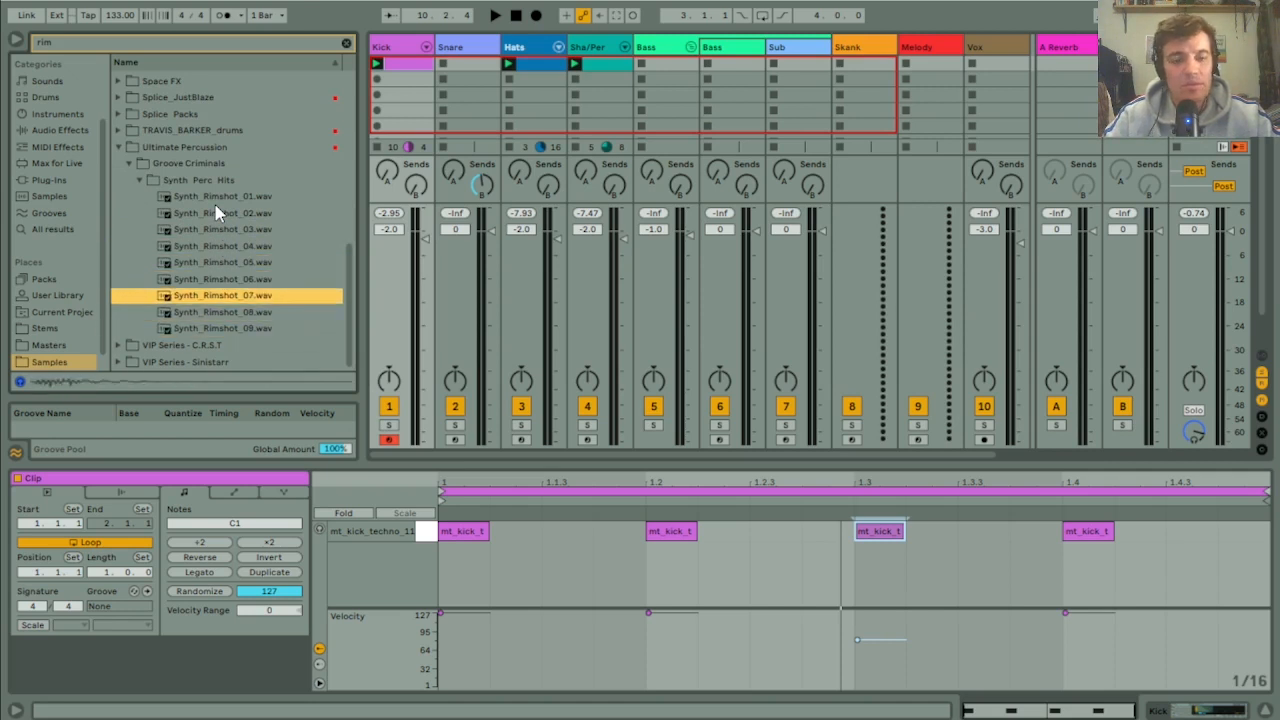
key(Up)
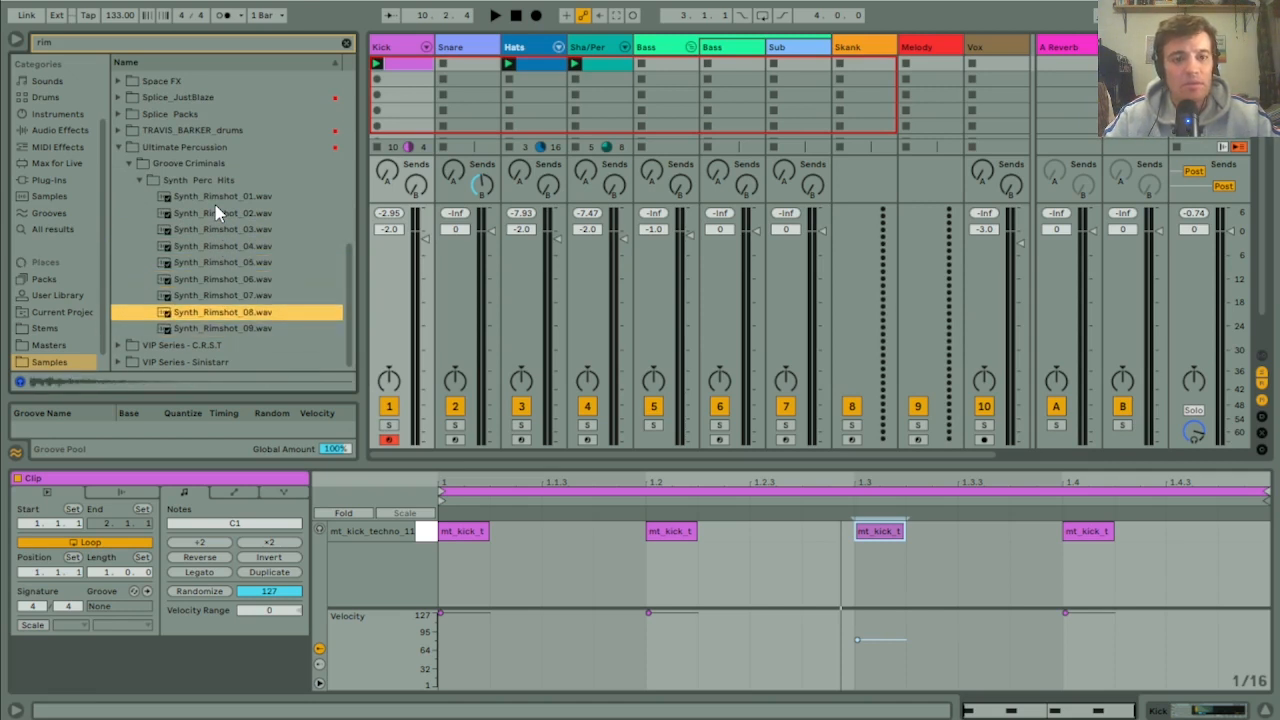
Step: Close Ultimate Percussion and audition both Rimshot_Groove samples in the Renegade_Audio_Dec_2021_Gift folder
click(119, 147)
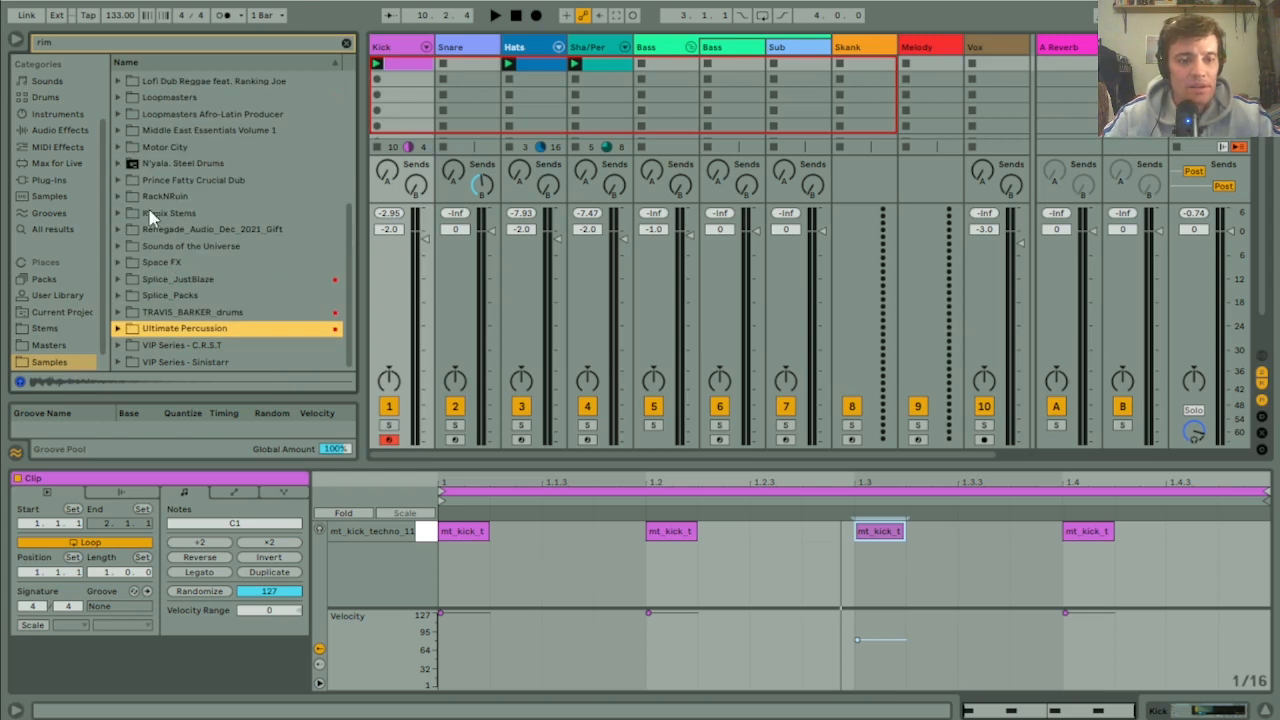
click(119, 230)
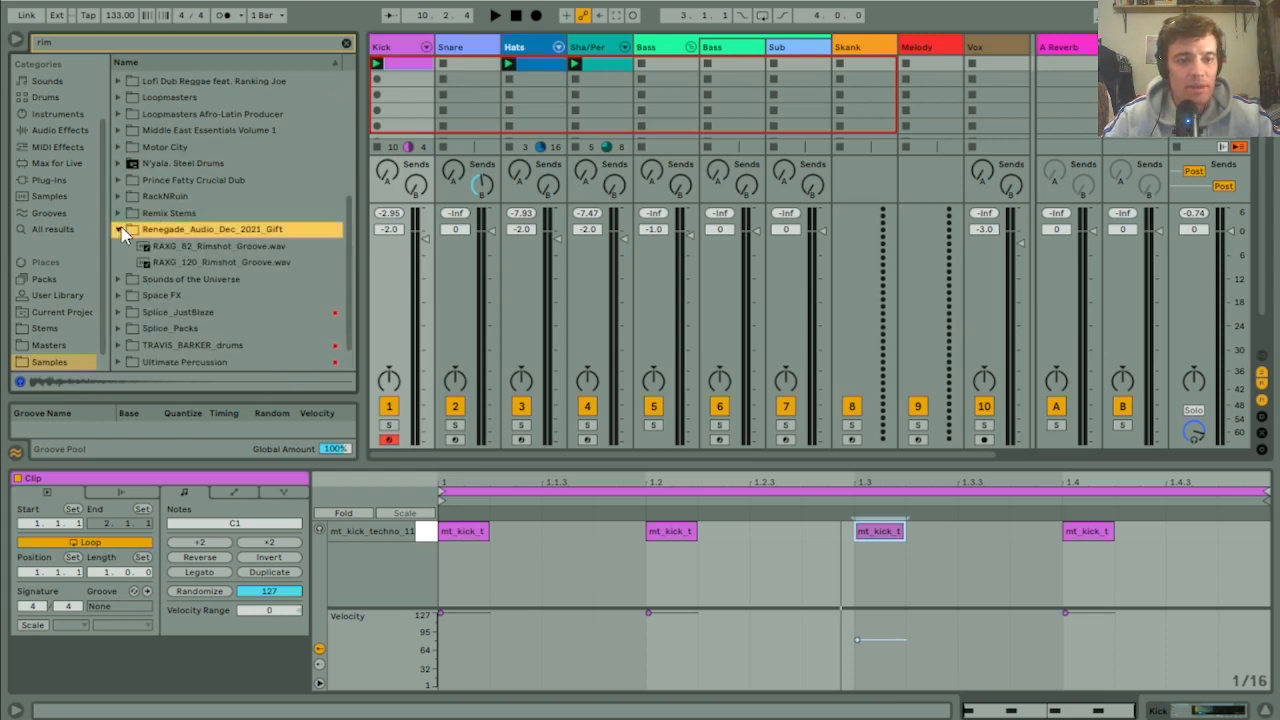
click(205, 247)
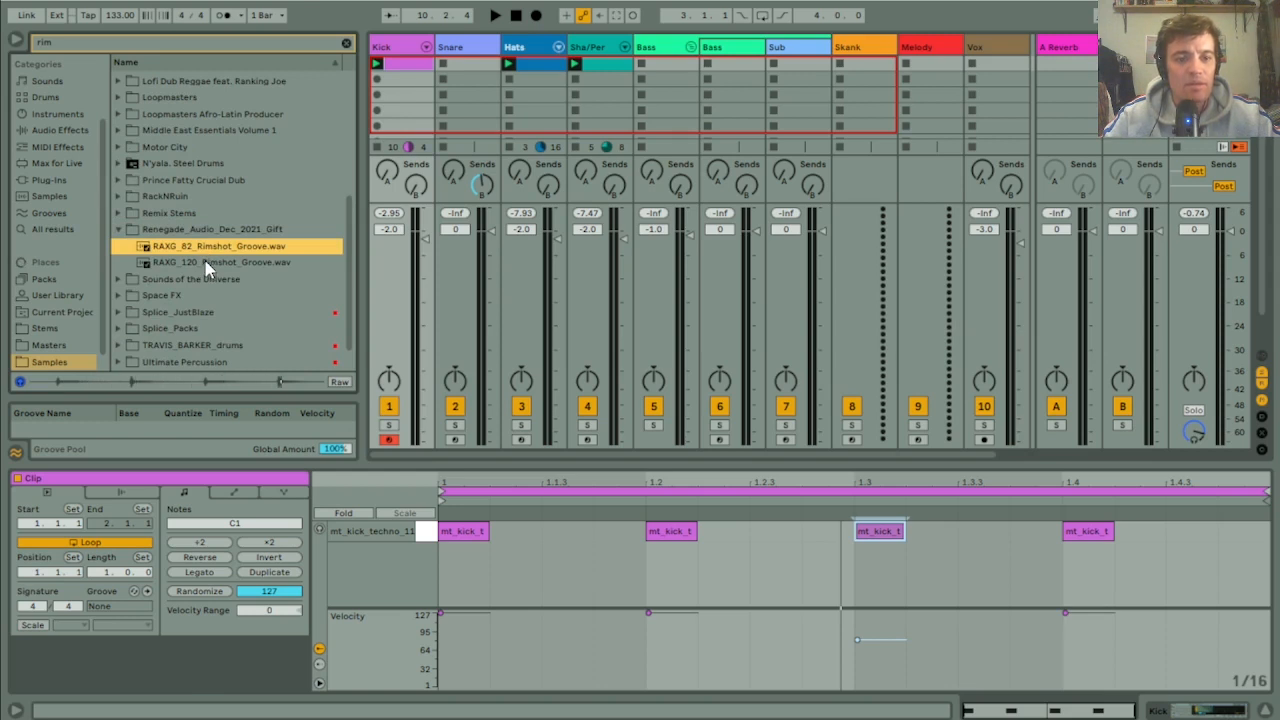
click(207, 264)
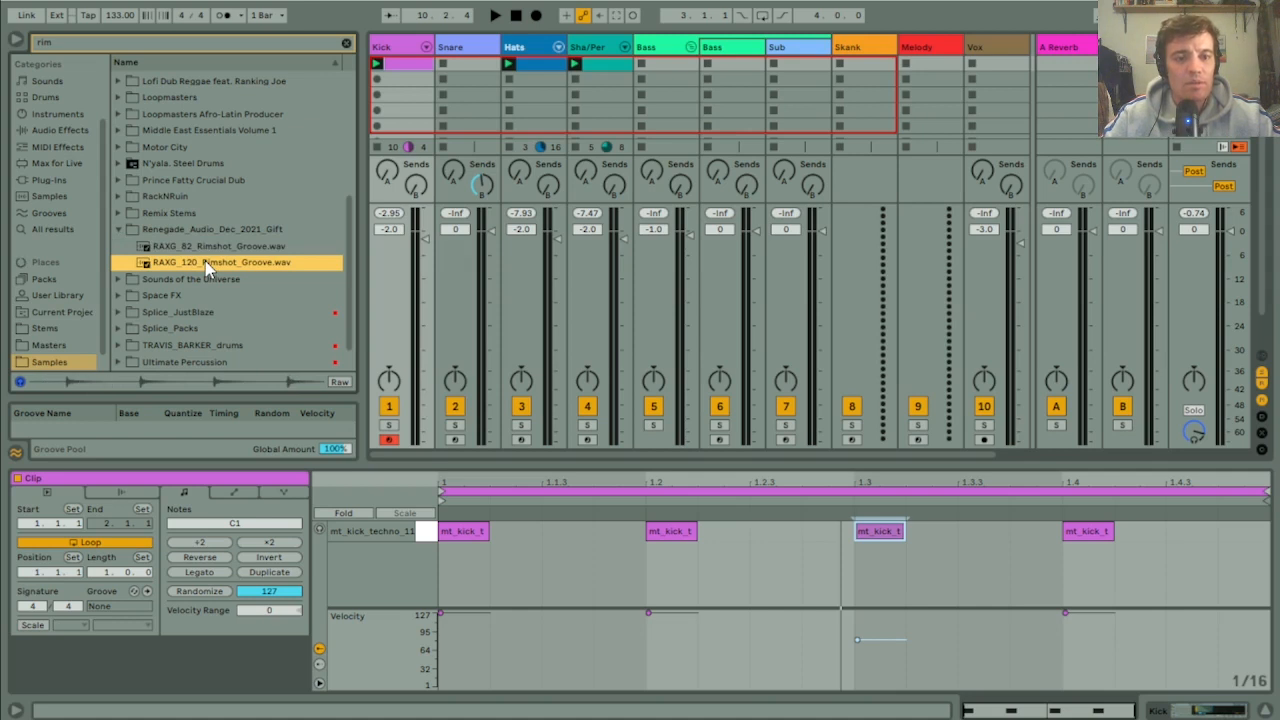
Step: Load RAXG_120_Rimshot_Groove.wav onto pad C1 of the Snare track's Drum Rack and trim it to the first hit
click(478, 45)
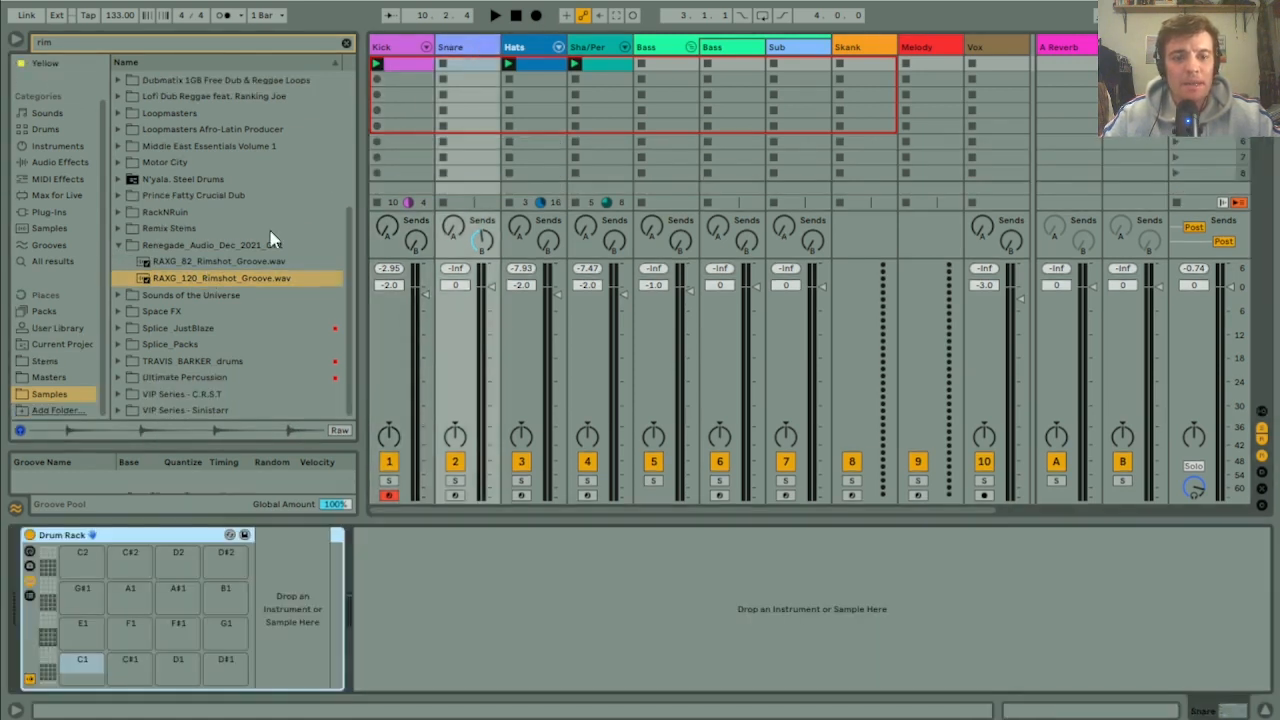
drag(203, 285, 82, 672)
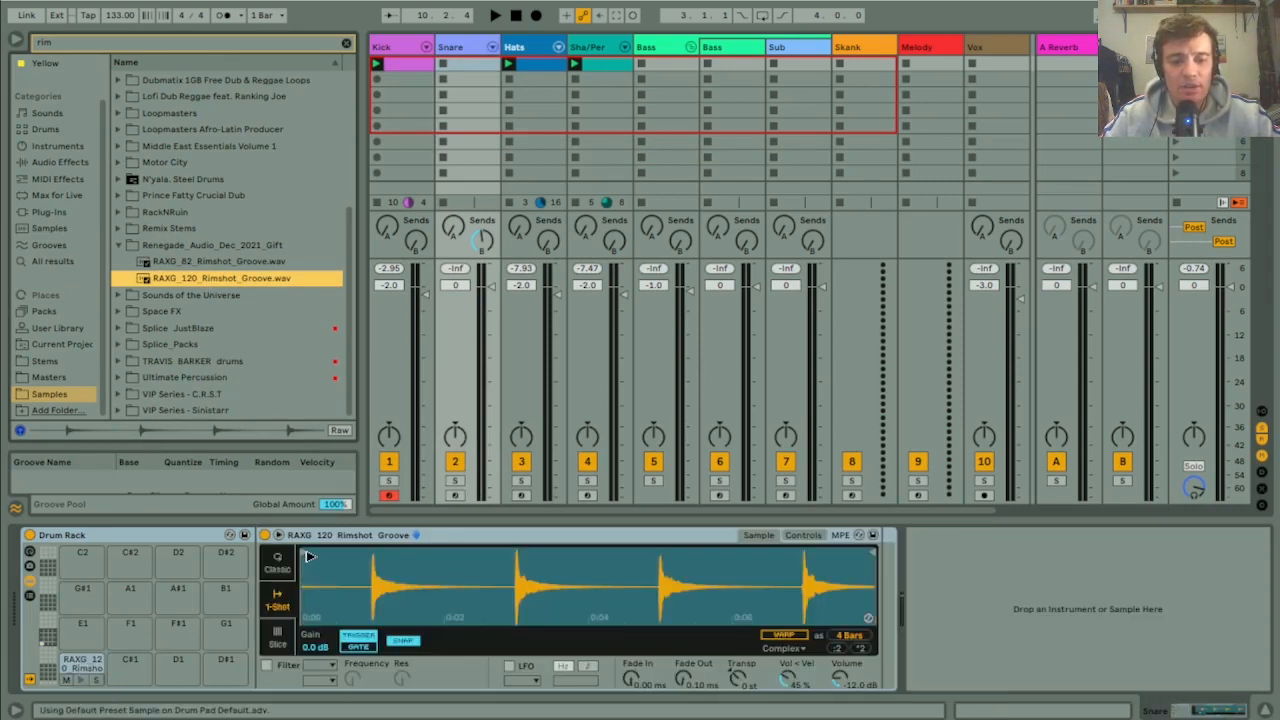
drag(310, 556, 374, 564)
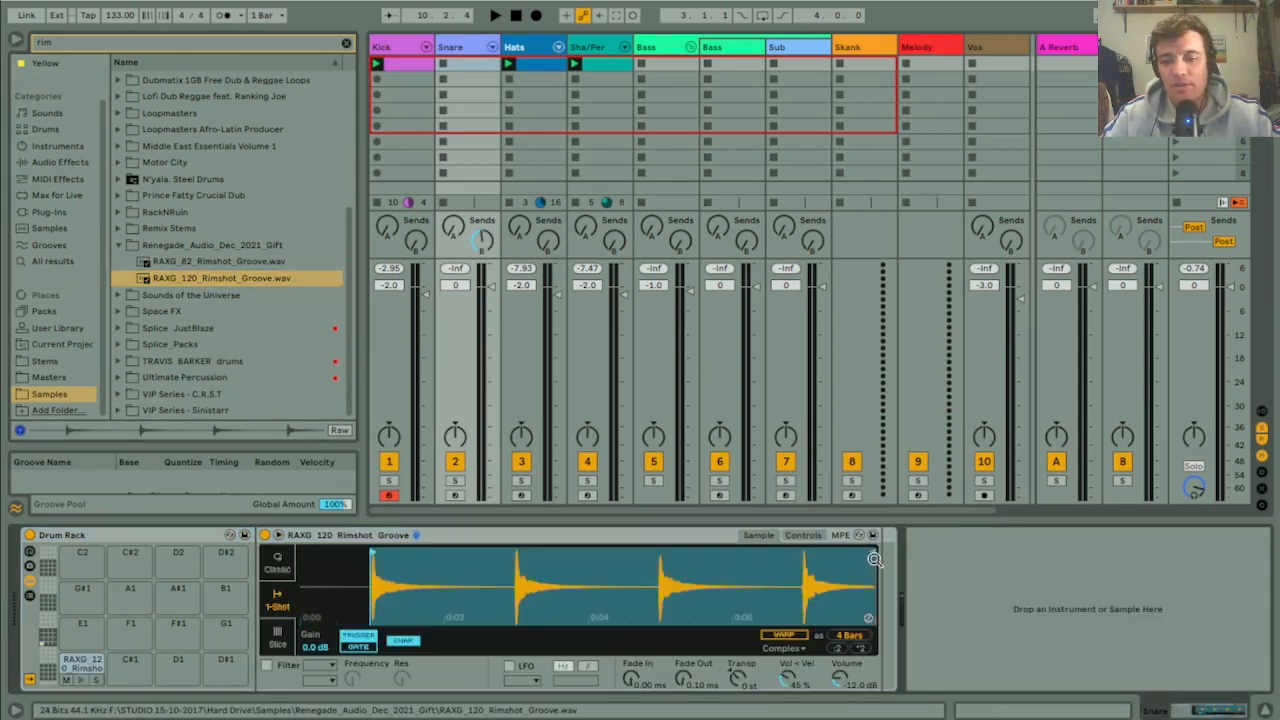
drag(868, 554, 505, 570)
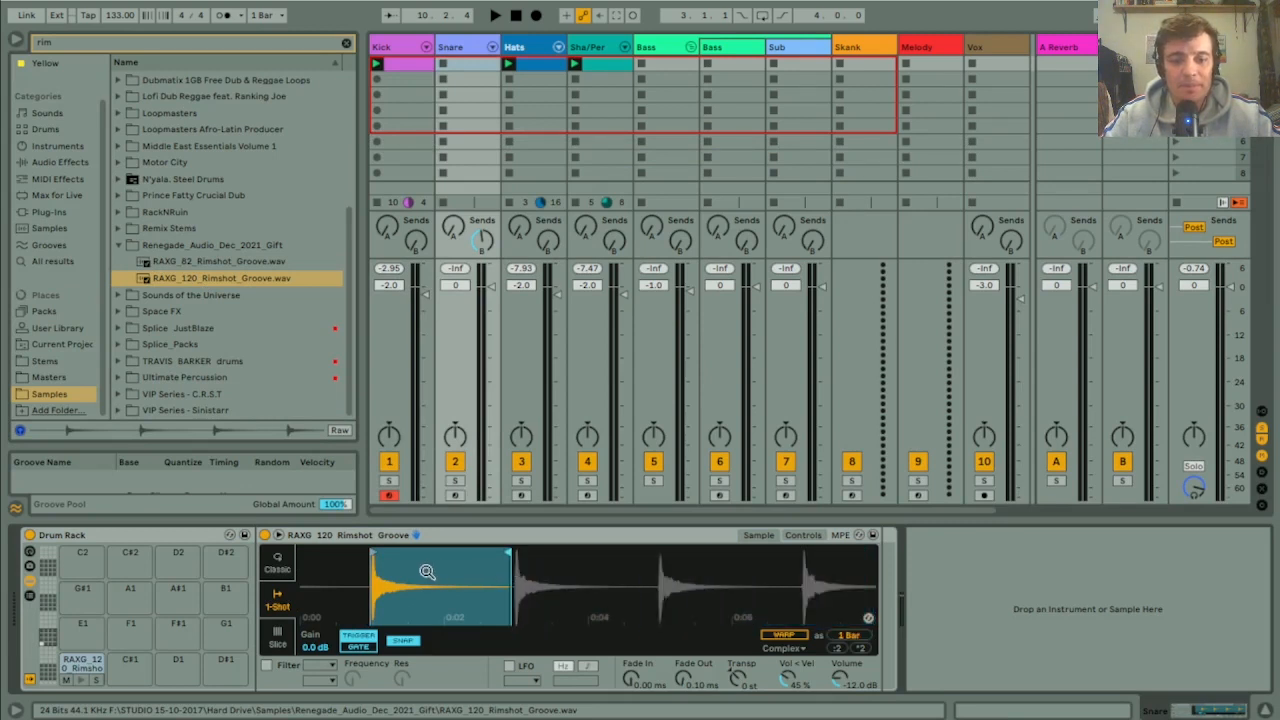
Step: Align the rimshot sample's start exactly with the first hit's transient and audition pad C1
drag(427, 572, 552, 572)
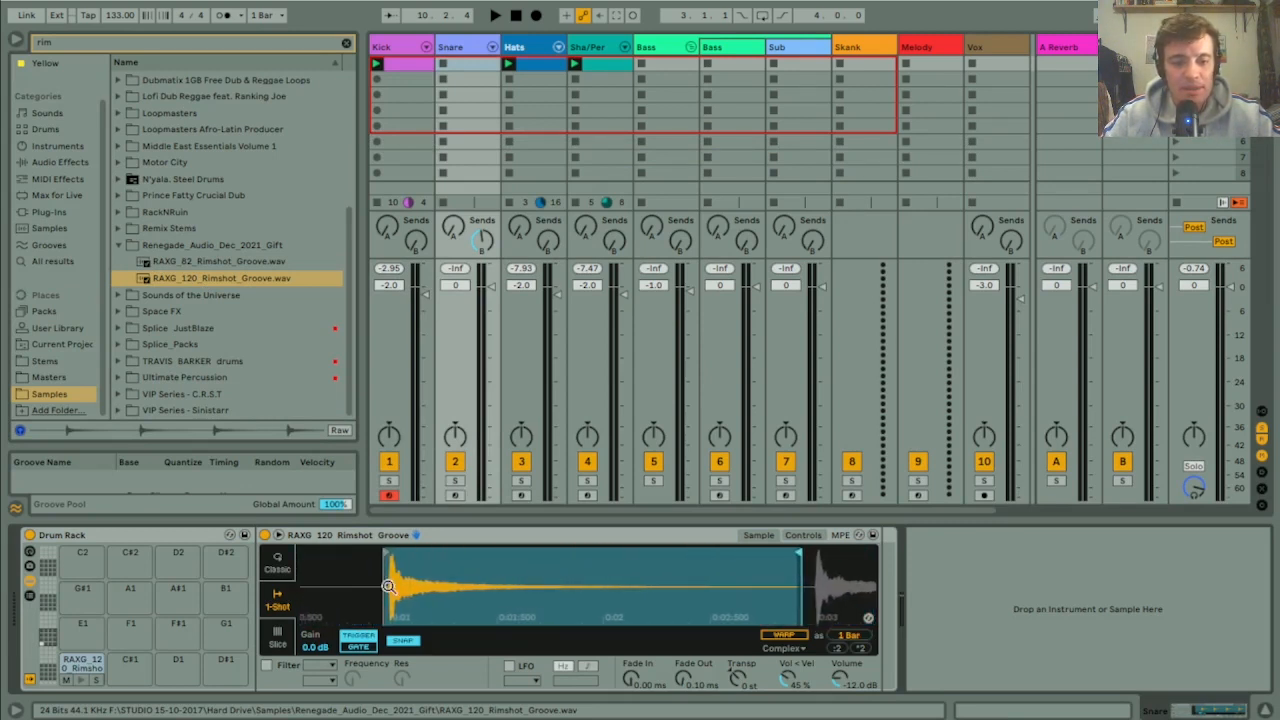
drag(388, 586, 390, 610)
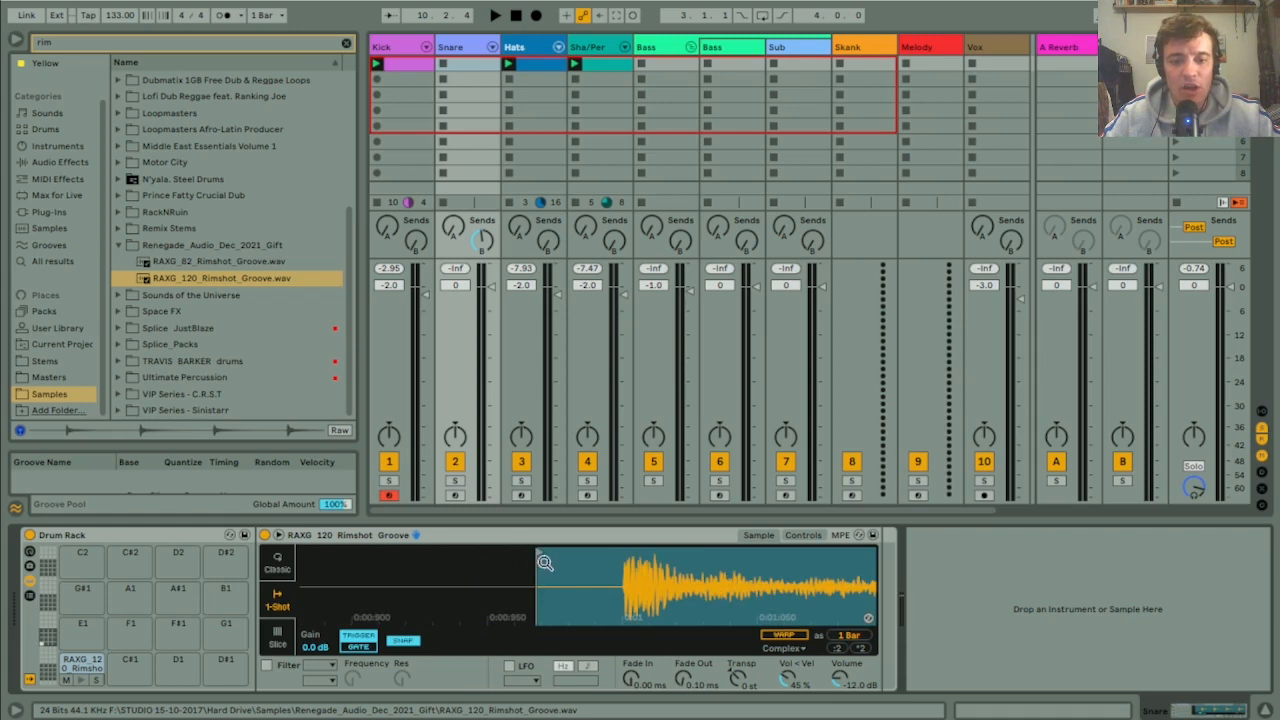
drag(543, 553, 628, 569)
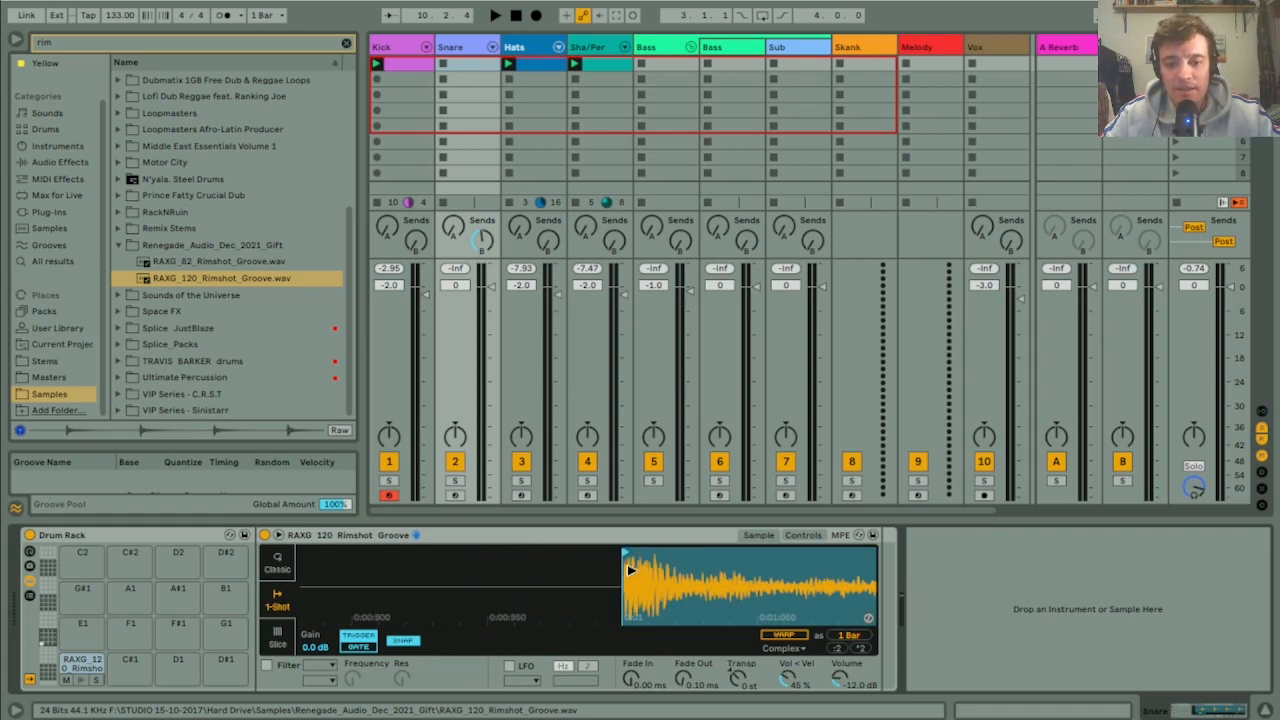
click(81, 679)
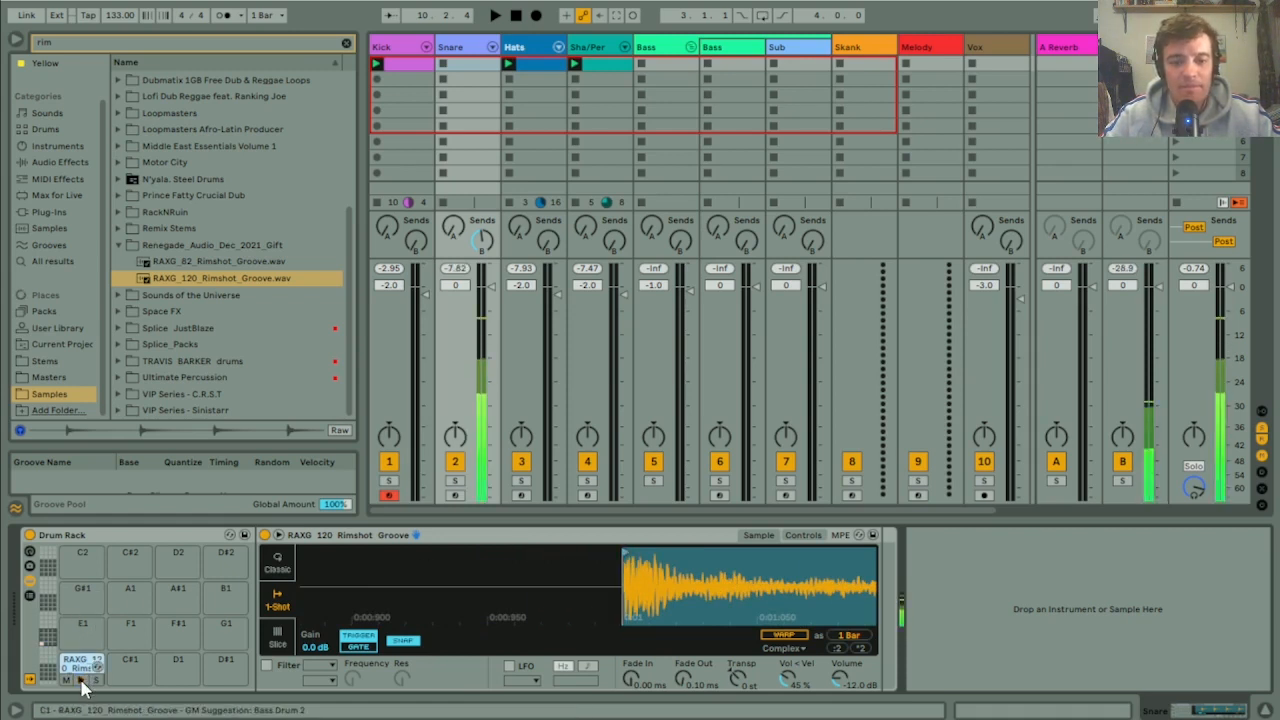
Step: Create a one-bar clip in the Snare track's first slot with a rimshot at 1.3, velocity 127, and launch it
double_click(460, 66)
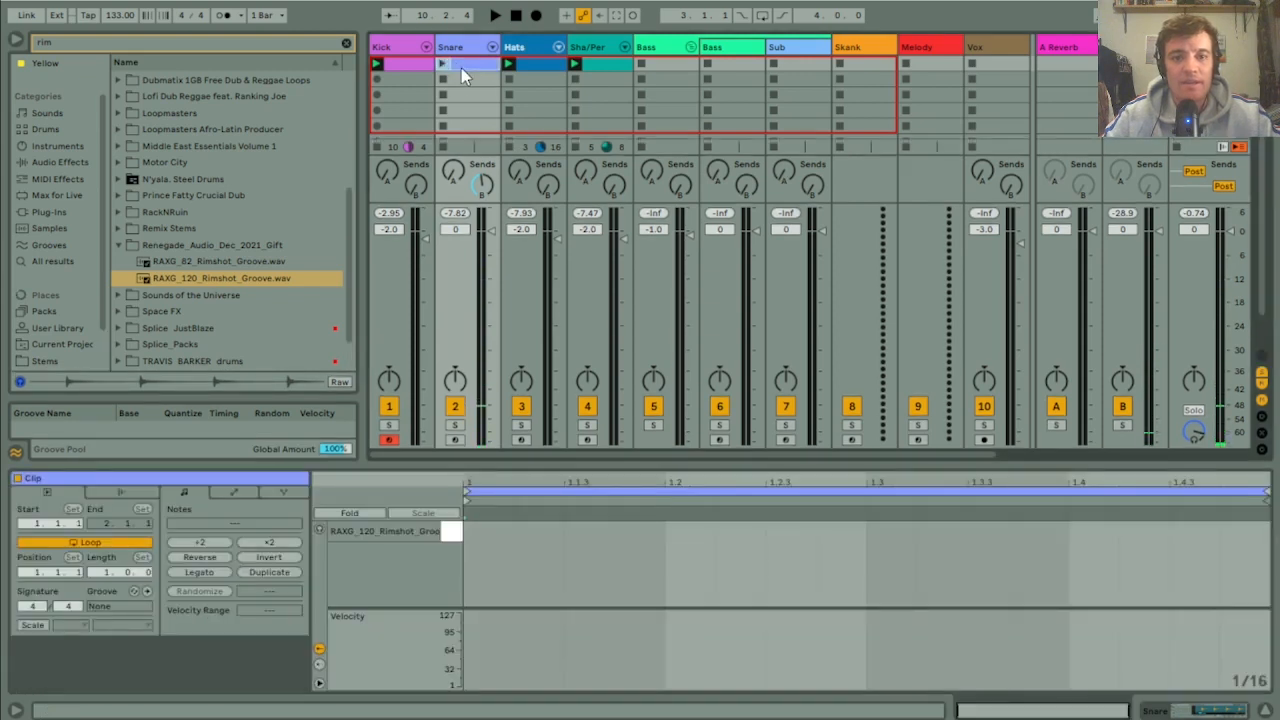
click(898, 530)
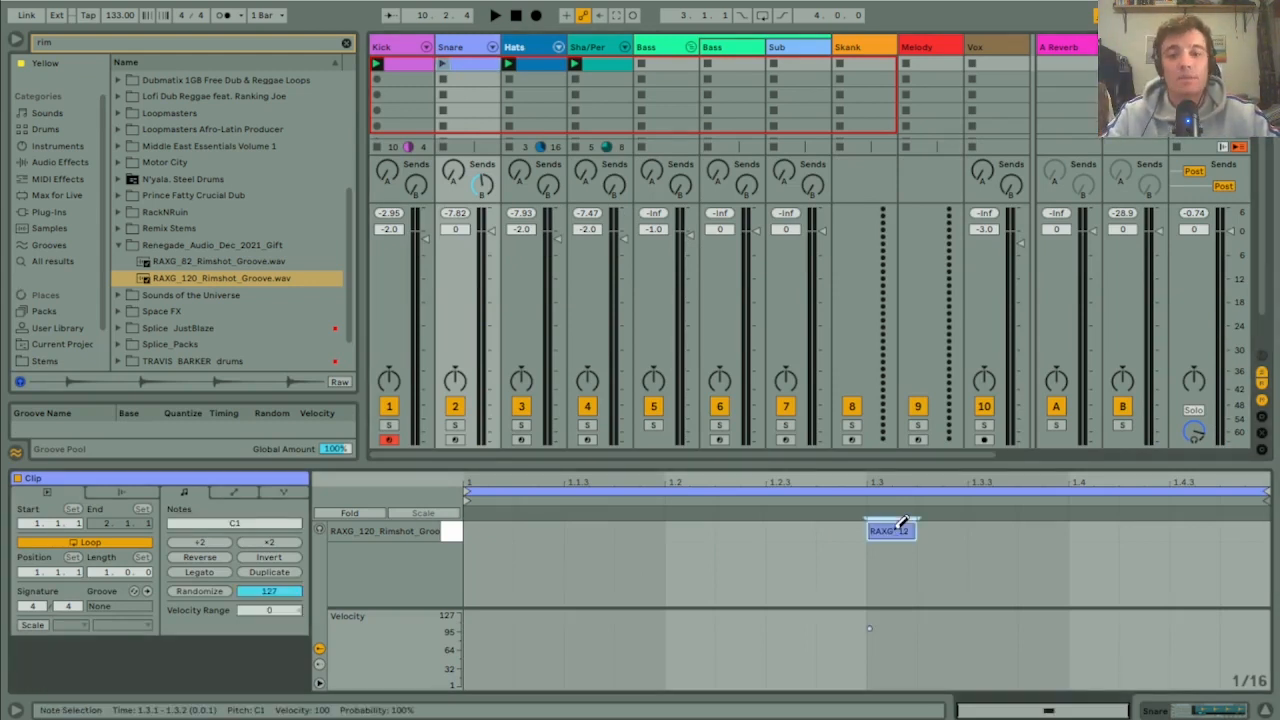
drag(879, 630, 869, 141)
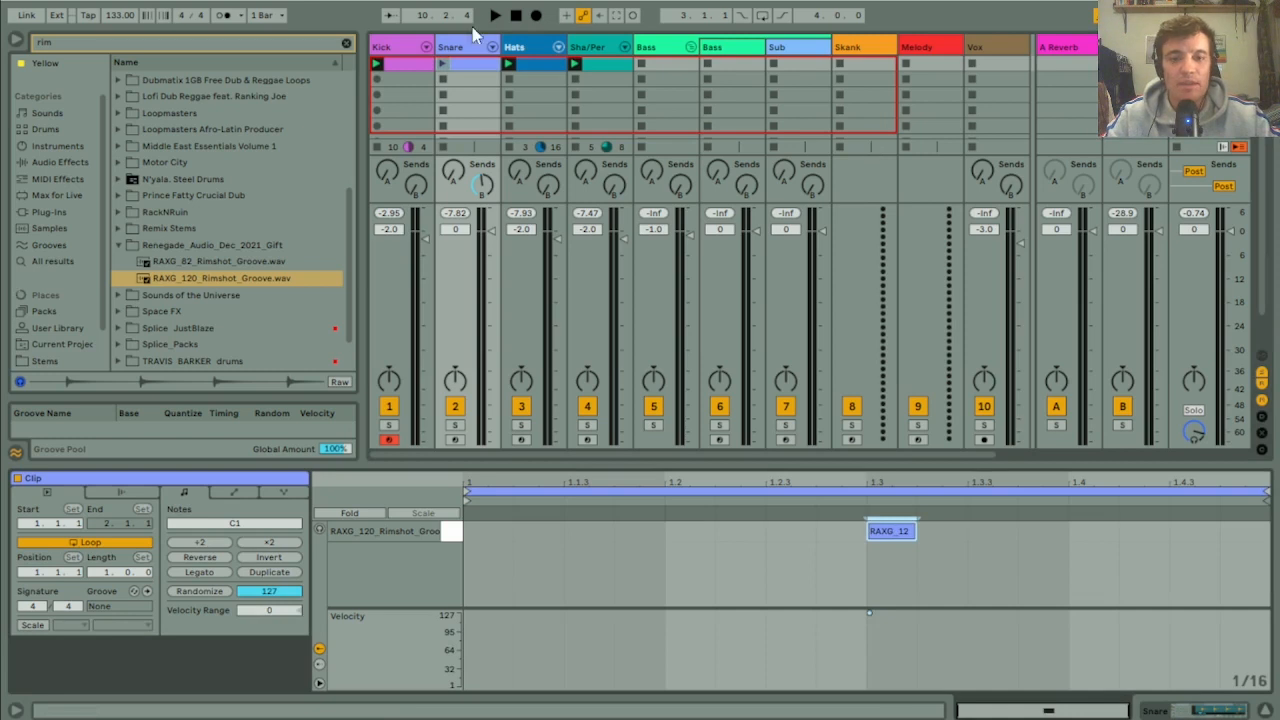
click(445, 66)
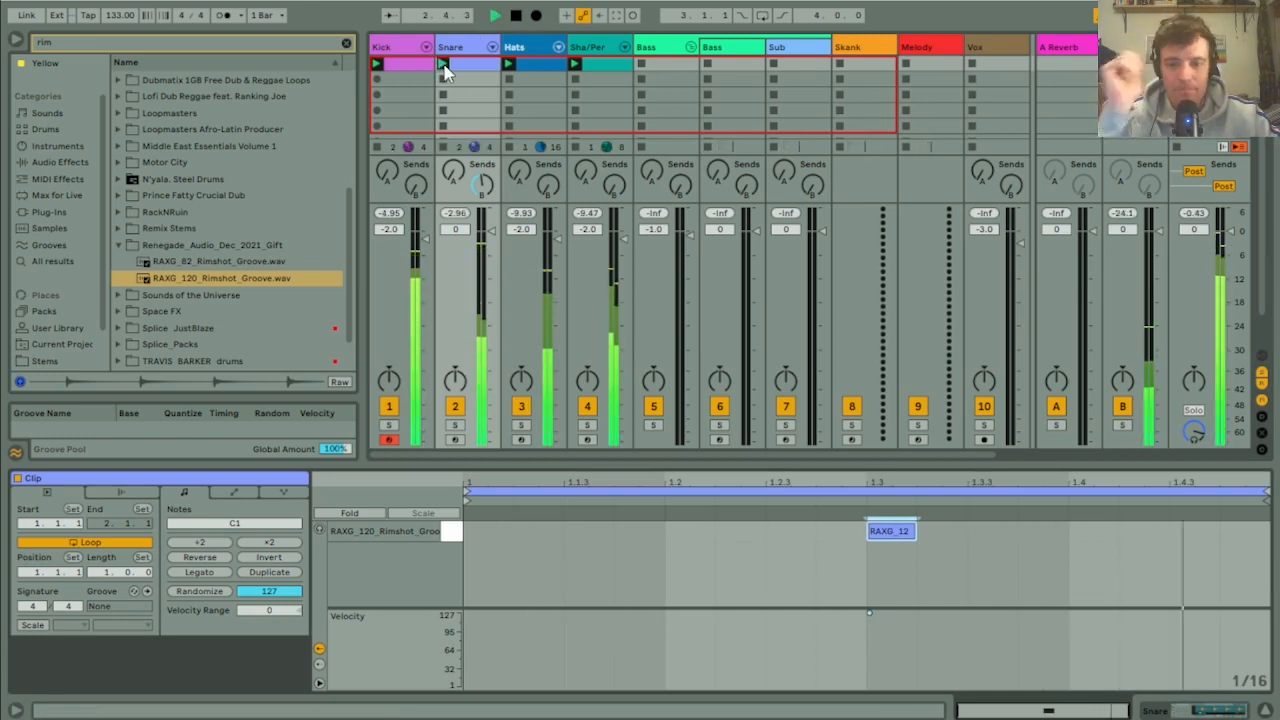
Step: Solo the Snare track, lengthen the rimshot sample's fade-out and shorten the sample to 2 beats
click(455, 425)
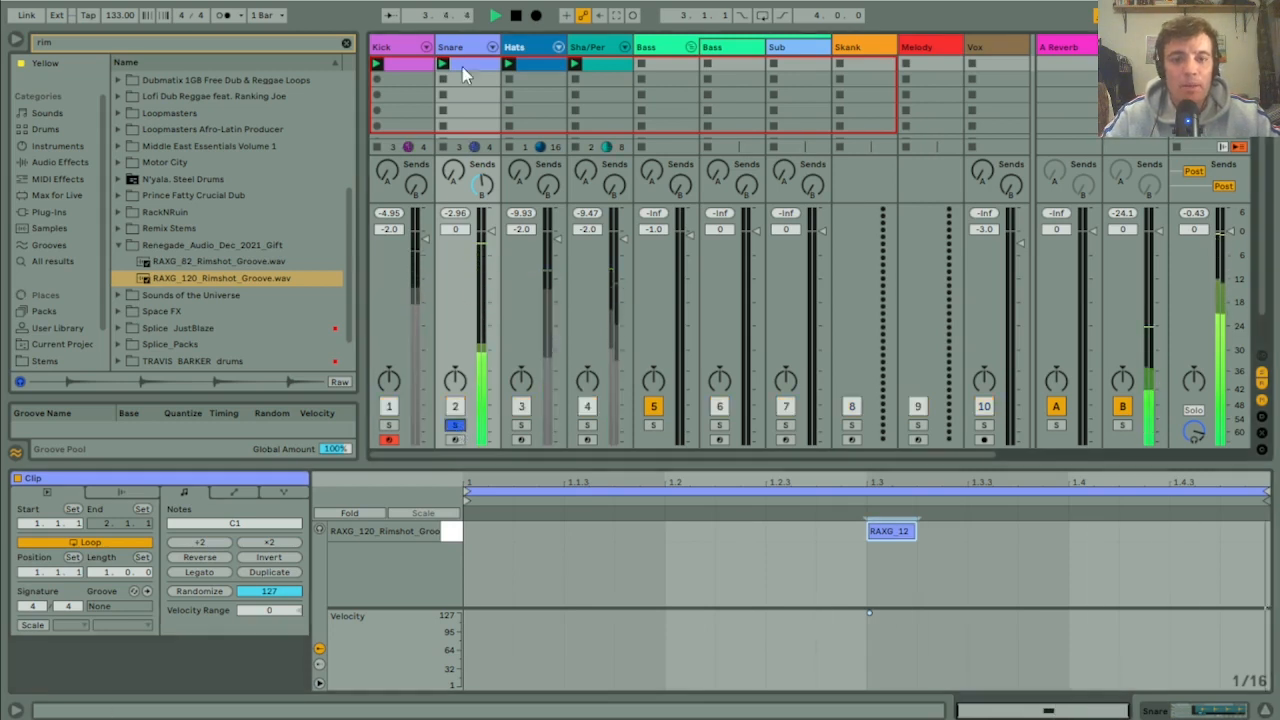
click(452, 52)
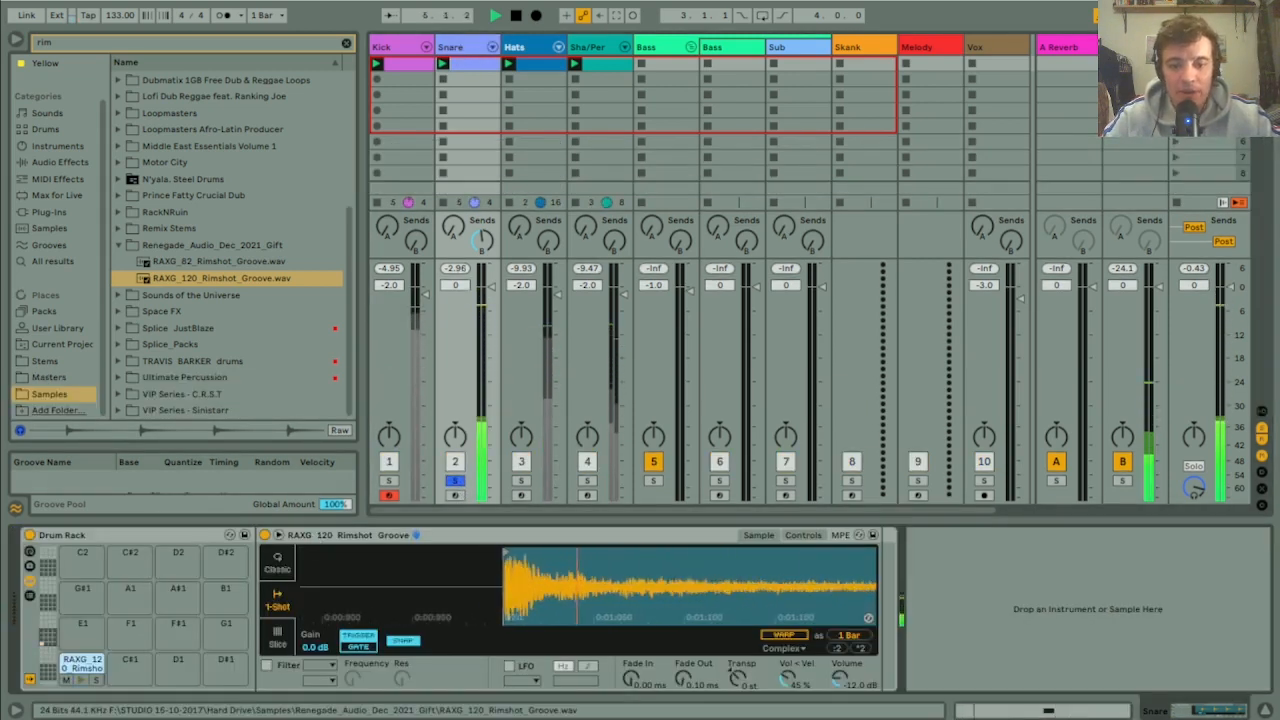
drag(450, 590, 424, 595)
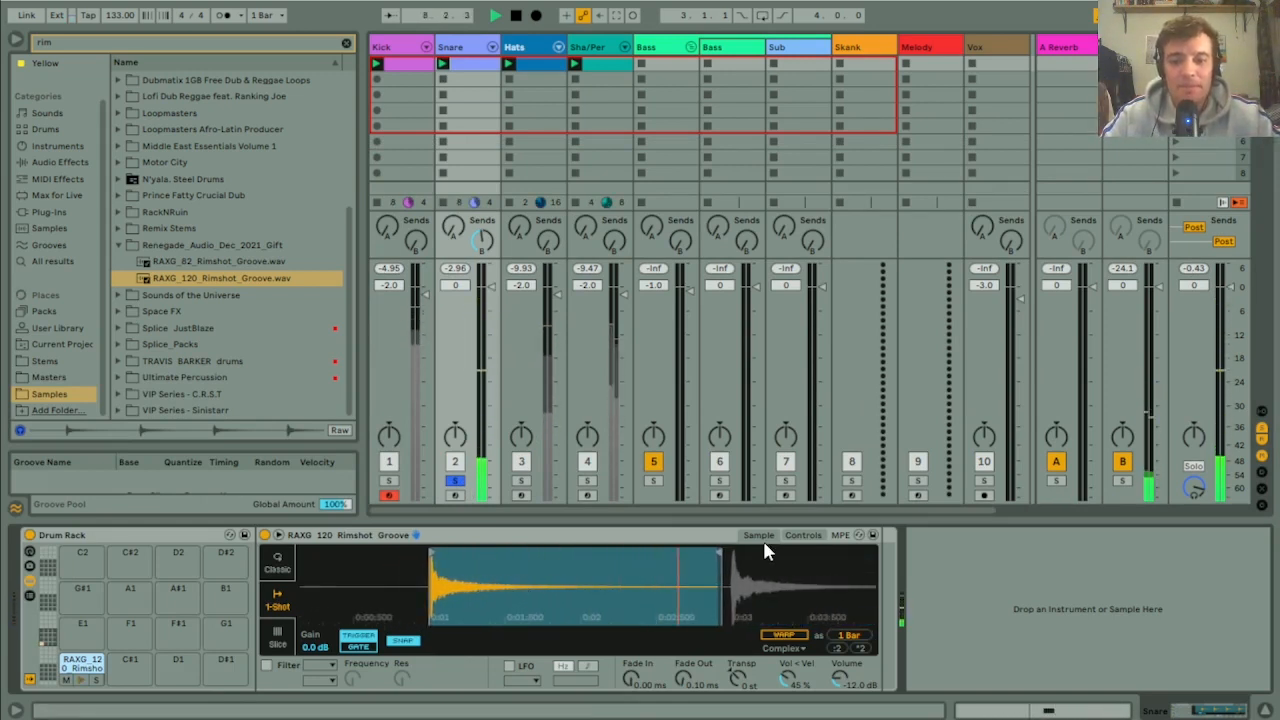
drag(681, 678, 681, 635)
drag(728, 563, 578, 589)
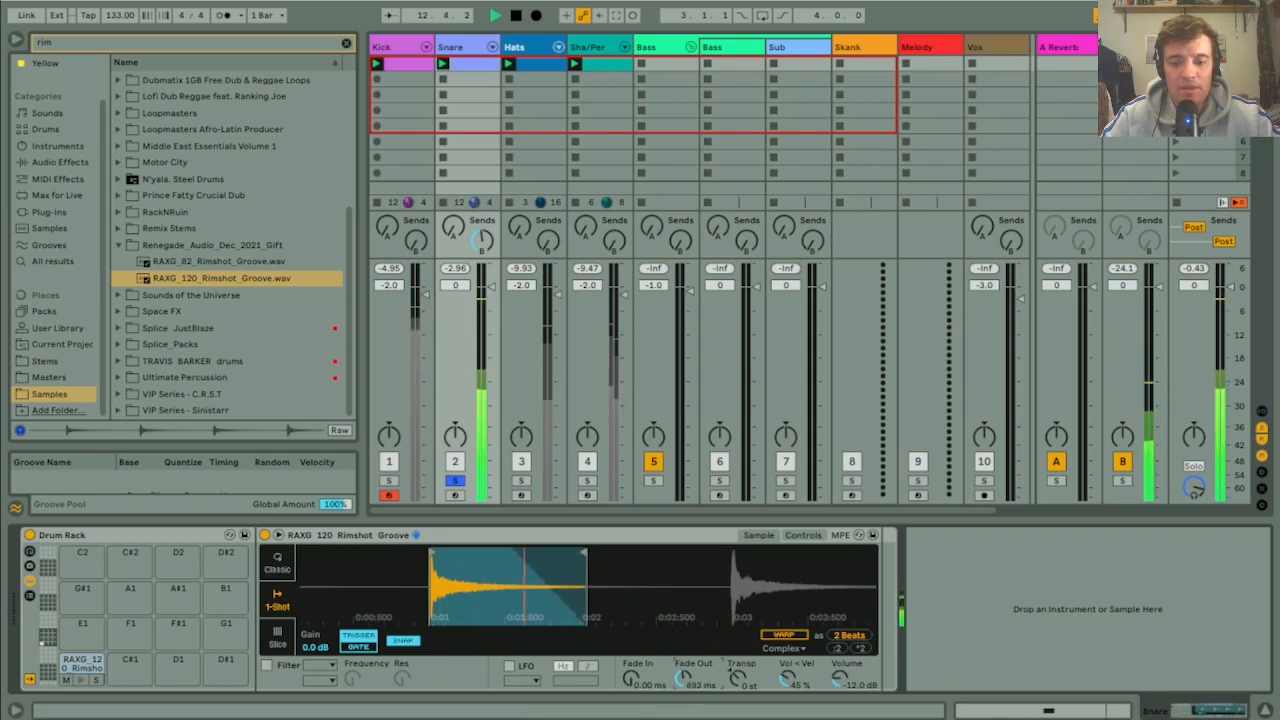
Step: Set the rimshot's fade-out to 341 ms and shorten the sample to about 0.5 s while checking it in playback
drag(579, 552, 519, 554)
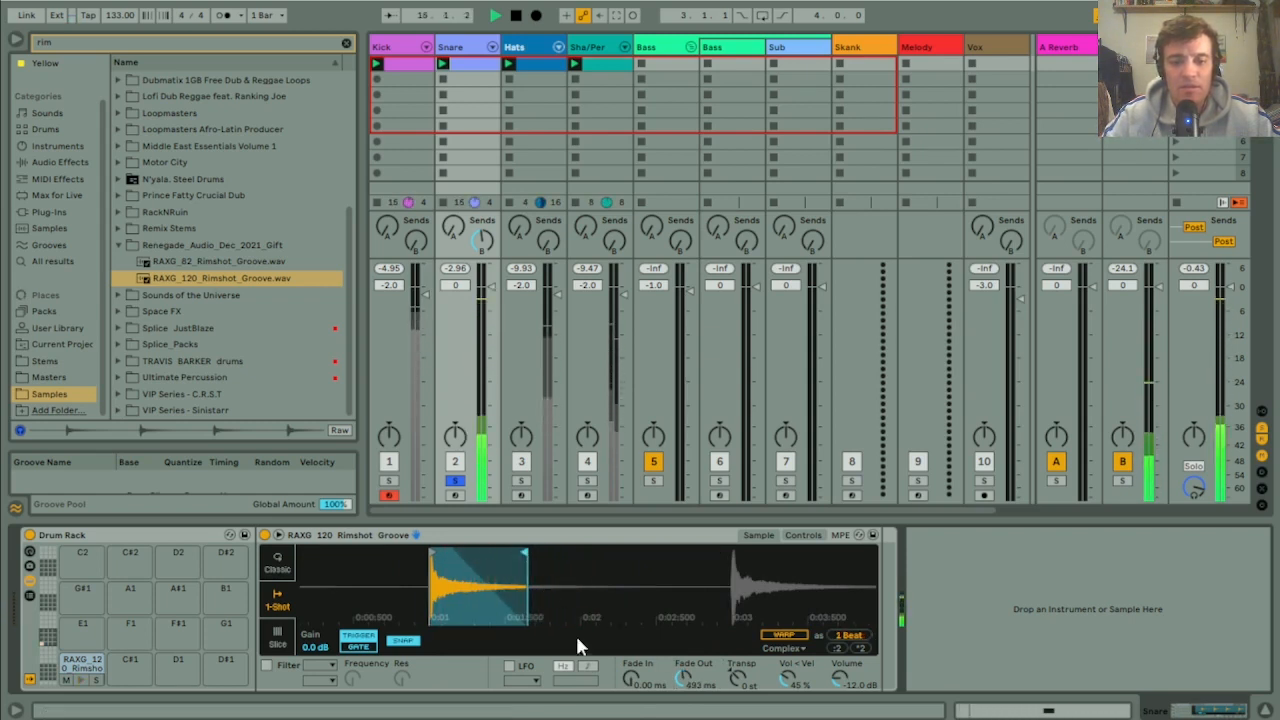
drag(685, 683, 686, 685)
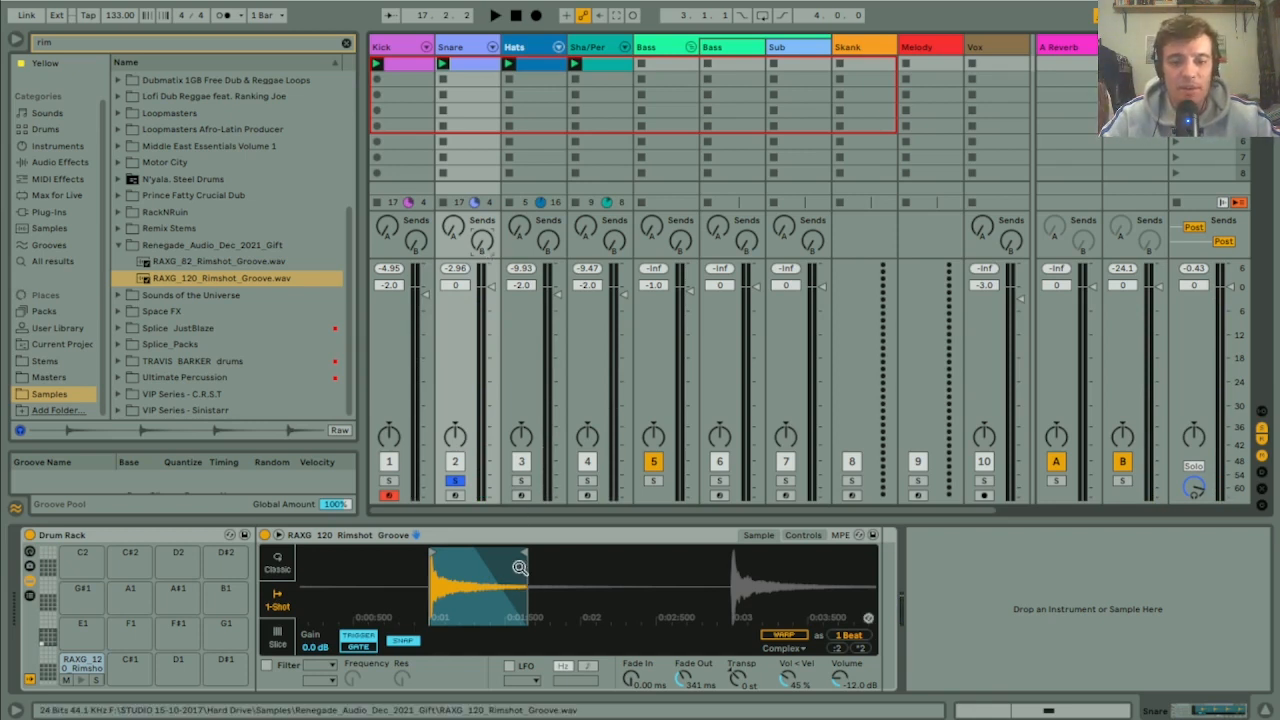
key(space)
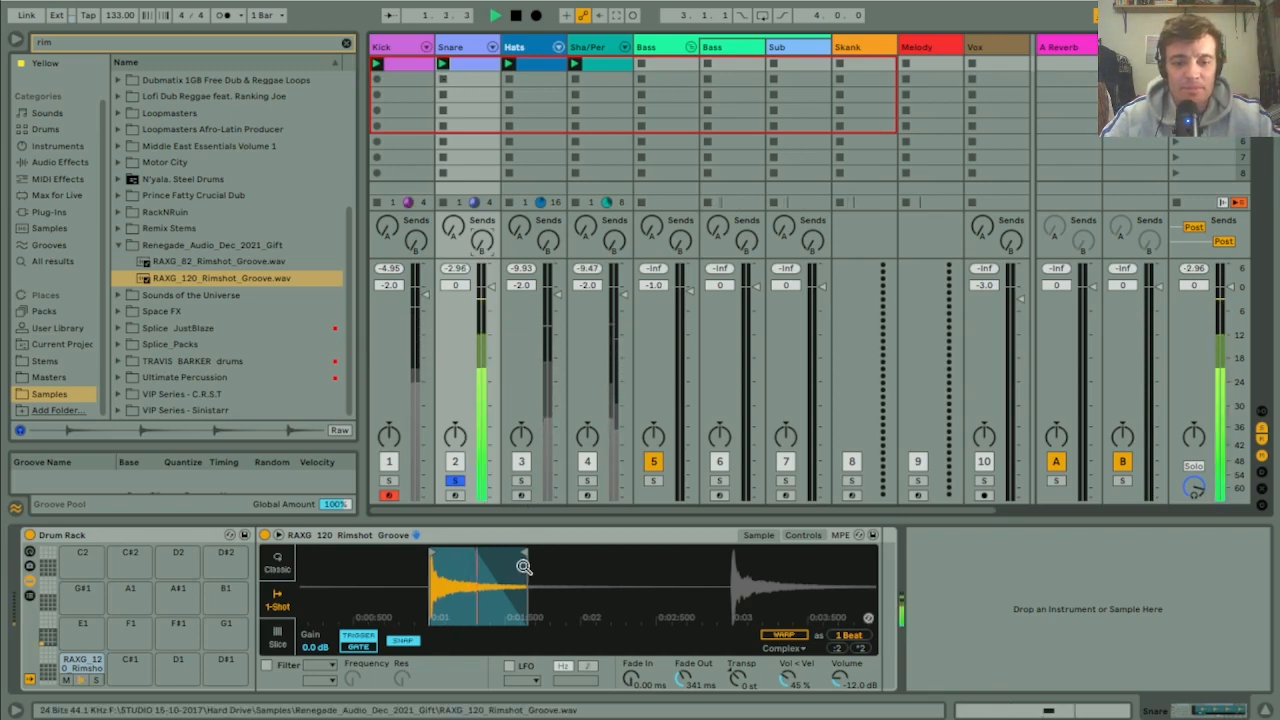
drag(524, 553, 500, 556)
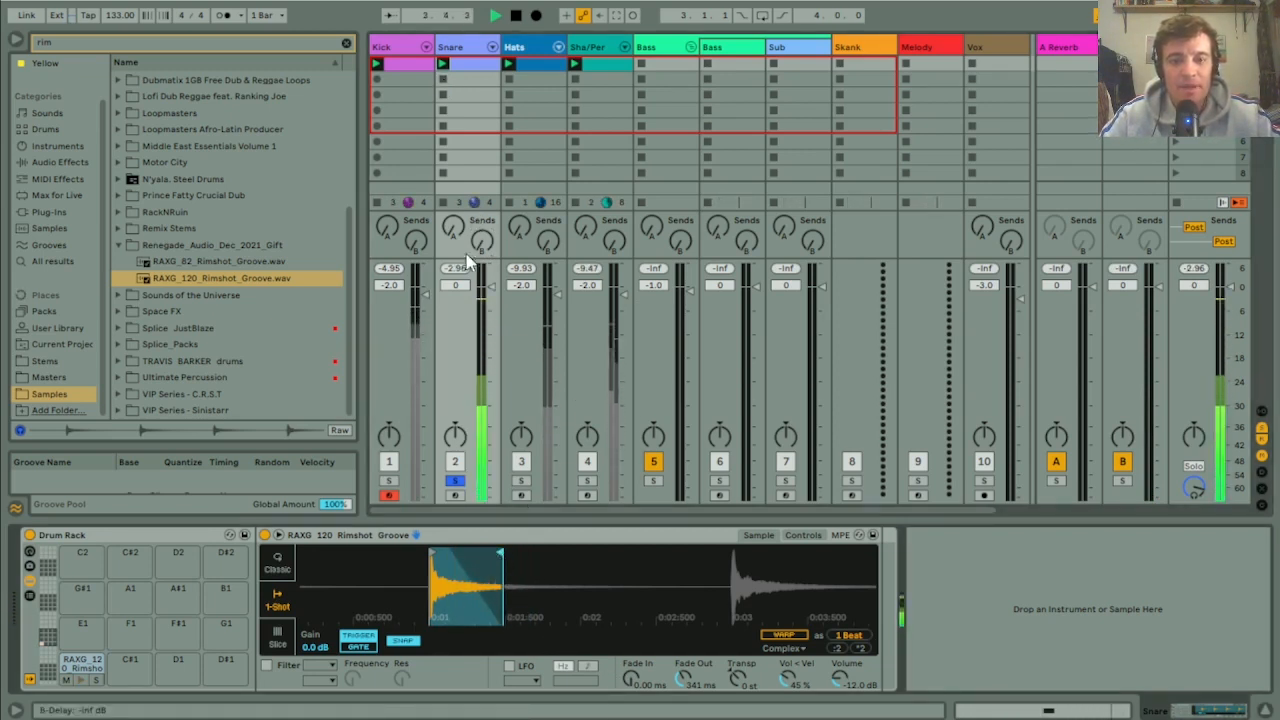
Step: Unsolo the Snare track and lower its volume to -1.0 dB while the full beat plays
click(455, 482)
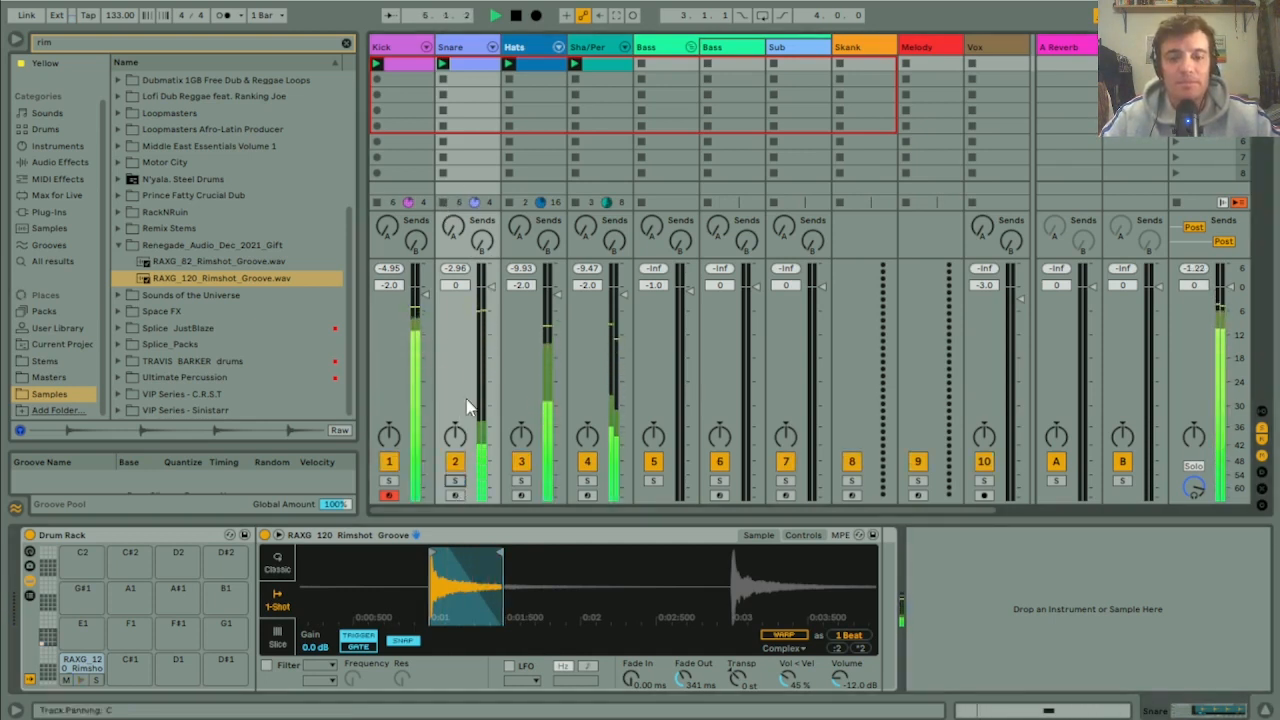
click(491, 289)
key(Down)
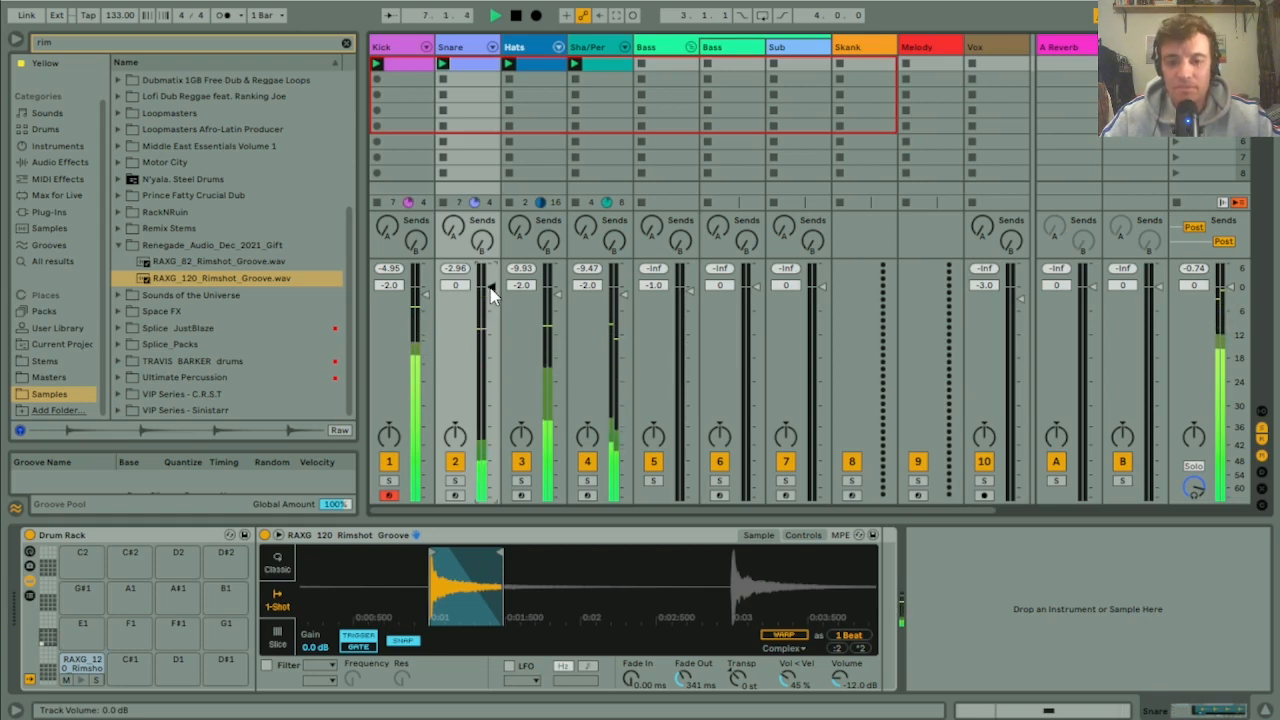
Step: Double the Snare clip's loop twice, extending the one-bar rimshot pattern to four bars
double_click(469, 67)
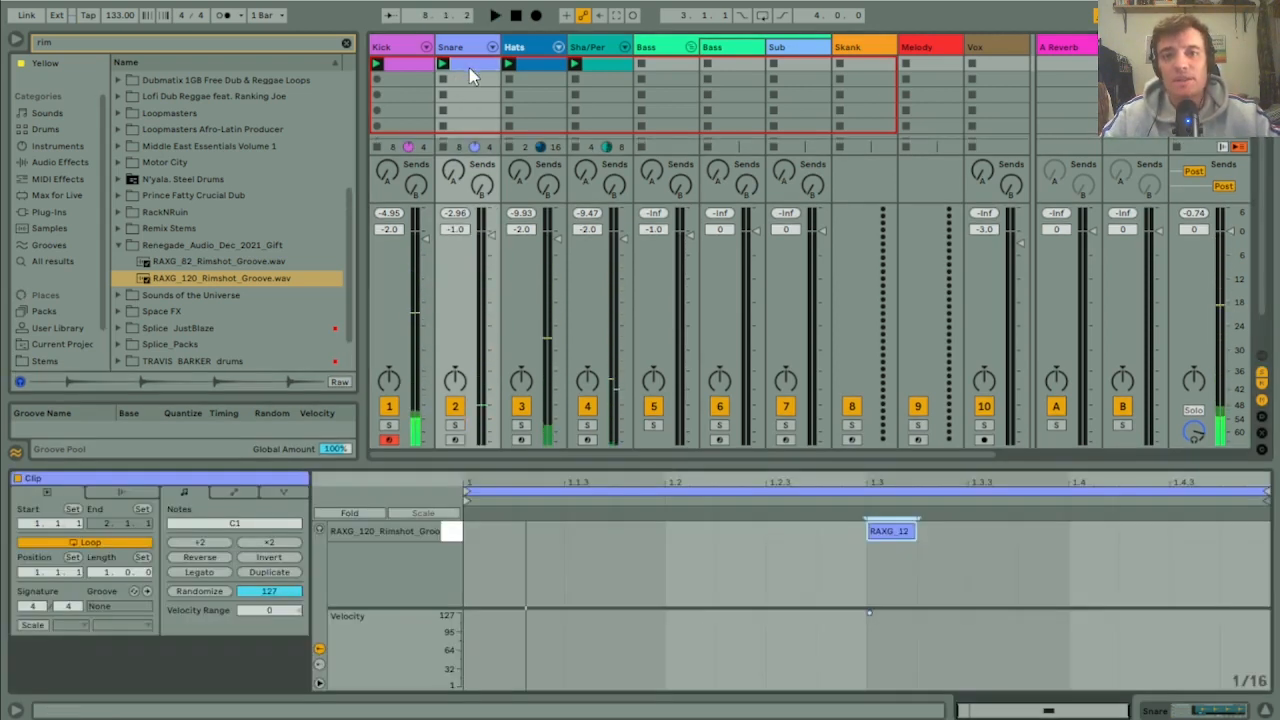
click(262, 576)
click(260, 575)
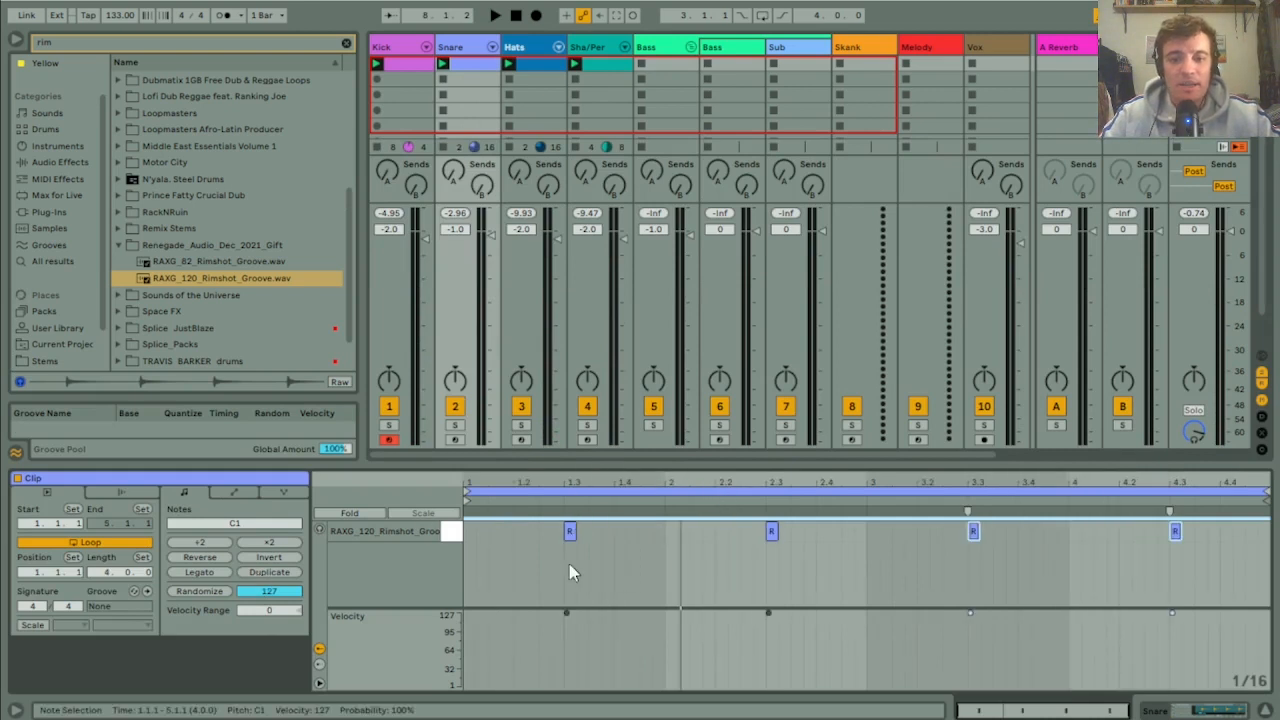
Step: Add two velocity-100 rimshot hits at 4.3.4 and 4.4.3 of the Snare clip during playback
key(space)
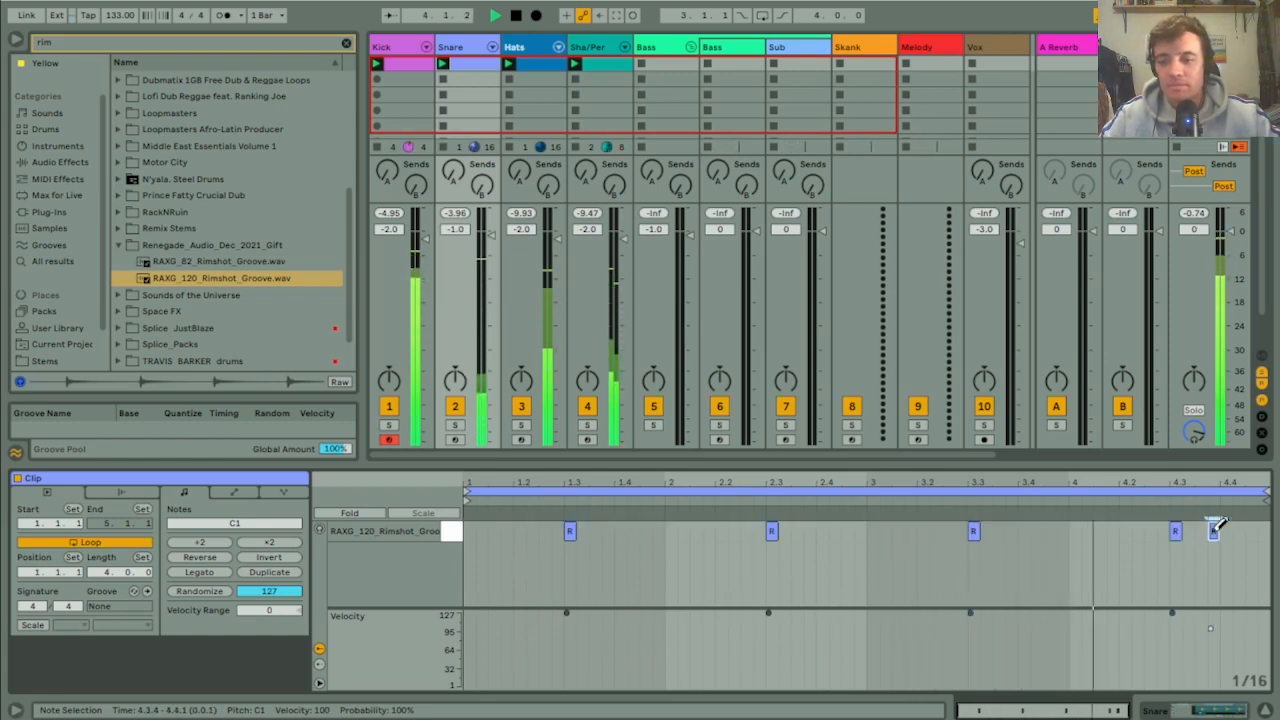
click(1213, 531)
click(1250, 531)
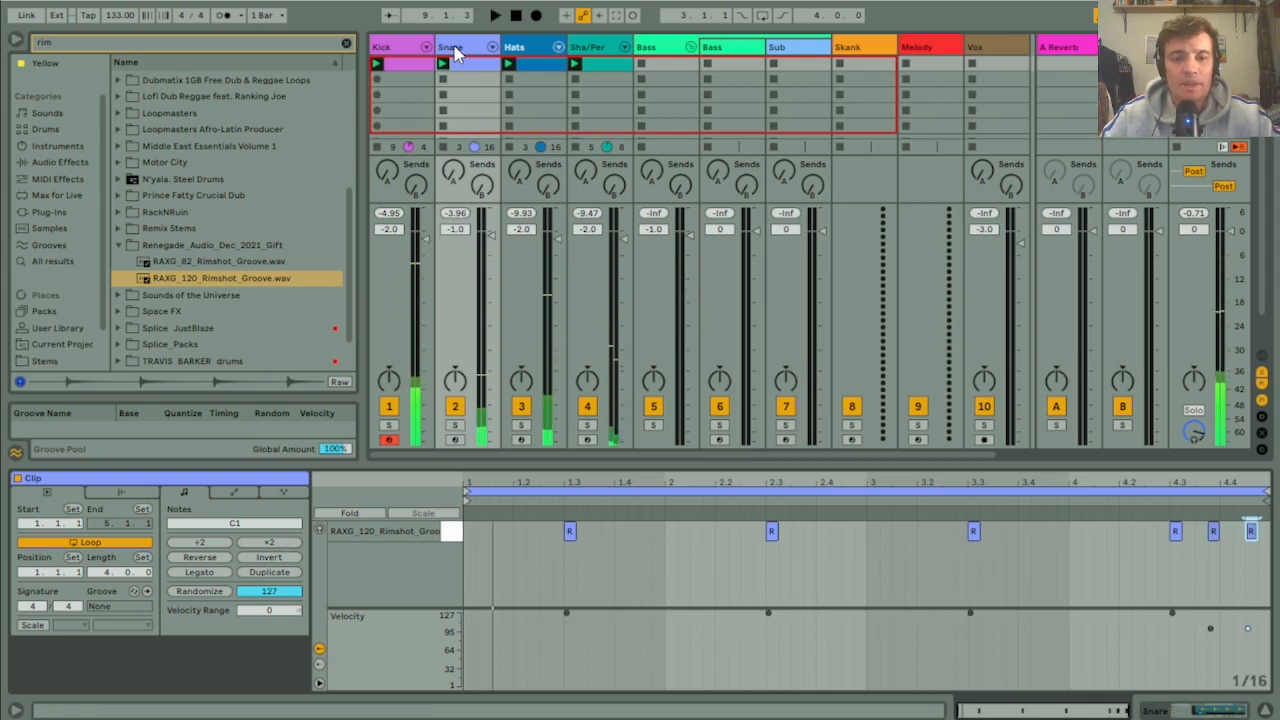
Step: Clear the browser's sample search and search the Instruments category for "clav"
click(876, 50)
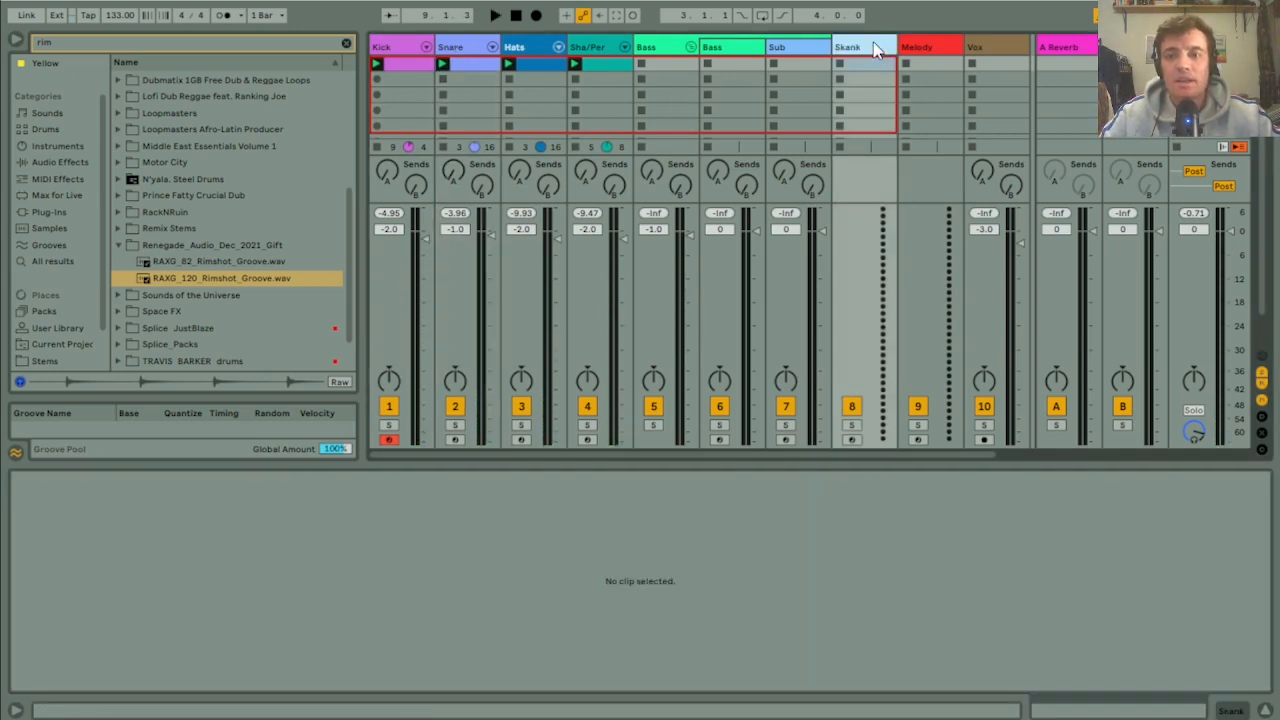
click(345, 46)
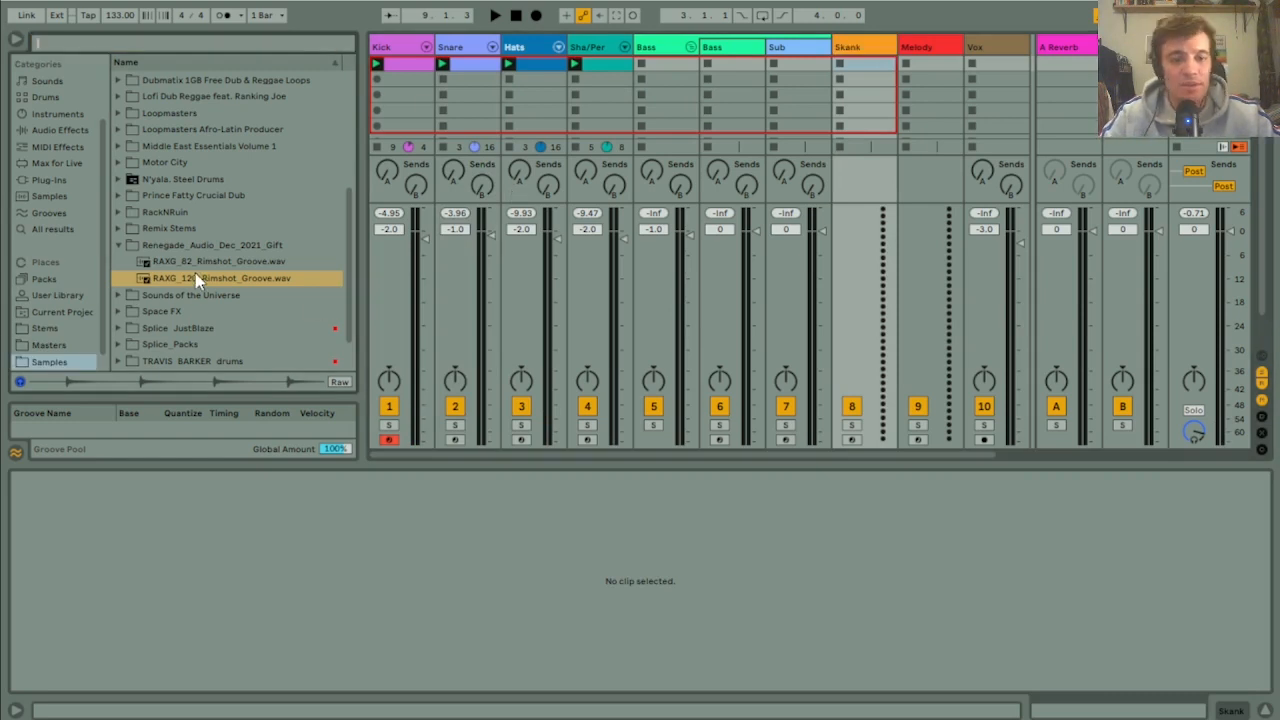
click(59, 150)
click(46, 132)
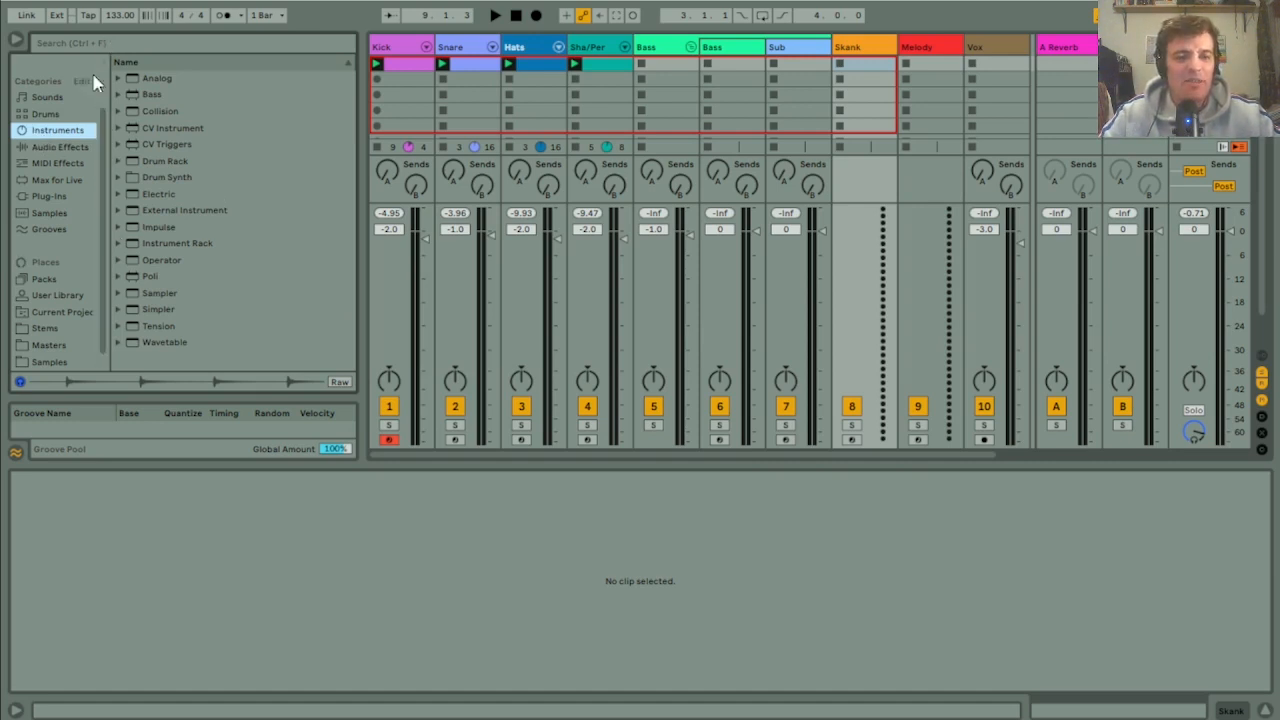
click(115, 45)
text(clav)
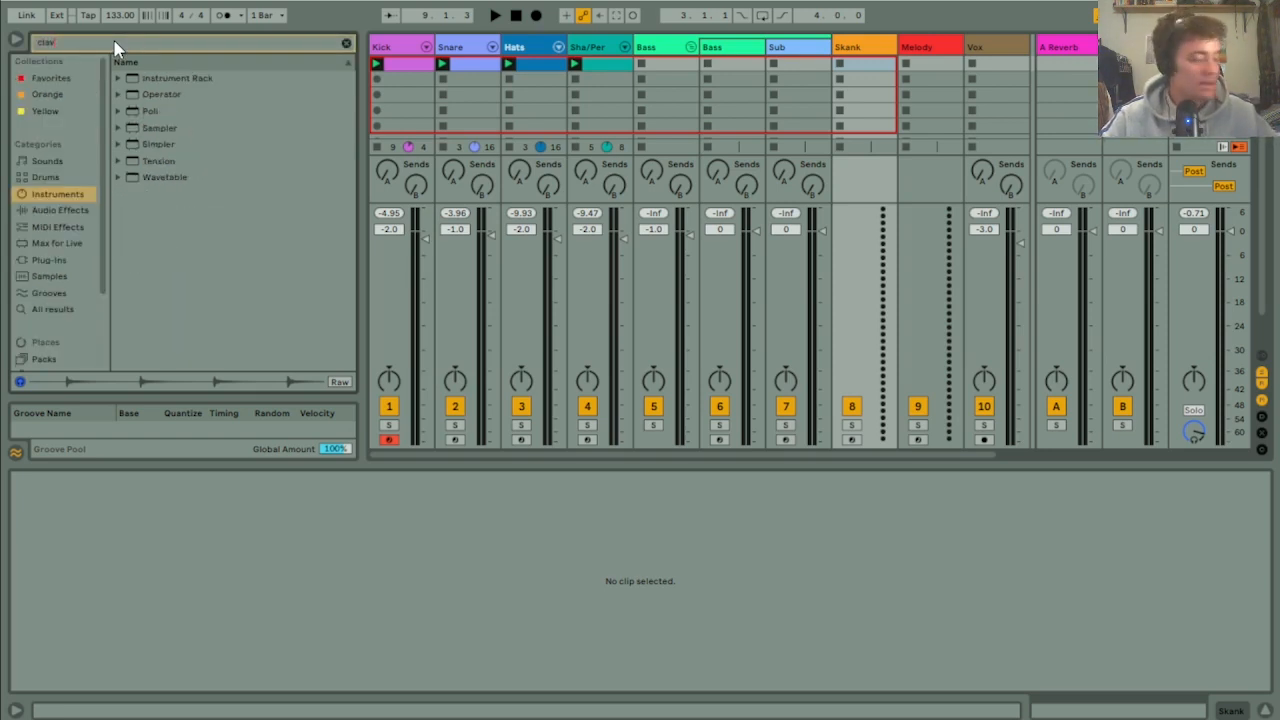
Step: Load the Clav Lotus preset from Poli's Synth Keys onto the Melody track
click(118, 111)
click(128, 128)
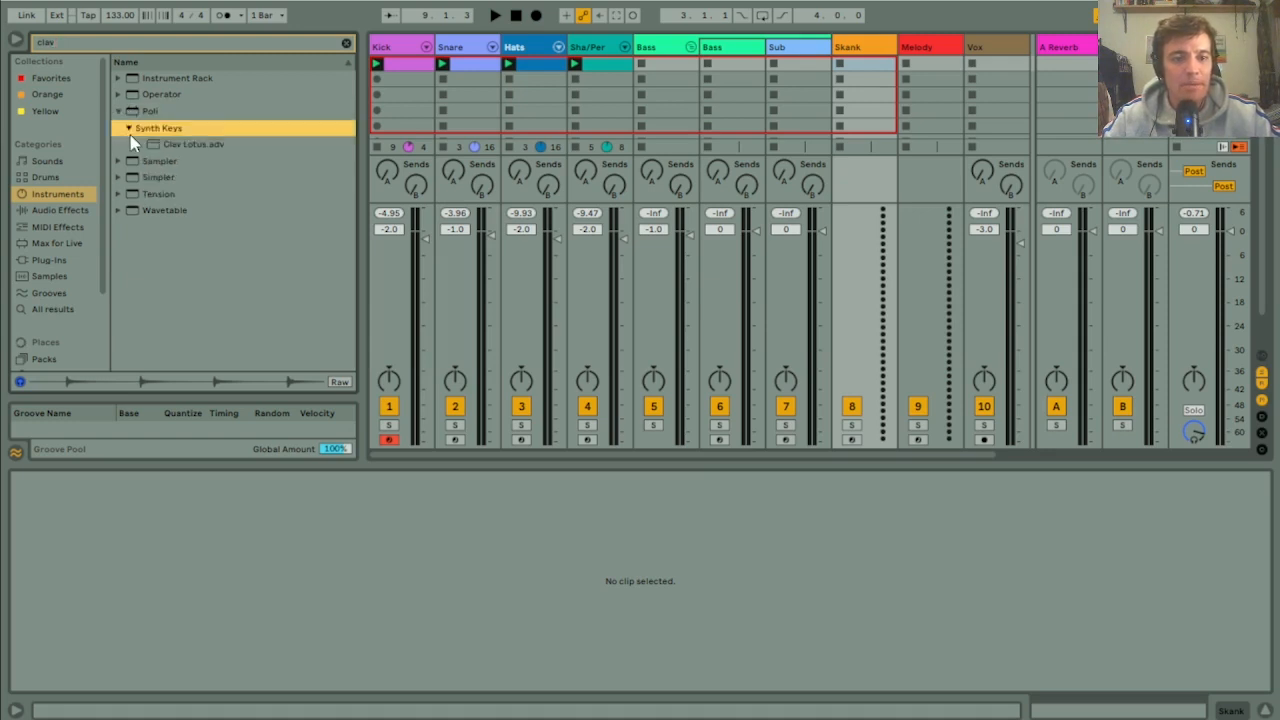
click(181, 145)
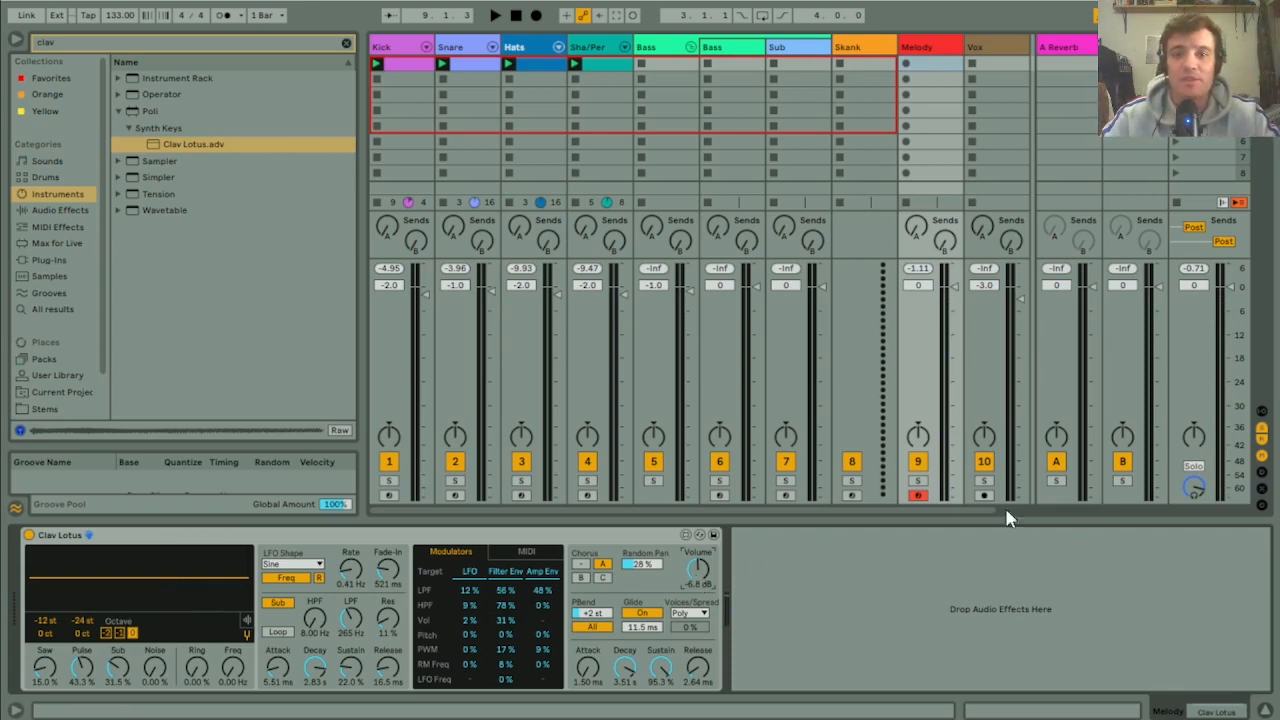
Step: Record a four-bar clav melody into the Melody track's first slot over the drums and open the clip
click(926, 66)
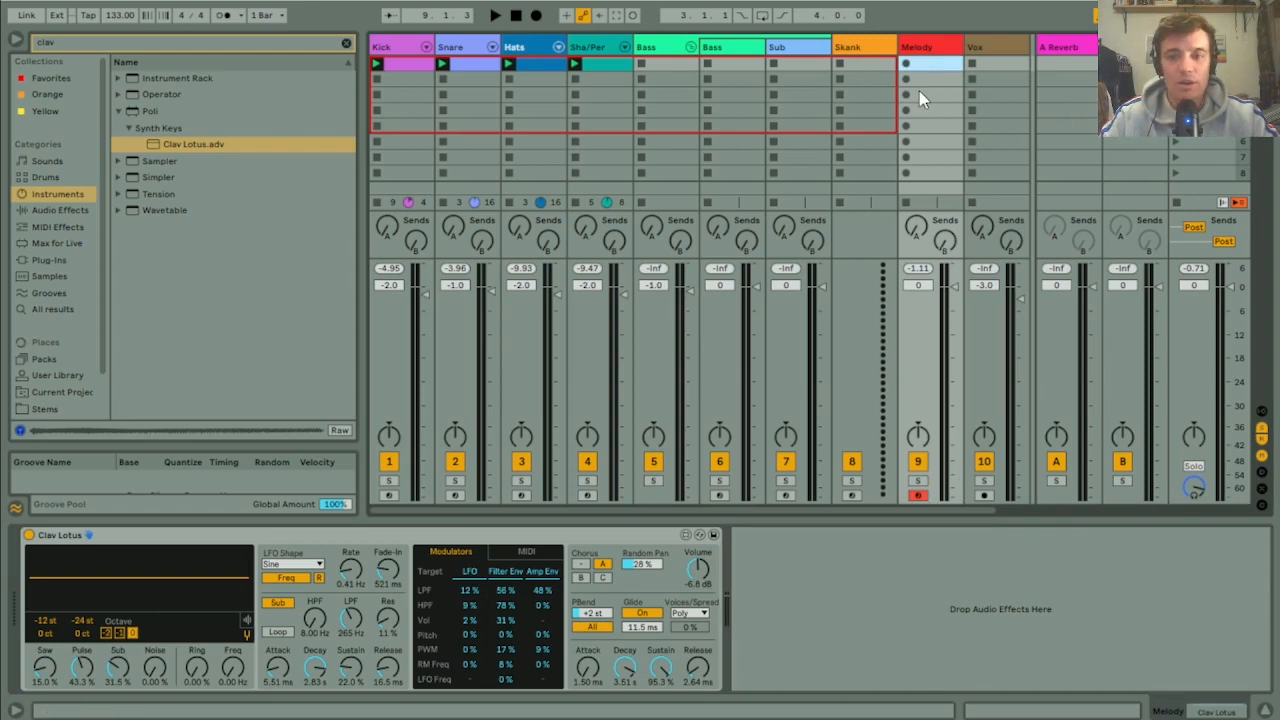
key(space)
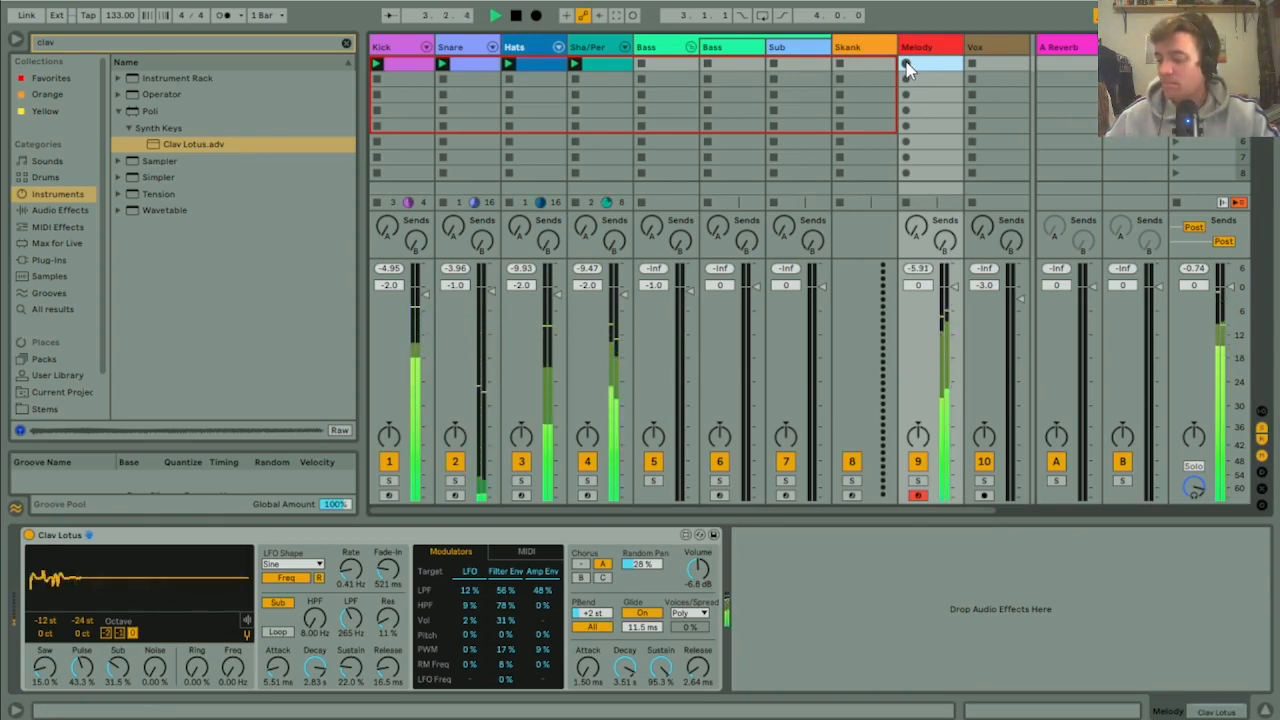
click(906, 64)
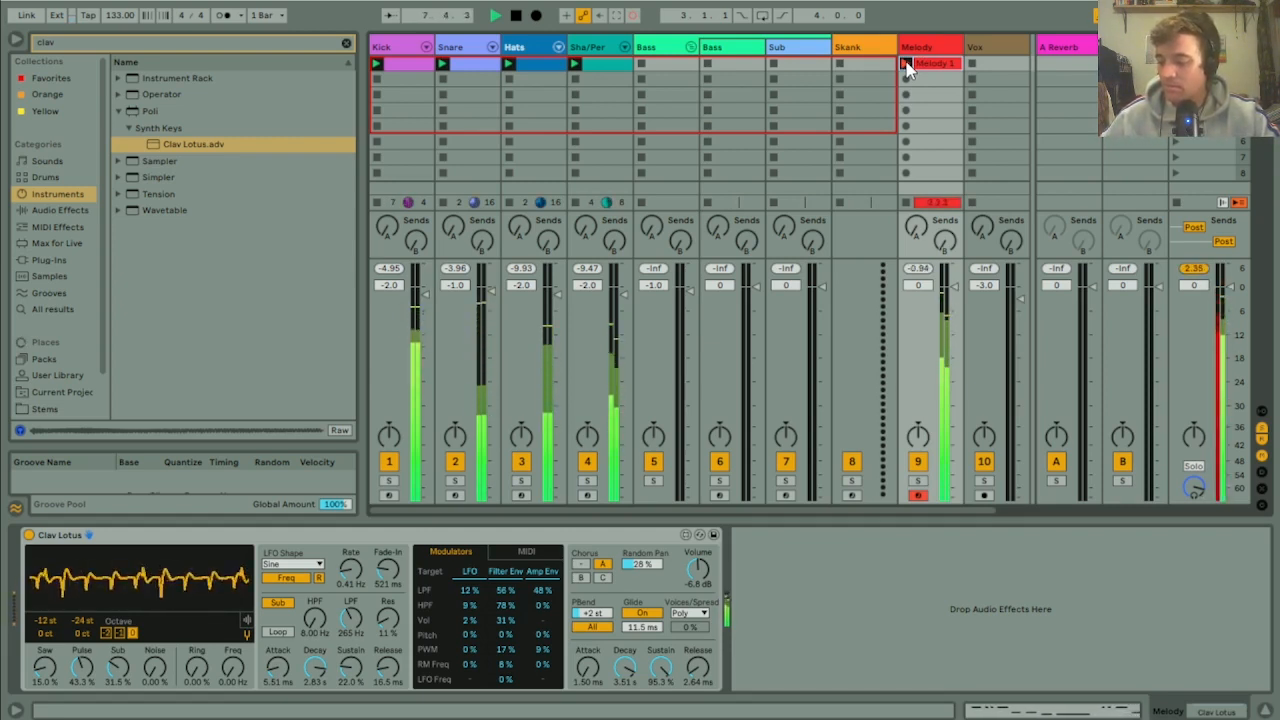
click(906, 63)
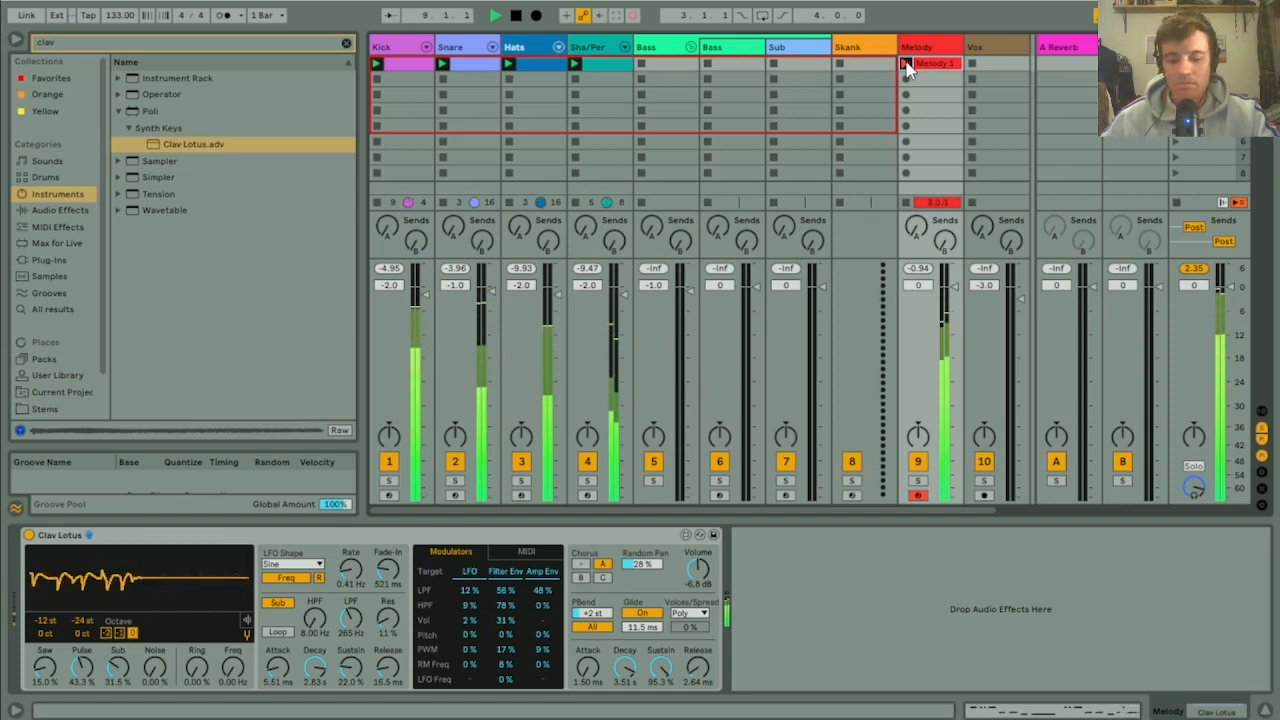
click(936, 64)
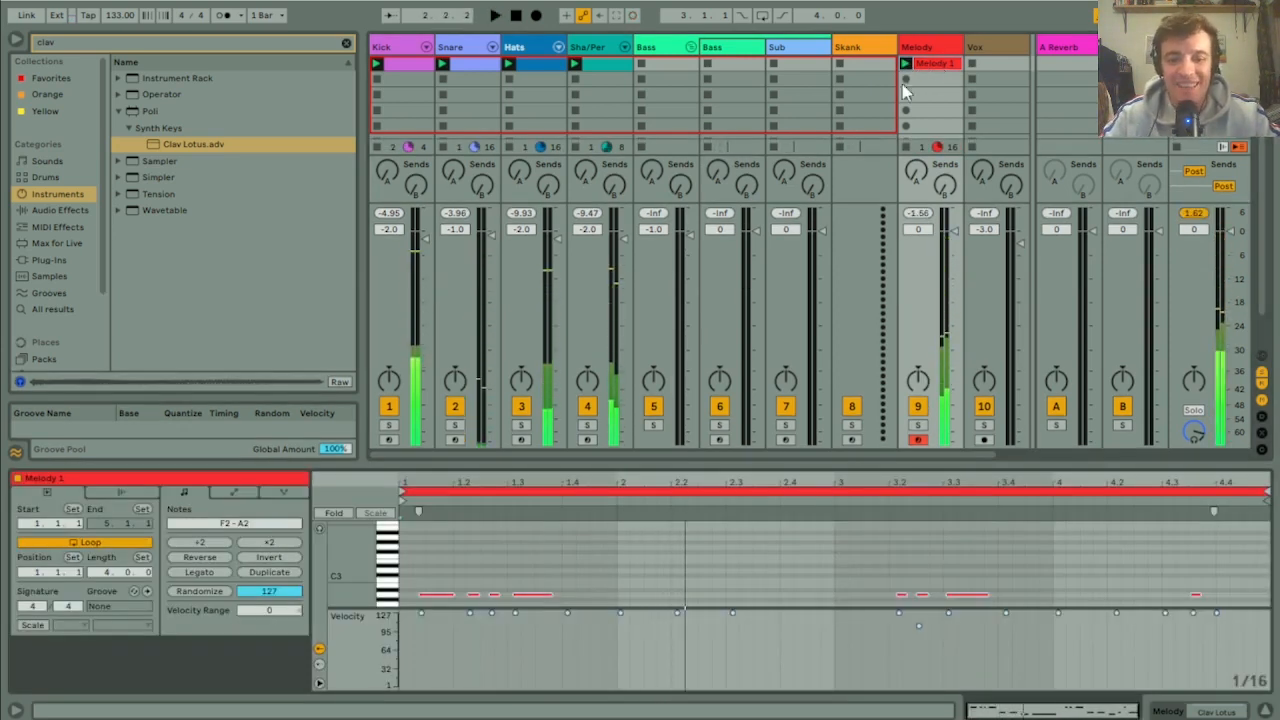
Step: Select all notes in the Melody clip and nudge them earlier until the first A2 starts on 1.1.1
drag(346, 575, 346, 540)
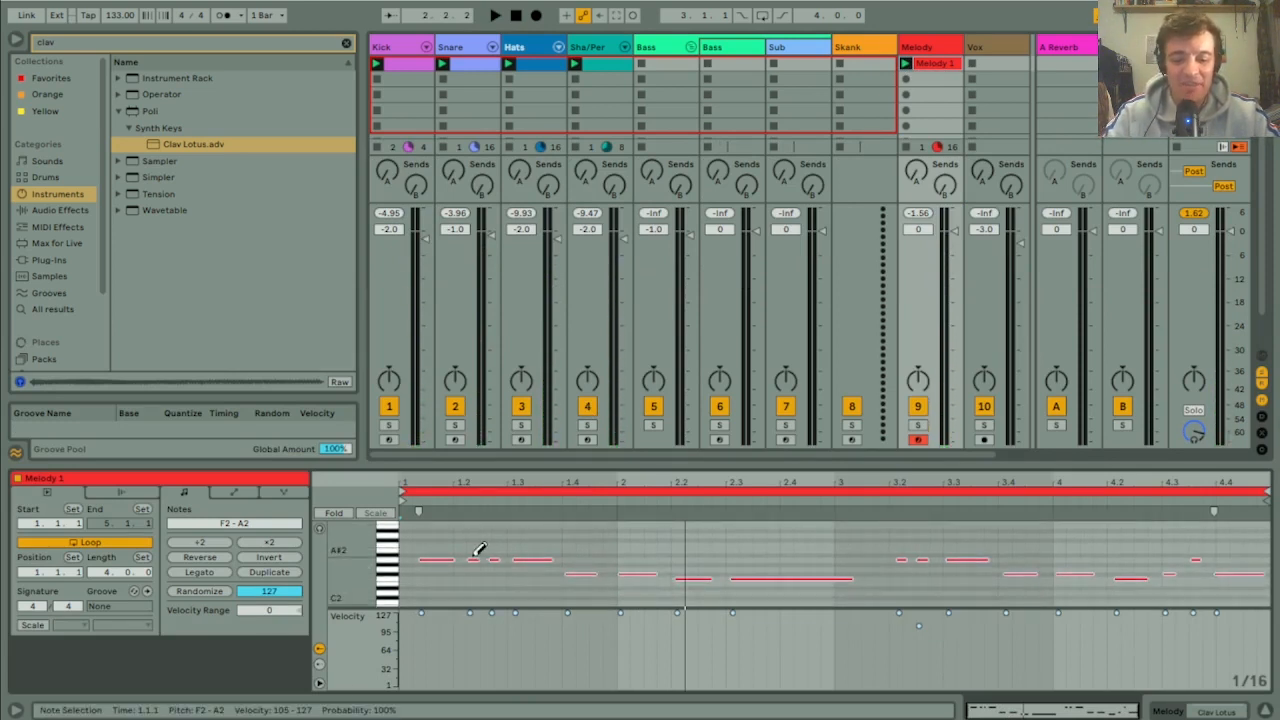
key(b)
mouse_move(412, 592)
mouse_down()
mouse_move(1270, 518)
mouse_move(1274, 418)
mouse_up()
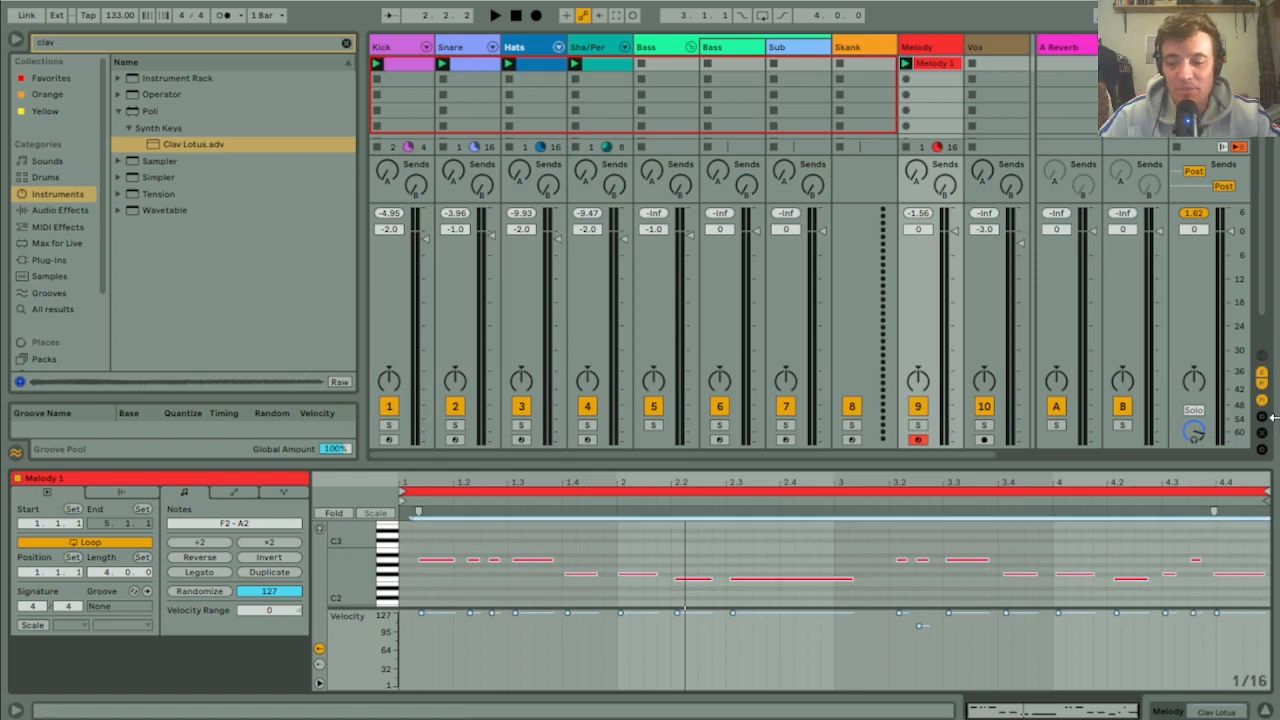
key(Left)
key(Left)
key(Left)
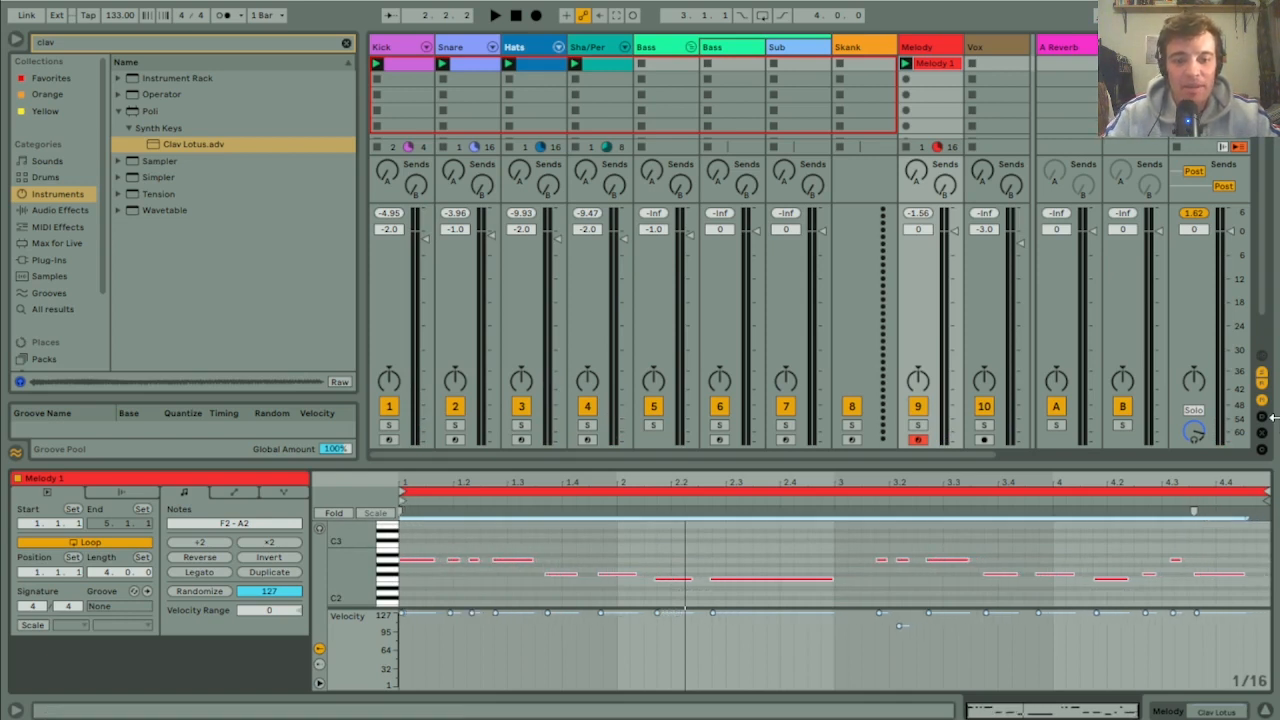
Step: Nudge the third and fourth A2 notes in bar 1 later, placing the fourth on 1.3.1
drag(443, 558, 517, 586)
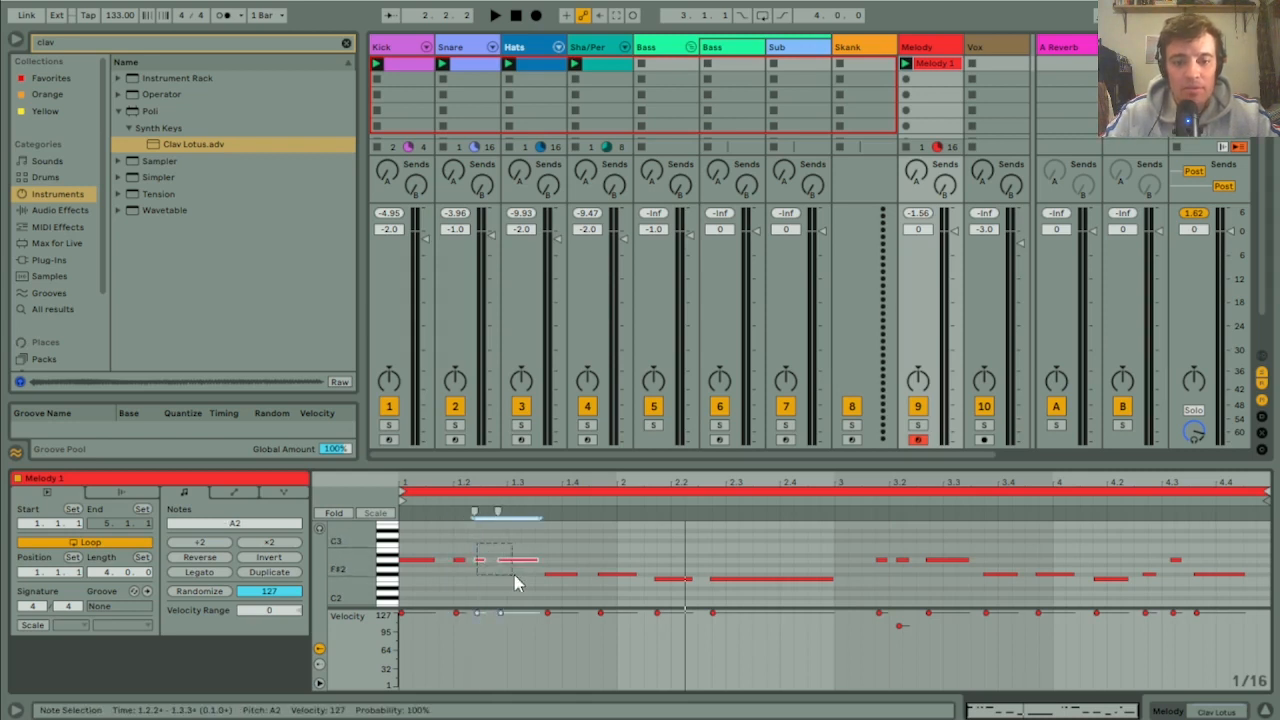
click(515, 559)
scroll(523, 582, down, 3)
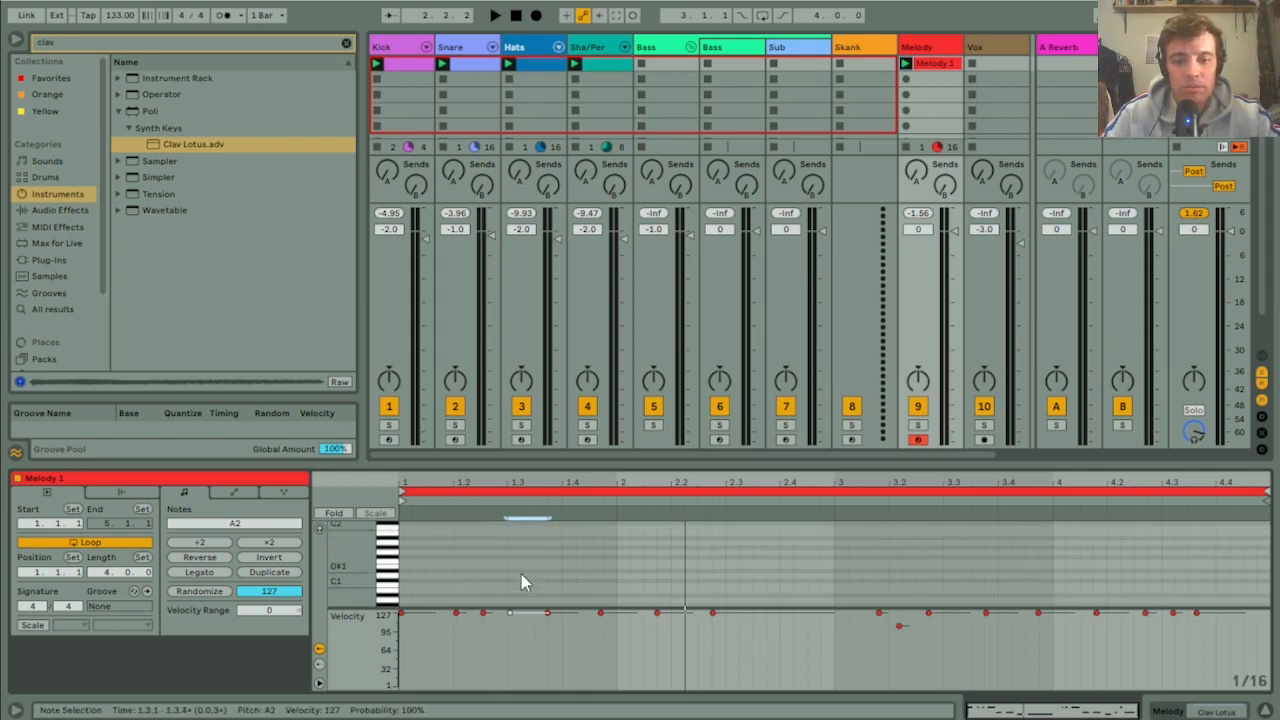
scroll(525, 580, up, 4)
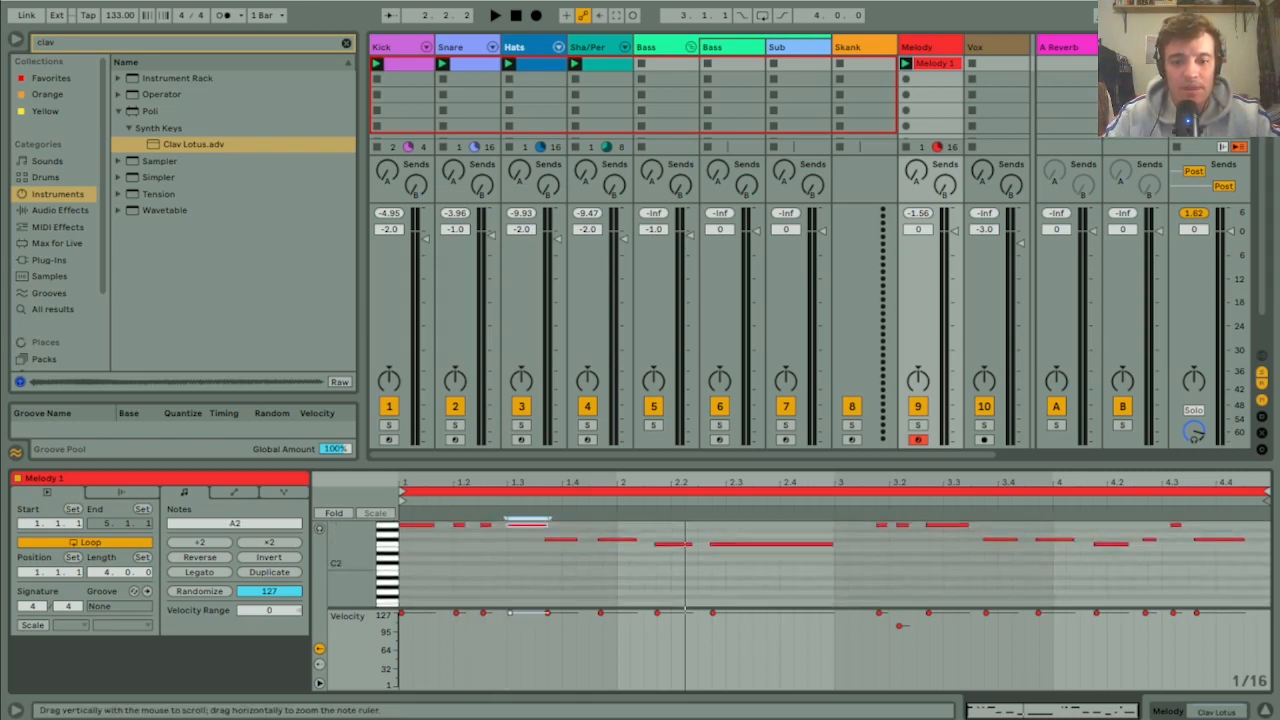
Step: Nudge the first pair of F#2 notes later so that the pair starts on 1.4.1
drag(567, 551, 609, 577)
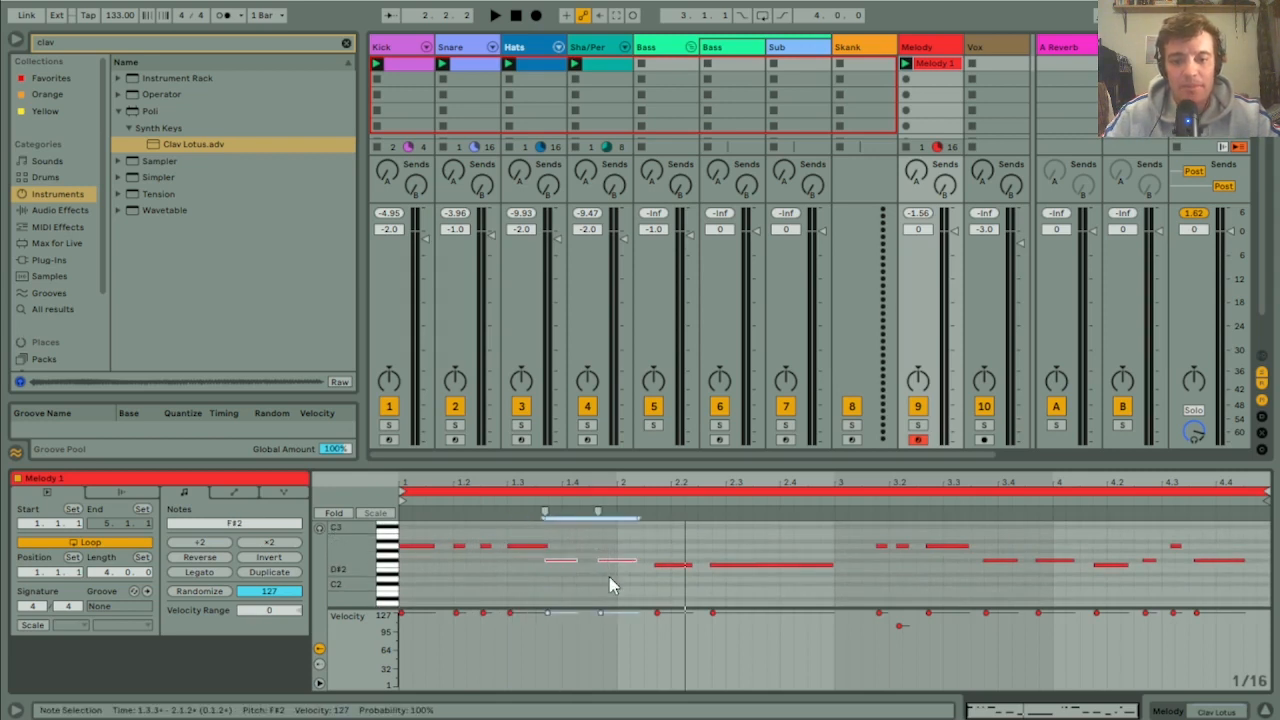
key(Right)
key(Right)
key(Right)
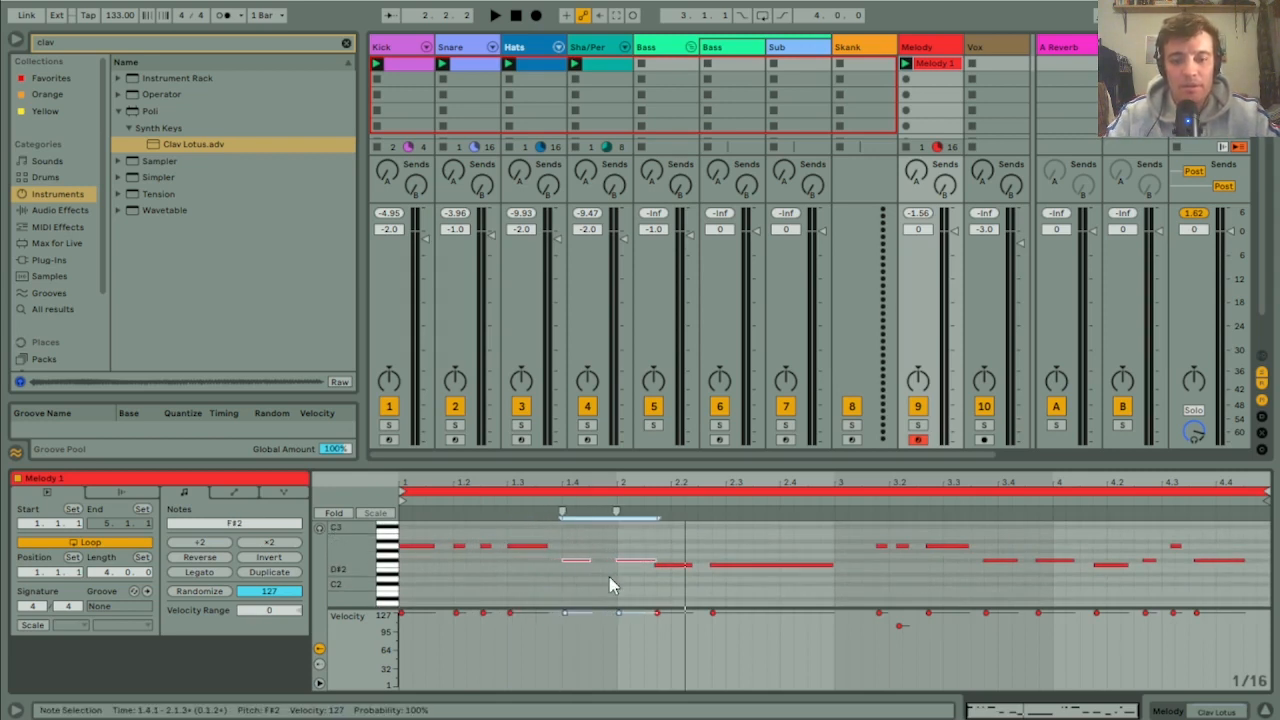
Step: Move bar 2's two F2 notes to start on 2.2.1, ending the first at 2.2.4 and the second at 3.1.1
drag(675, 552, 743, 581)
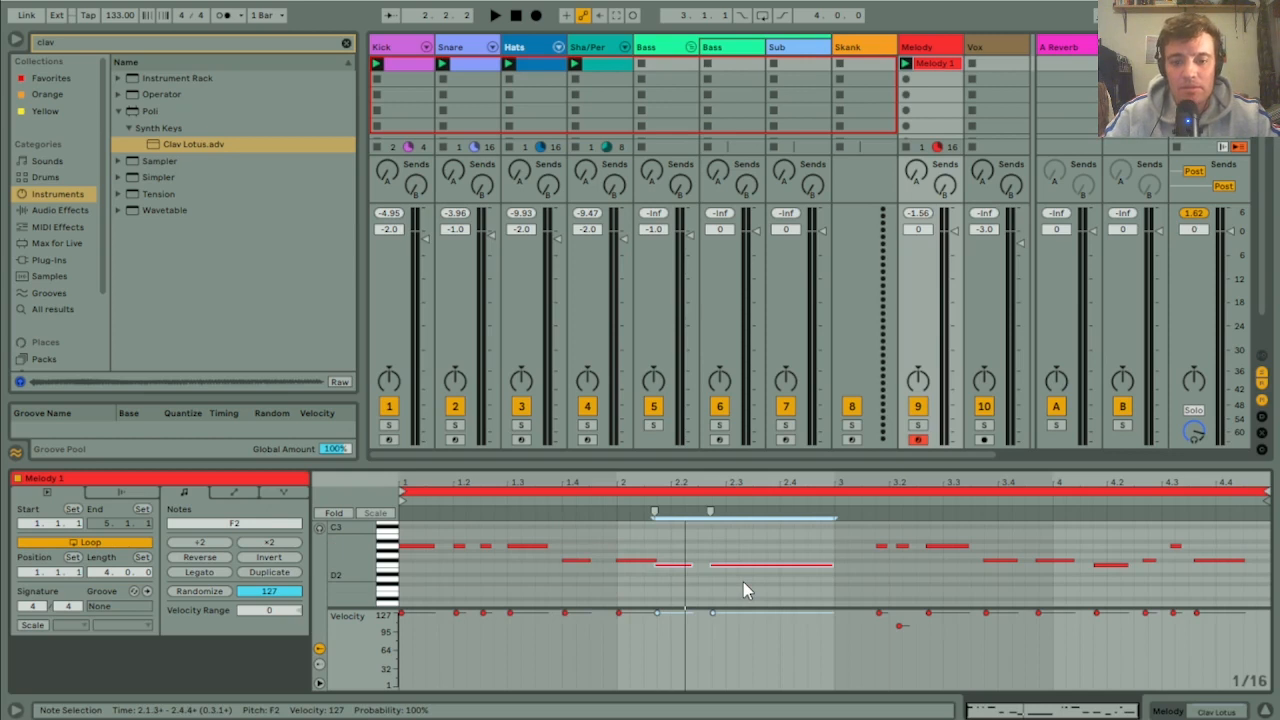
key(Right)
key(Right)
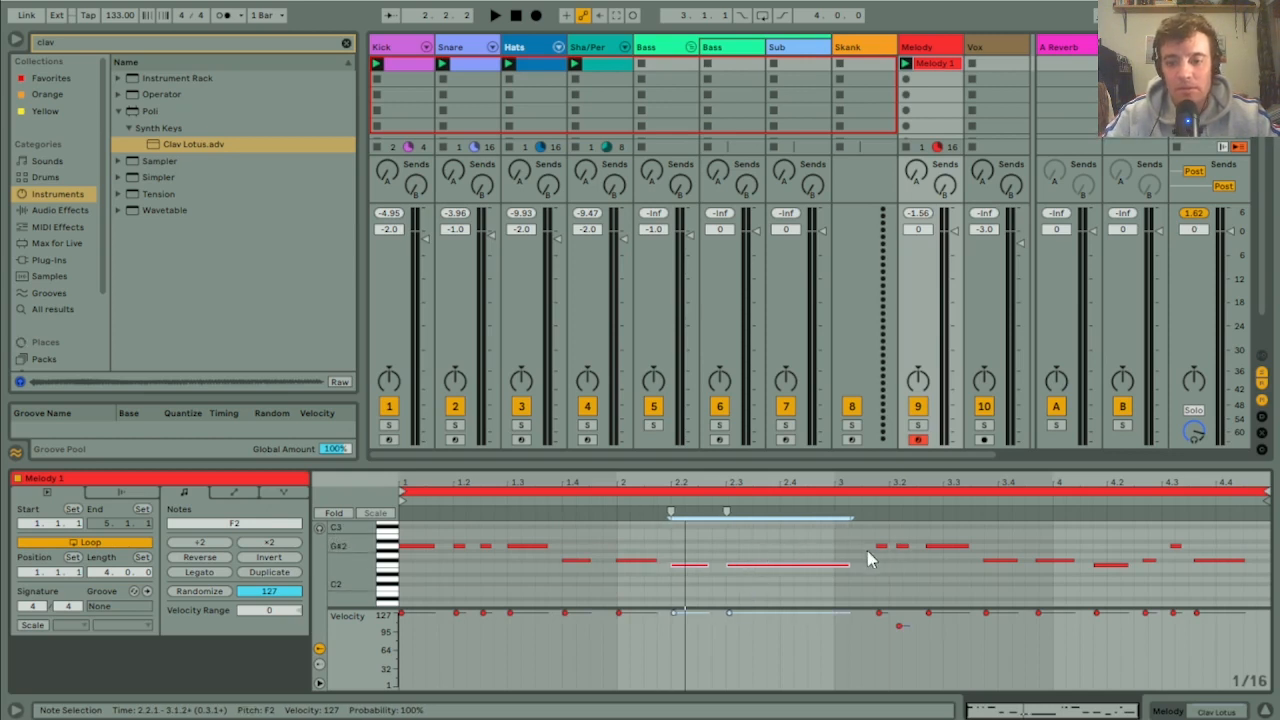
drag(849, 567, 829, 567)
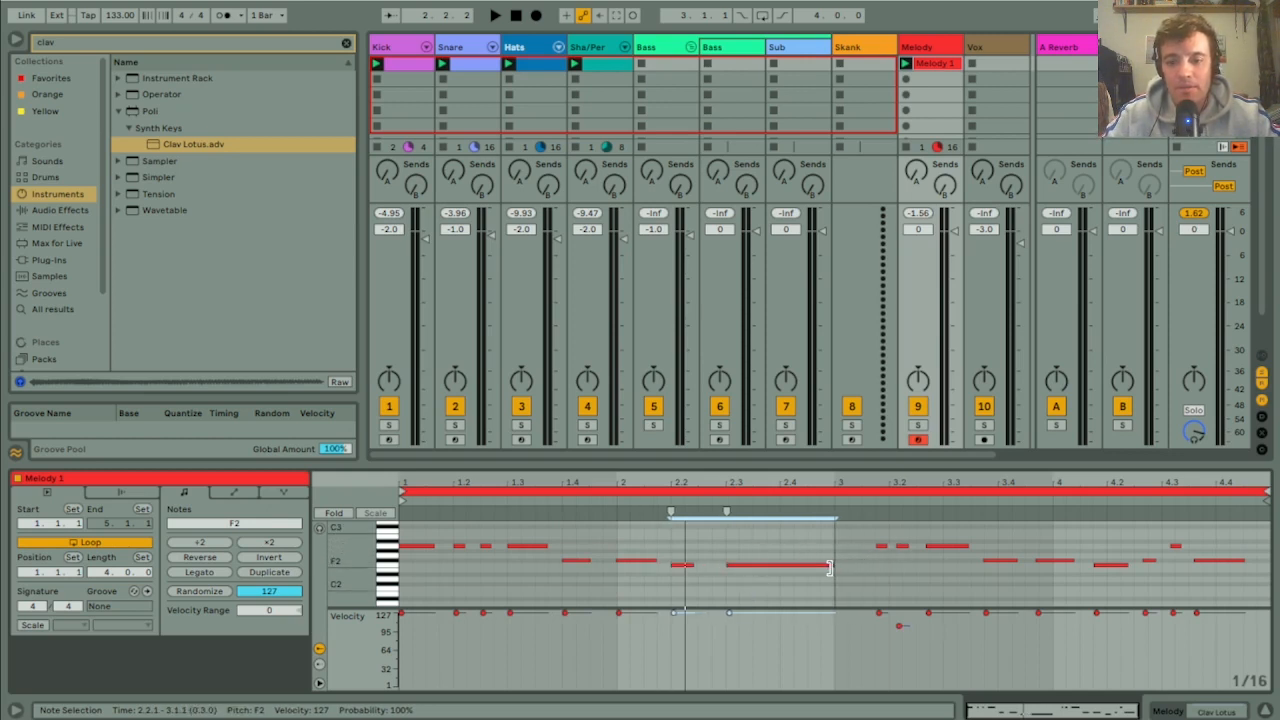
click(684, 565)
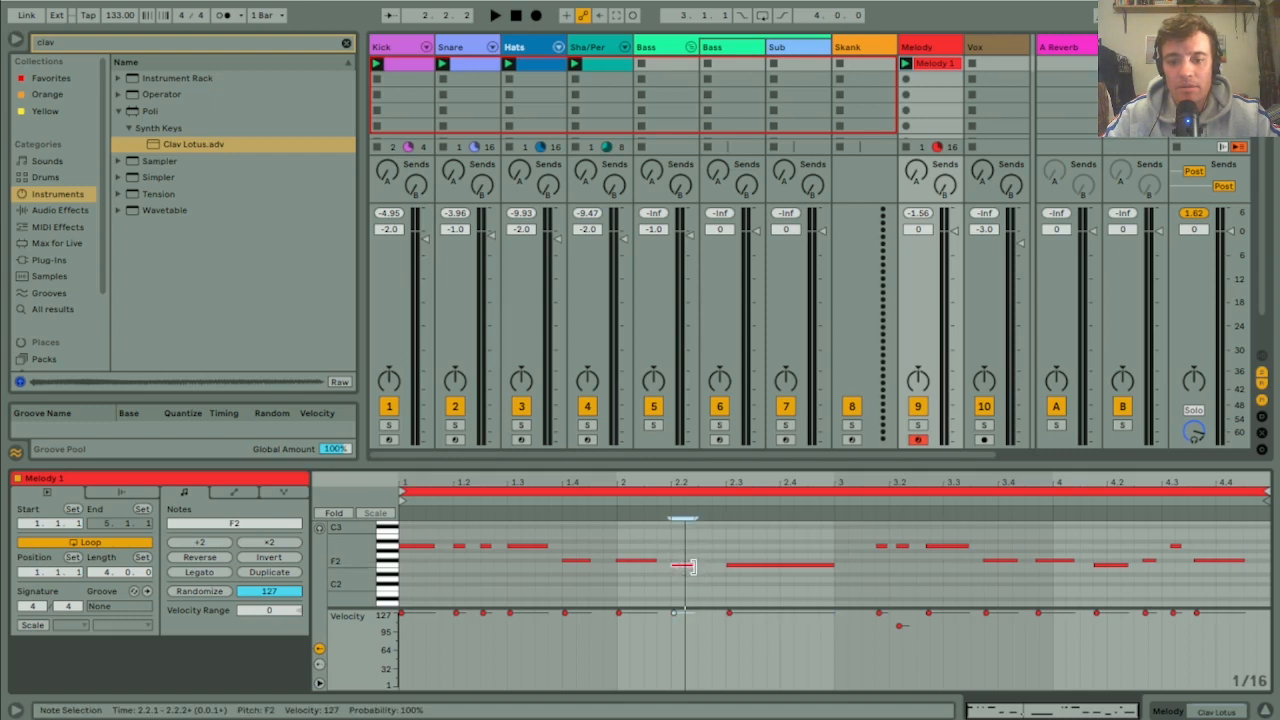
drag(690, 566, 710, 566)
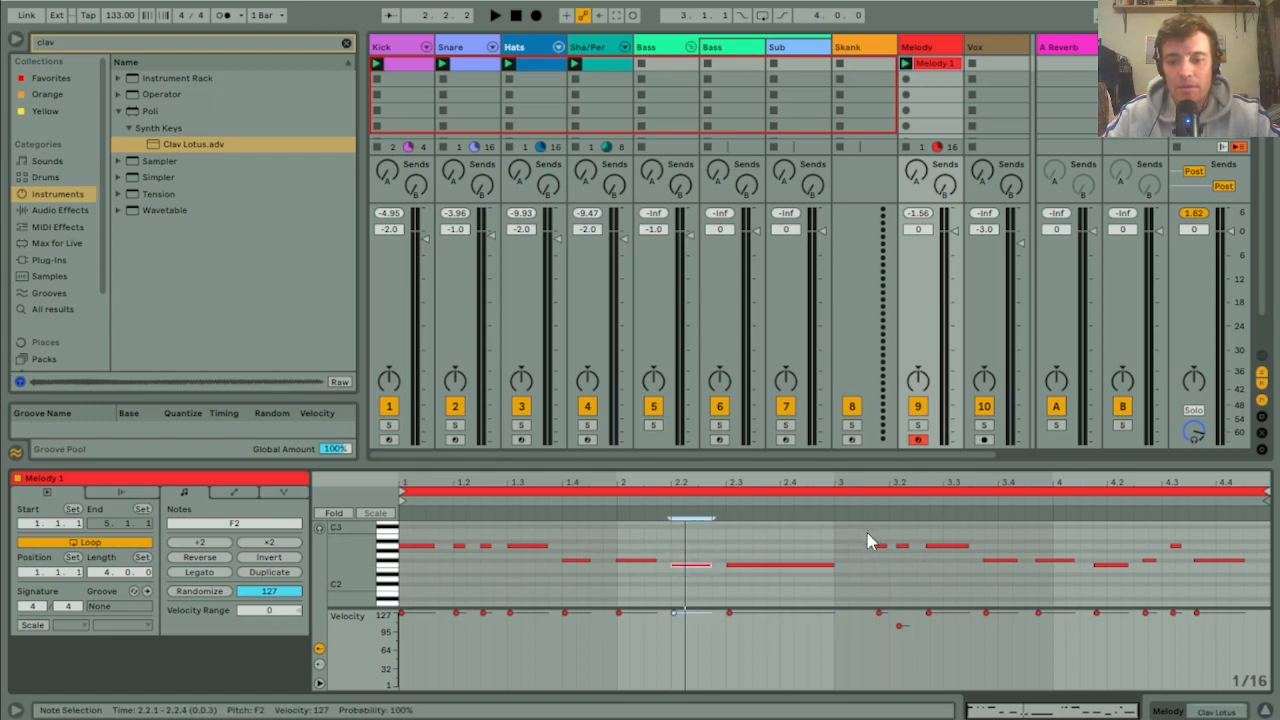
Step: Nudge bar 3's three A2 notes to start on 3.2.1 and the following two F#2 notes to start on 3.4.1
drag(868, 540, 976, 585)
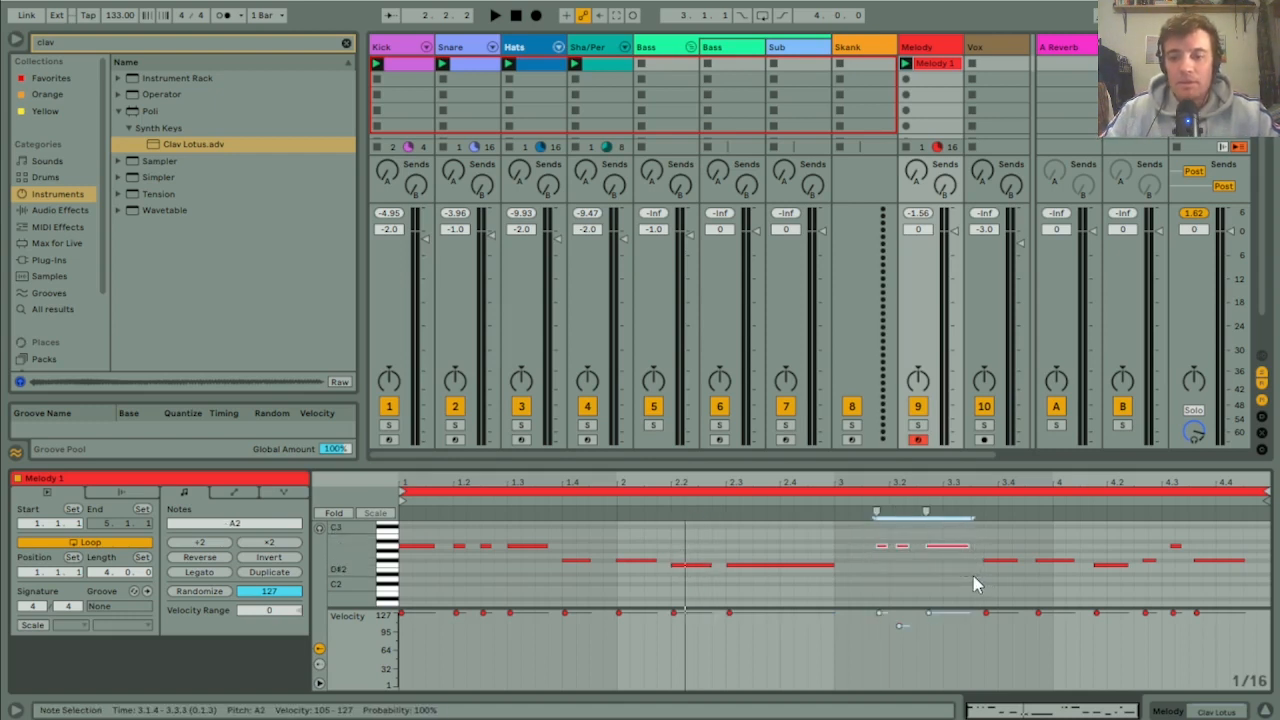
key(Right)
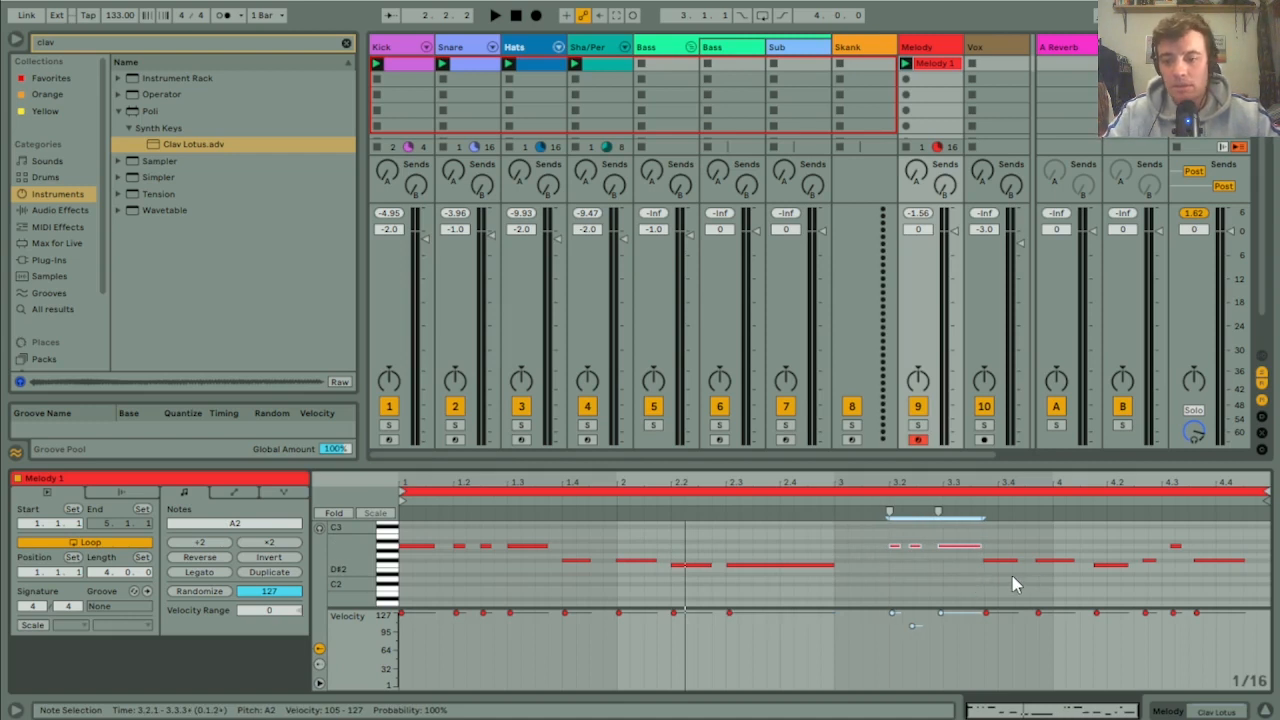
drag(1012, 576, 1057, 564)
key(Right)
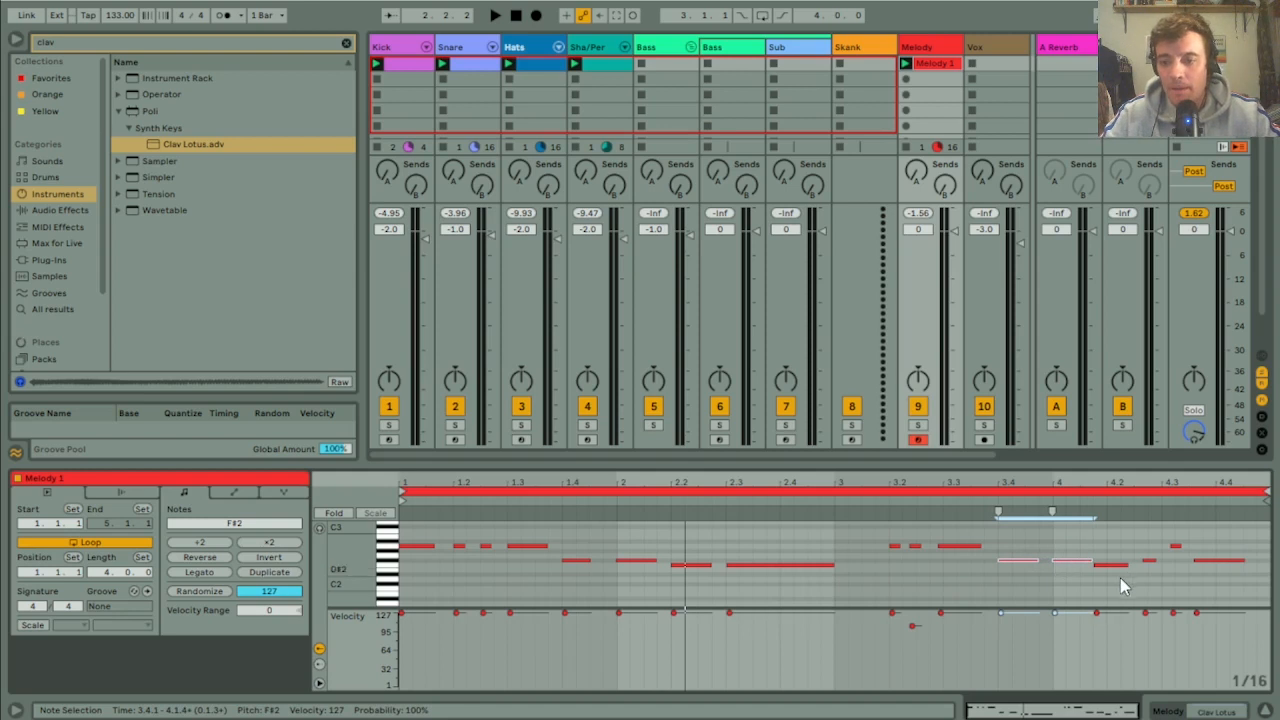
Step: Place bar 4's F2 note on 4.2.1 and nudge the clip's last three notes to start on 4.3.1
drag(1108, 582, 1241, 514)
key(Right)
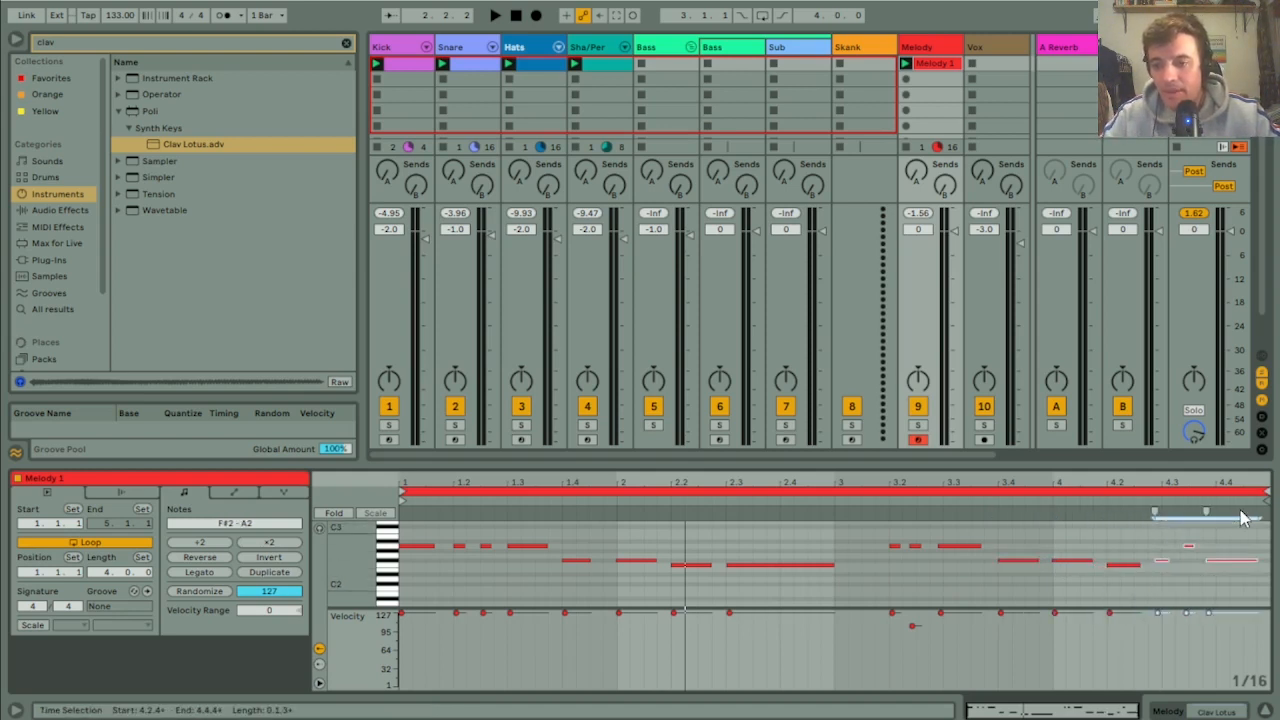
key(Right)
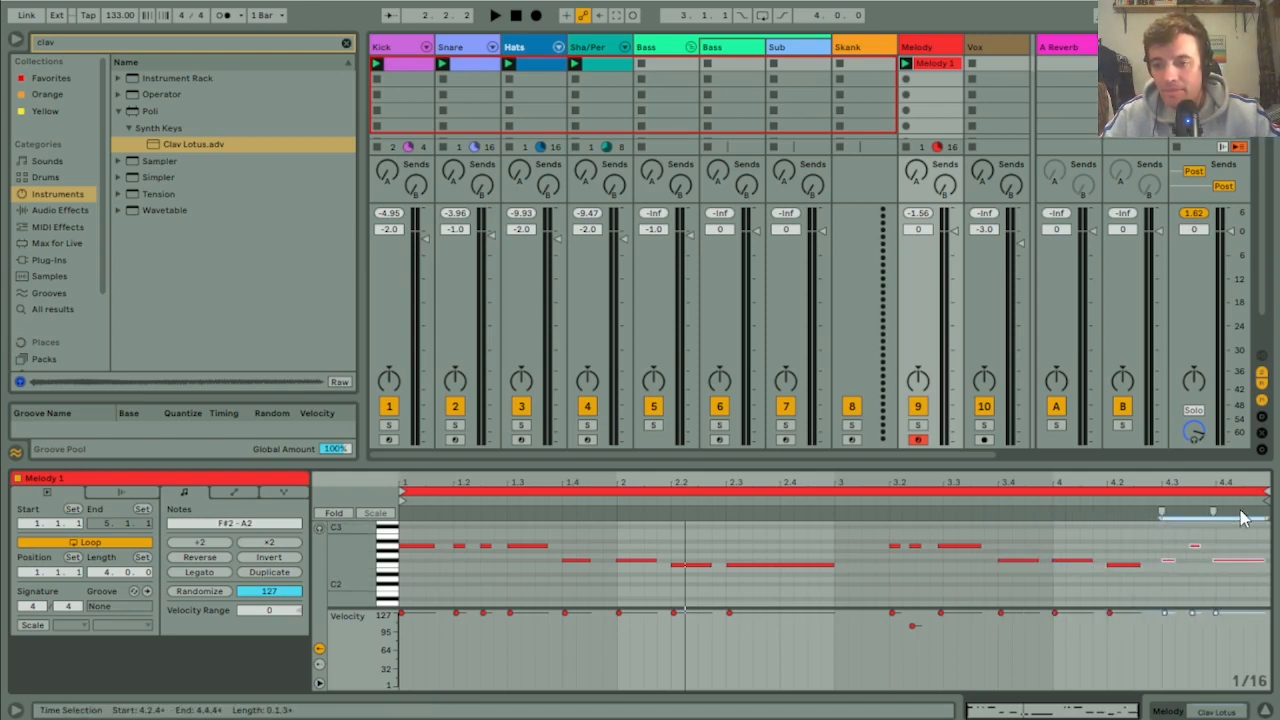
Step: Quantize all notes in the Melody 1 clip, and lower the Melody track's volume to -4.5 dB during playback
click(1214, 561)
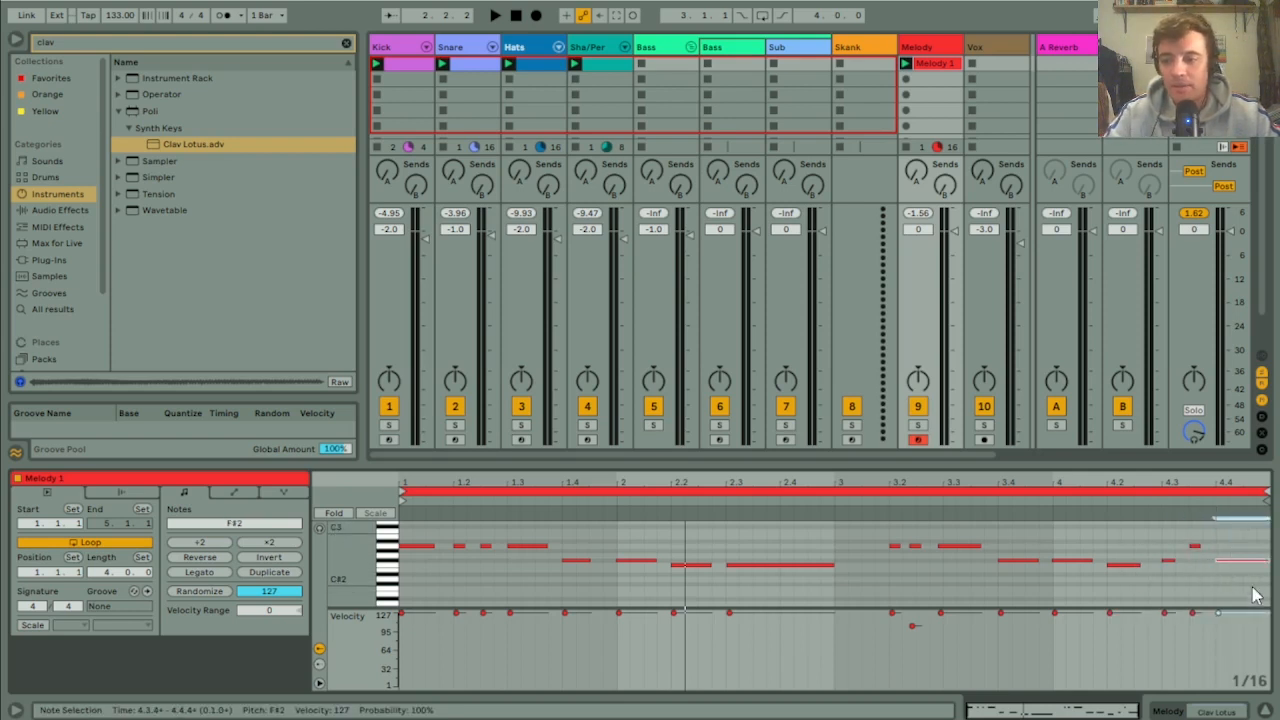
key(ctrl+a)
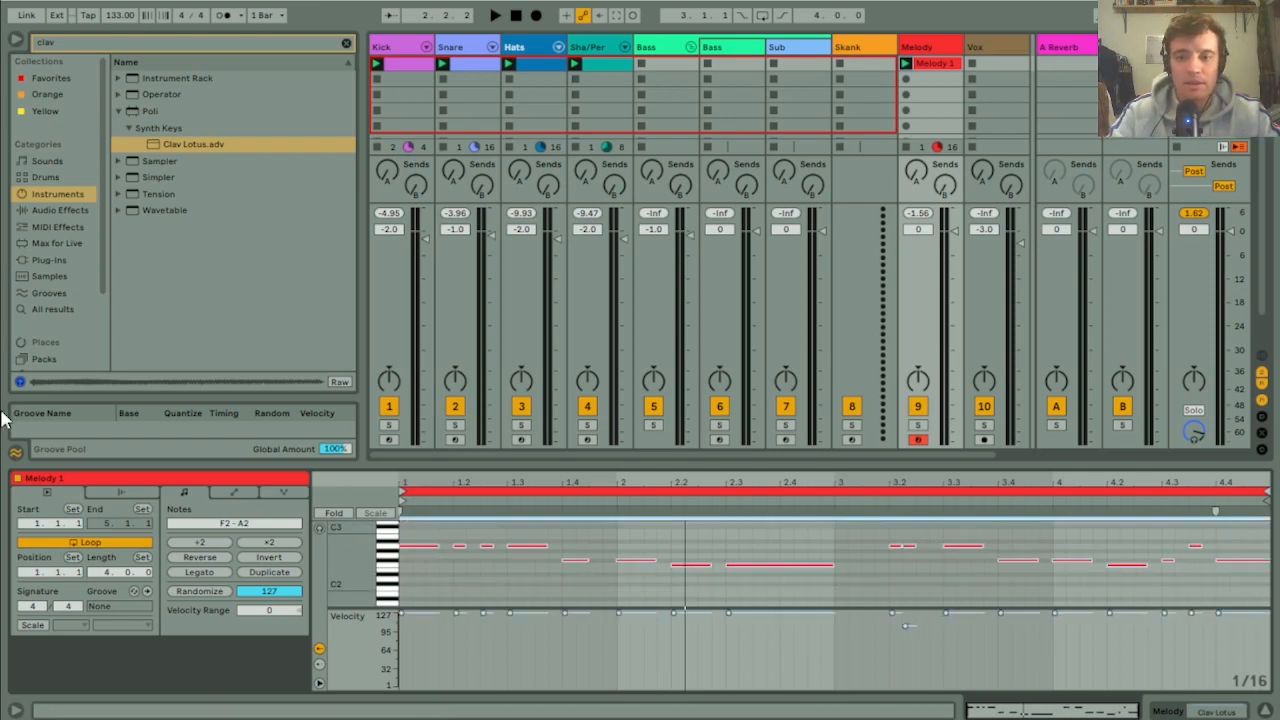
click(492, 16)
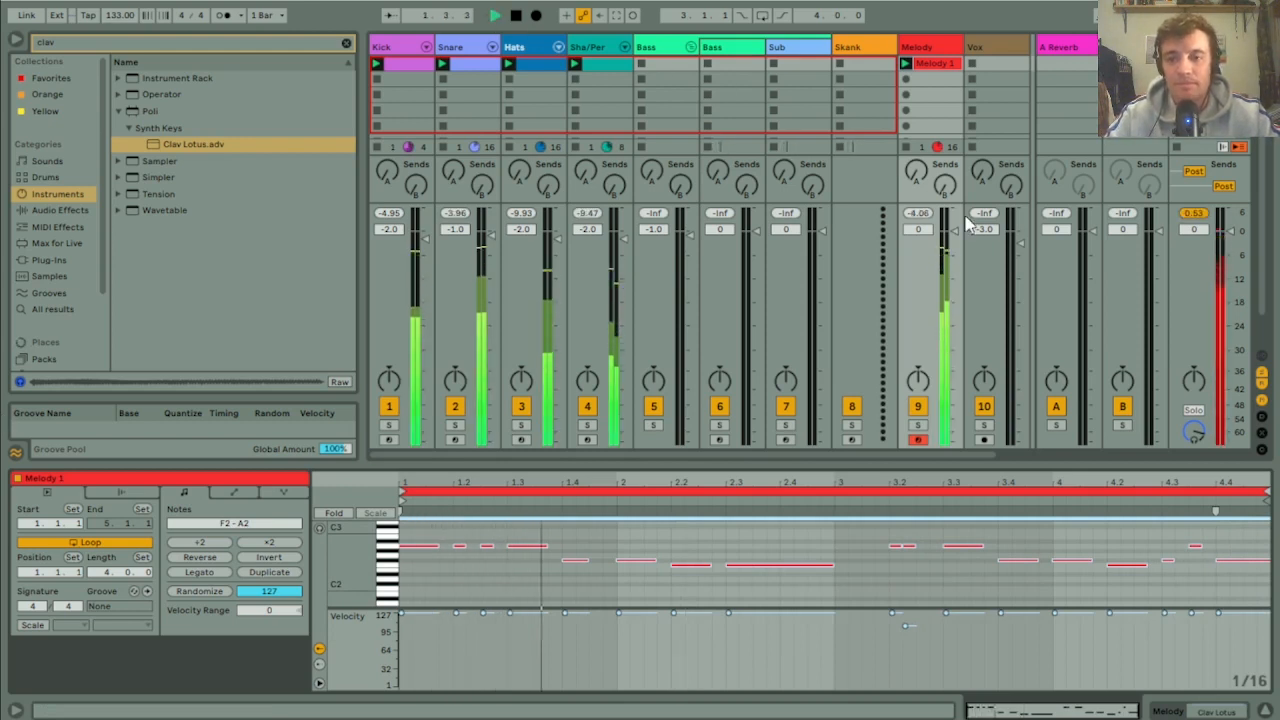
drag(956, 230, 951, 250)
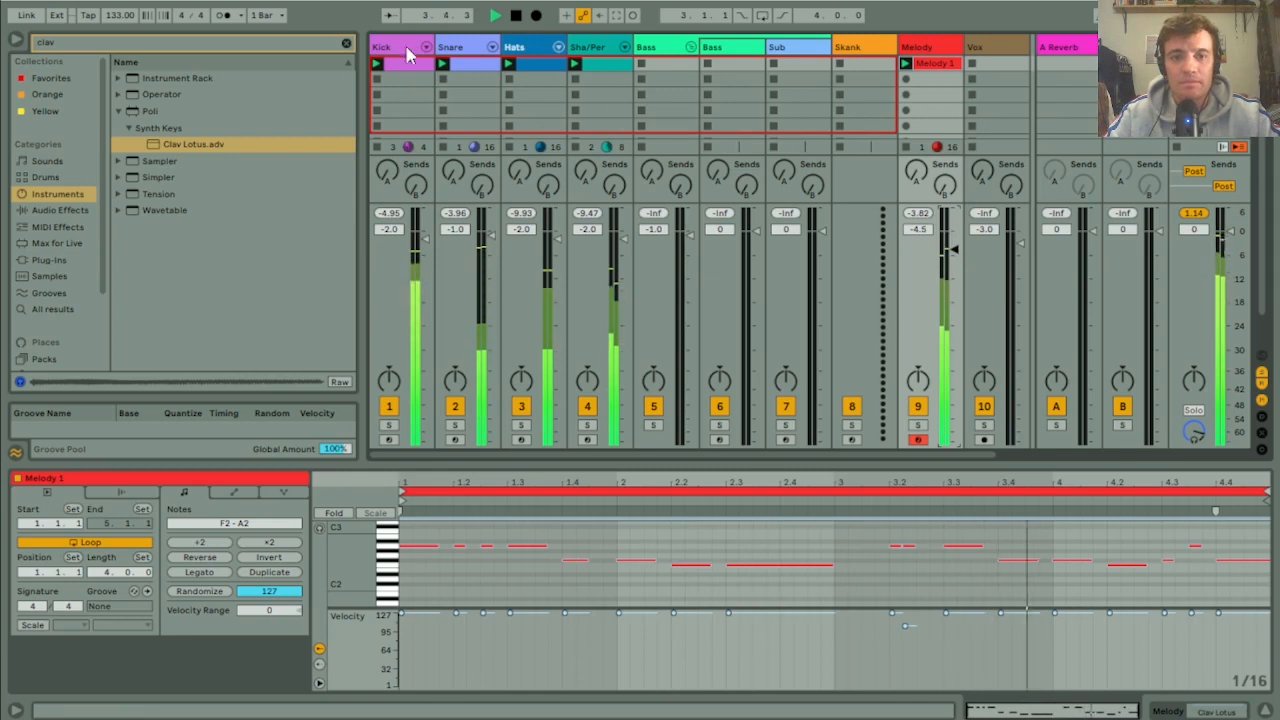
Step: Move bar 3's second A2 note later so that it starts on 3.2.3
click(925, 540)
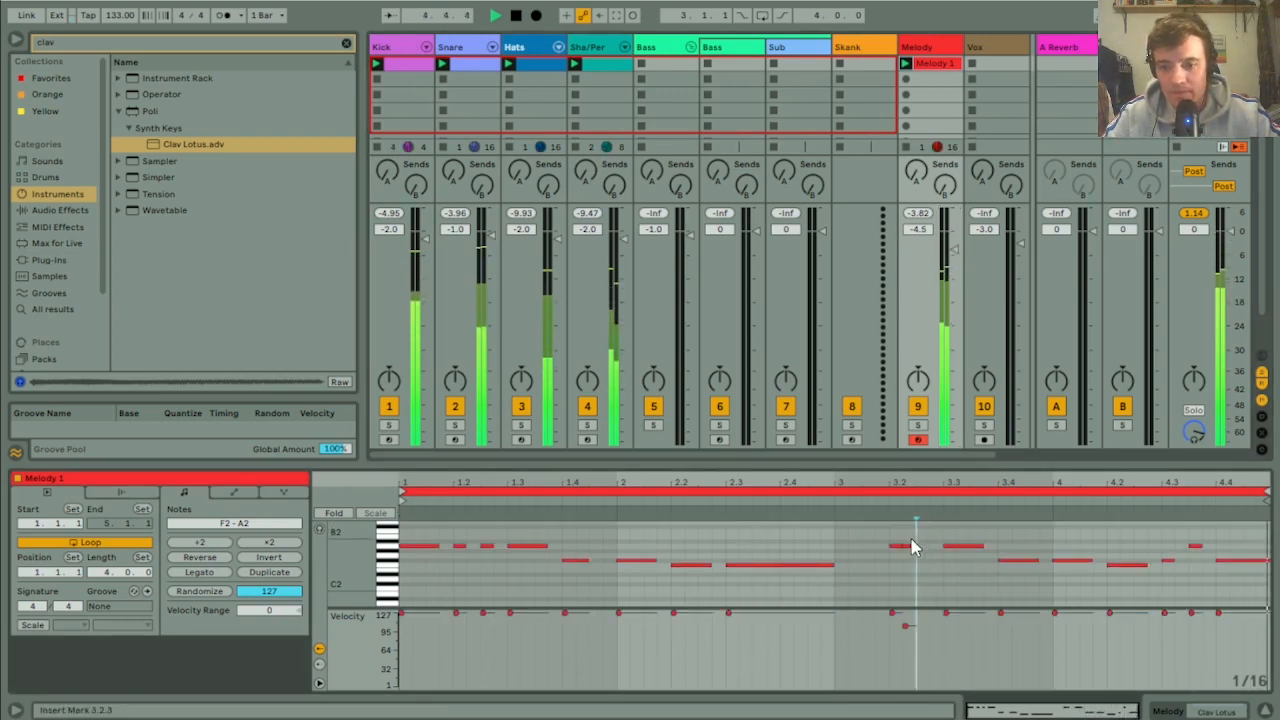
click(911, 546)
key(Right)
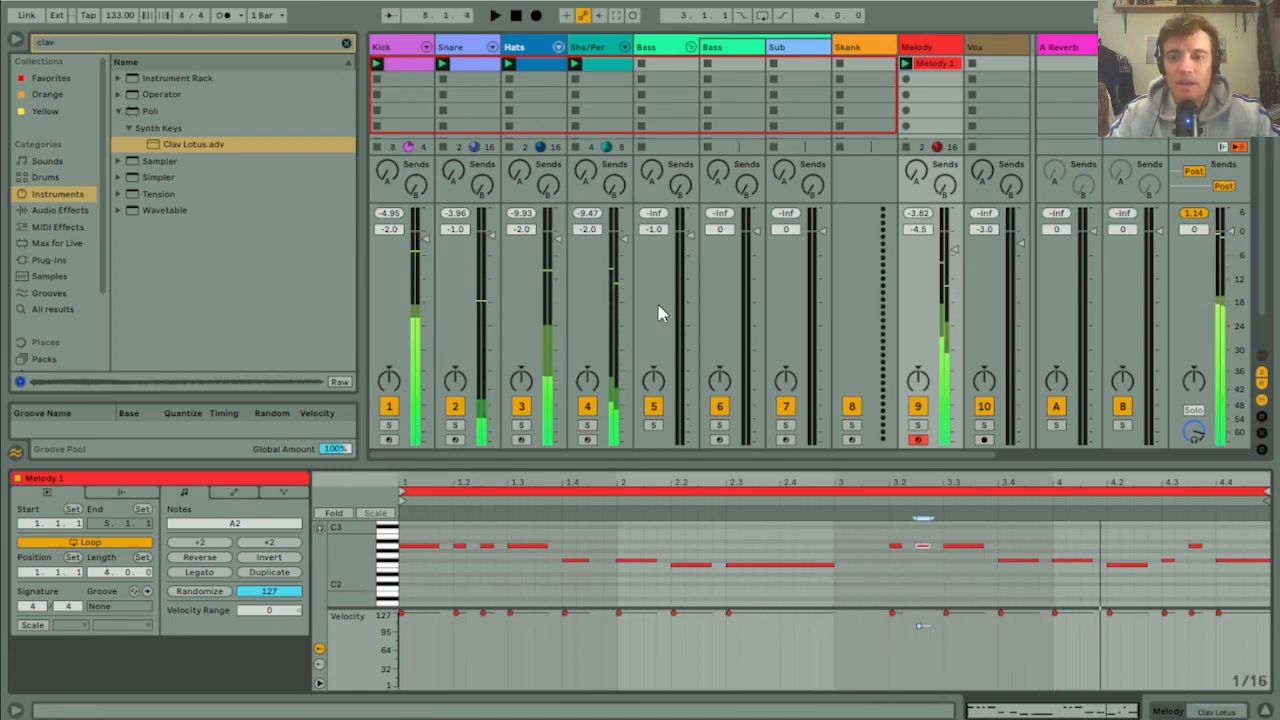
Step: Audition Operator's Synth Keys clav presets, including Claverb, Sticky Clavinette and Syn Clav Bass
click(121, 112)
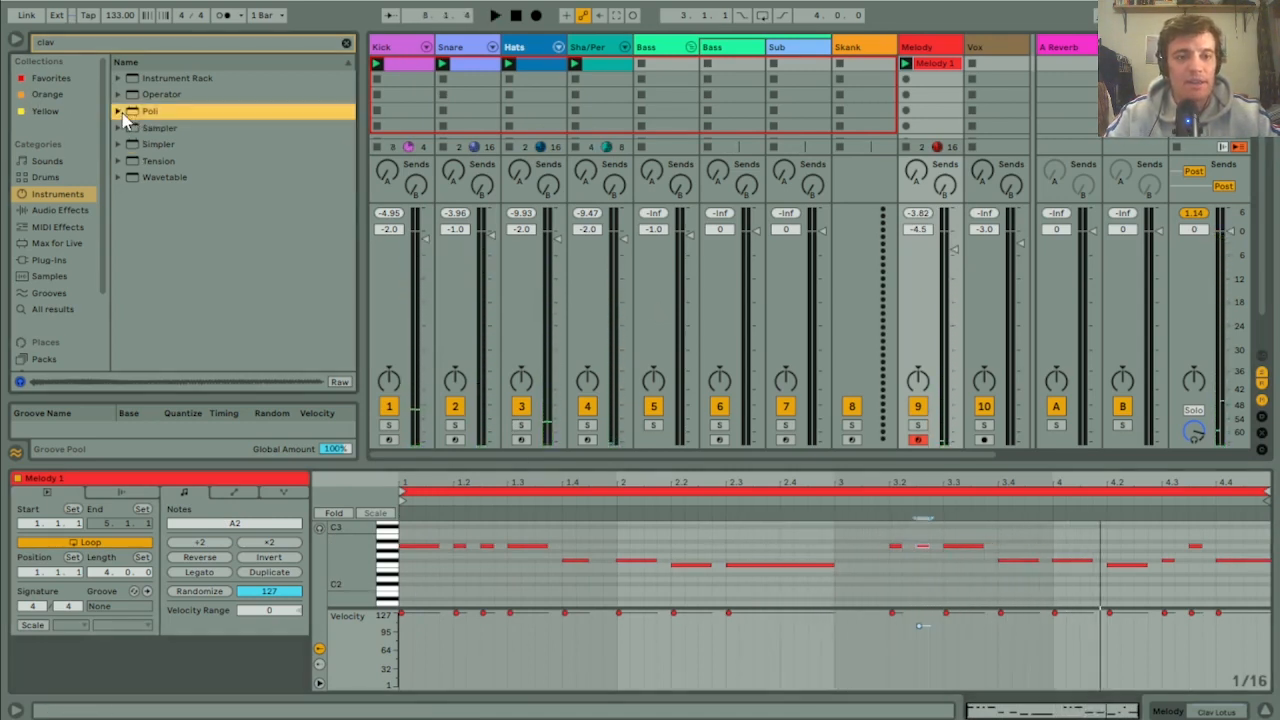
click(118, 95)
click(128, 129)
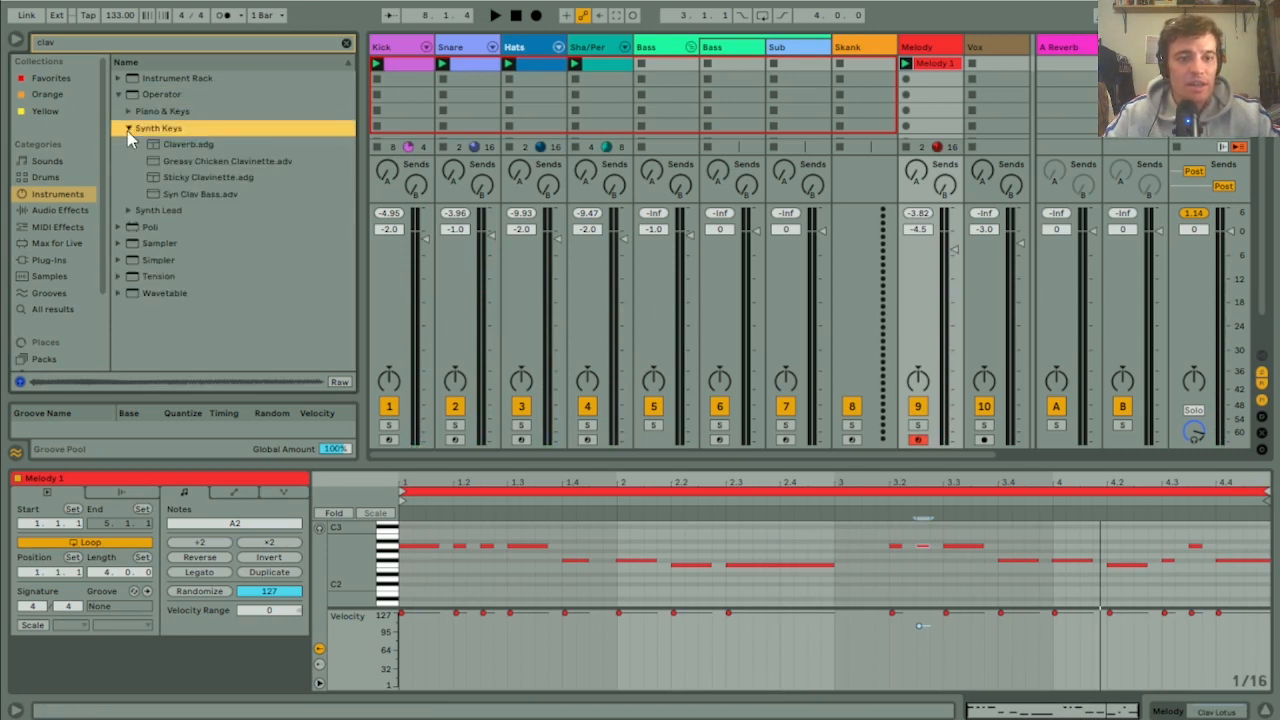
click(184, 146)
click(195, 178)
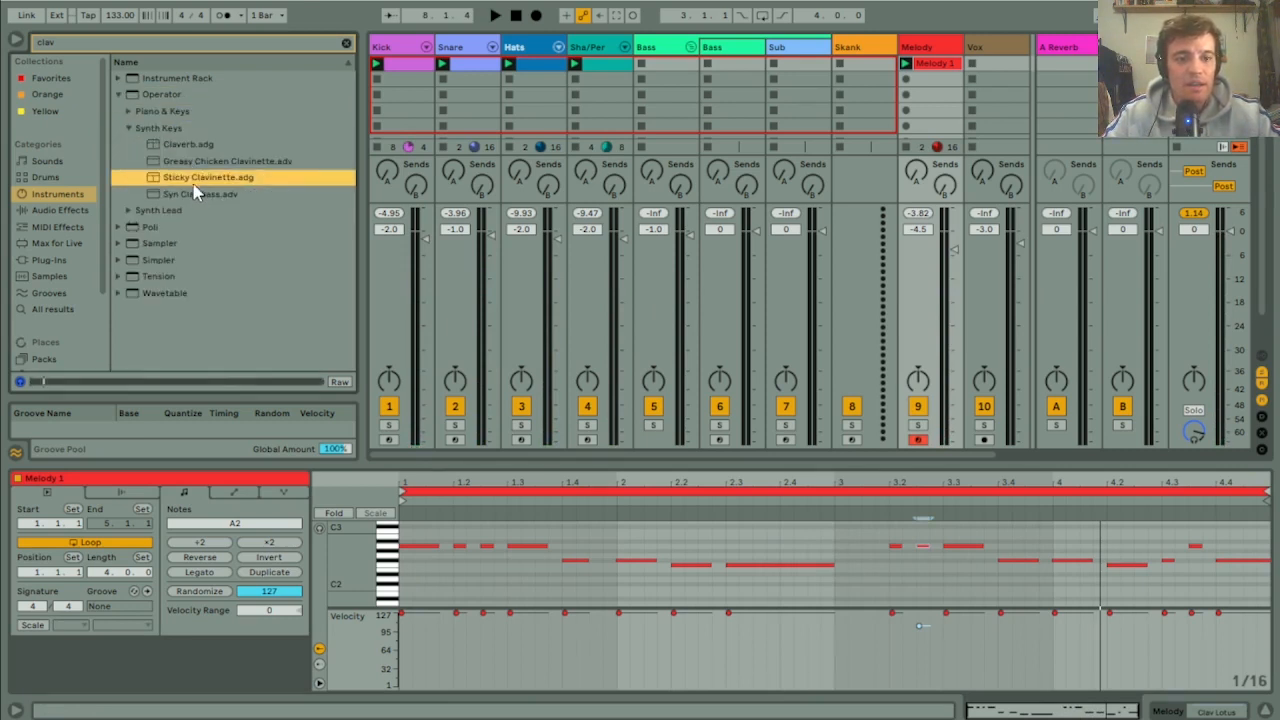
click(197, 196)
click(174, 132)
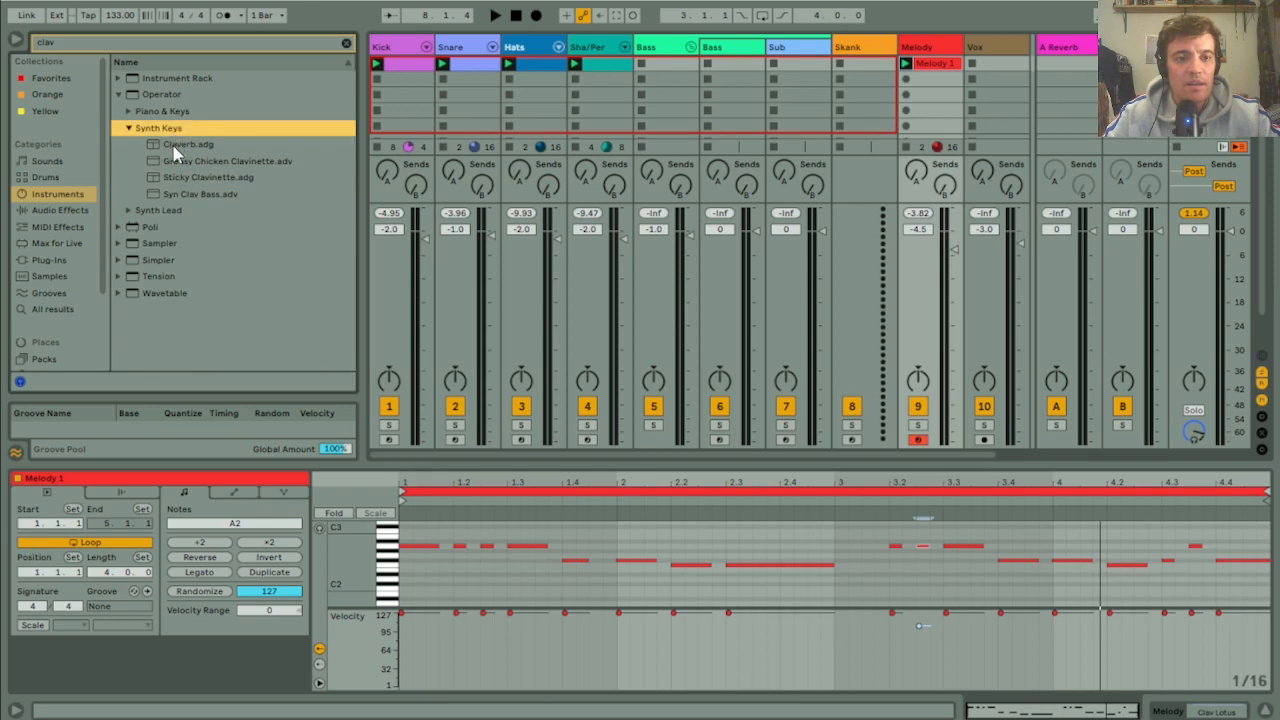
click(173, 145)
click(129, 129)
click(118, 95)
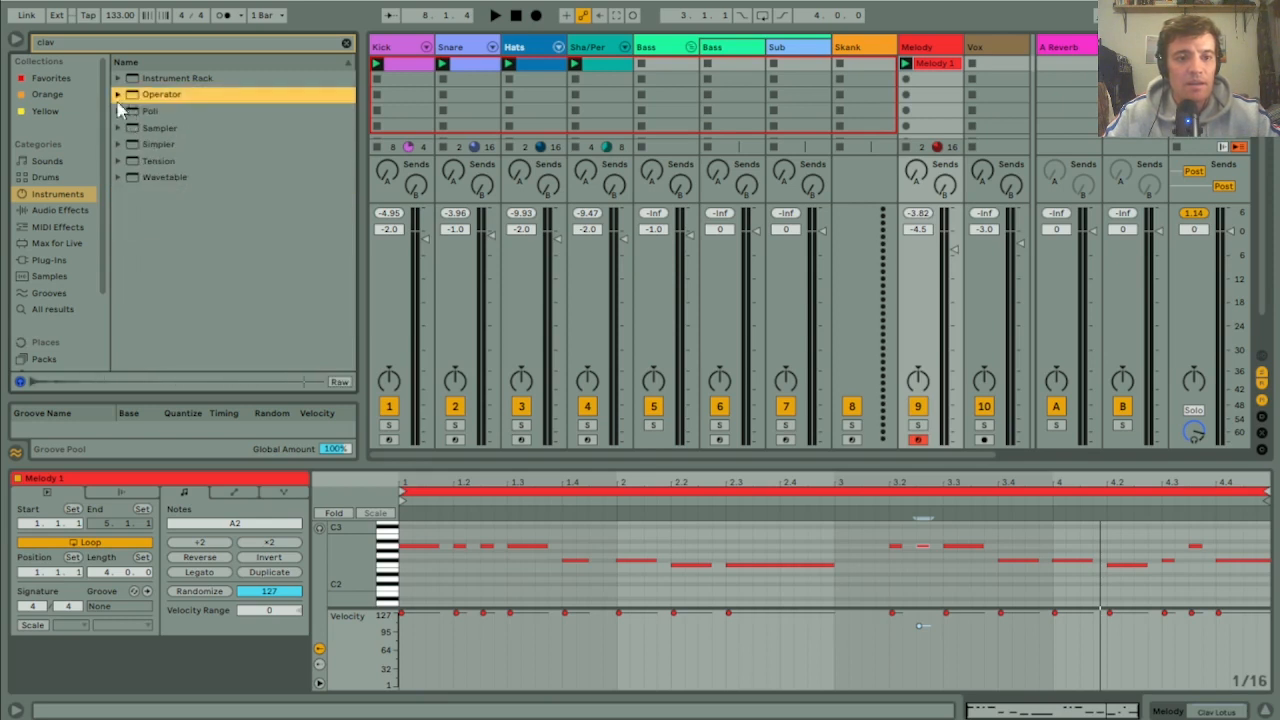
Step: Audition the Instrument Rack's Synth Lead clav presets, Funky Wah Clav and Melbourne Clav
click(119, 78)
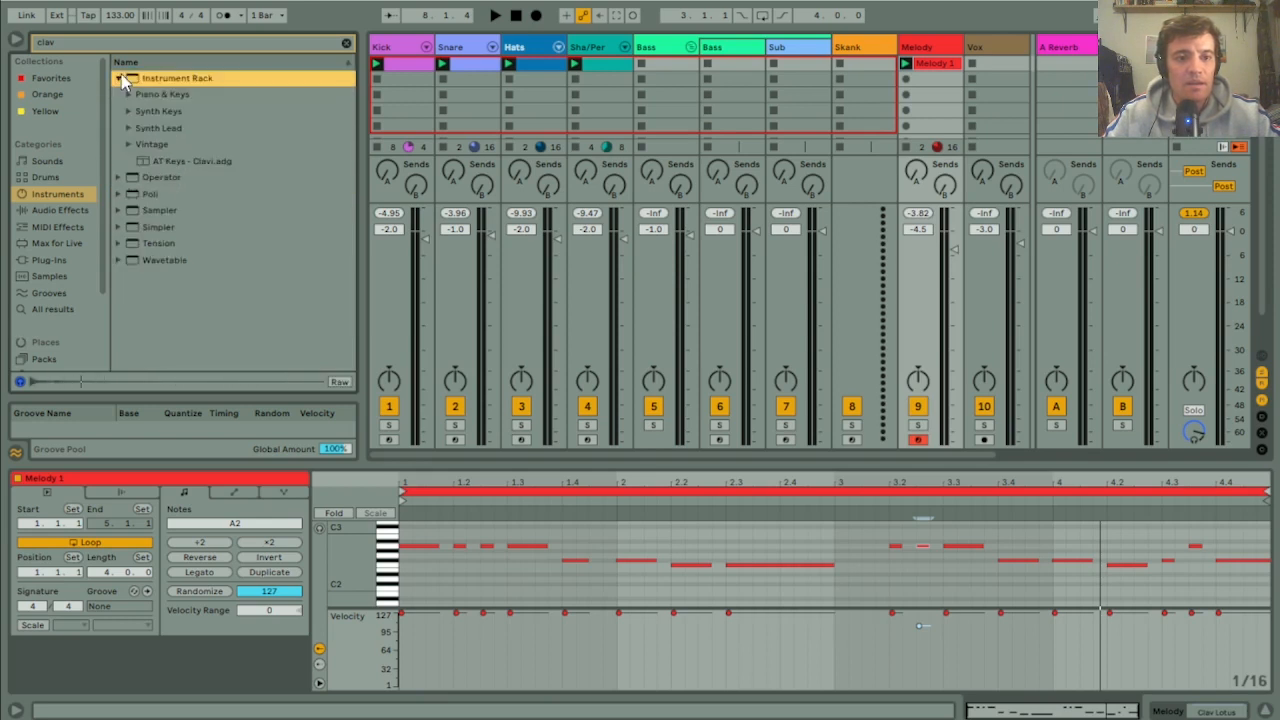
click(129, 128)
click(167, 147)
click(184, 161)
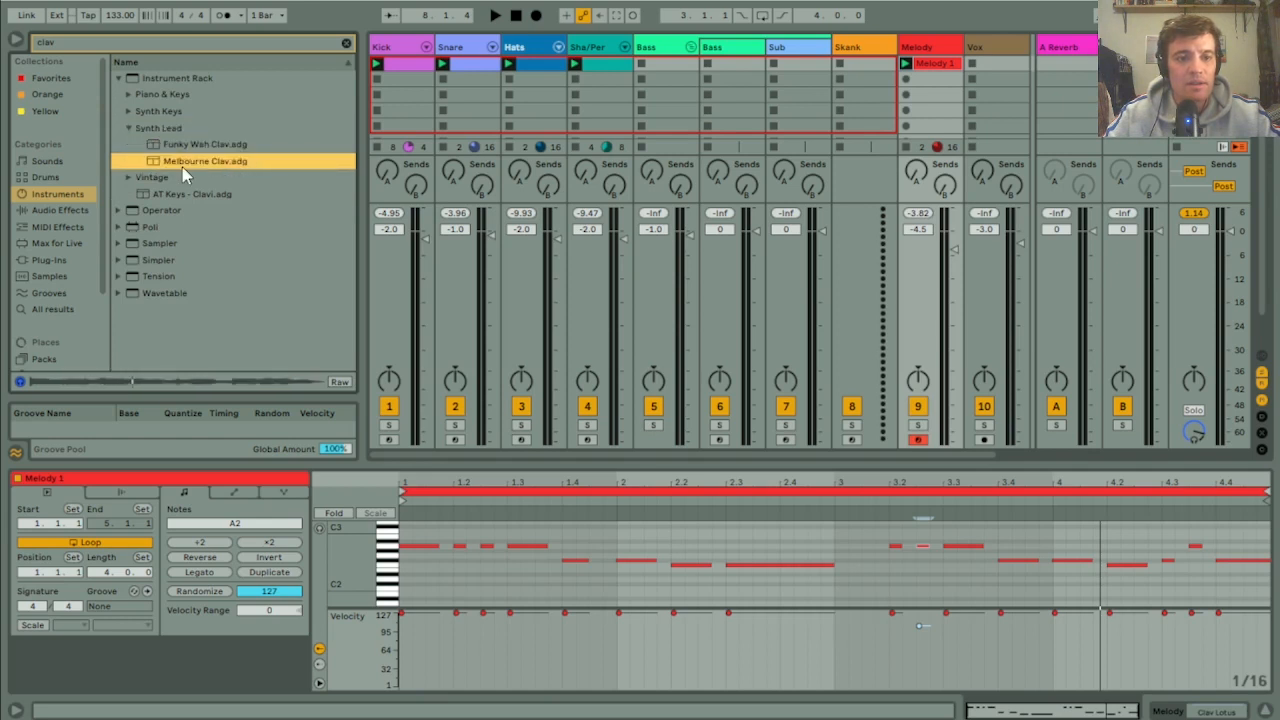
click(183, 147)
click(129, 128)
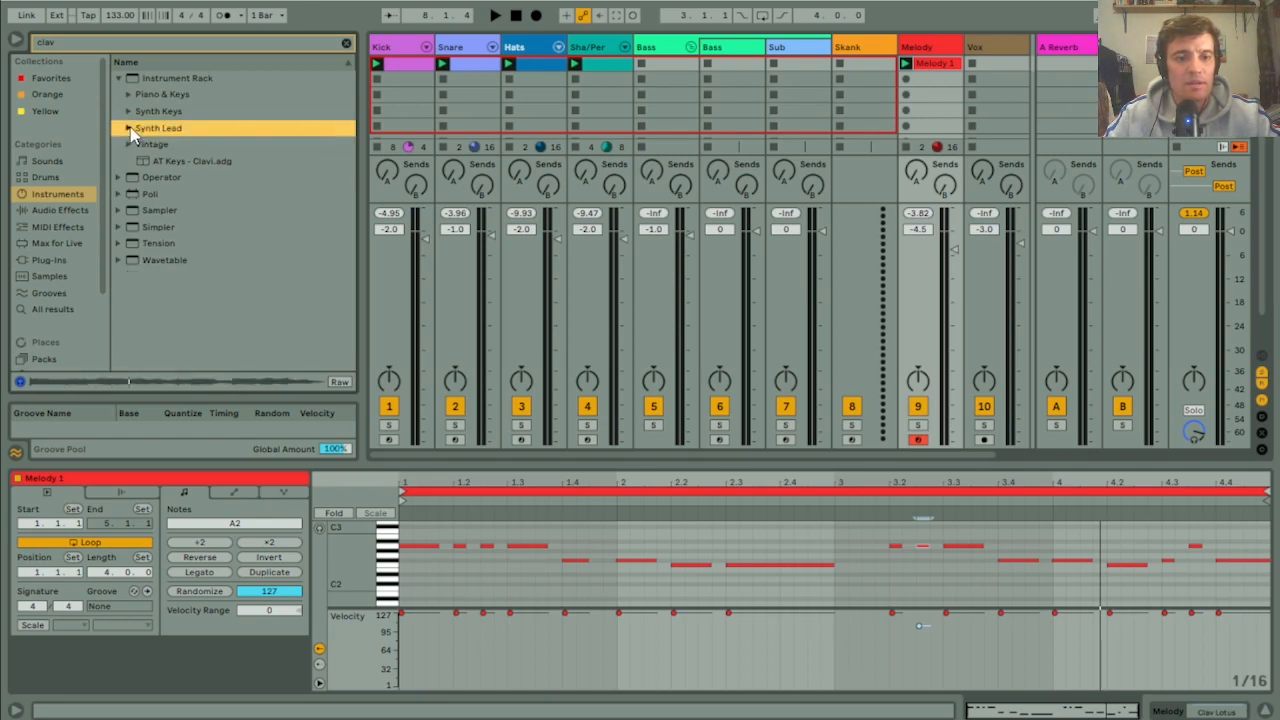
Step: Audition the Instrument Rack's Vintage clav presets, load Crumar Clavichord onto the Melody track and start playback
click(130, 145)
click(188, 180)
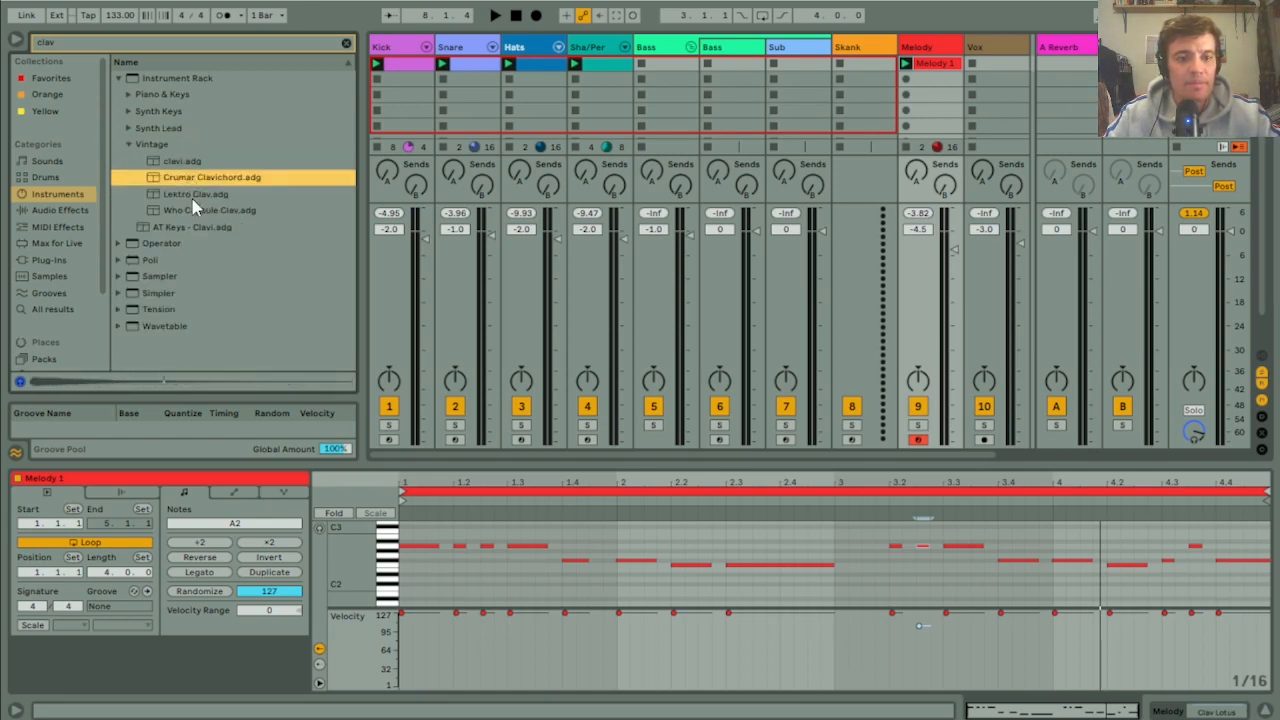
click(195, 198)
click(192, 180)
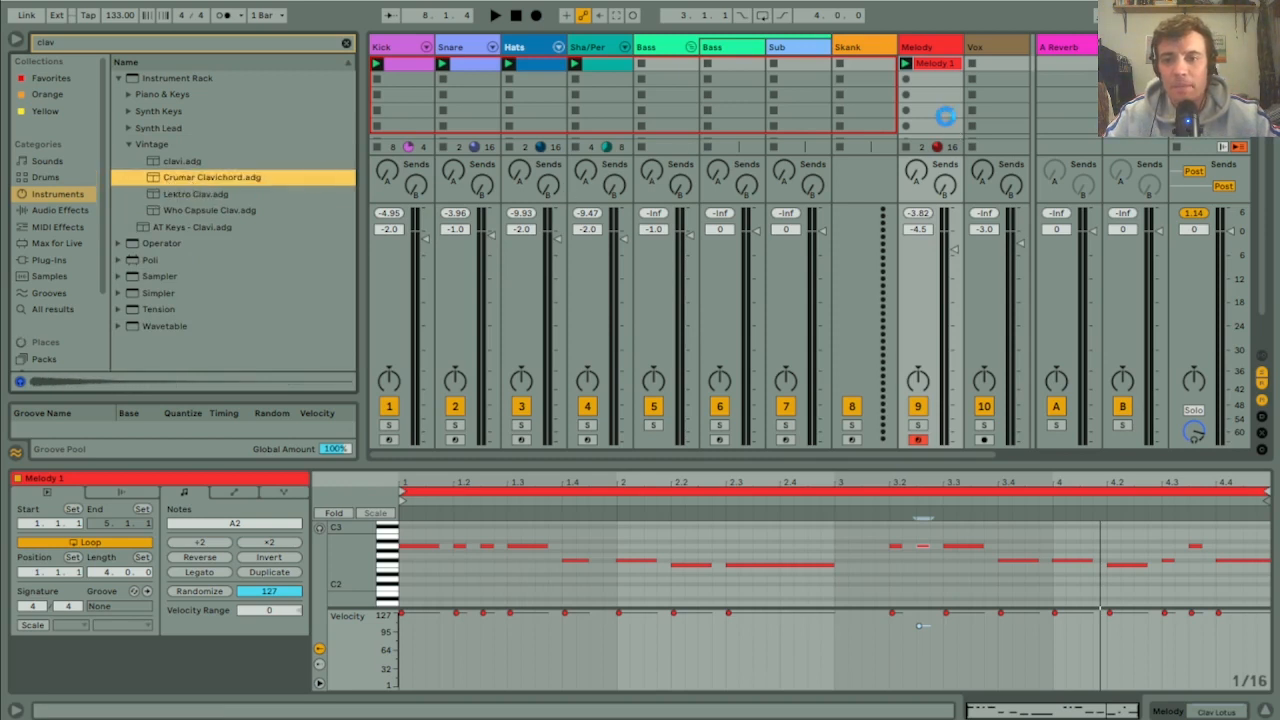
key(space)
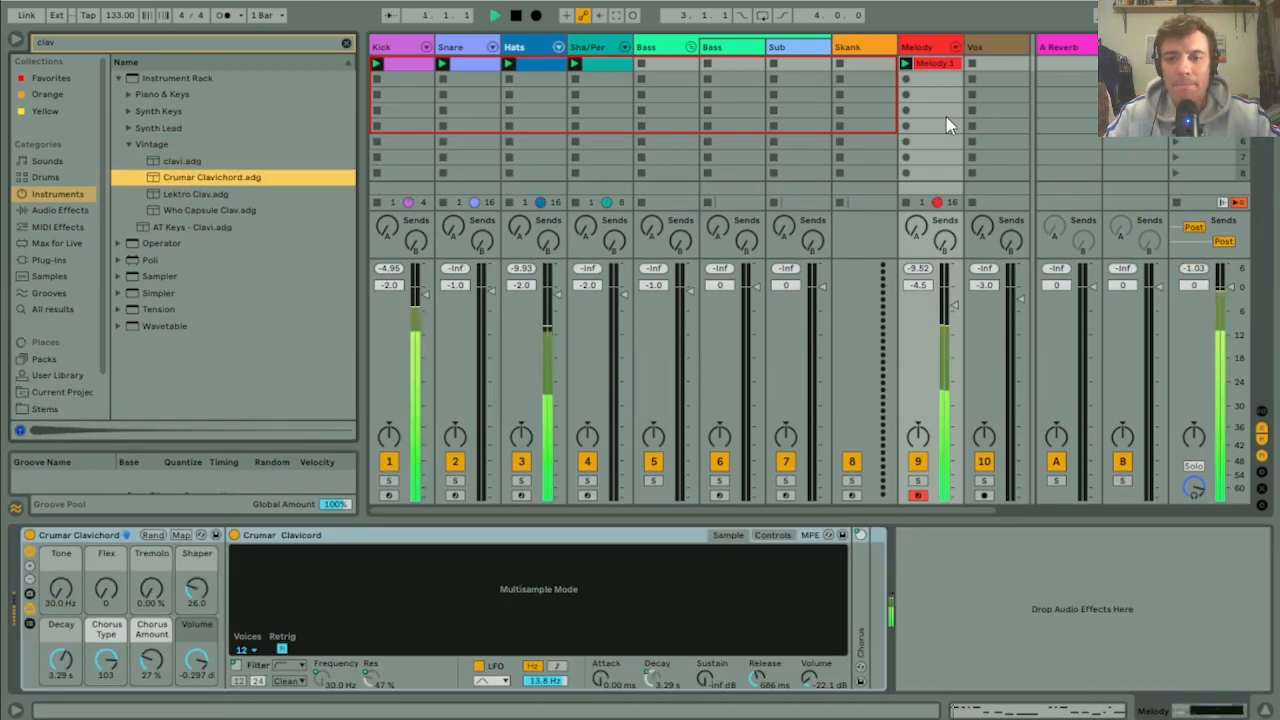
Step: Transpose all Melody 1 notes down an octave to F1–A1 and set the Melody track's volume to -3.5 dB
double_click(942, 65)
click(430, 594)
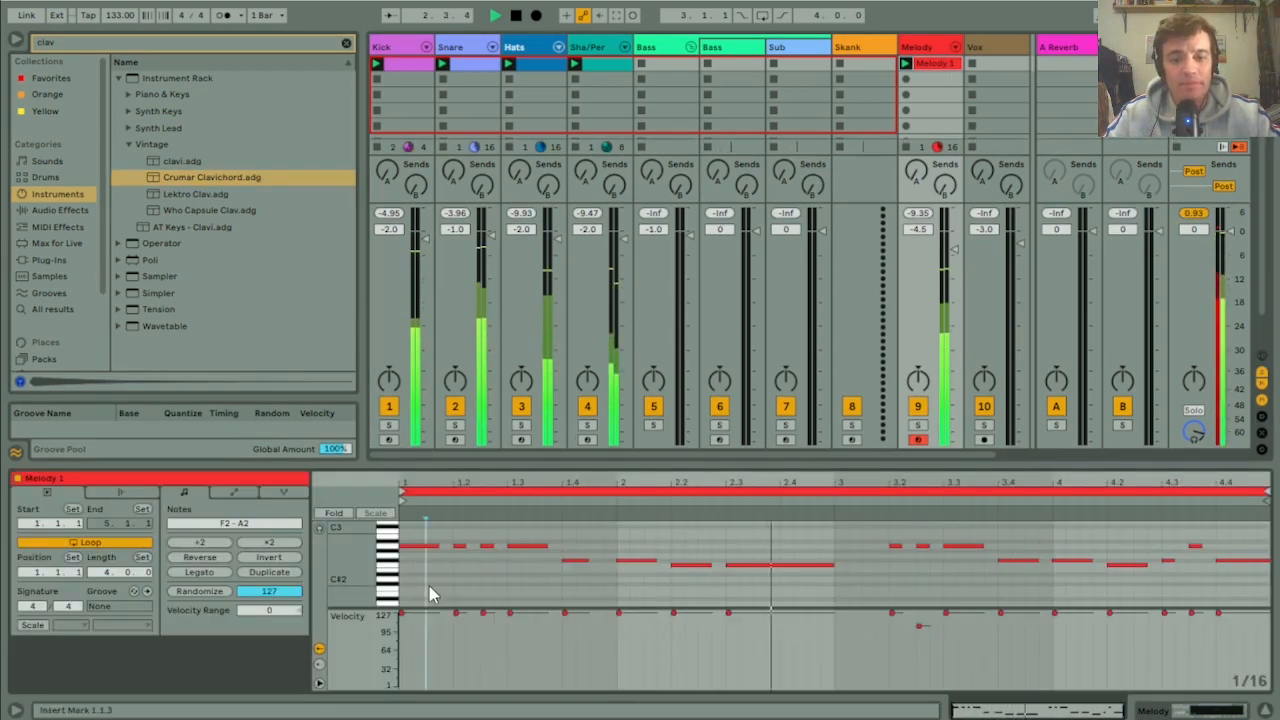
key(ctrl+a)
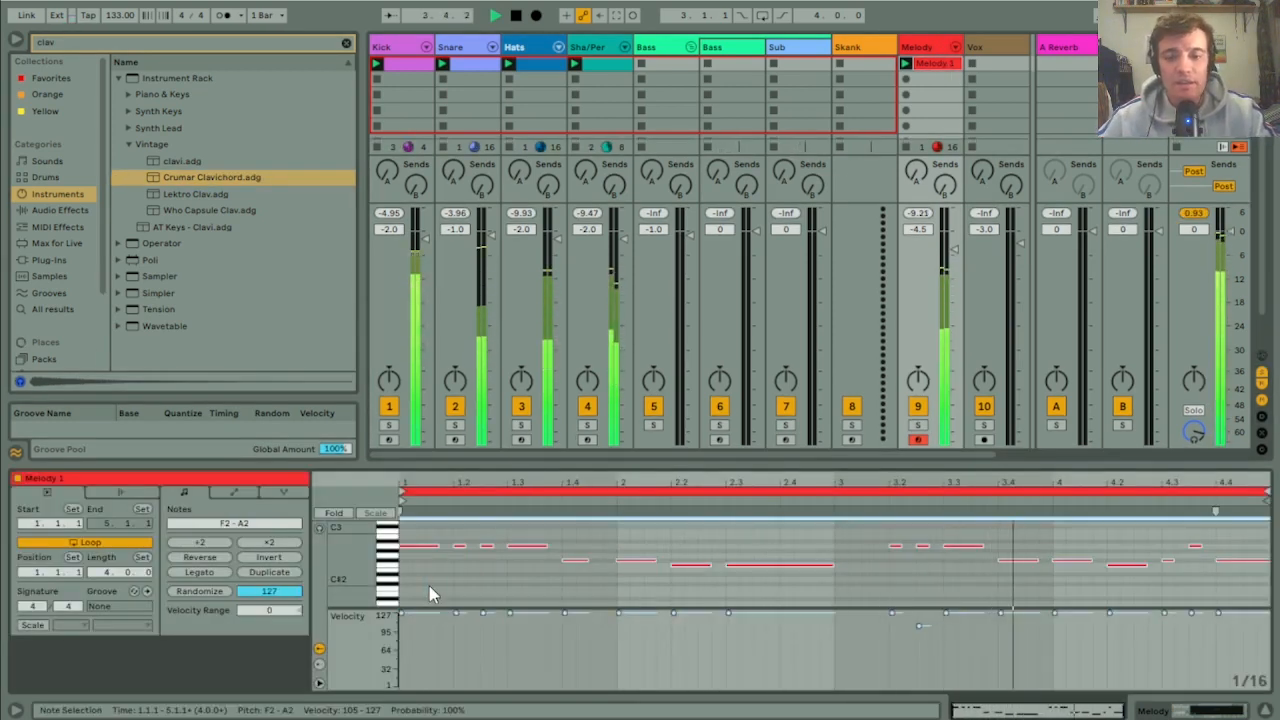
key(shift+Down)
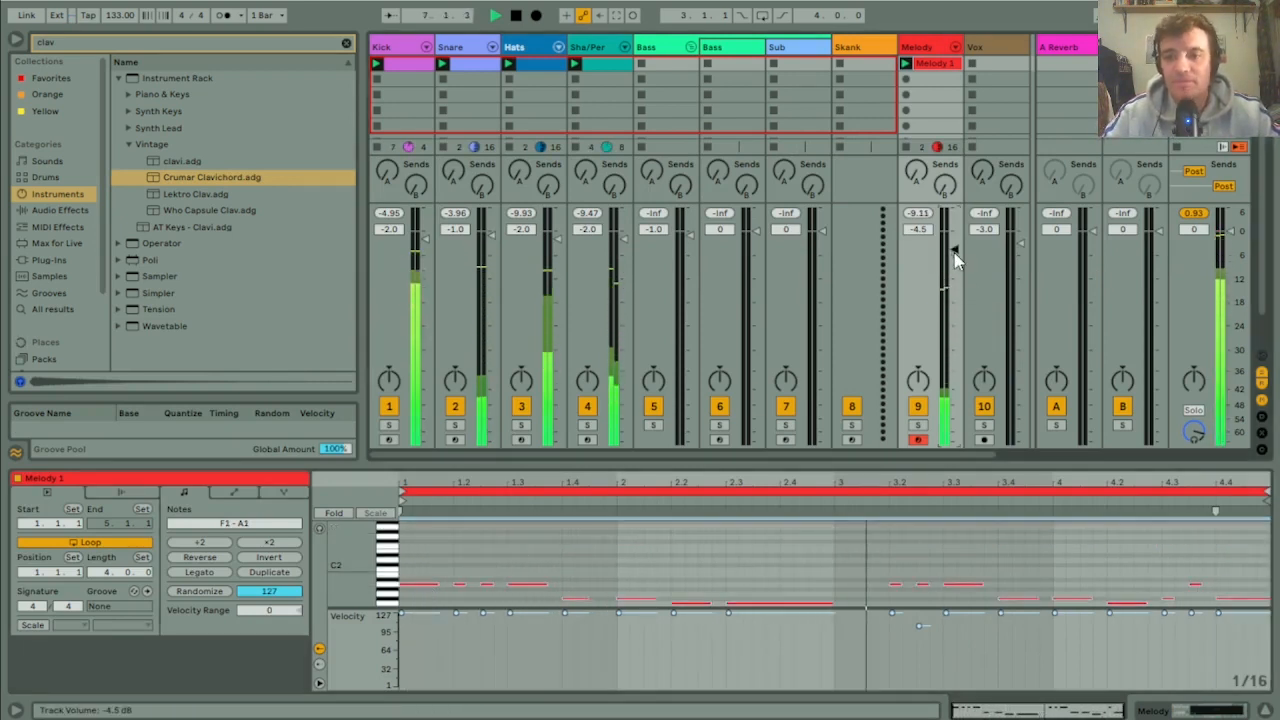
scroll(954, 253, up, 2)
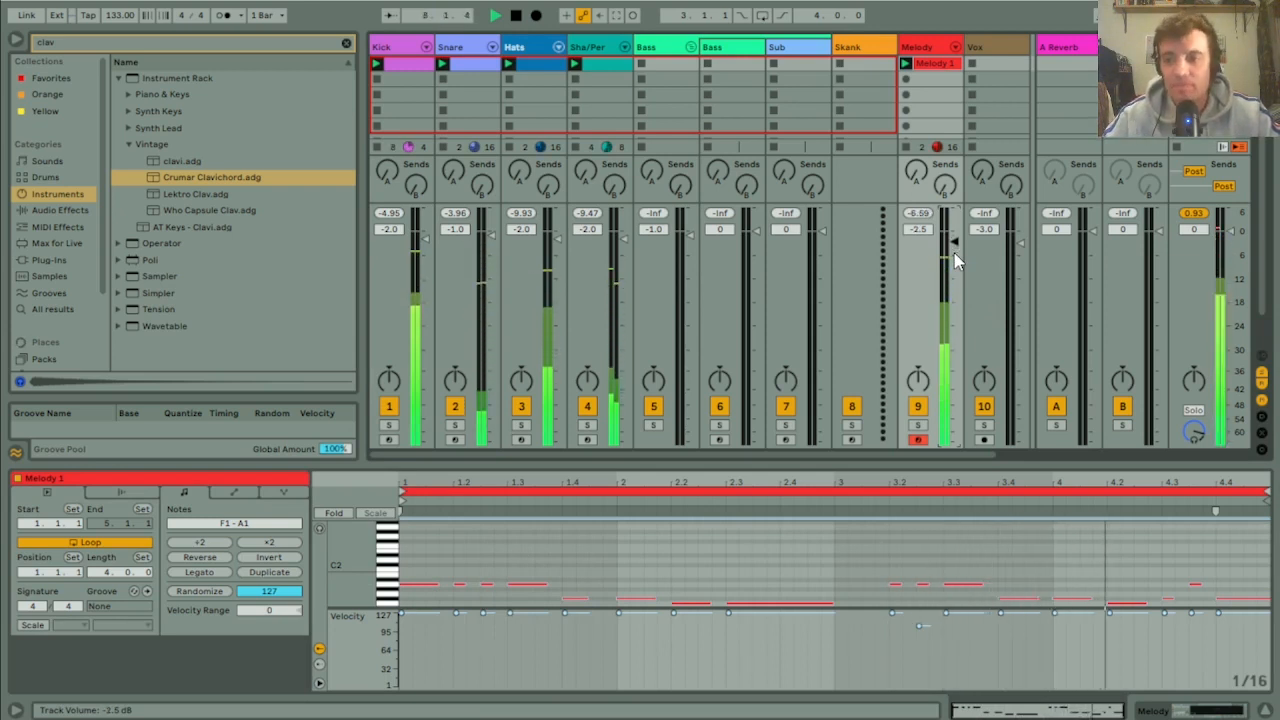
scroll(954, 255, down, 1)
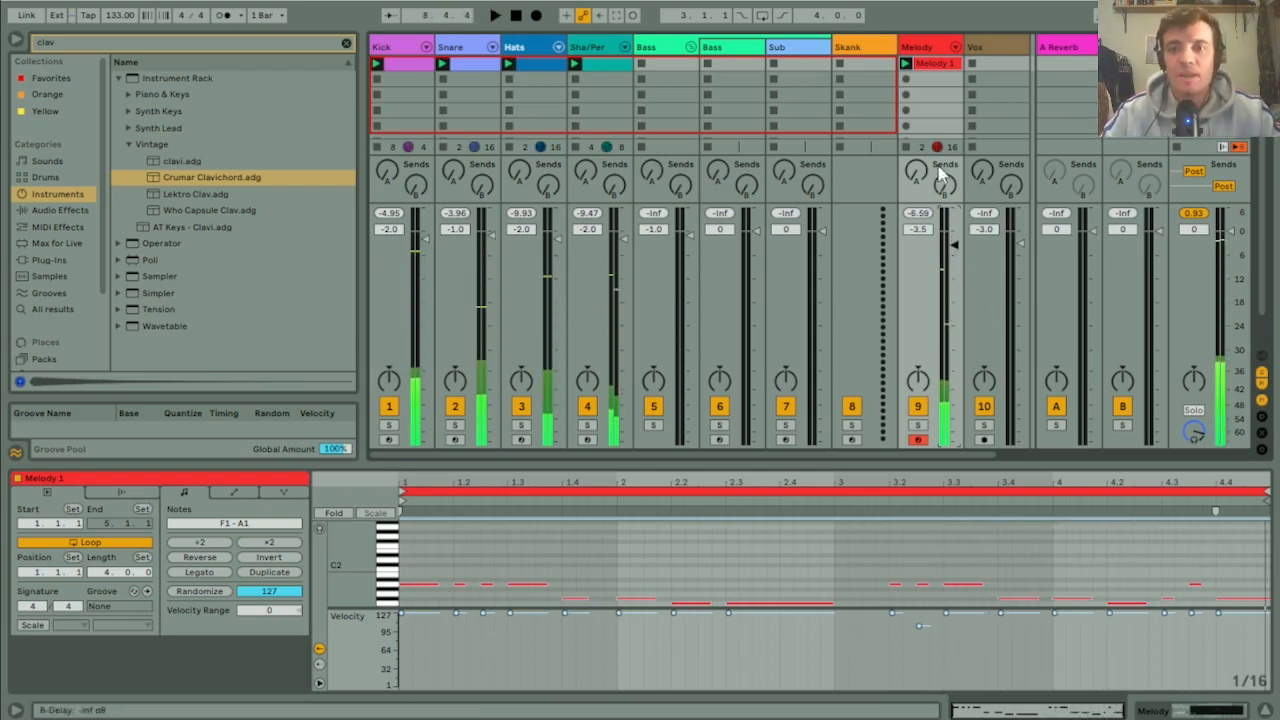
Step: Copy the Melody 1 clip into the Sub track's first slot and display the Sub track's Operator device
click(939, 66)
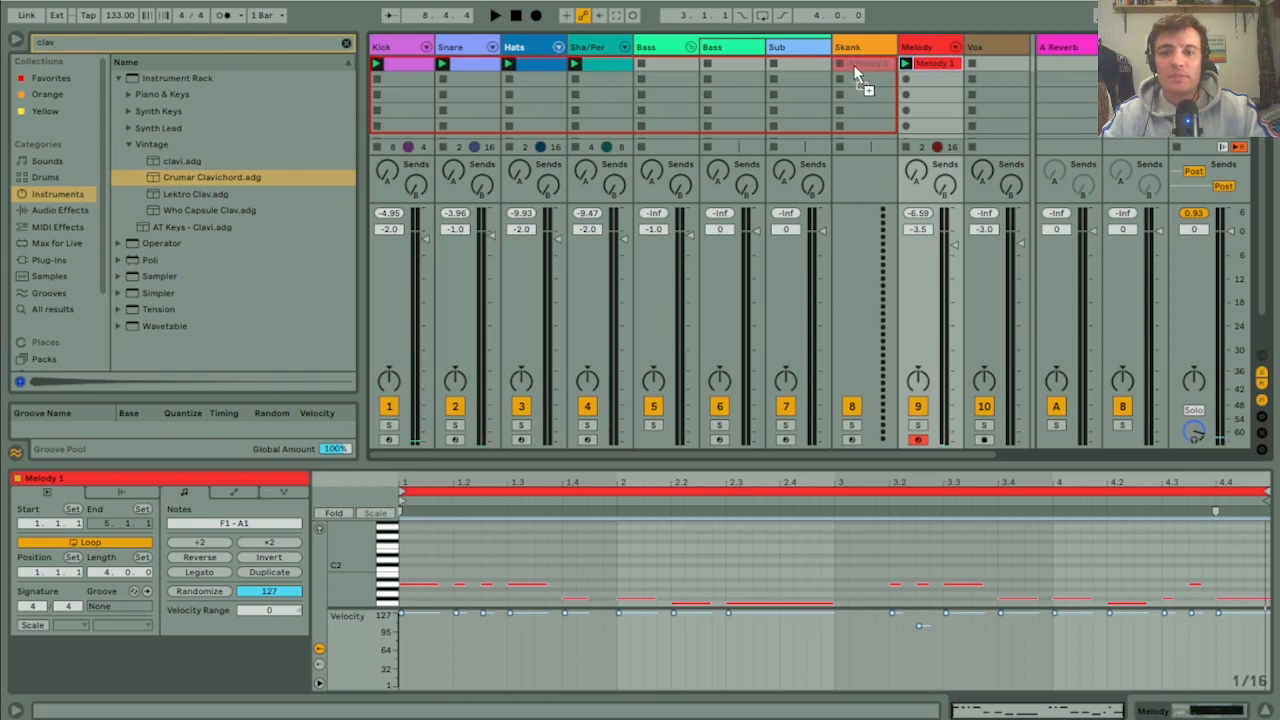
drag(854, 65, 816, 68)
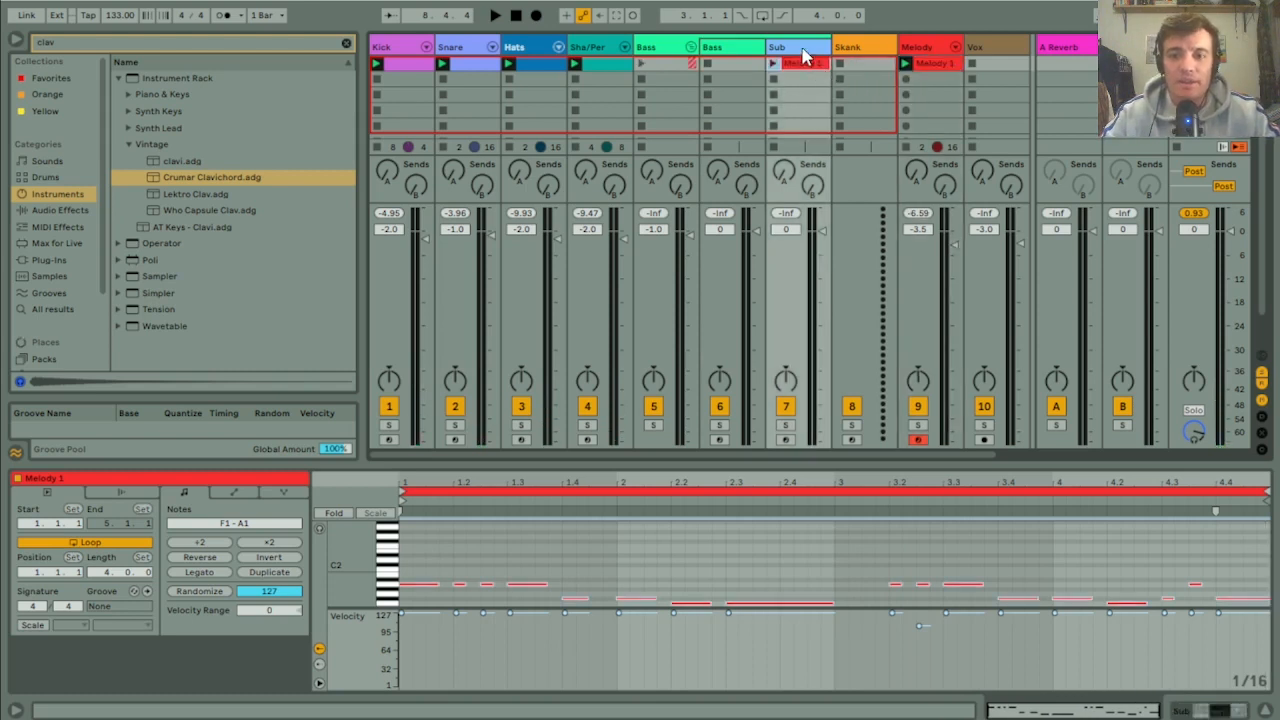
double_click(802, 50)
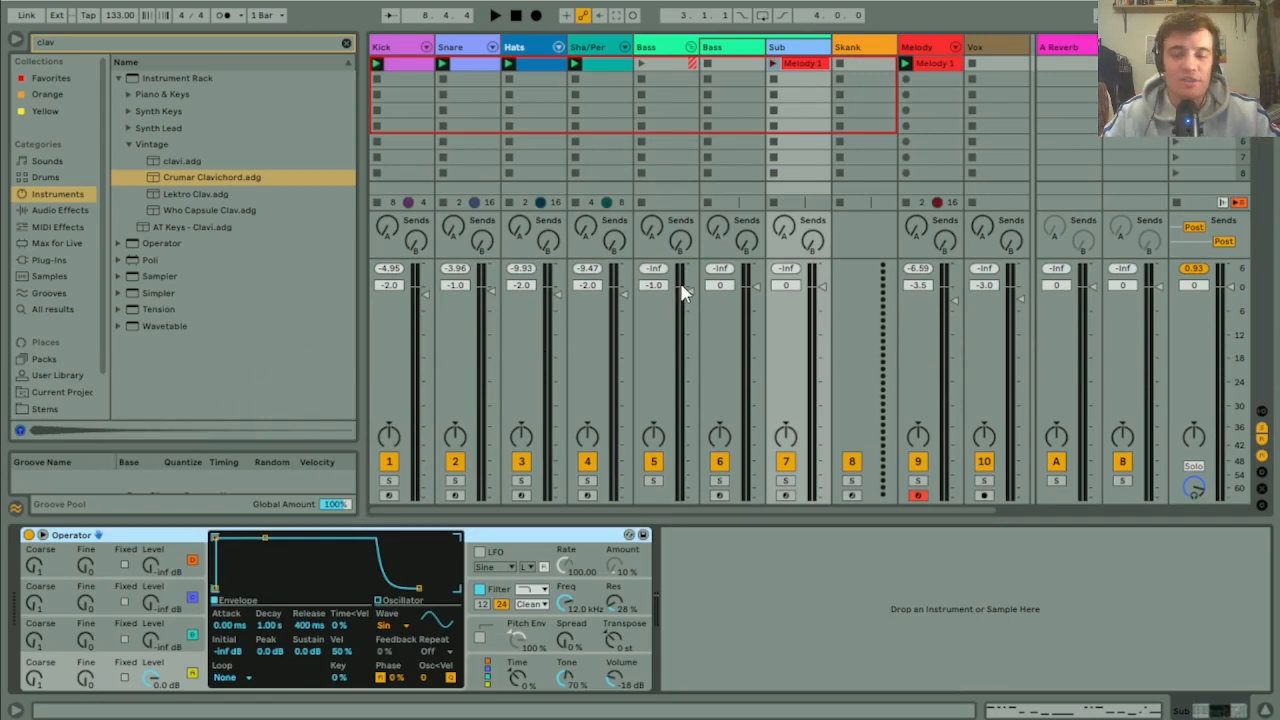
Step: Solo the Sub and Melody tracks, launch the copied Sub clip and transpose all its notes down to F0–A0
click(787, 482)
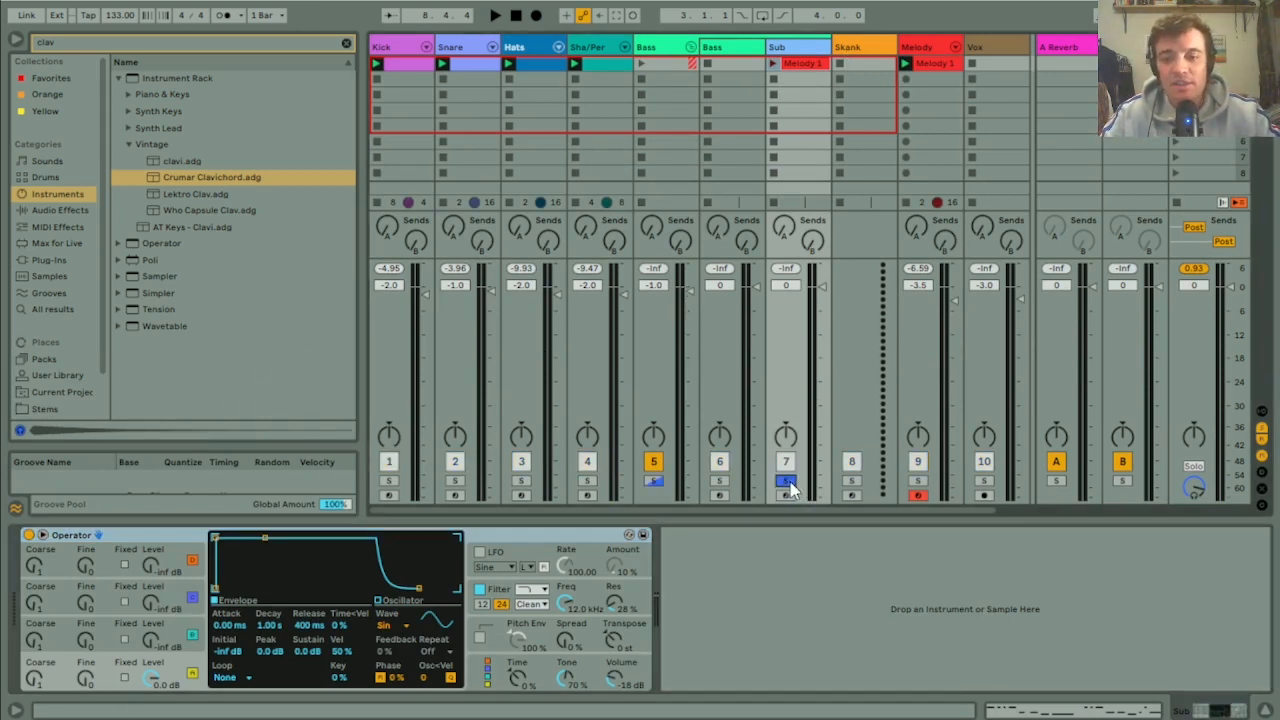
click(918, 482)
key(space)
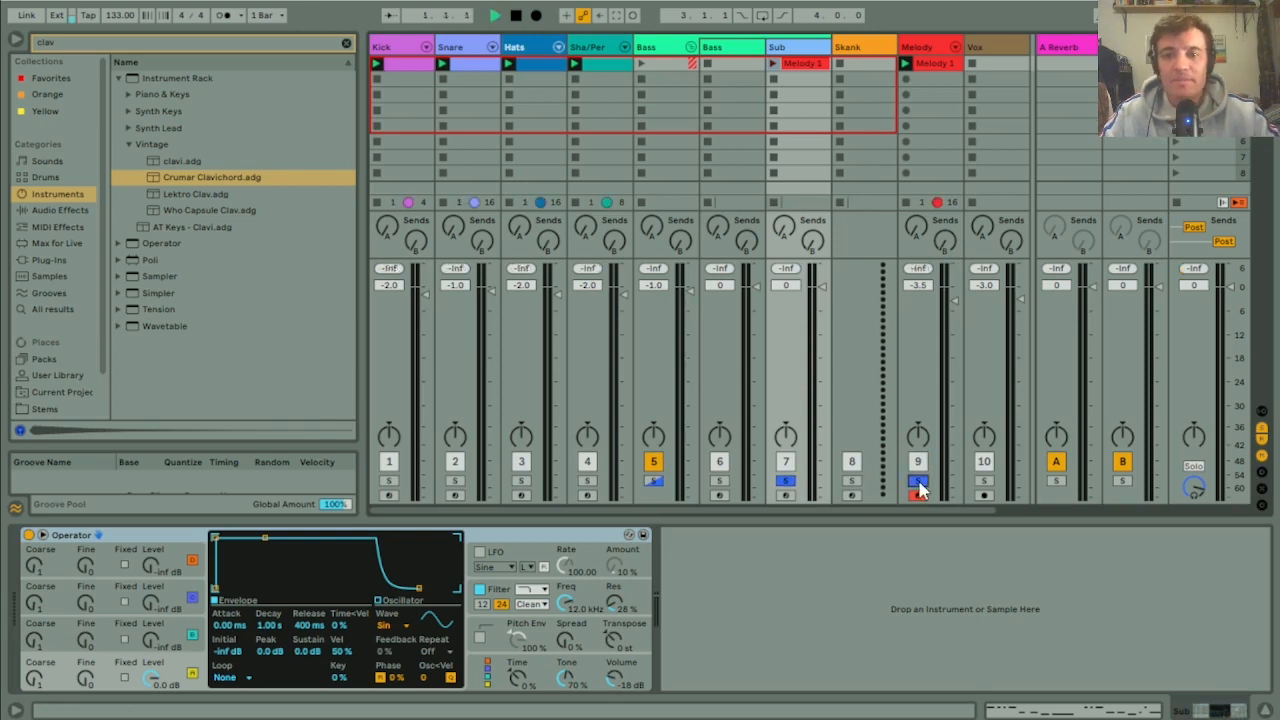
click(774, 63)
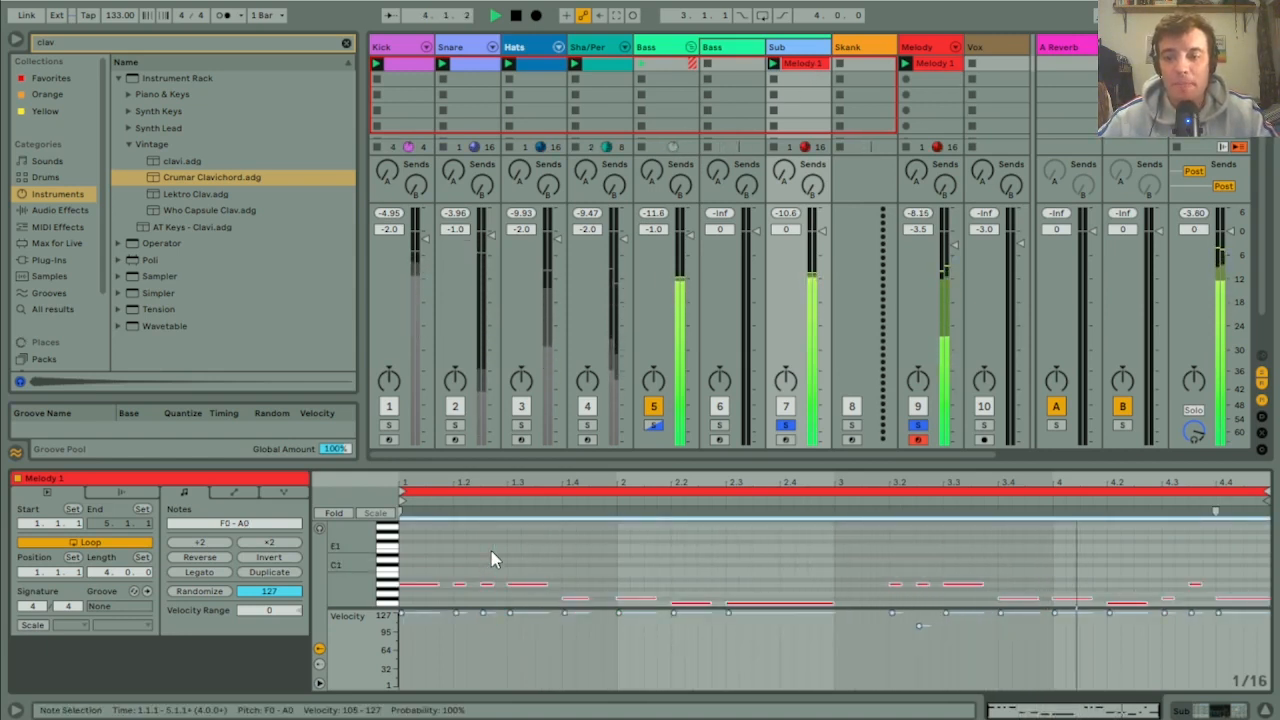
key(shift+Down)
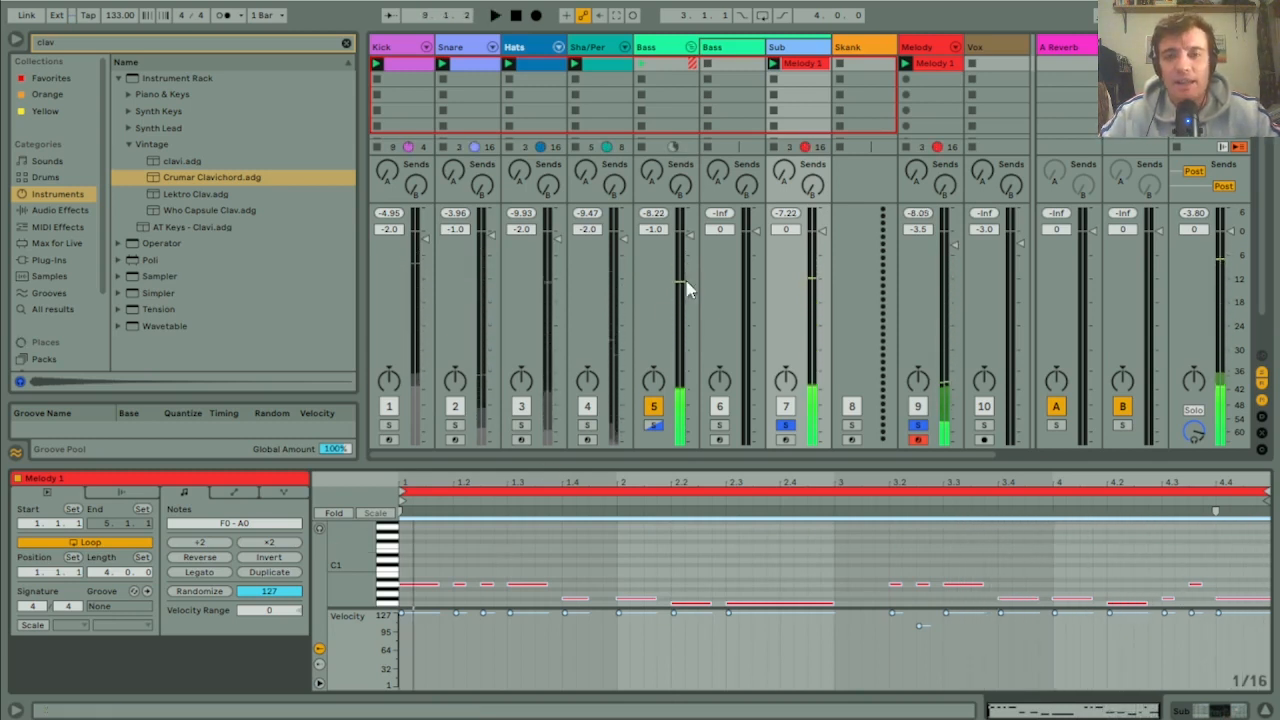
Step: Select the Skank track and turn off soloing on the Sub and Melody tracks
click(856, 52)
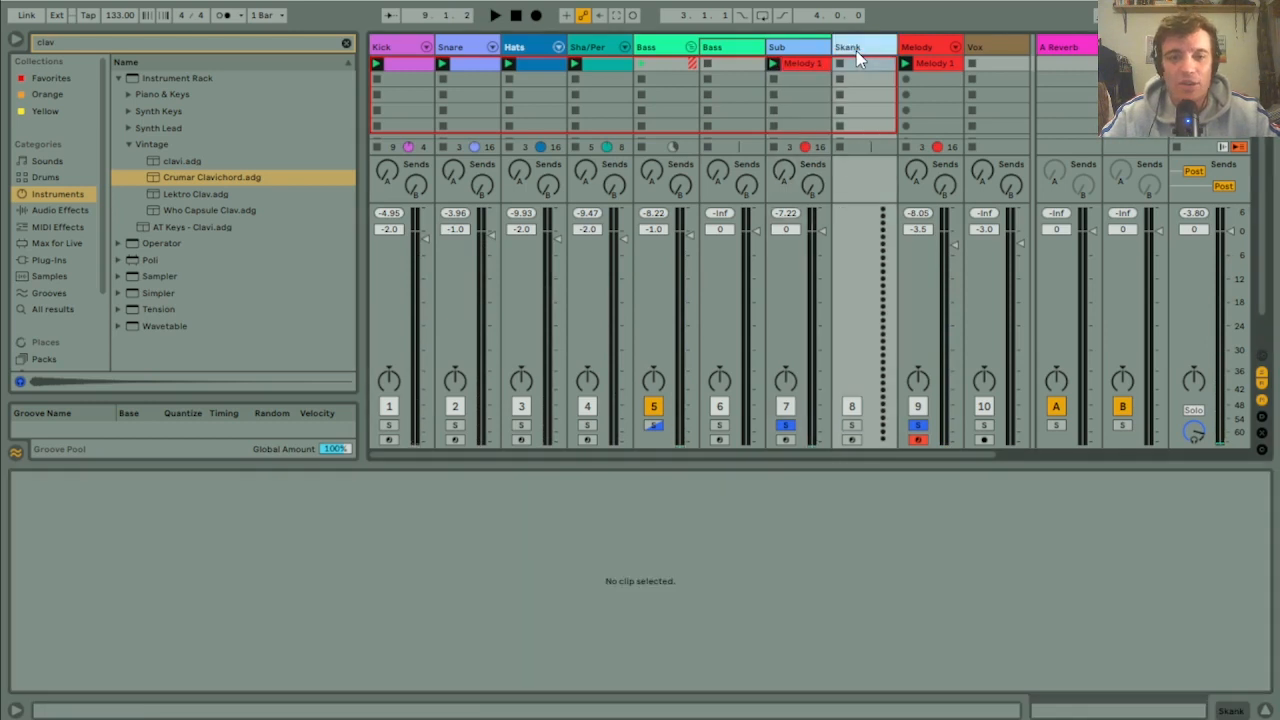
click(786, 428)
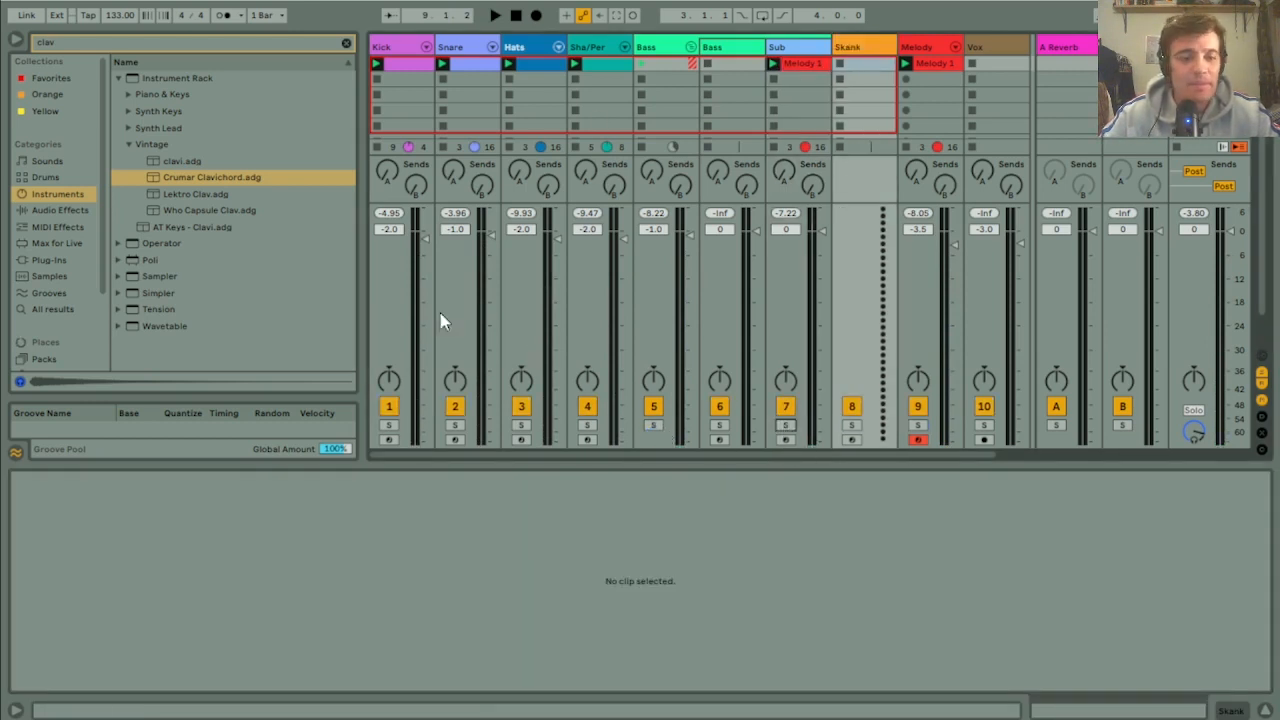
Step: Clear the instrument search and expand the Synth Keys folder under Instrument Rack
click(346, 46)
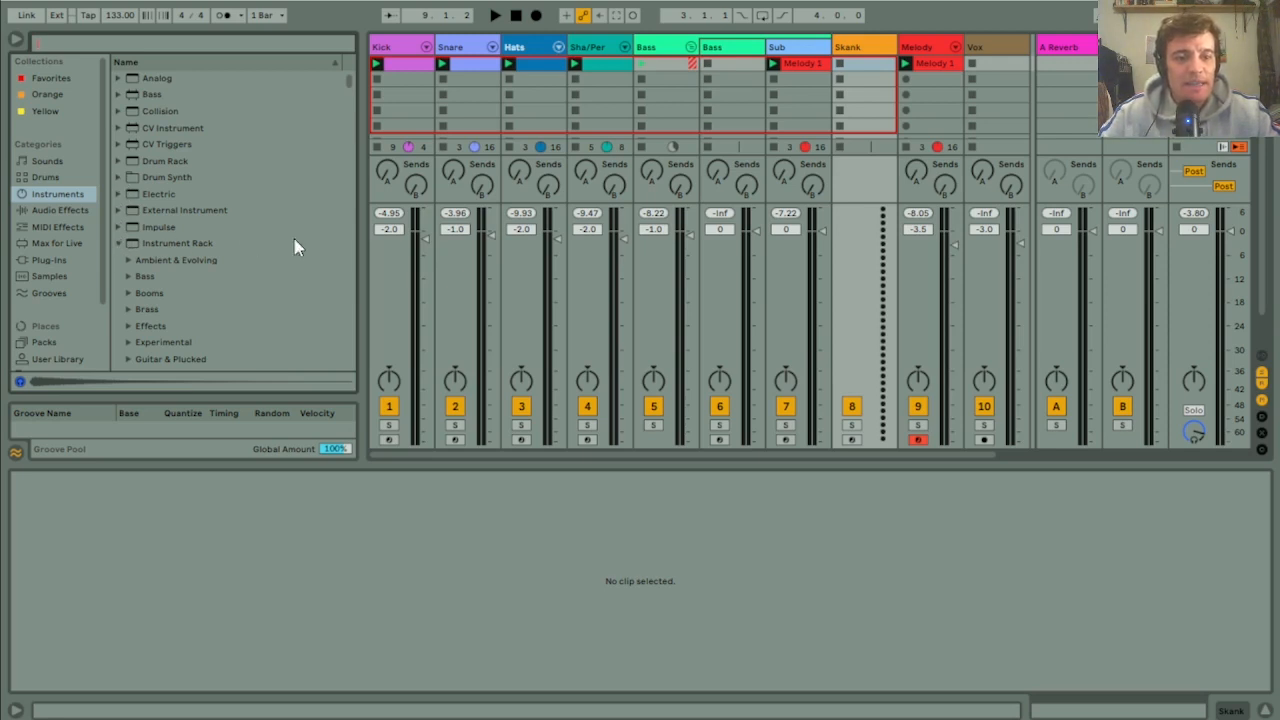
scroll(350, 127, down, 5)
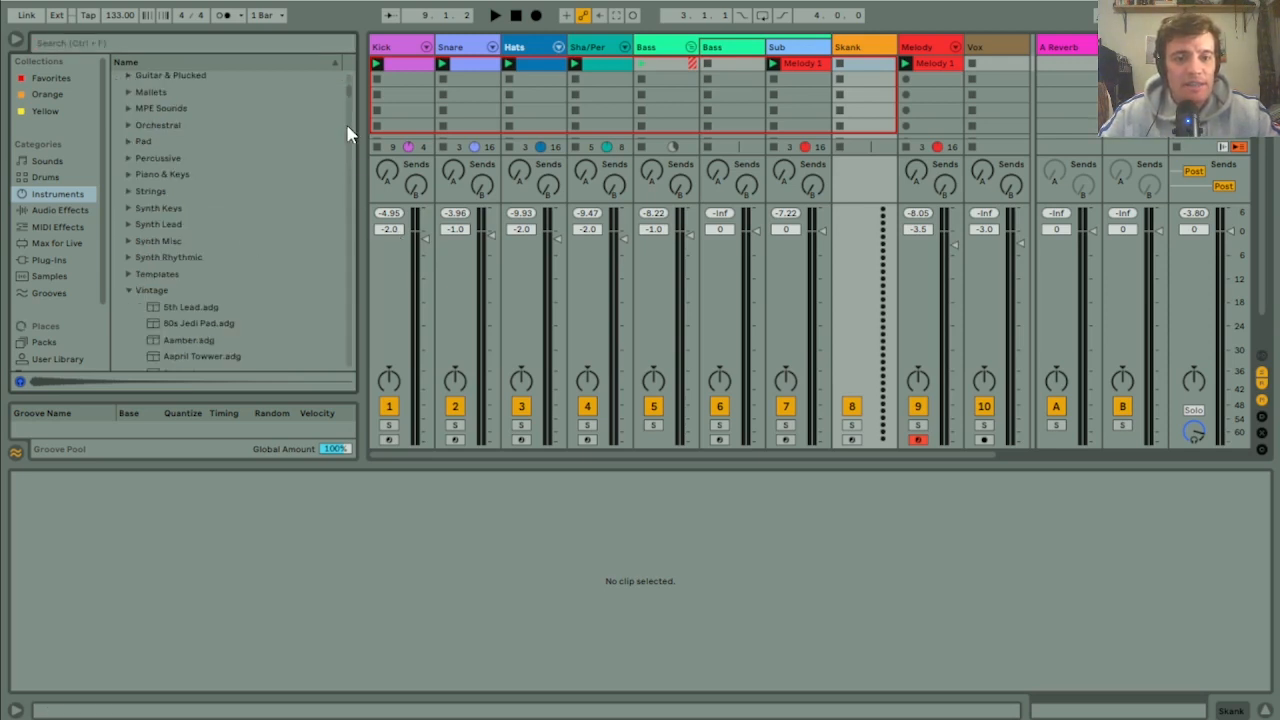
click(127, 210)
drag(354, 114, 343, 258)
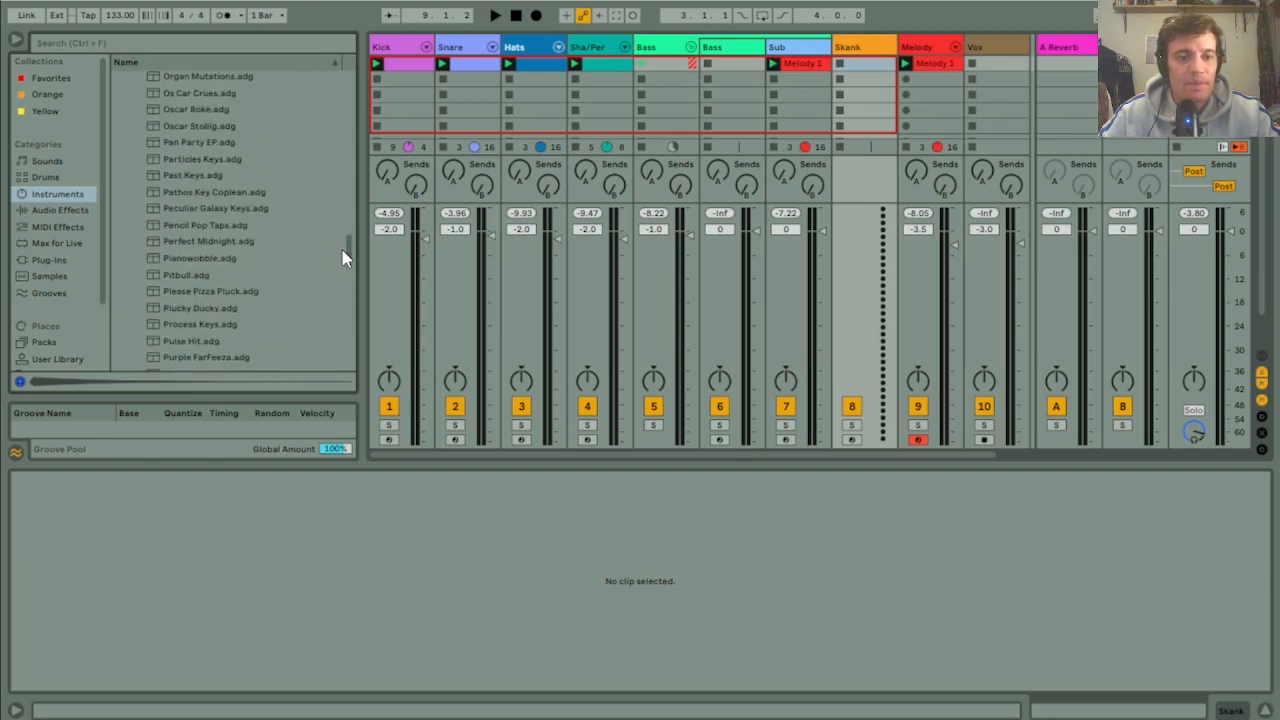
Step: Audition the Synth Keys presets from around Particles Keys down to Telephonic for a skank sound
click(182, 177)
key(Up)
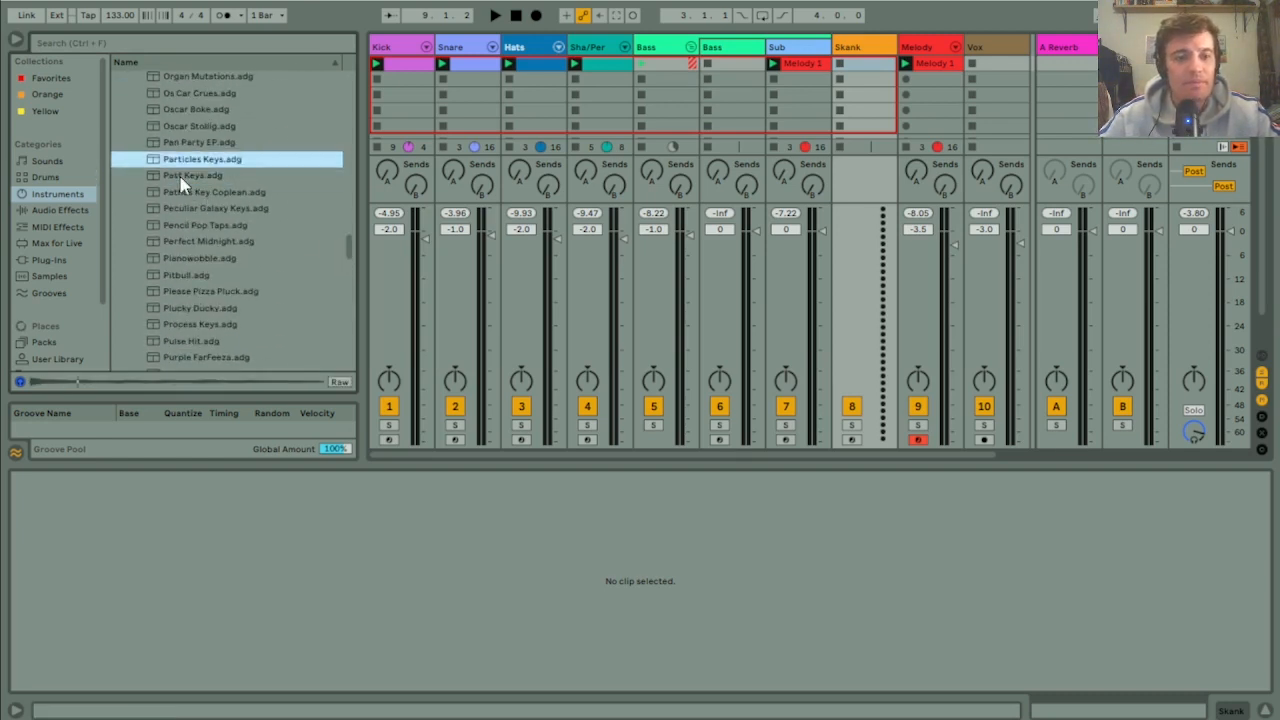
key(Up)
key(Up)
key(Down)
key(Down)
key(Down)
key(Down)
key(Down)
key(Down)
key(Down)
key(Down)
key(Down)
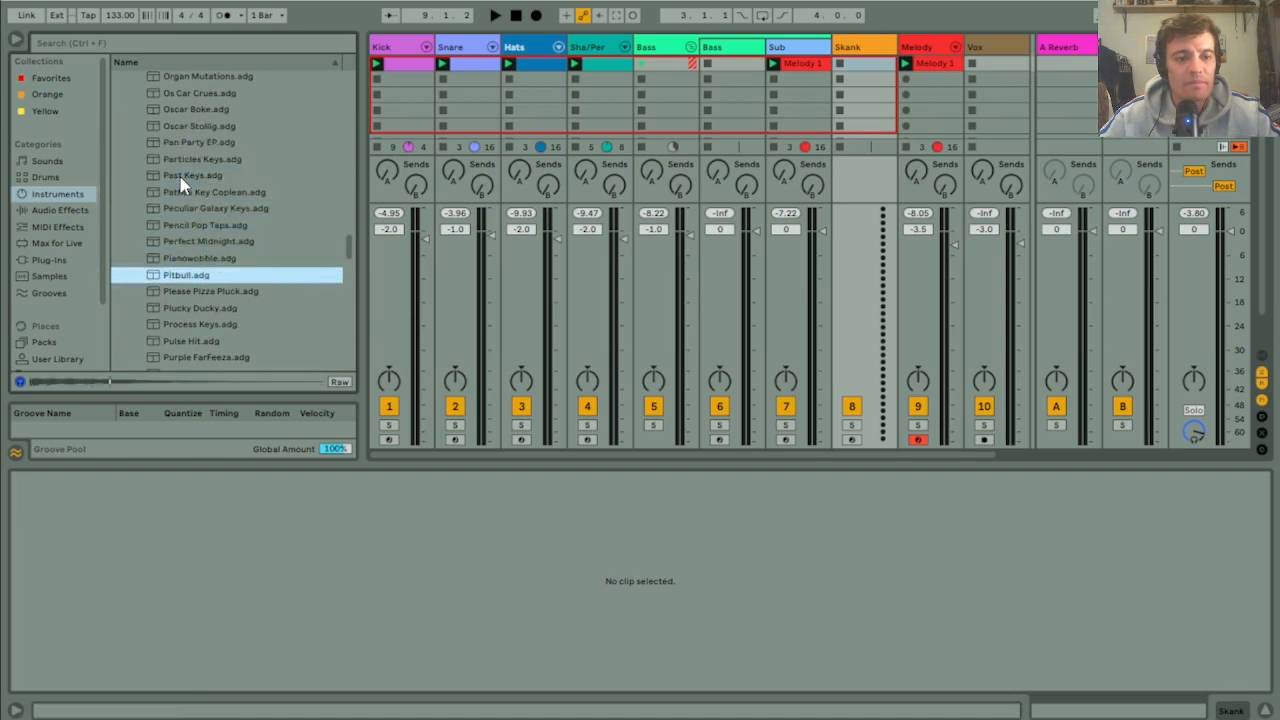
key(Down)
key(Down)
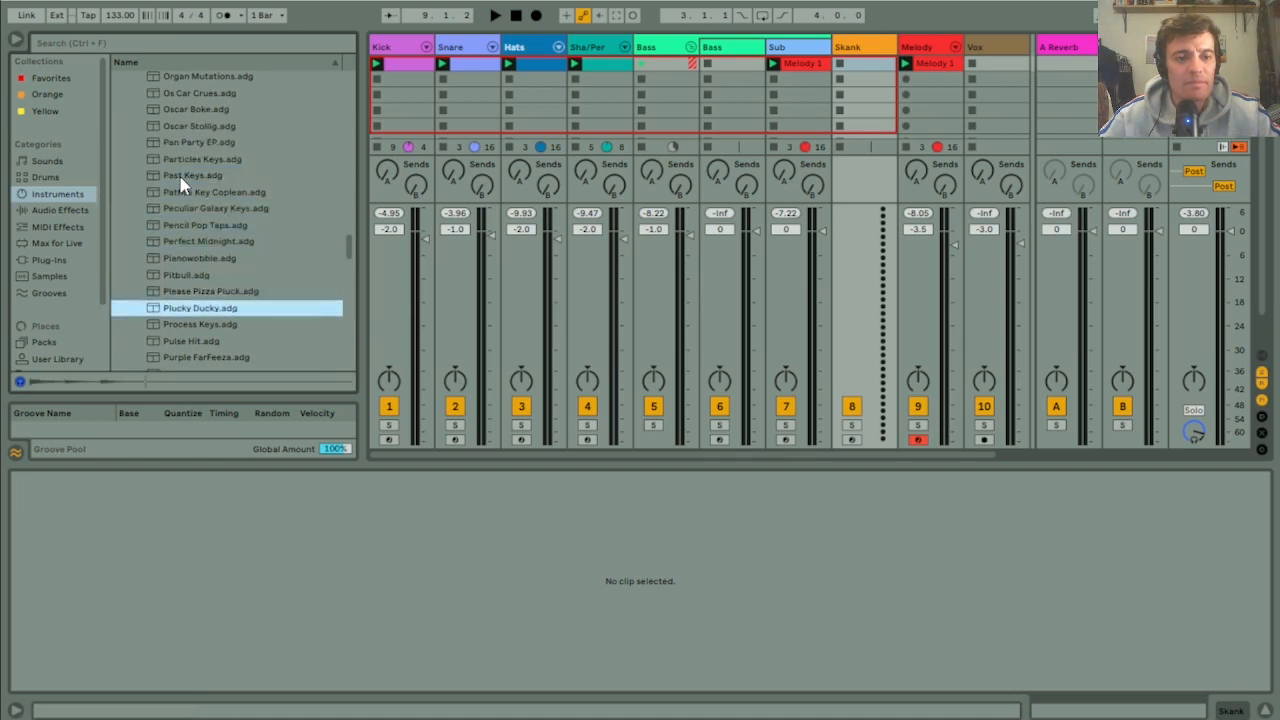
key(Up)
key(Down)
key(Down)
key(Down)
key(Down)
key(Down)
key(Down)
key(Down)
key(Down)
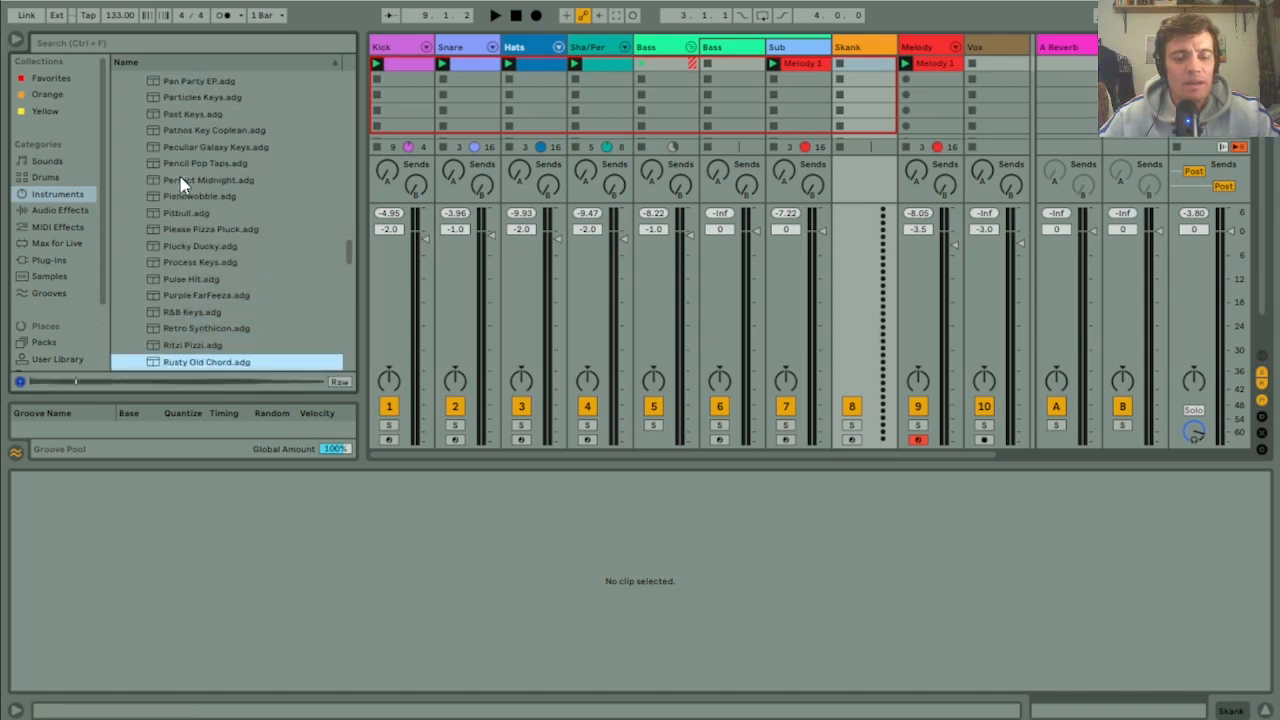
key(Down)
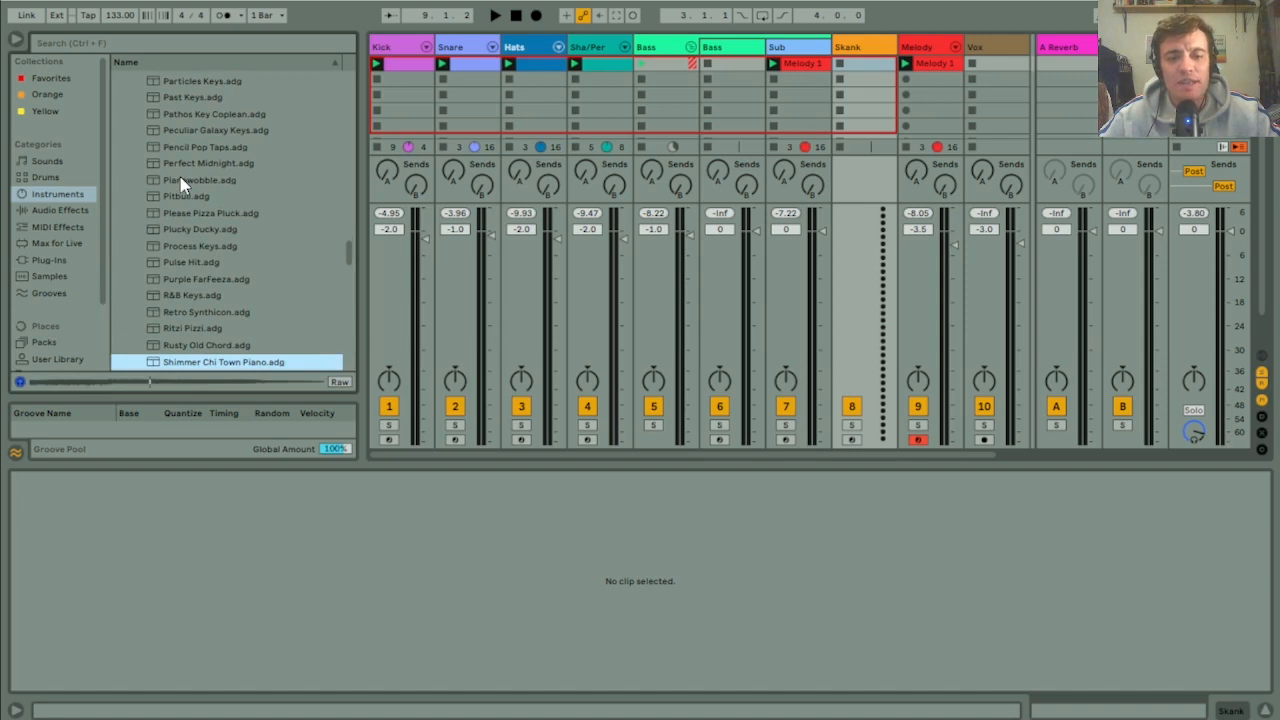
key(Down)
key(Down)
key(Down)
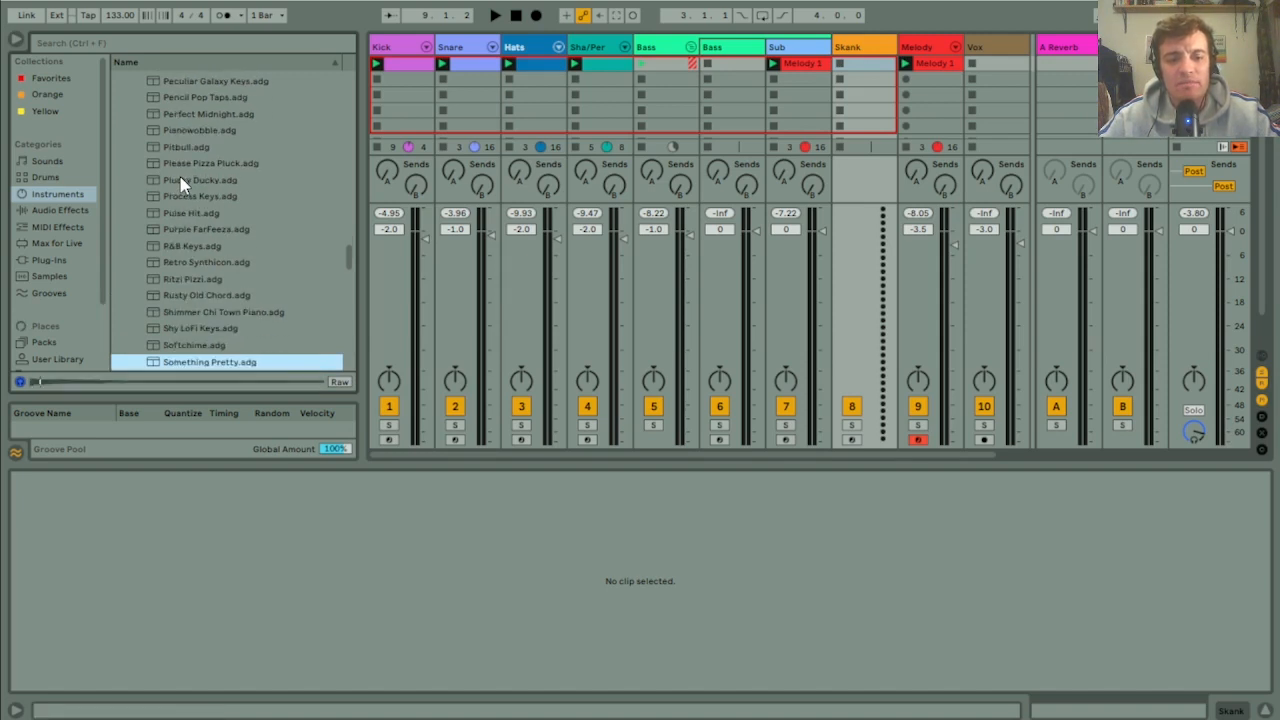
key(Up)
key(Down)
key(Down)
key(Down)
key(Down)
key(Down)
key(Down)
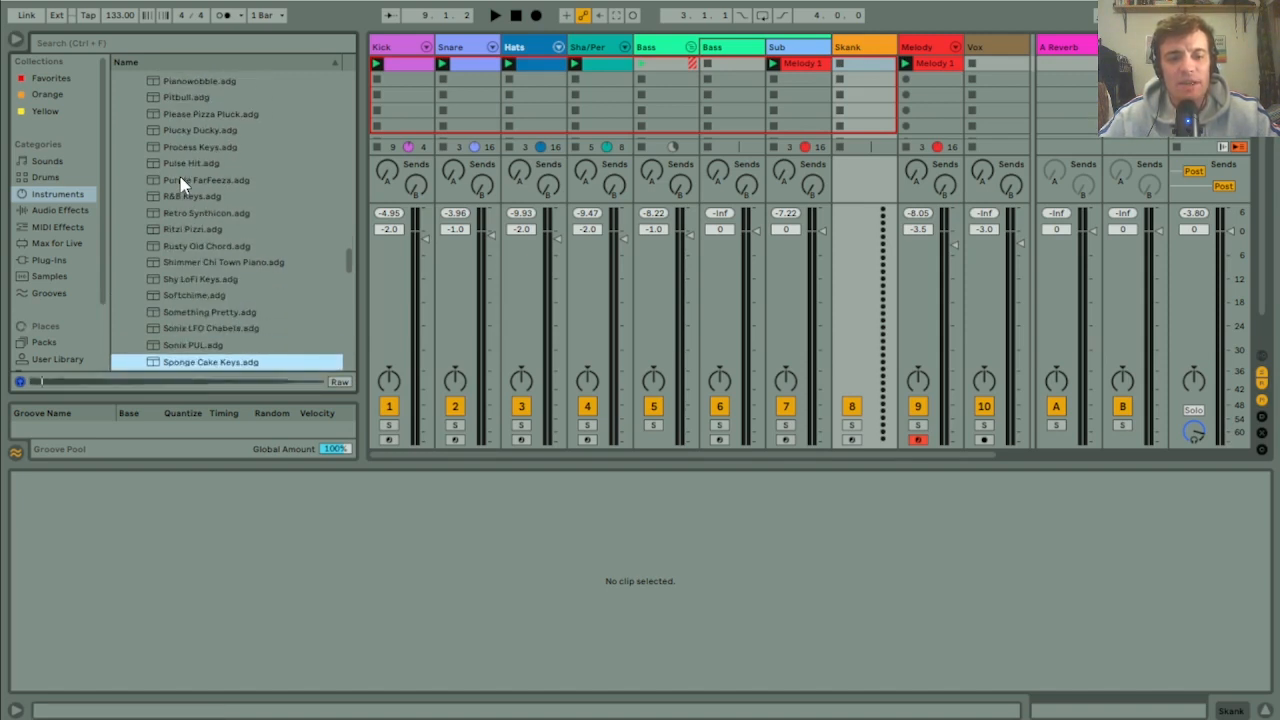
key(Down)
key(Down)
key(Down)
key(Down)
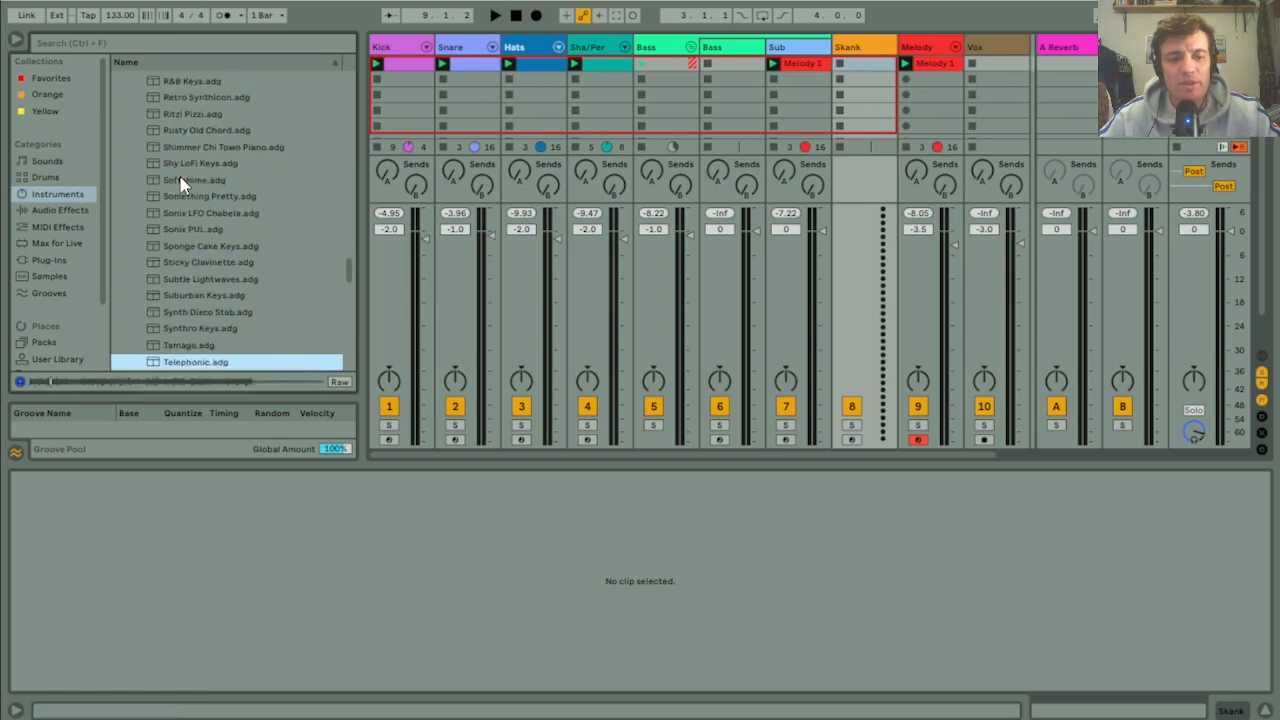
key(Up)
key(Down)
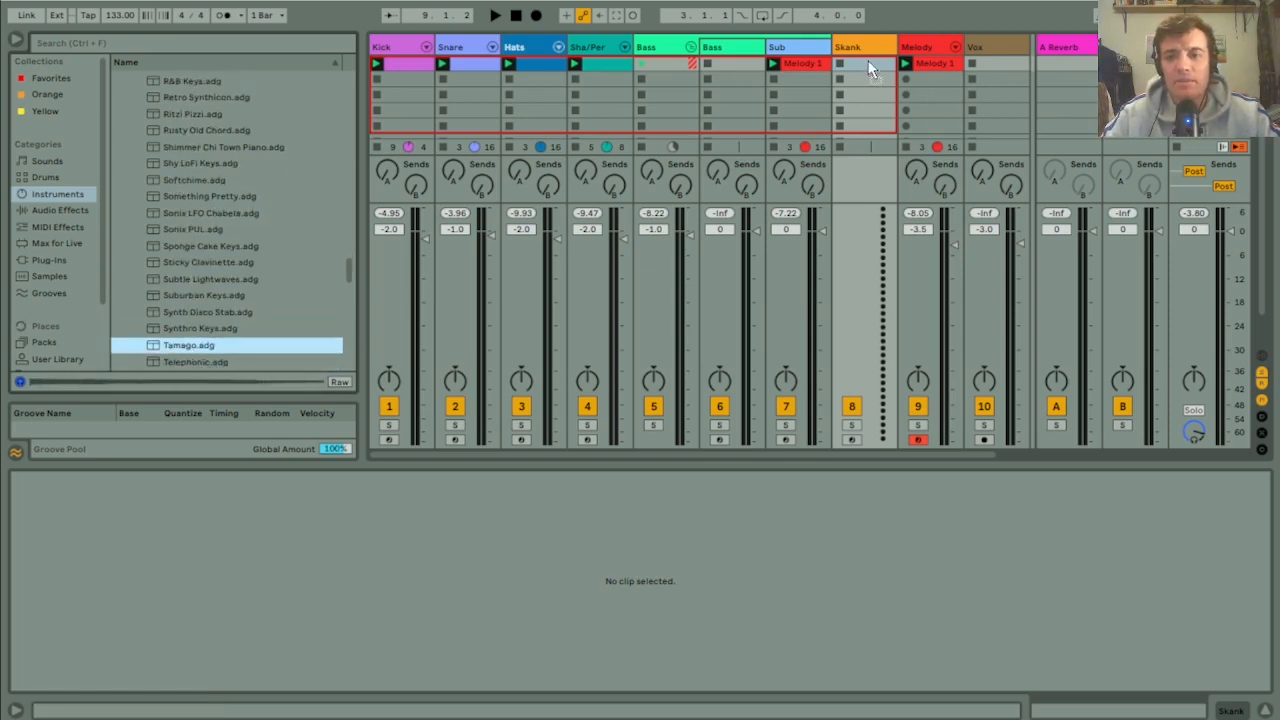
Step: Load the Tamago preset onto the Skank track and set its Rhythm Decay and Pitch Echo to 0
drag(866, 66, 868, 68)
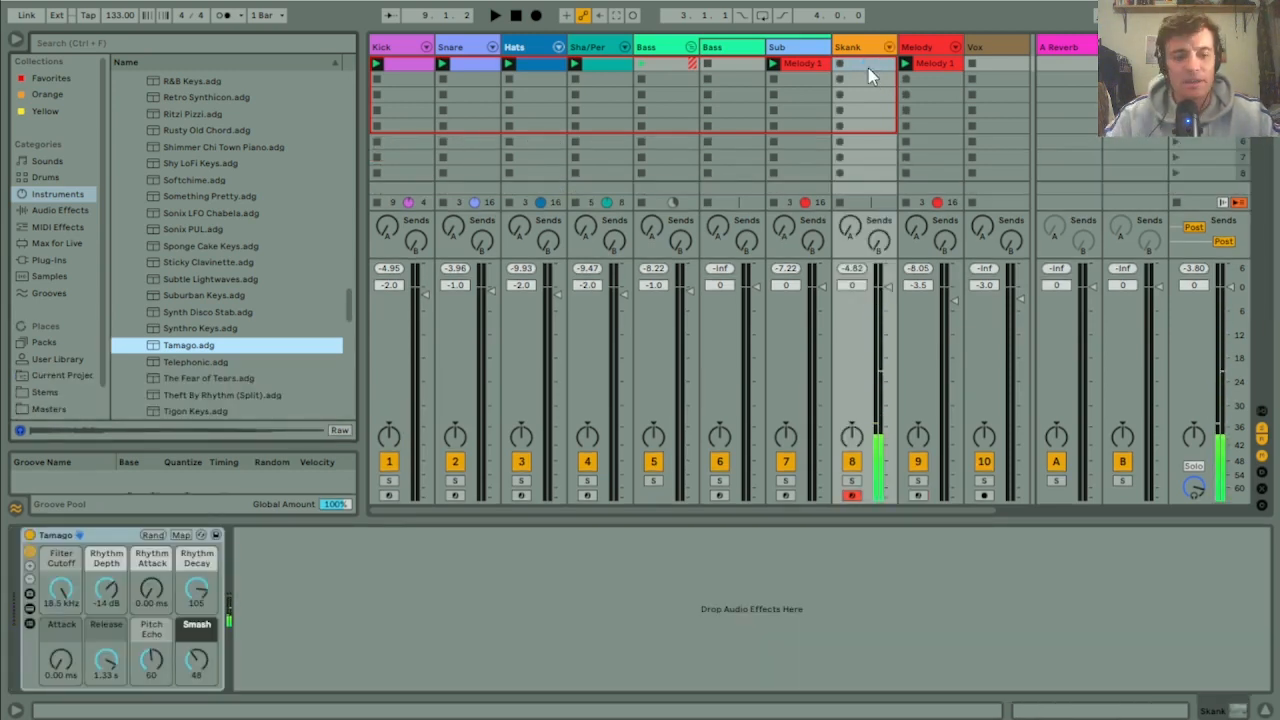
click(197, 590)
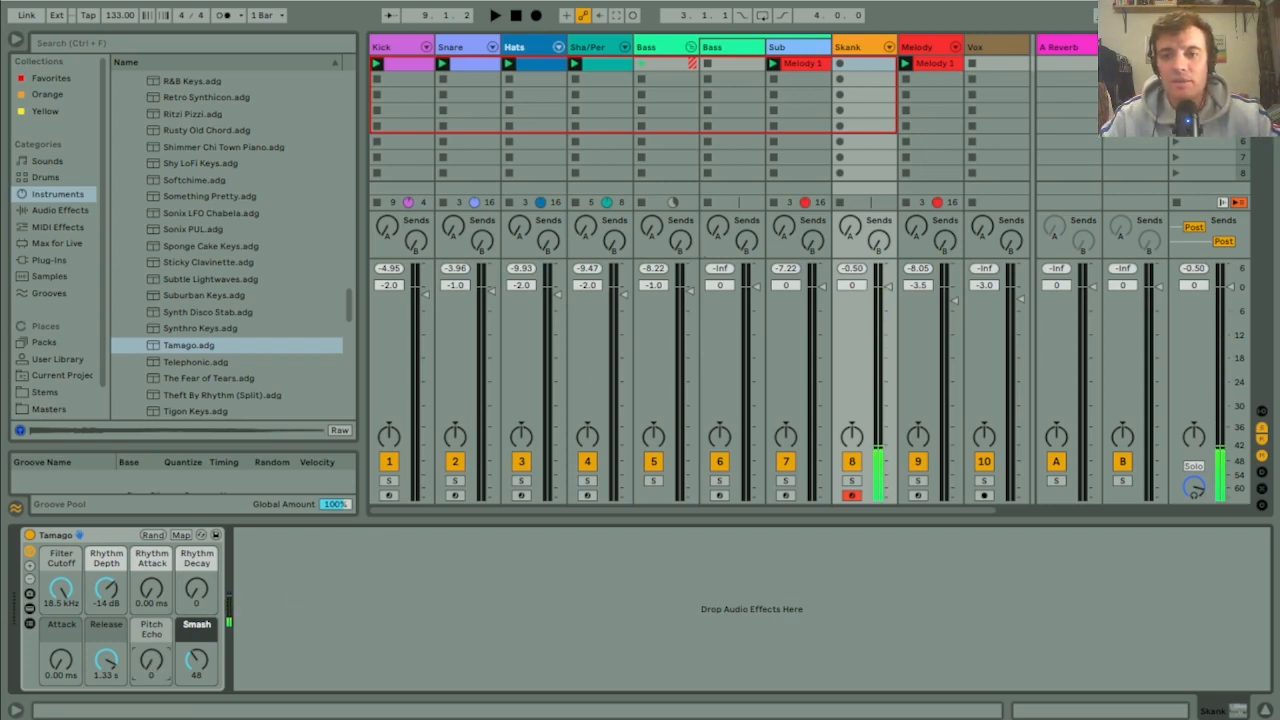
Step: Open the Melody 1 clip, check the pitches of its notes and play the loop against the Skank sound
double_click(933, 63)
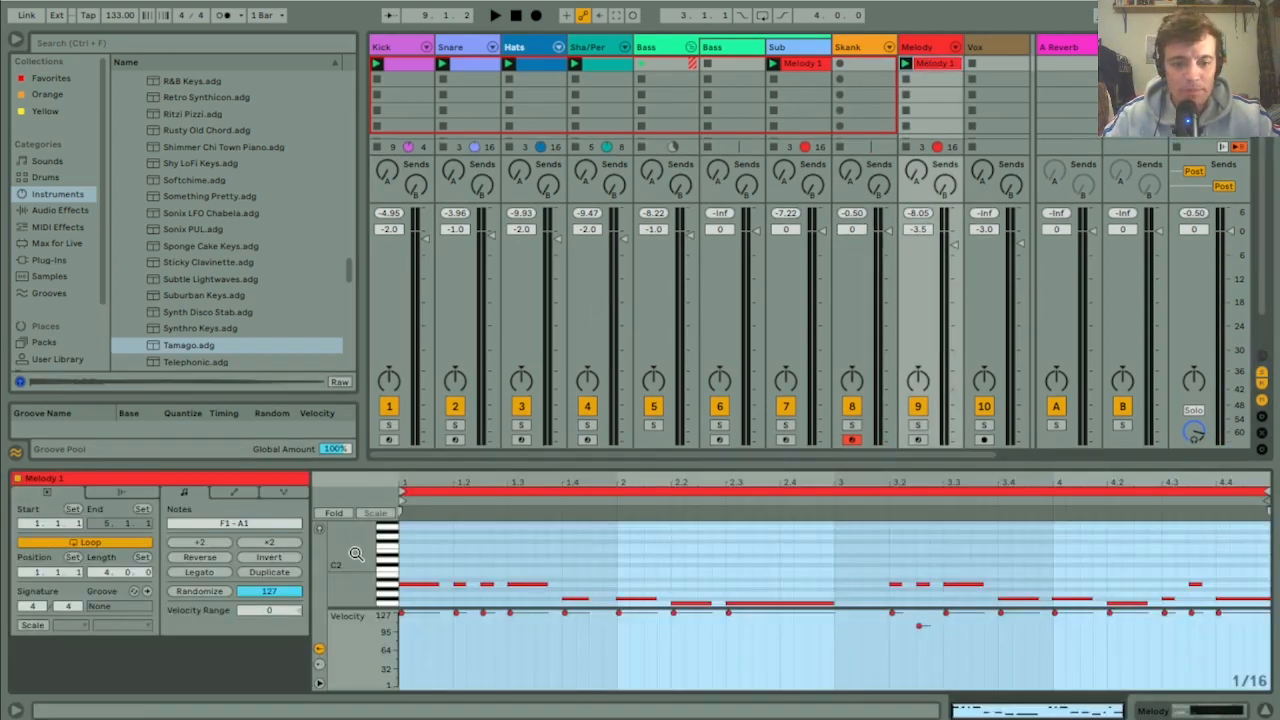
scroll(360, 555, down, 3)
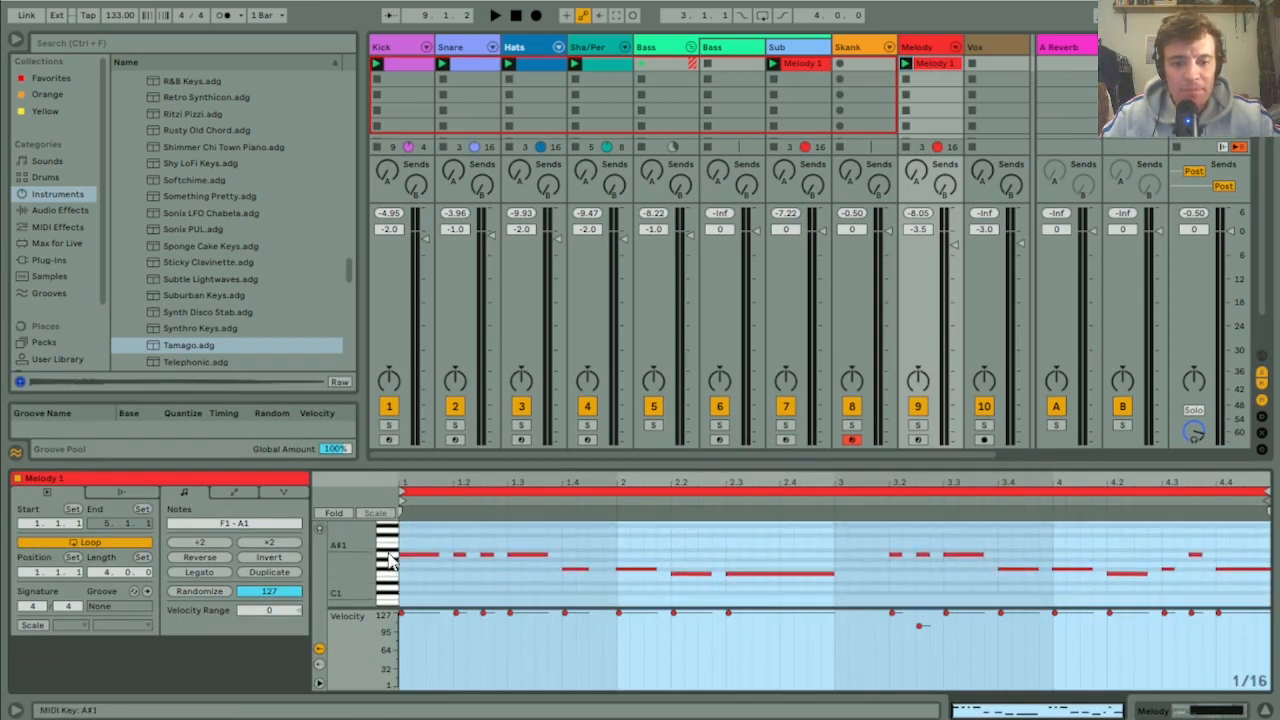
click(573, 570)
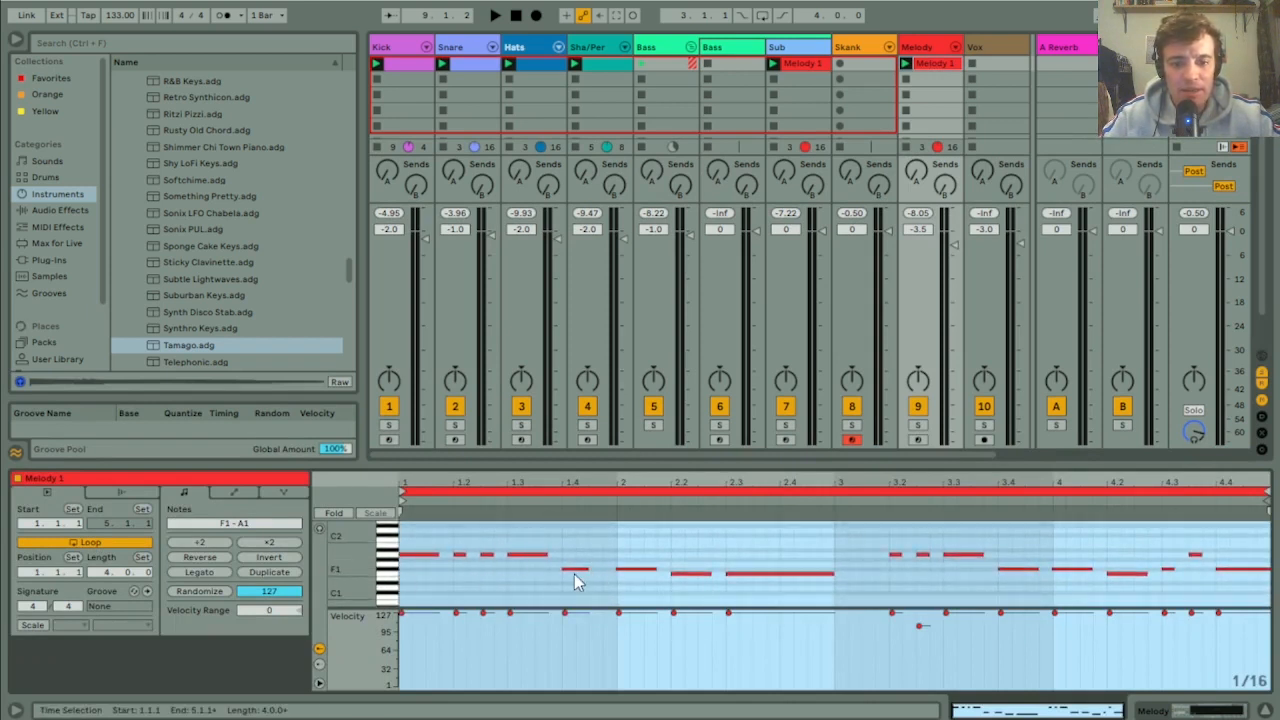
click(668, 584)
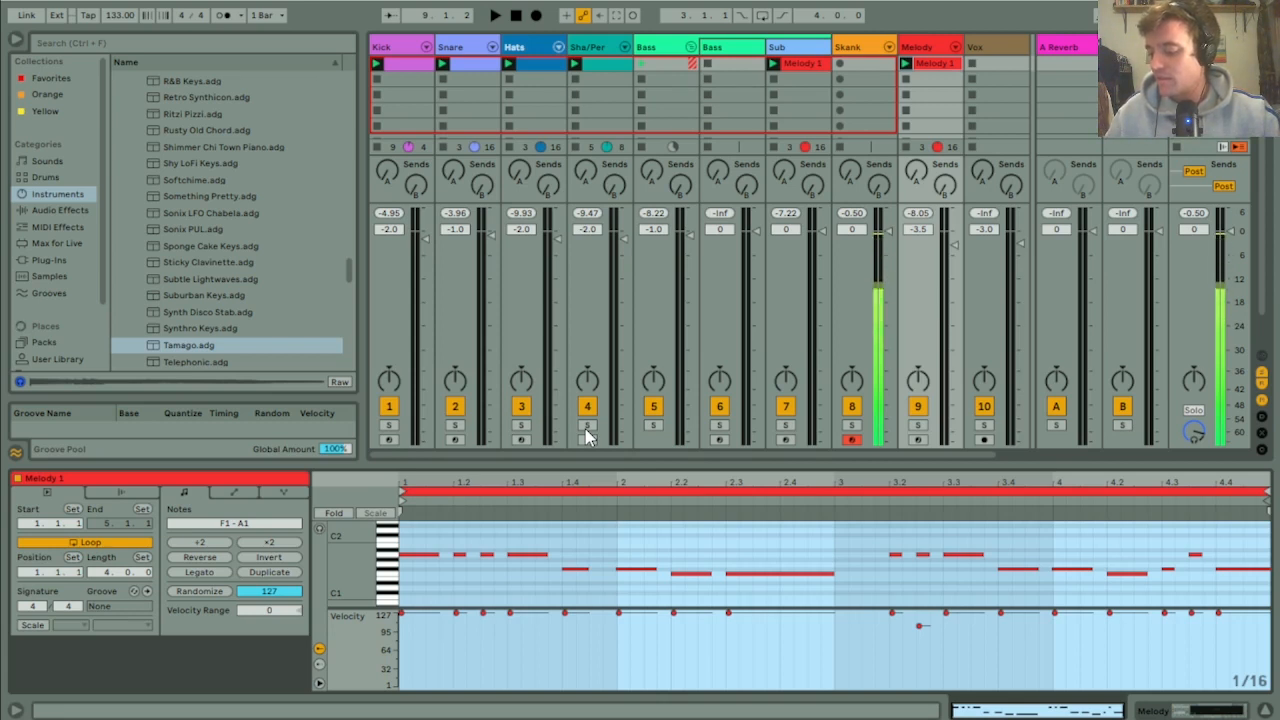
key(space)
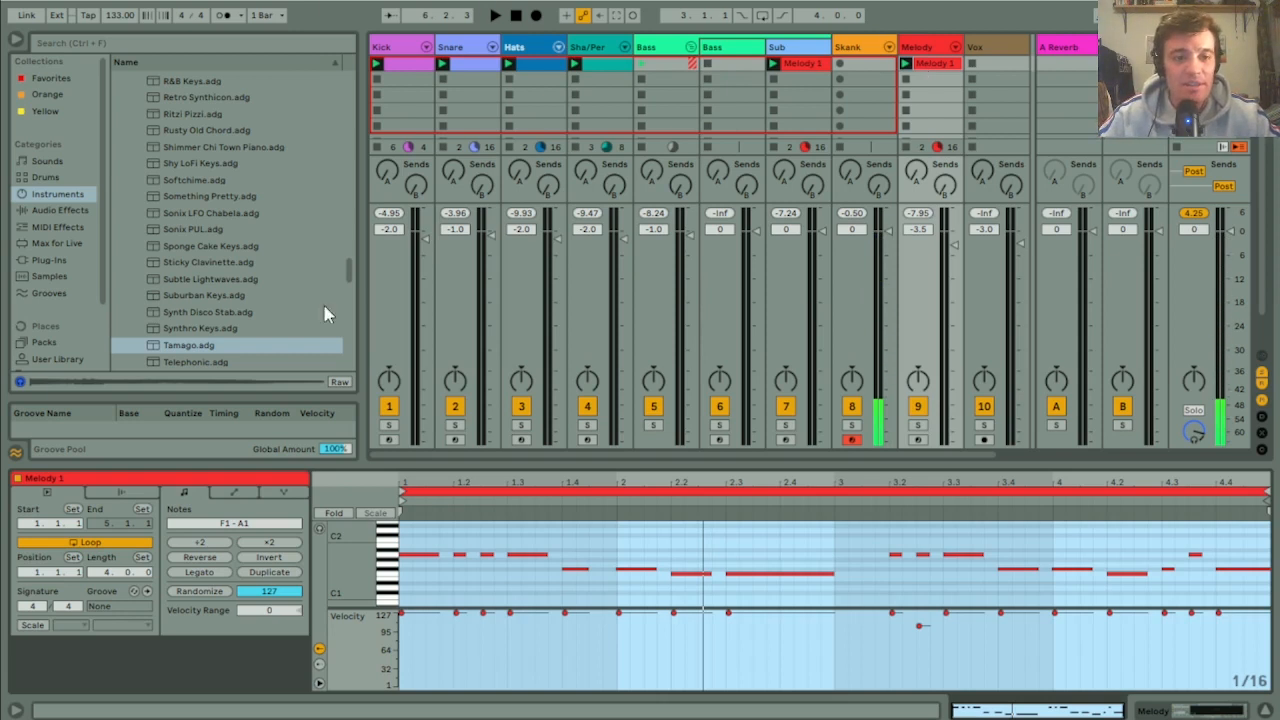
Step: Audition further Synth Keys presets, including Tigon Keys, Transistor, Trap Stabz, Uni and Vintage Saw Keys
drag(352, 287, 349, 297)
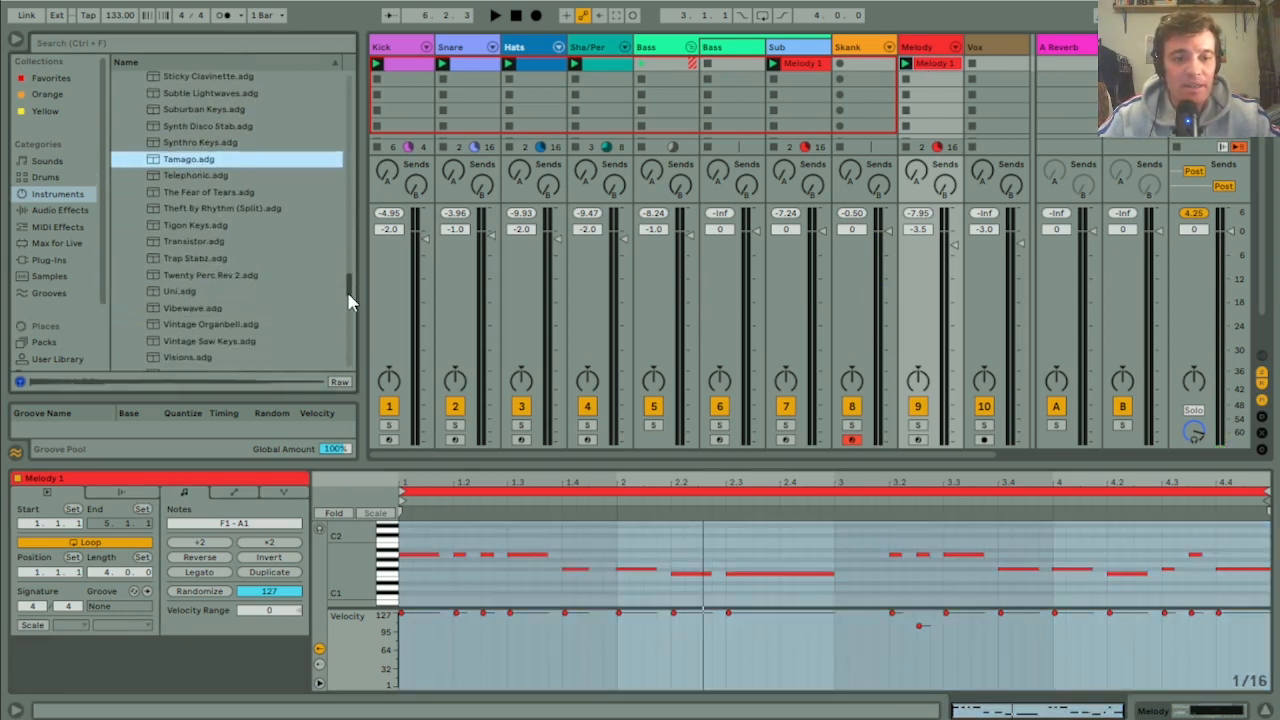
click(195, 228)
click(192, 242)
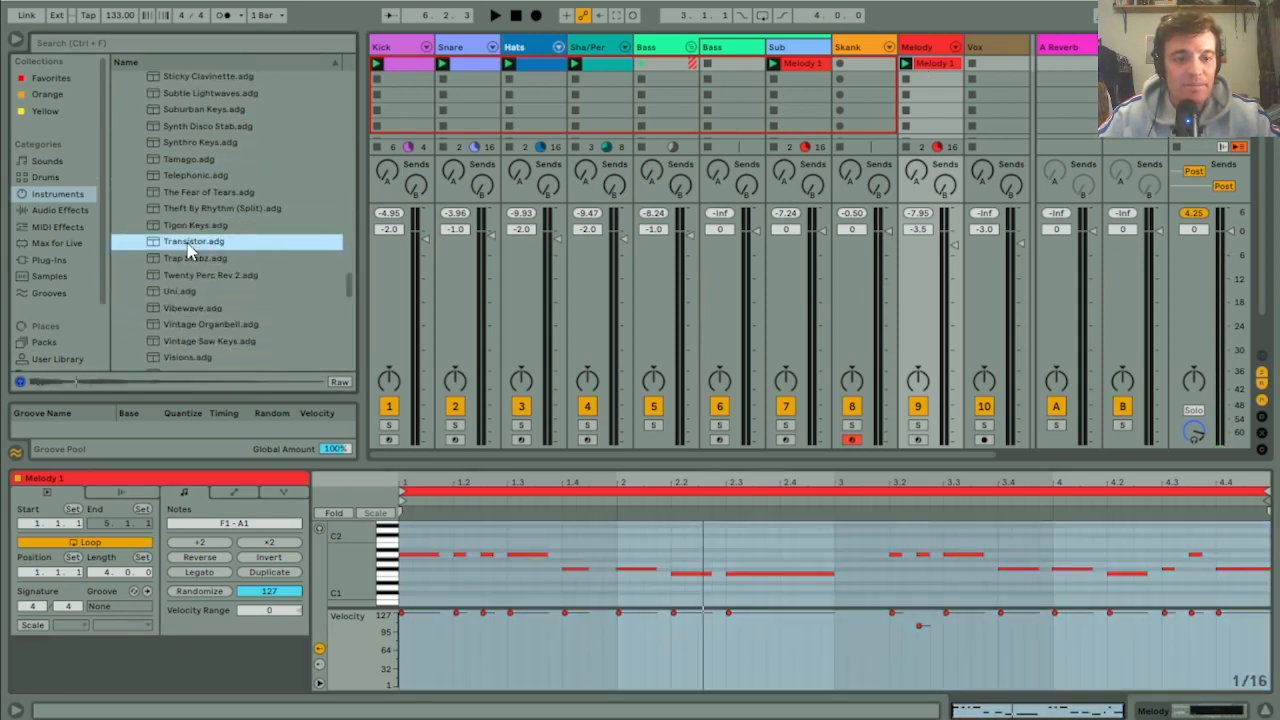
click(180, 262)
click(181, 291)
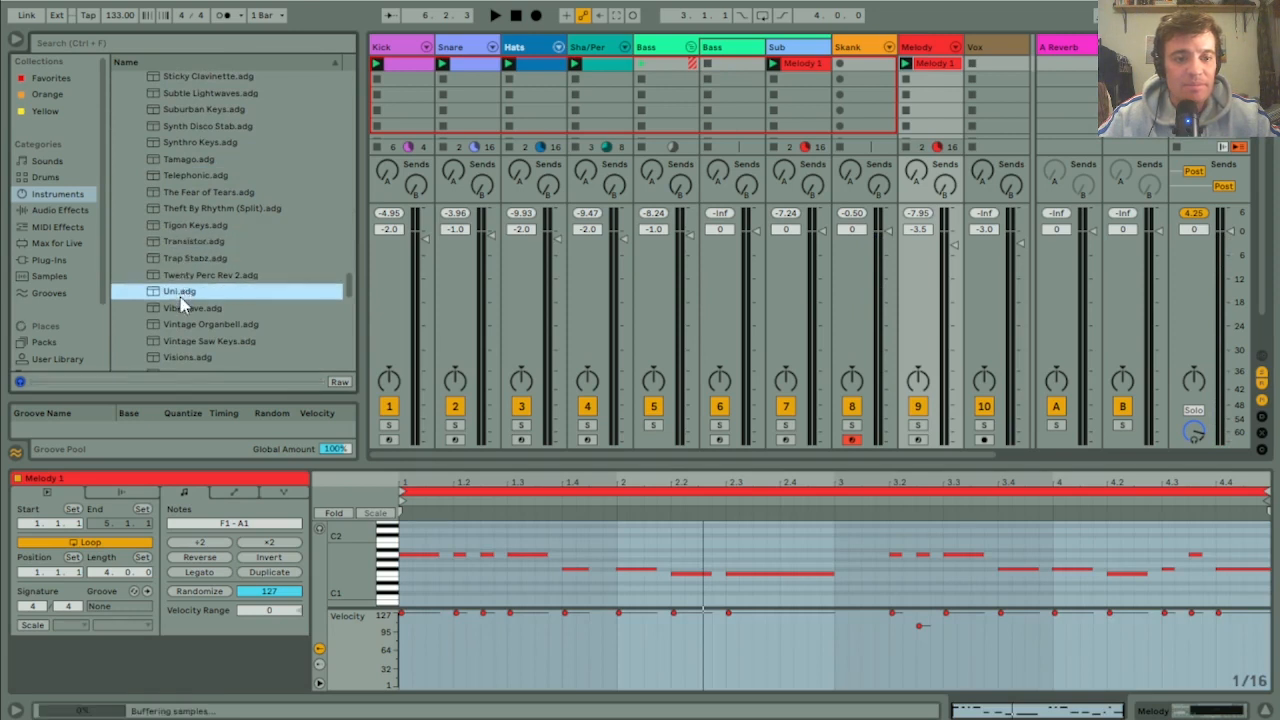
click(186, 341)
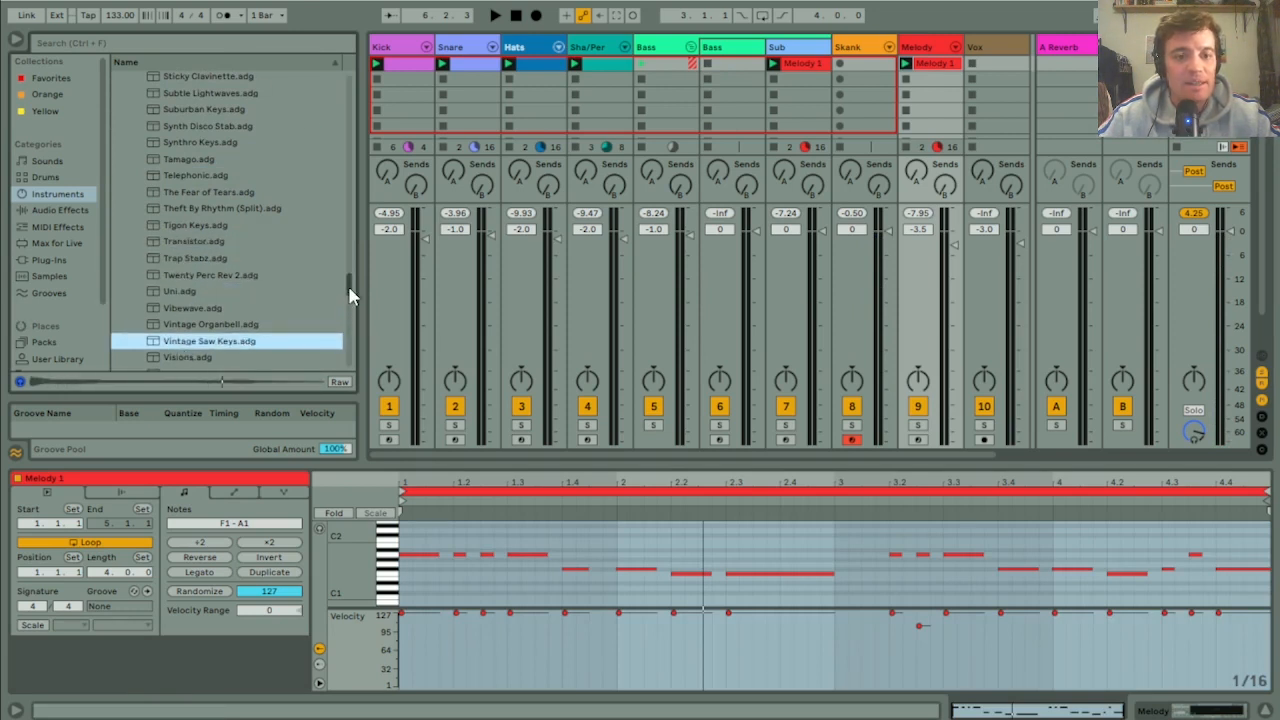
Step: Replace the Skank track's instrument with the Organ Transistor Series preset from the Piano & Keys folder
drag(350, 295, 367, 113)
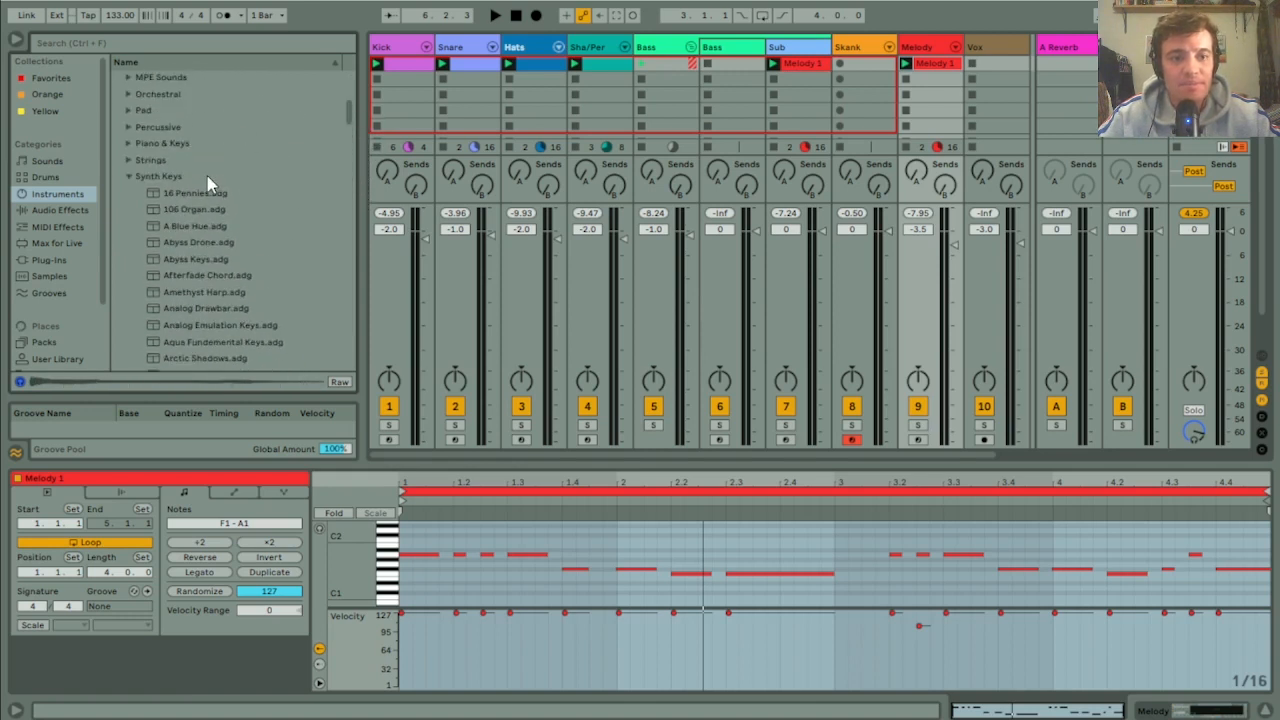
click(128, 177)
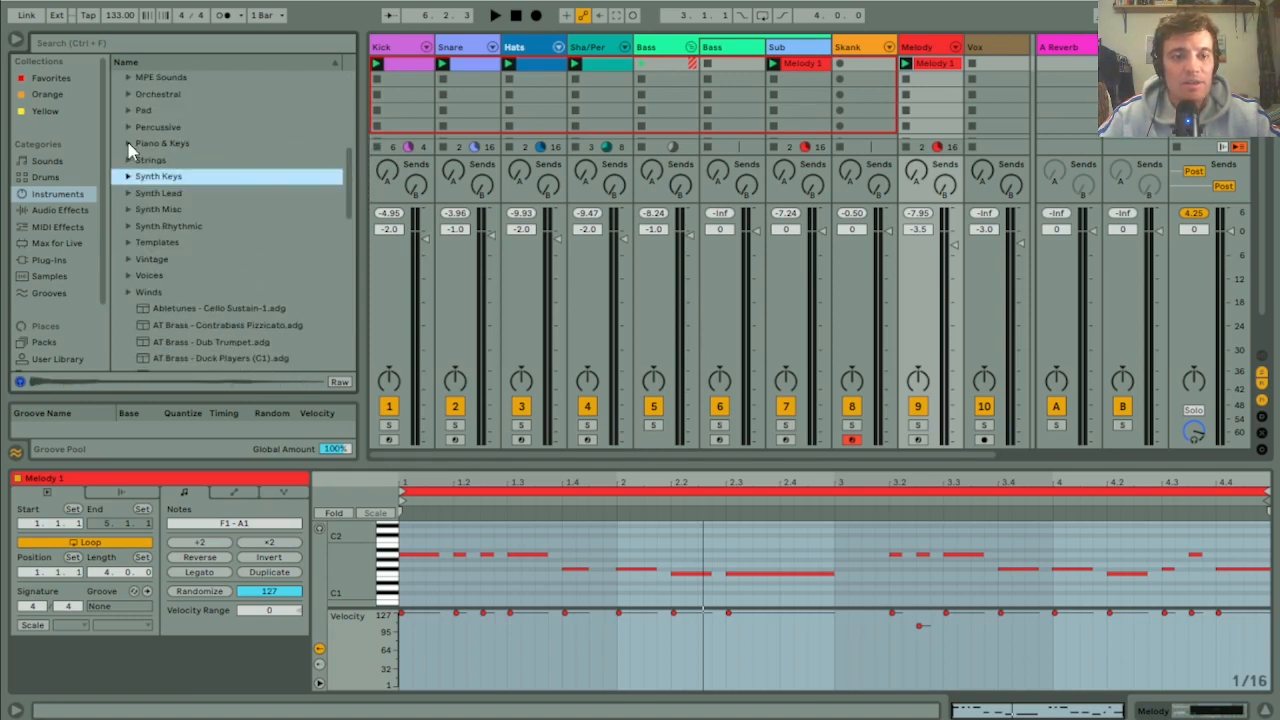
click(128, 144)
click(199, 324)
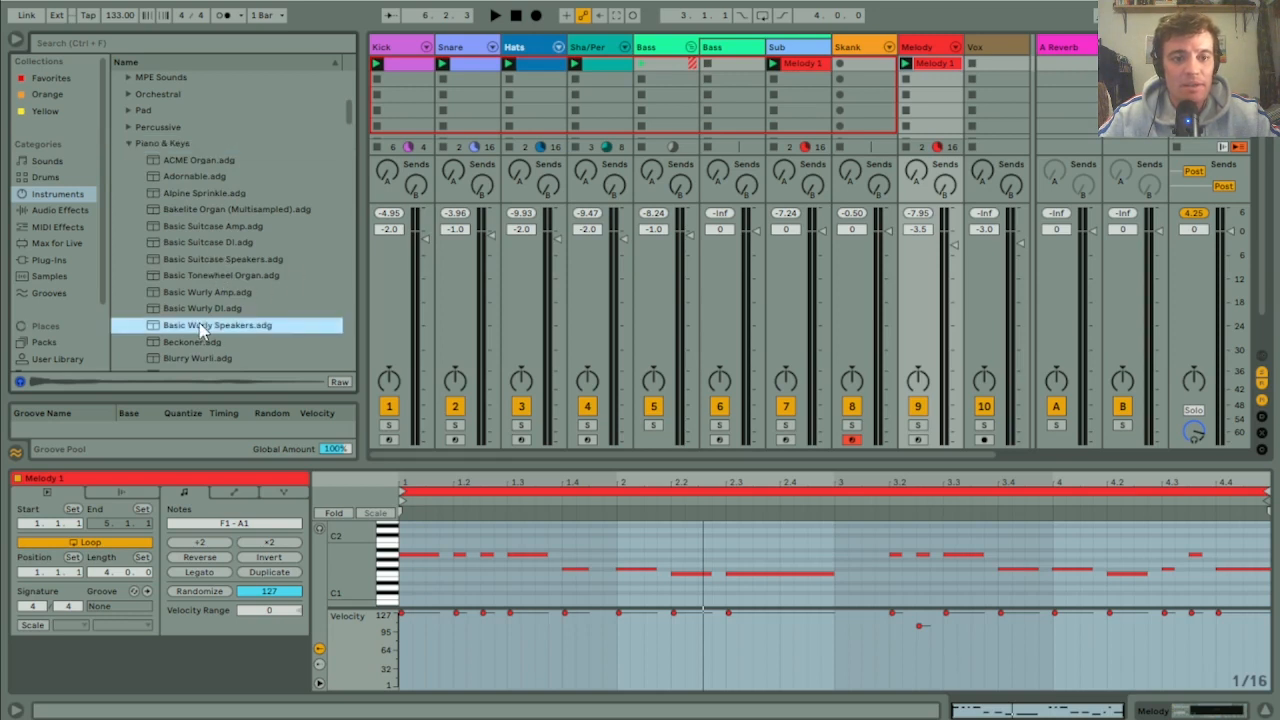
drag(347, 118, 350, 245)
click(209, 163)
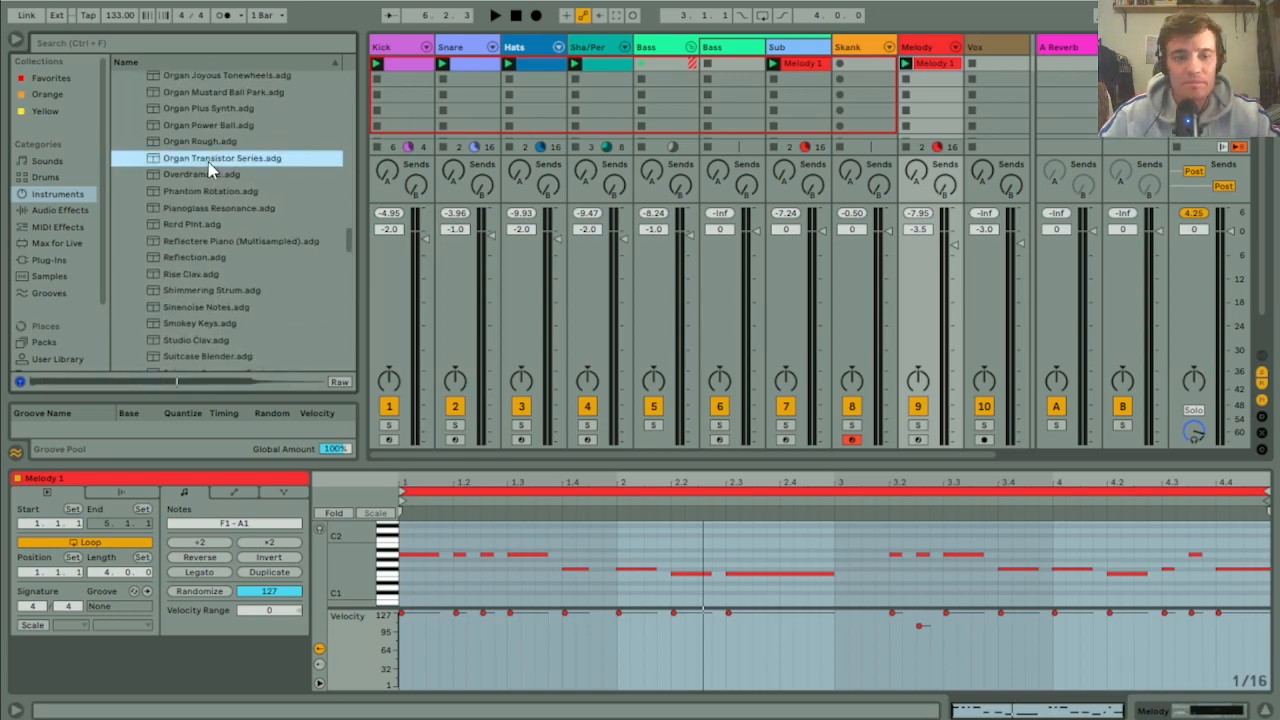
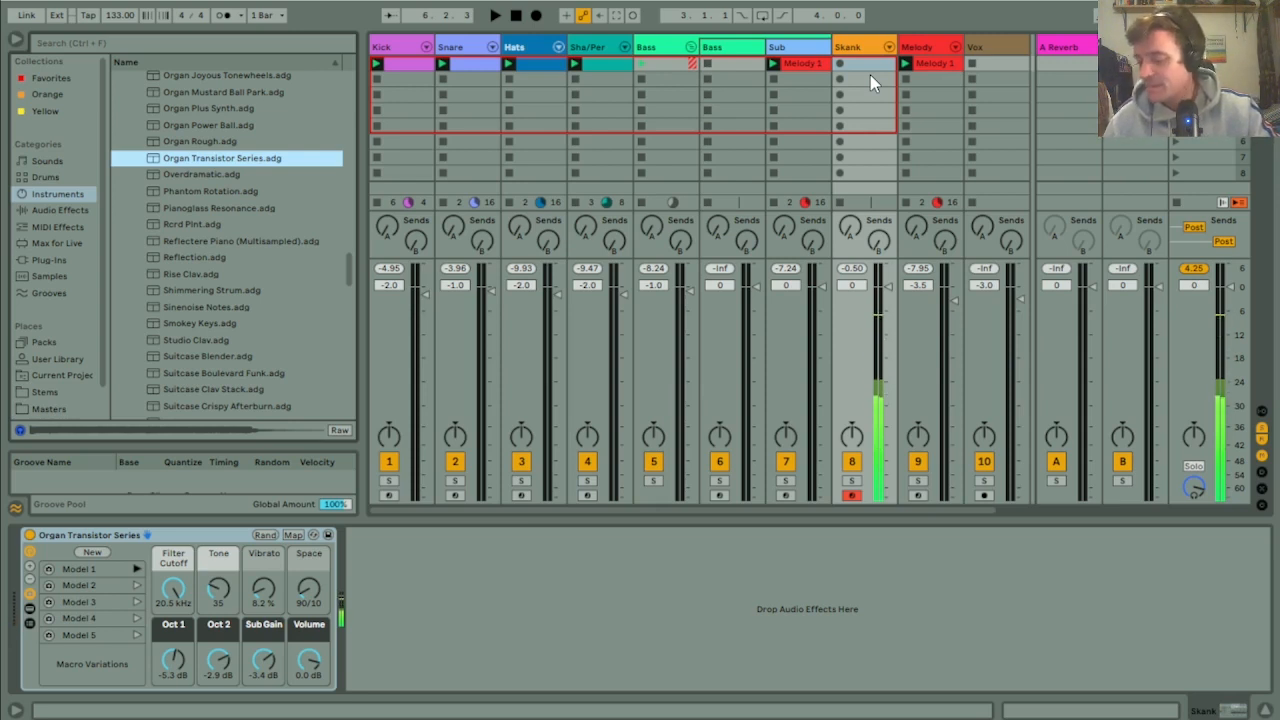
Step: Create a MIDI clip in the Skank track's first slot, enlarge the note editor and double the loop to two bars
double_click(870, 66)
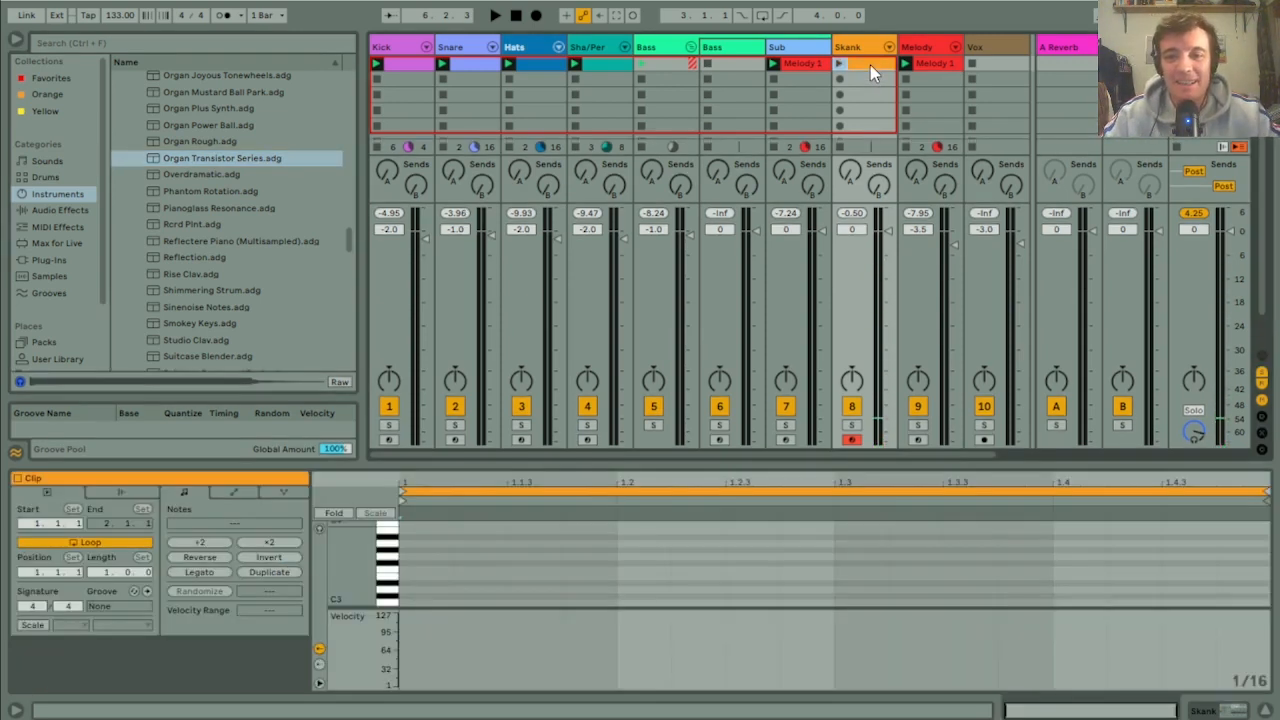
drag(583, 466, 583, 369)
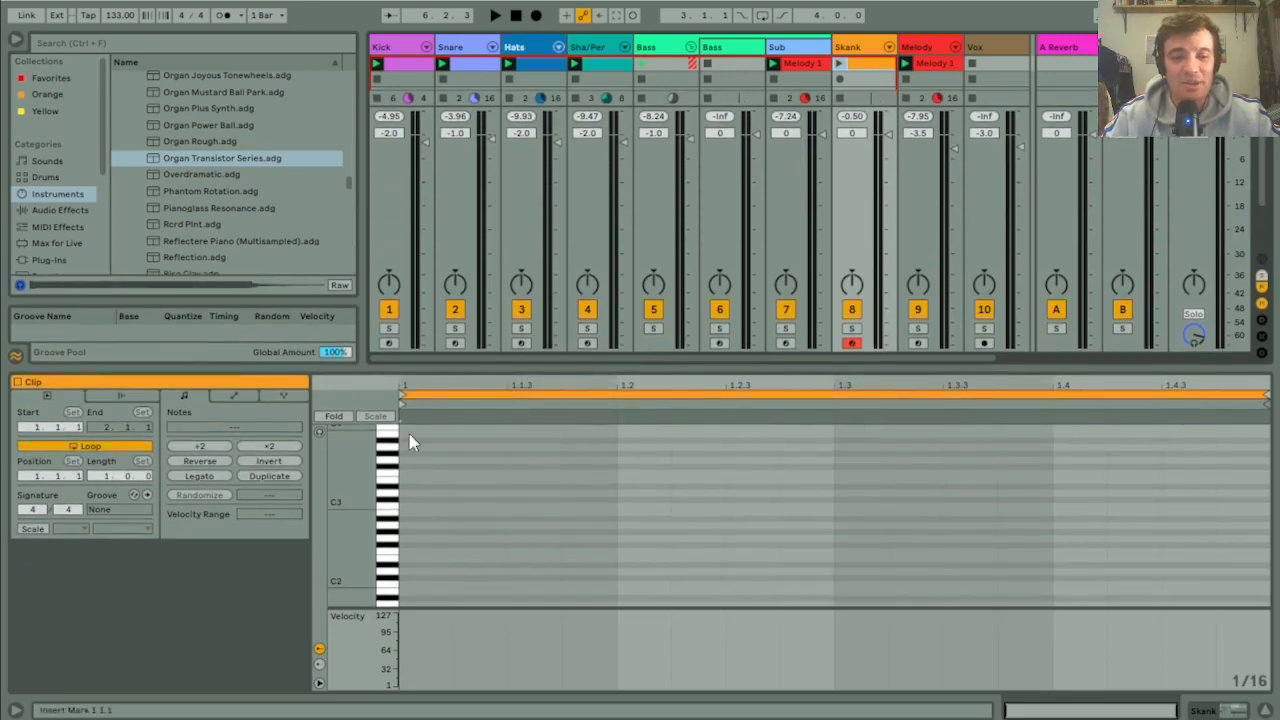
click(277, 477)
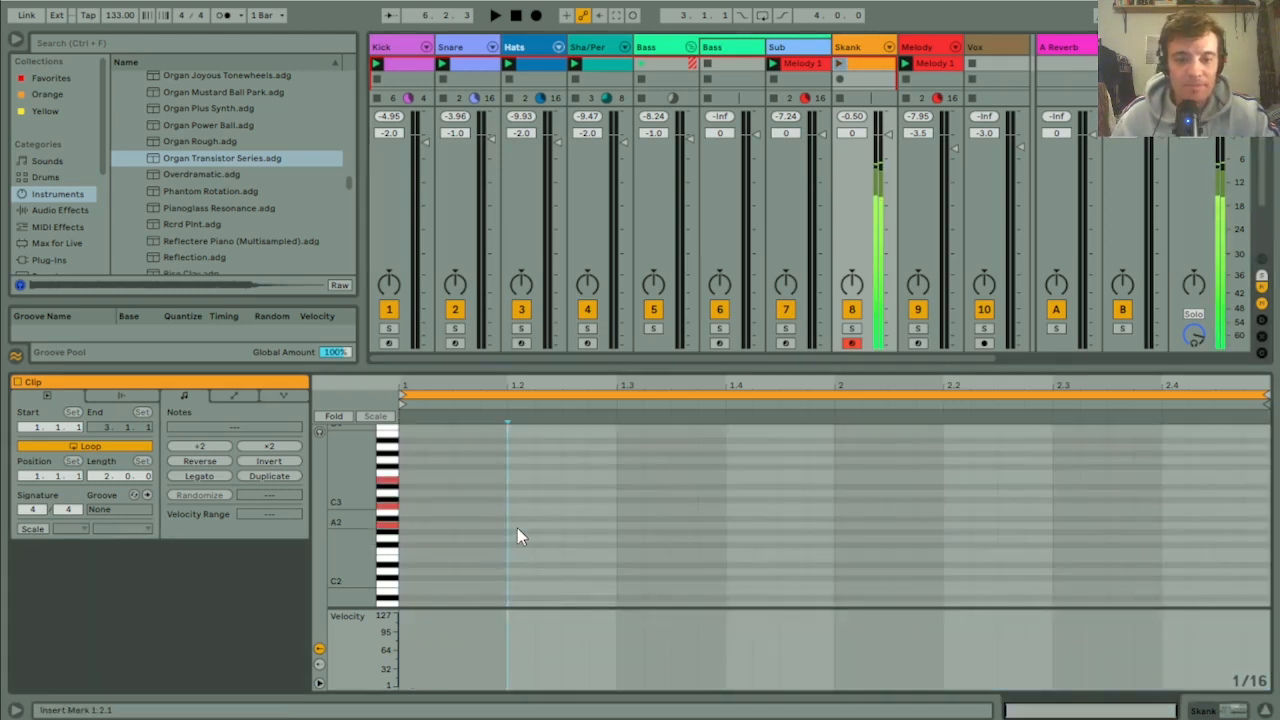
Step: Add stacked sixteenth-length notes A2, C3 and D#3 at beat 1.2 of the Skank clip
double_click(517, 528)
key(shift+Right)
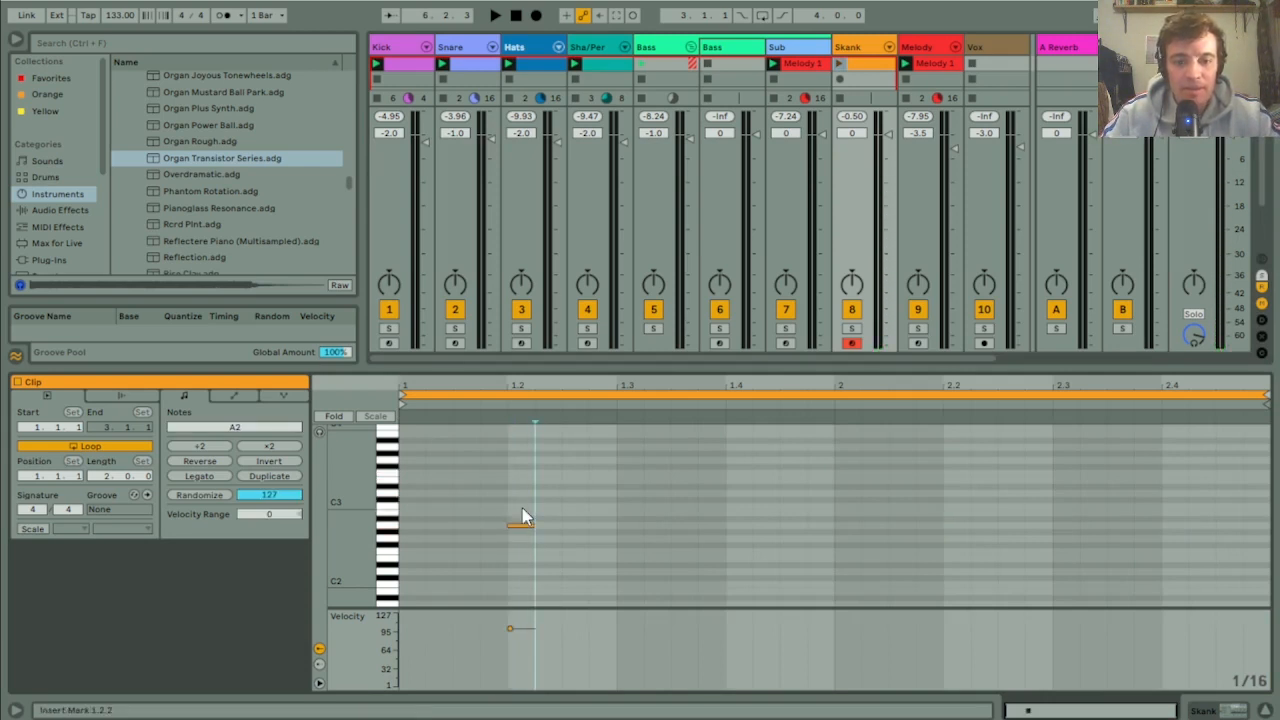
double_click(527, 506)
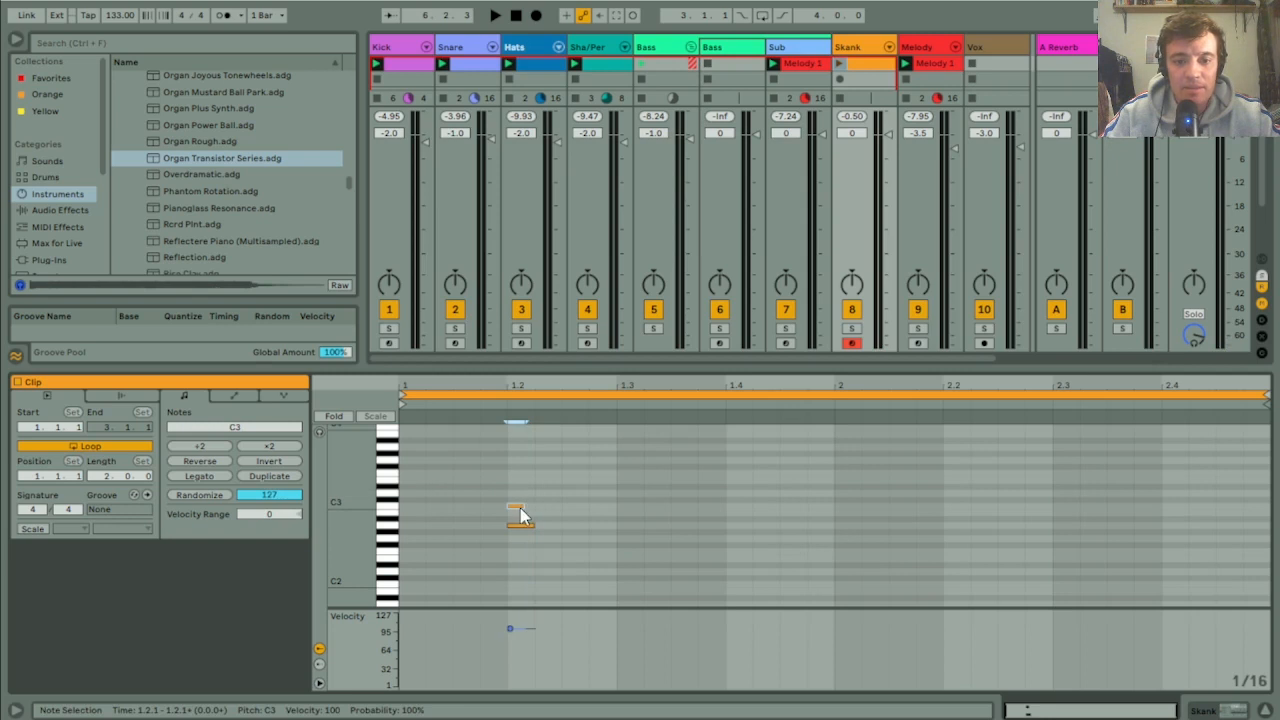
key(shift+Right)
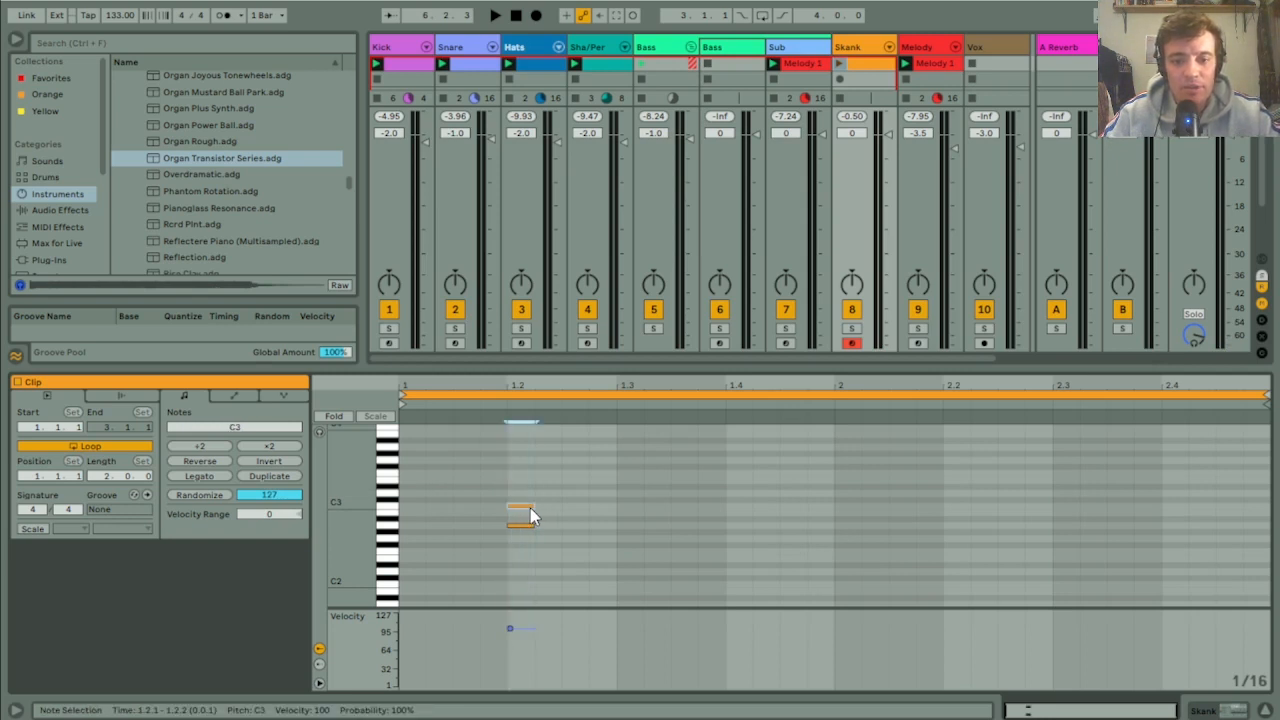
double_click(532, 485)
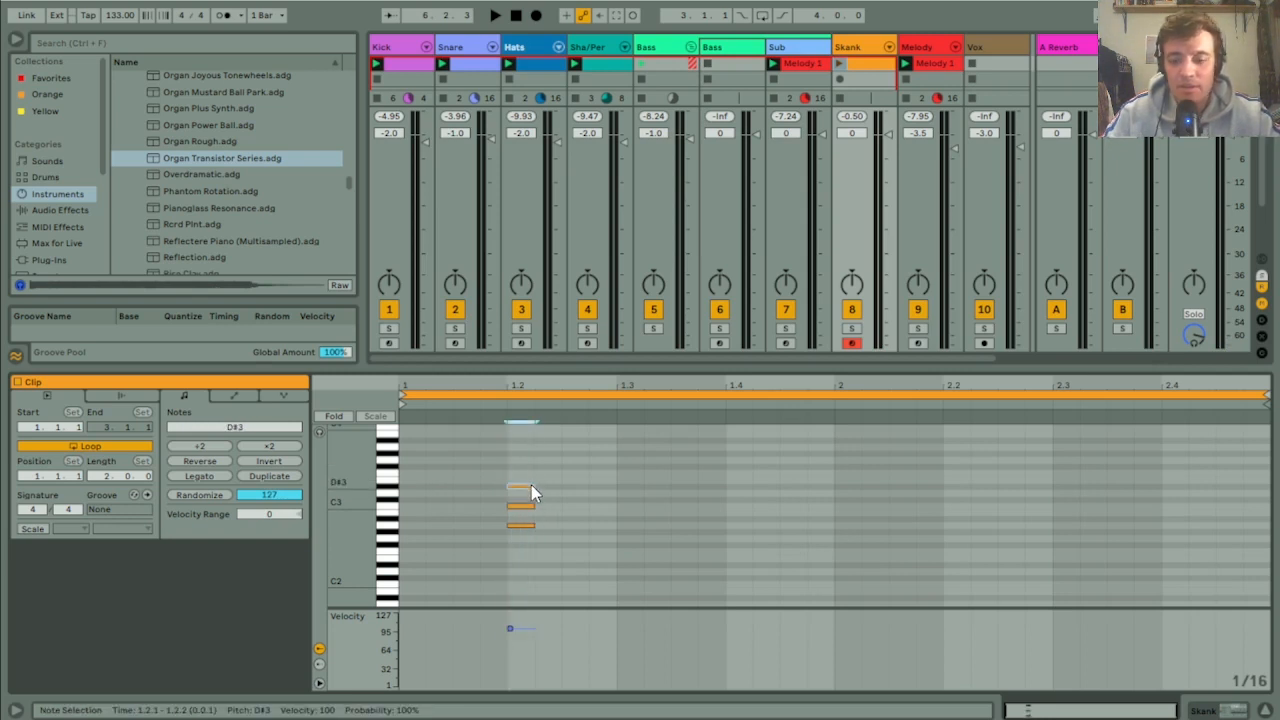
Step: Raise the chord's top note to E3 and duplicate the three-note chord from beat 1.2 to beat 1.4
key(Up)
drag(466, 457, 614, 583)
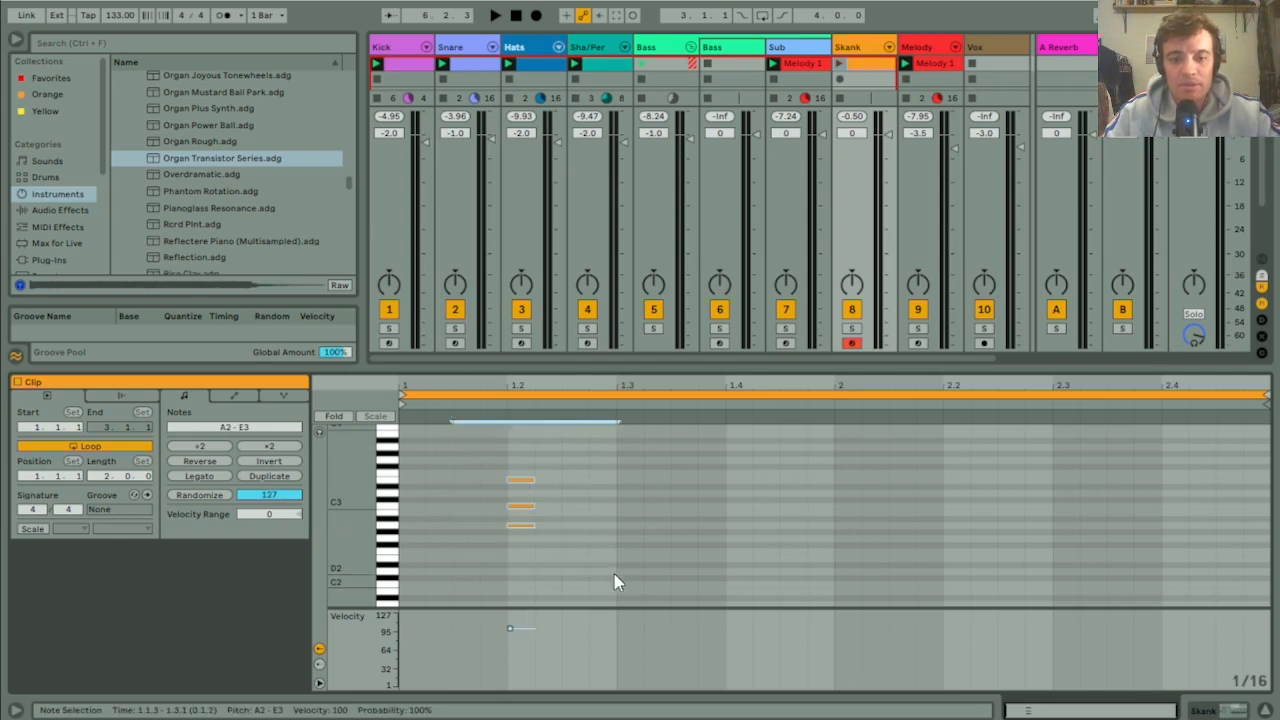
key(ctrl+d)
key(Right)
key(Right)
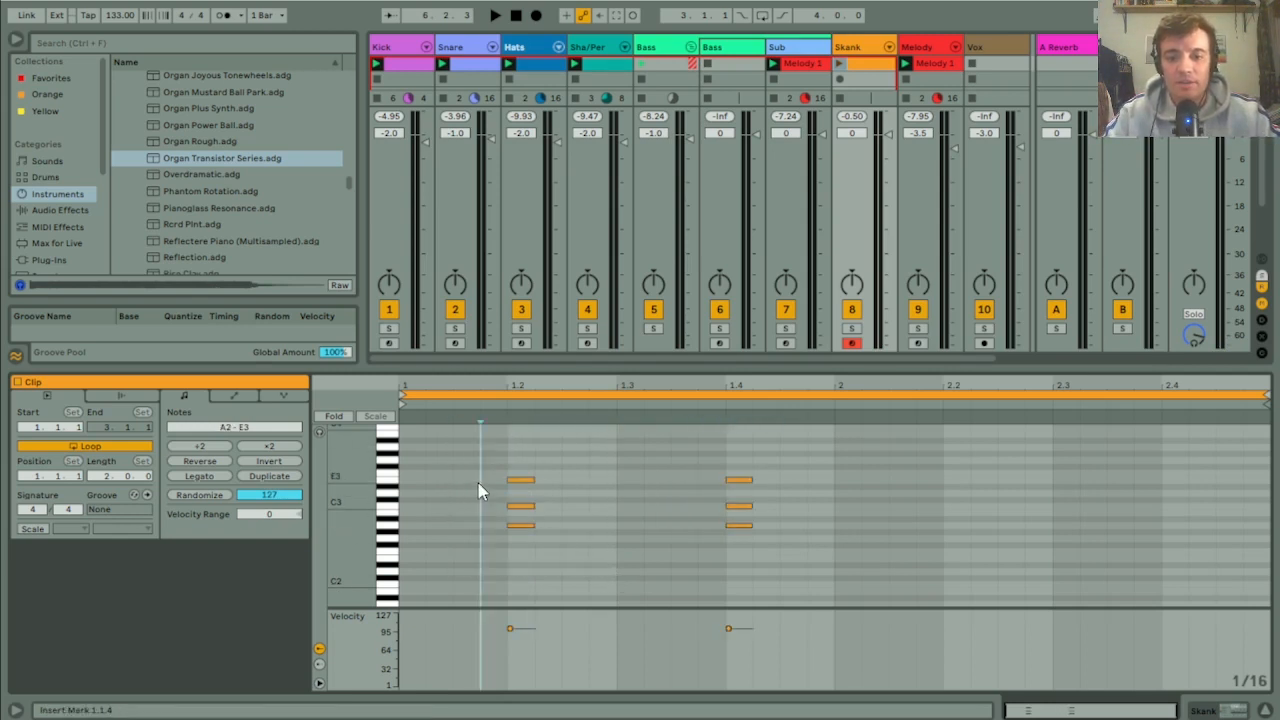
Step: Duplicate the two first-bar chords into the second bar at beats 2.2 and 2.4
drag(477, 485, 765, 560)
key(ctrl+d)
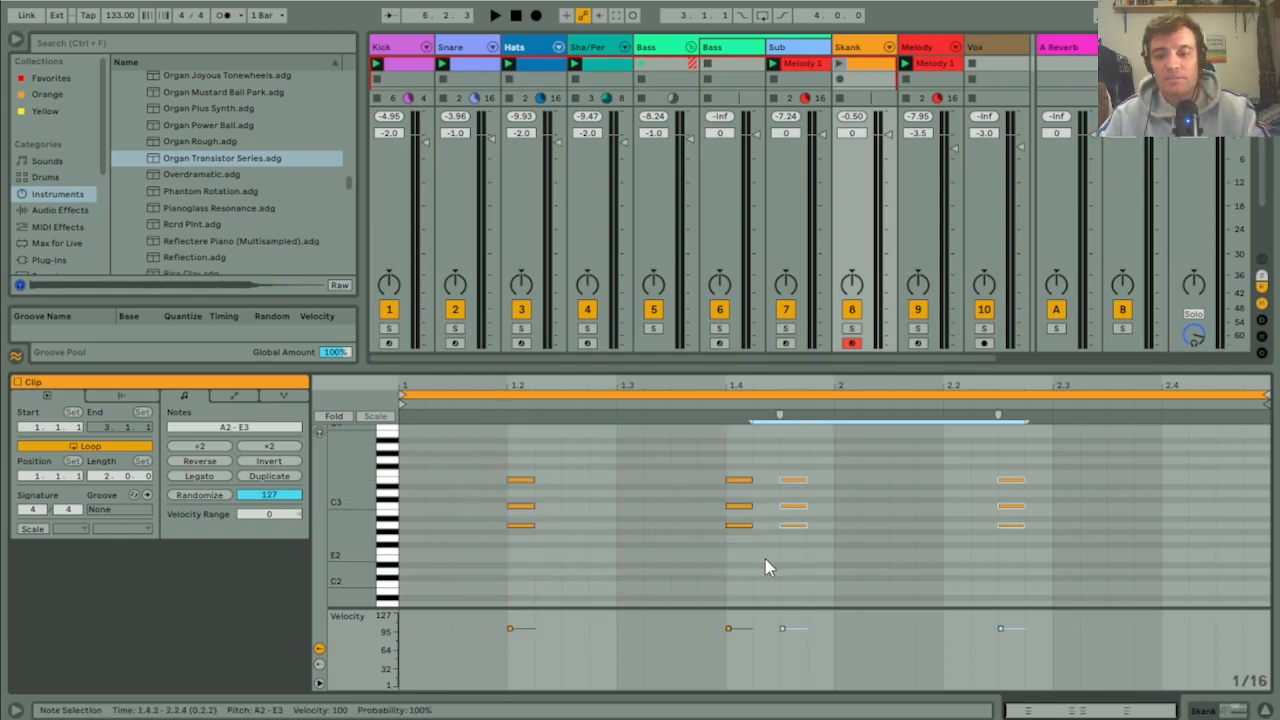
key(Right)
key(Right)
key(Right)
key(Right)
key(Right)
key(Right)
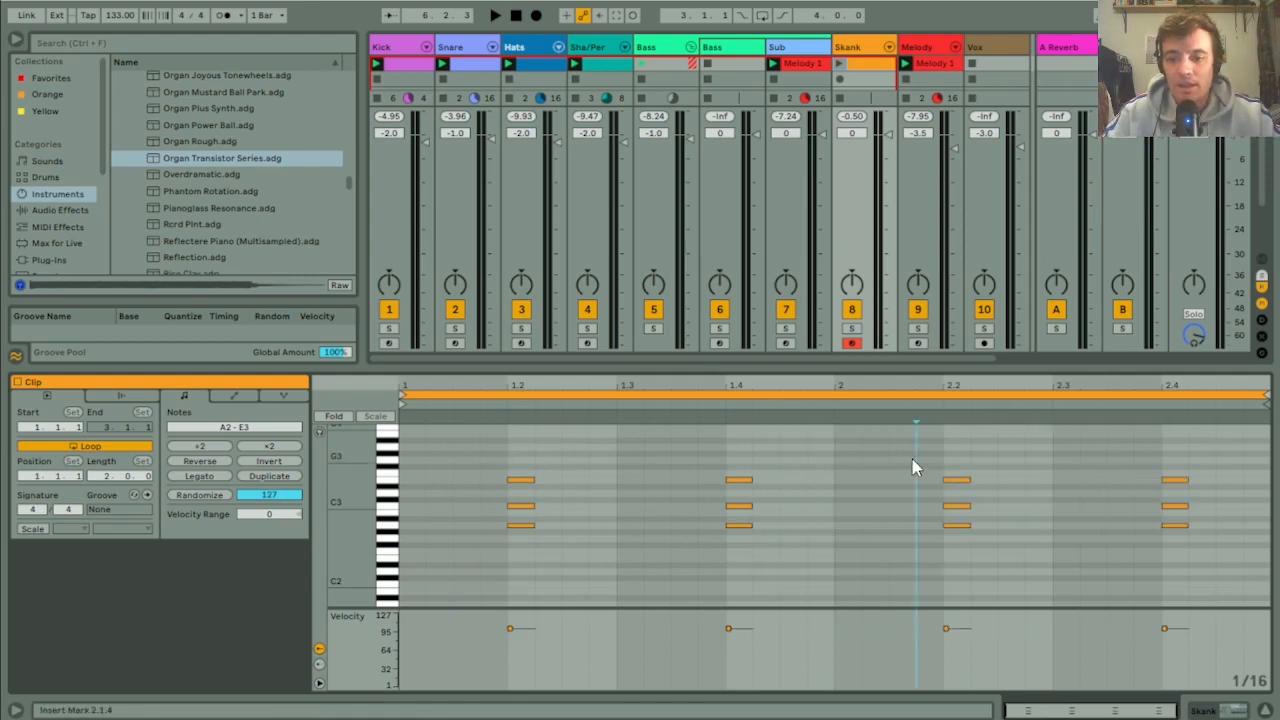
Step: Raise the top notes of the two second-bar chords to F3 and launch the Skank clip
drag(914, 462, 1203, 497)
key(Up)
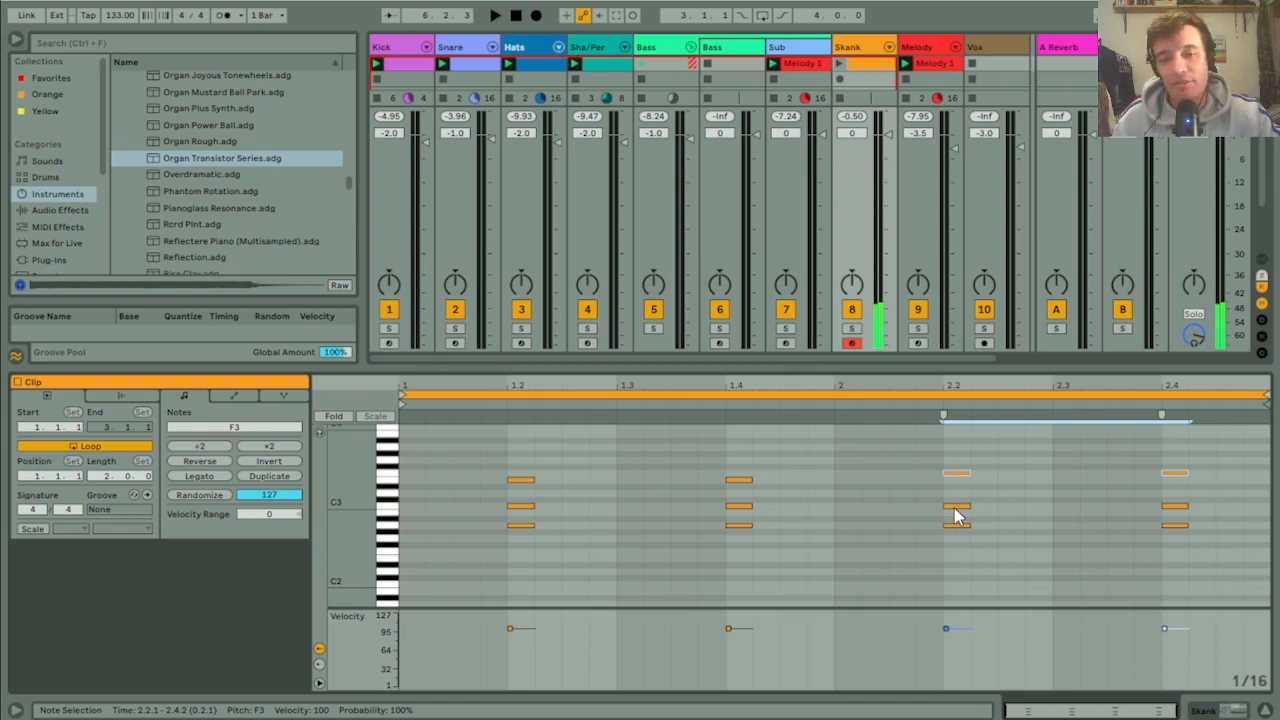
click(840, 65)
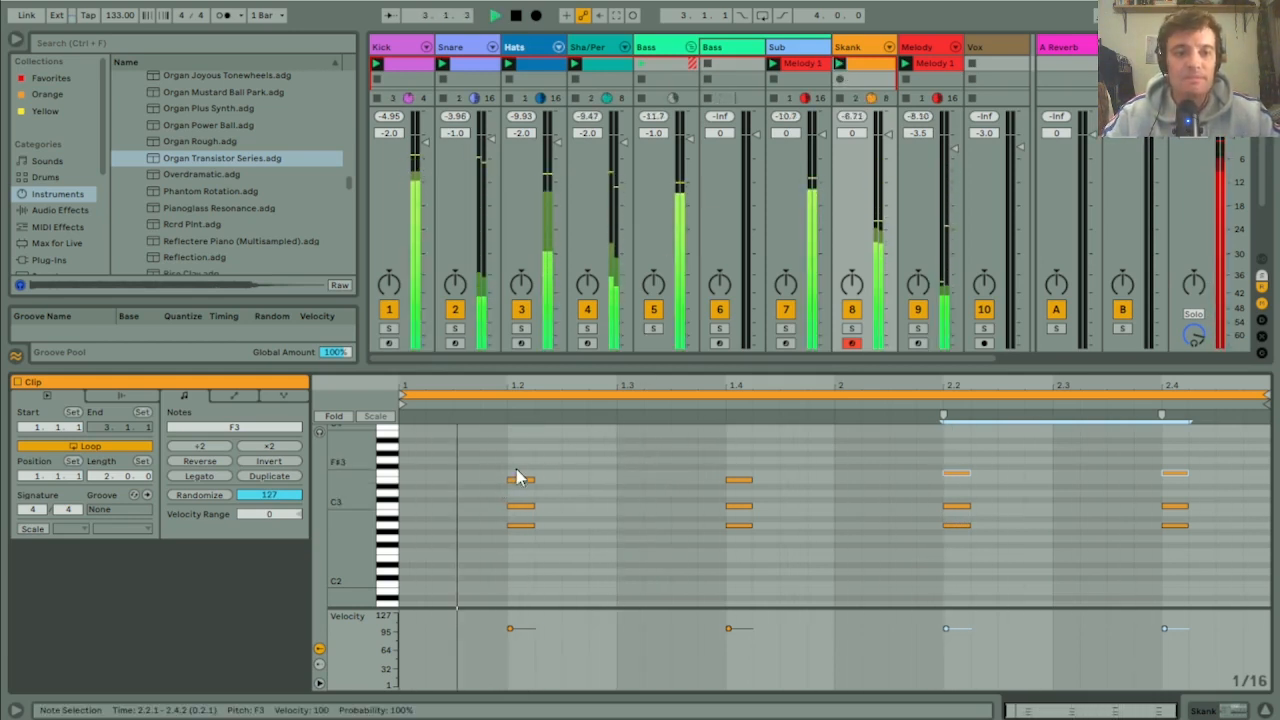
Step: Transpose all four chords in the Skank clip up one octave
click(433, 448)
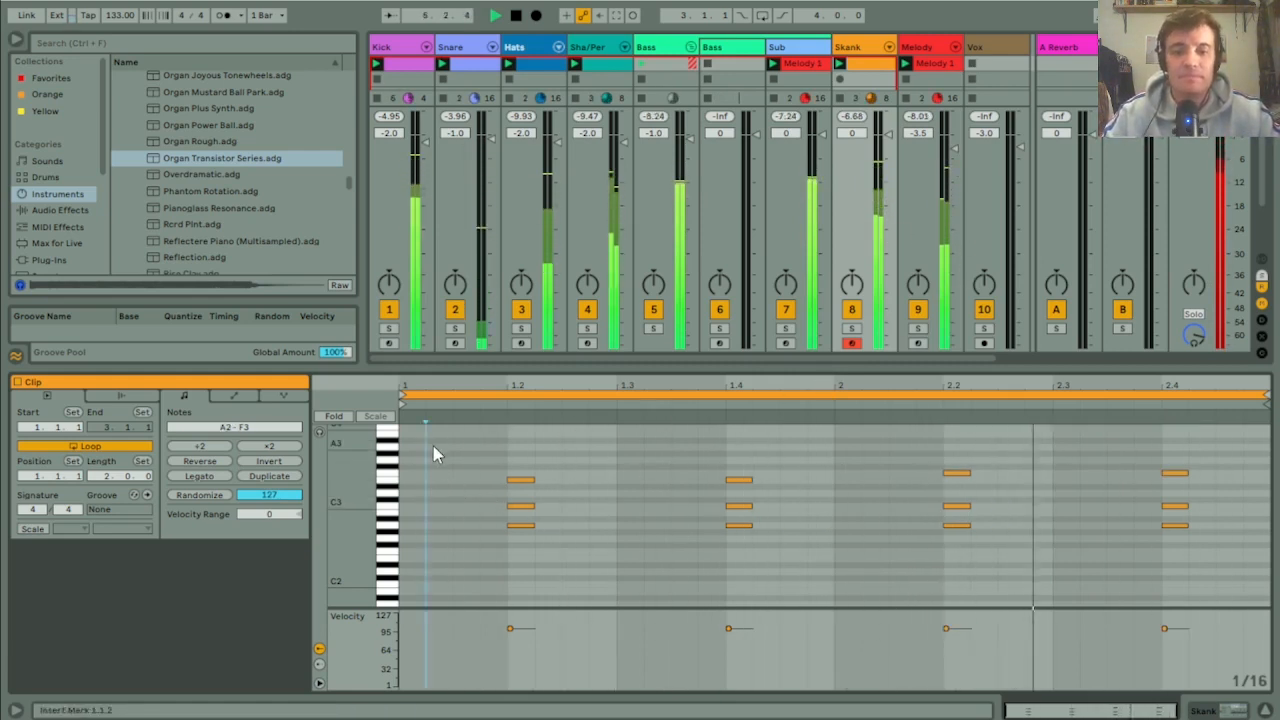
drag(433, 453, 1198, 590)
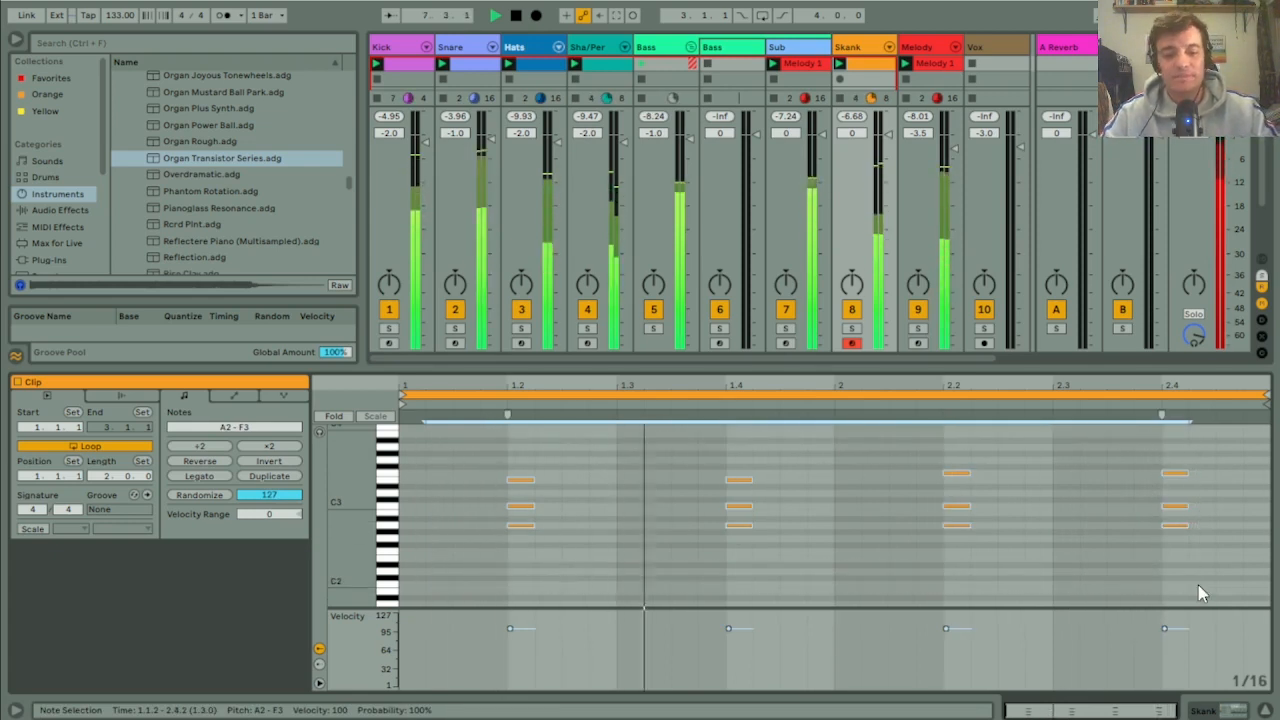
key(shift+Up)
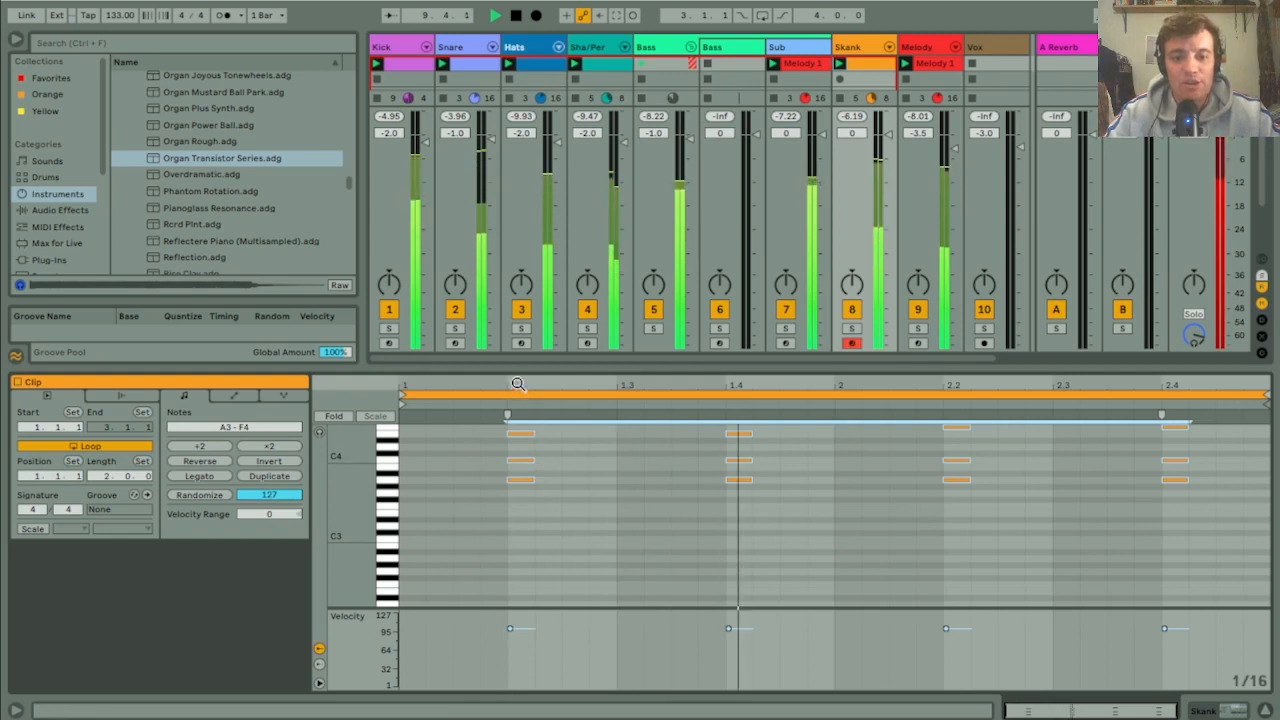
Step: Shorten all the Skank chord notes together to about two thirds of a sixteenth
drag(517, 384, 433, 430)
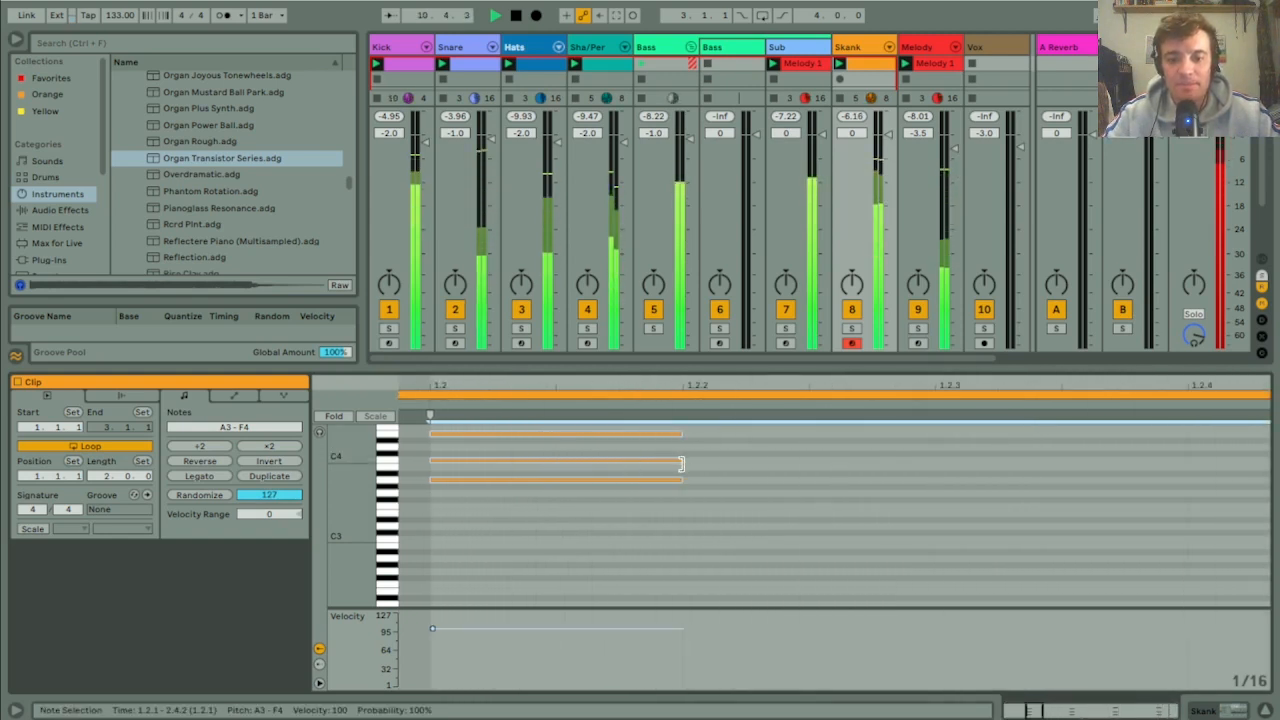
drag(681, 463, 605, 466)
click(594, 426)
drag(584, 387, 524, 387)
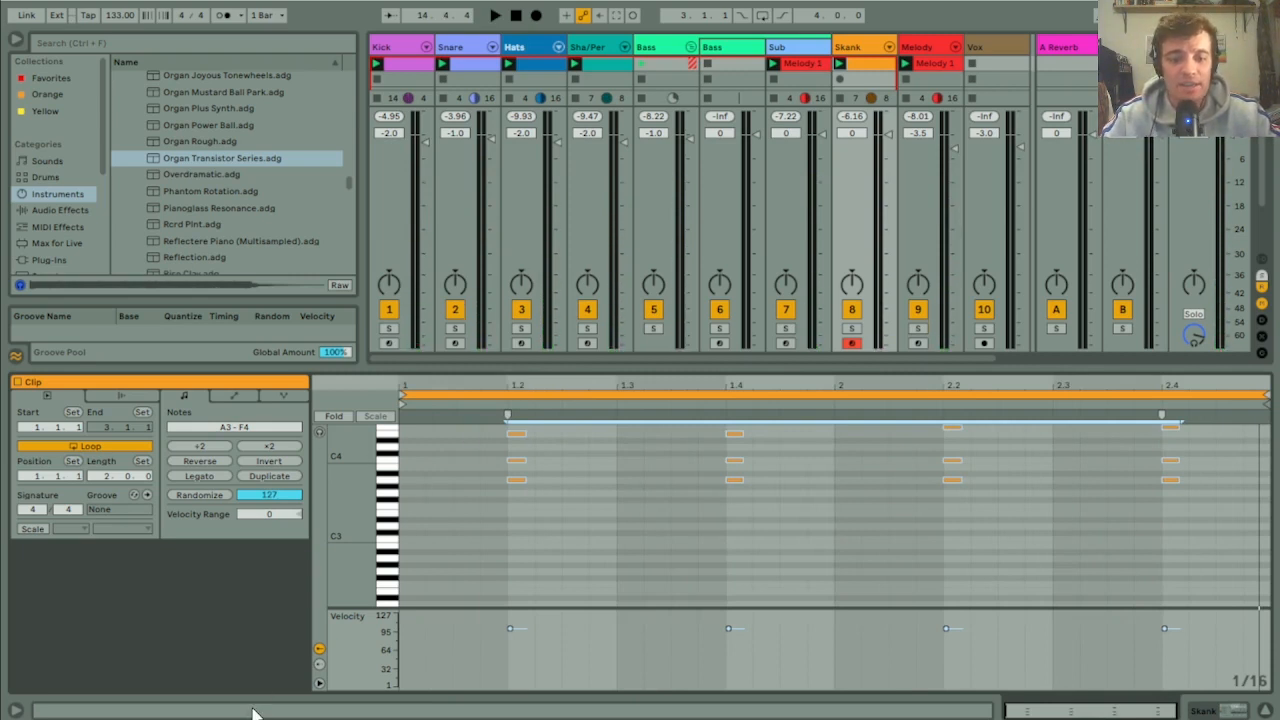
Step: Switch to OBS Studio to view the recording's audio mixer levels
key(alt+Tab)
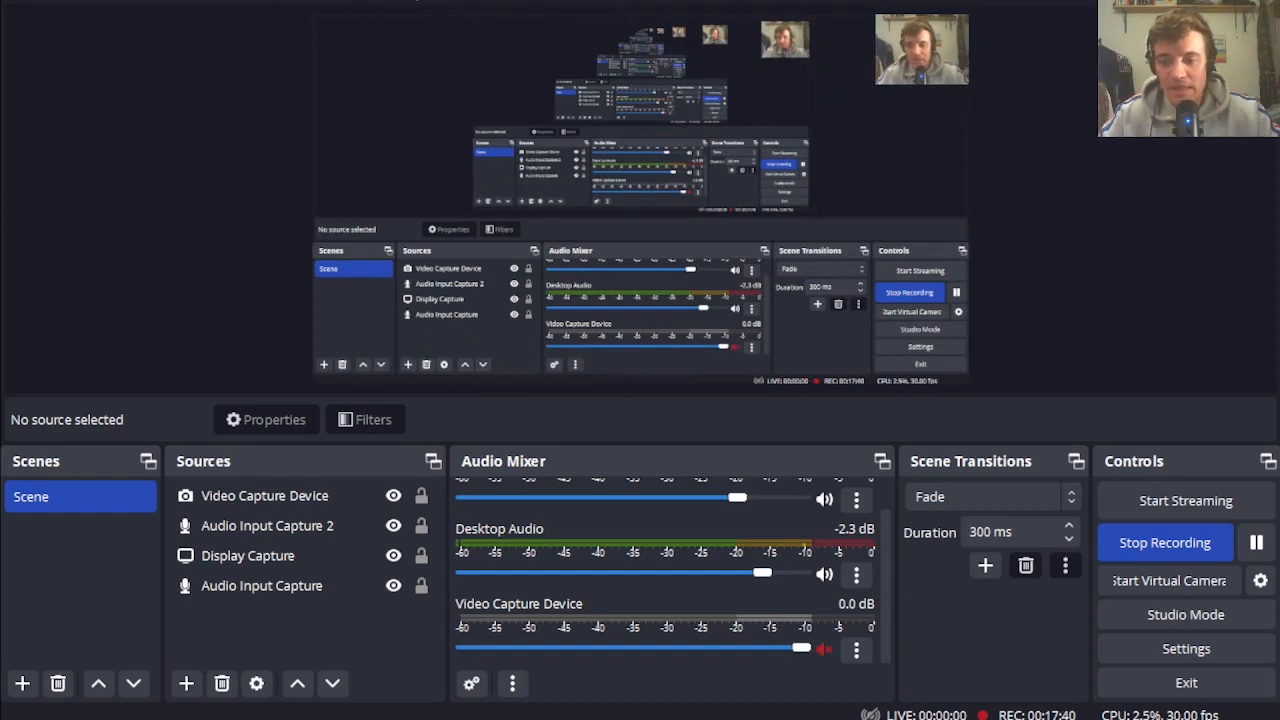
Step: Switch to Ableton Live, play back the current arrangement of clips, and enlarge the session view above the clip editor
key(alt+Tab)
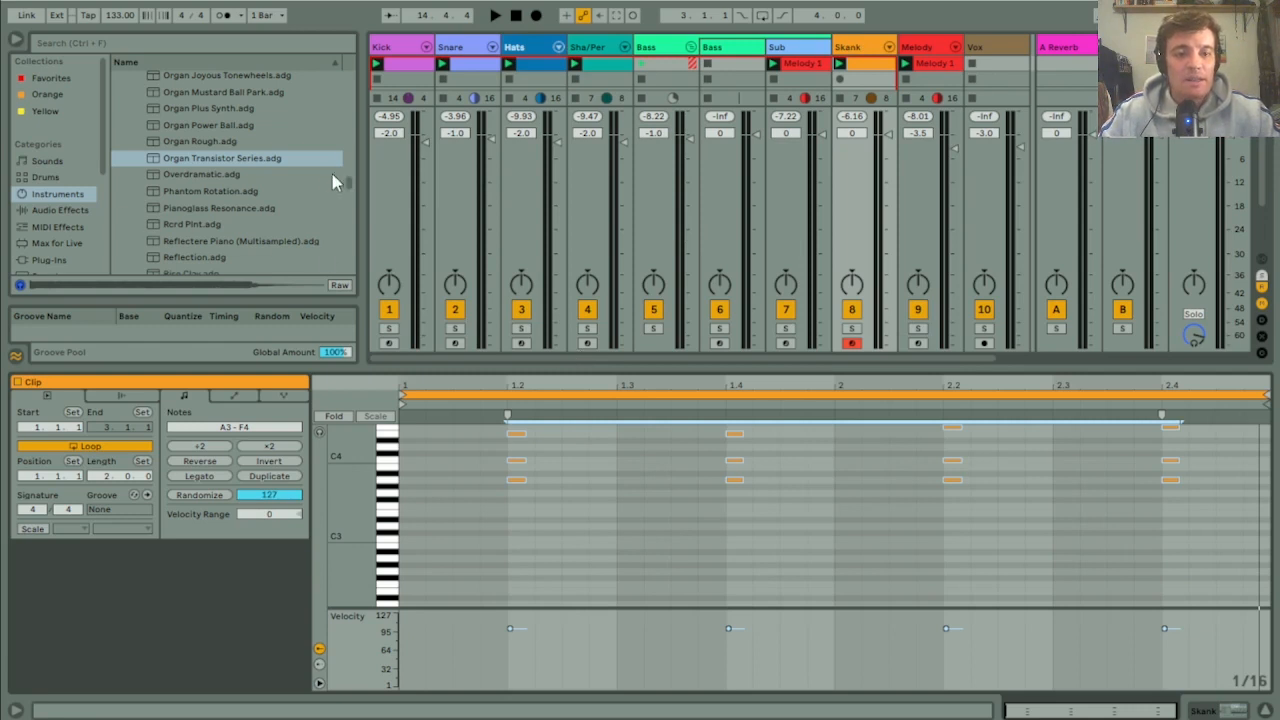
drag(349, 182, 339, 4)
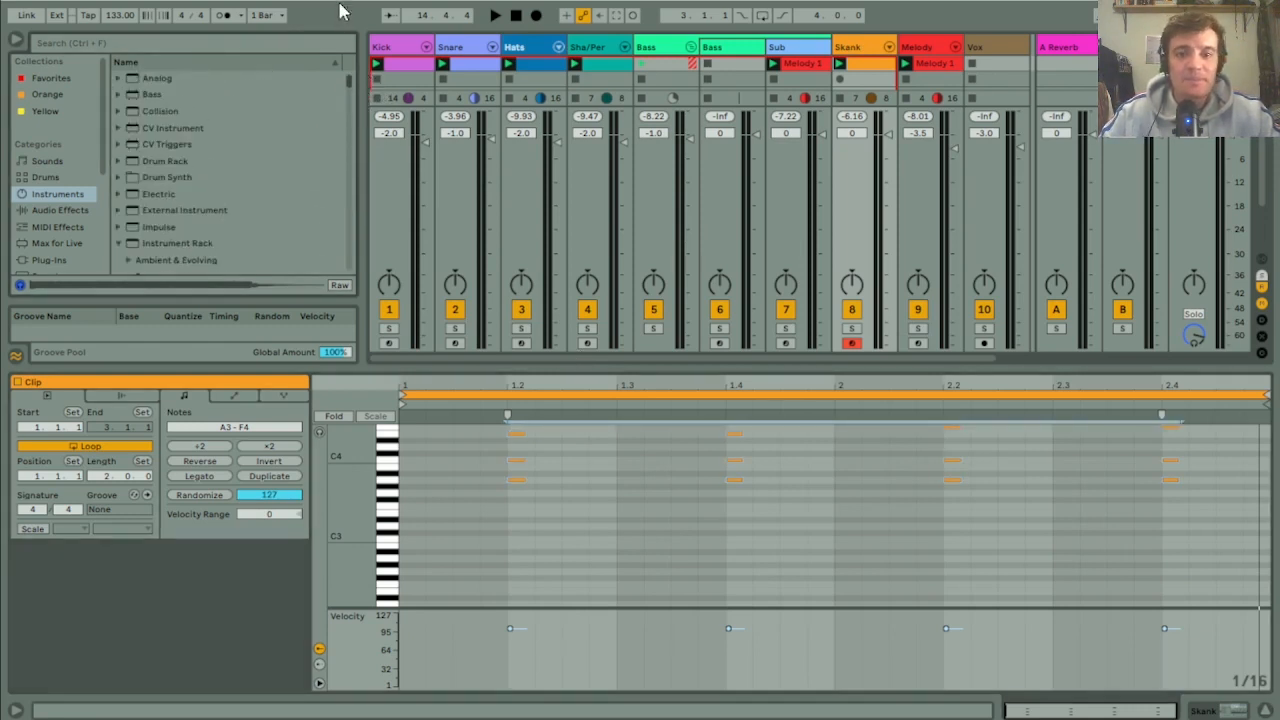
key(space)
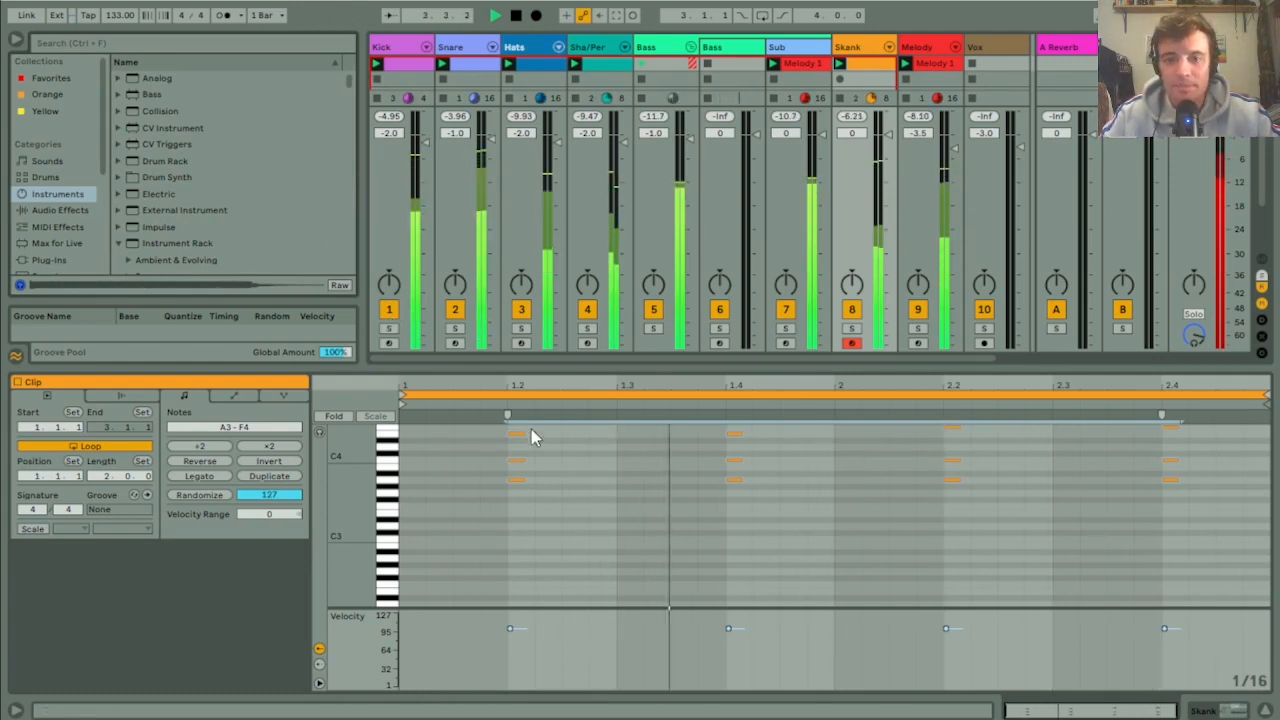
drag(700, 364, 711, 467)
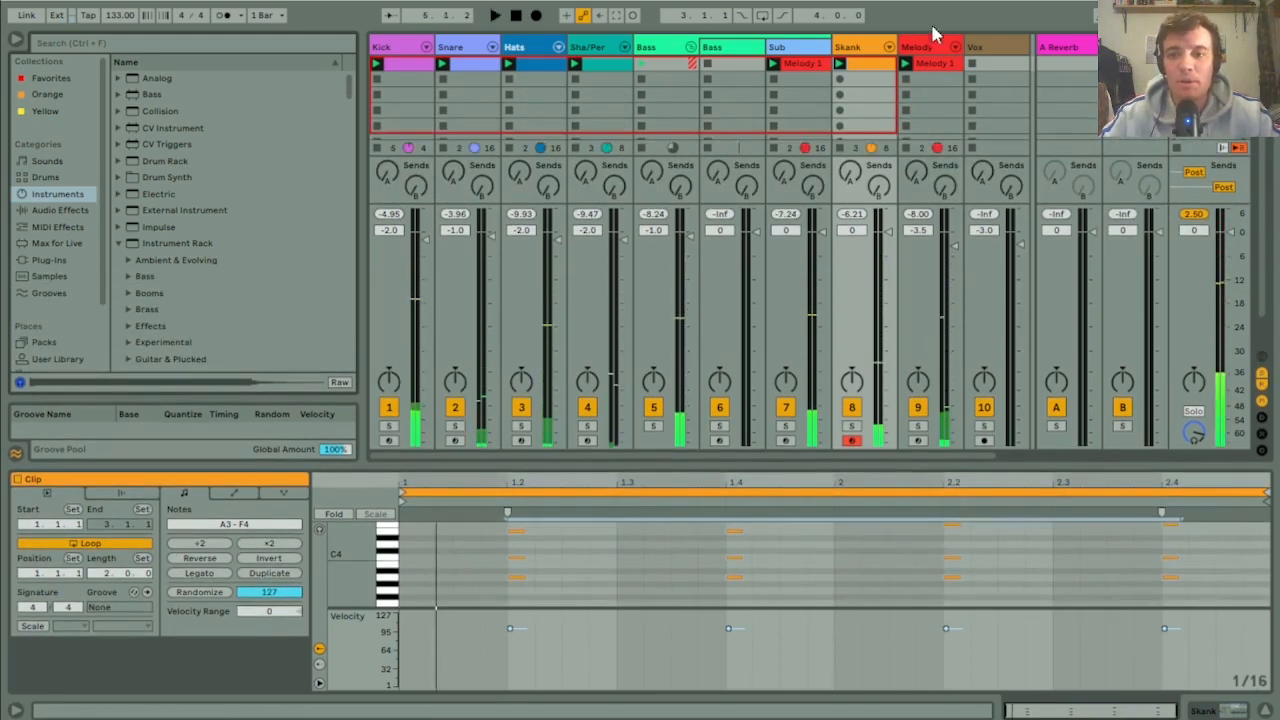
Step: Move the Crumar Clavichord instrument and the Melody 1 clip from the Melody track to the empty second Bass track
click(995, 55)
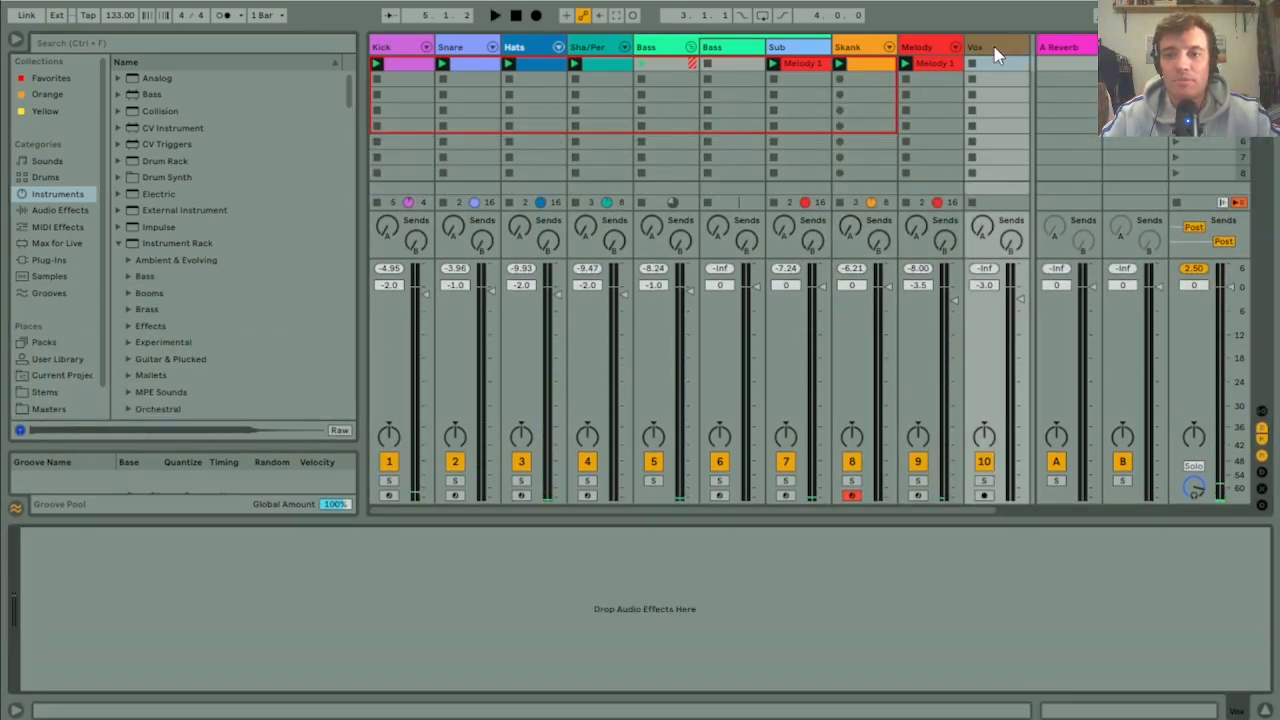
click(932, 48)
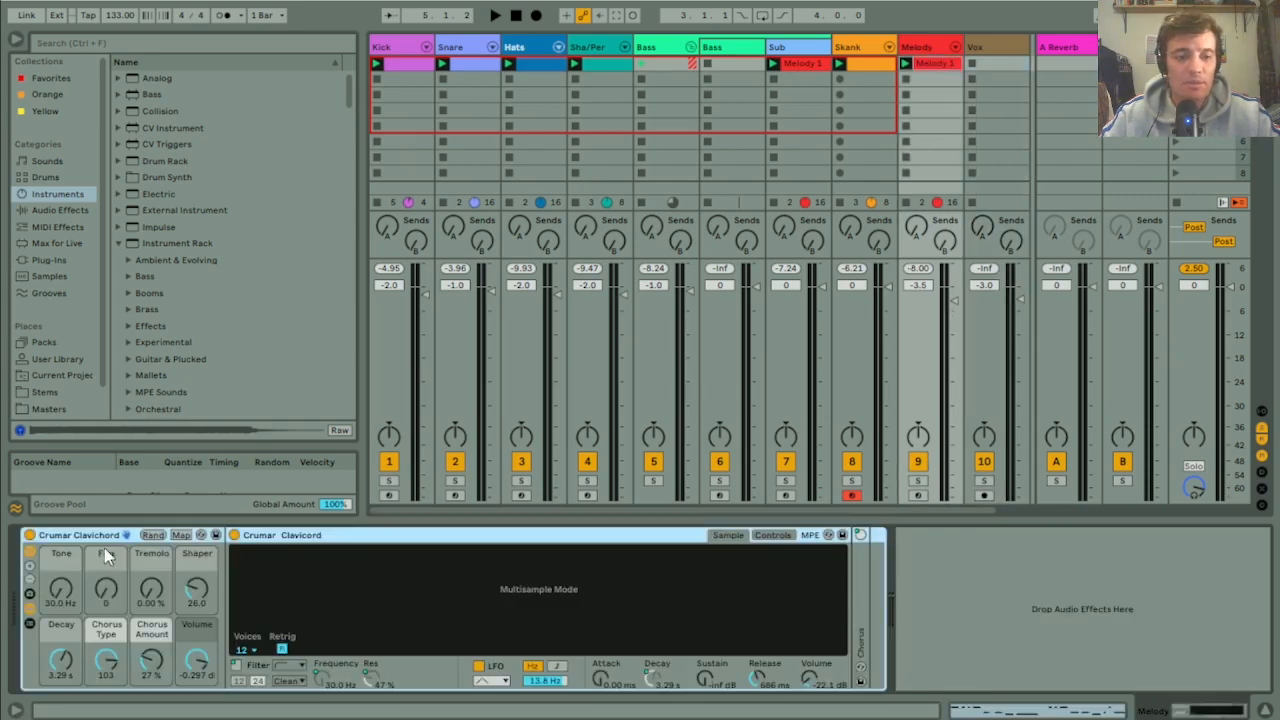
drag(724, 87, 730, 45)
drag(948, 65, 904, 80)
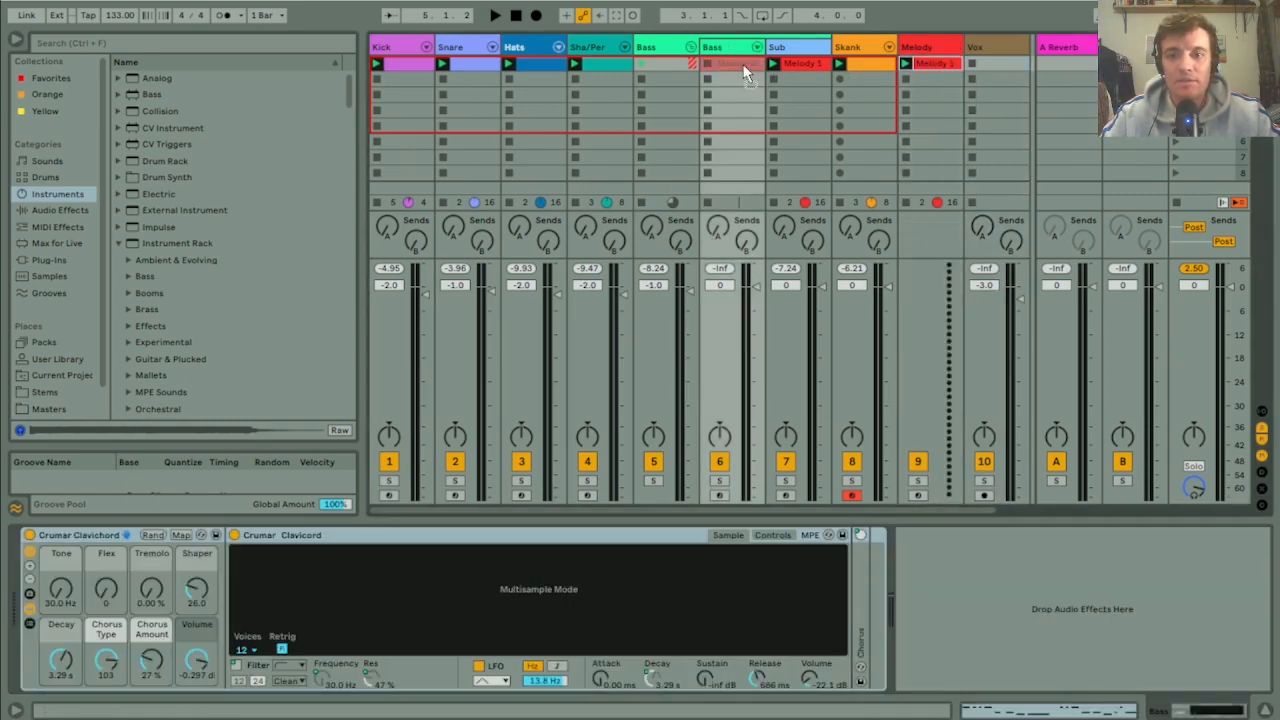
Step: Solo the first Bass track and play back the bass parts together
click(653, 481)
key(space)
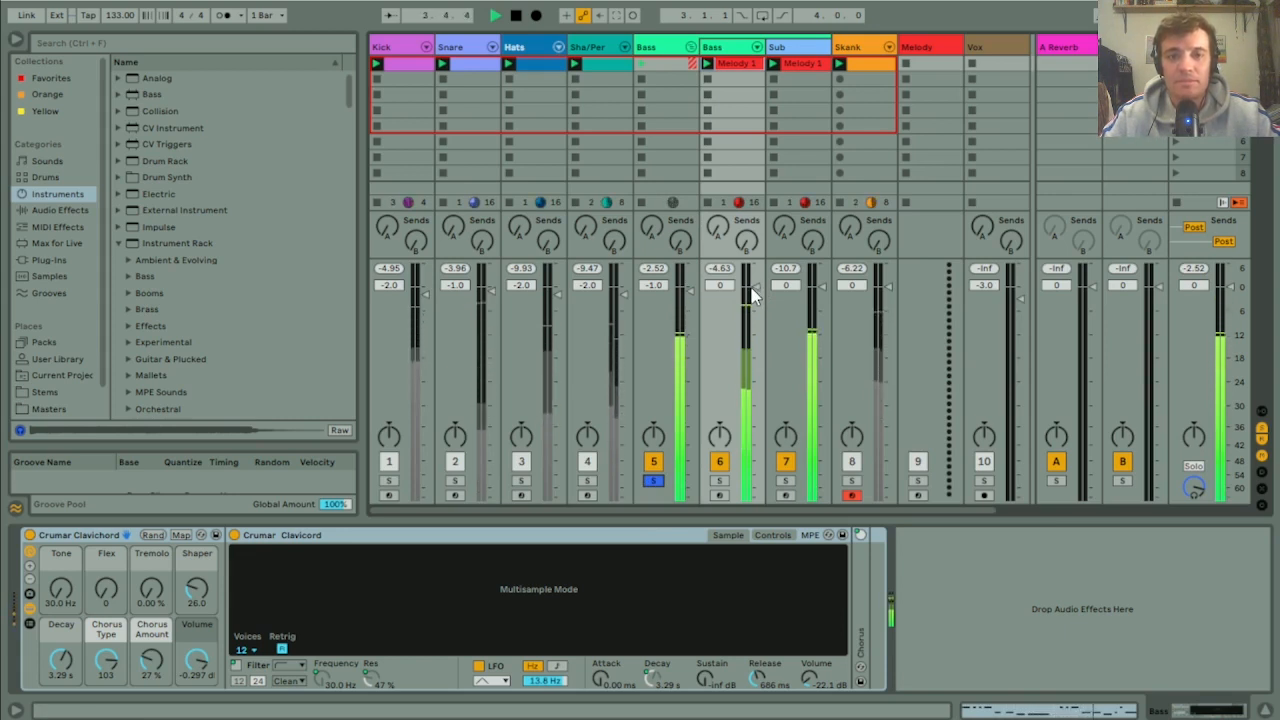
key(space)
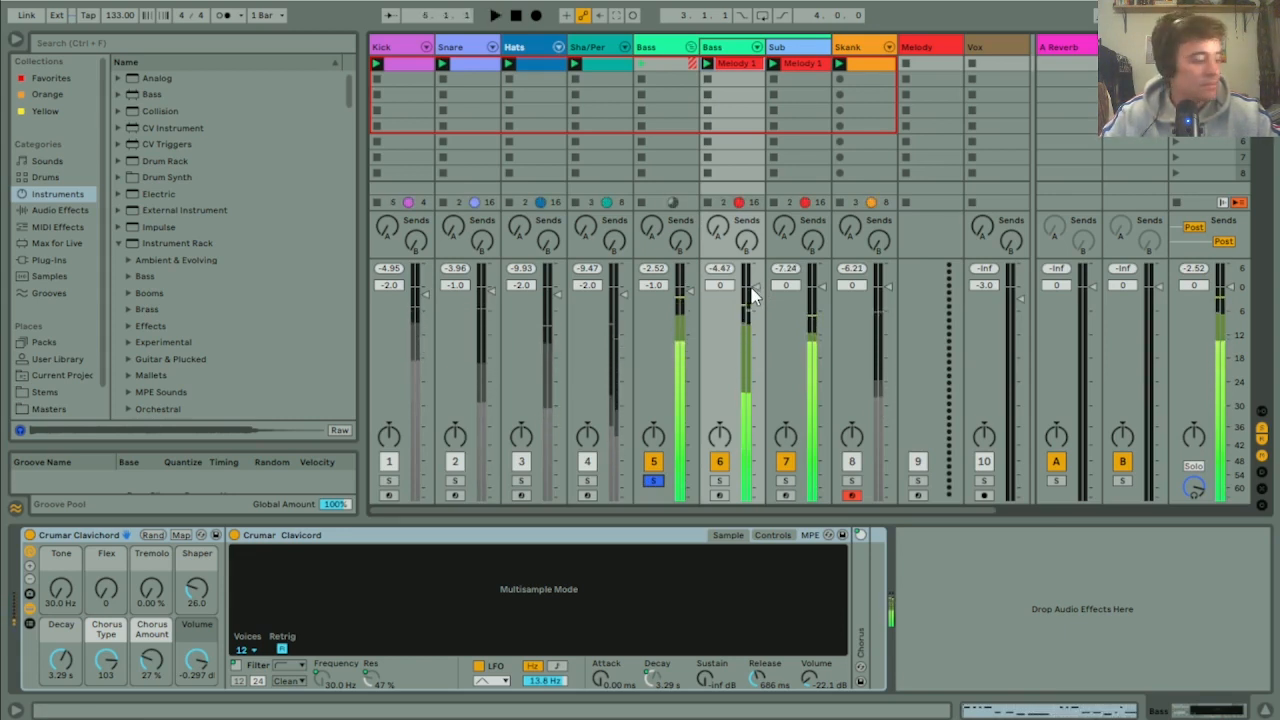
Step: Select the empty Melody track, search the instruments for "flu", and preview the Analog preset Fluff Face Bass
click(928, 50)
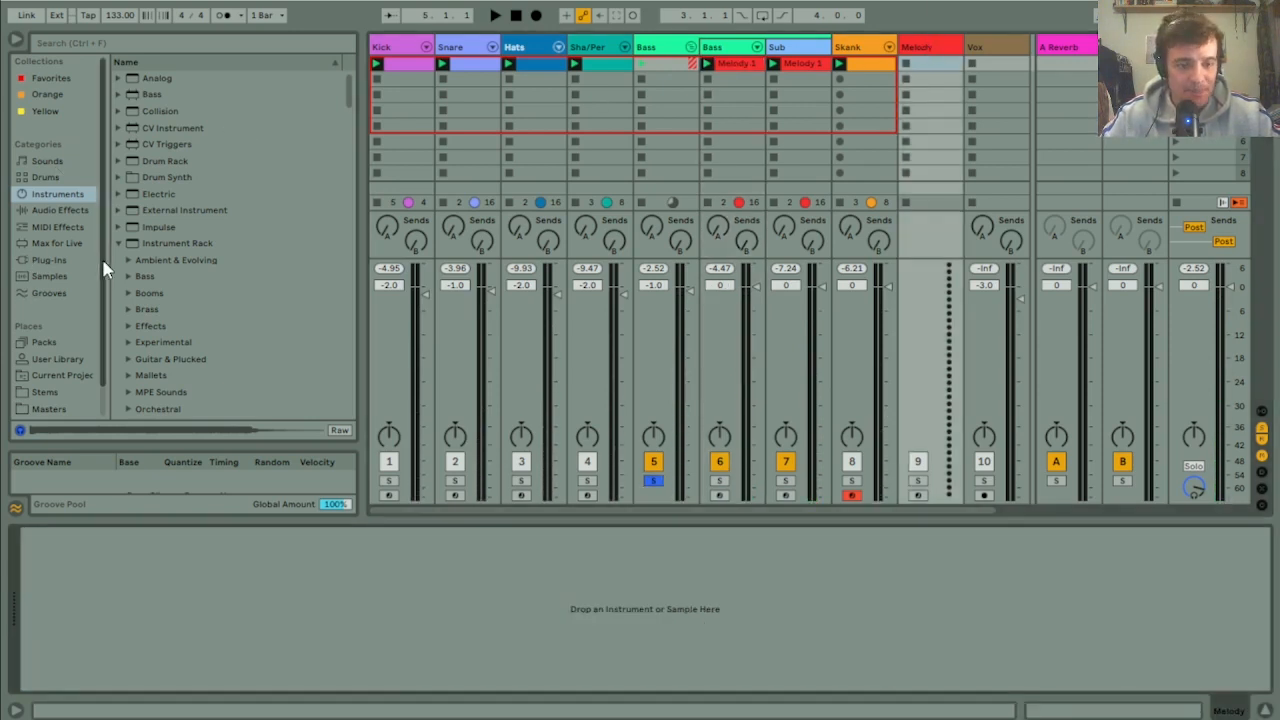
scroll(103, 270, down, 1)
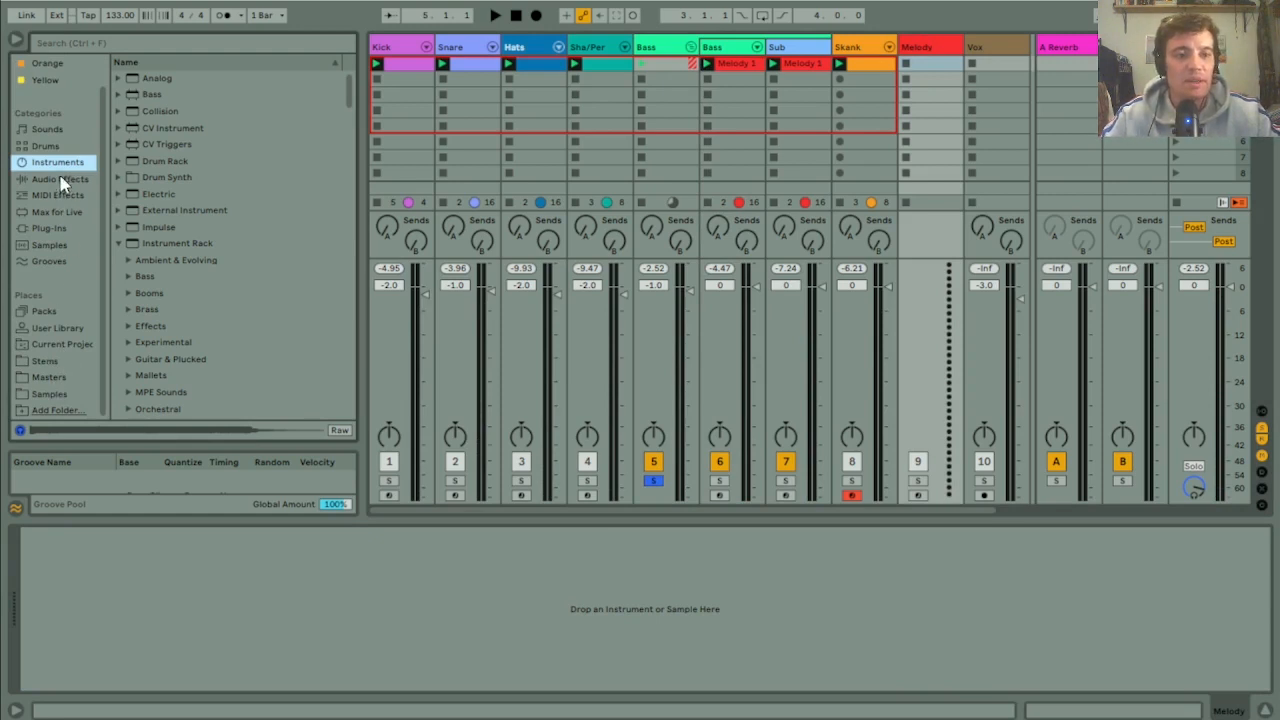
click(84, 44)
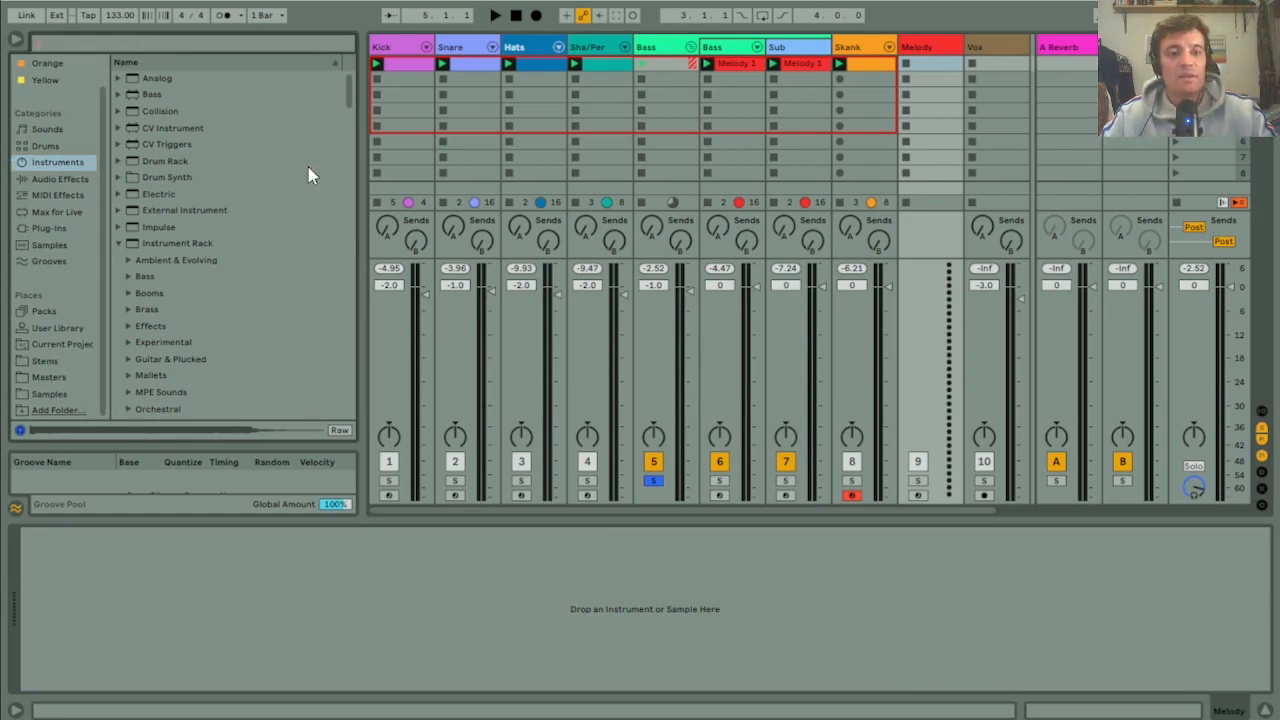
text(flu)
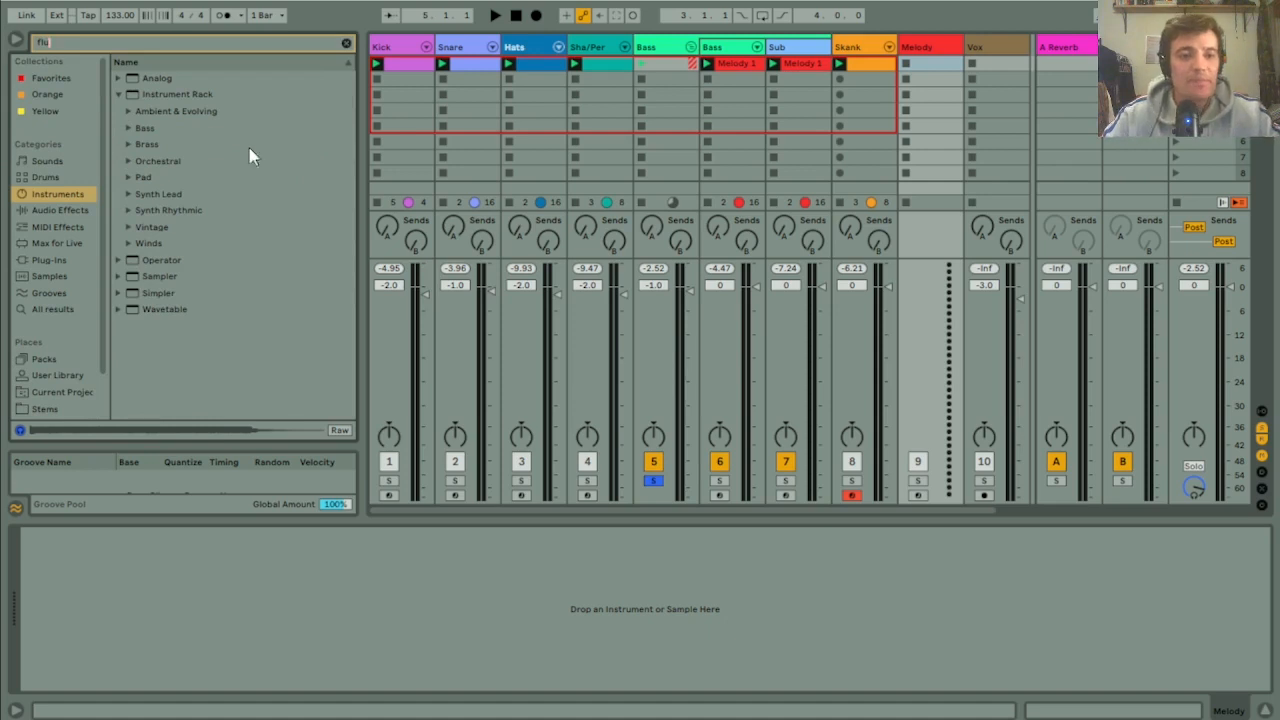
click(118, 79)
click(129, 95)
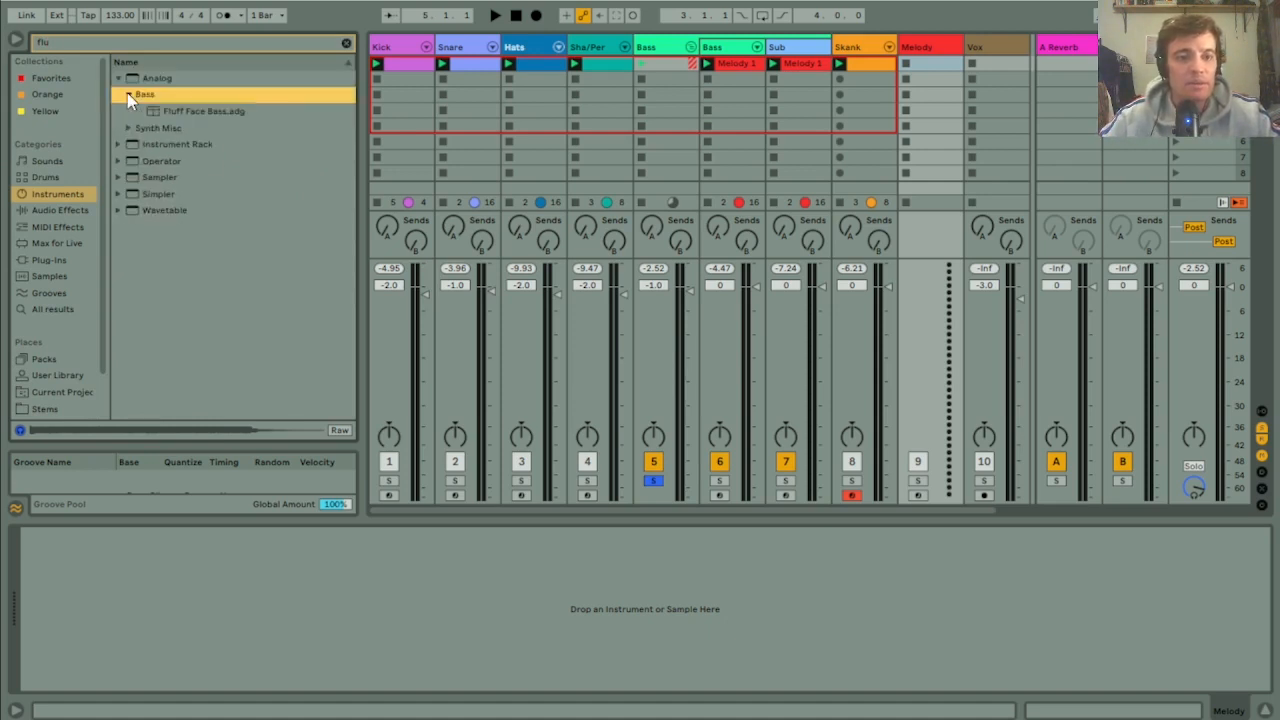
click(179, 111)
Step: Preview the flute presets in the Instrument Rack's Winds folder and load Alto Flute Solo Staccato onto the Melody track
click(118, 79)
click(119, 95)
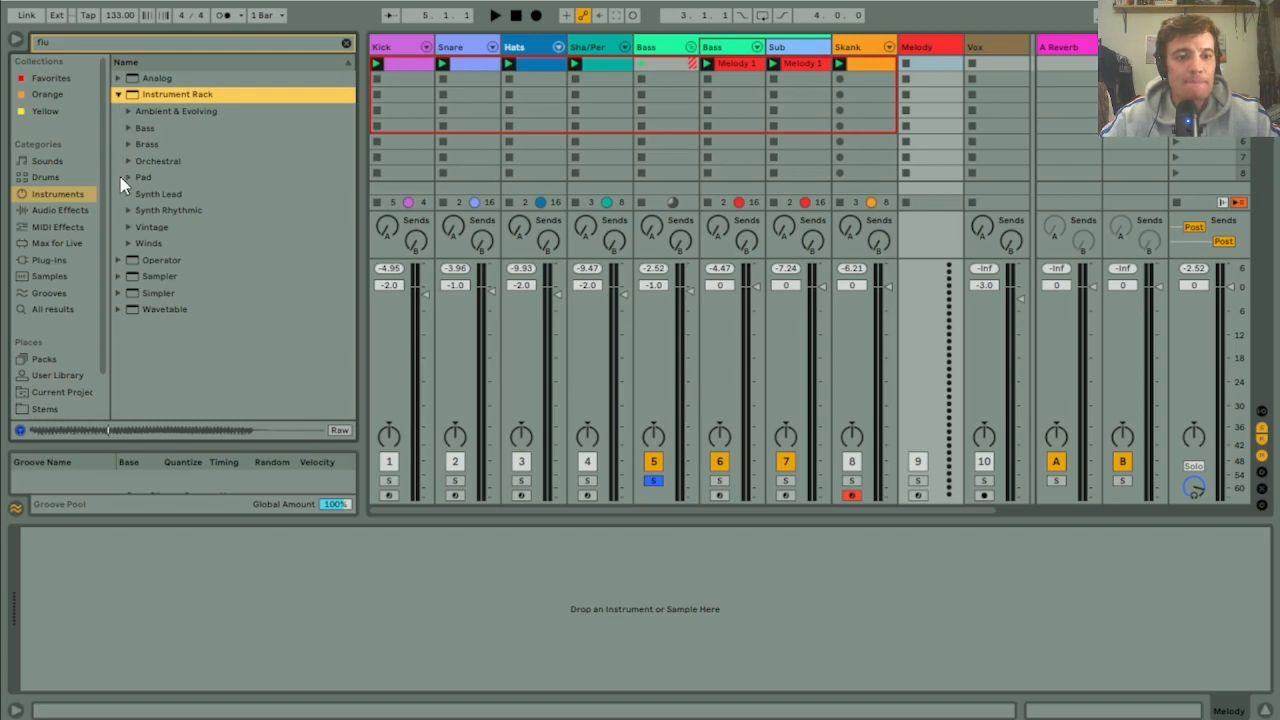
click(129, 244)
click(216, 309)
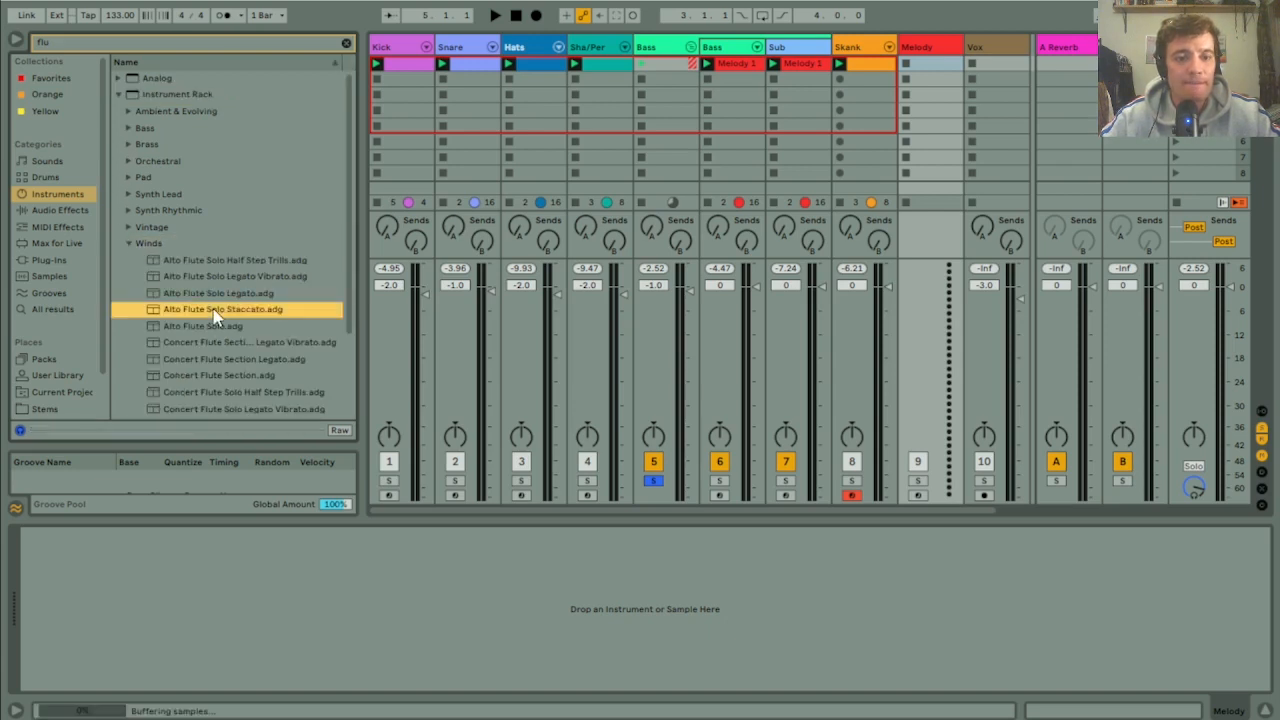
scroll(350, 260, down, 2)
scroll(352, 278, down, 3)
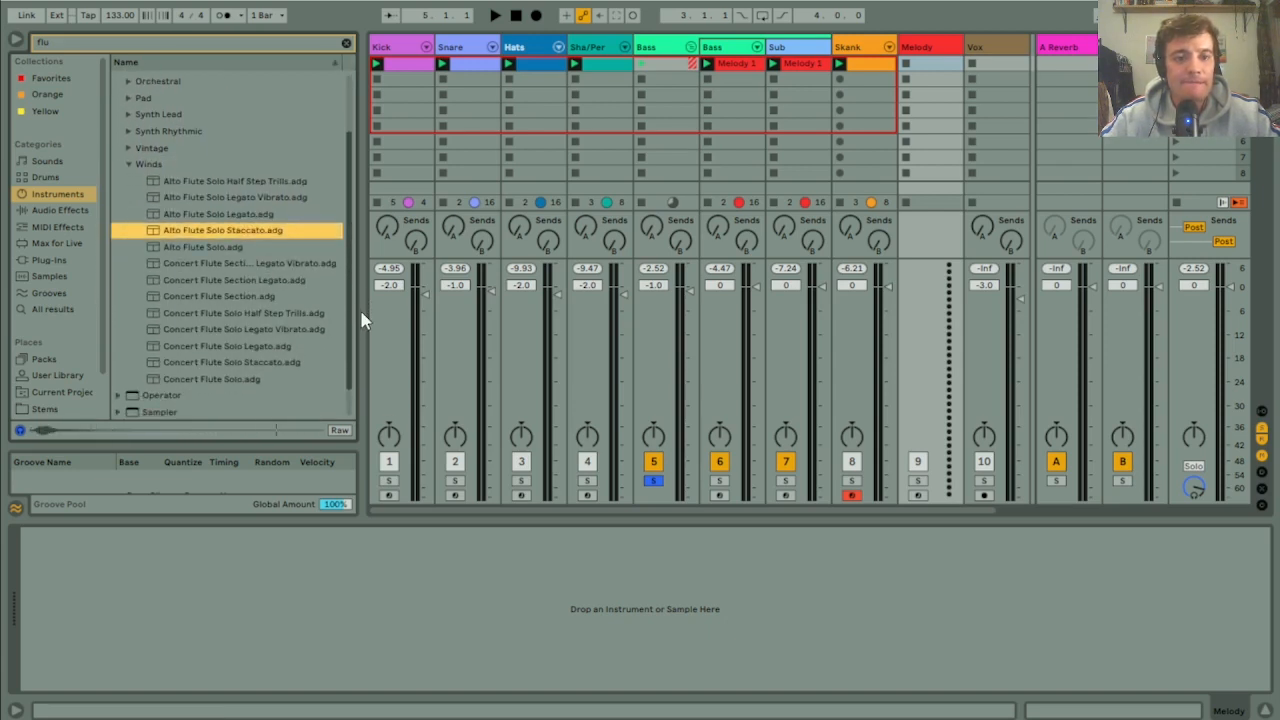
click(223, 200)
key(Down)
key(Down)
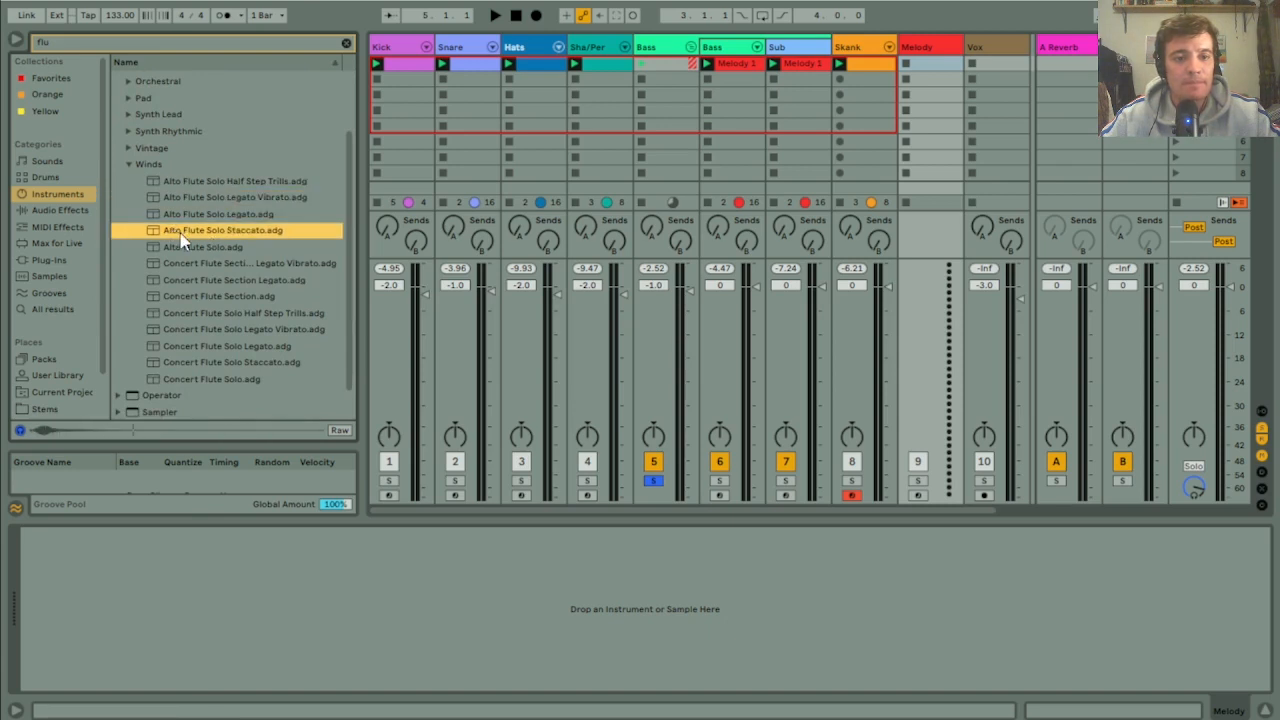
drag(935, 95, 936, 96)
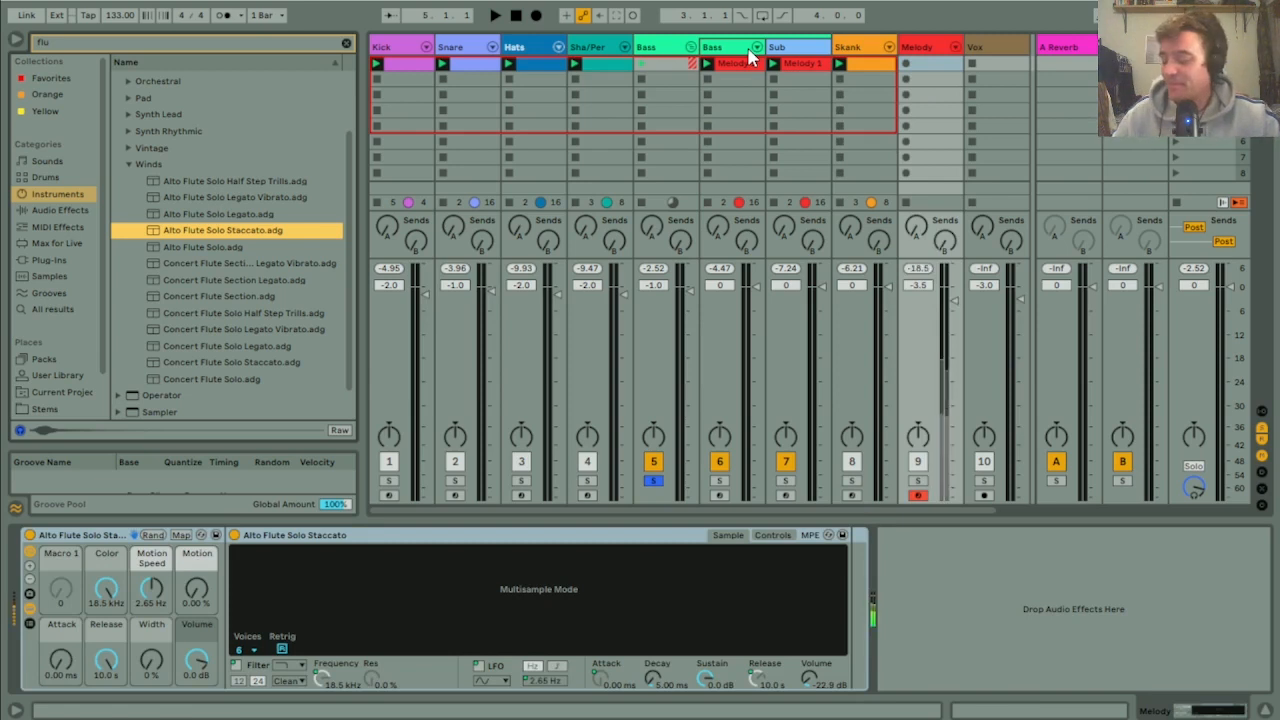
Step: Unsolo the first Bass track and play the full loop while trying out the flute
click(656, 480)
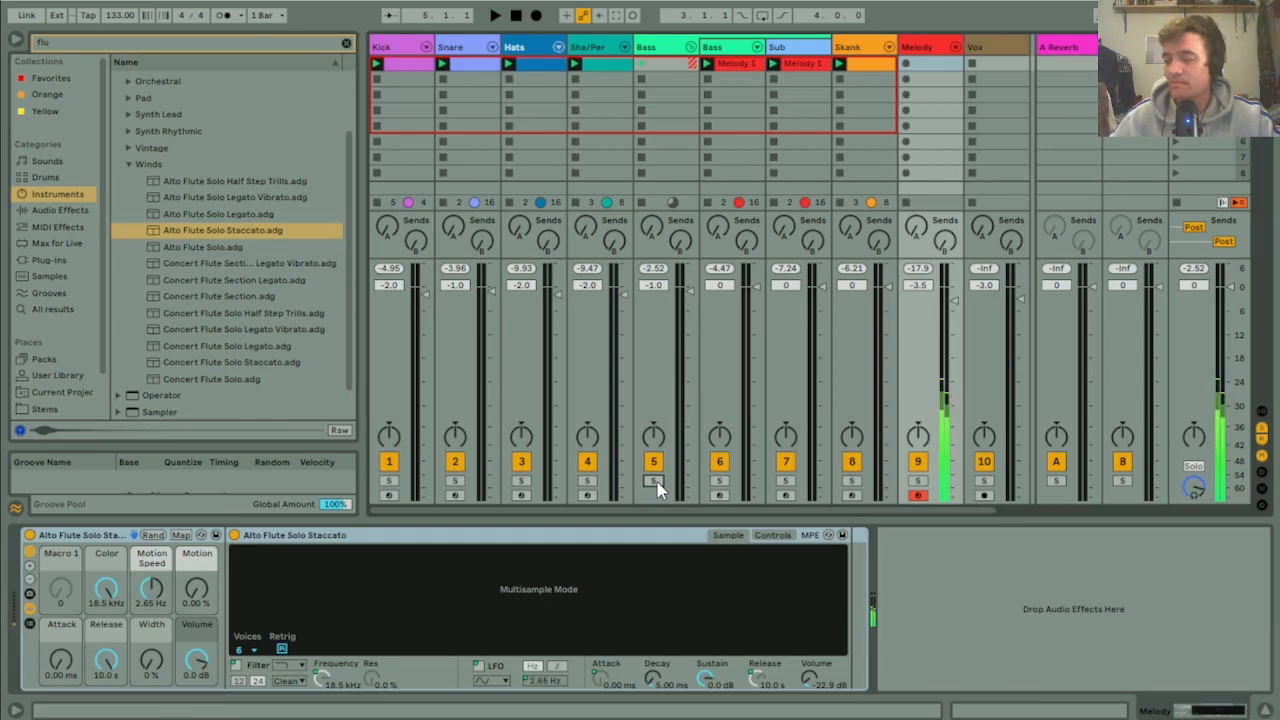
key(space)
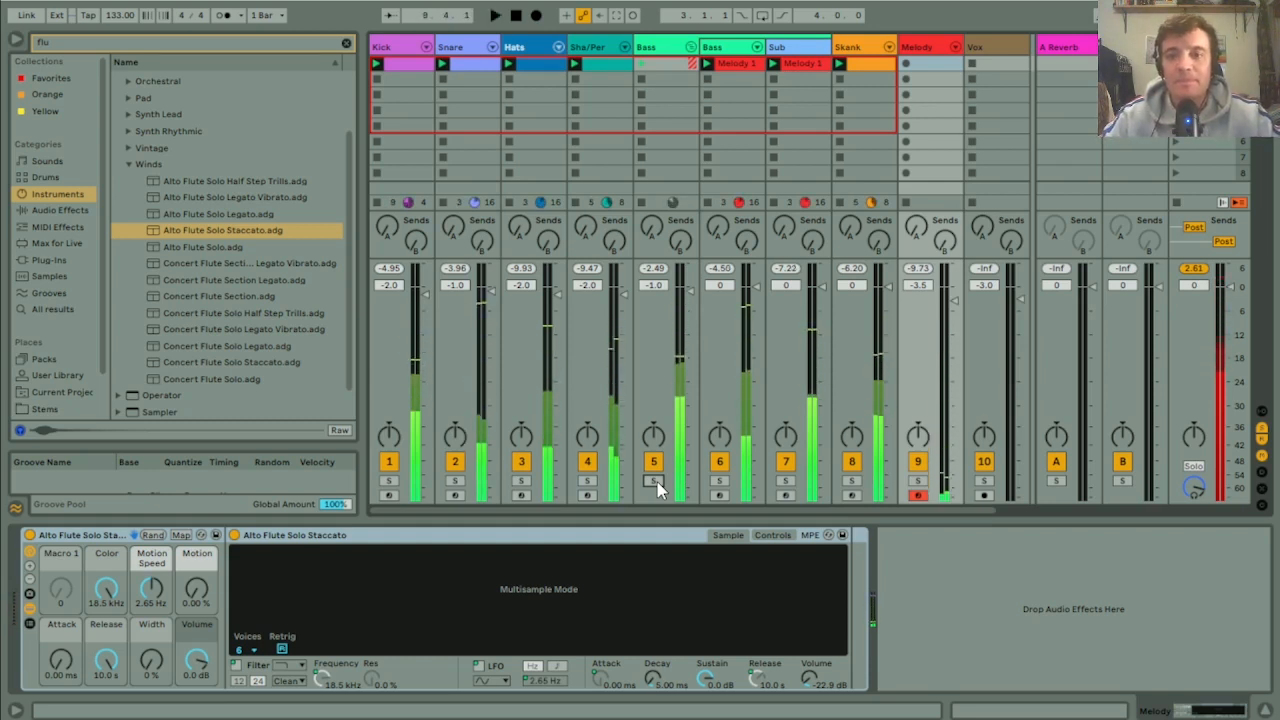
Step: Create a two-bar clip in the Melody track's first slot, with a single A3 note filling bar 1
double_click(927, 64)
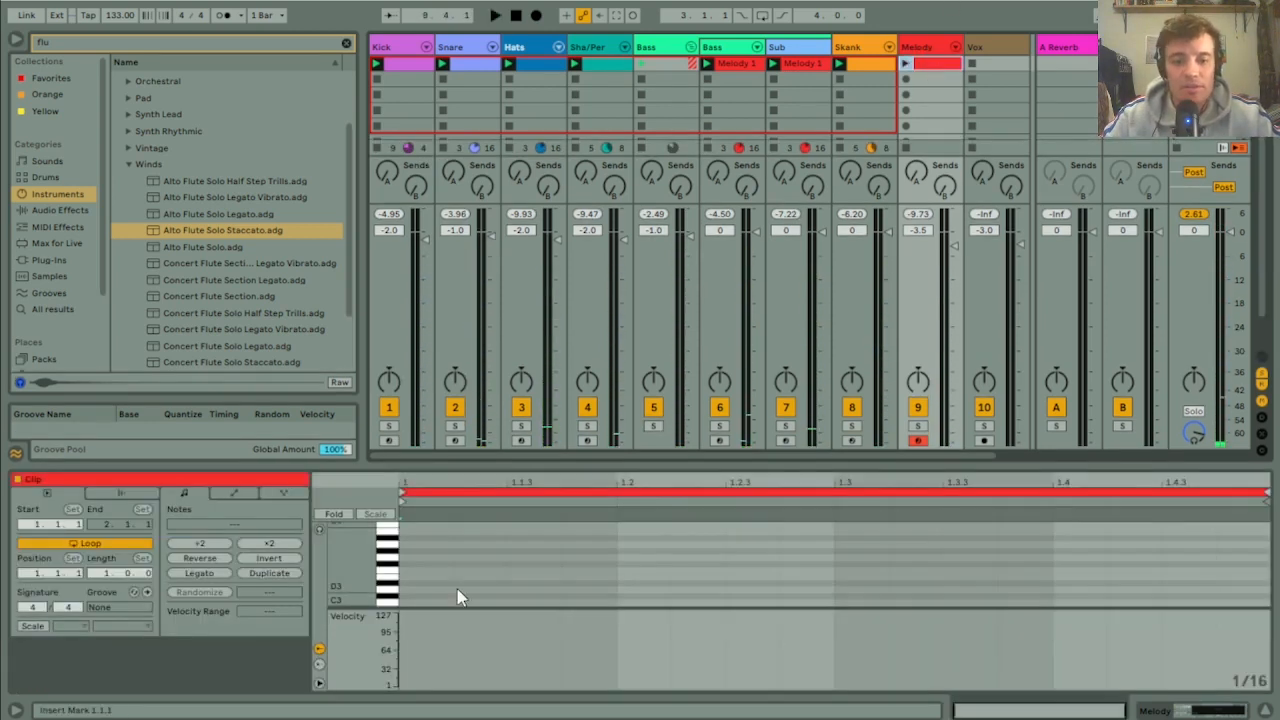
double_click(420, 553)
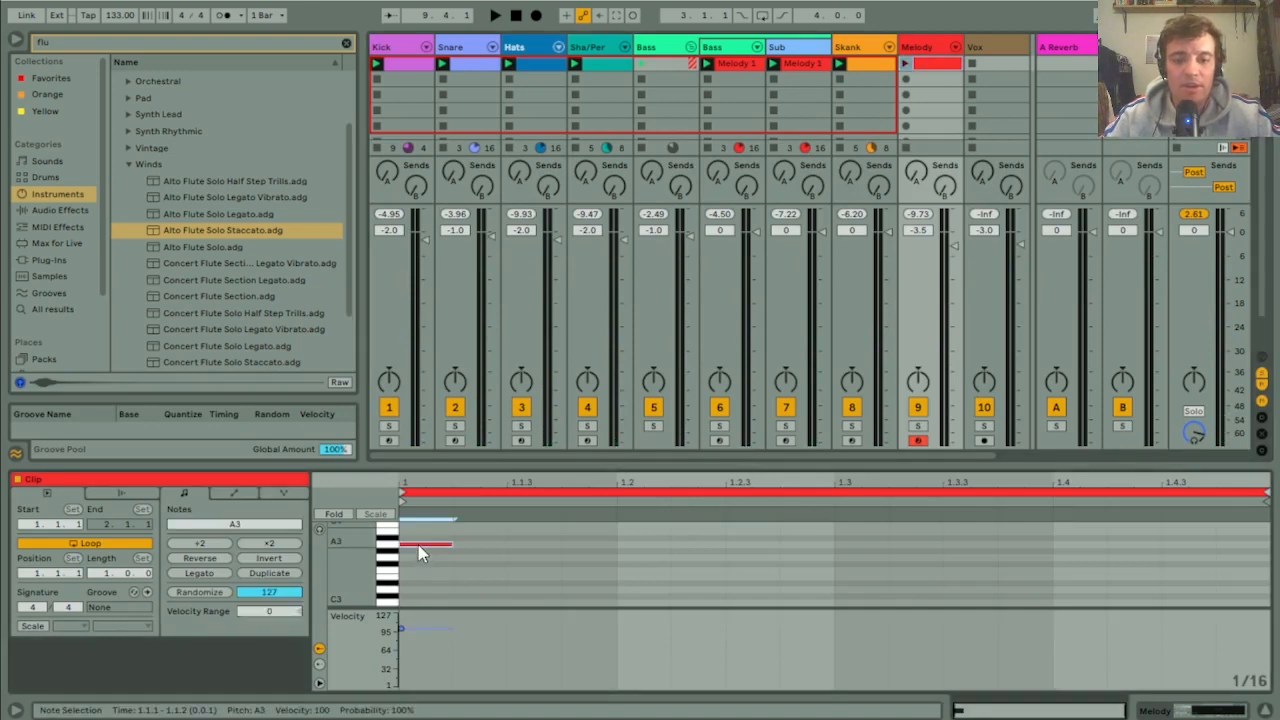
drag(448, 545, 1258, 560)
click(270, 573)
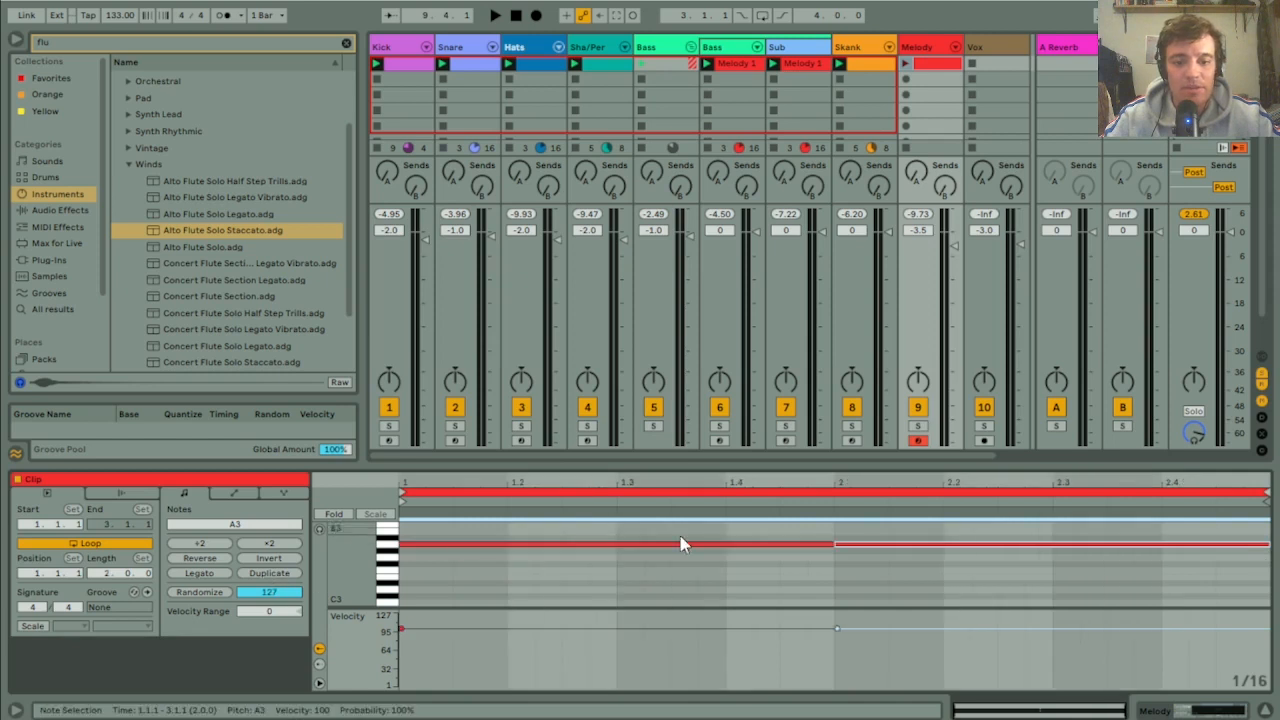
key(Delete)
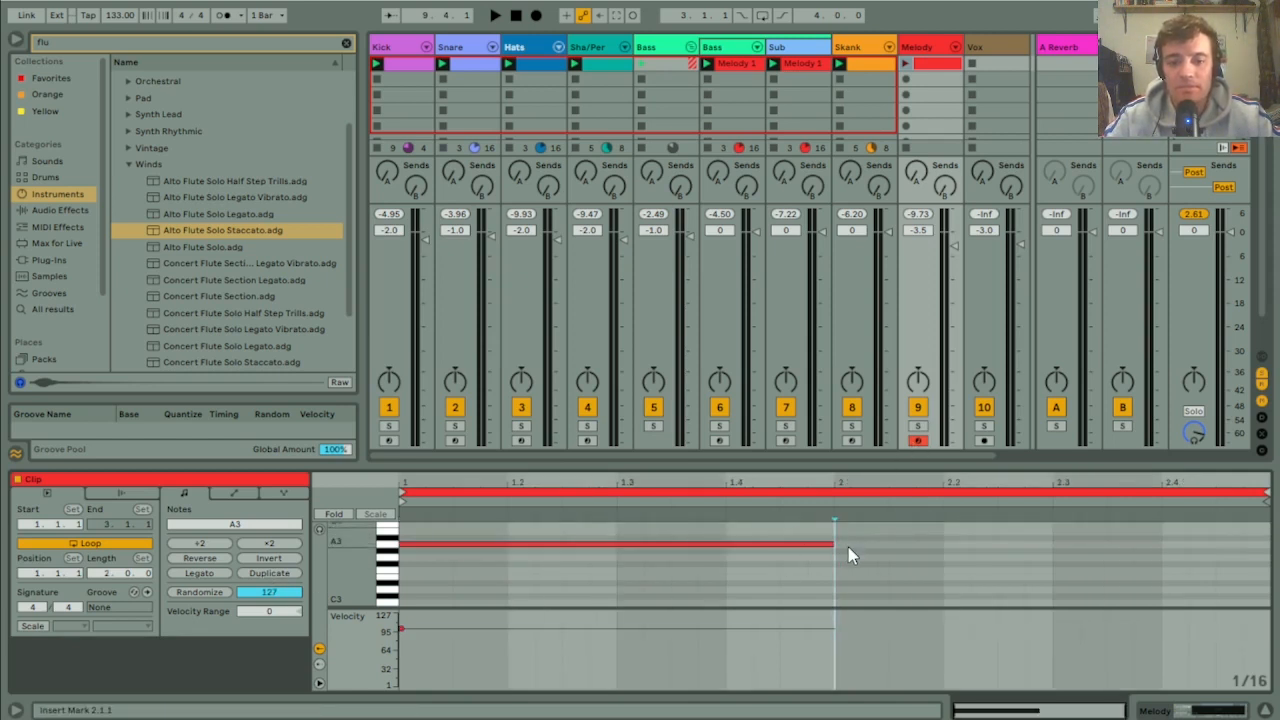
Step: Shorten the A3 note to three beats so it ends at 1.4
key(h)
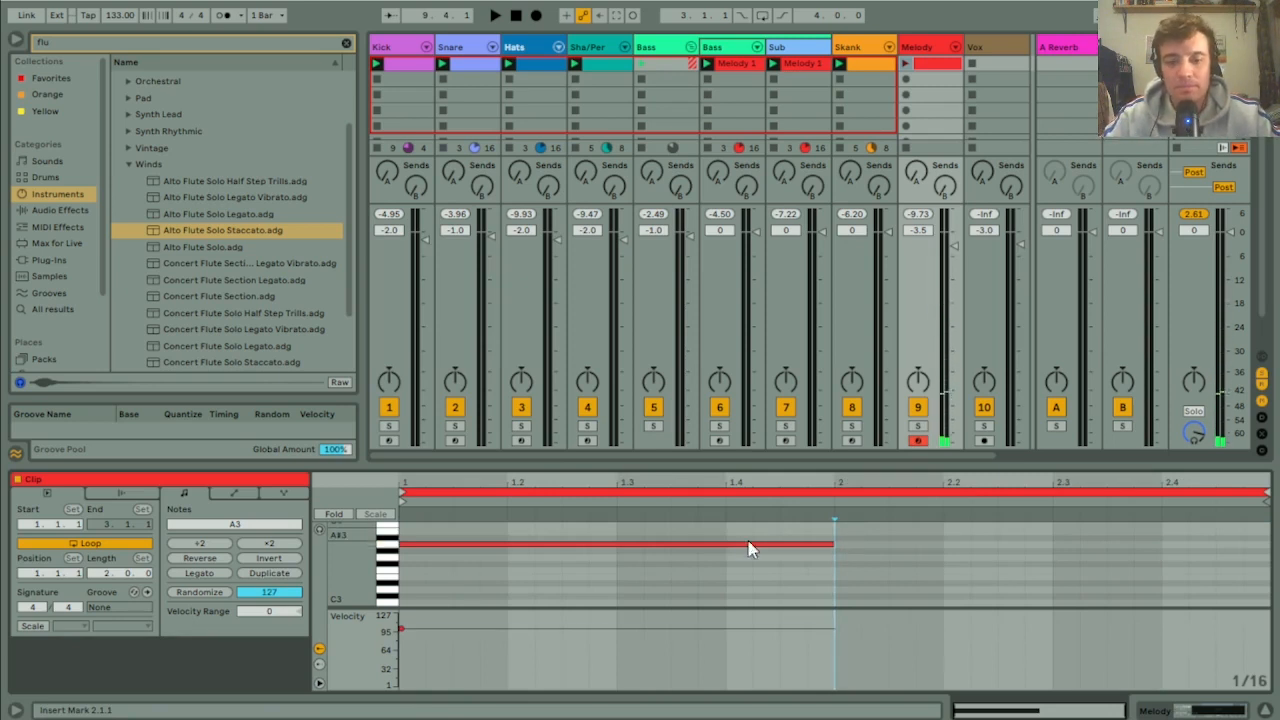
click(830, 553)
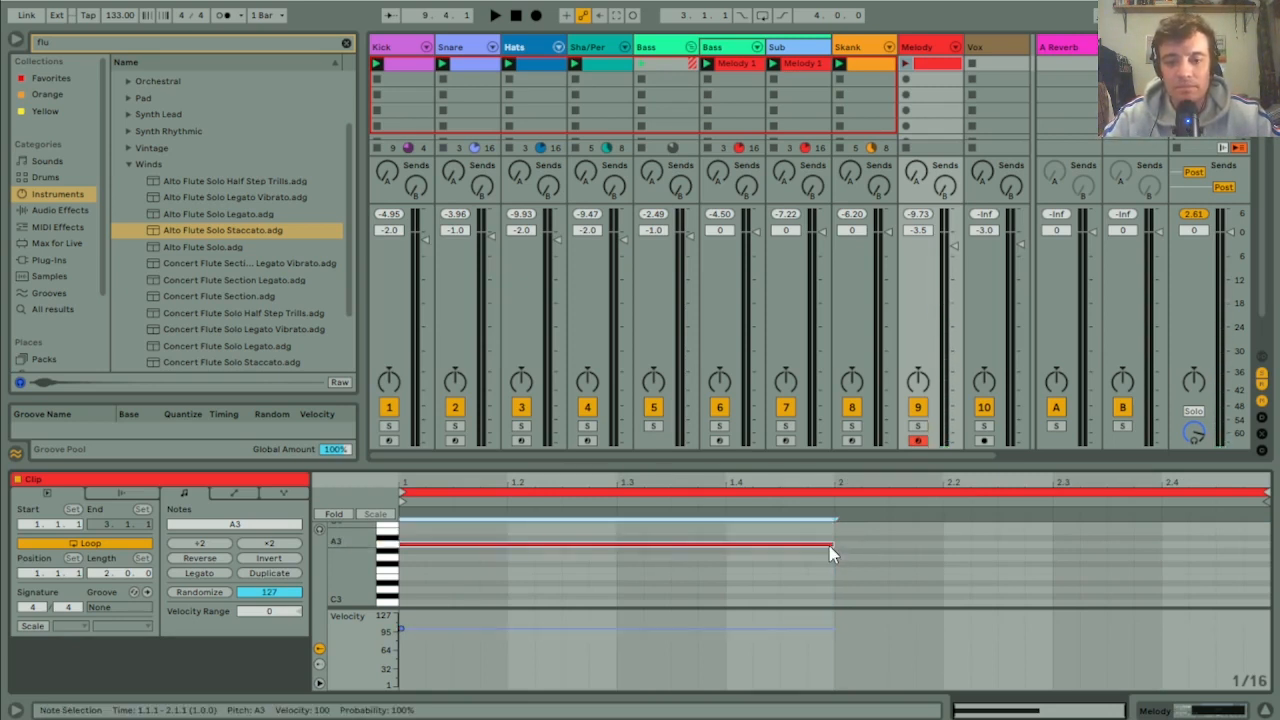
drag(832, 545, 746, 553)
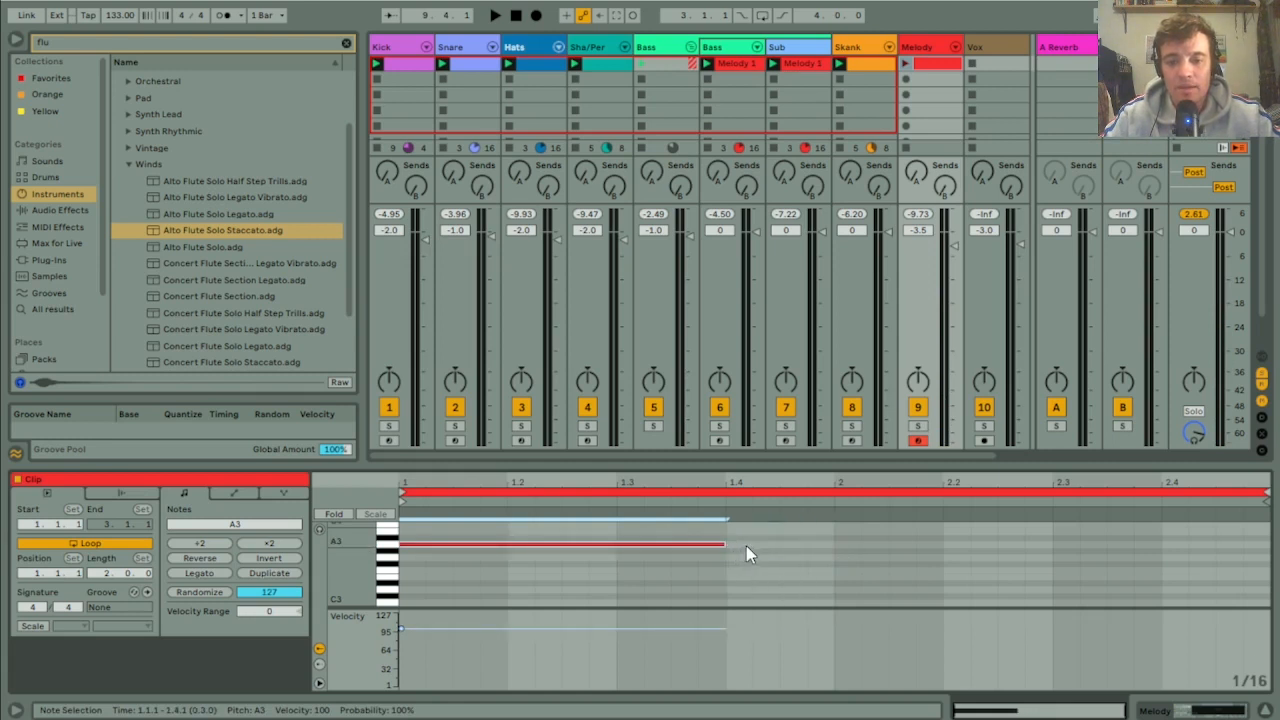
Step: Add sixteenth notes A3 at 1.4.1 and C4 at 1.4.3 plus an F4 filling bar 2, and launch the Melody clip
scroll(600, 565, up, 2)
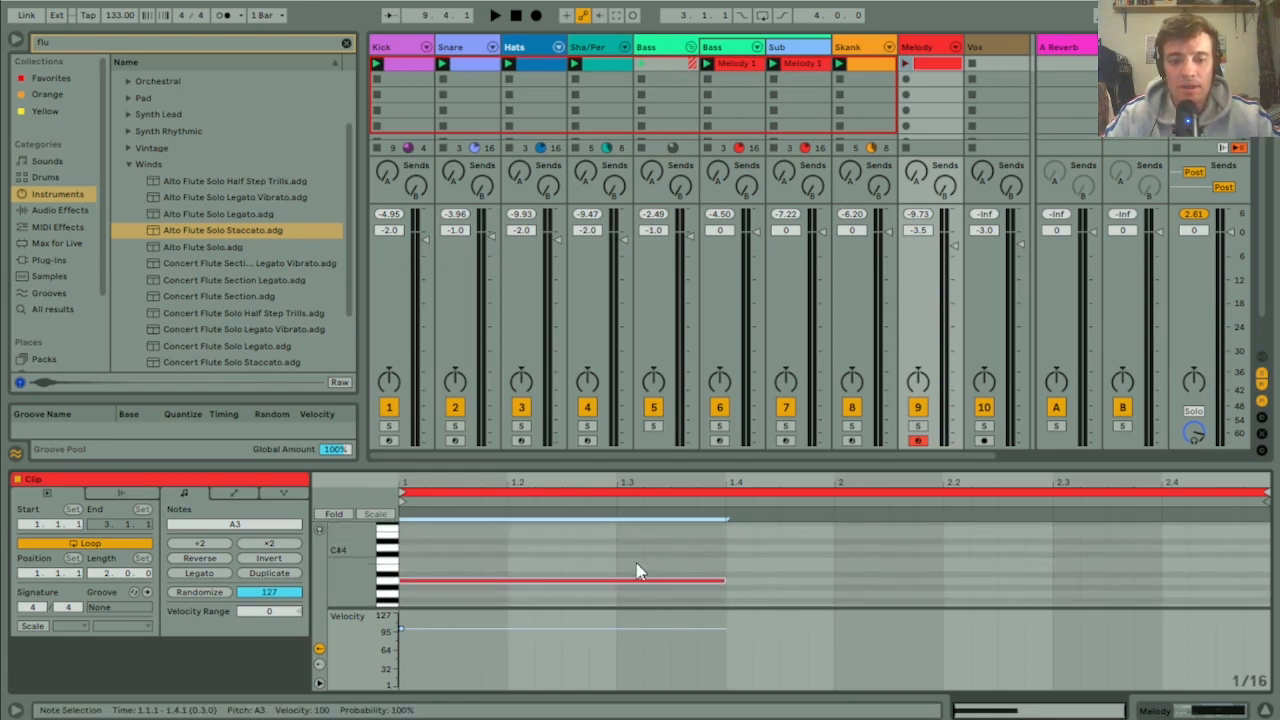
double_click(739, 579)
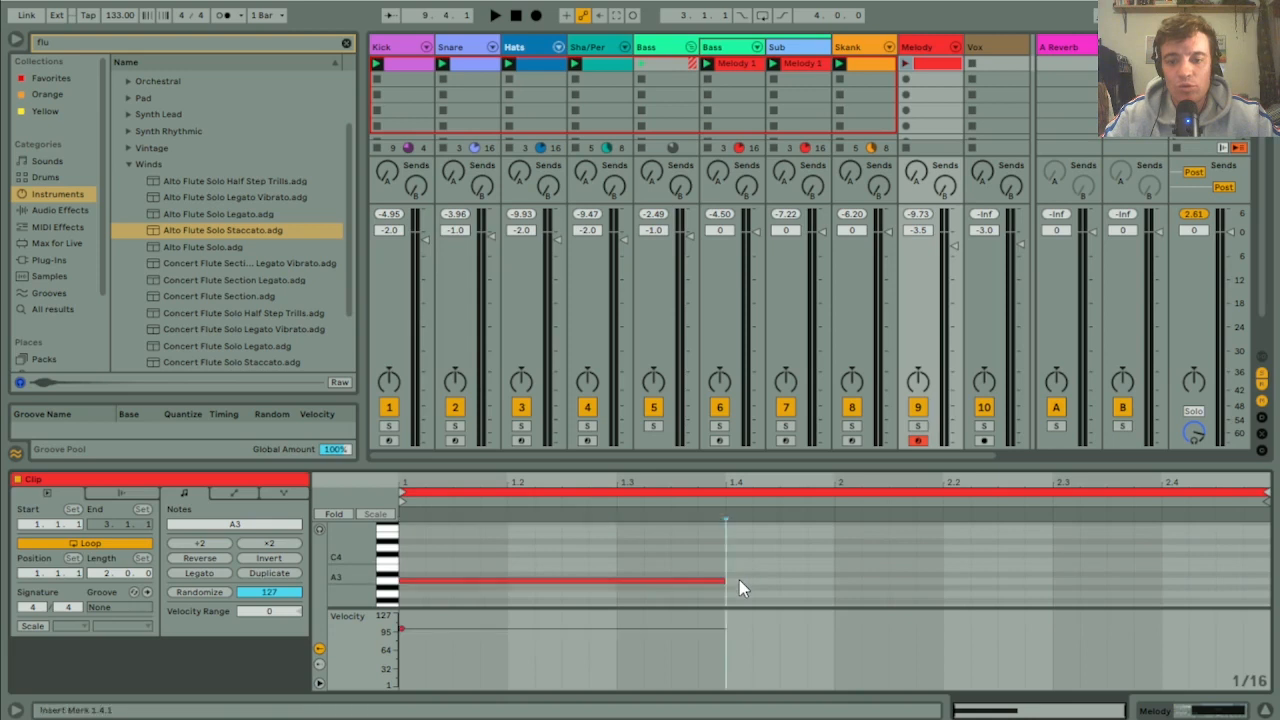
double_click(793, 561)
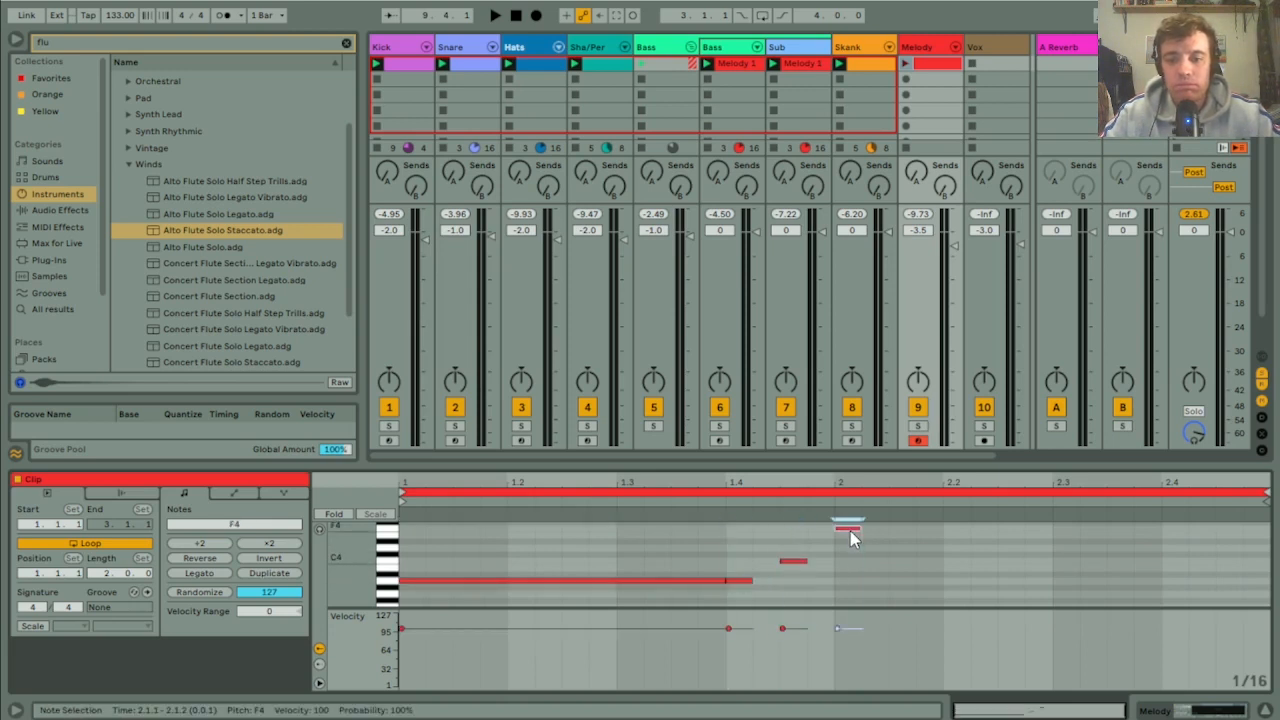
double_click(850, 528)
drag(862, 530, 1263, 540)
click(905, 64)
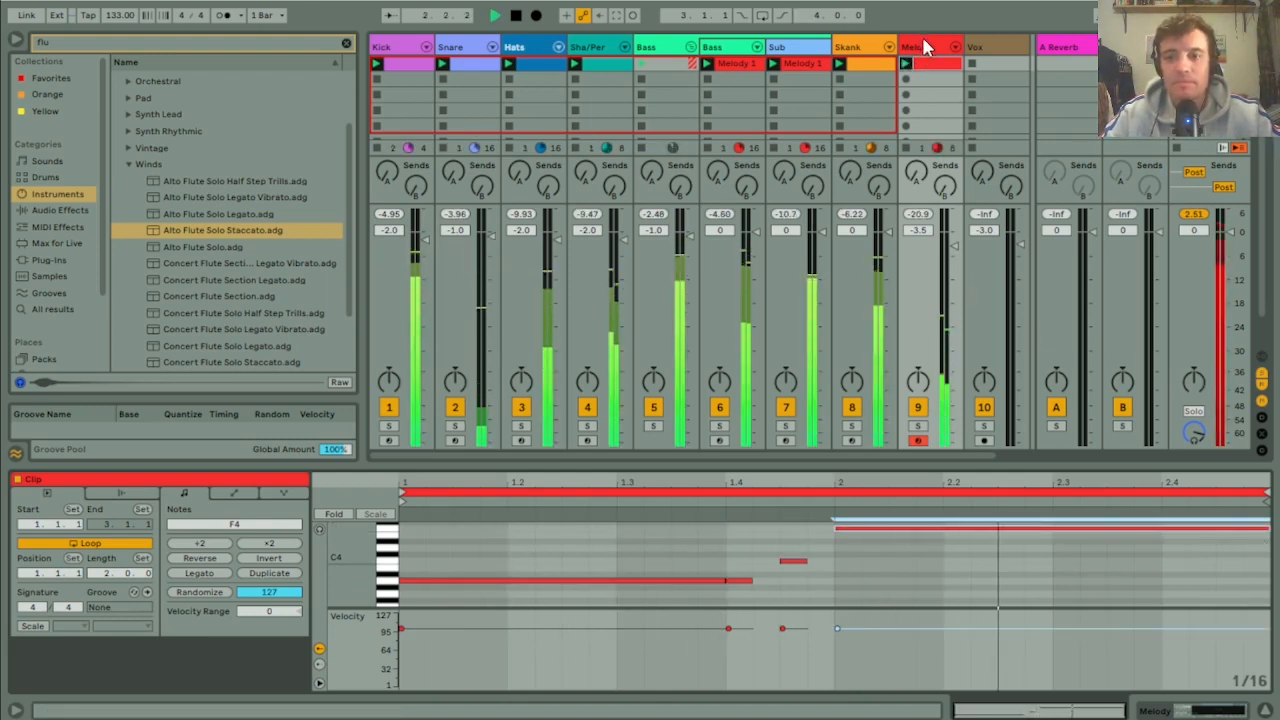
Step: Try the short note at 1.4.3 as C#4 during playback and return it to C4
click(792, 560)
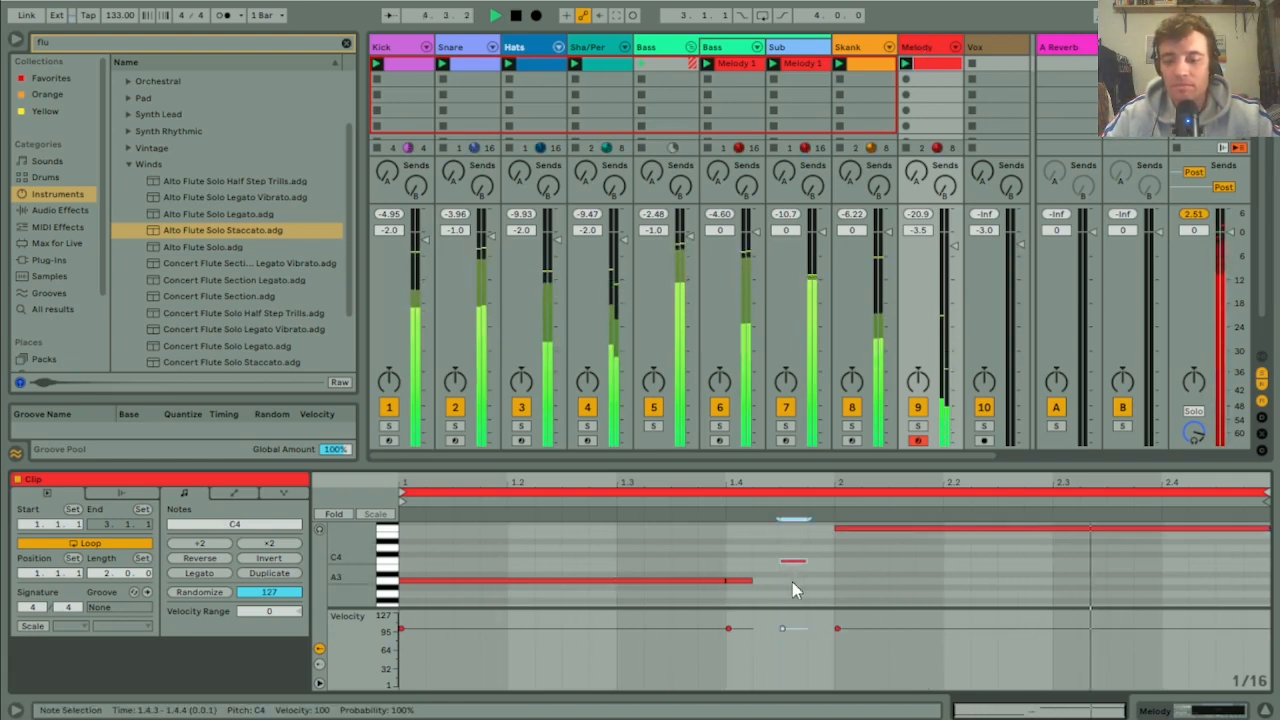
key(Up)
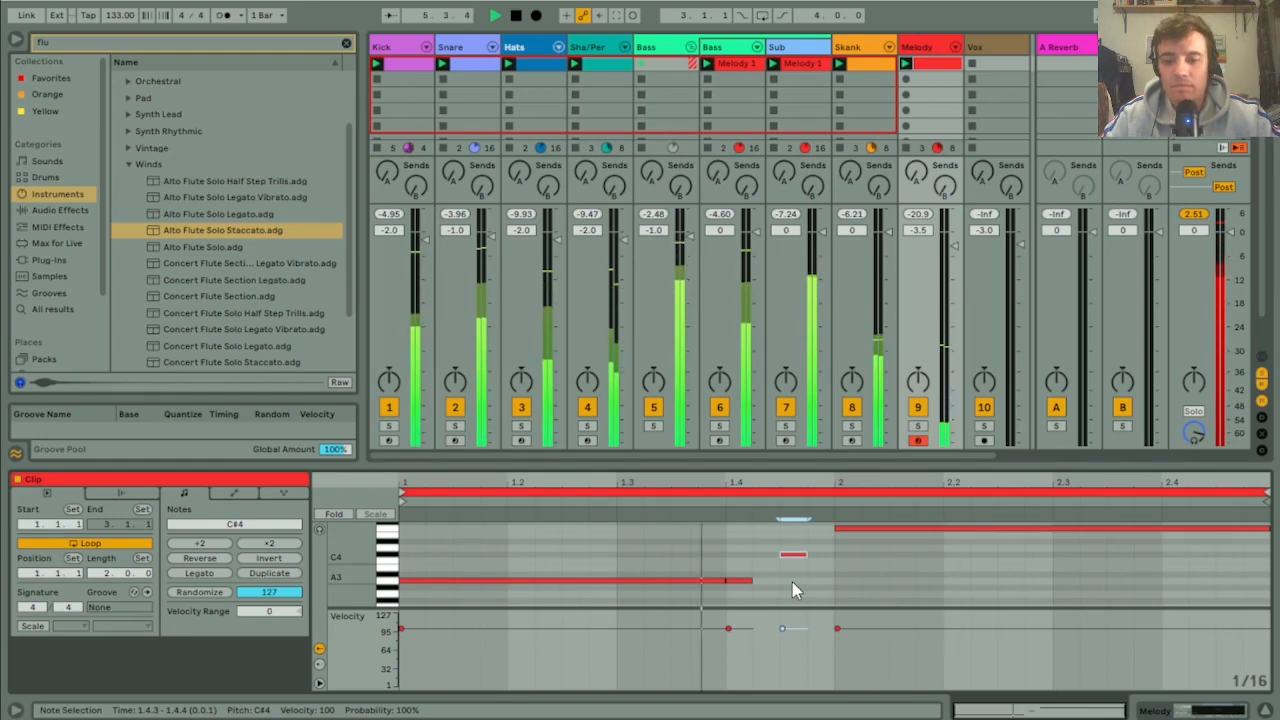
key(Down)
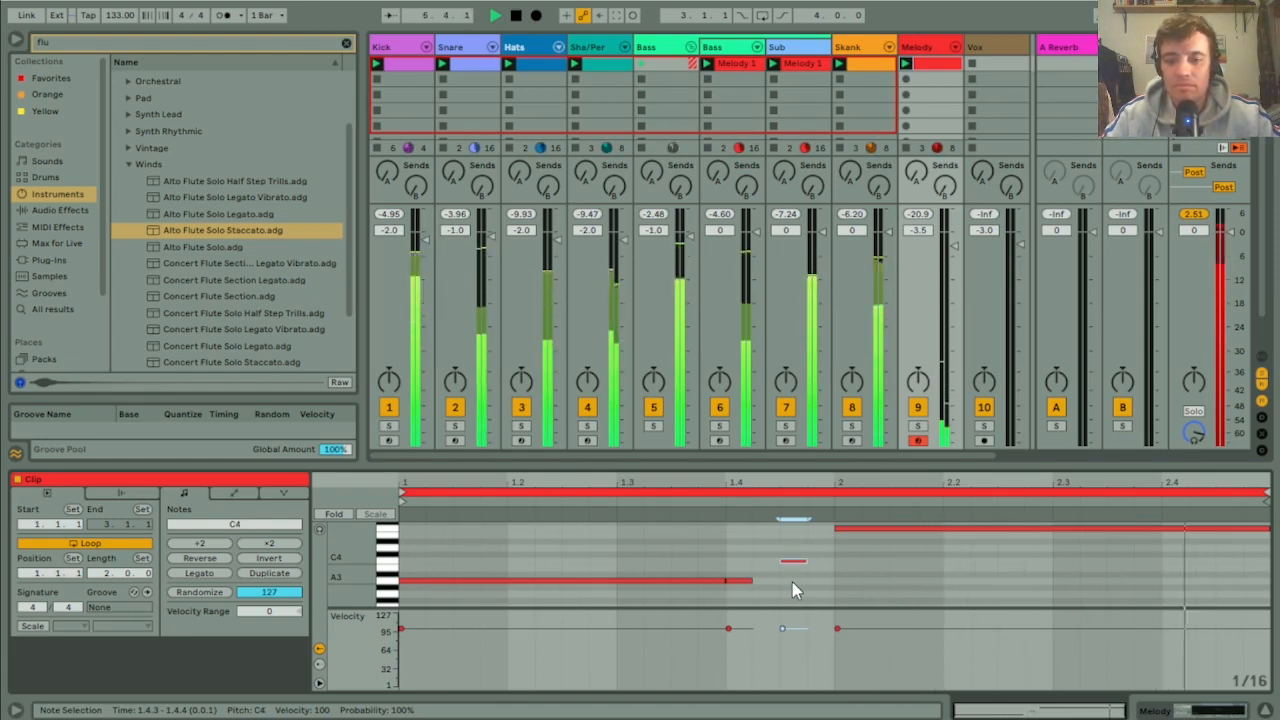
Step: Lower the long F4 note filling bar 2 of the Melody clip to E4
click(928, 529)
key(Down)
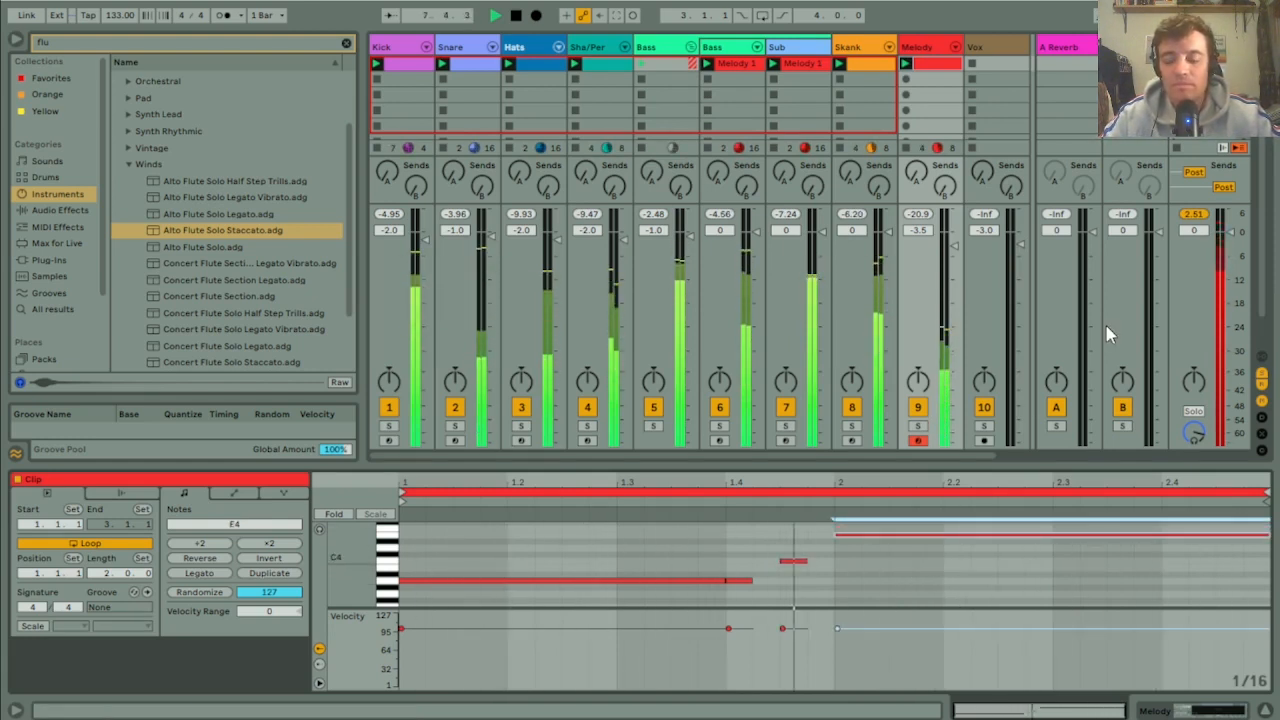
Step: Stop playback, replace the Melody track's instrument with Alto Flute Solo Legato Vibrato.adg, and play the track again
click(923, 48)
key(space)
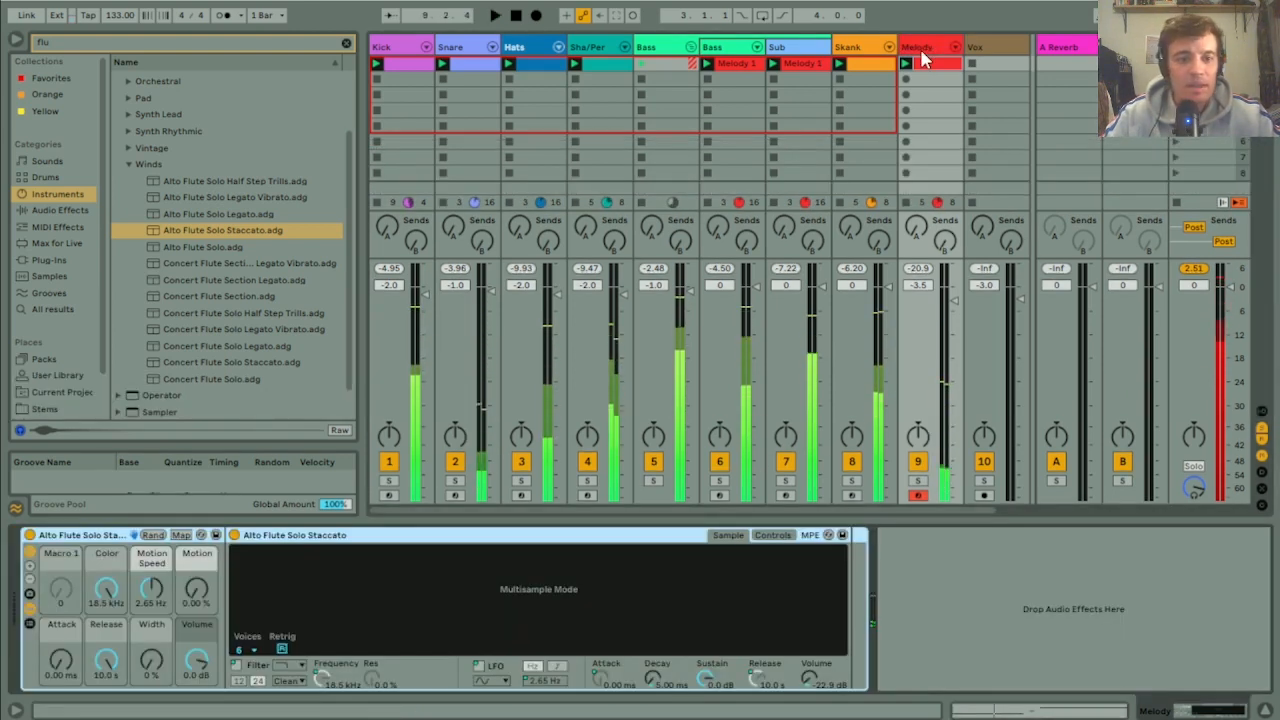
click(199, 199)
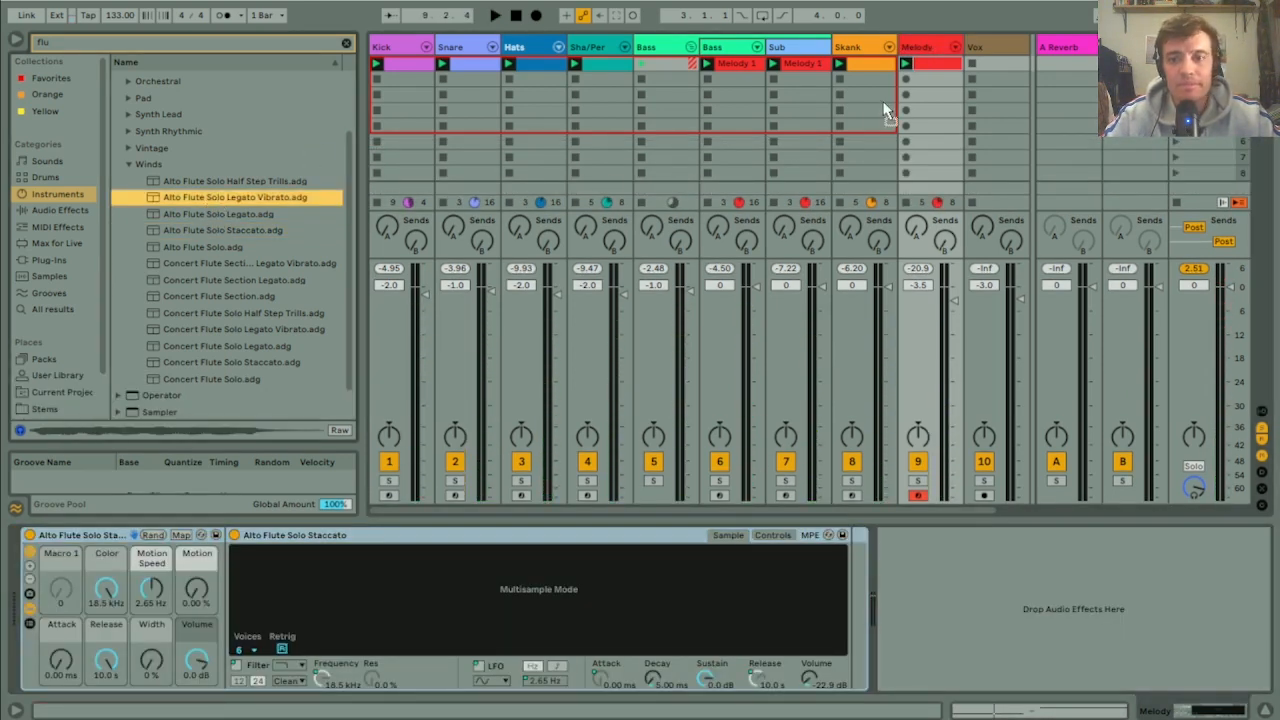
key(space)
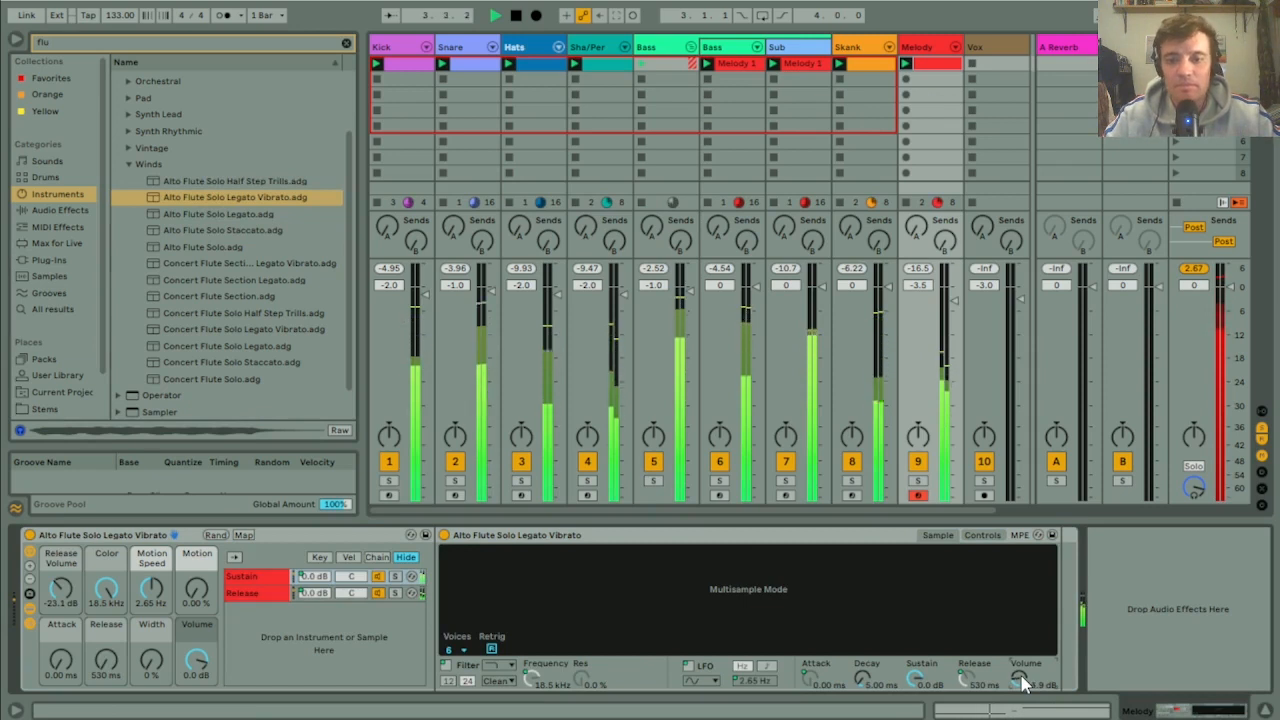
Step: Duplicate the Melody clip's contents to four bars and shorten the E4 note in bar 4 to end at 4.1.3
double_click(939, 66)
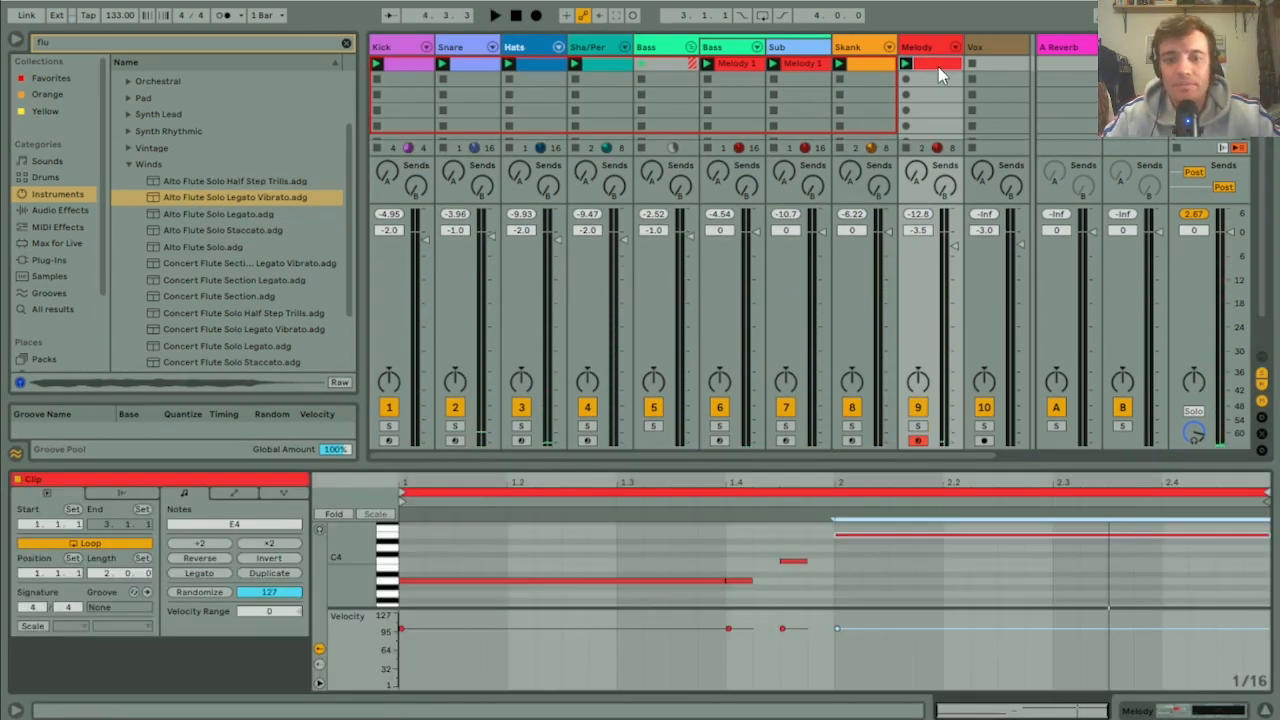
click(290, 576)
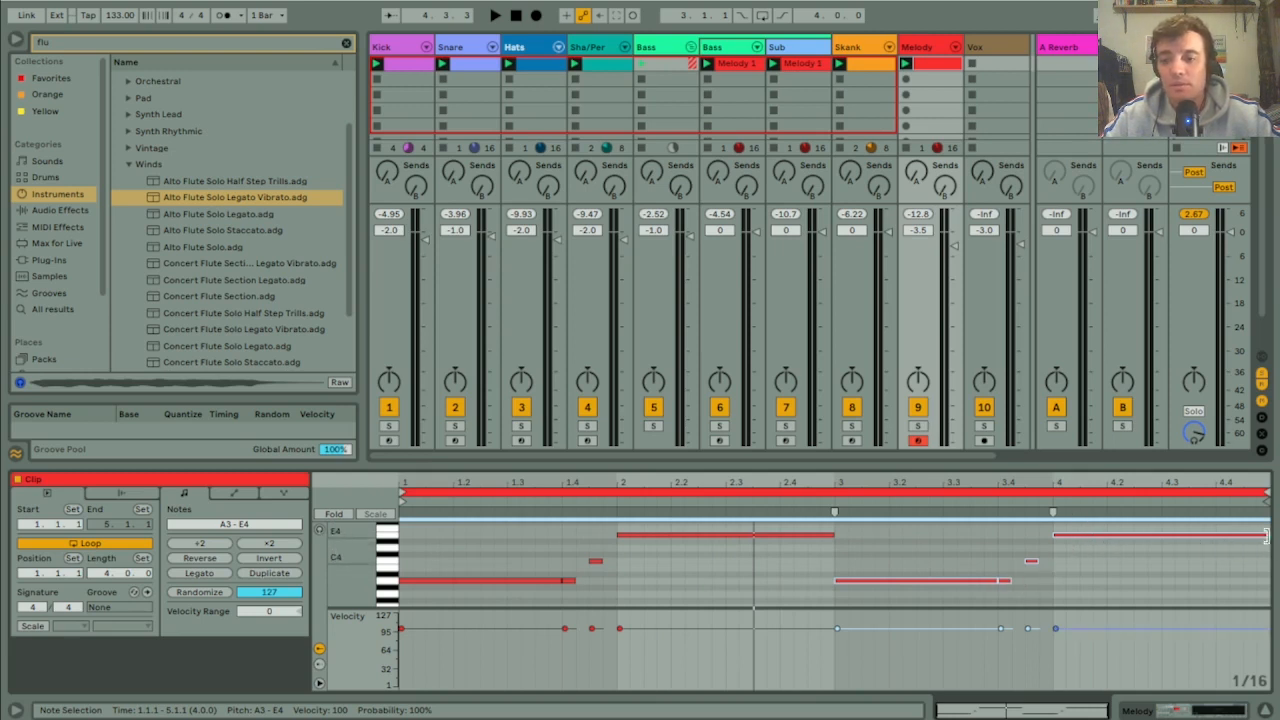
drag(1265, 537, 1133, 539)
key(ctrl+z)
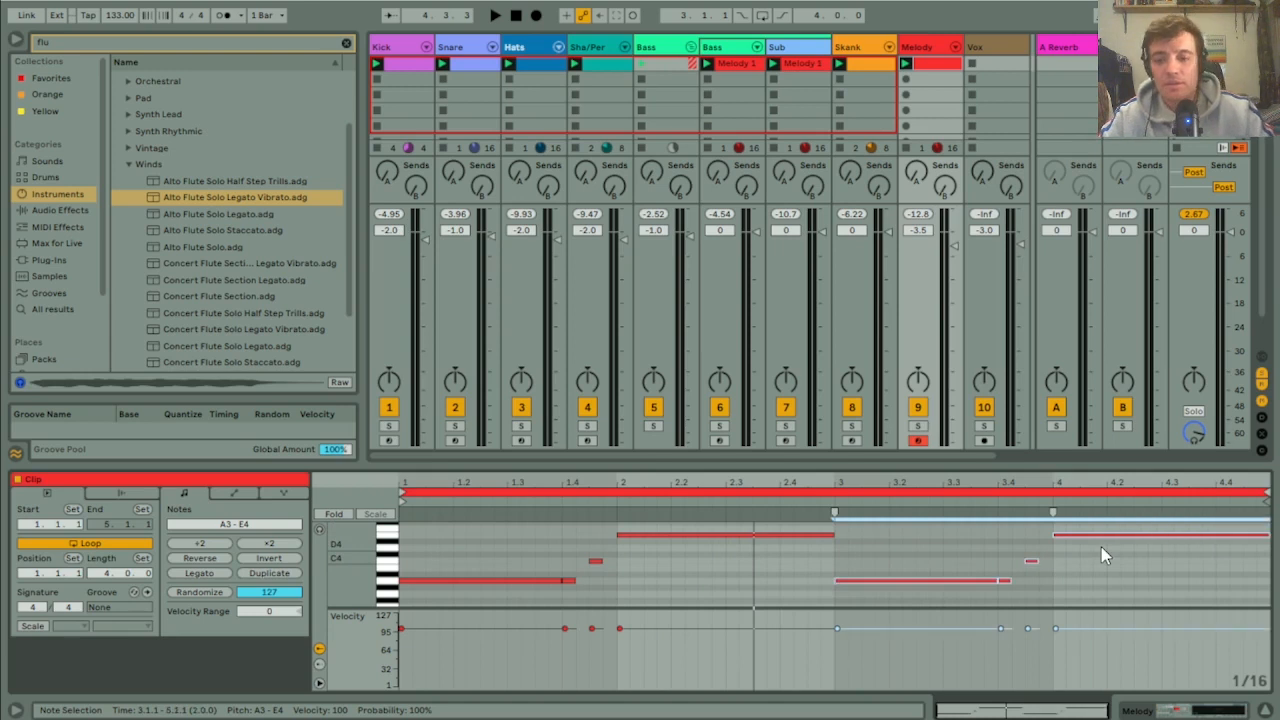
click(1101, 547)
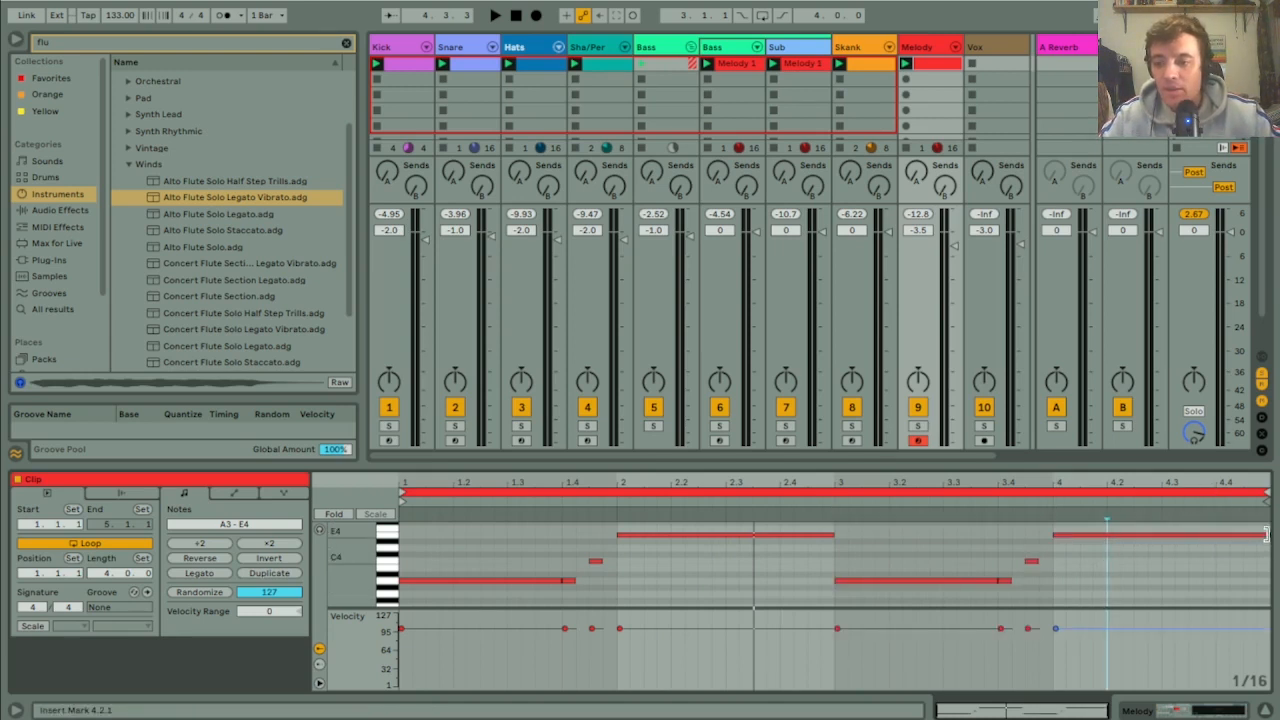
drag(1265, 535, 1135, 540)
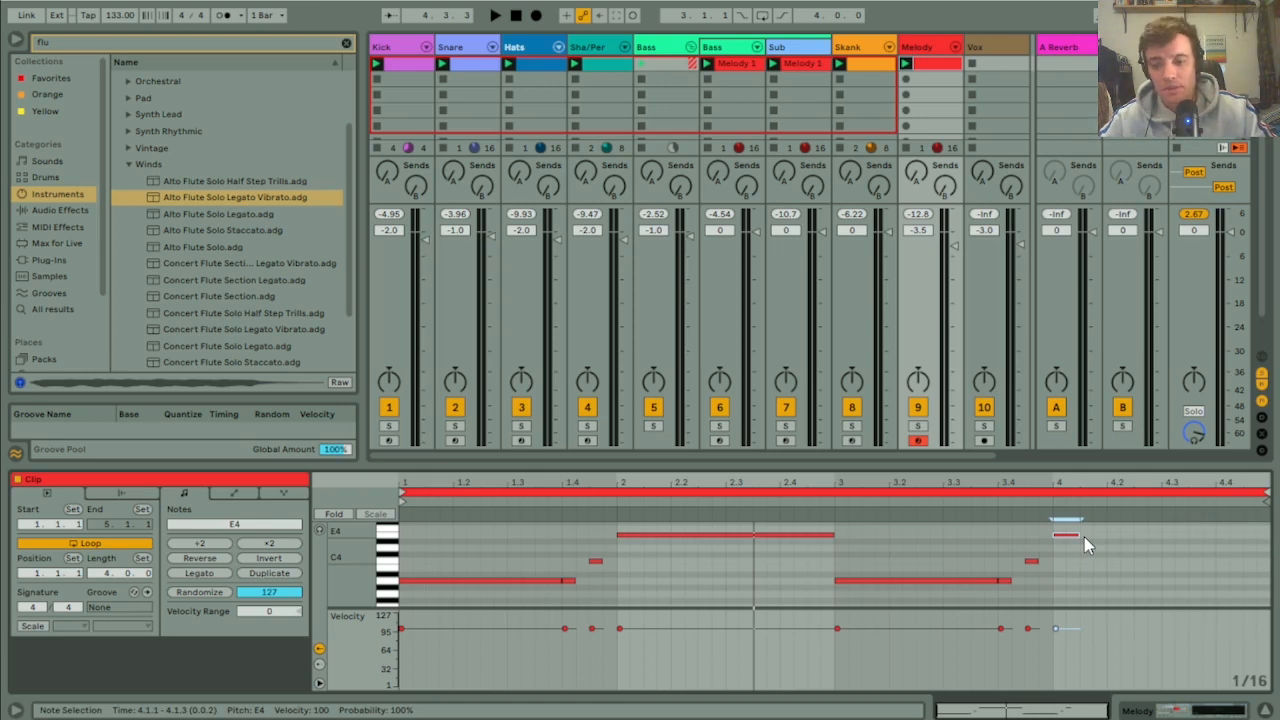
Step: Add an eighth-note F#4 at 4.1.3 and an E4 from 4.2.1 to the end of bar 4, and play the clip
key(ctrl+d)
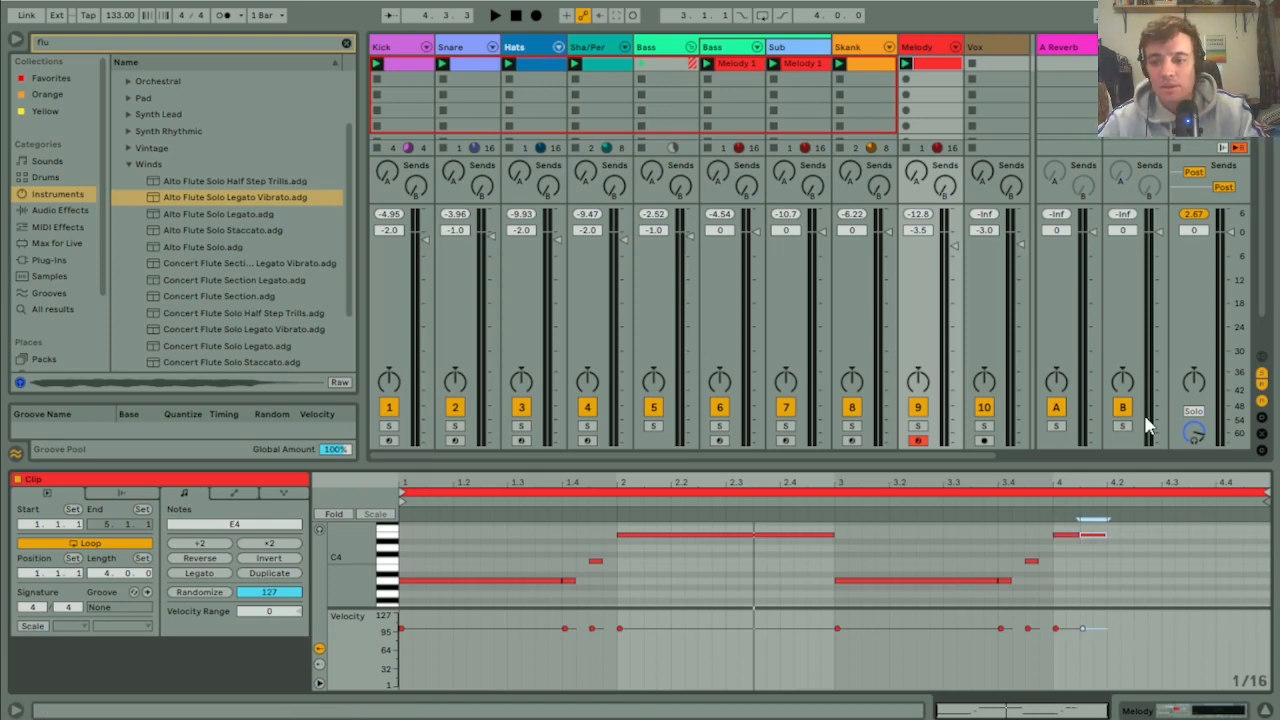
key(Up)
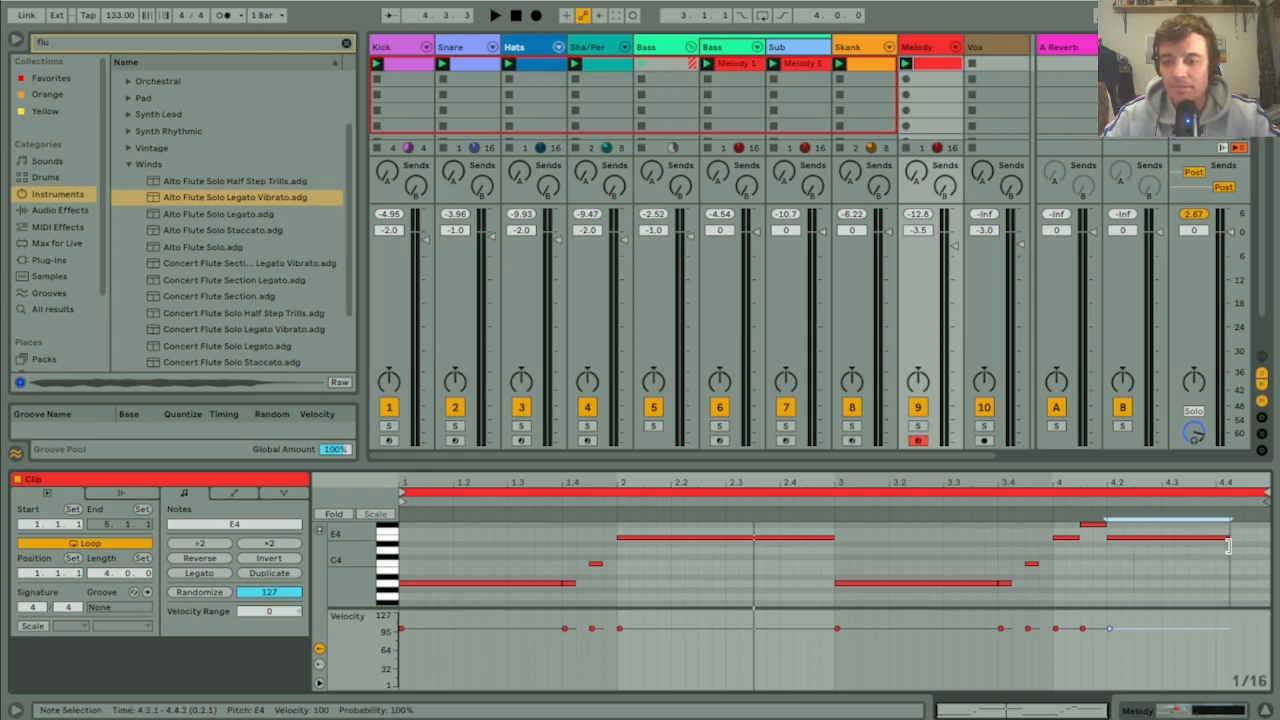
key(space)
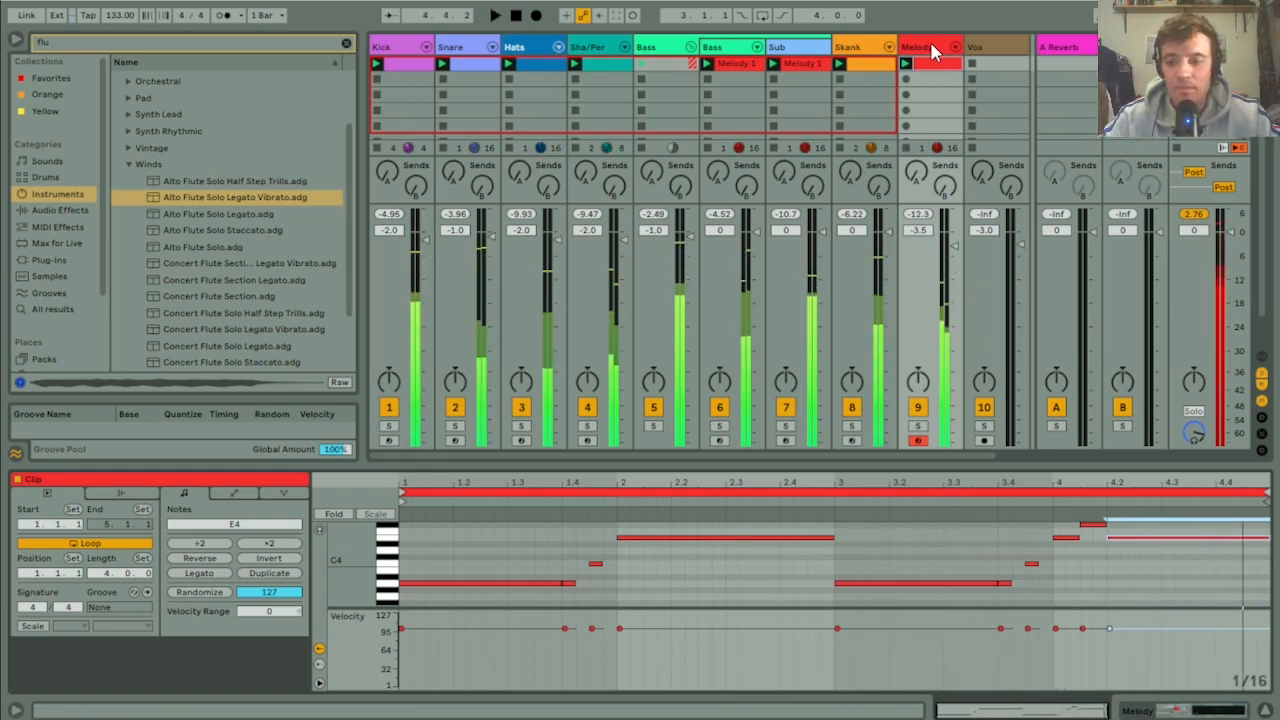
Step: Lower the F#4 note at 4.1.3 to F4 and play the clip
click(1092, 523)
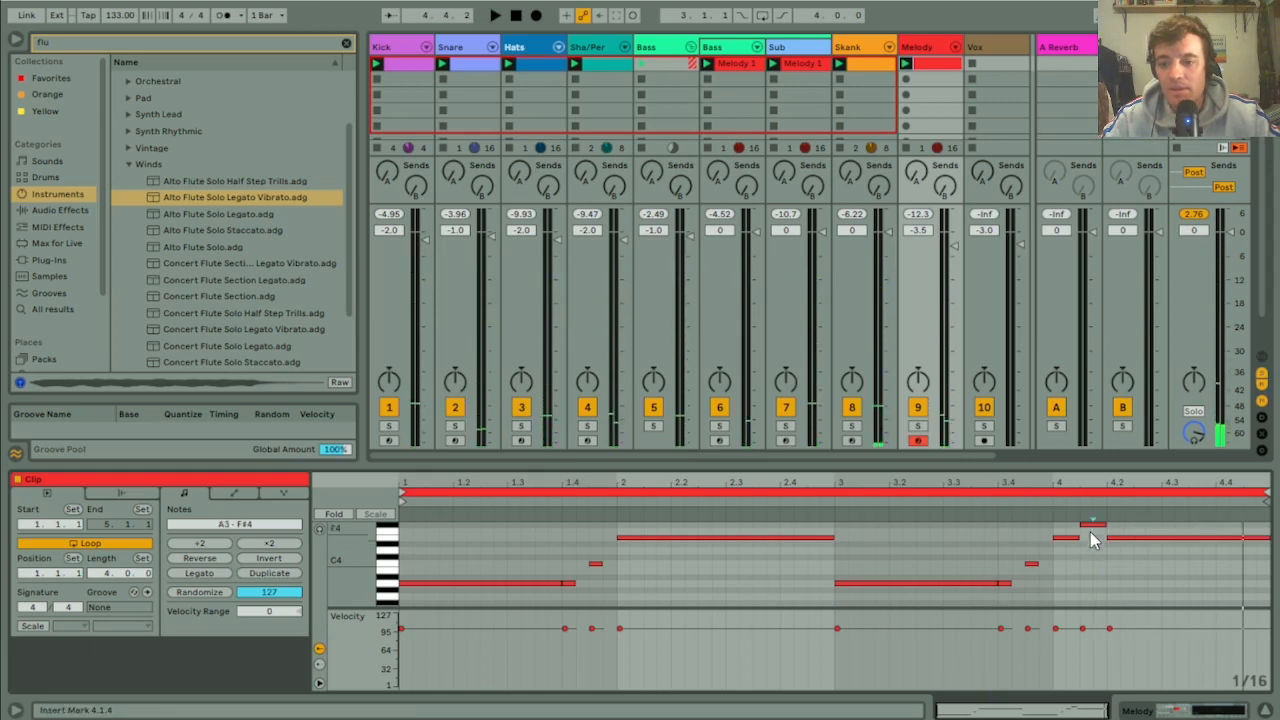
key(Down)
key(space)
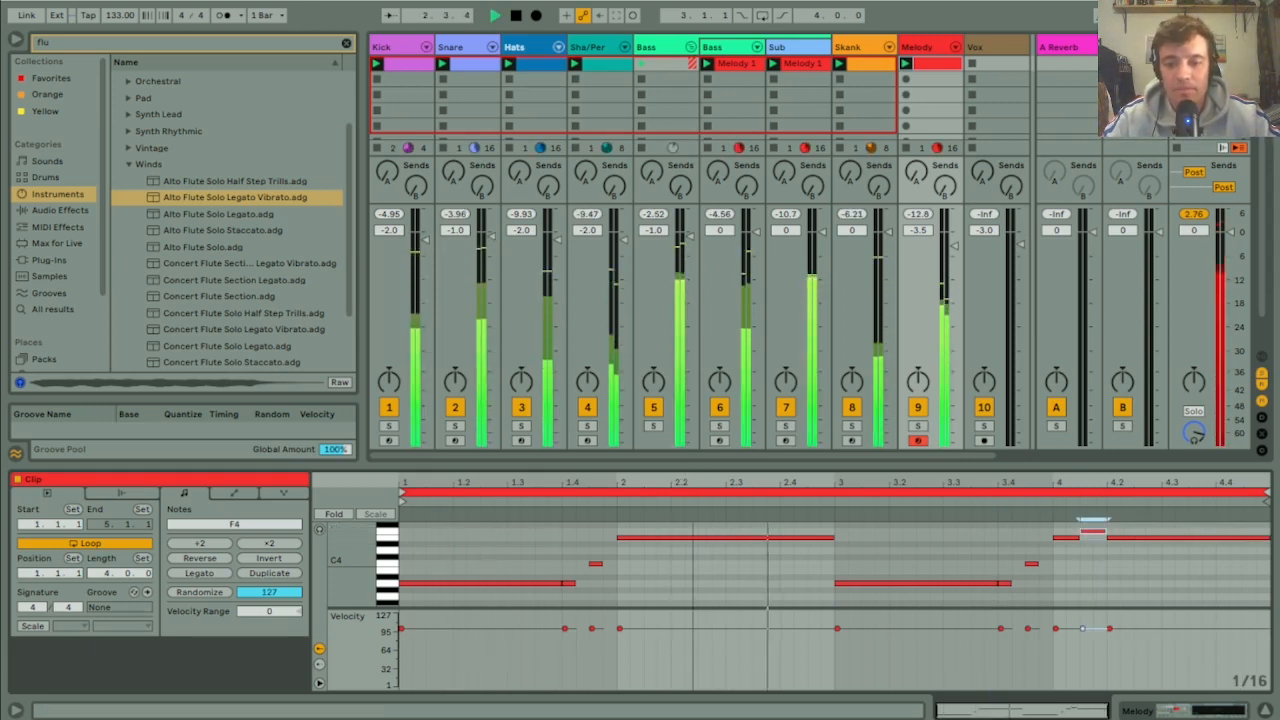
Step: Duplicate the Melody clip's contents to eight bars and play it
drag(351, 573, 328, 570)
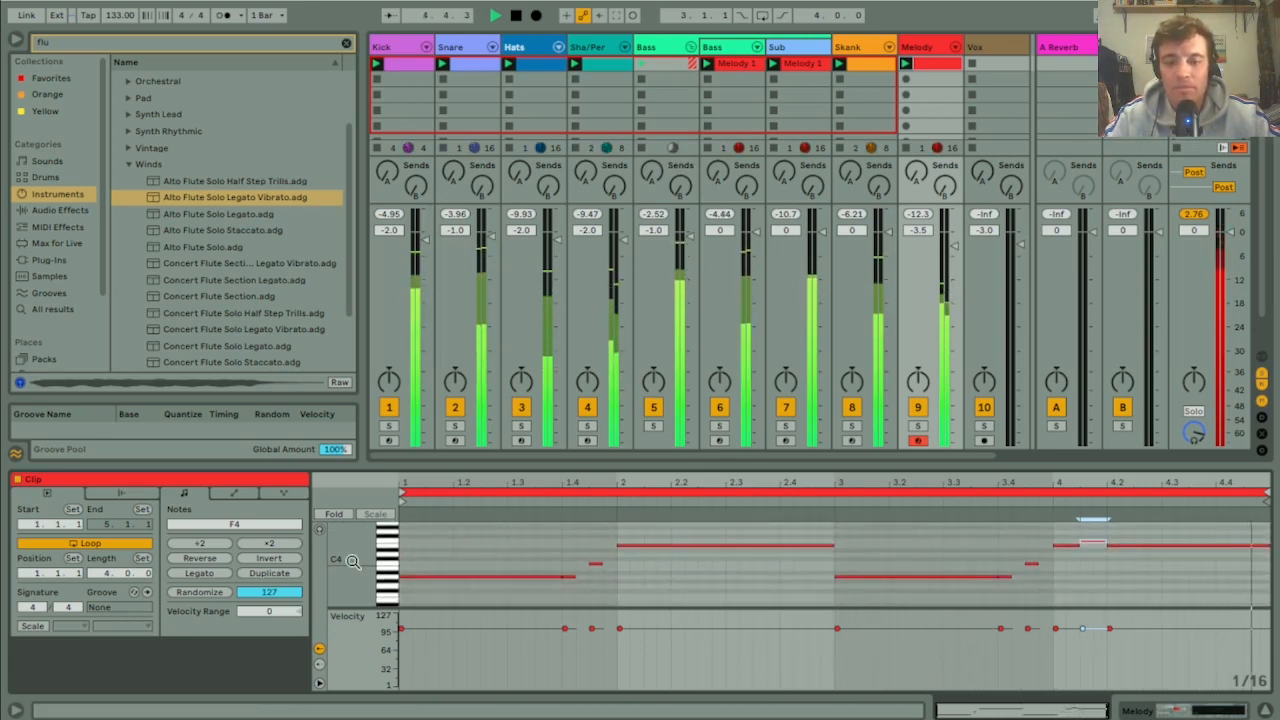
key(space)
click(272, 574)
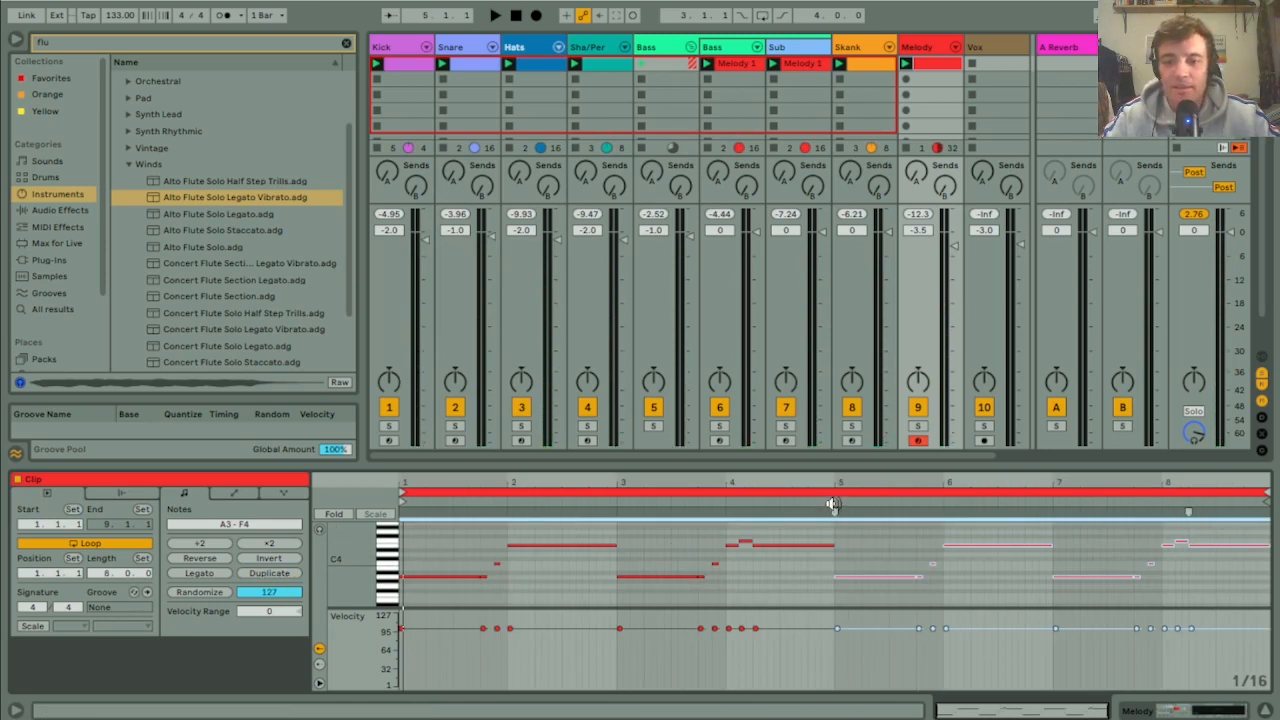
key(space)
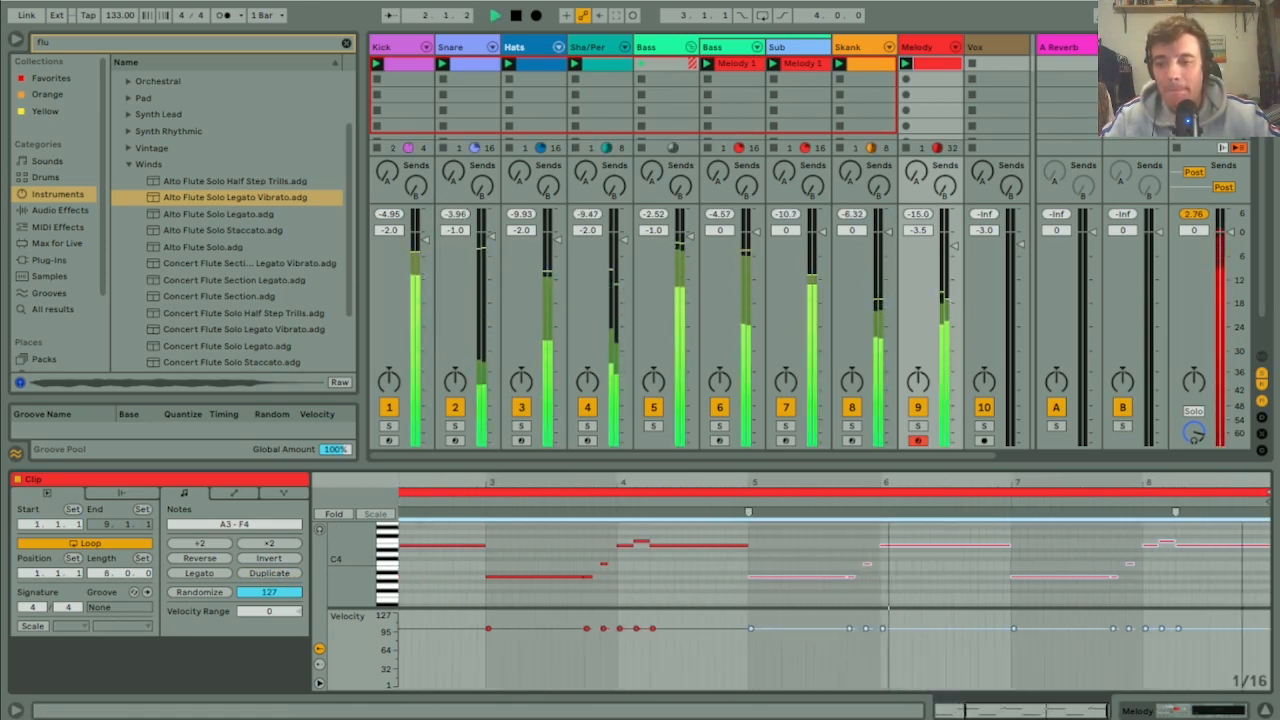
Step: Retime bar 8 so E4 lasts from 8.1.1 to 8.2.1, F4 from 8.2.1 to 8.3.1, and the final E4 starts at 8.3.1
drag(1247, 487, 1190, 487)
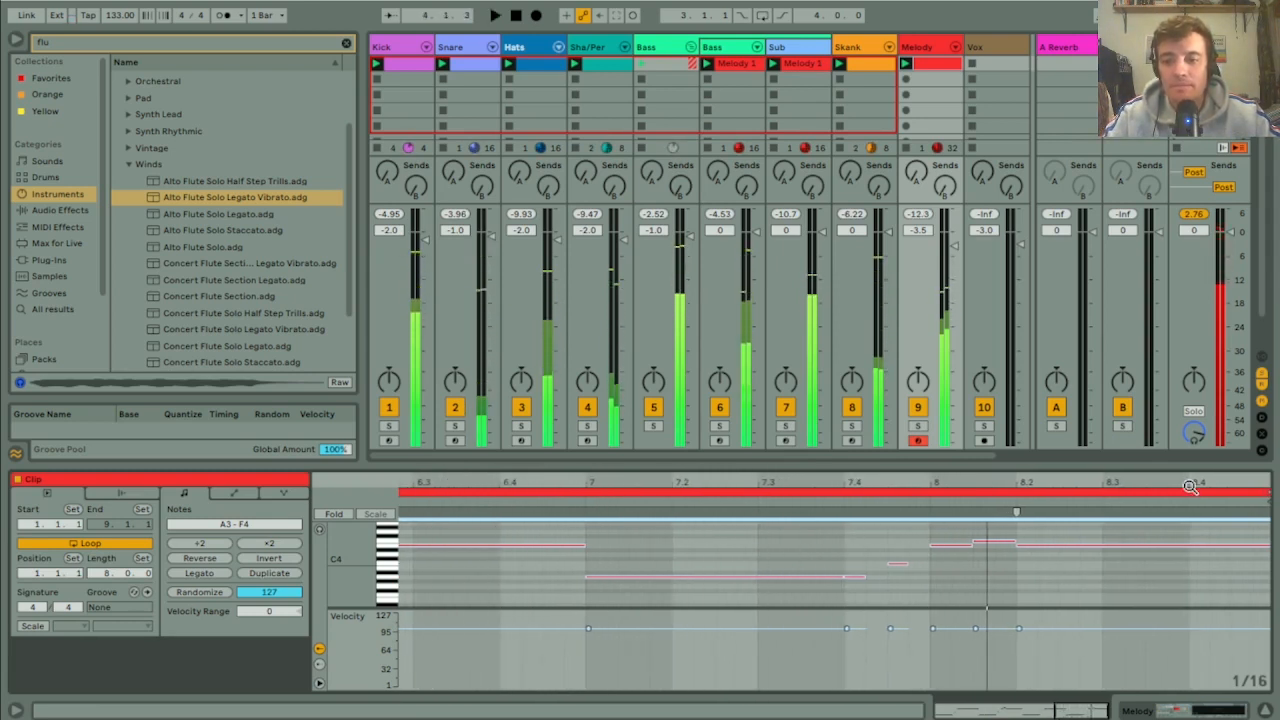
click(988, 543)
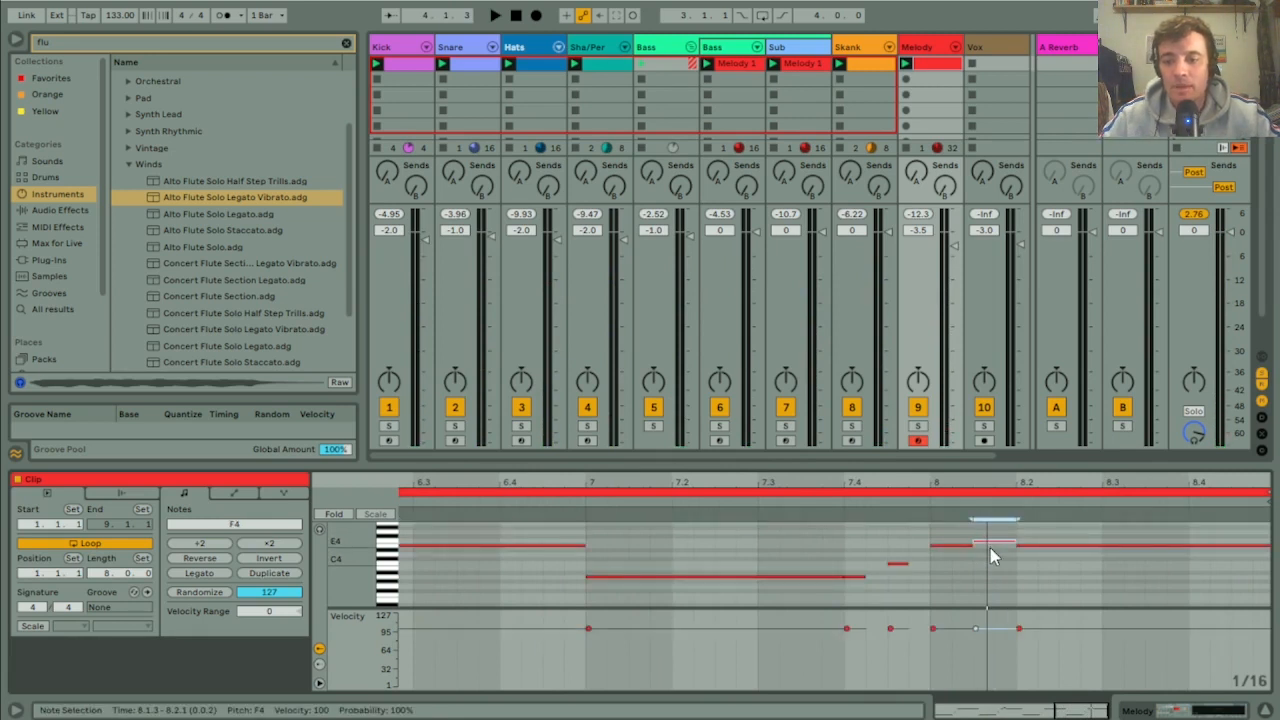
key(Right)
drag(972, 545, 1008, 547)
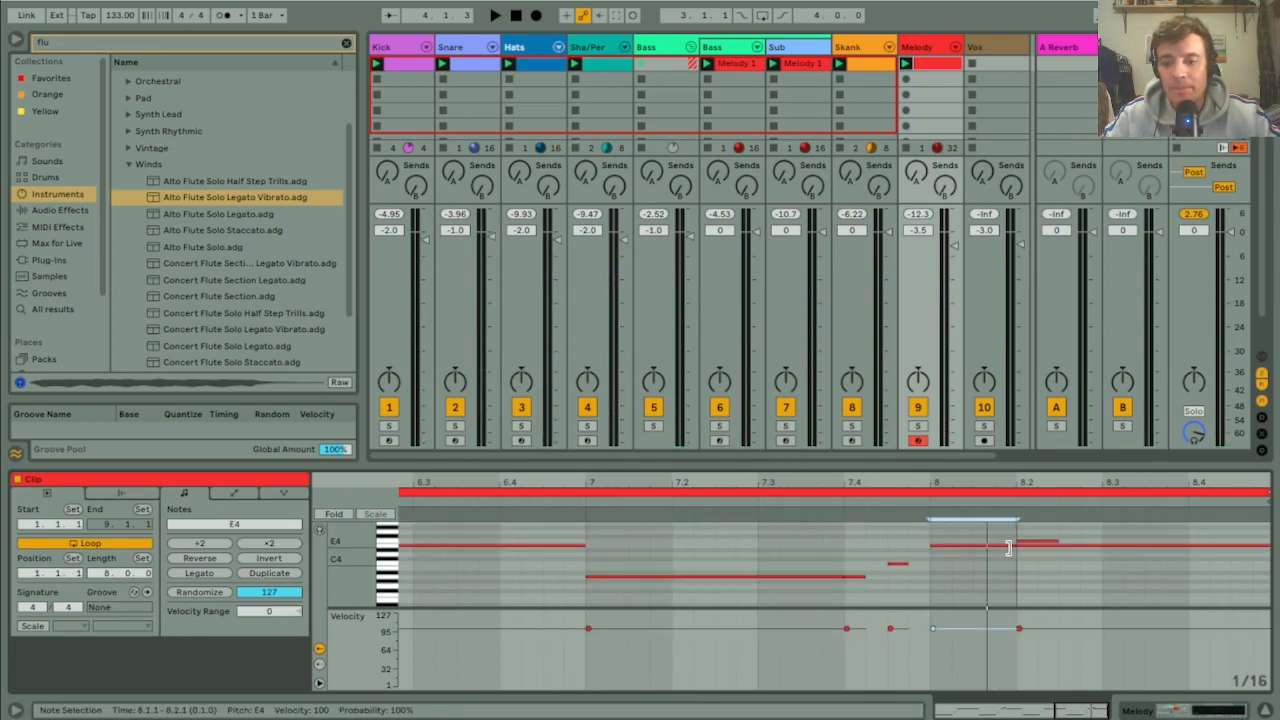
click(1082, 547)
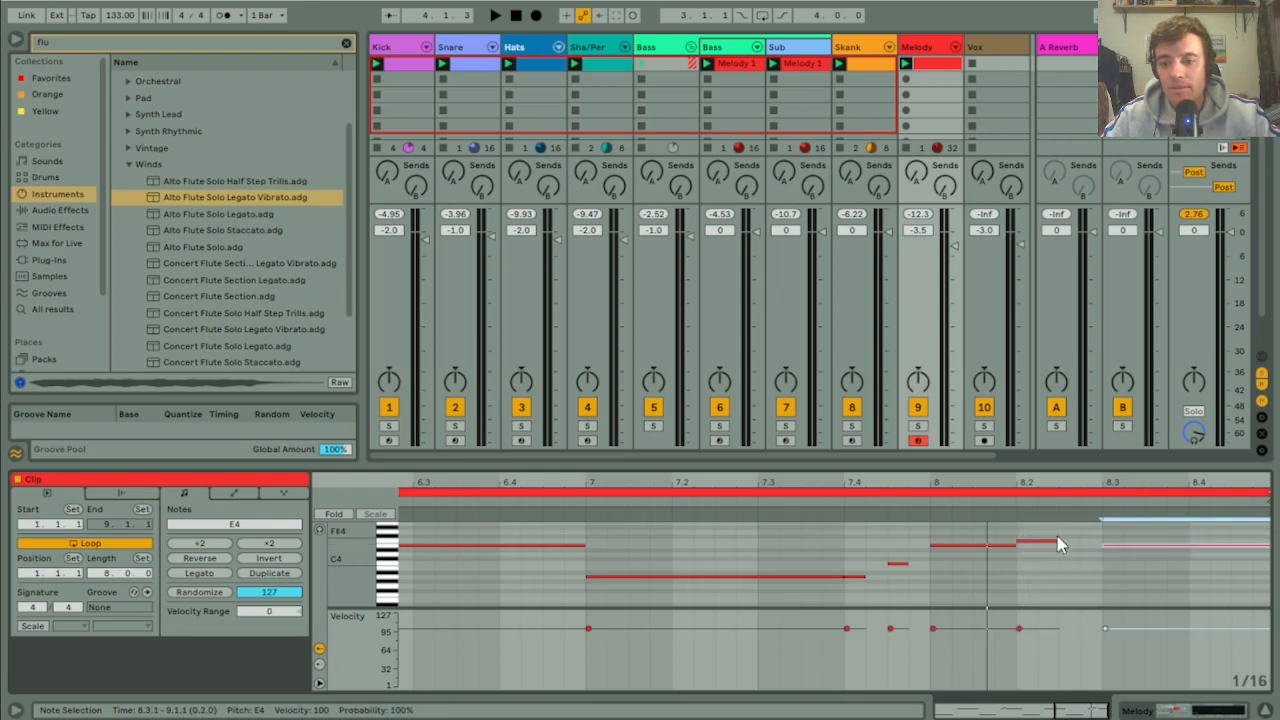
drag(1059, 543, 1075, 543)
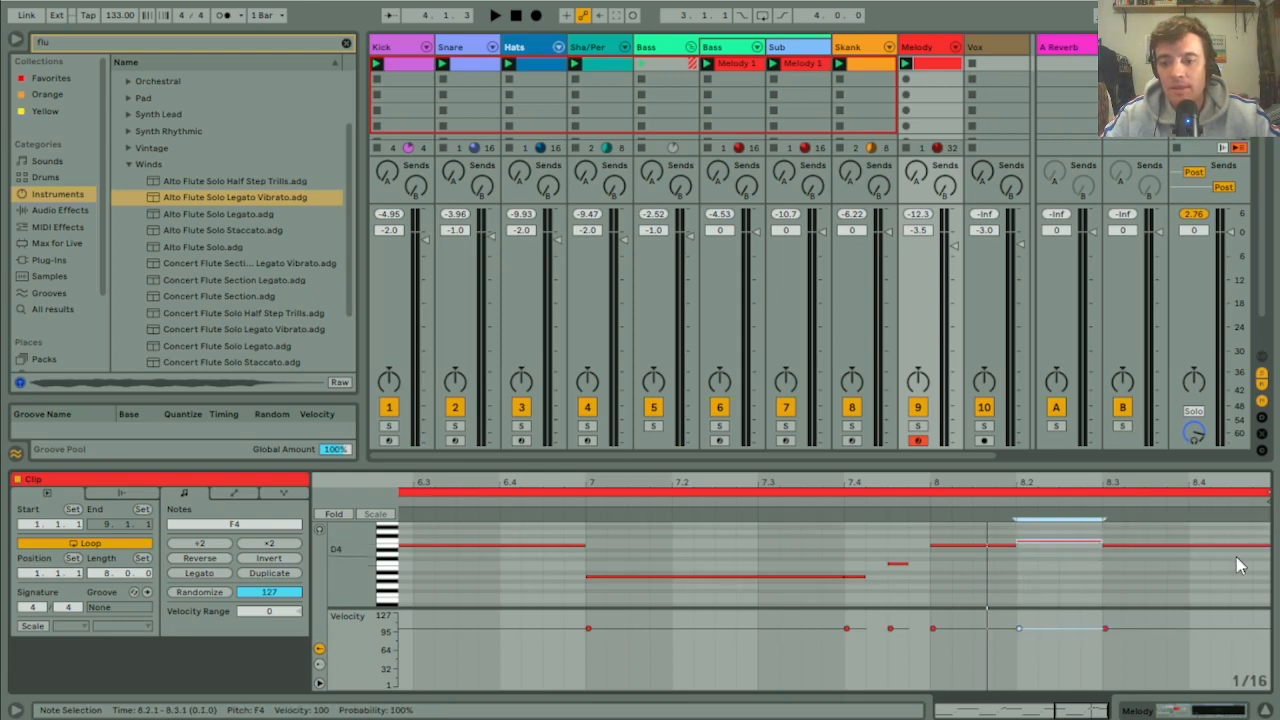
Step: Shorten the final E4 to one beat, ending at 8.4.1, and add a one-beat C4 after it
click(1270, 550)
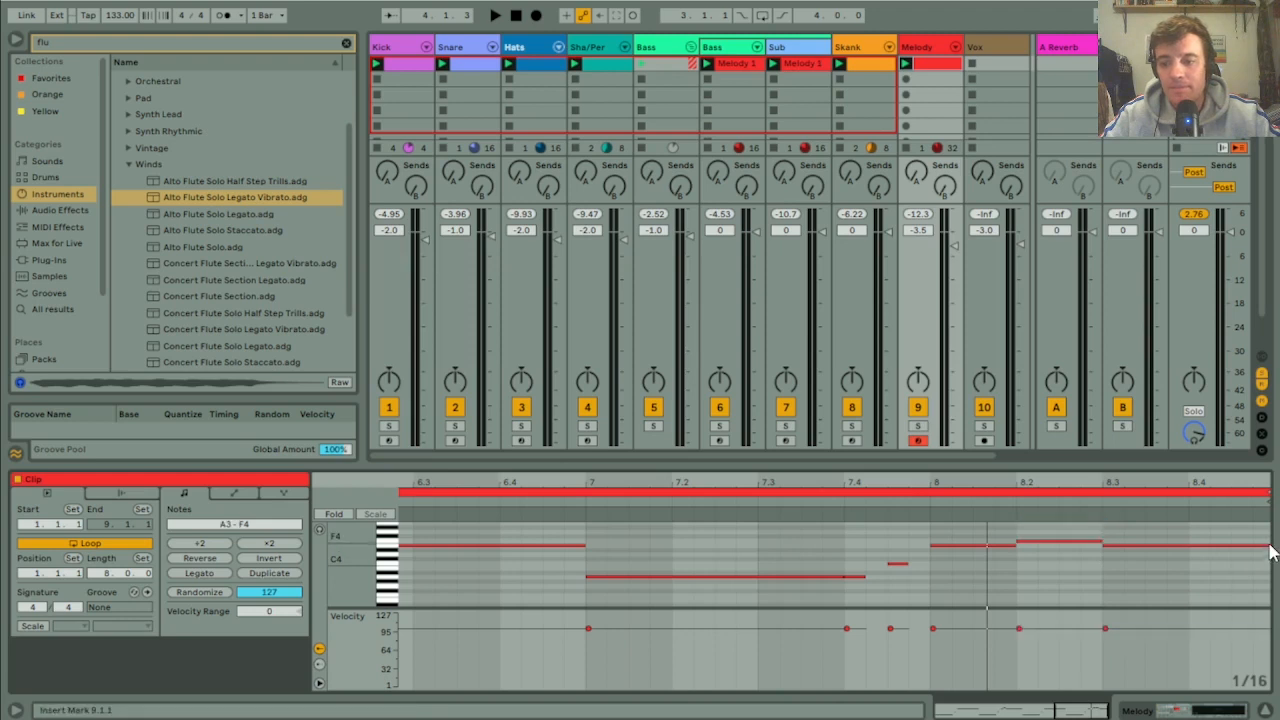
click(1258, 546)
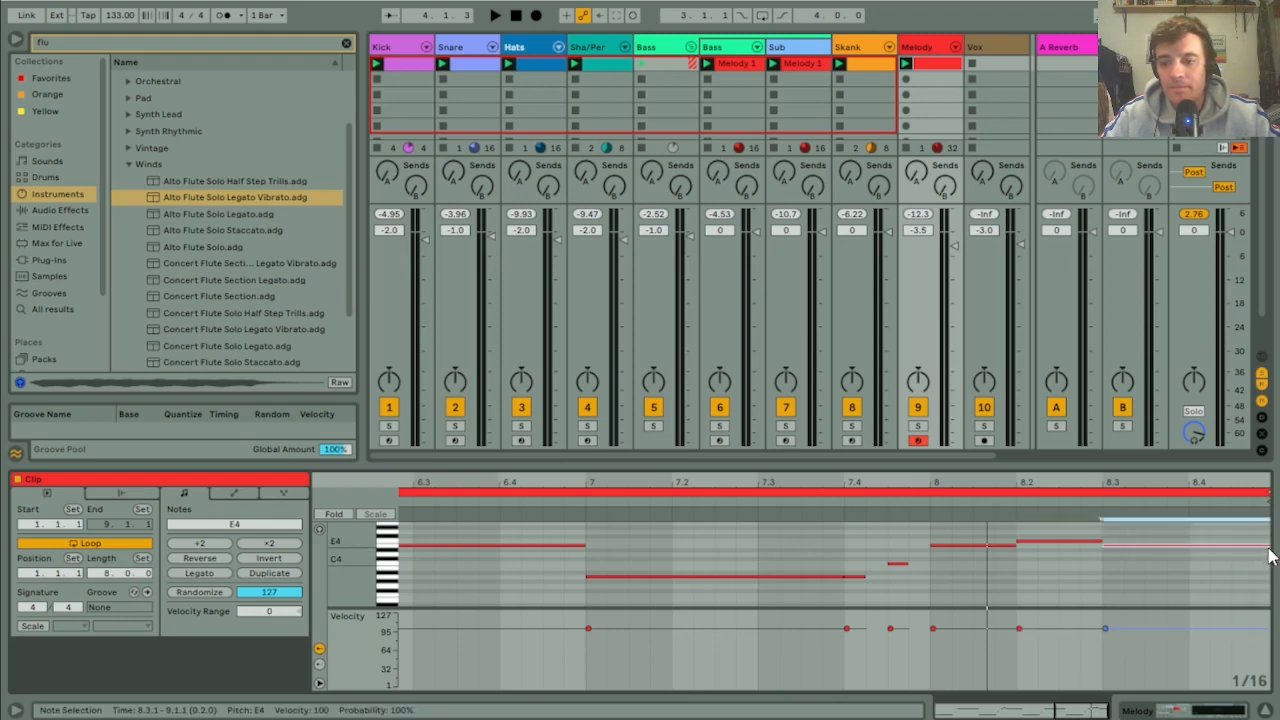
drag(1249, 482, 1241, 481)
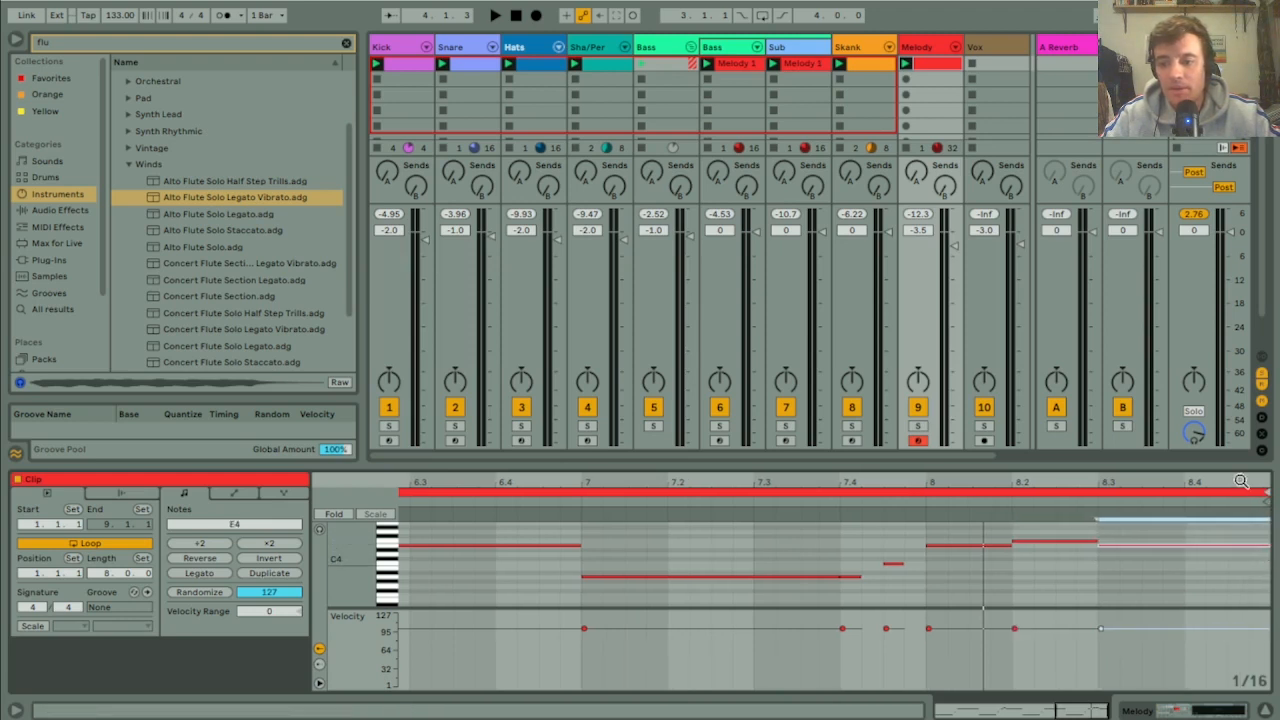
drag(1268, 547, 1224, 545)
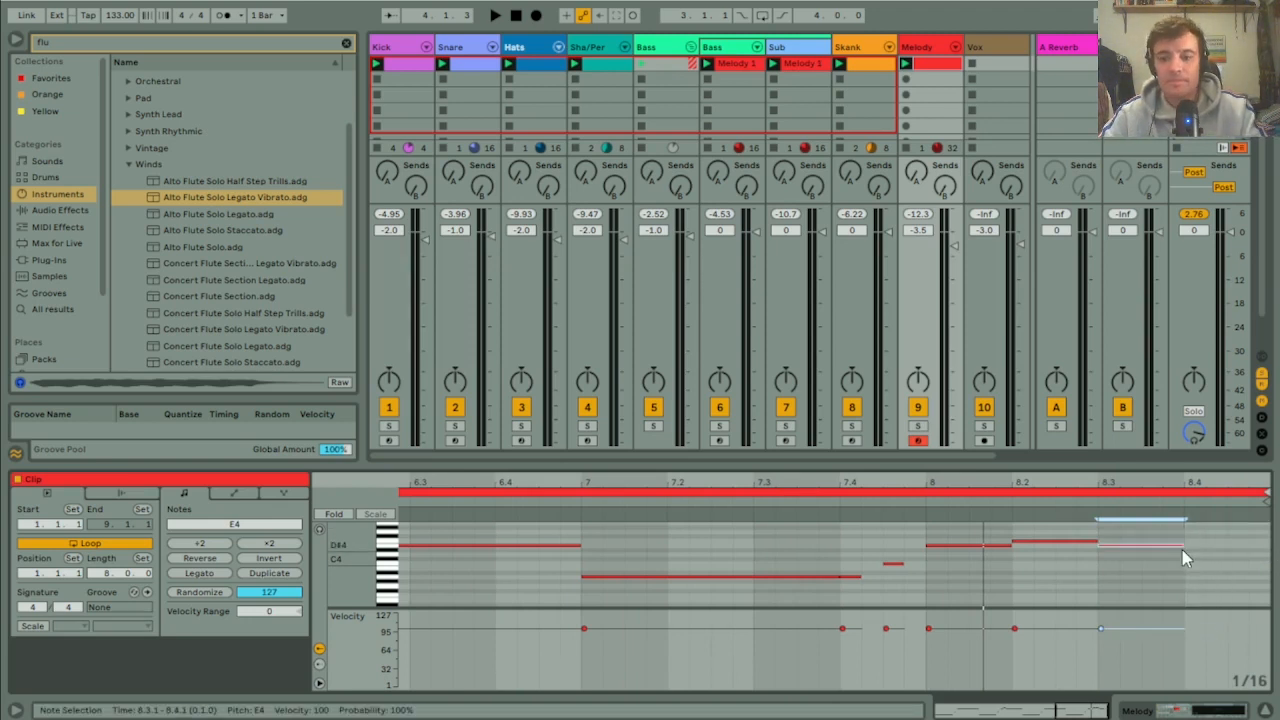
key(ctrl+d)
key(Down)
key(Down)
key(Down)
key(Down)
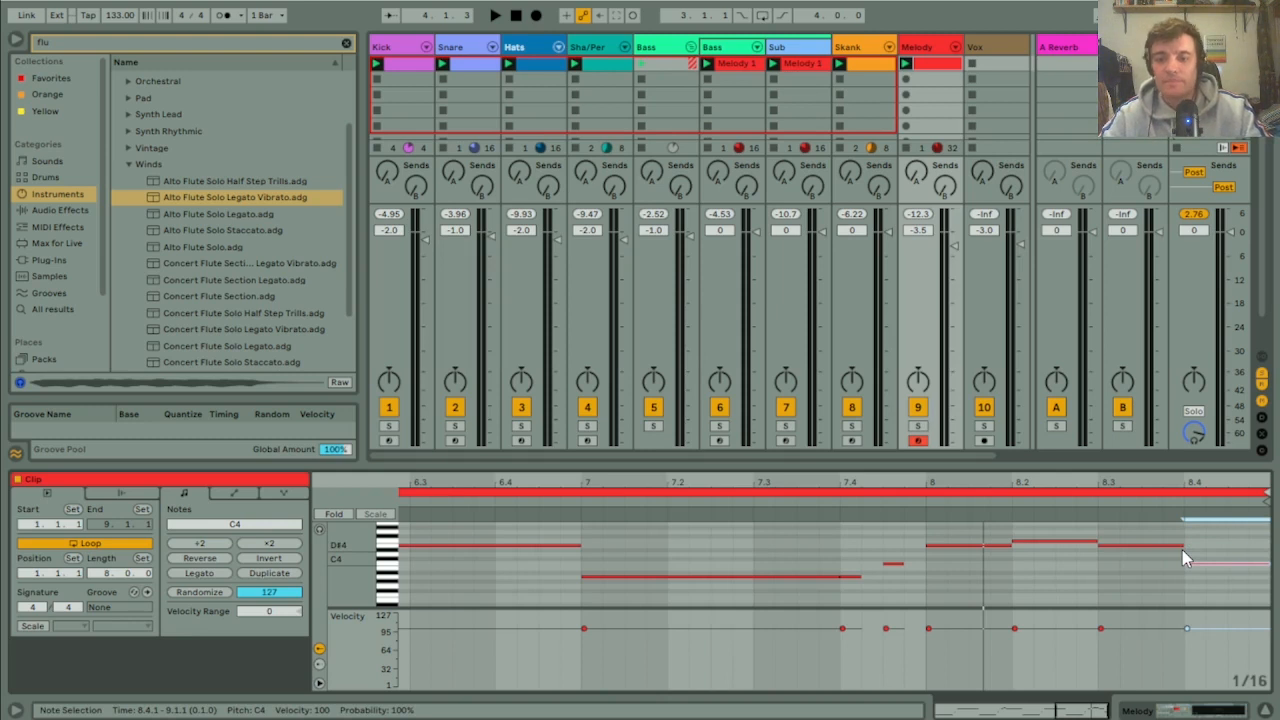
Step: During playback, set the Melody track's volume to -1.5 and both the Hats and Sha/Per volumes to -6.0
key(space)
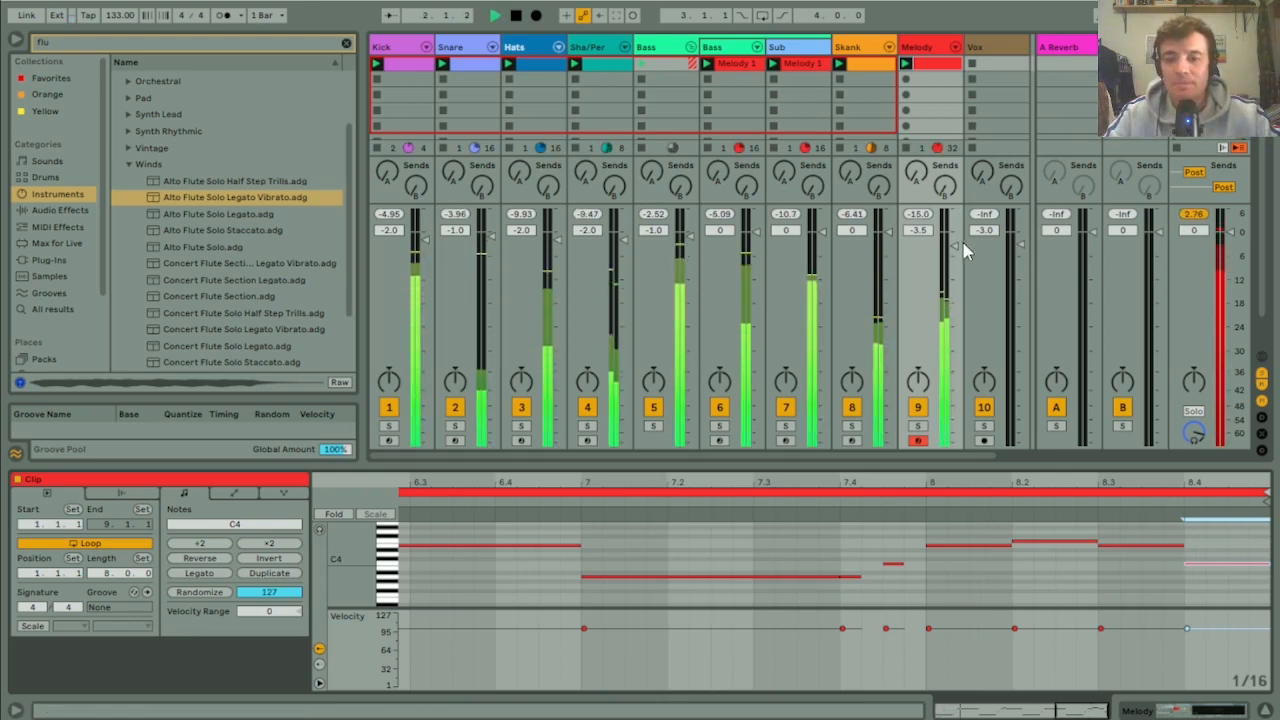
drag(955, 247, 955, 240)
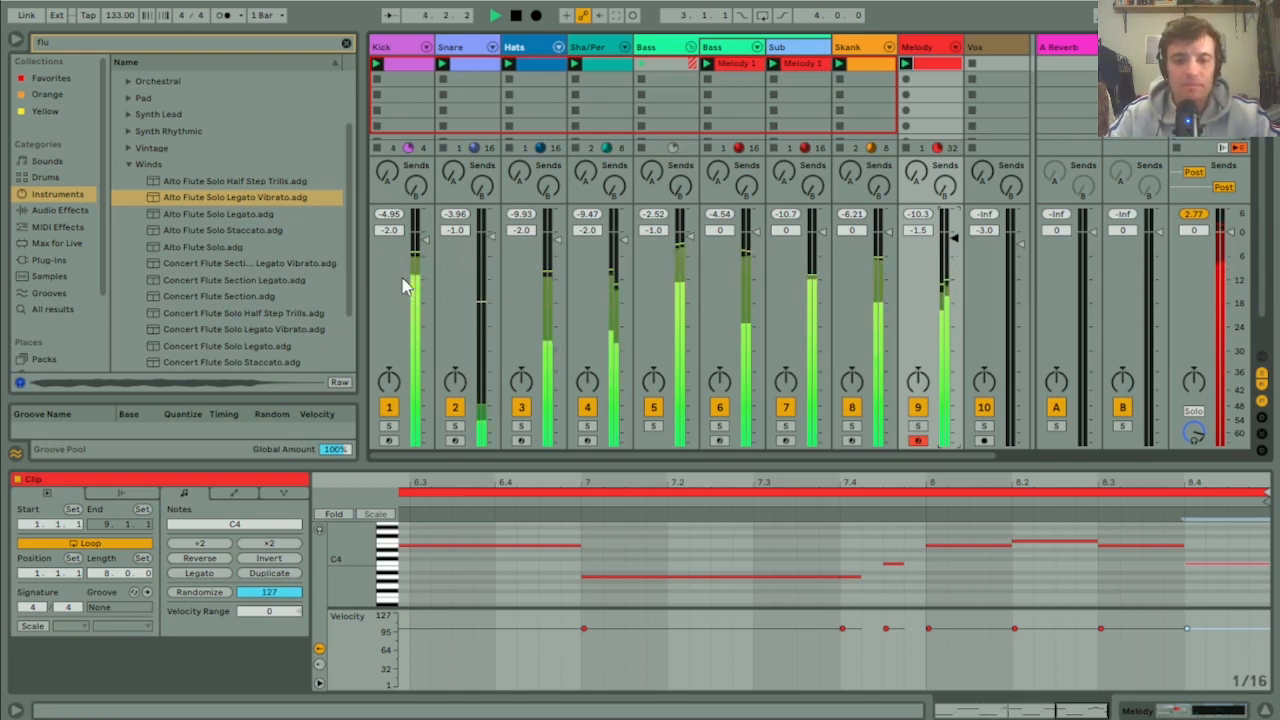
drag(621, 244, 557, 254)
Step: Solo the Hats track, stop playback, and add an EQ Eight effect to that track
click(520, 426)
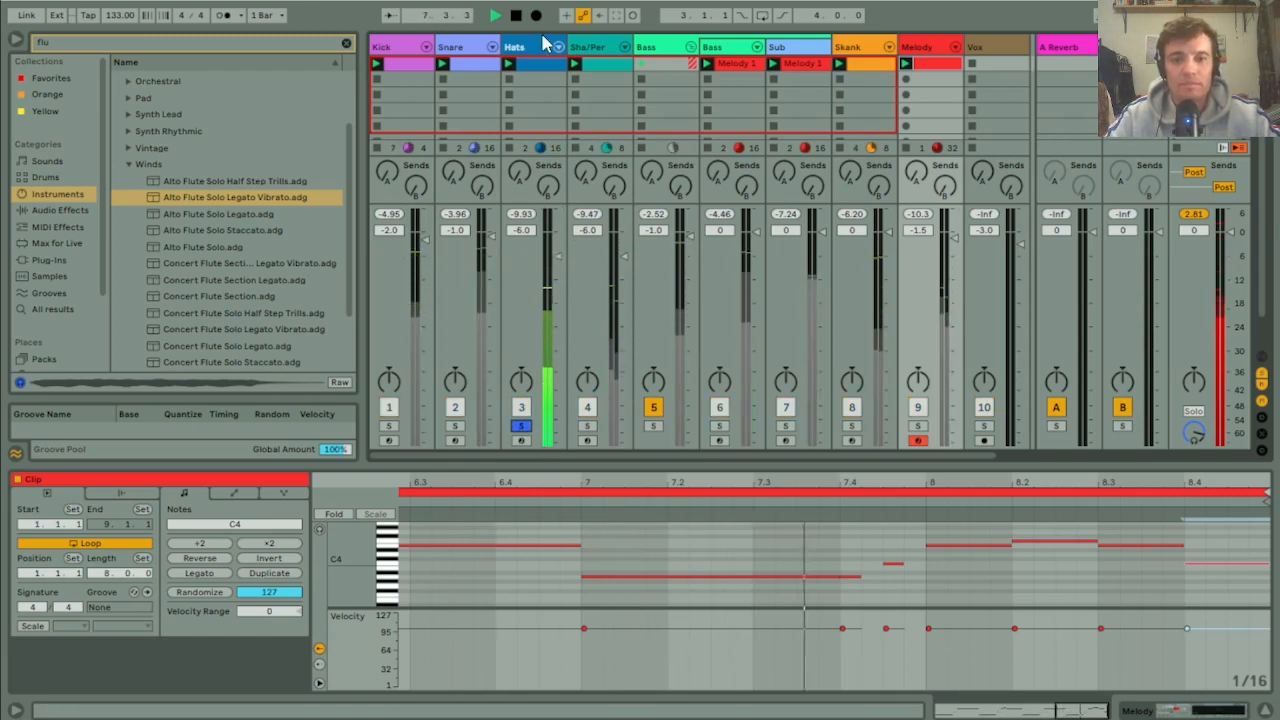
click(545, 45)
click(346, 43)
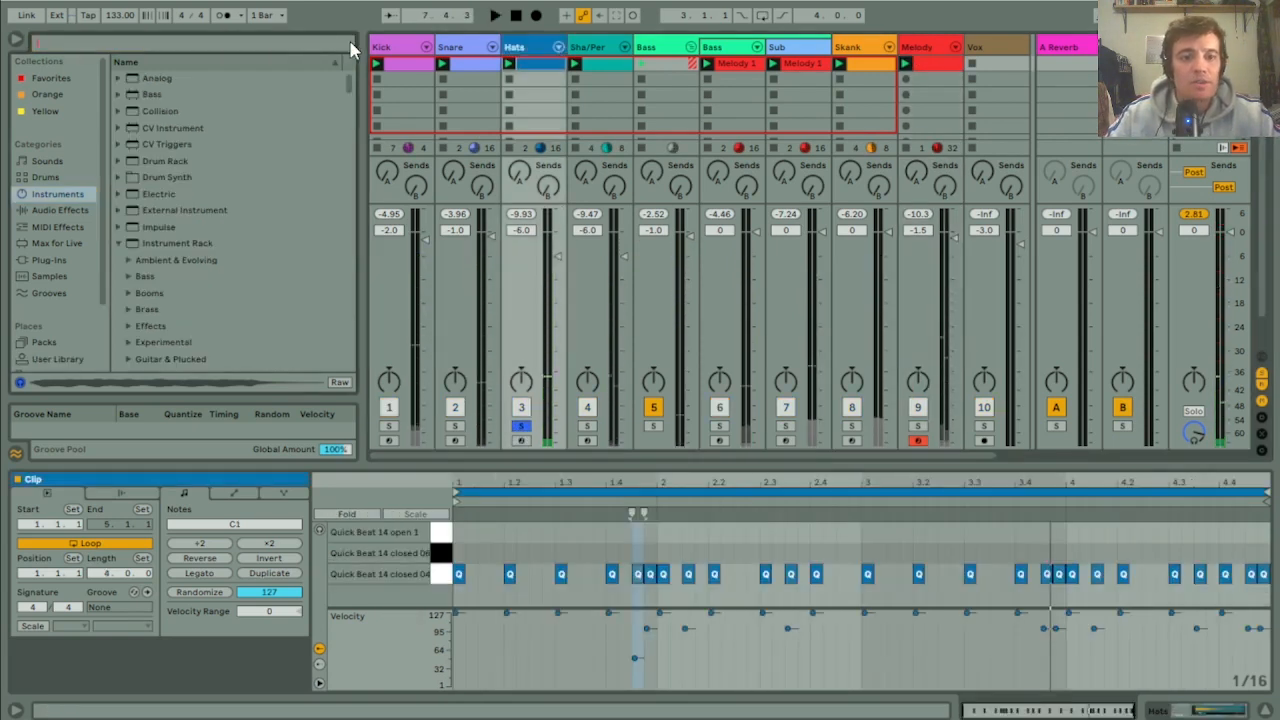
click(60, 210)
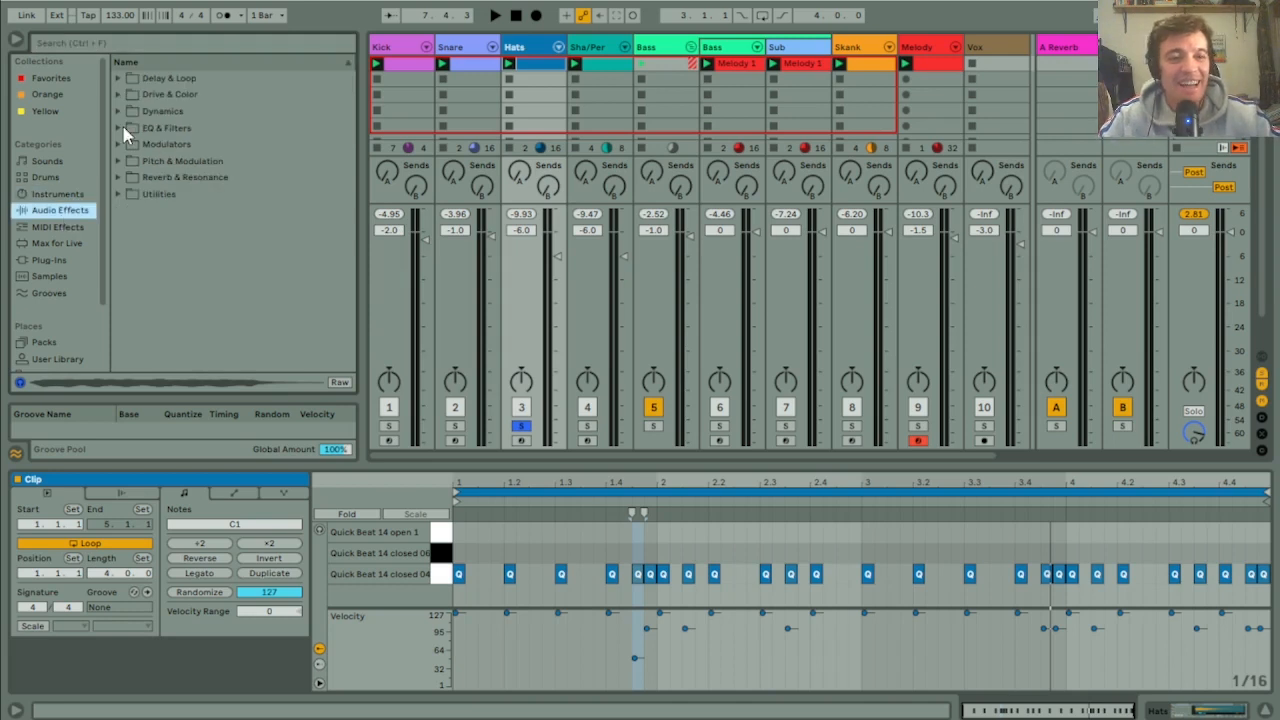
click(119, 129)
click(167, 162)
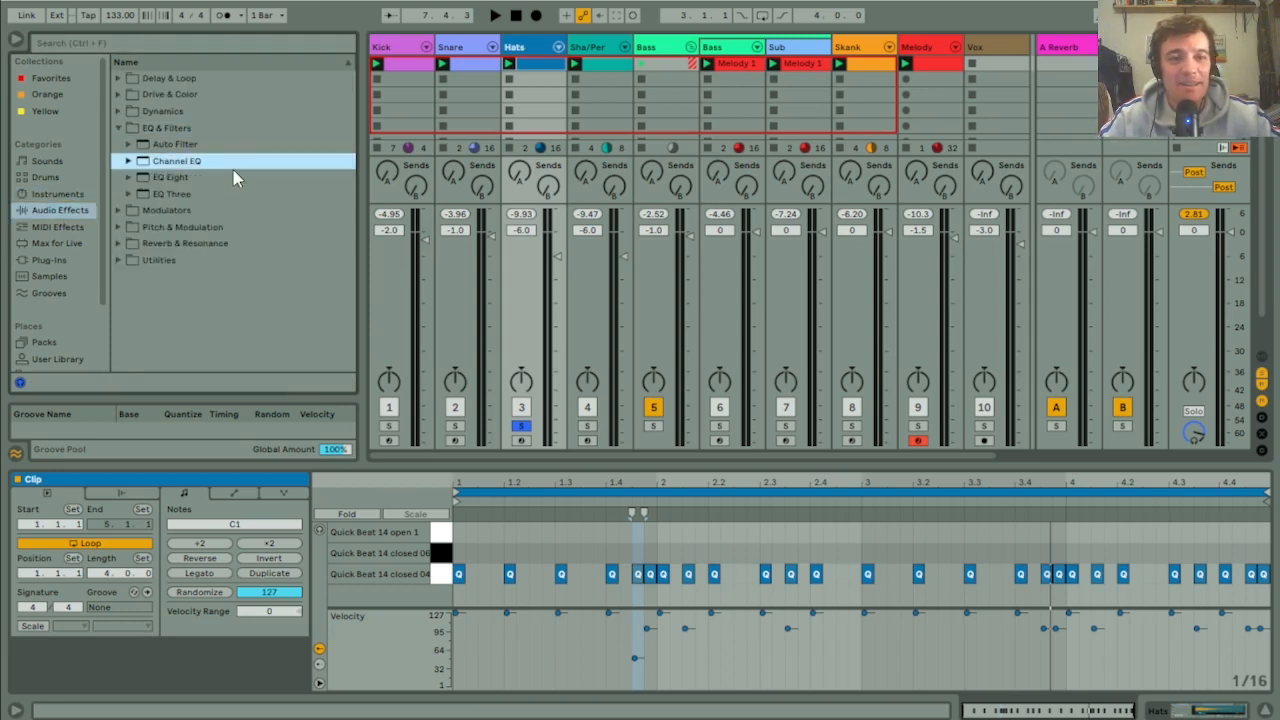
click(165, 178)
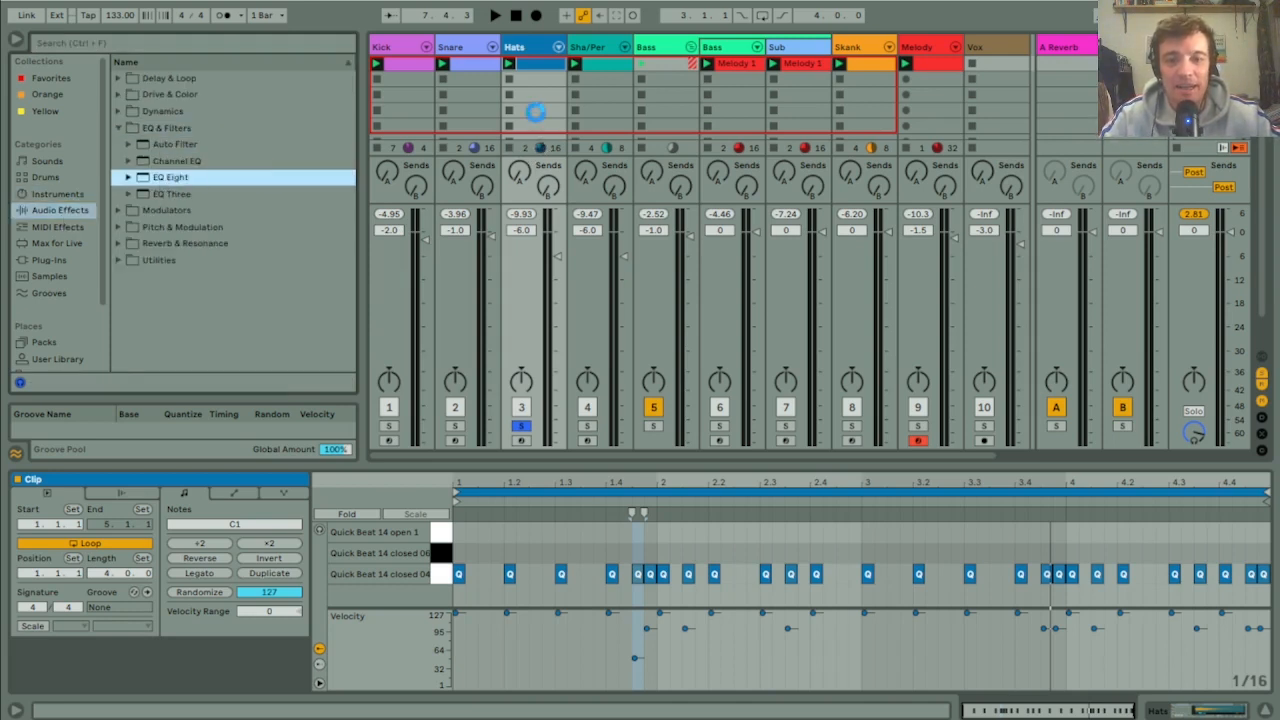
drag(535, 112, 535, 112)
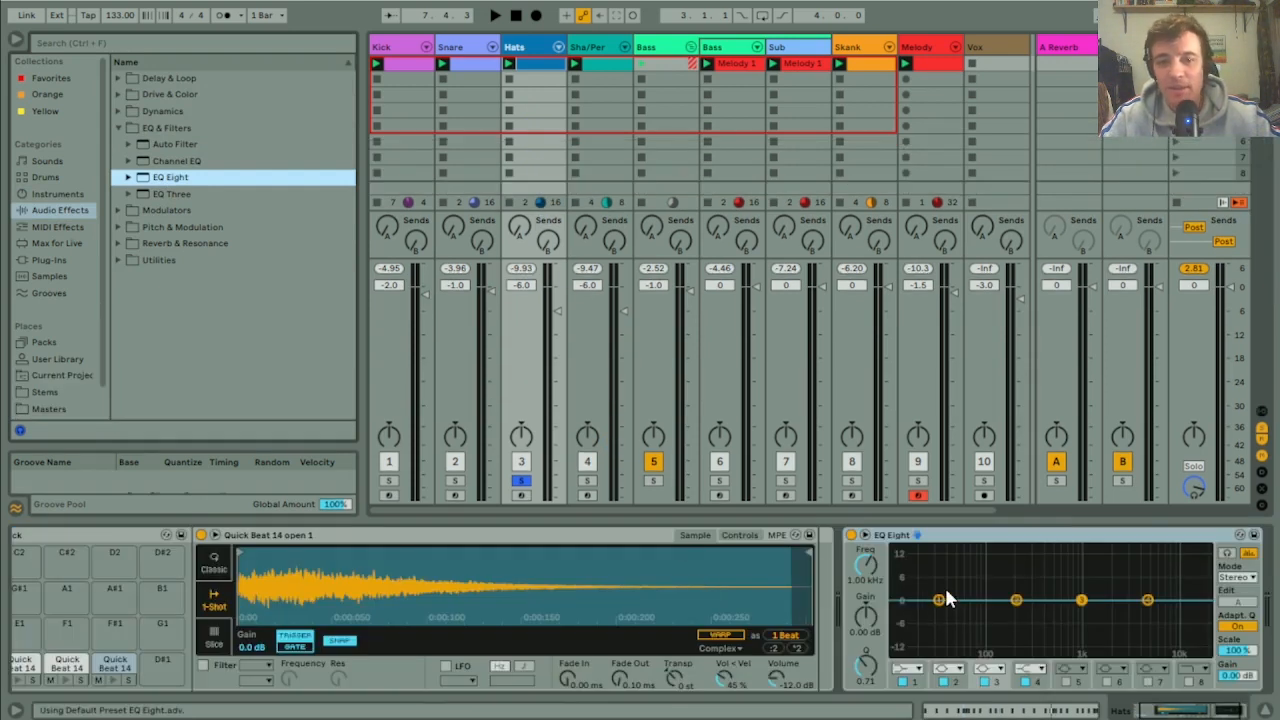
Step: During playback, make band 1 of the Hats EQ a low cut at about 667 Hz
key(space)
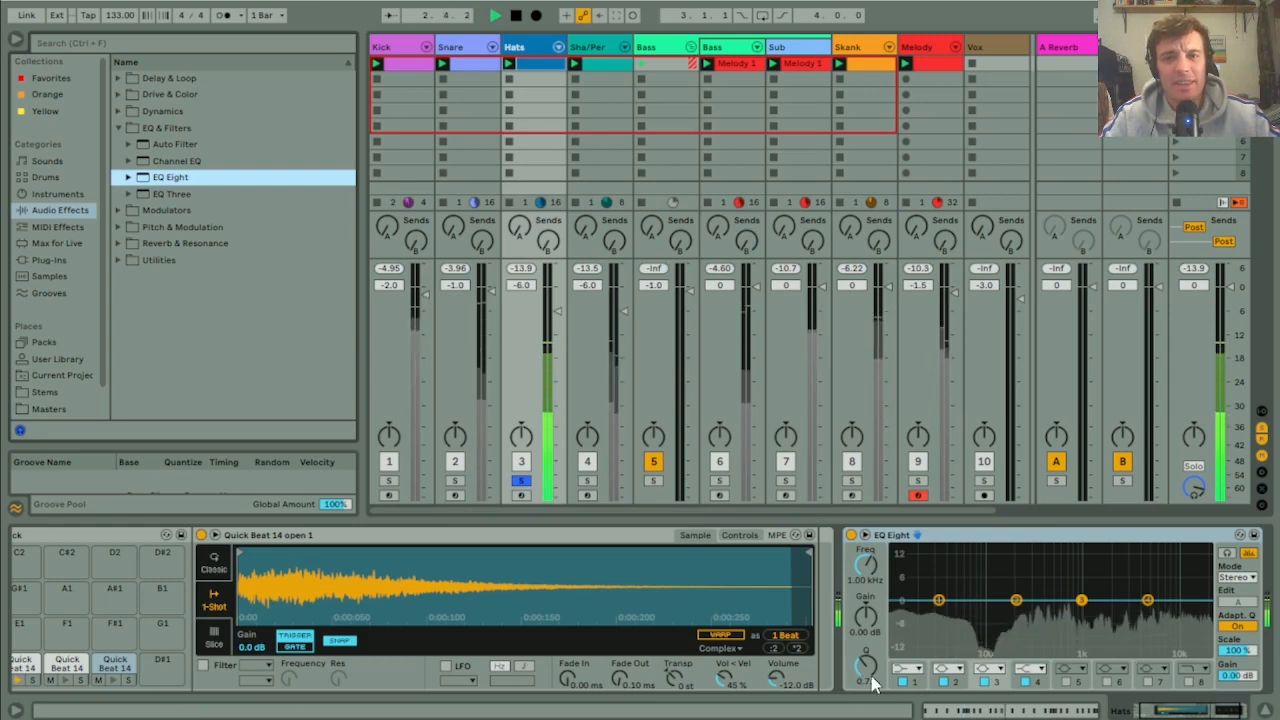
click(907, 667)
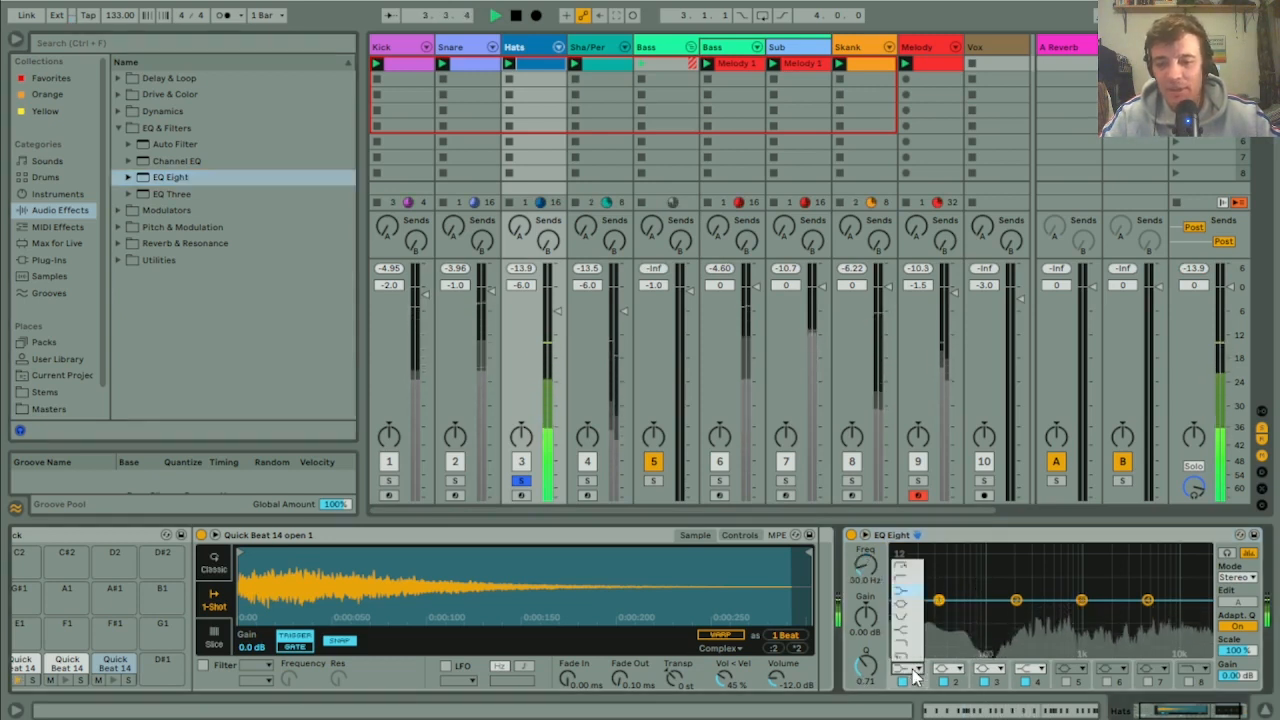
click(901, 584)
drag(938, 608, 1080, 614)
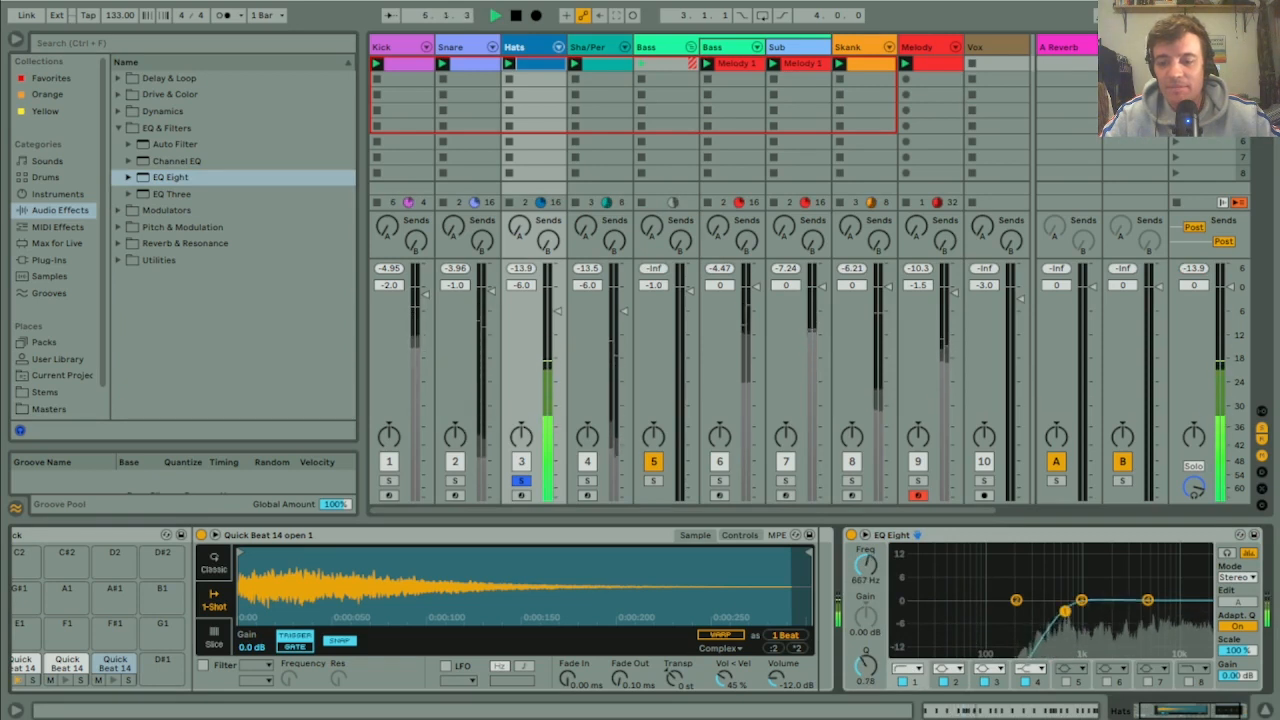
Step: Solo the Sha/Per track instead of Hats and add an EQ Eight effect to it
click(587, 480)
click(592, 50)
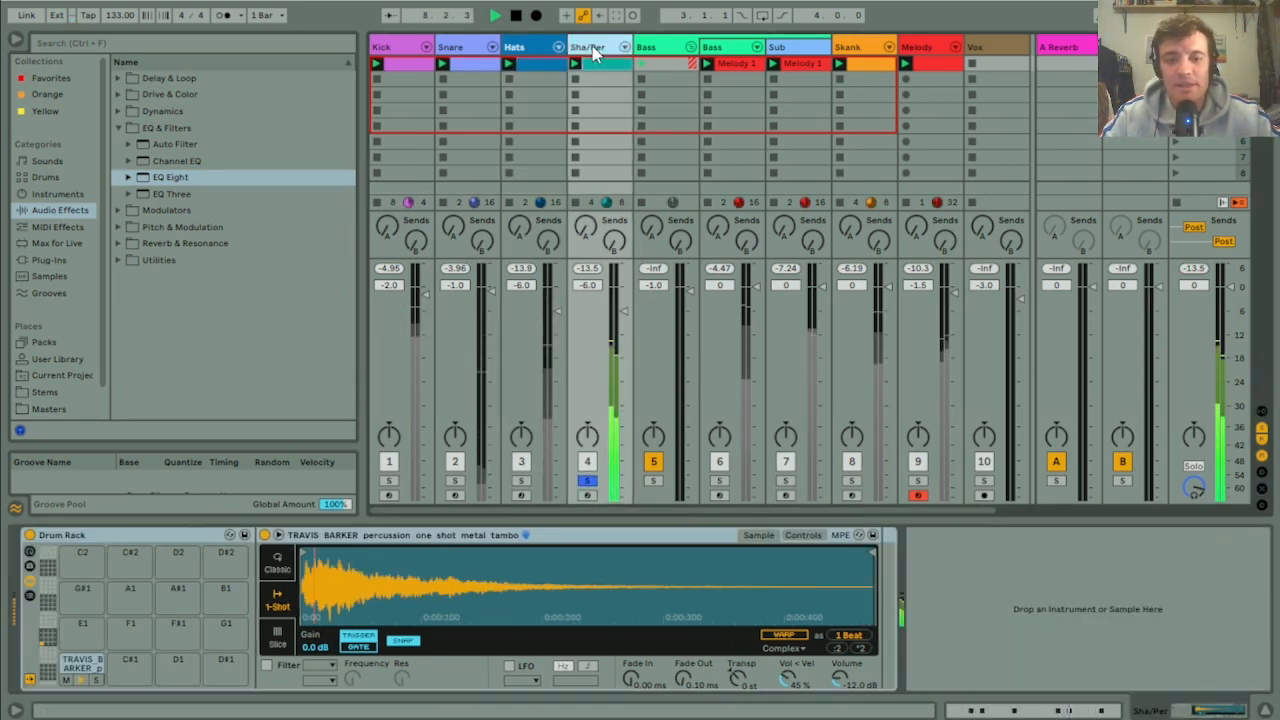
drag(155, 185, 969, 565)
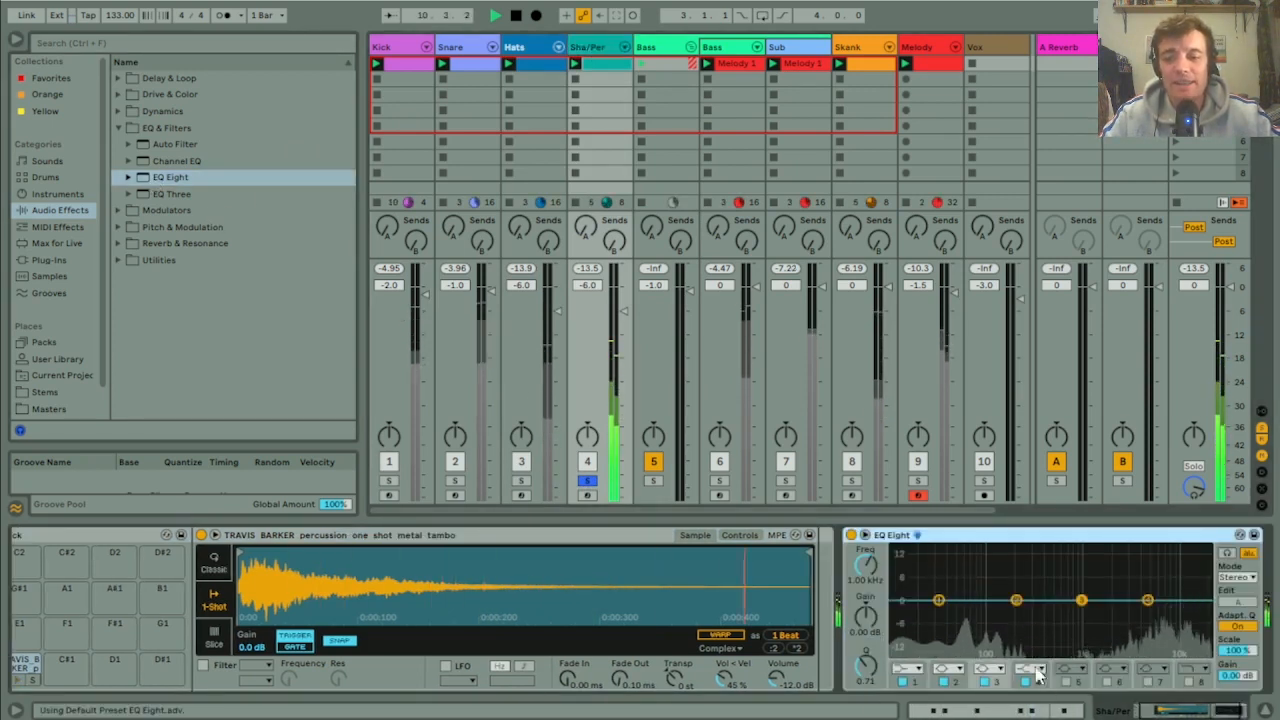
Step: Make band 1 of the Sha/Per EQ a low cut at about 323 Hz, and unsolo the track
click(907, 668)
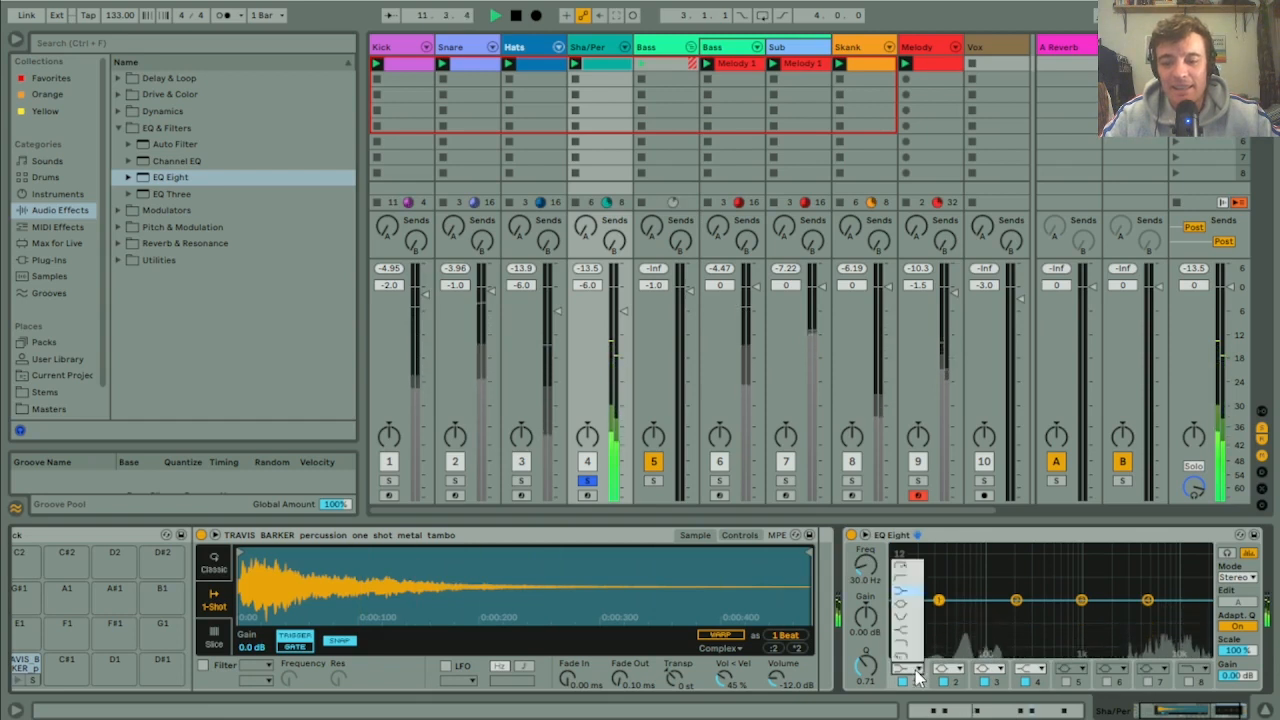
click(902, 568)
drag(939, 620, 1029, 613)
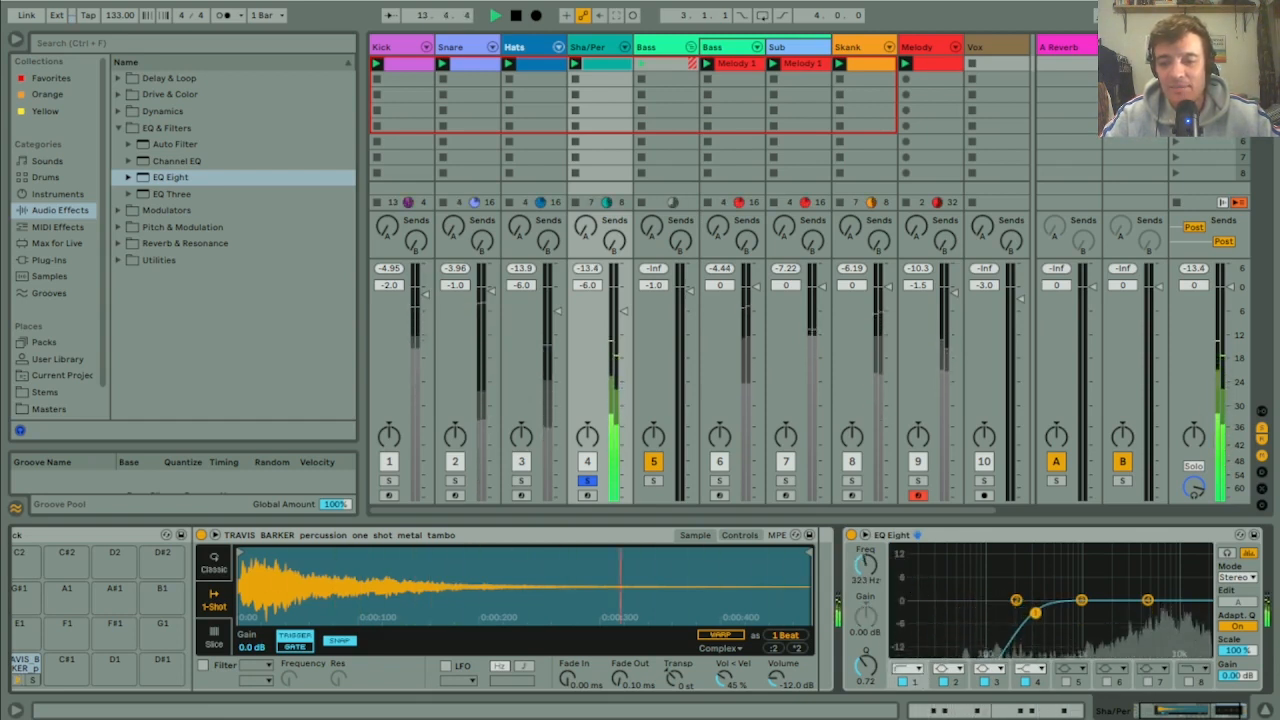
click(587, 481)
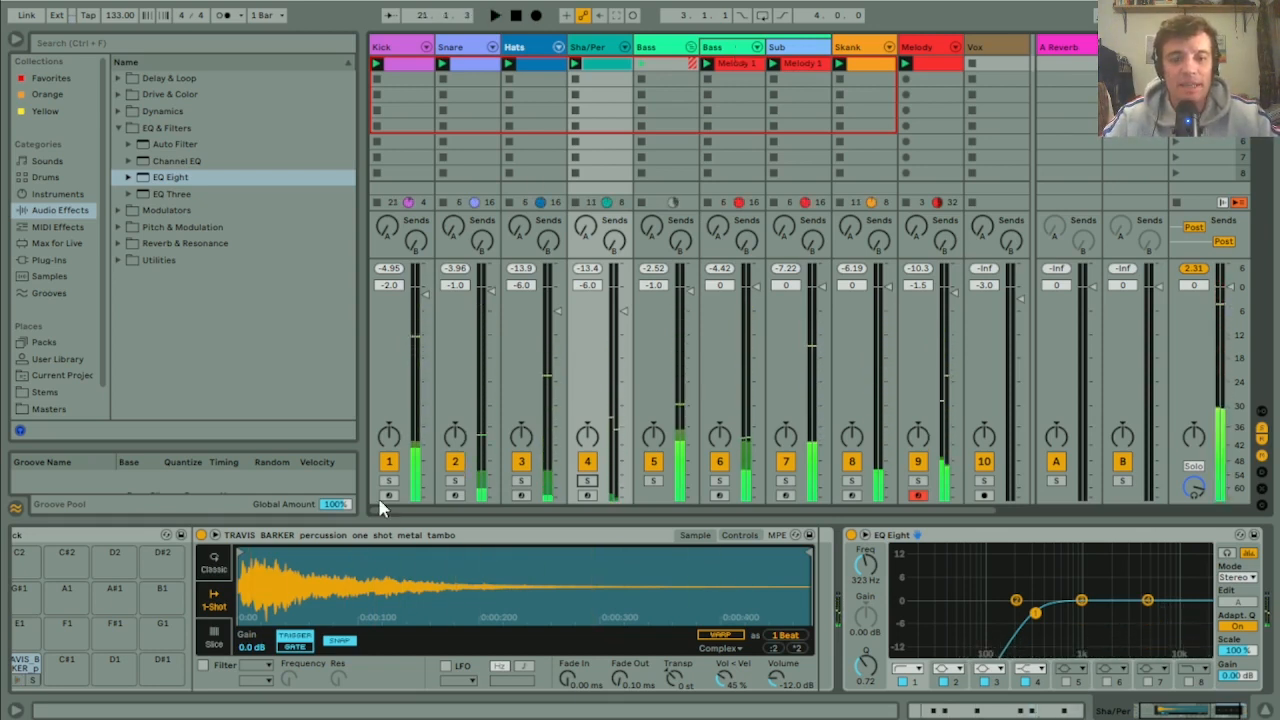
Step: Solo the Snare track, show its devices and start playback
click(454, 481)
click(458, 75)
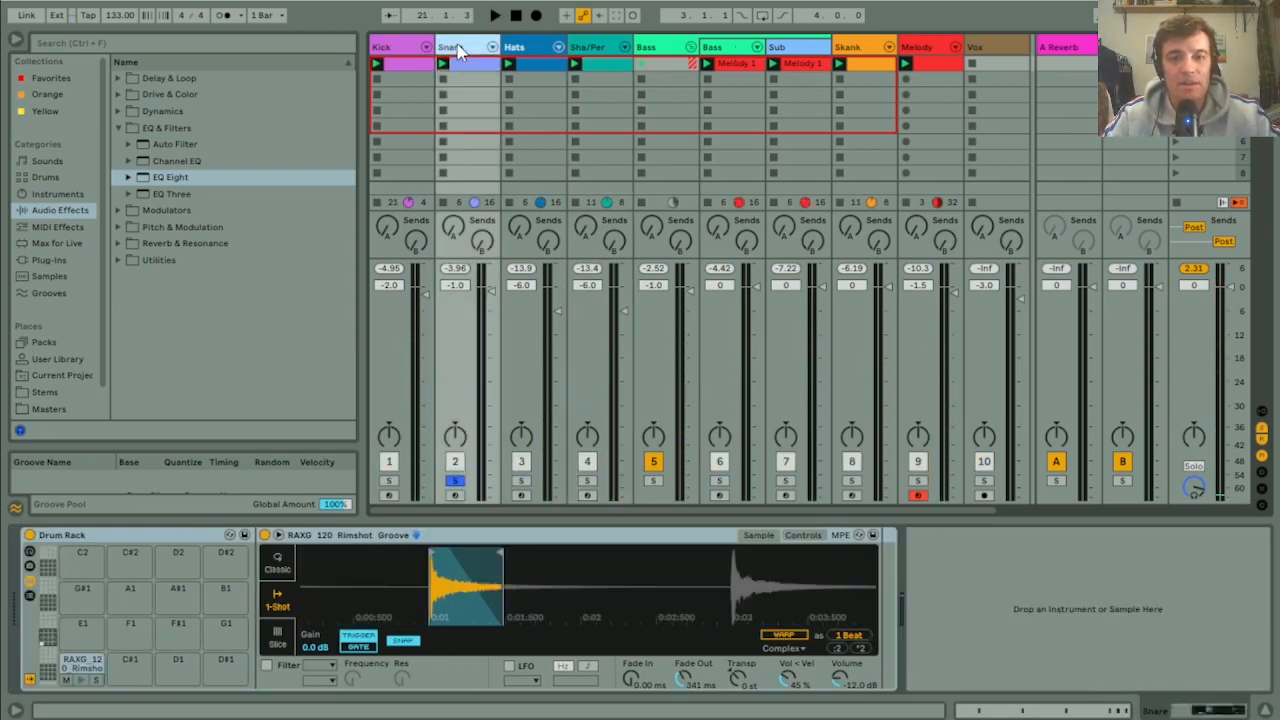
key(space)
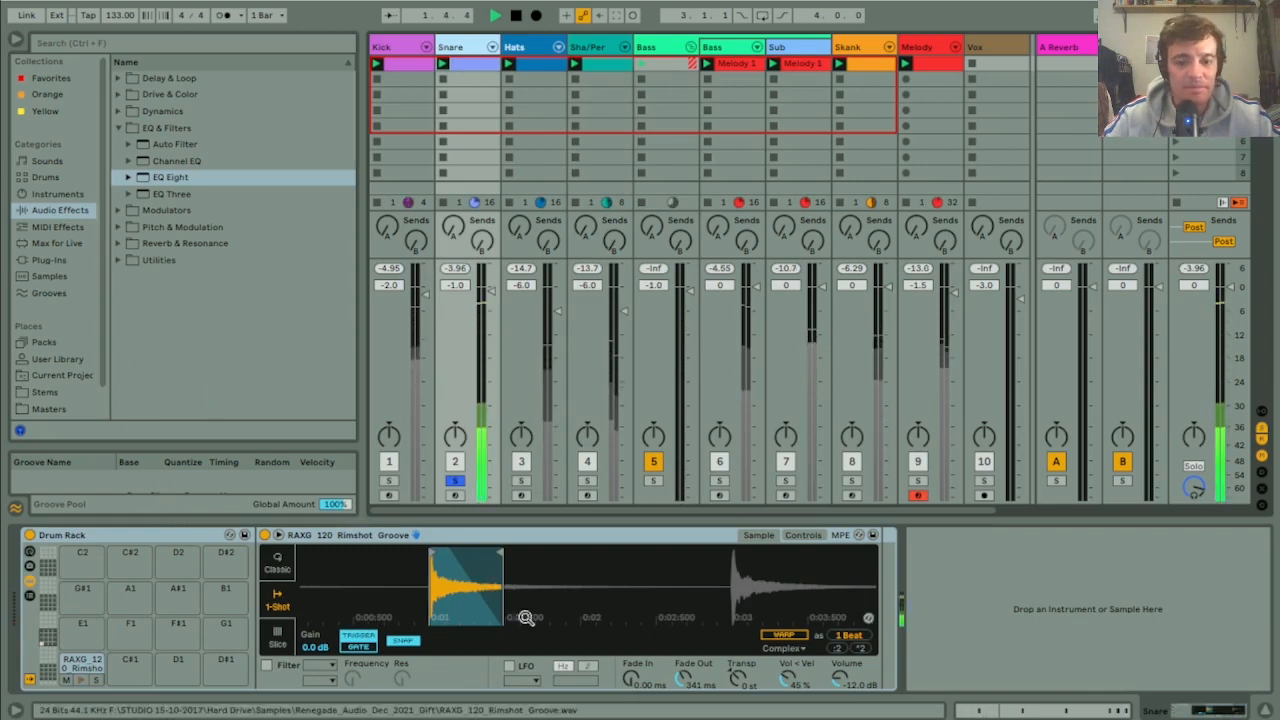
click(266, 666)
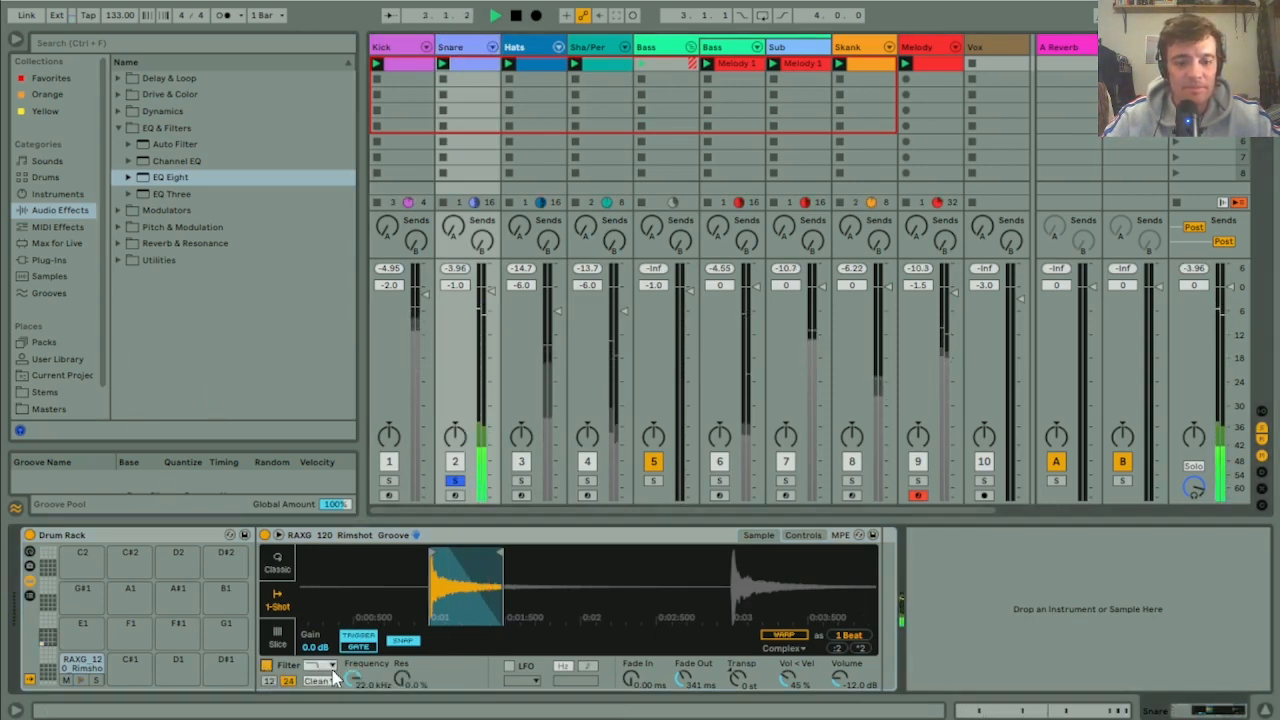
click(320, 666)
click(317, 614)
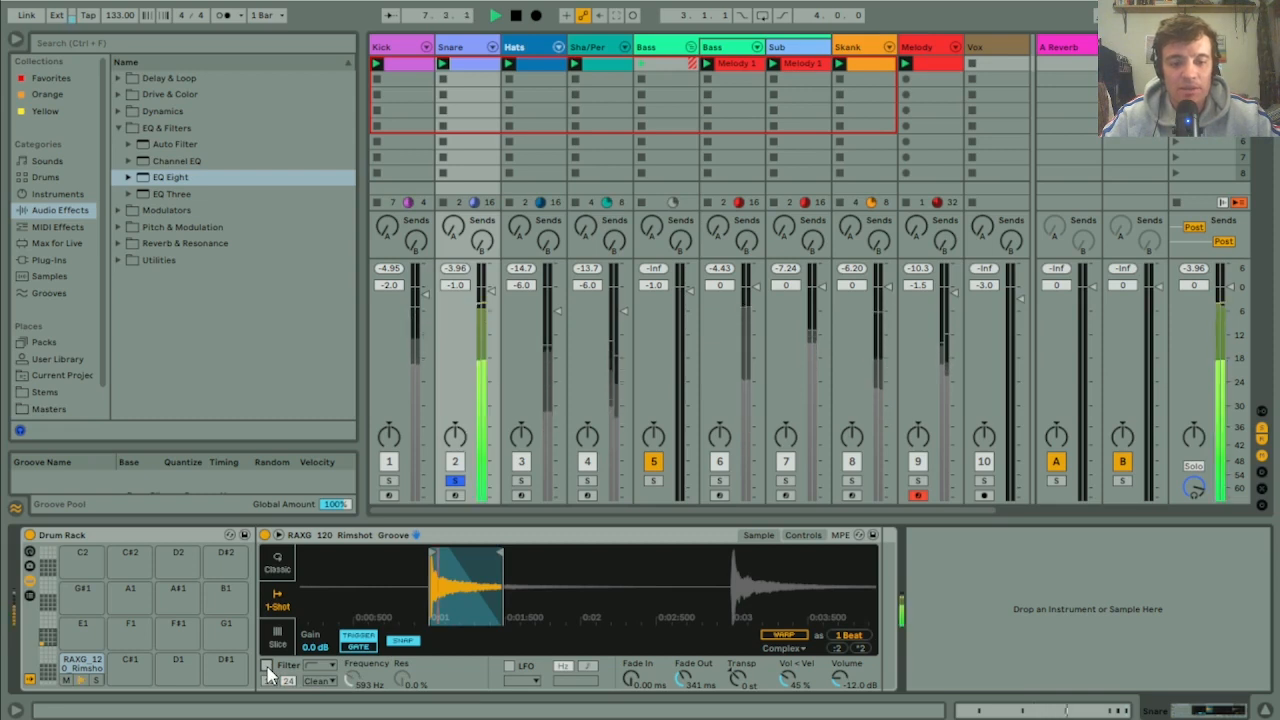
Step: Add EQ Eight to the Snare track and make band 1 a low cut at about 310 Hz
drag(165, 177, 1016, 573)
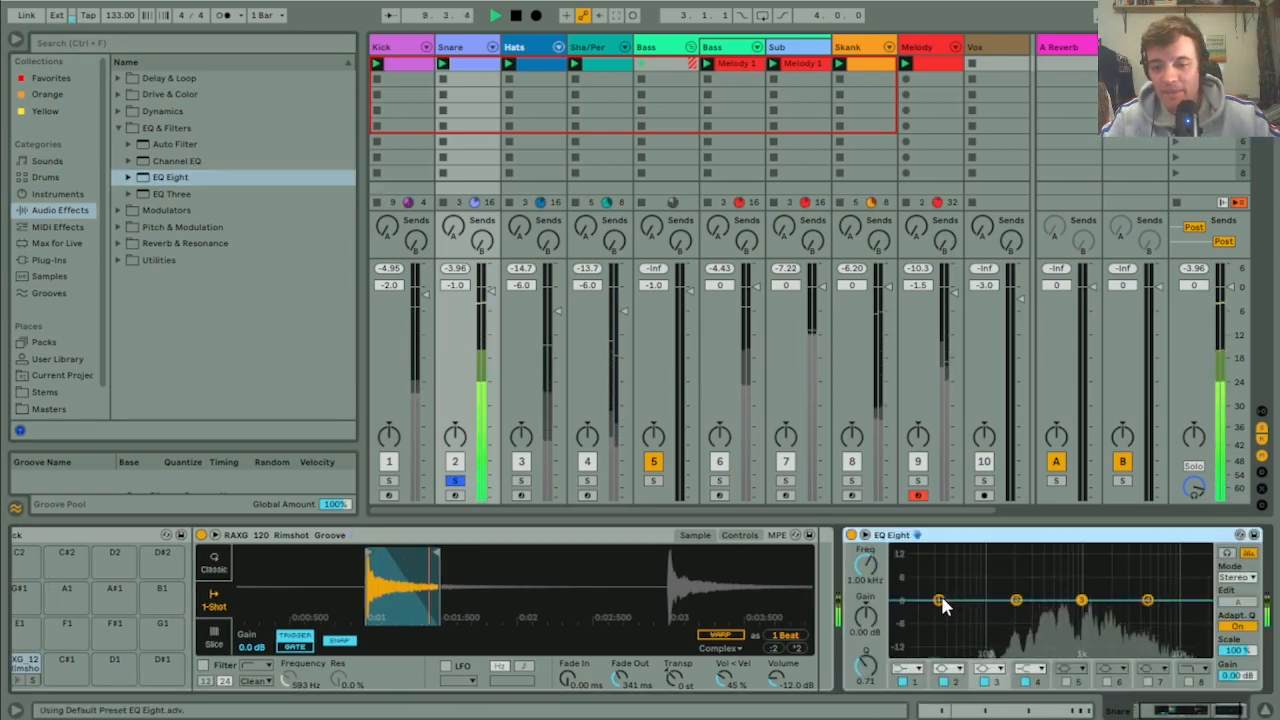
click(907, 668)
click(907, 580)
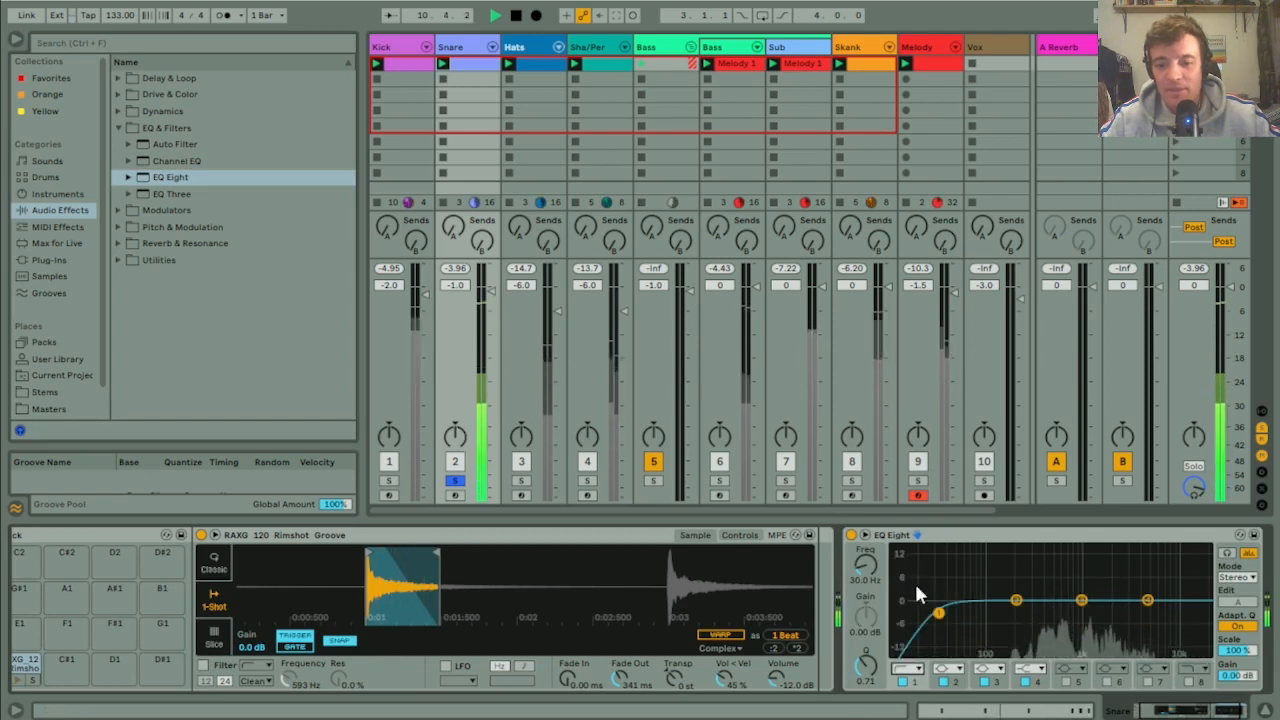
drag(938, 600, 1115, 598)
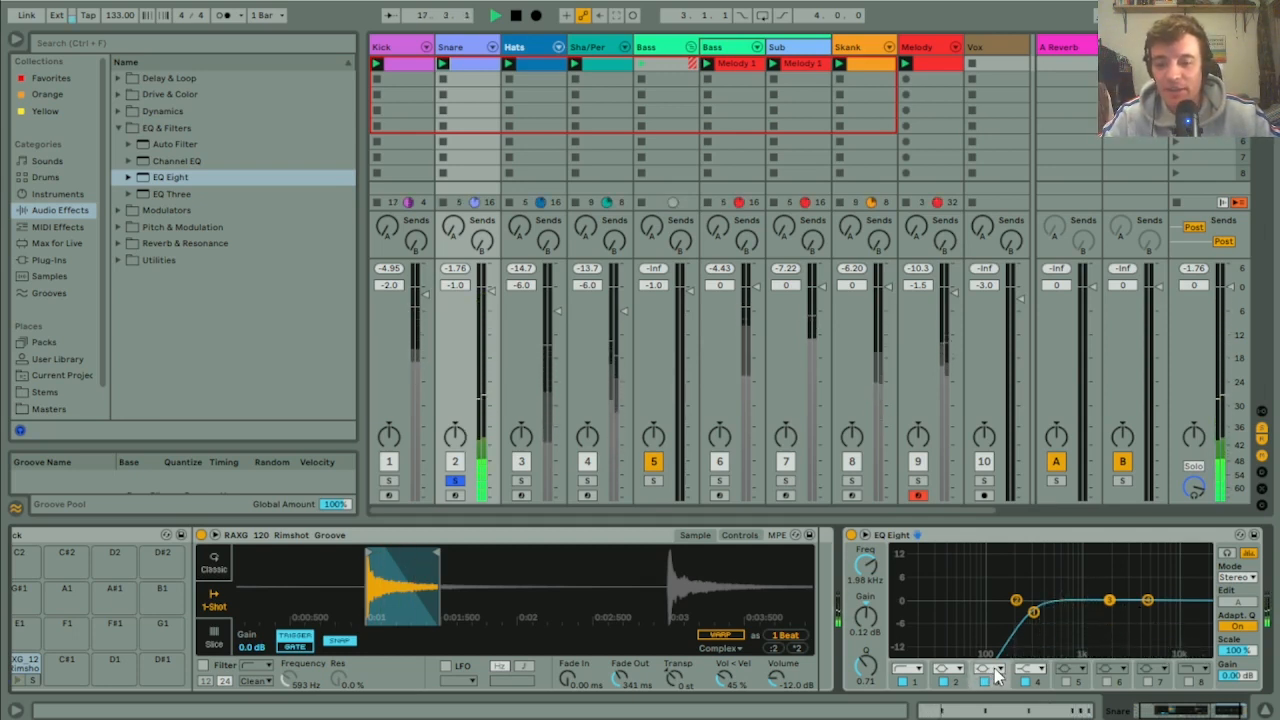
Step: In the enlarged Snare EQ, boost band 3 by about 2 dB at 1.93 kHz with a Q of 3.19
drag(869, 676, 869, 656)
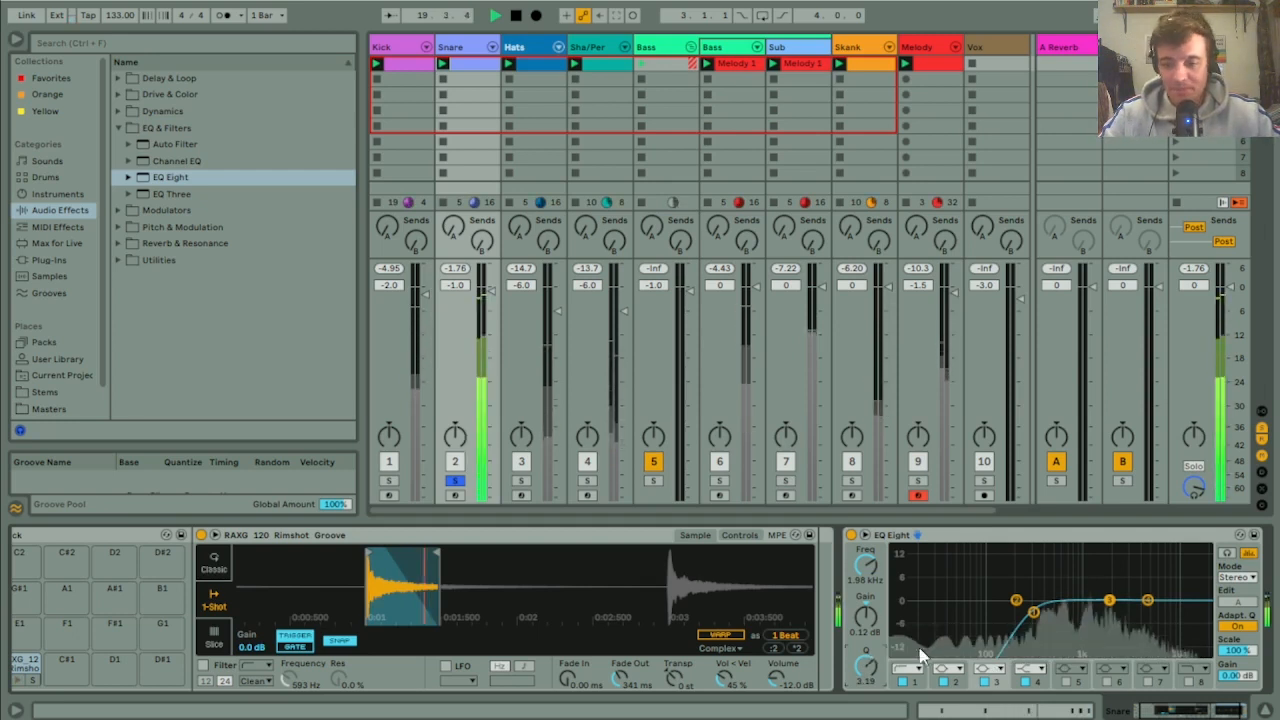
double_click(1082, 574)
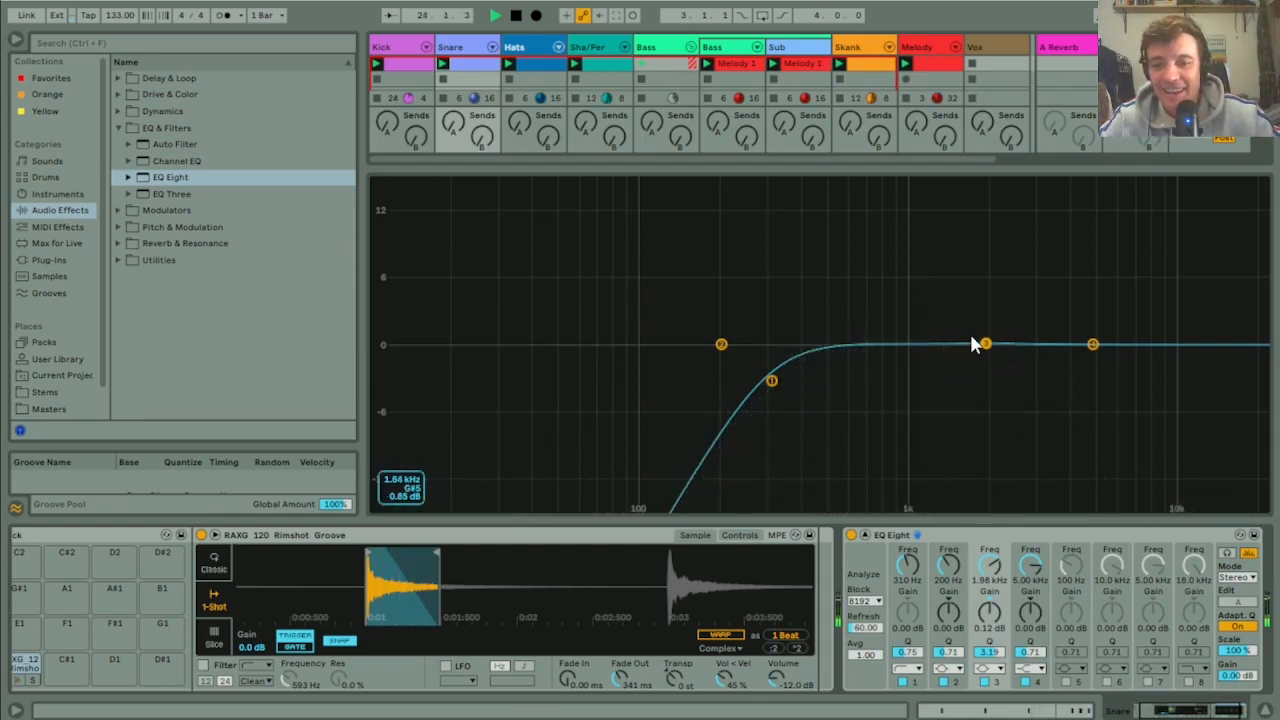
drag(985, 344, 985, 272)
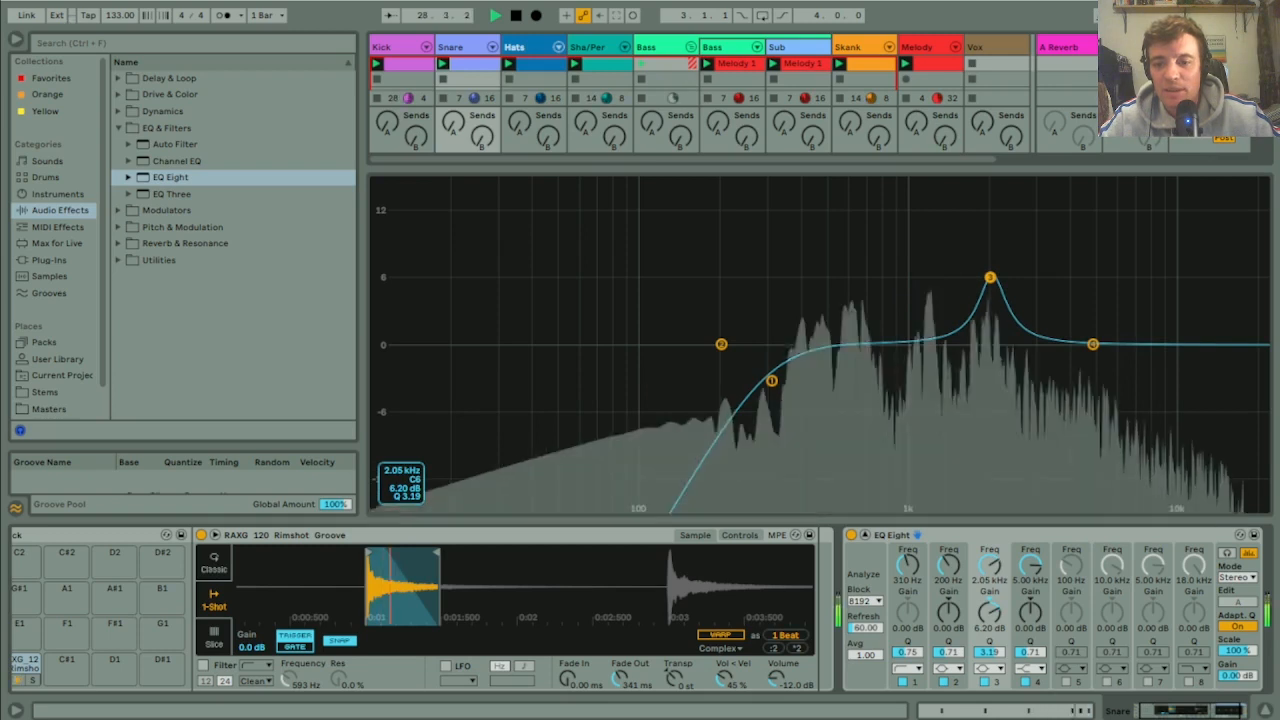
drag(990, 278, 983, 323)
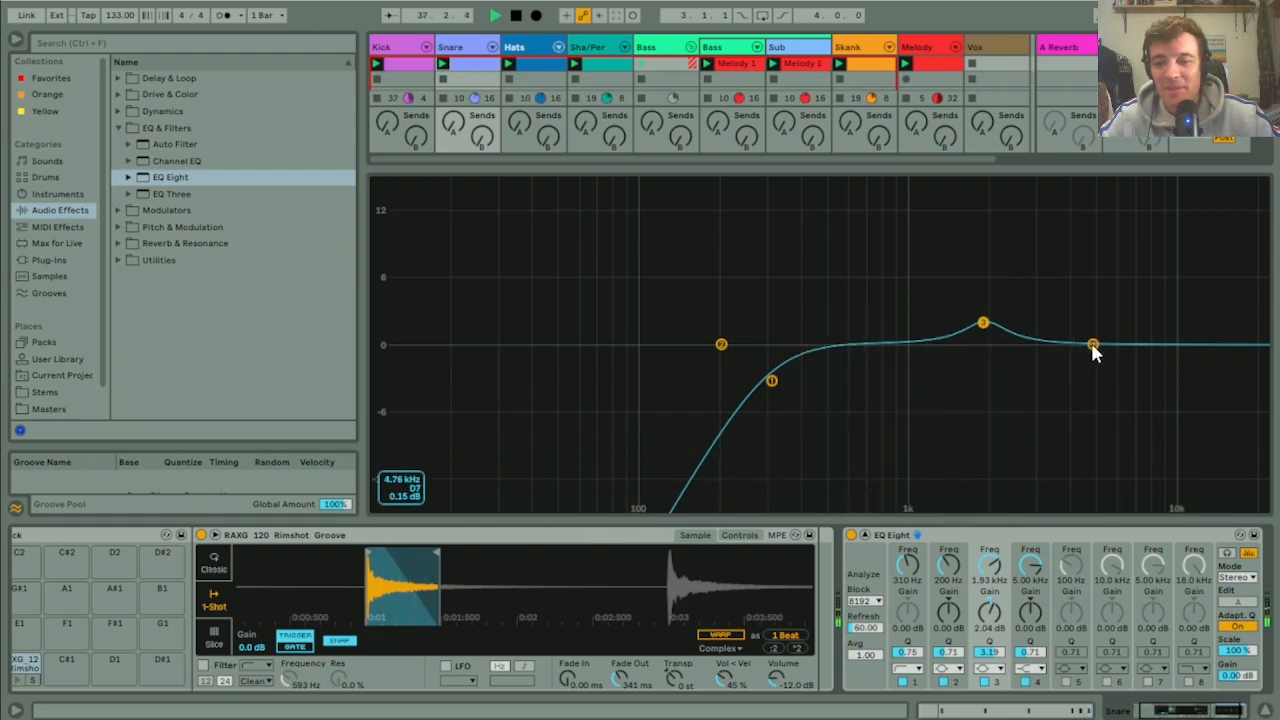
Step: Boost the Snare EQ's band 4 high shelf by about 2.2 dB at 6.30 kHz, and close the enlarged EQ display
drag(1093, 345, 1104, 344)
drag(1120, 327, 1118, 321)
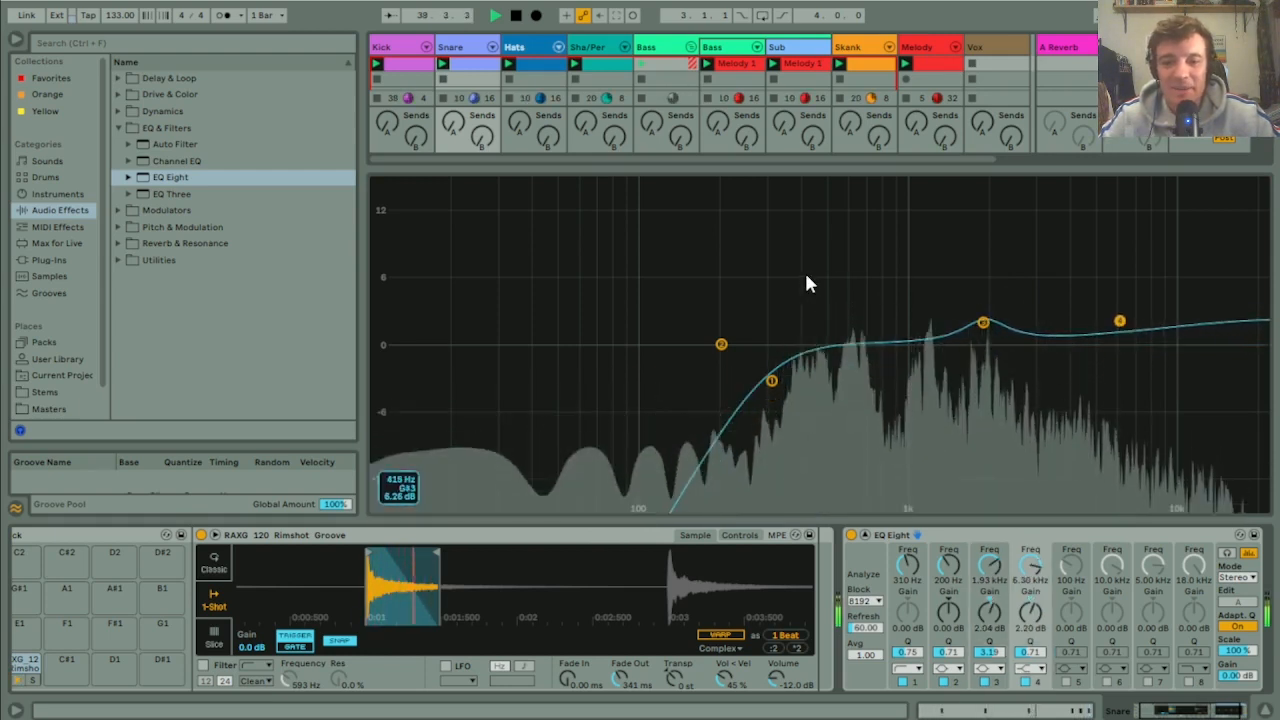
key(Escape)
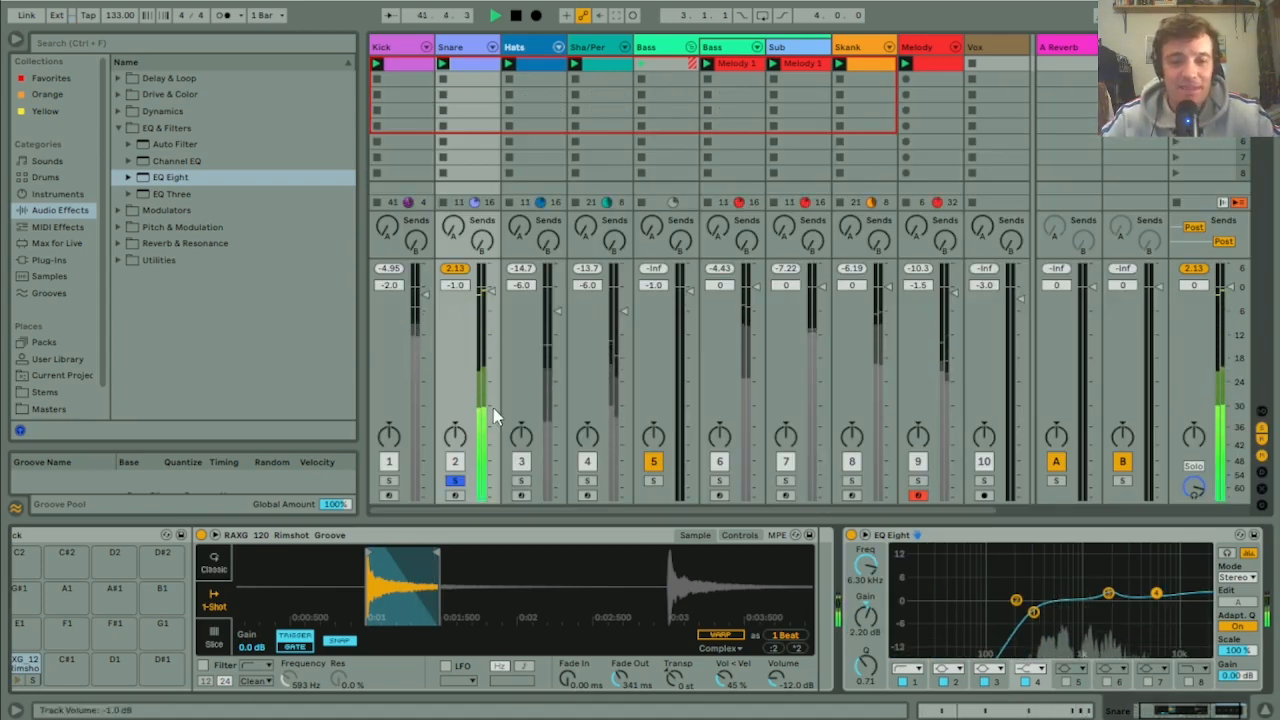
Step: Reset the Snare track's peak level and lower the Rimshot sample's volume to -16.0 dB
click(455, 268)
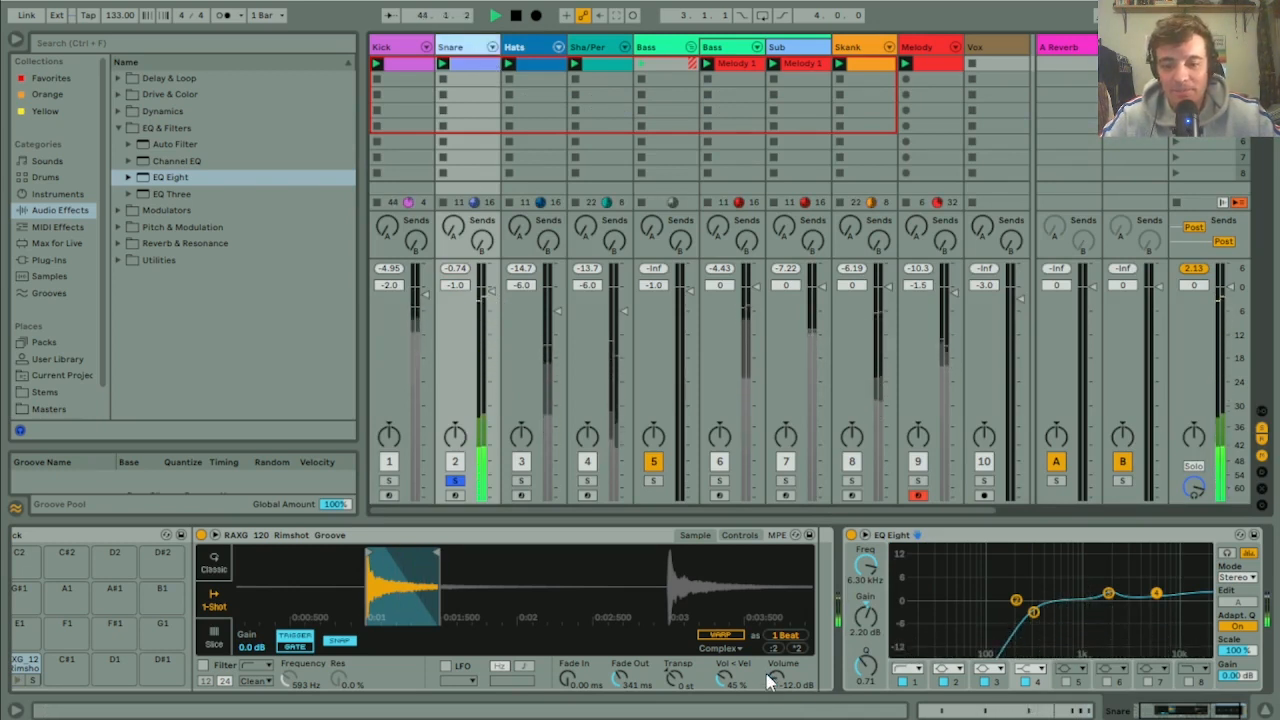
drag(776, 682, 775, 690)
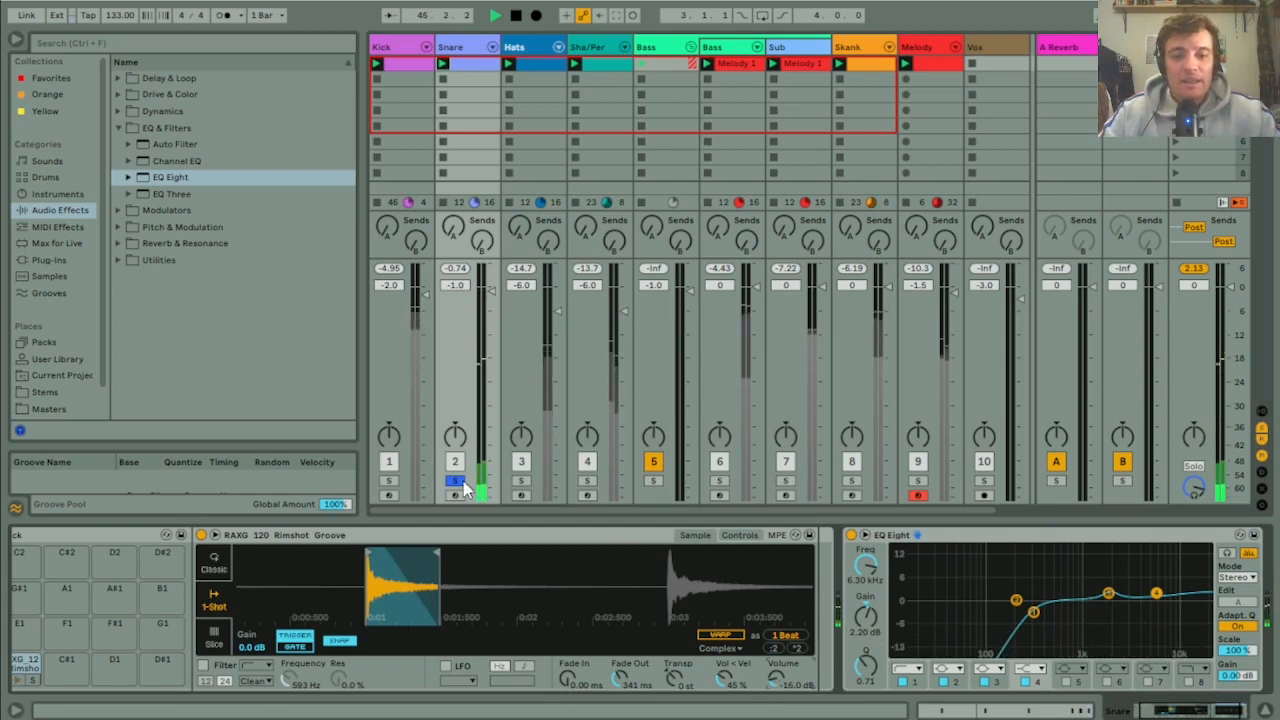
Step: Solo the Kick track in place of Snare and restart playback to hear it alone
click(389, 482)
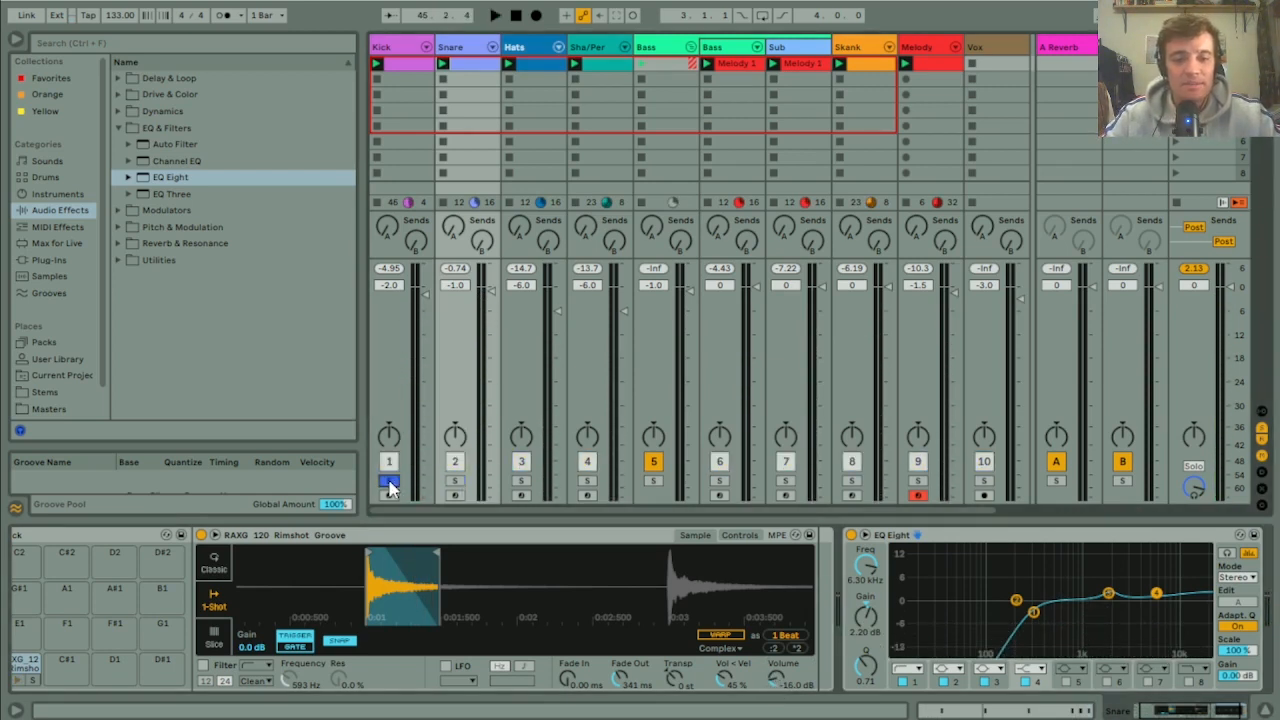
key(space)
click(389, 482)
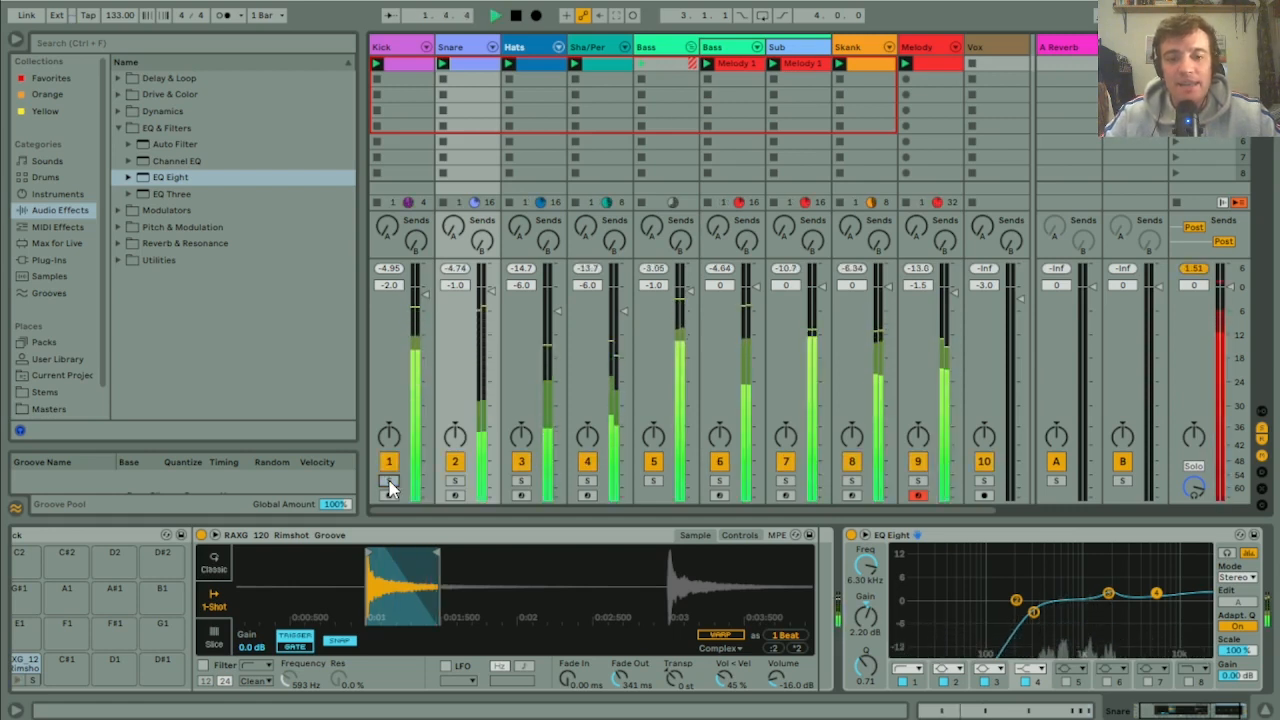
click(389, 482)
key(space)
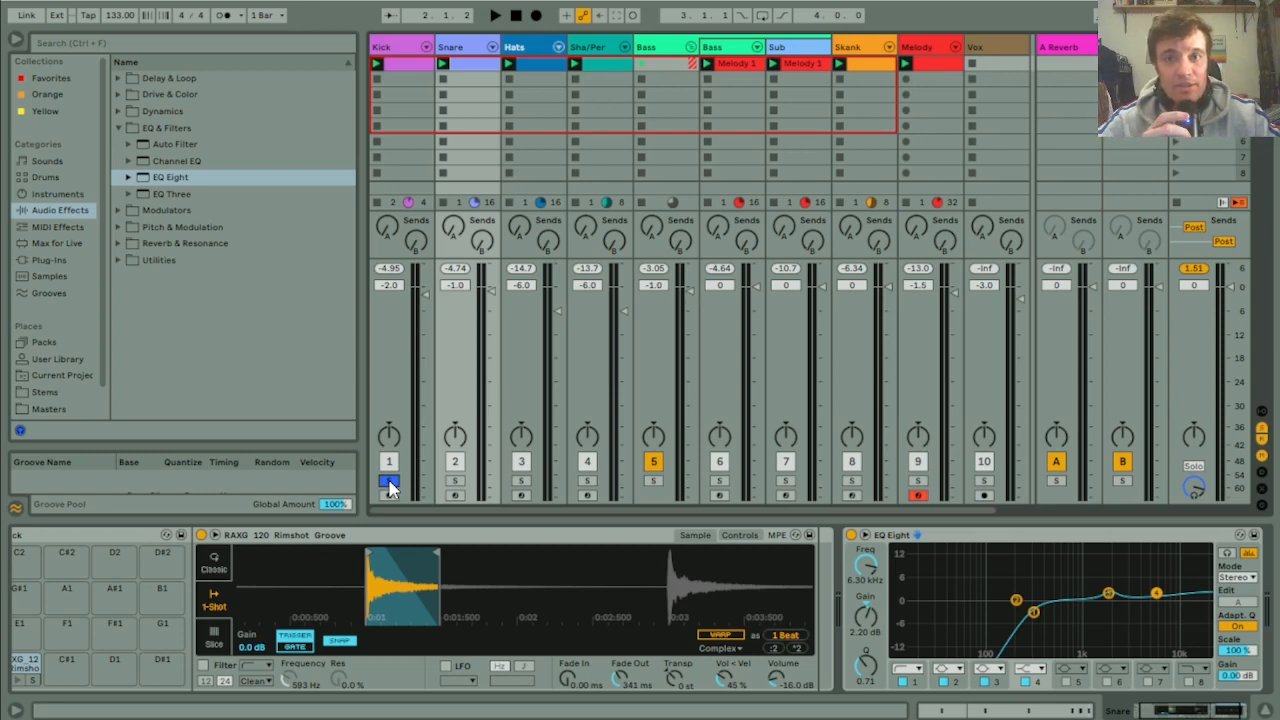
key(space)
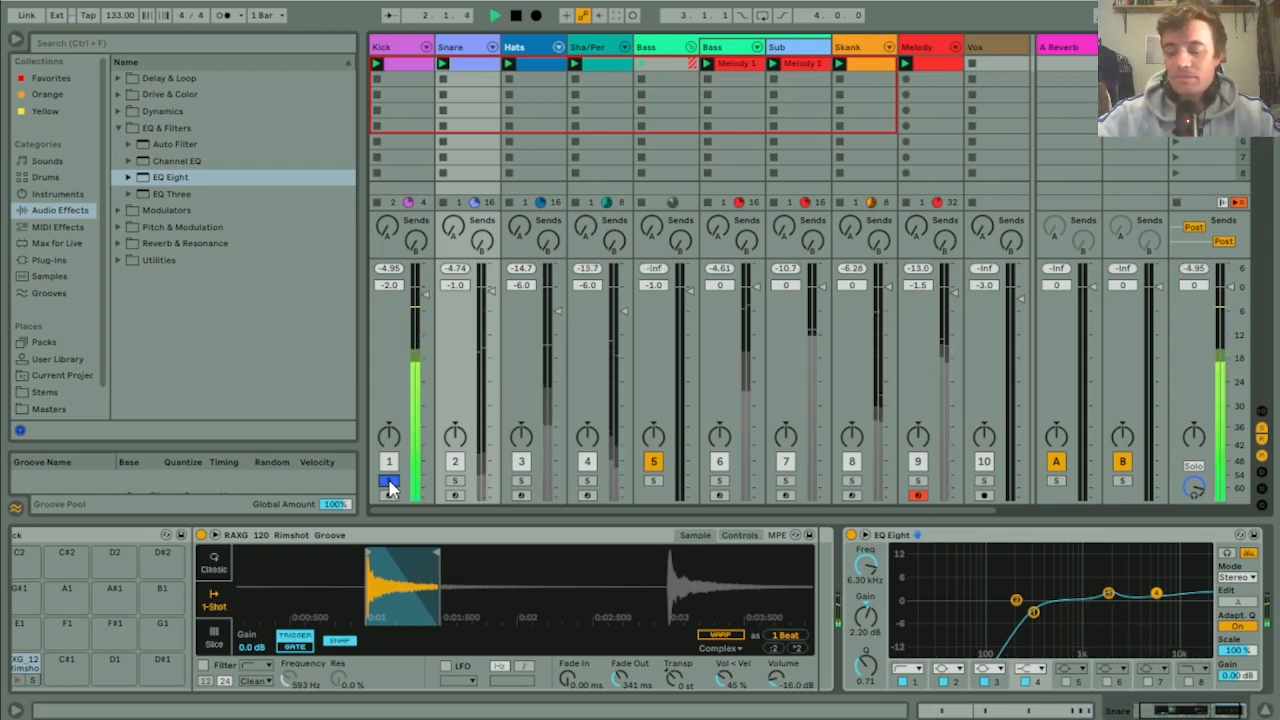
Step: Add Snare, Hats and Sha/Per to the solo, setting the volumes of Kick to -5.4, Hats to -10.0 and Sha/Per to -12.0
click(453, 482)
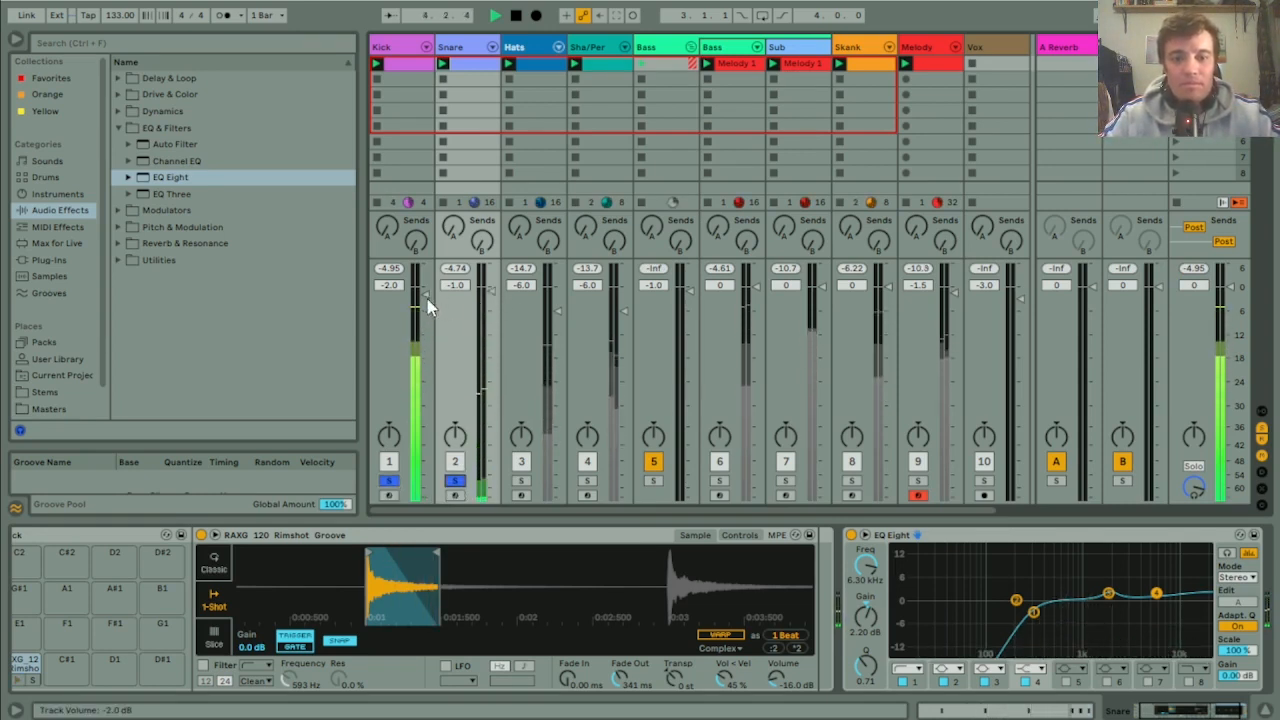
drag(423, 290, 430, 310)
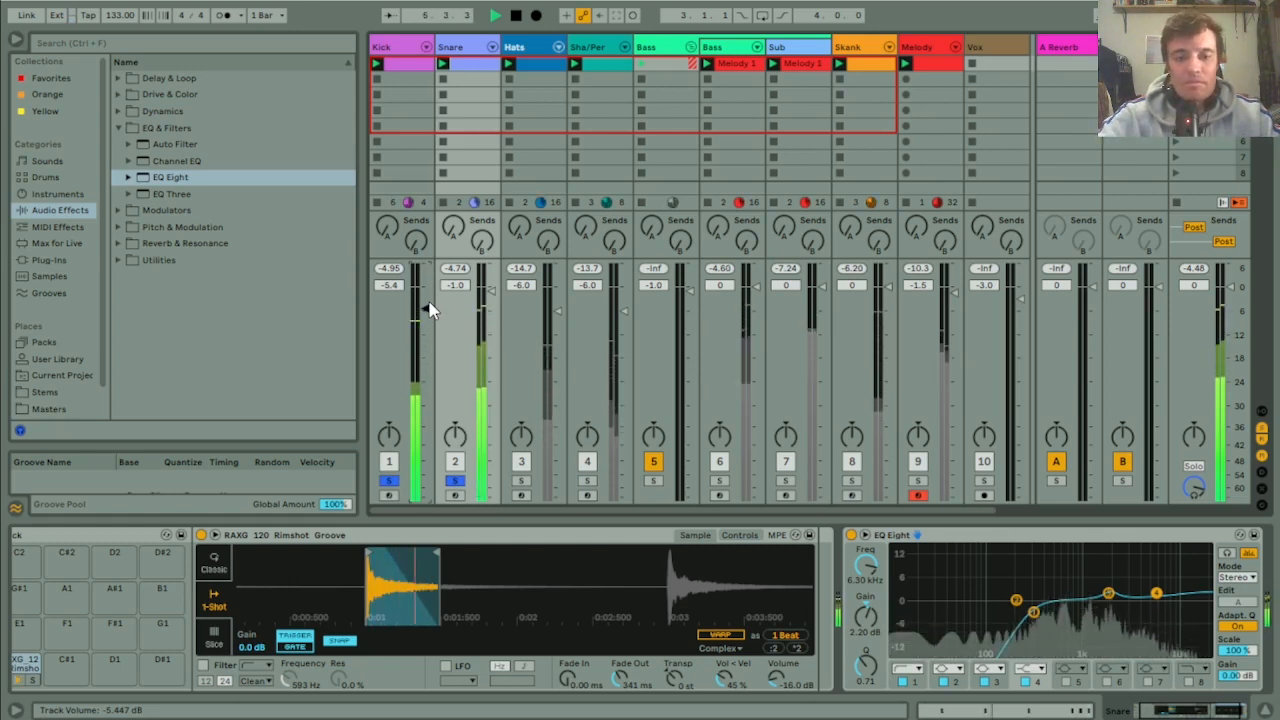
click(521, 481)
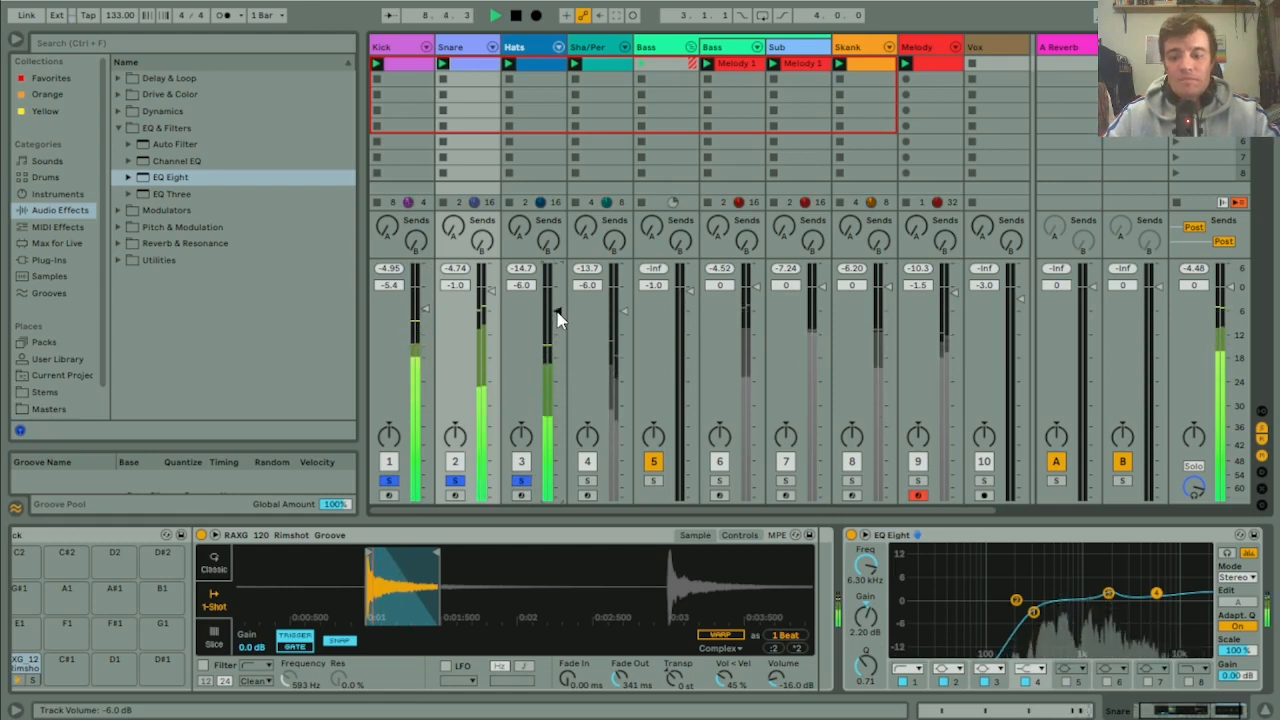
drag(556, 309, 557, 313)
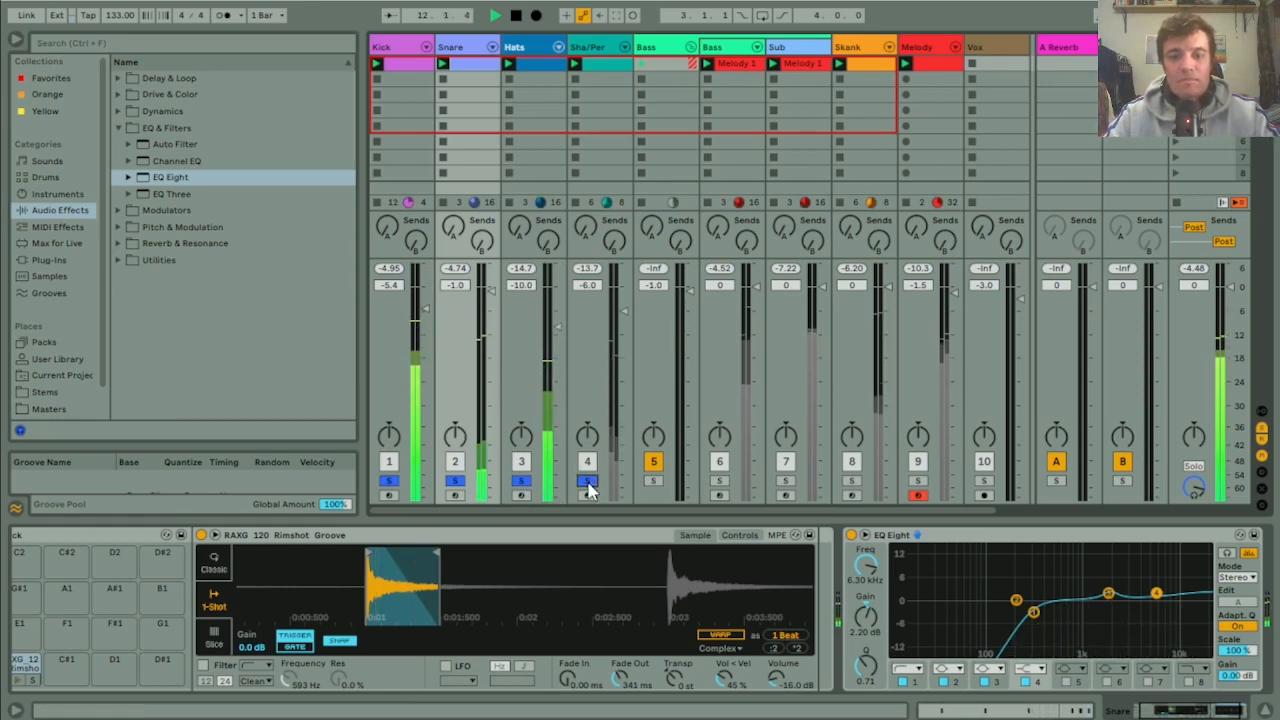
drag(625, 311, 627, 316)
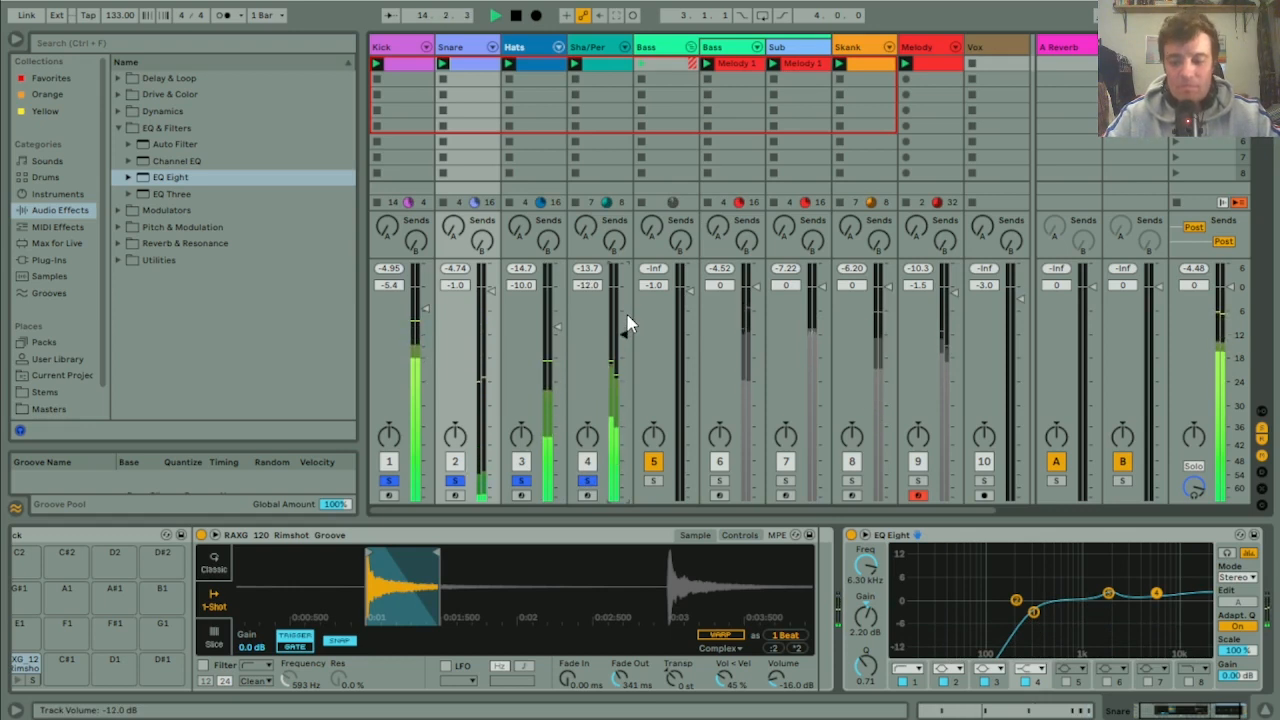
Step: Add Bass track 6 and Sub to the solo, and lower the Bass group on track 5 to -5.8
click(720, 482)
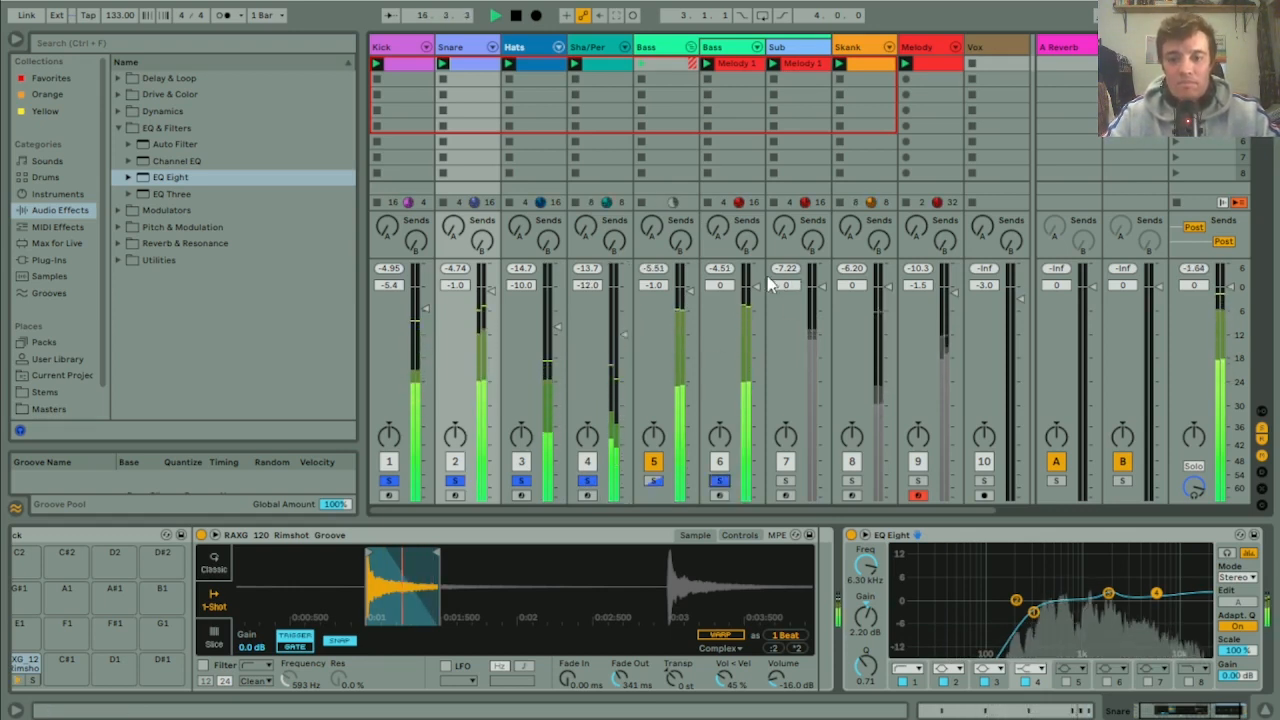
drag(689, 291, 687, 326)
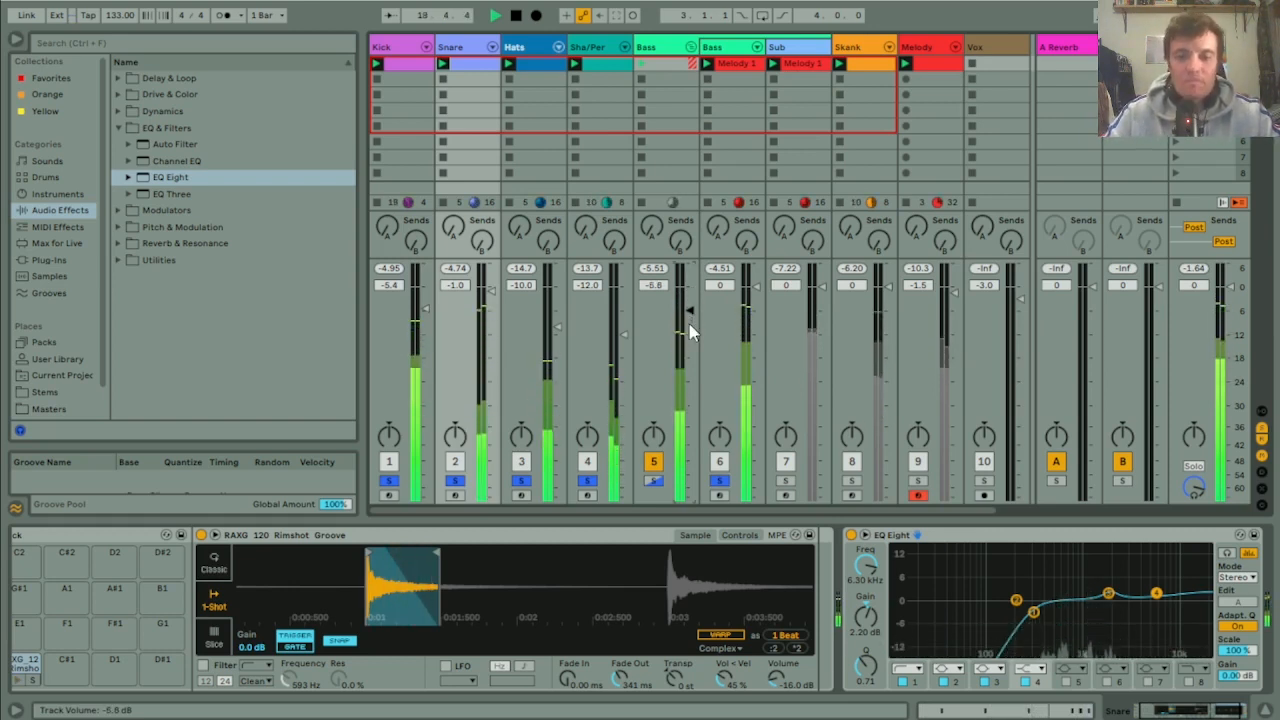
click(786, 481)
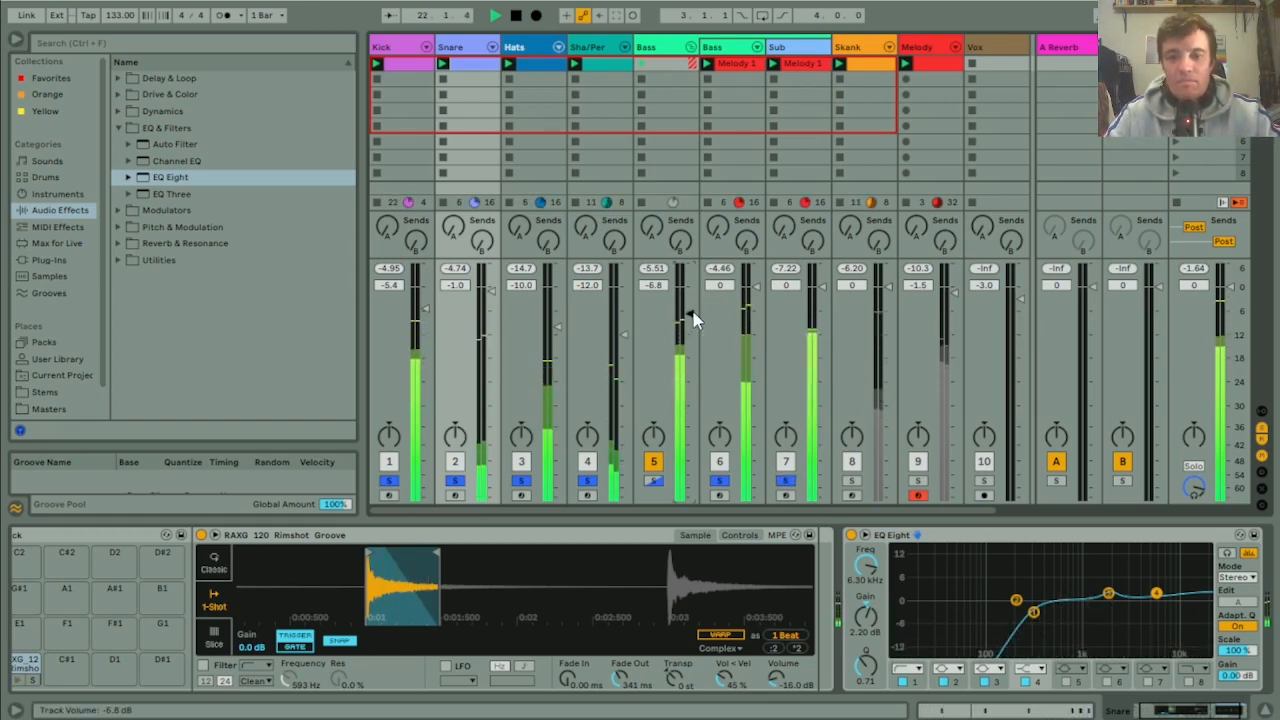
Step: Add the Skank track to the solo and lower its volume to -6.0 dB
click(853, 481)
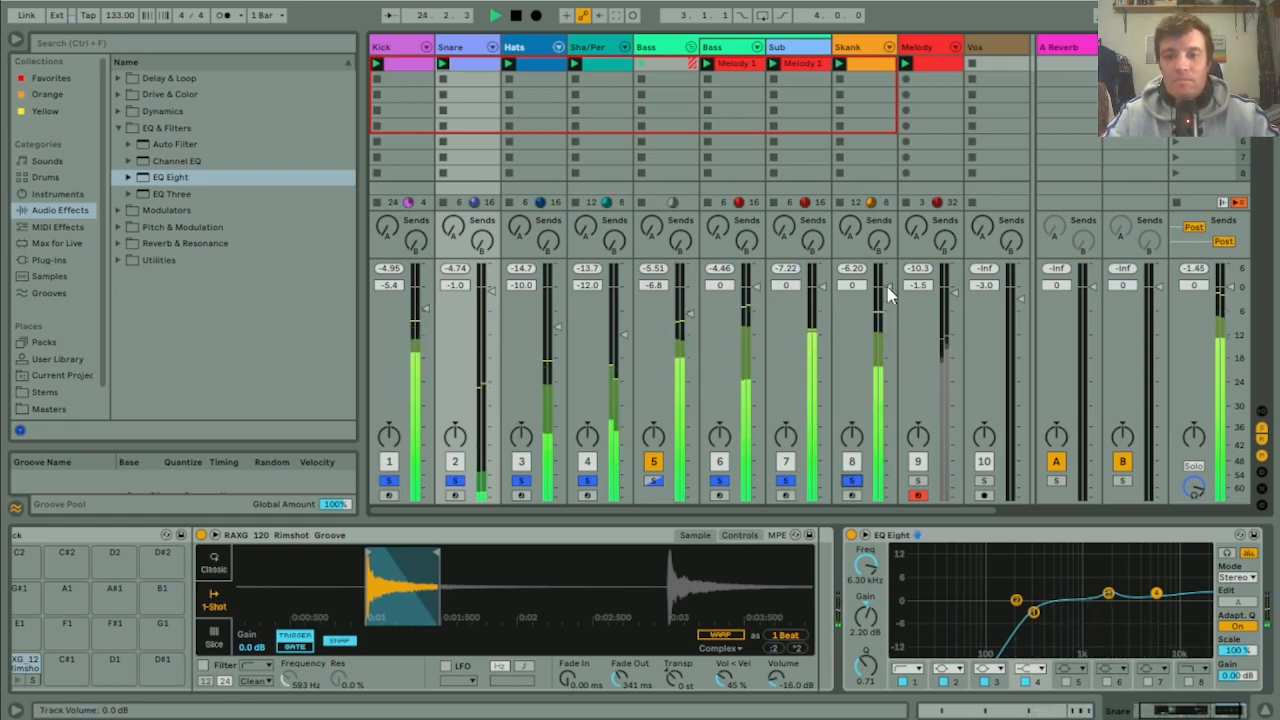
drag(895, 297, 895, 301)
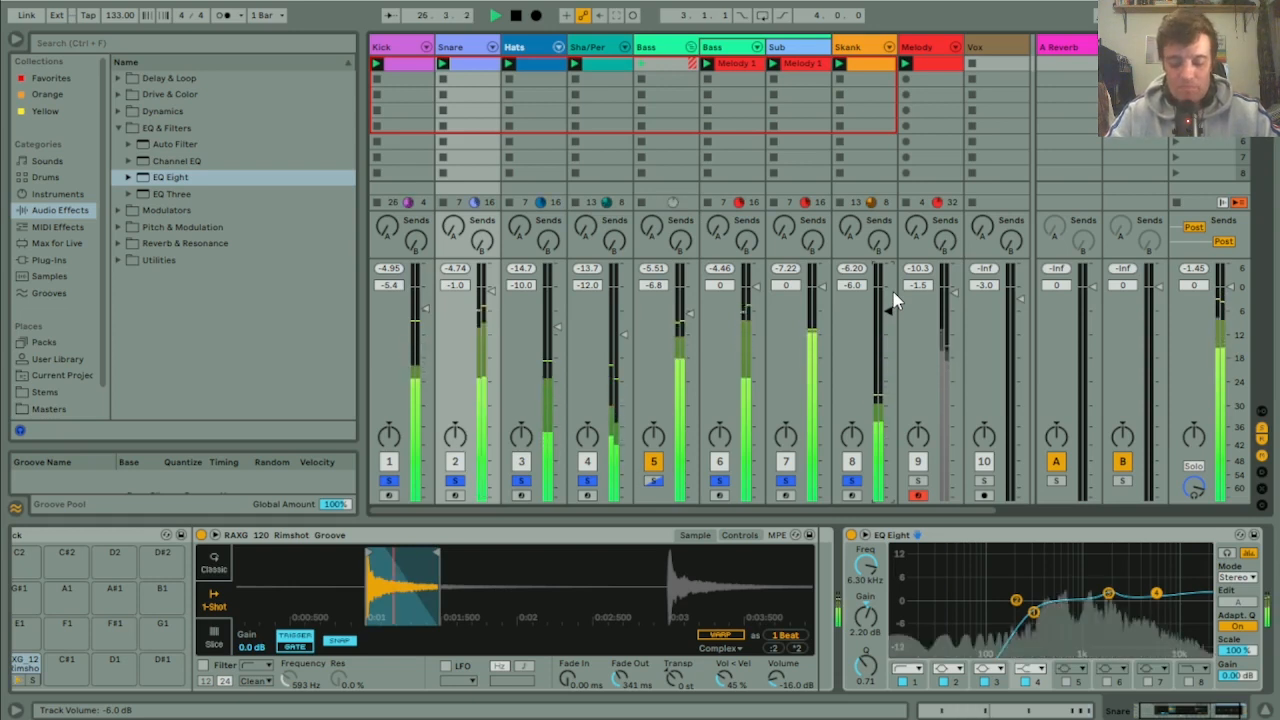
Step: Insert an EQ Eight on the Skank track and set its first band to a low cut at 153 Hz
click(864, 49)
drag(165, 183, 418, 558)
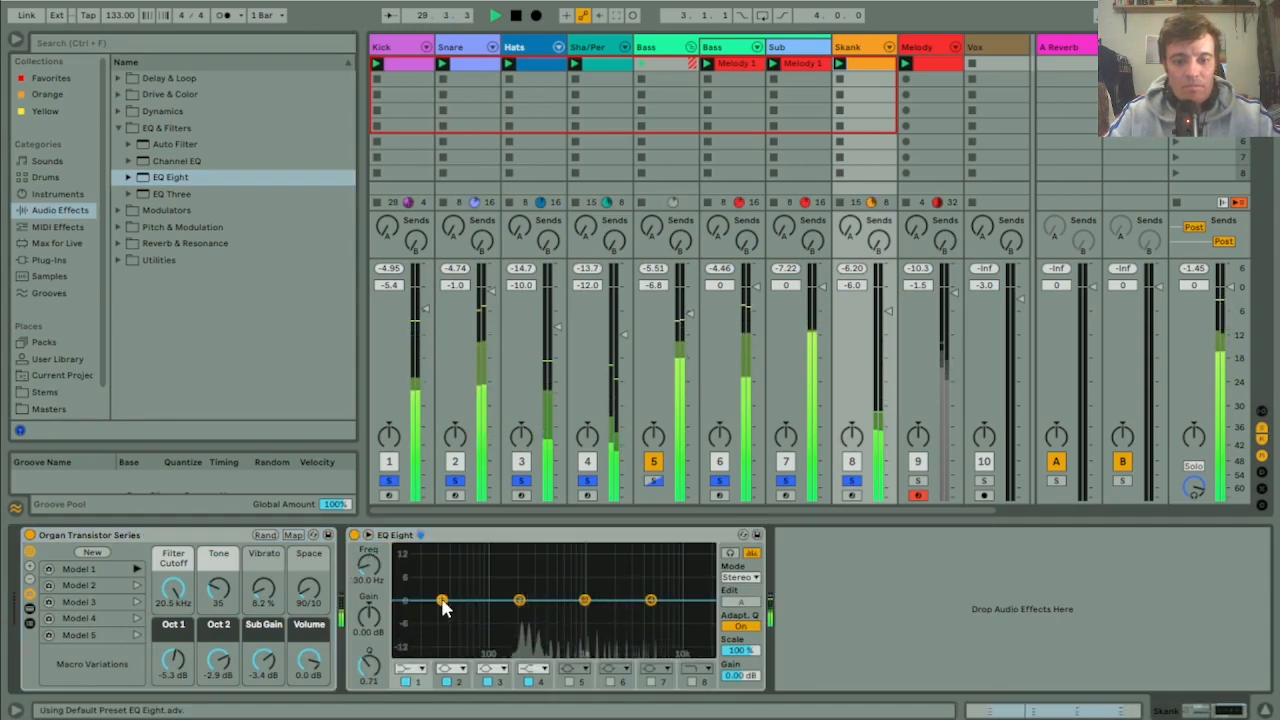
click(411, 668)
click(409, 584)
drag(441, 612, 519, 603)
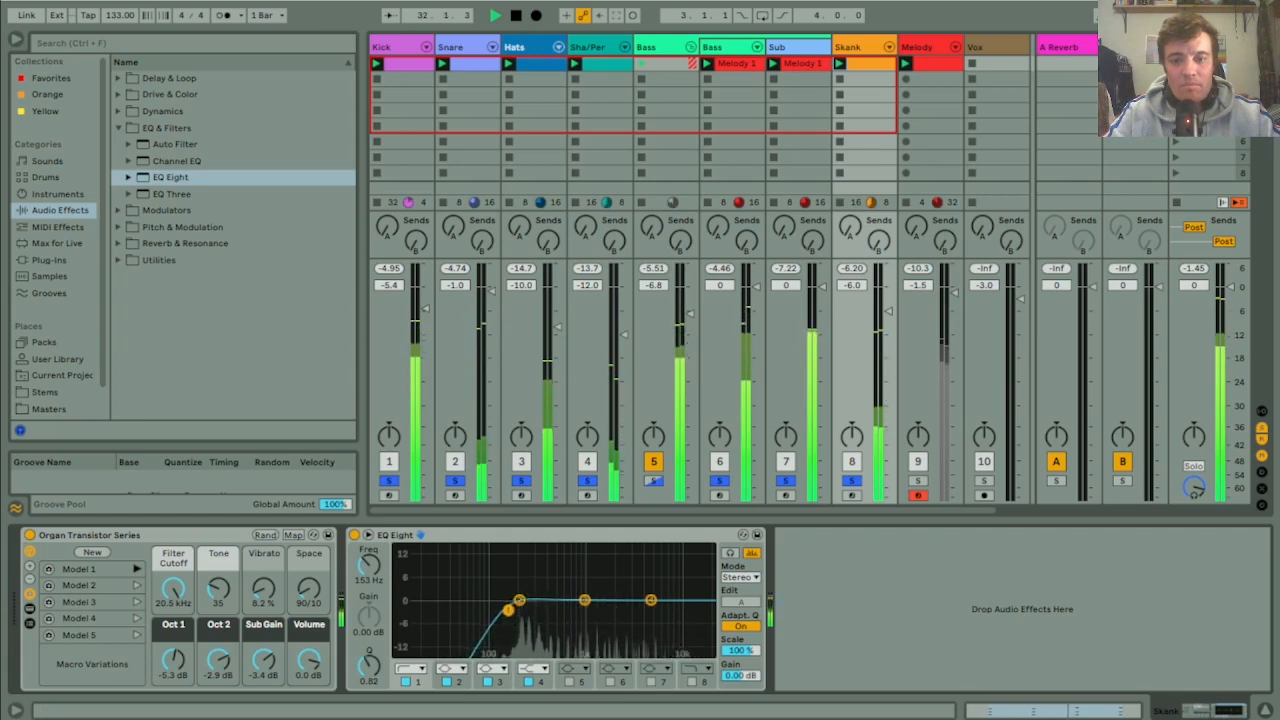
Step: Add the Melody track to the solo and lower its volume to -9.5 dB
click(917, 481)
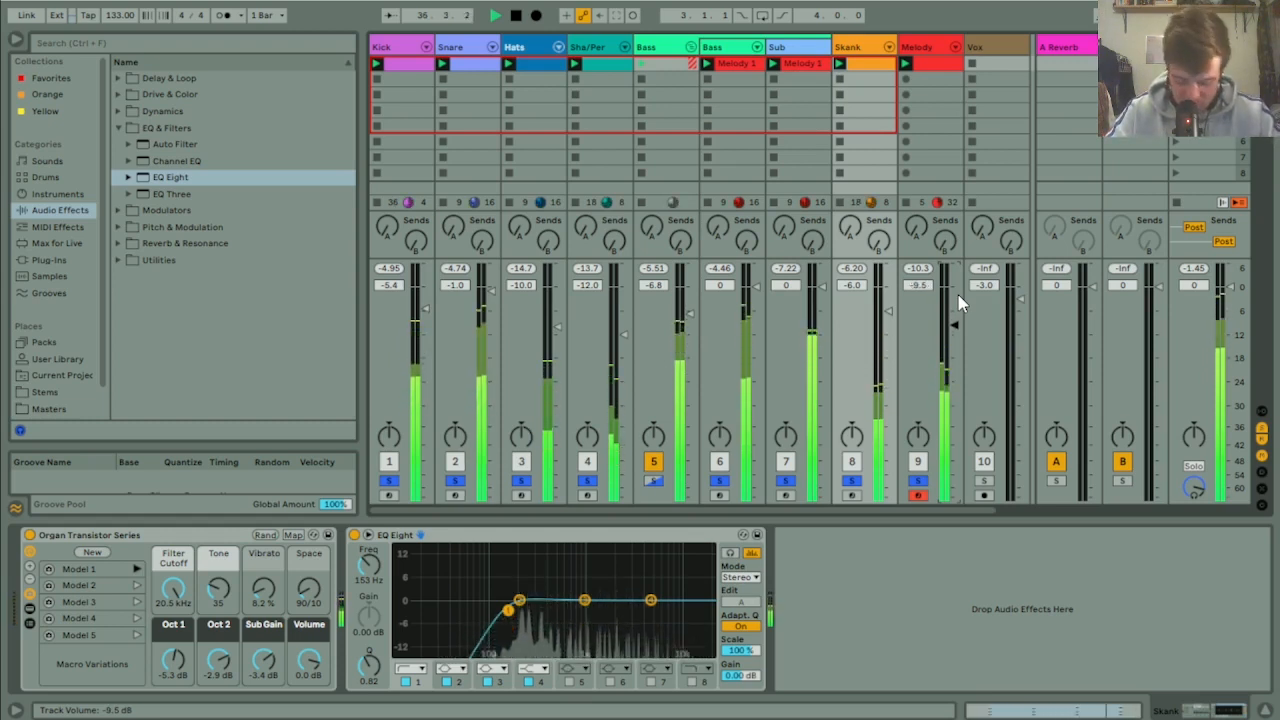
key(Down)
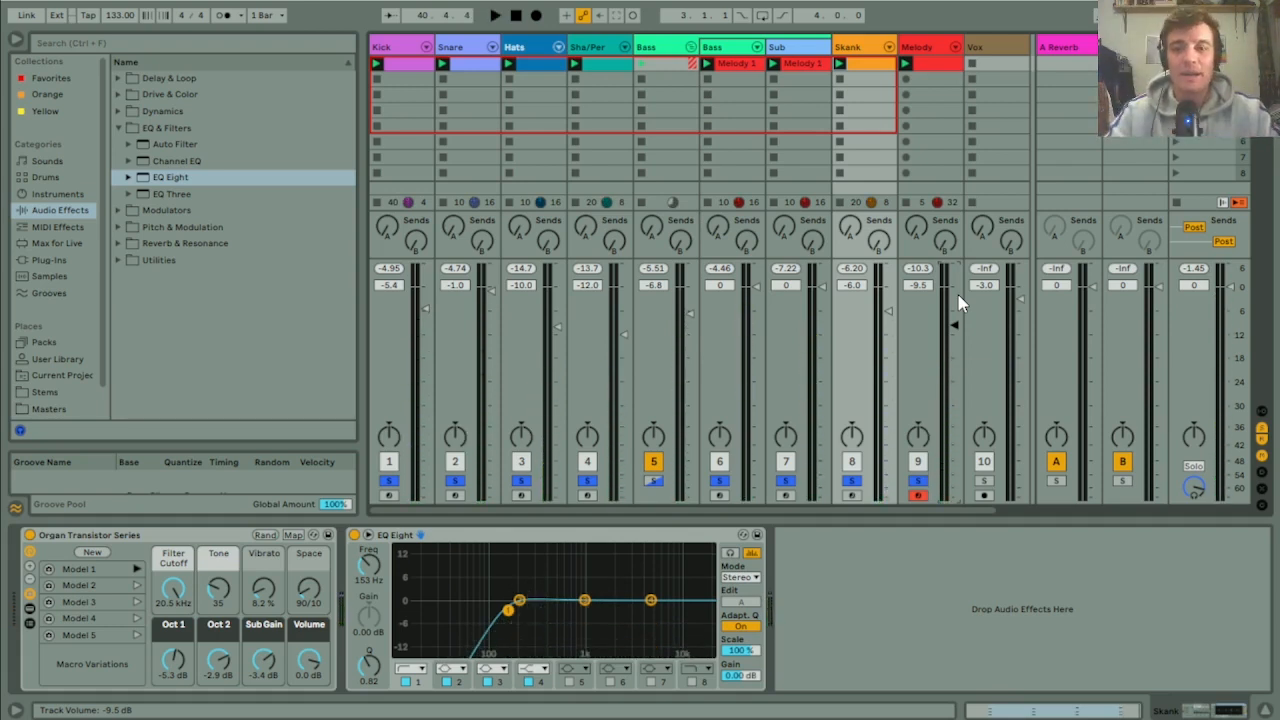
Step: Clear the solo on all tracks and play the full mix briefly, ending with playback stopped
click(388, 482)
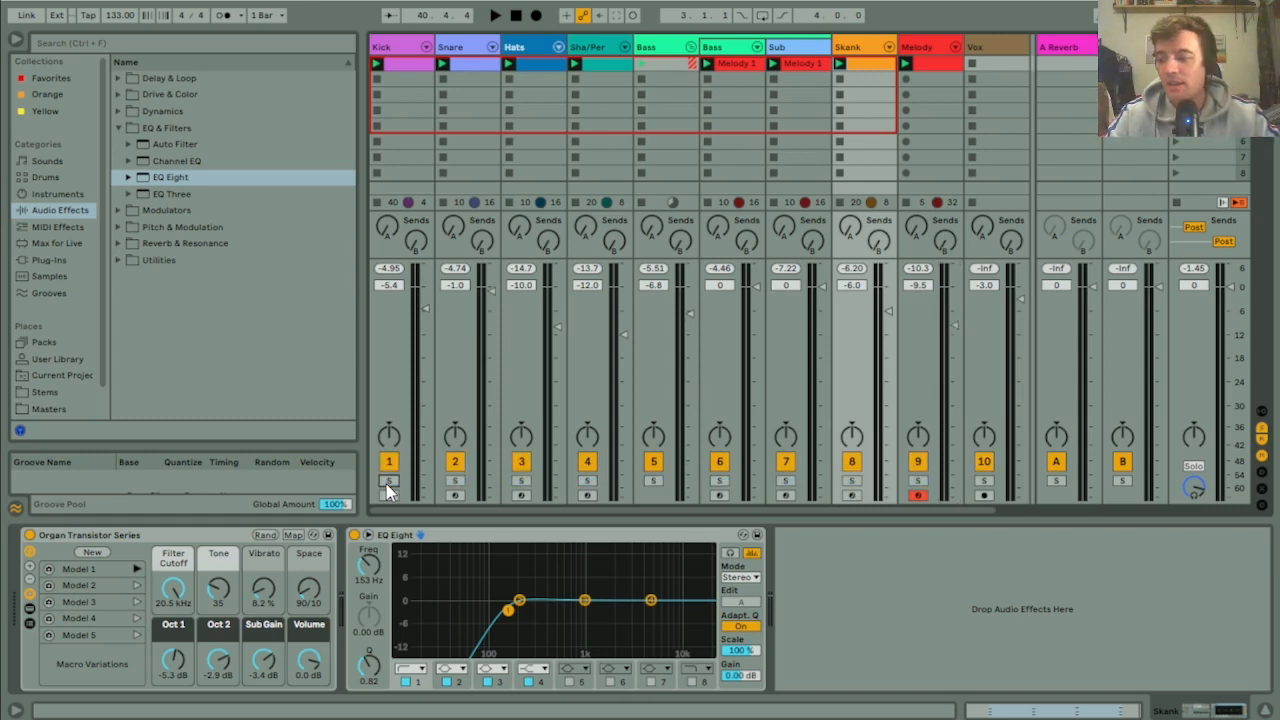
key(space)
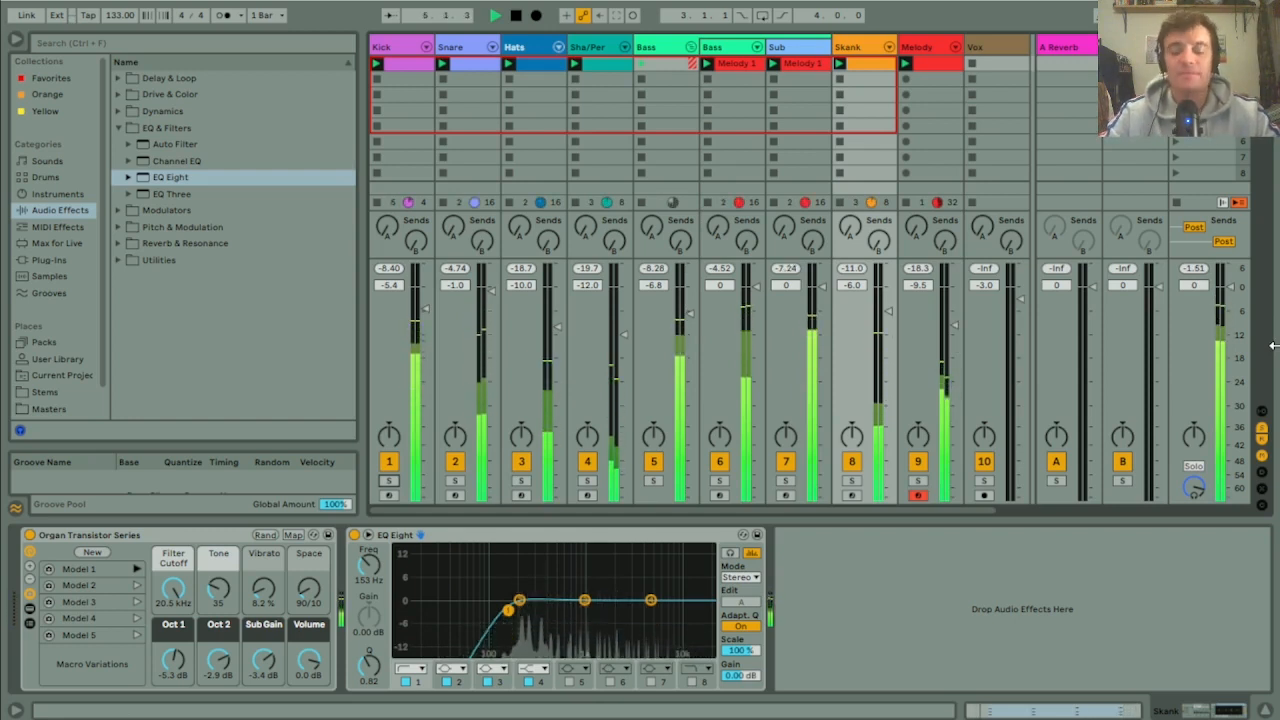
key(space)
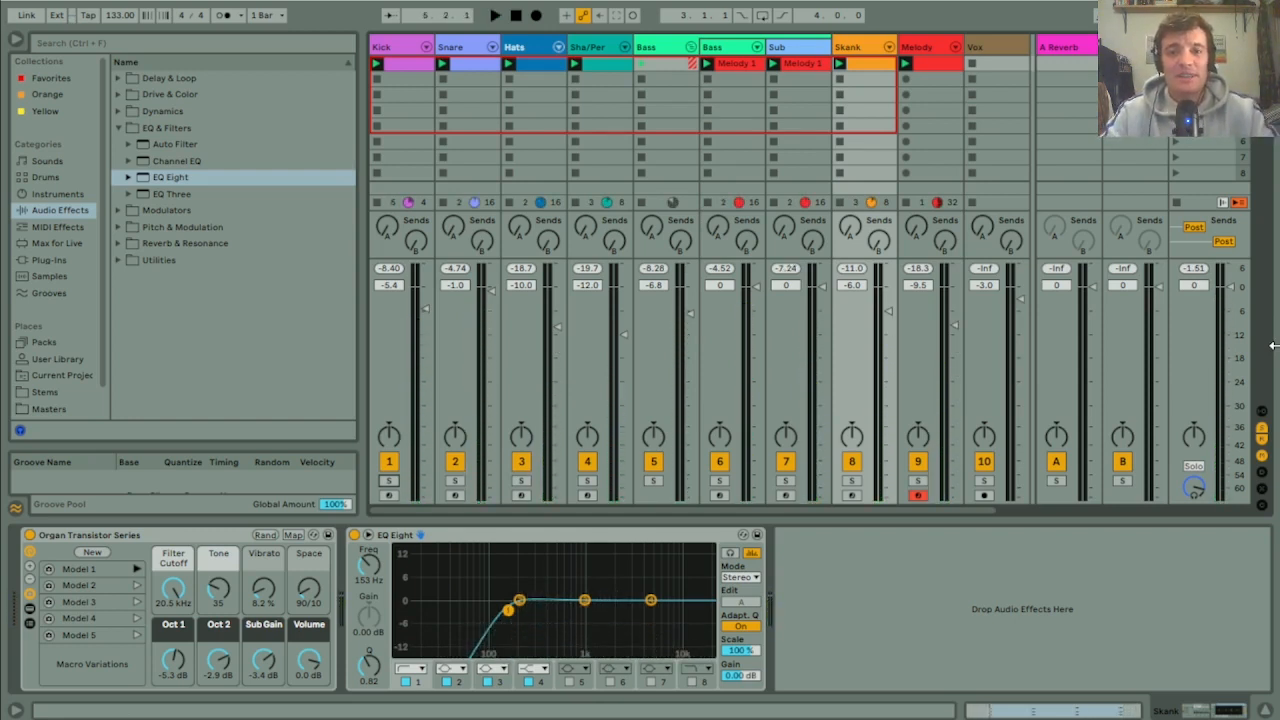
Step: Insert a new MIDI track directly after the Sha/Per track
click(612, 47)
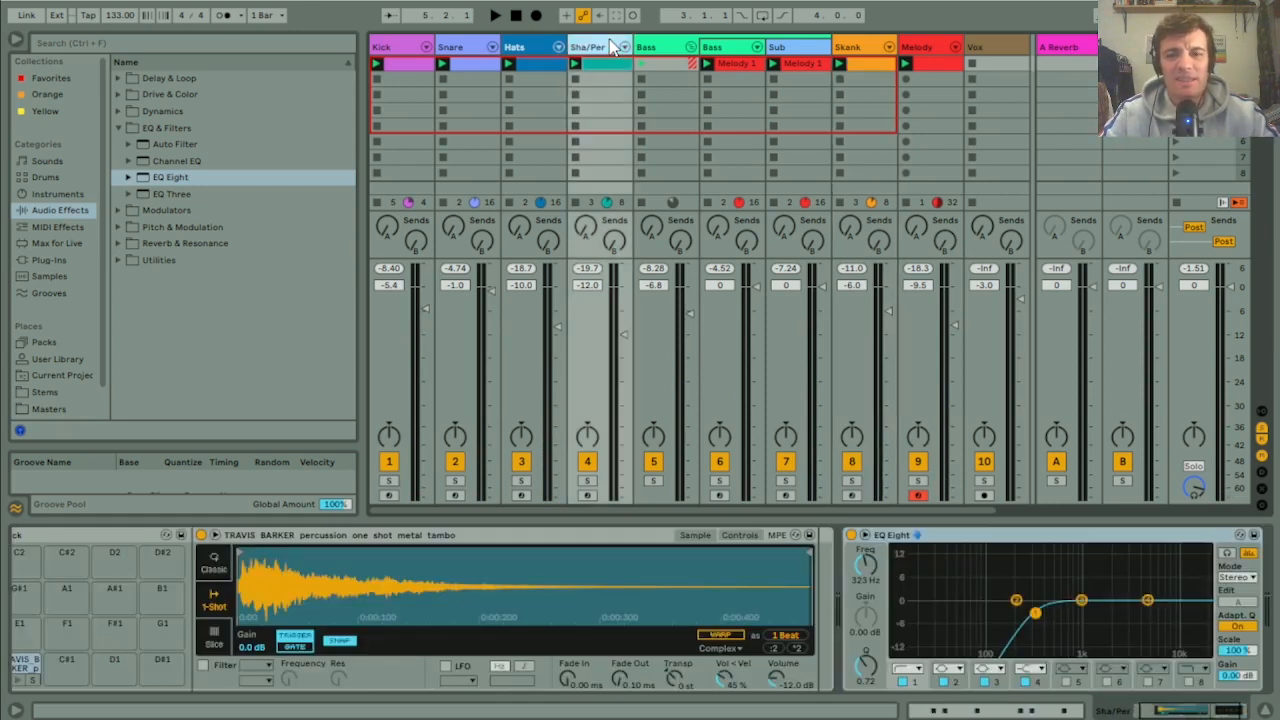
key(ctrl+shift+t)
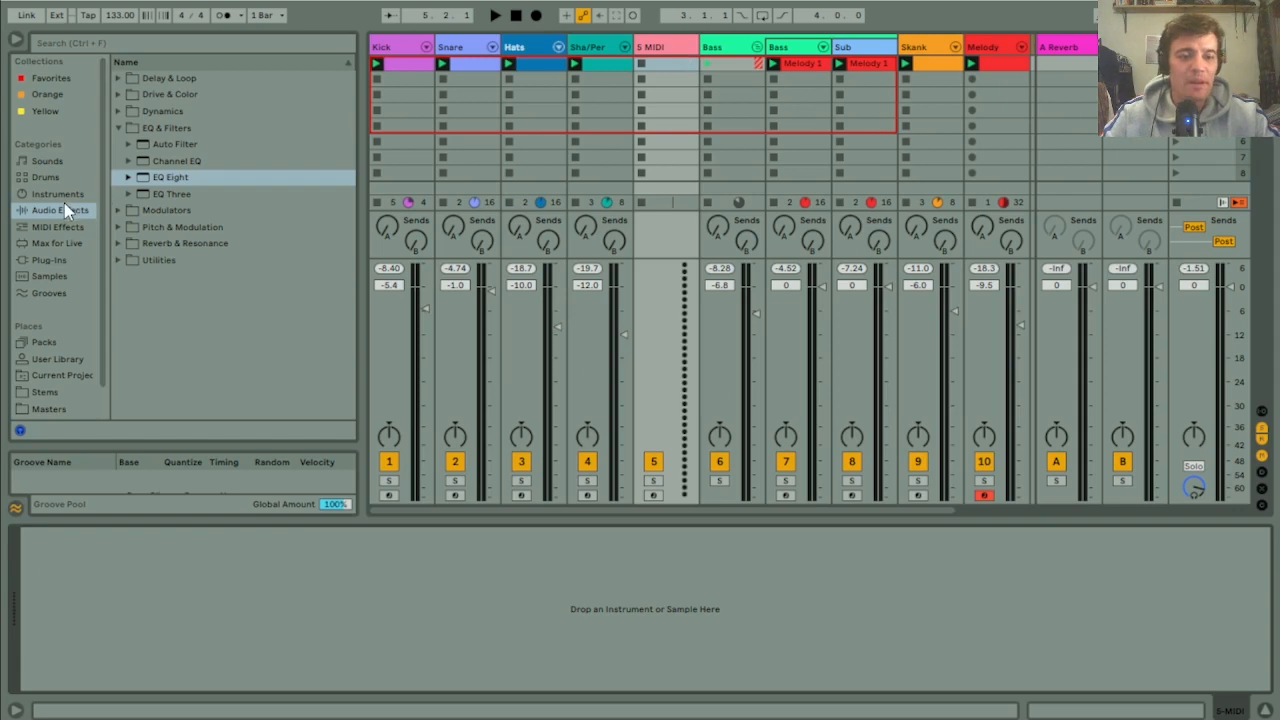
Step: Browse the sample pack folders in the Samples place for percussion material
drag(101, 216, 107, 413)
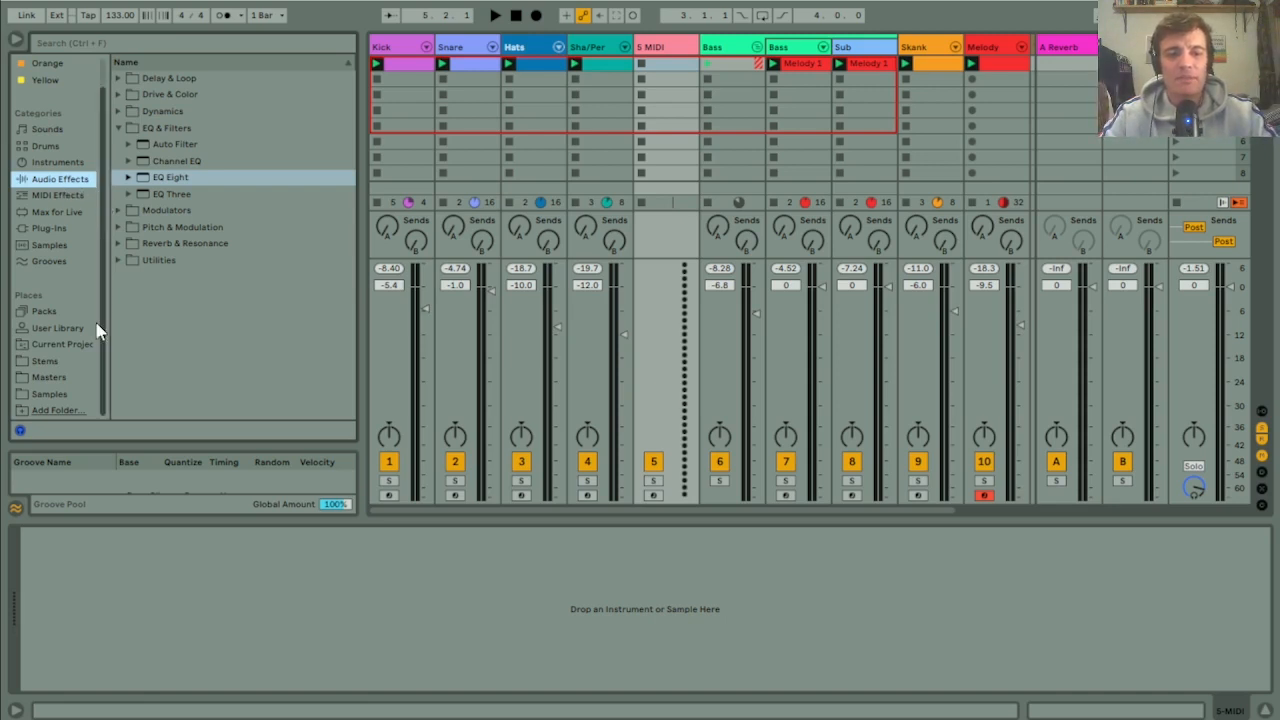
click(50, 395)
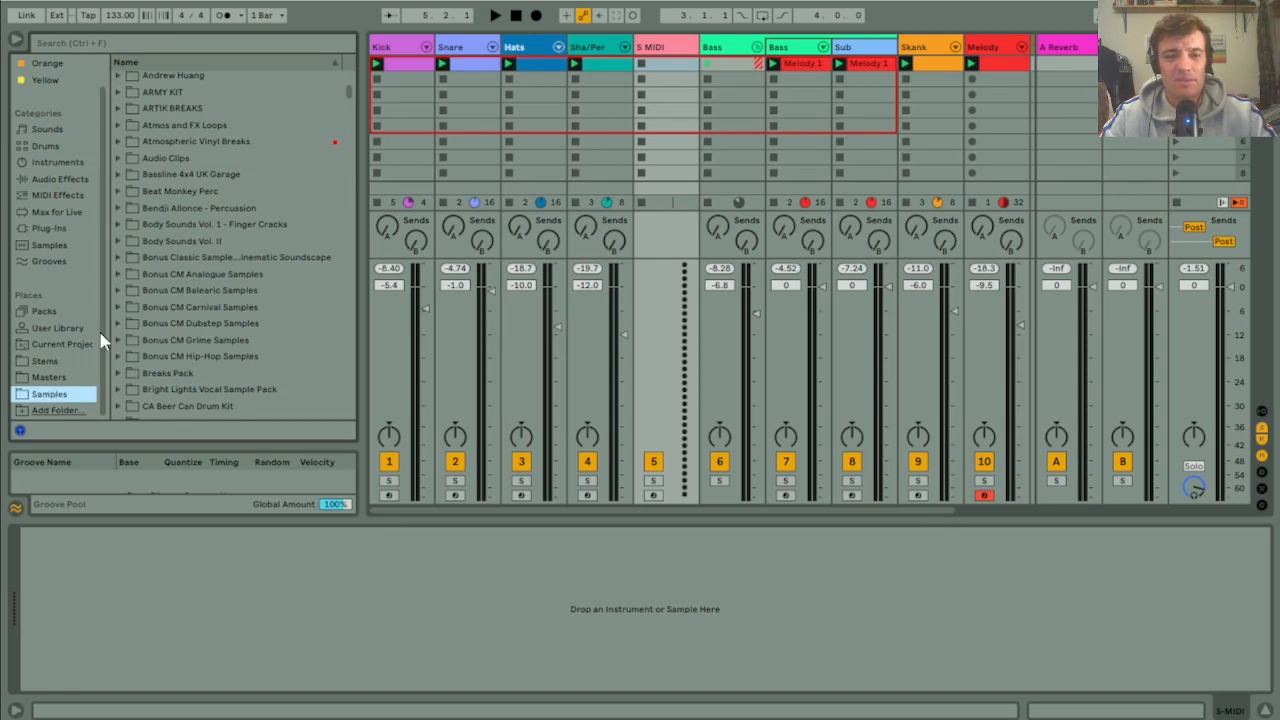
click(168, 44)
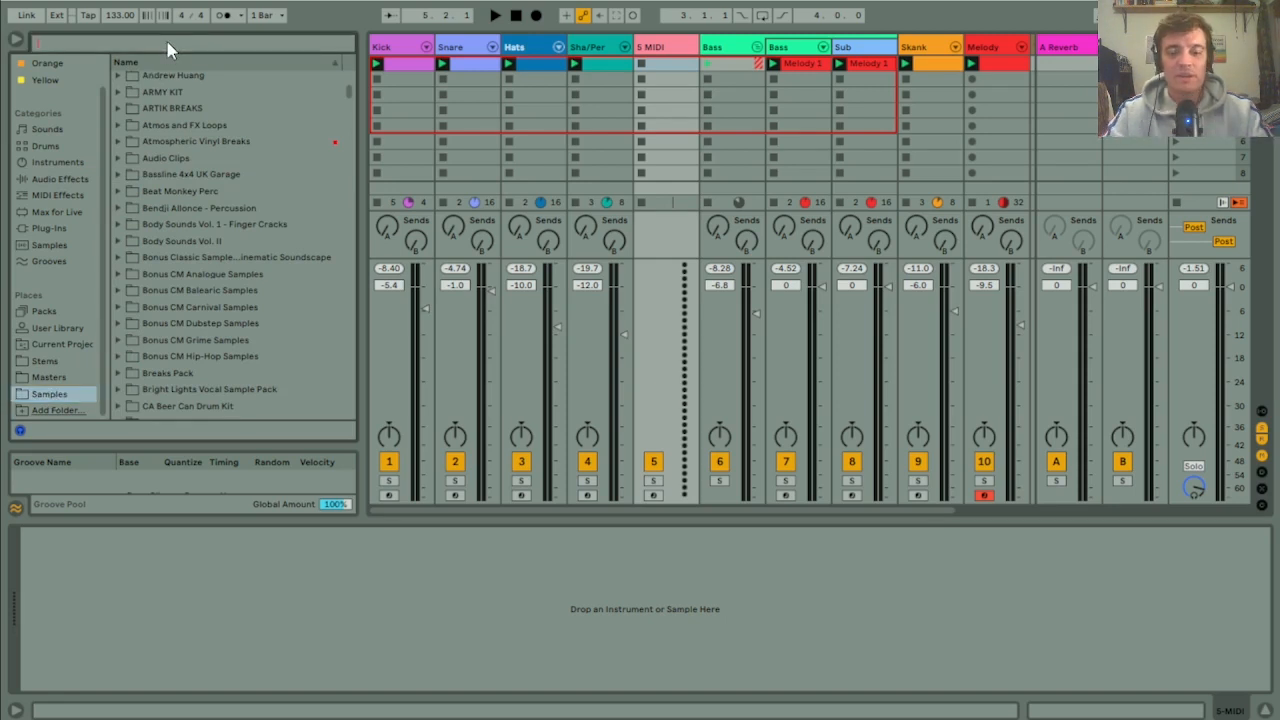
drag(349, 90, 349, 116)
click(118, 207)
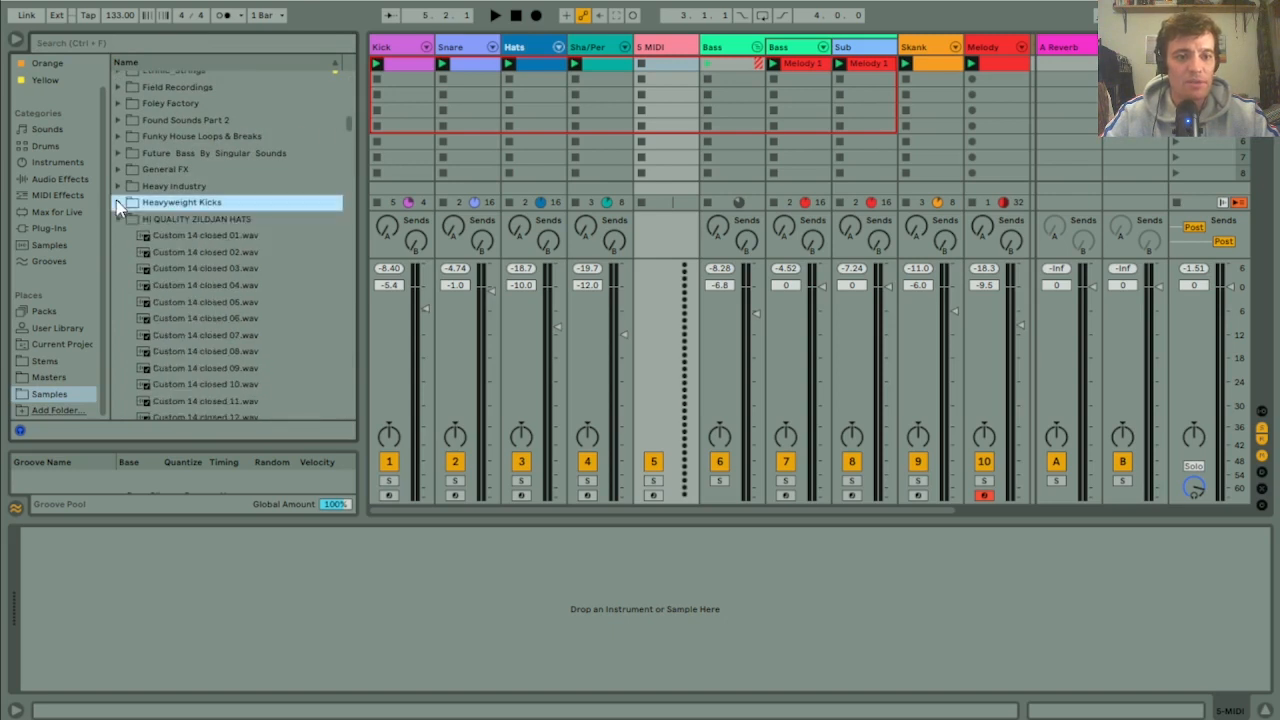
Step: Search the Samples category for "conga loop" and audition Conga Loop 90bpm, Conga Loop and Congas Loop 79bpm
click(47, 246)
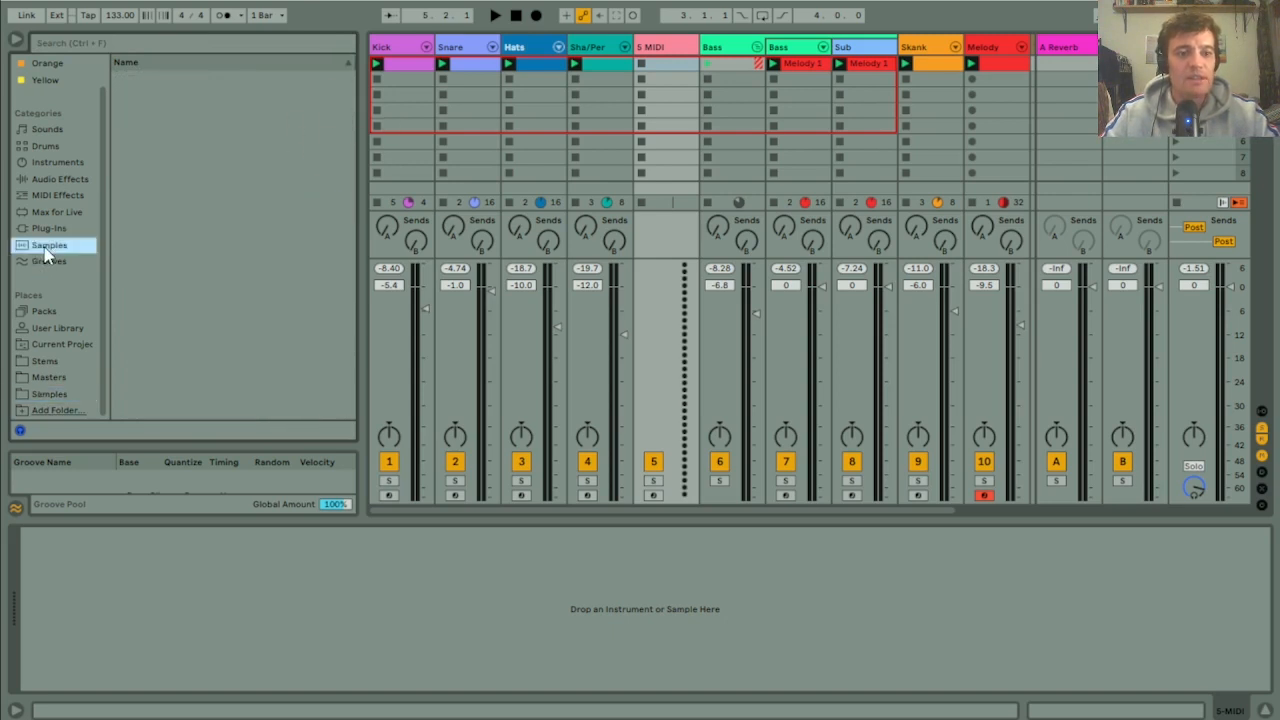
click(190, 46)
text(conga loop)
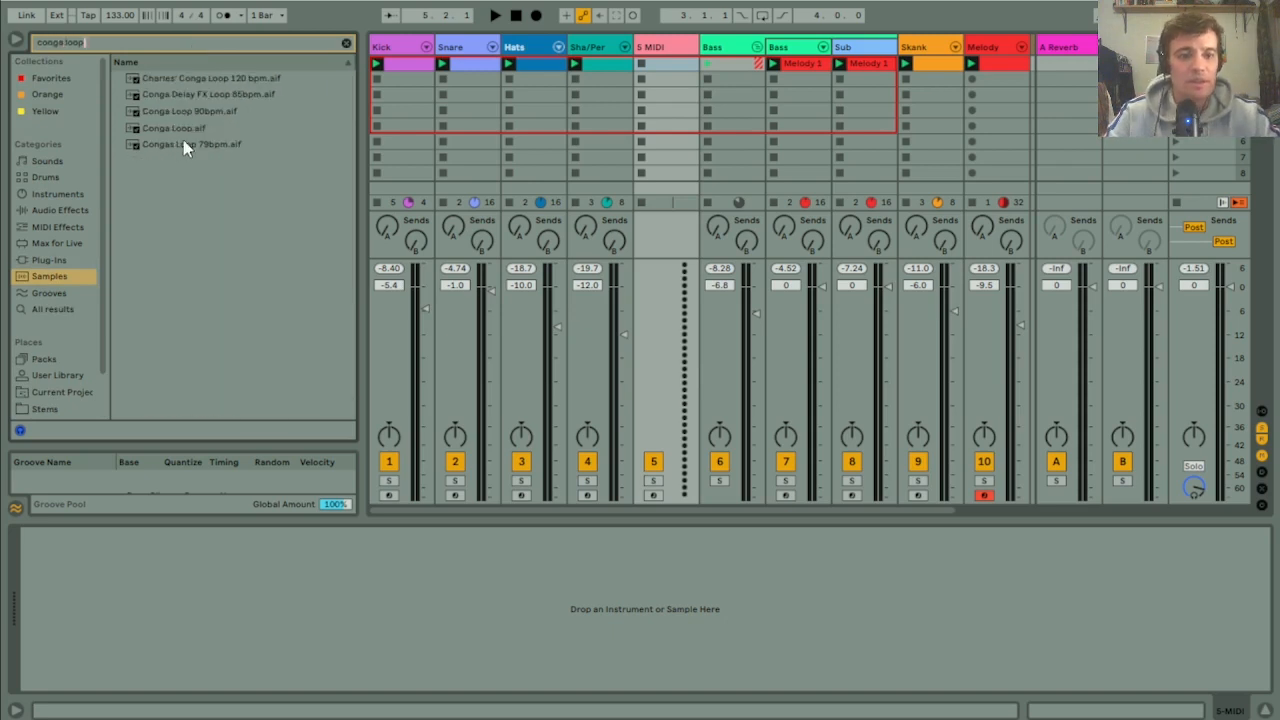
click(184, 114)
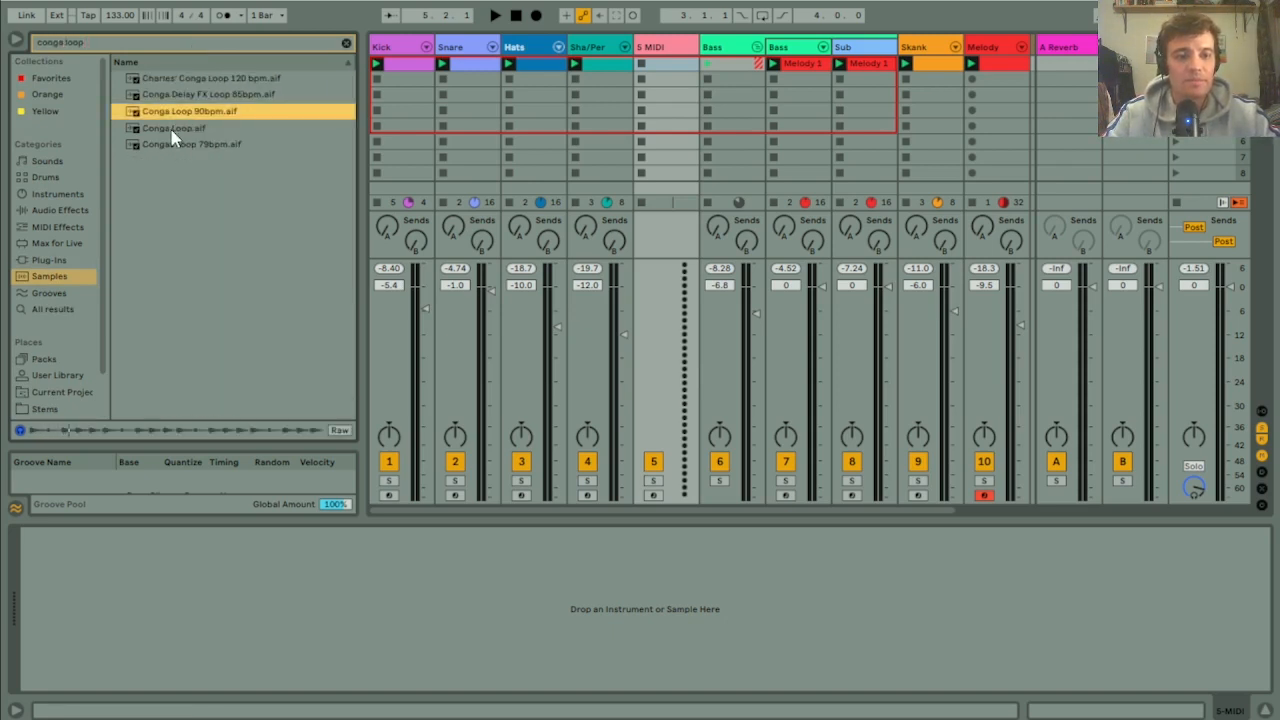
click(172, 130)
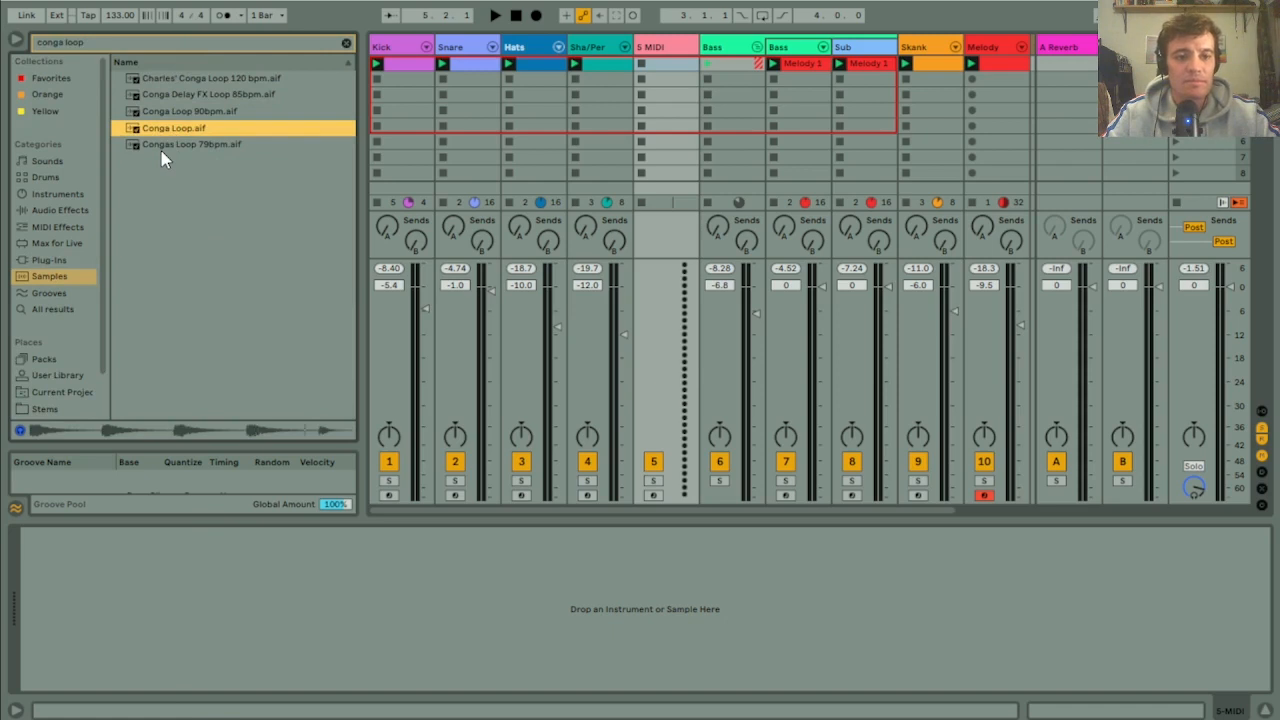
click(171, 144)
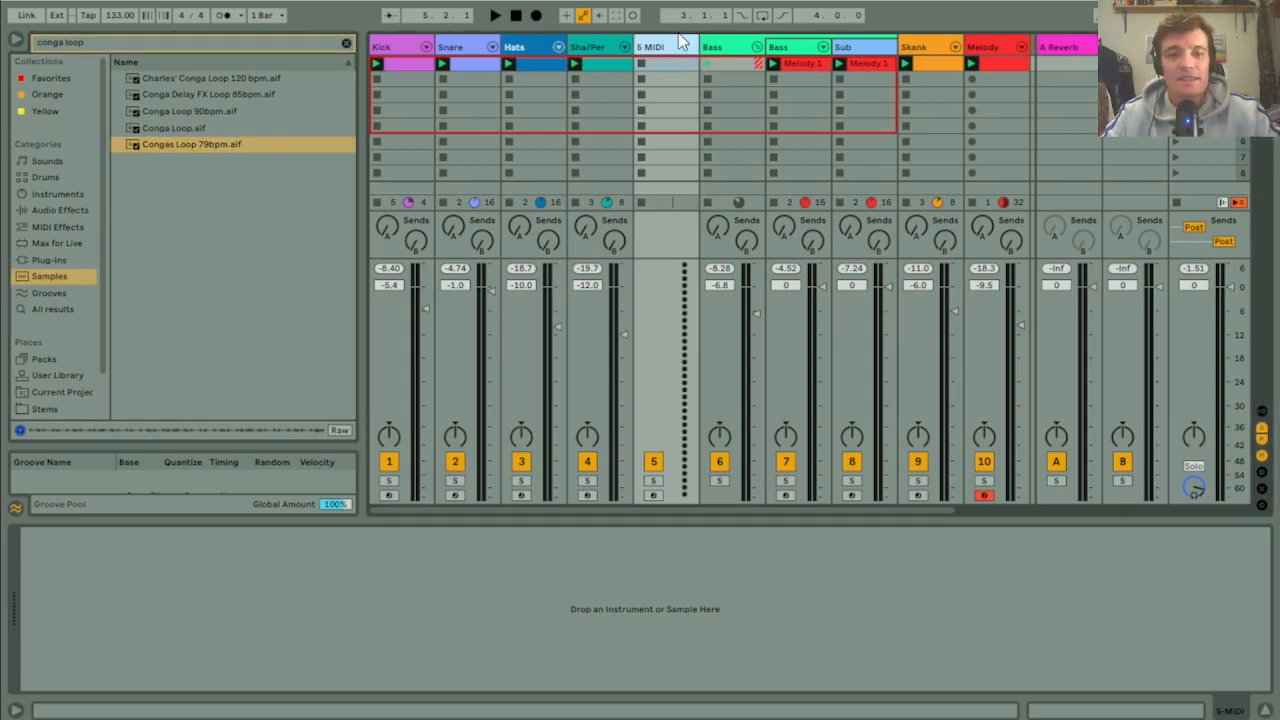
Step: Load a Simpler instrument onto the new MIDI track and switch it to Slice mode
click(58, 194)
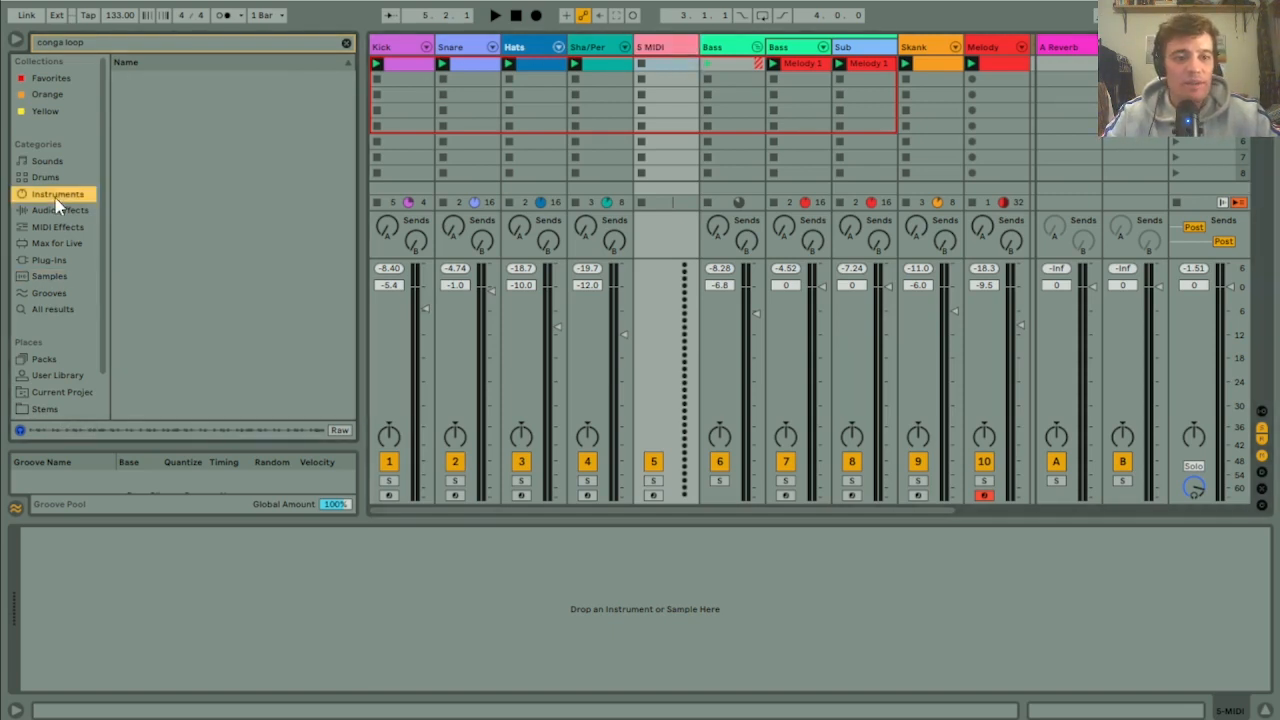
click(346, 45)
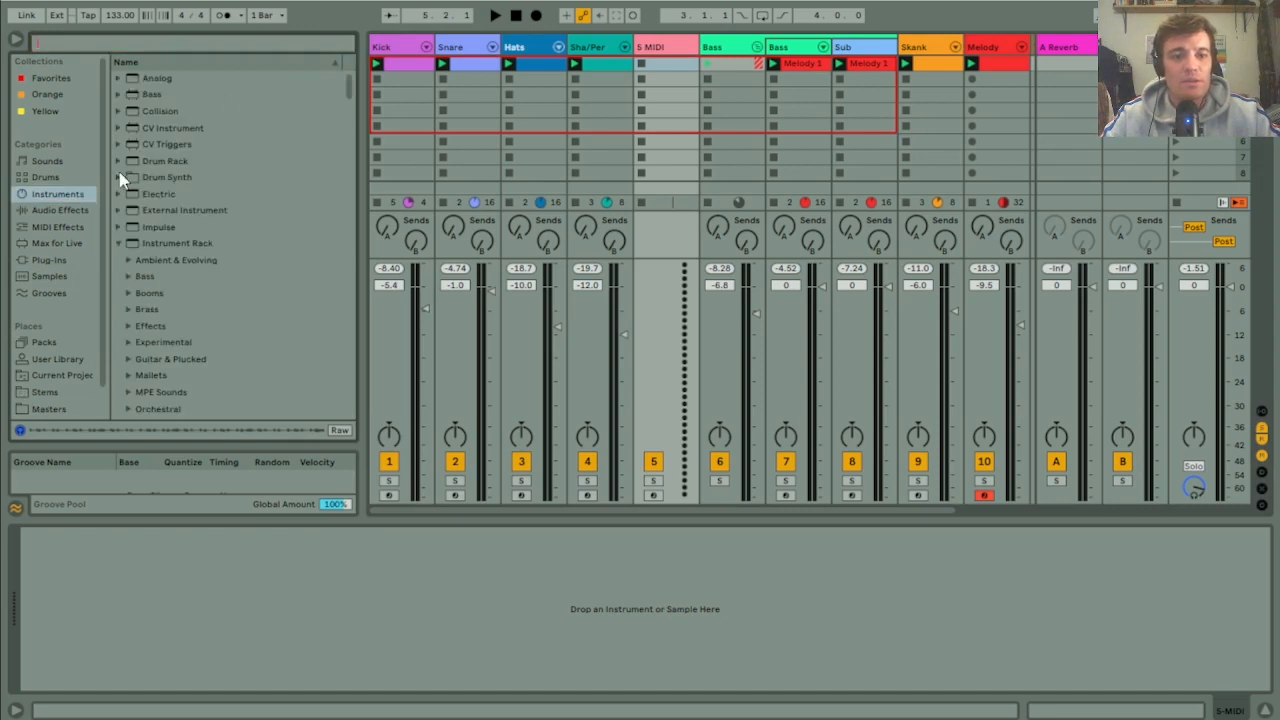
click(117, 245)
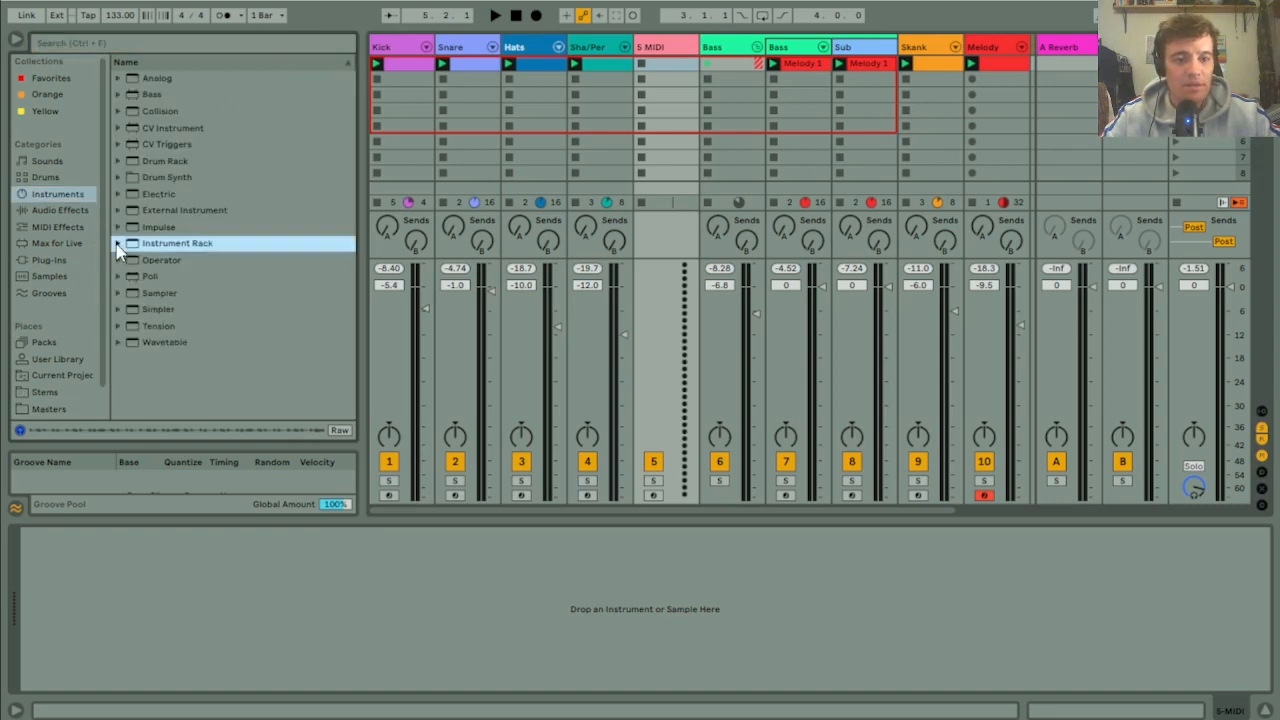
click(158, 312)
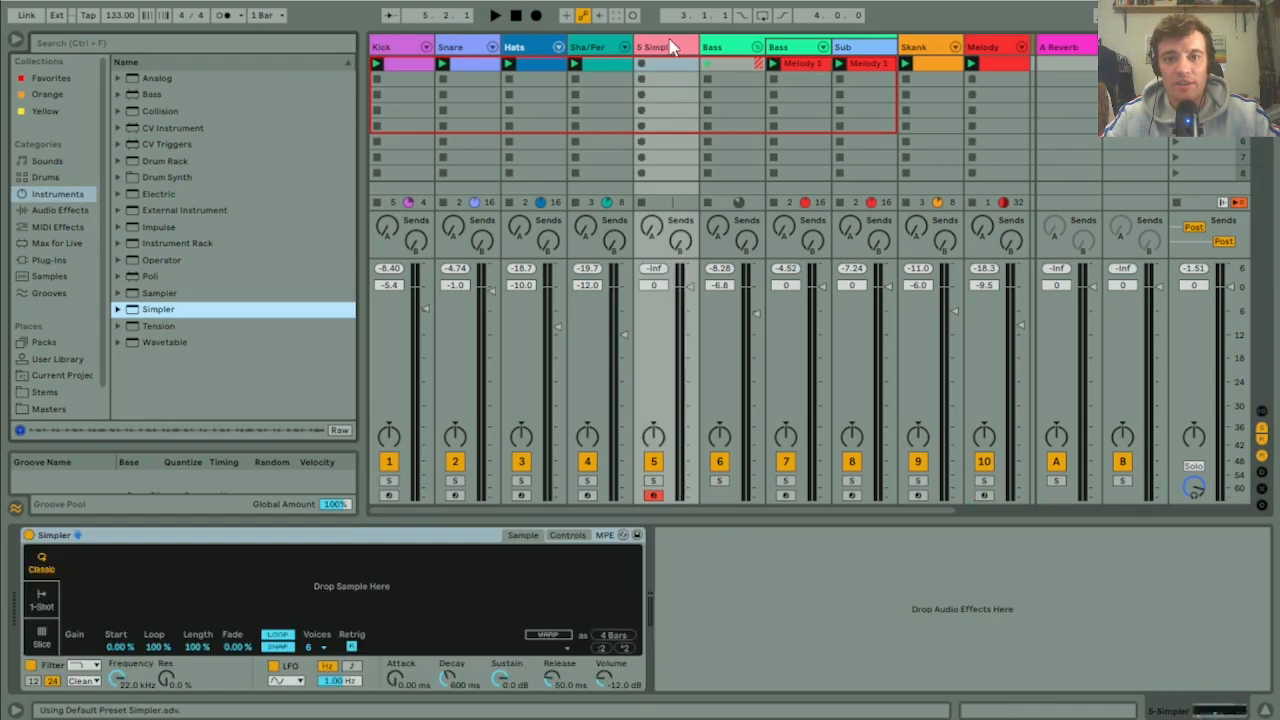
click(42, 641)
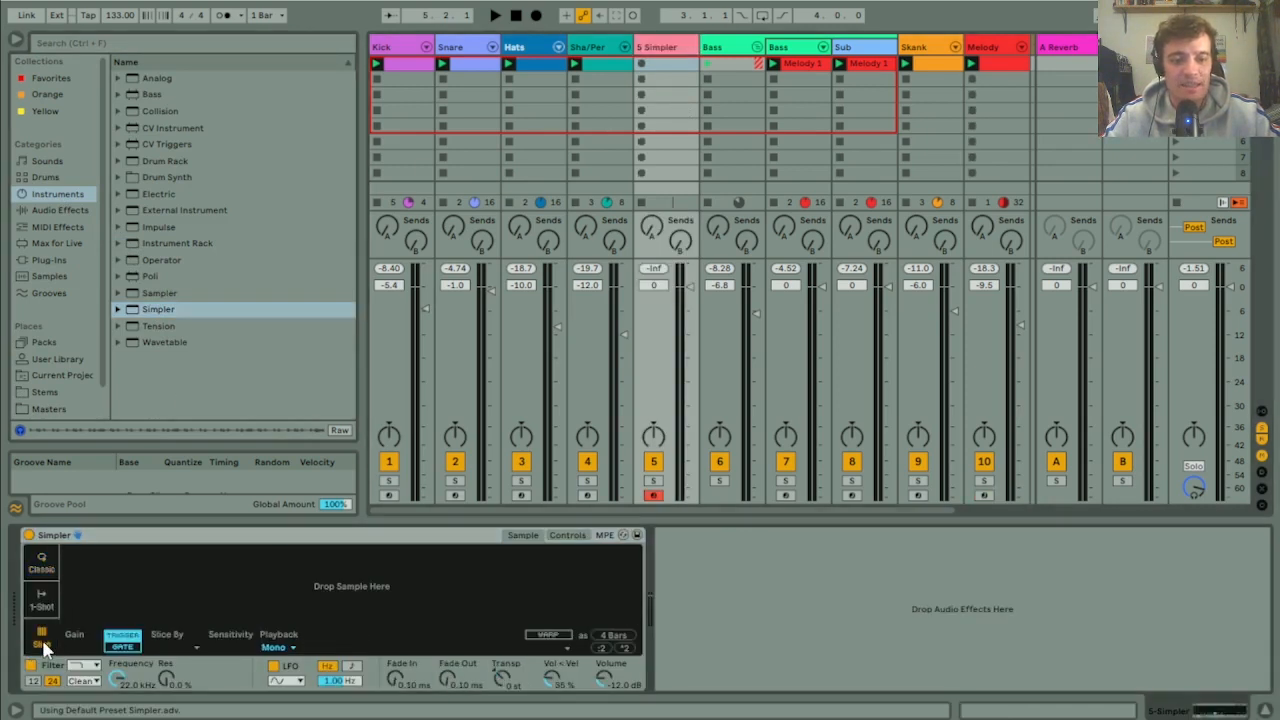
Step: Search the samples for "conga loop" again and load Congas Loop 79bpm.aif into the Simpler
scroll(70, 375, down, 1)
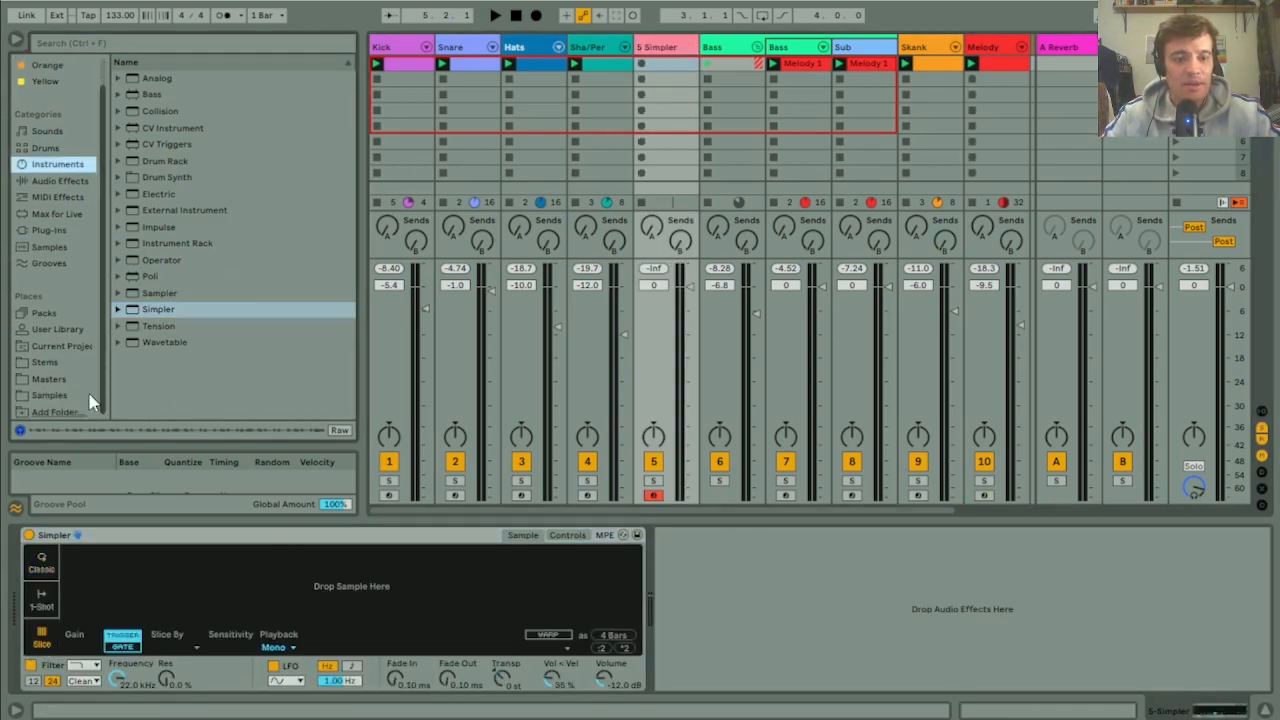
click(52, 395)
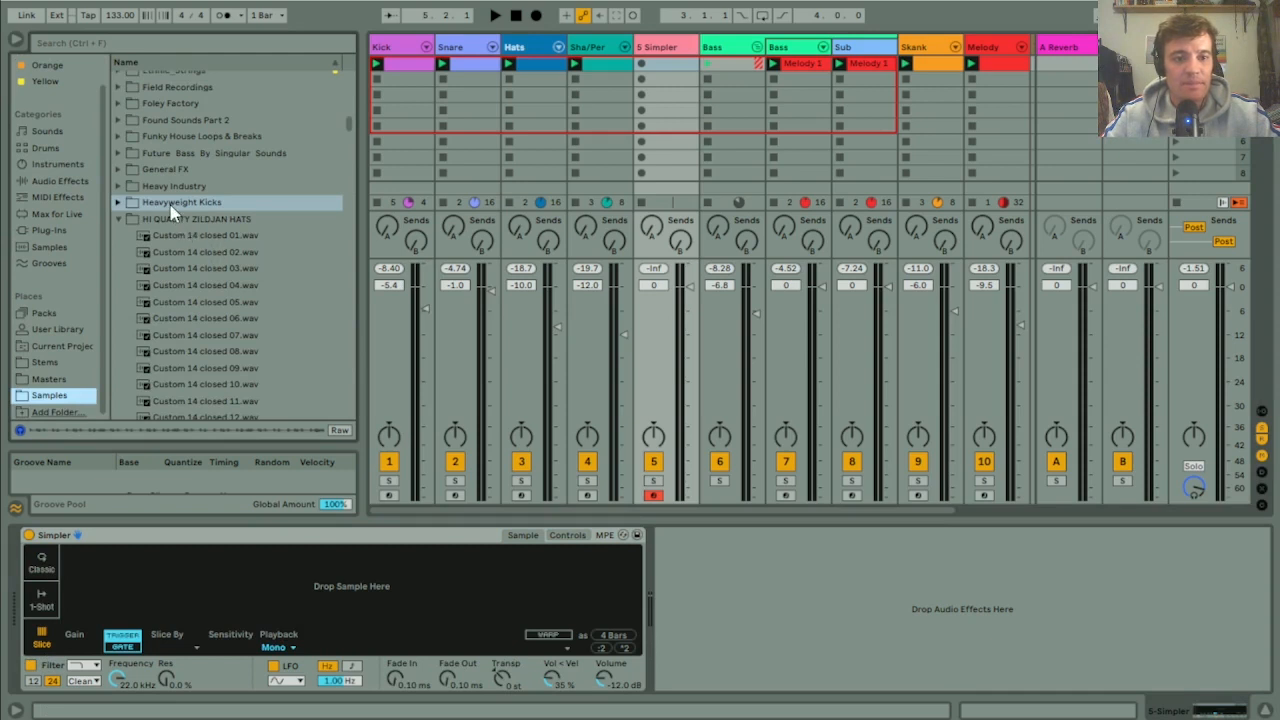
click(125, 46)
text(conga loop)
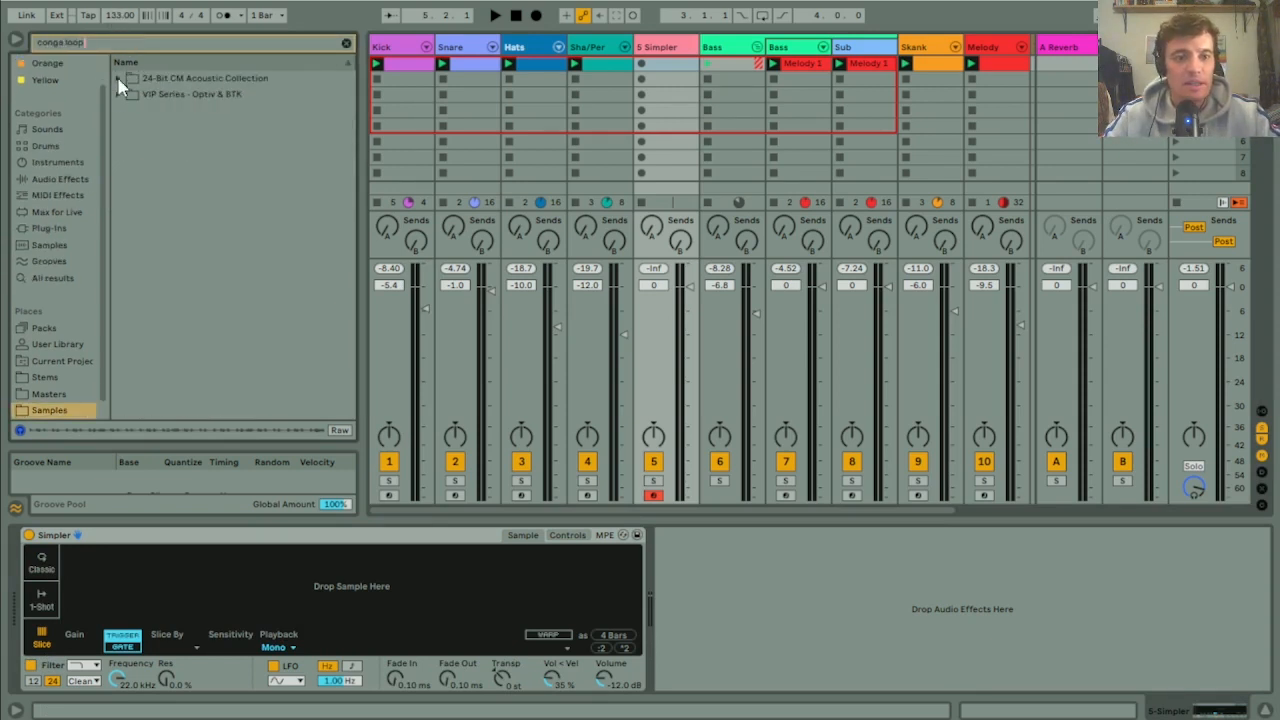
click(45, 245)
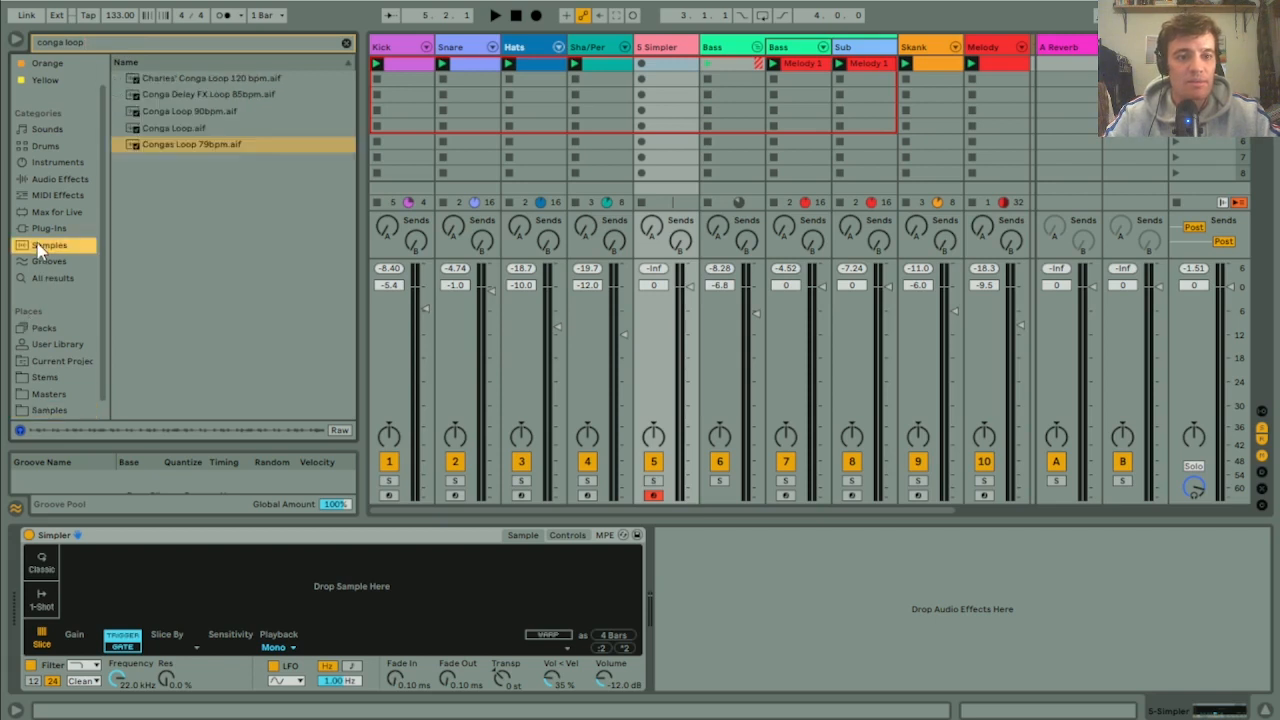
click(192, 148)
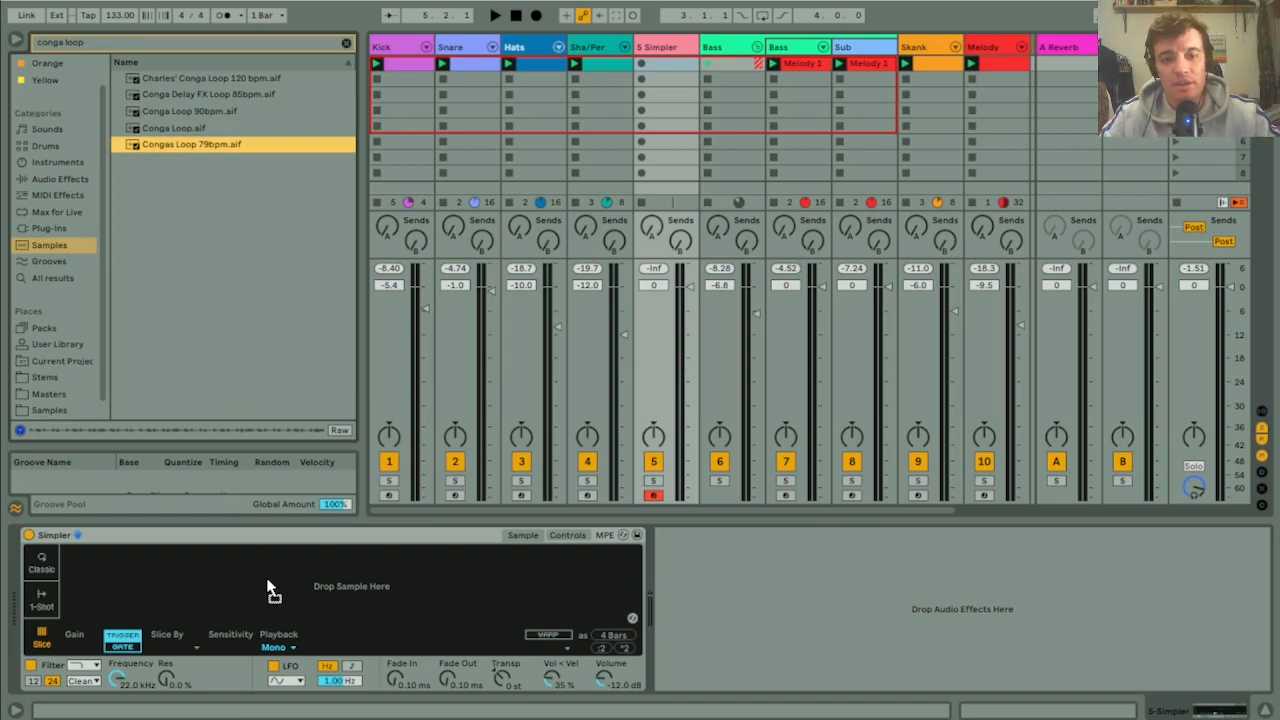
drag(268, 590, 268, 582)
Step: Audition the conga loop's slices by playing notes on the computer keyboard
mouse_move(133, 594)
mouse_down()
mouse_move(133, 695)
mouse_move(207, 692)
mouse_move(10, 692)
mouse_move(215, 690)
mouse_move(200, 594)
mouse_move(150, 675)
mouse_move(110, 682)
mouse_move(225, 680)
mouse_move(217, 628)
mouse_up()
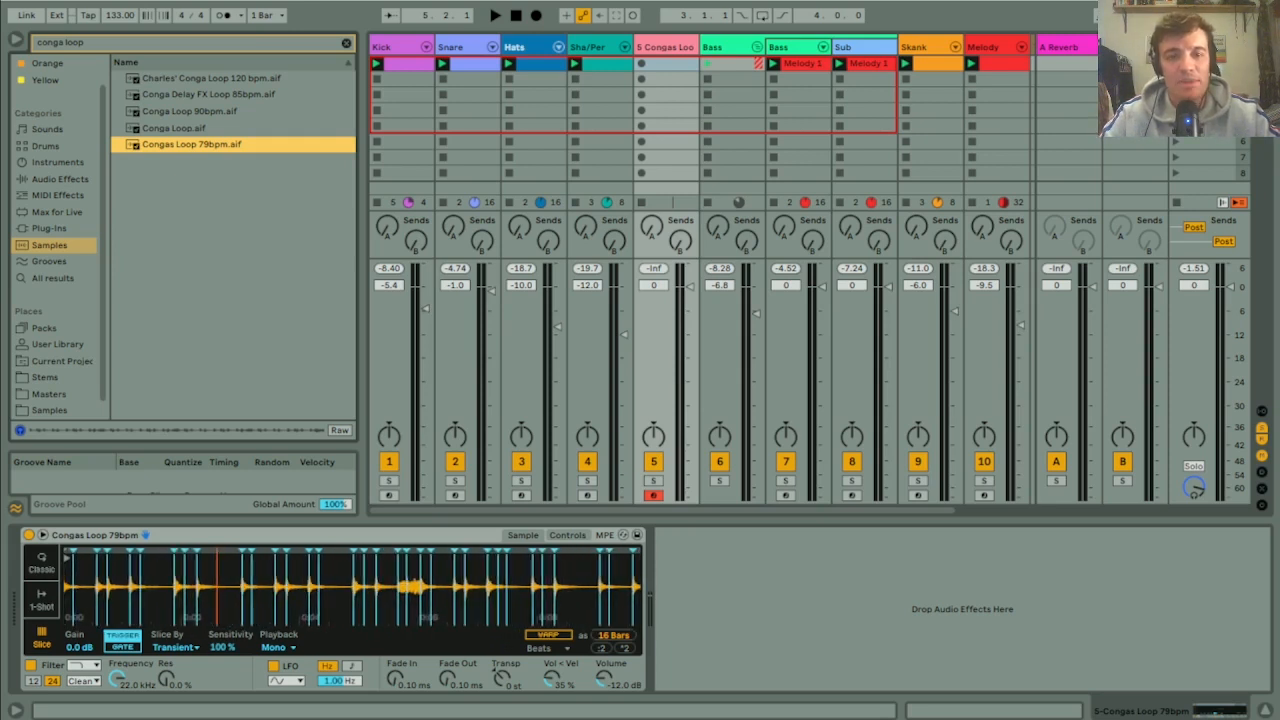
key(a)
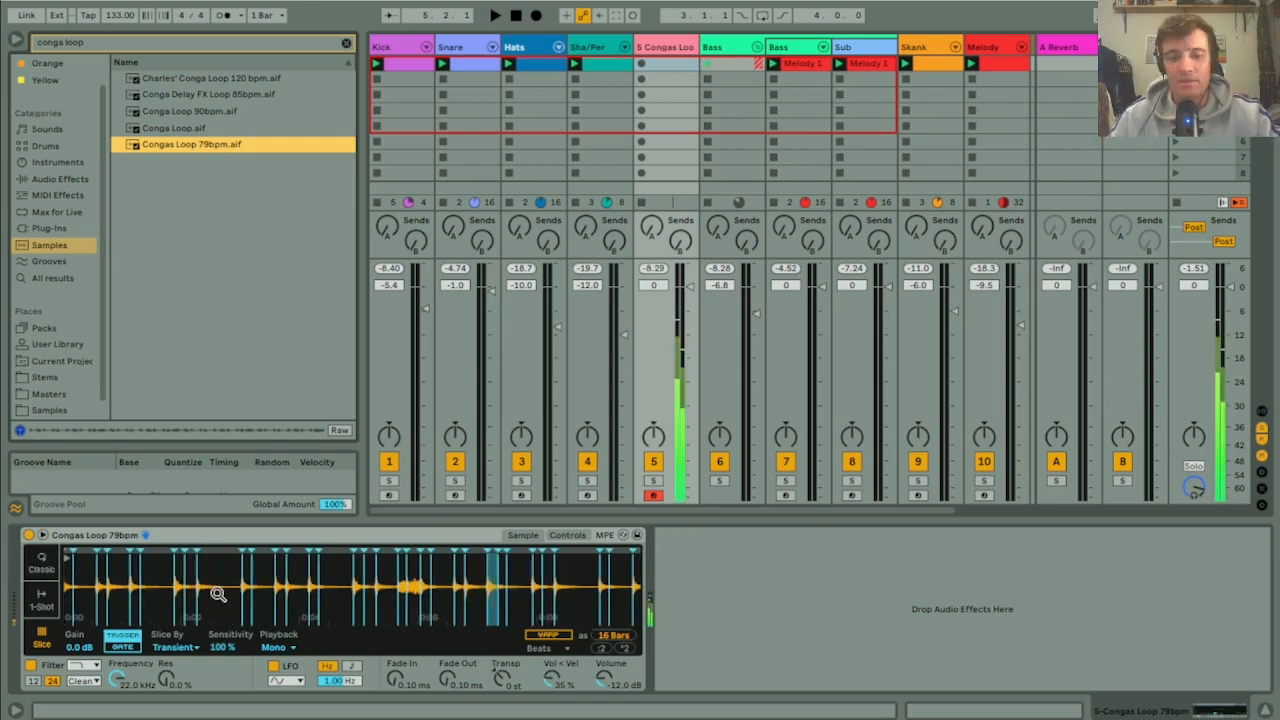
key(a)
key(s)
key(e)
key(g)
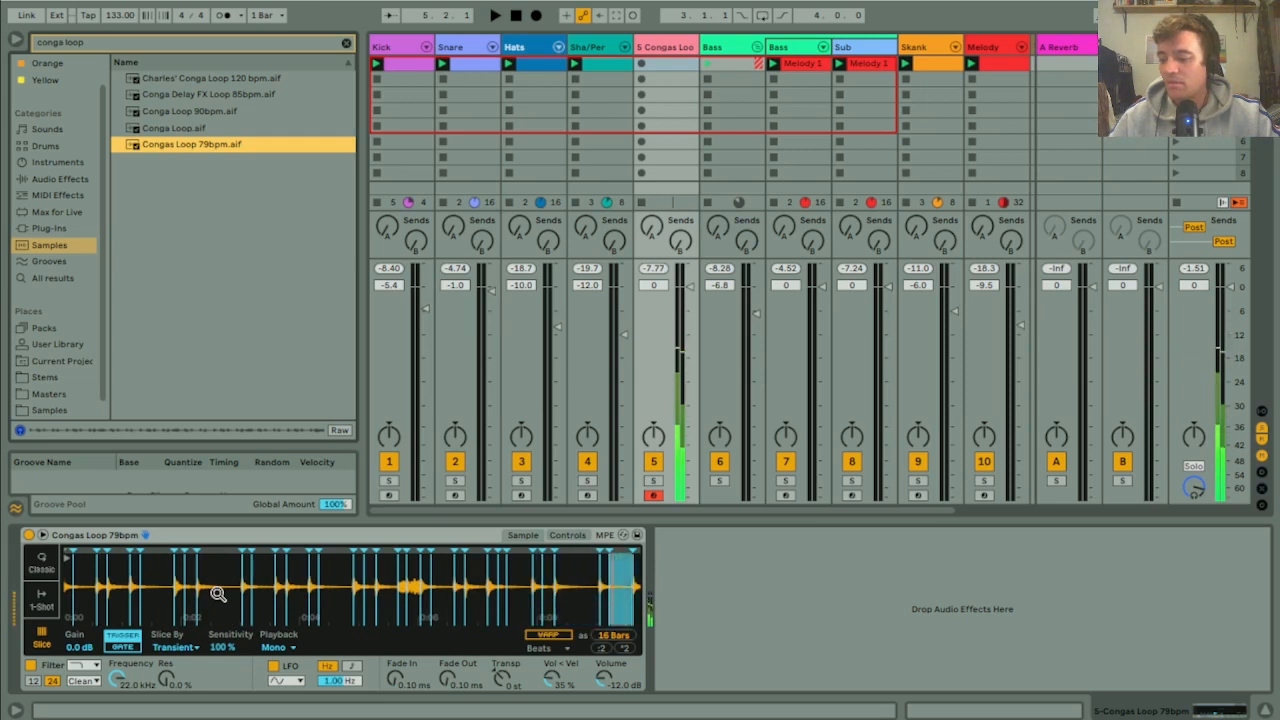
key(f)
key(s)
key(a)
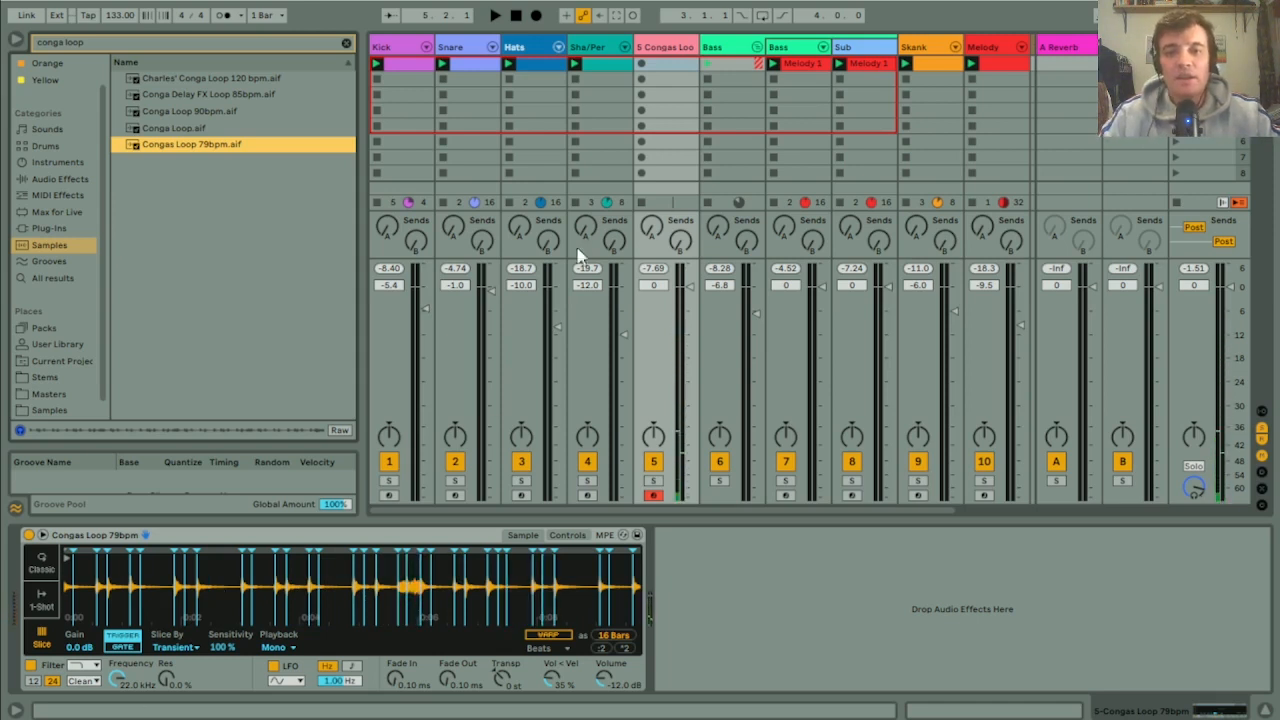
Step: Create an empty MIDI clip in the first slot of the congas track
double_click(671, 65)
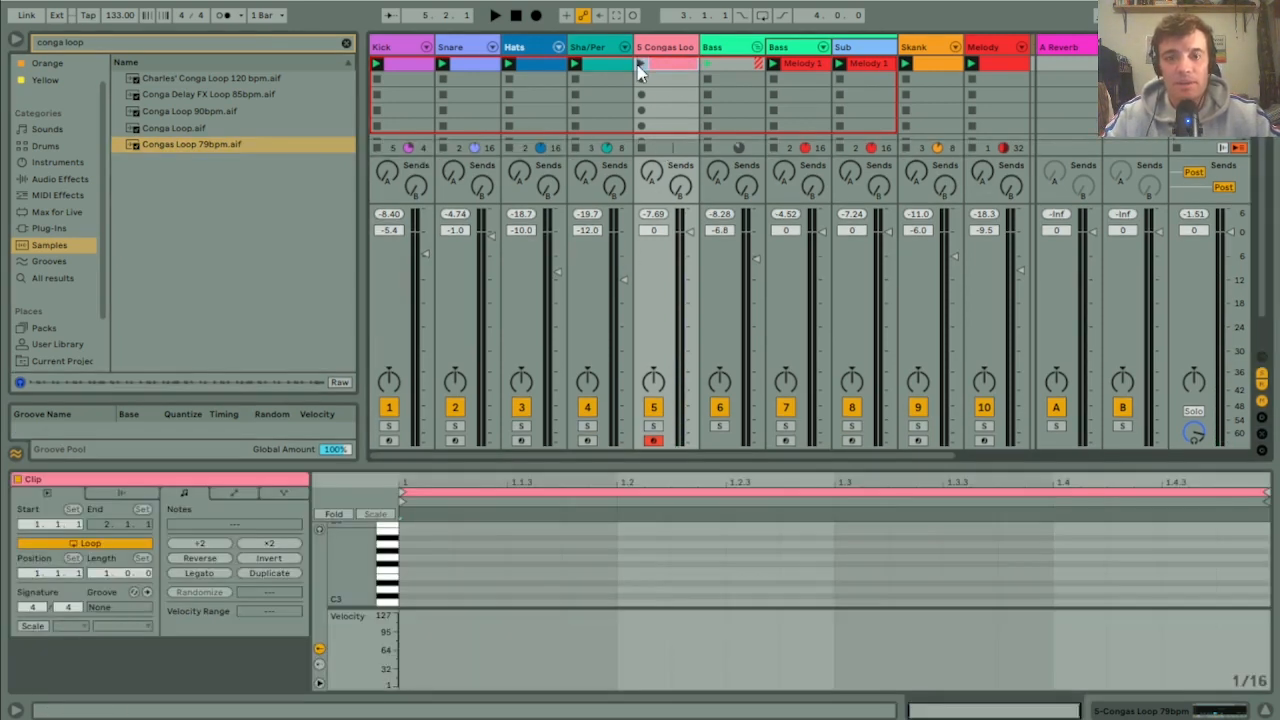
Step: Draw sixteenth notes C2, D2, D#2 and F2 at 1.1.1, 1.1.3, 1.2.1 and 1.2.4 in the congas clip
key(space)
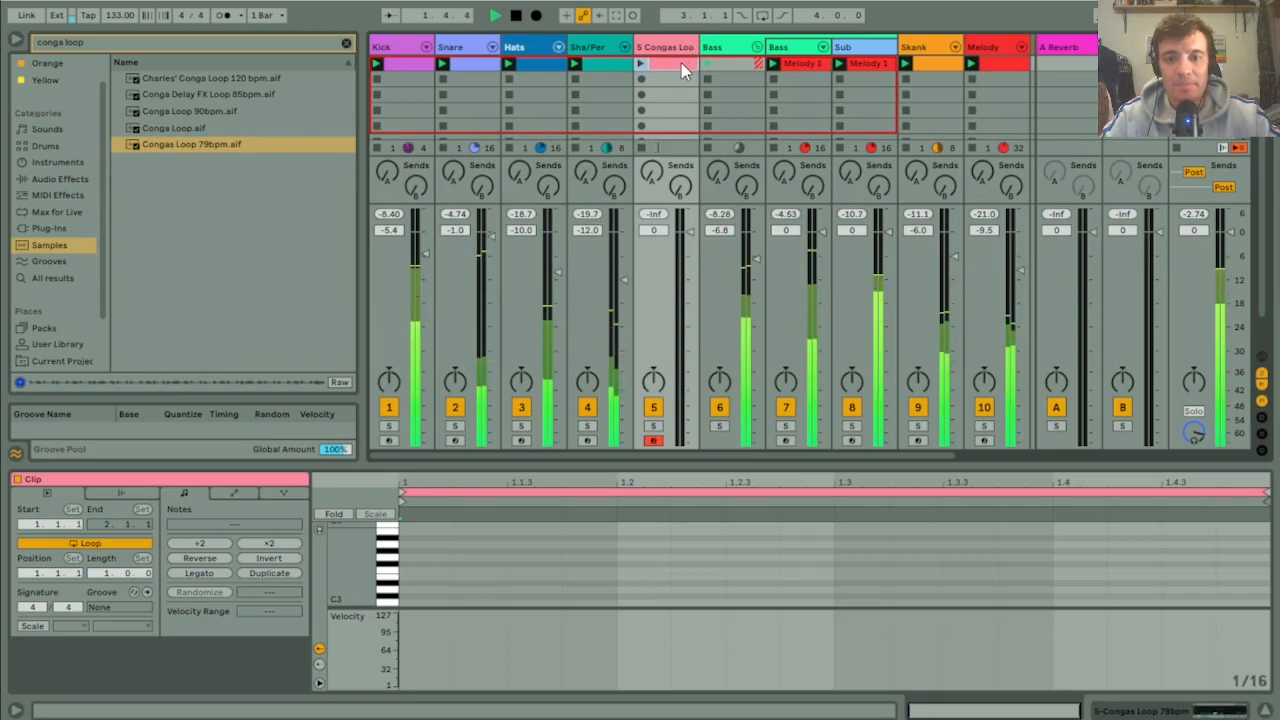
drag(341, 594, 340, 573)
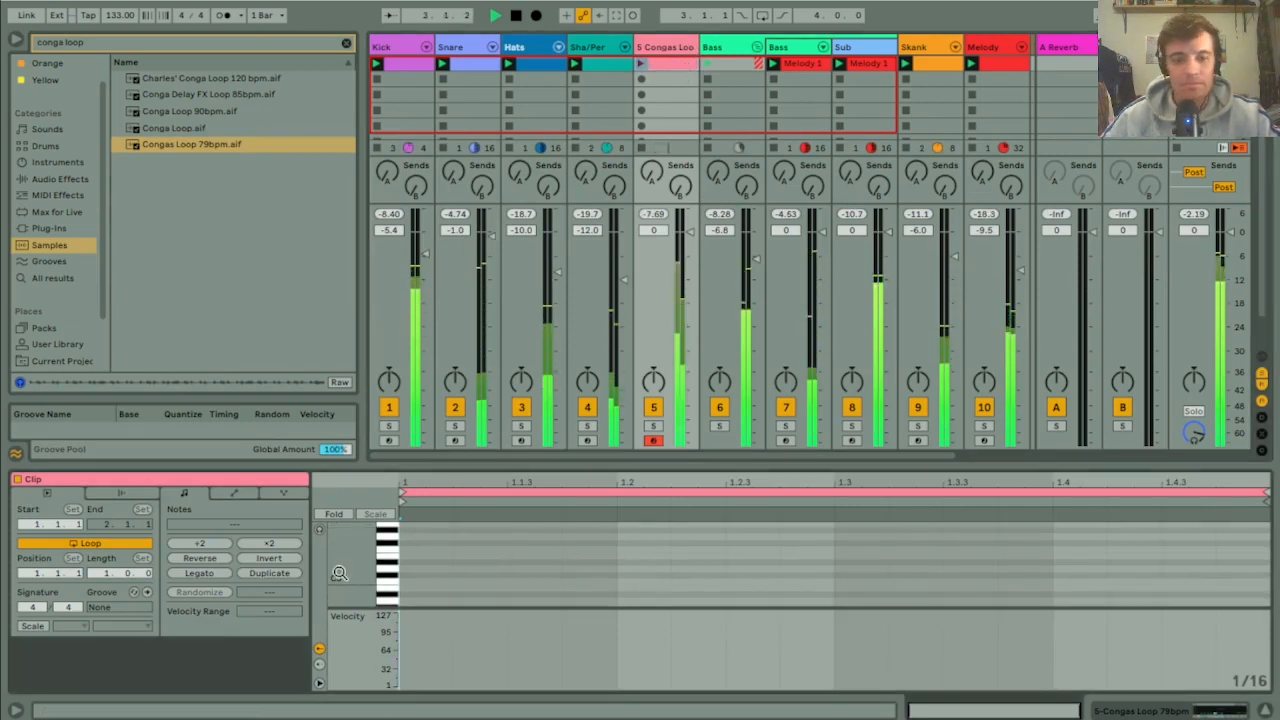
scroll(340, 573, down, 2)
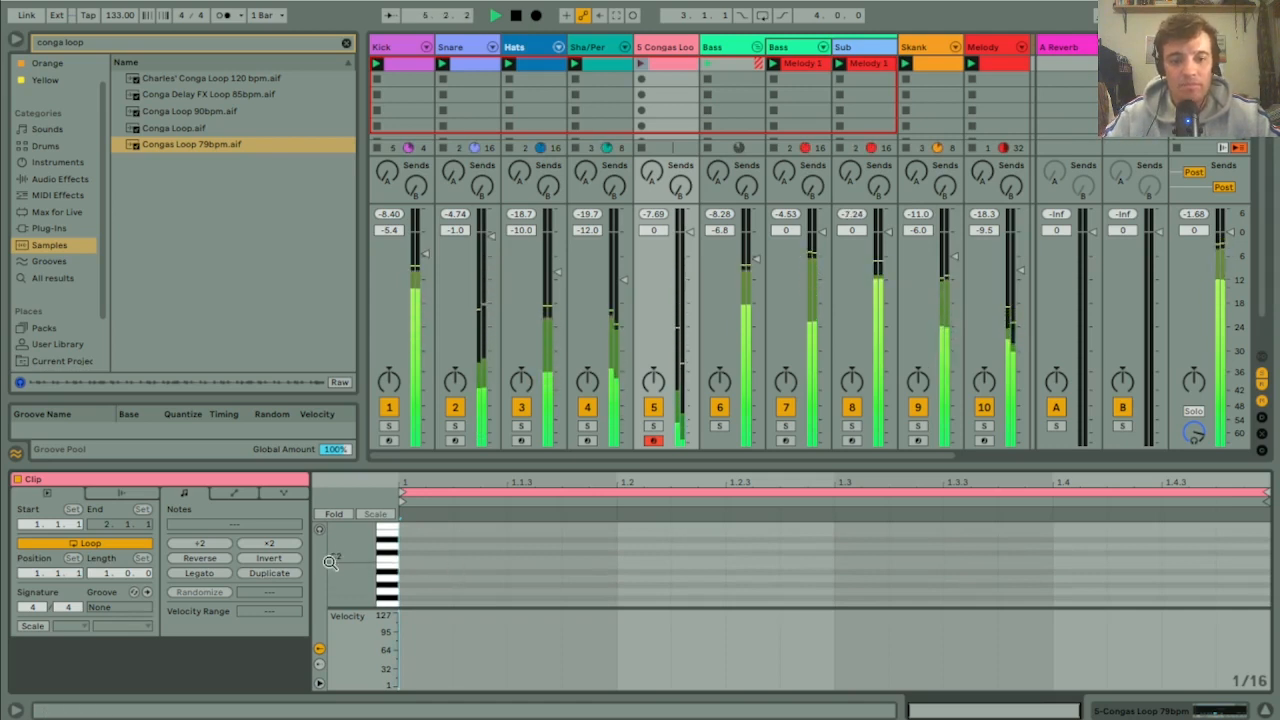
scroll(331, 562, up, 1)
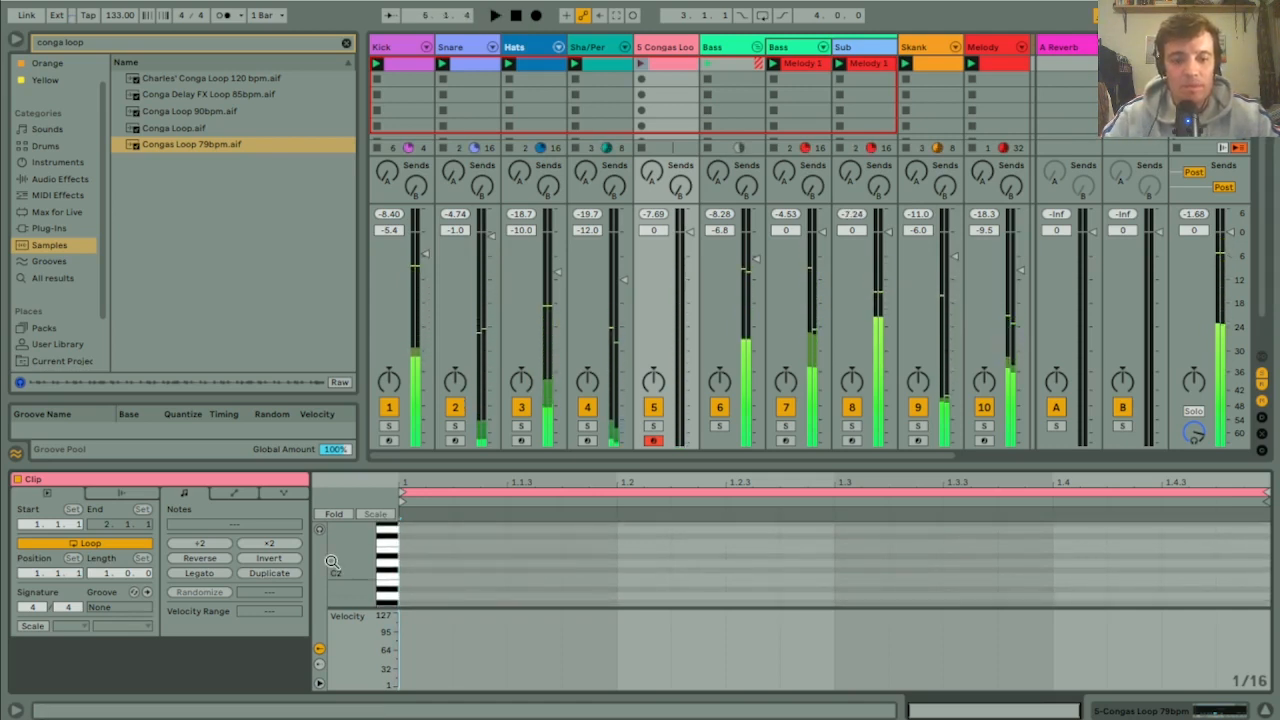
click(432, 576)
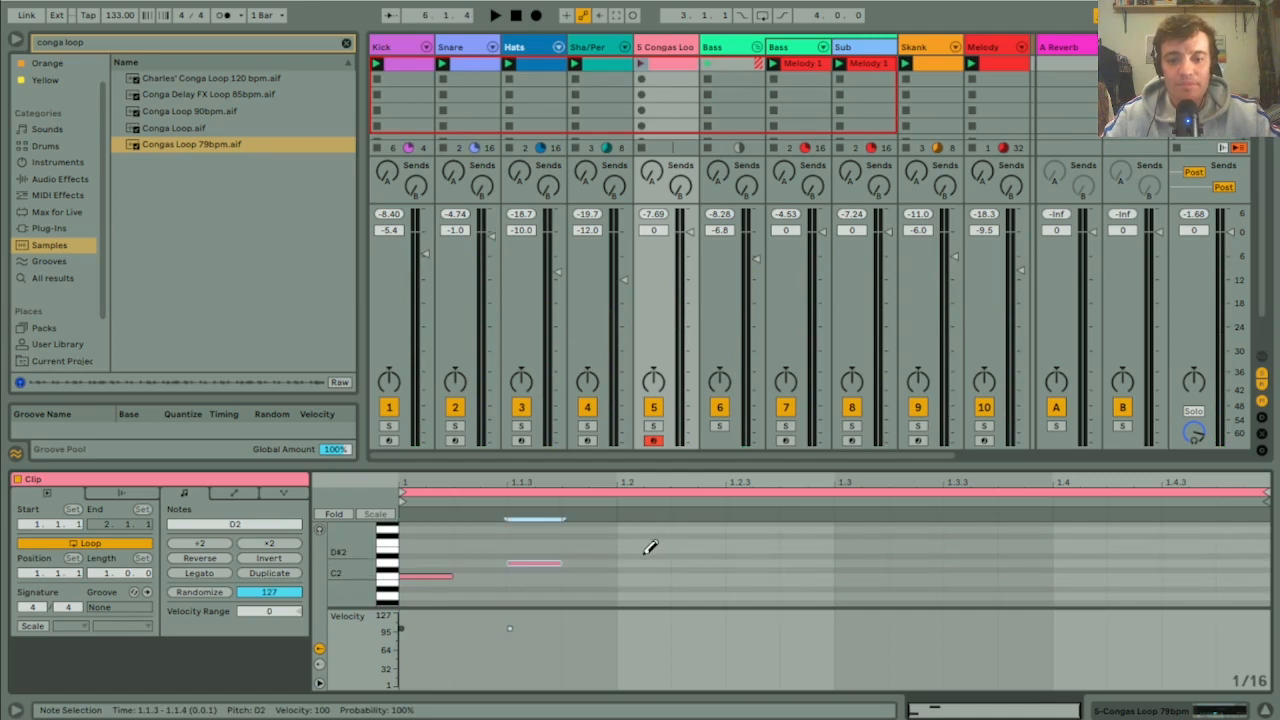
click(647, 553)
click(806, 543)
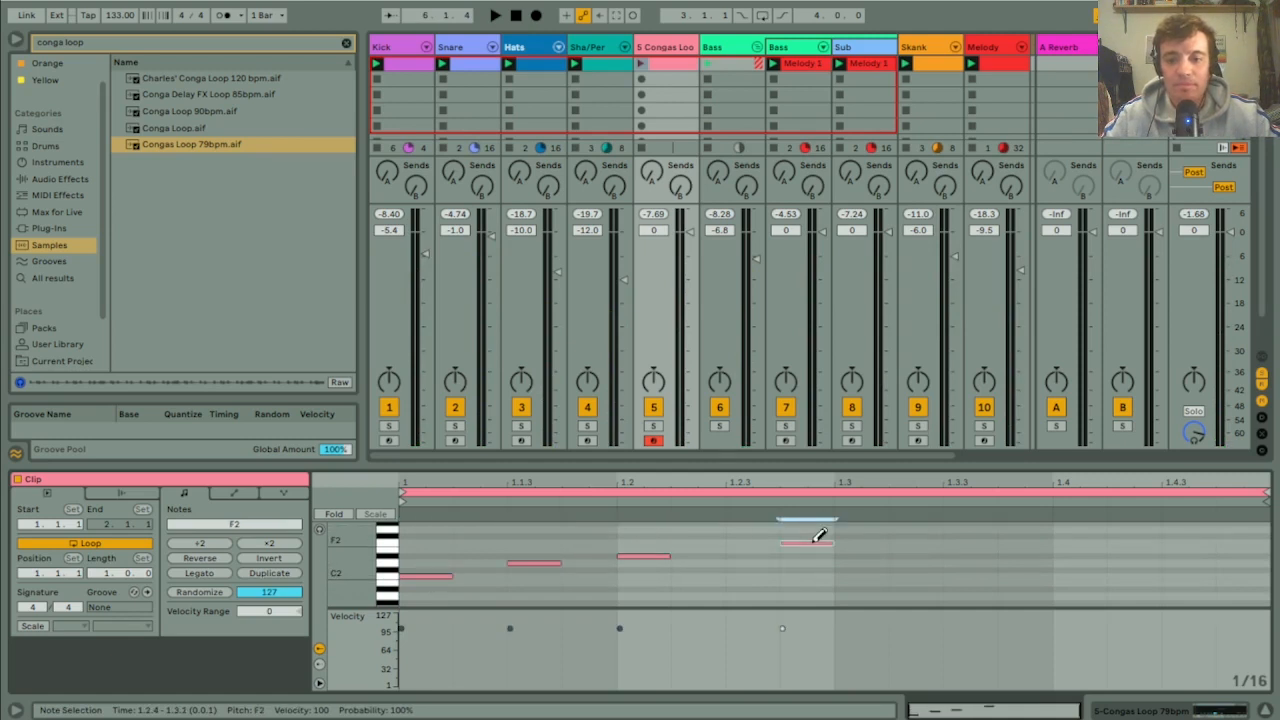
Step: Complete the bar with sixteenth notes G2, F2, F#2, D2 and C#2 at 1.3.1, 1.3.3, 1.4.1, 1.4.3 and 1.4.4
click(869, 528)
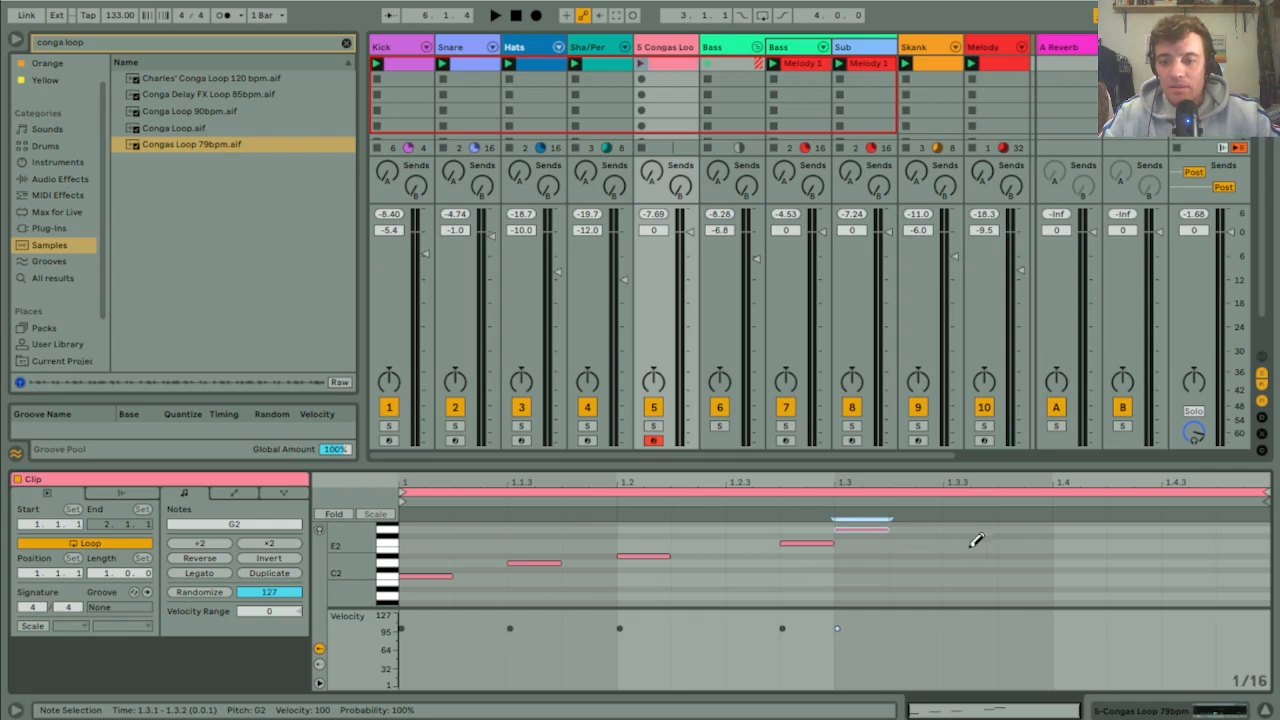
click(970, 542)
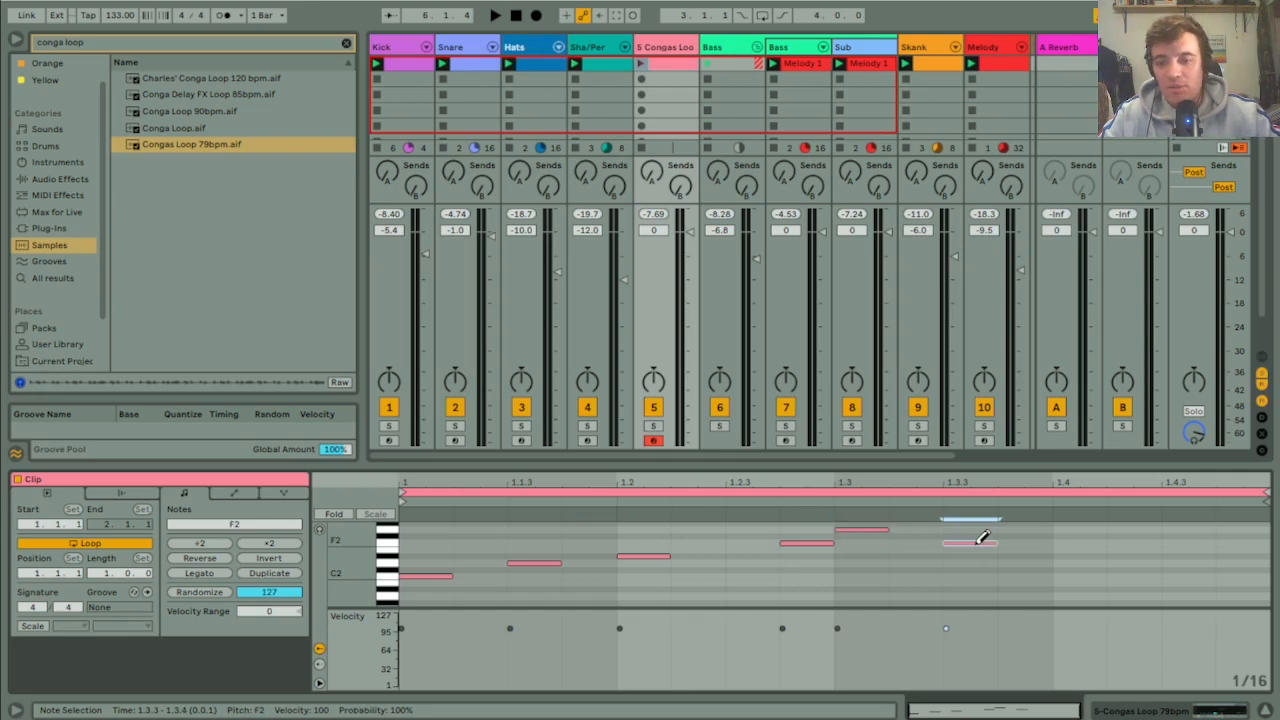
click(1080, 536)
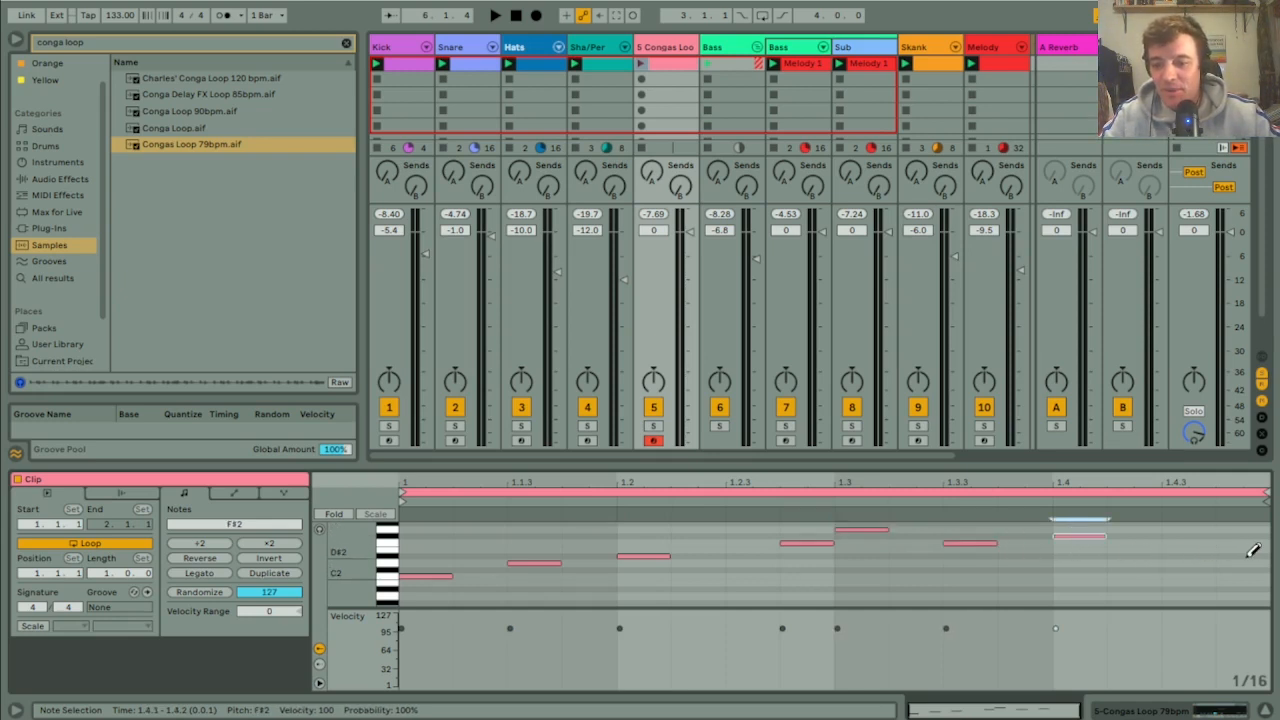
click(1190, 563)
click(1240, 569)
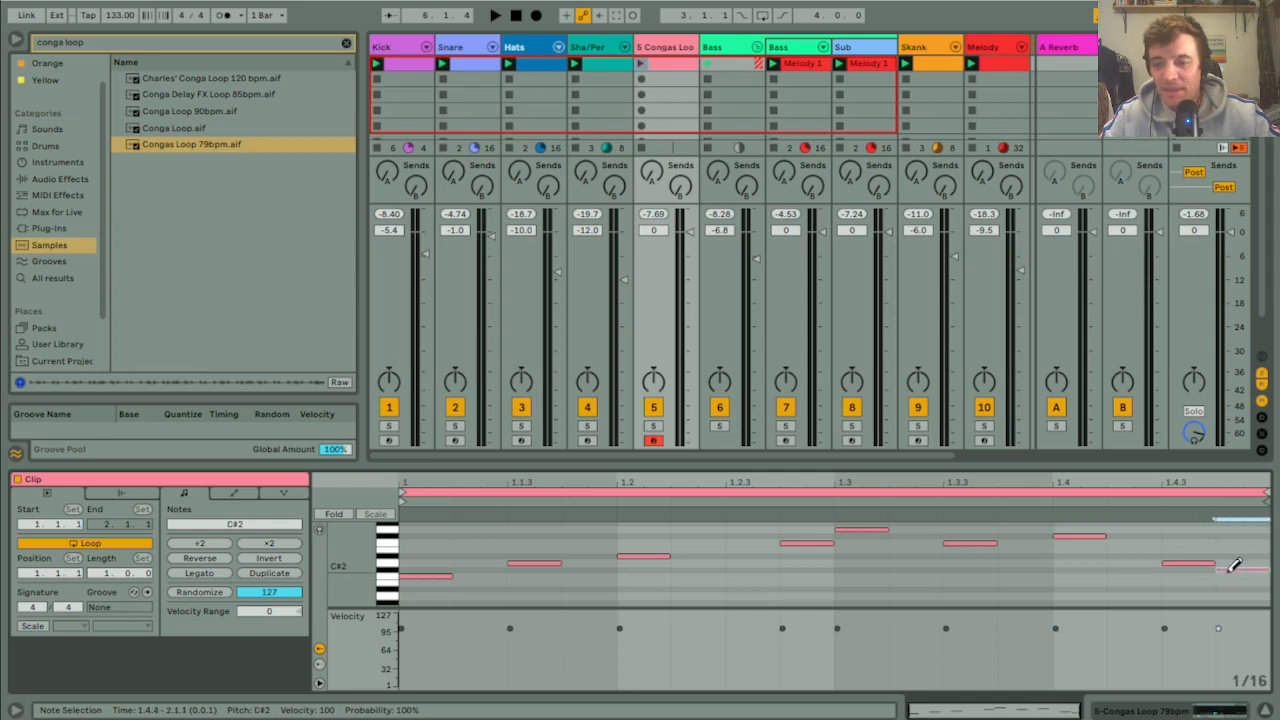
Step: Solo the congas track and play its clip, checking the slices in the Simpler against the notes
key(space)
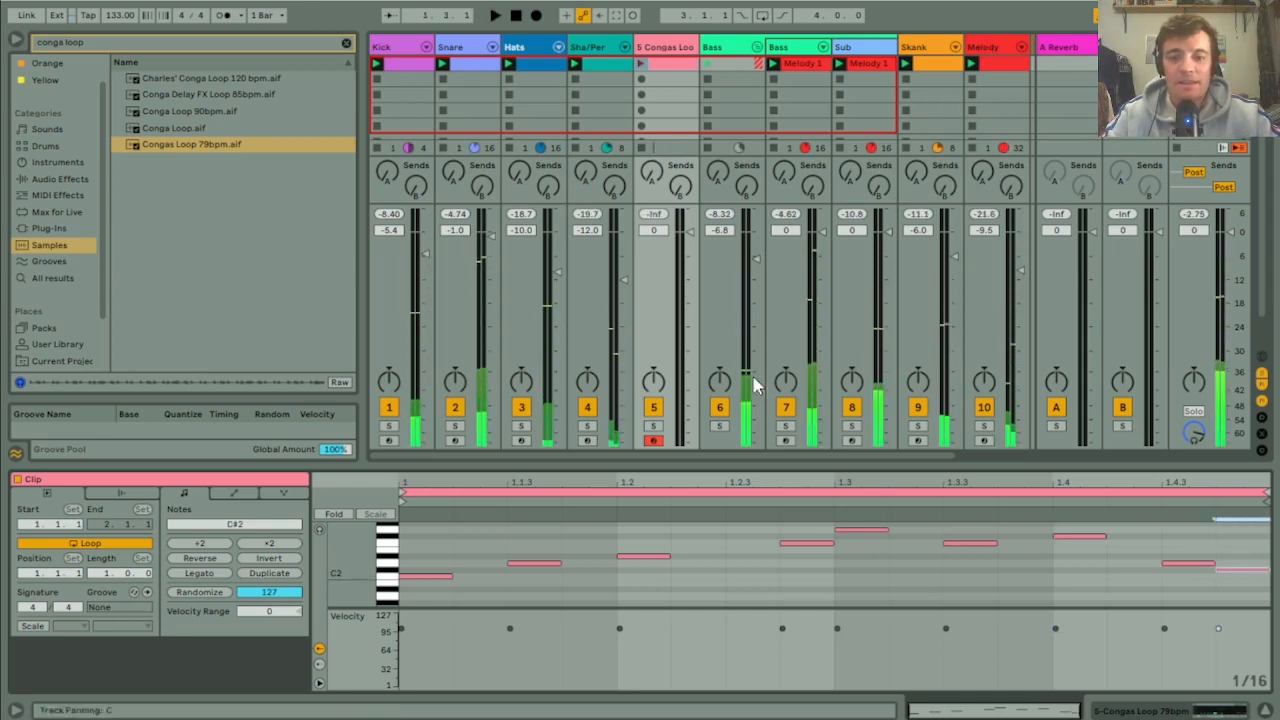
click(653, 426)
key(space)
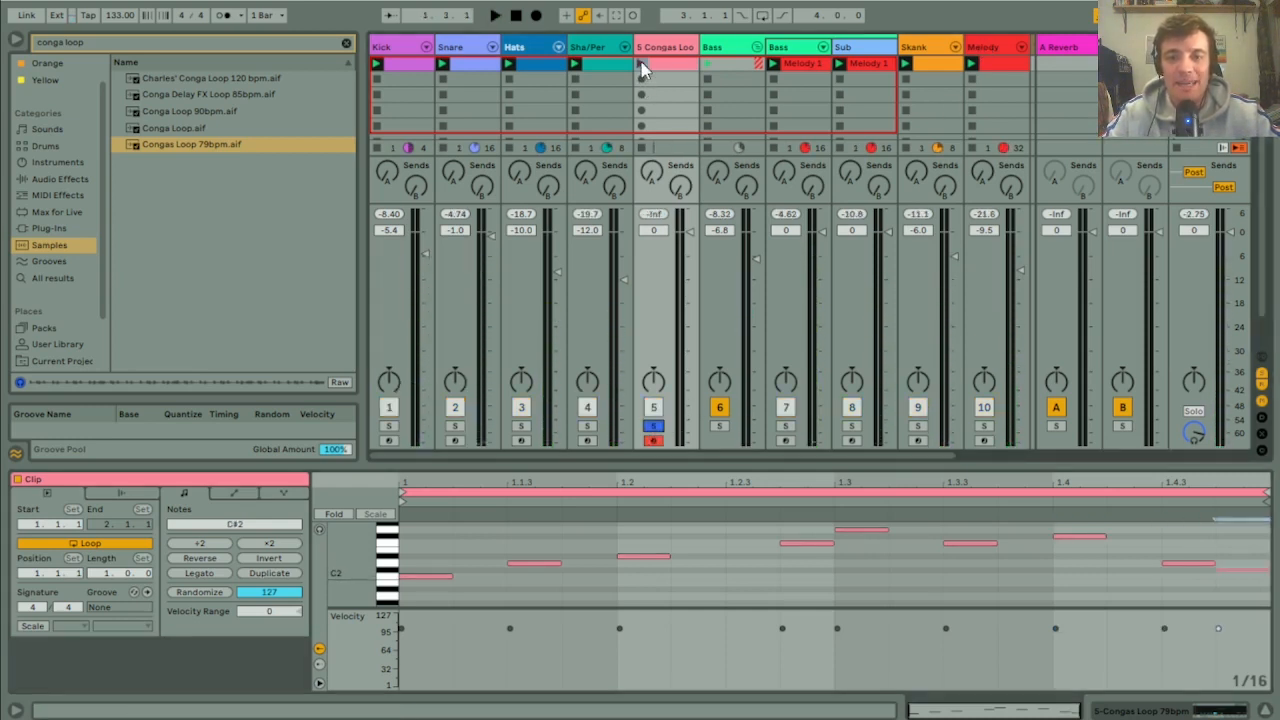
key(space)
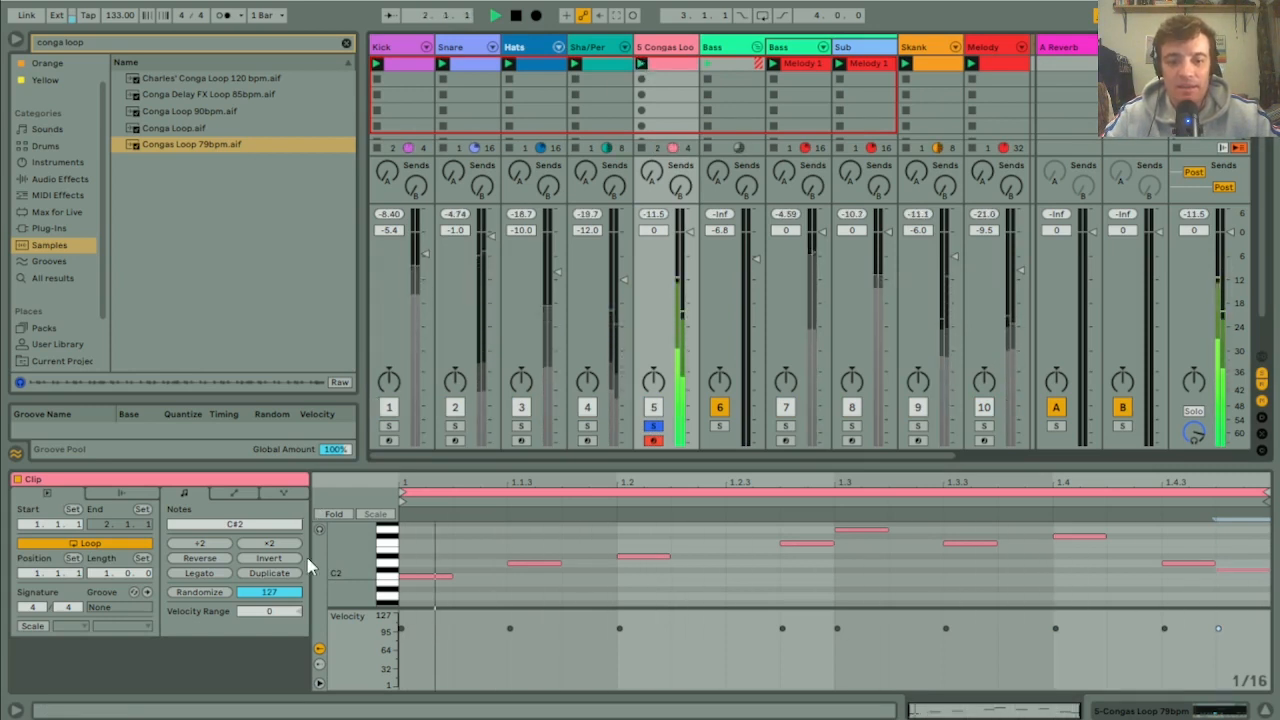
scroll(356, 554, up, 2)
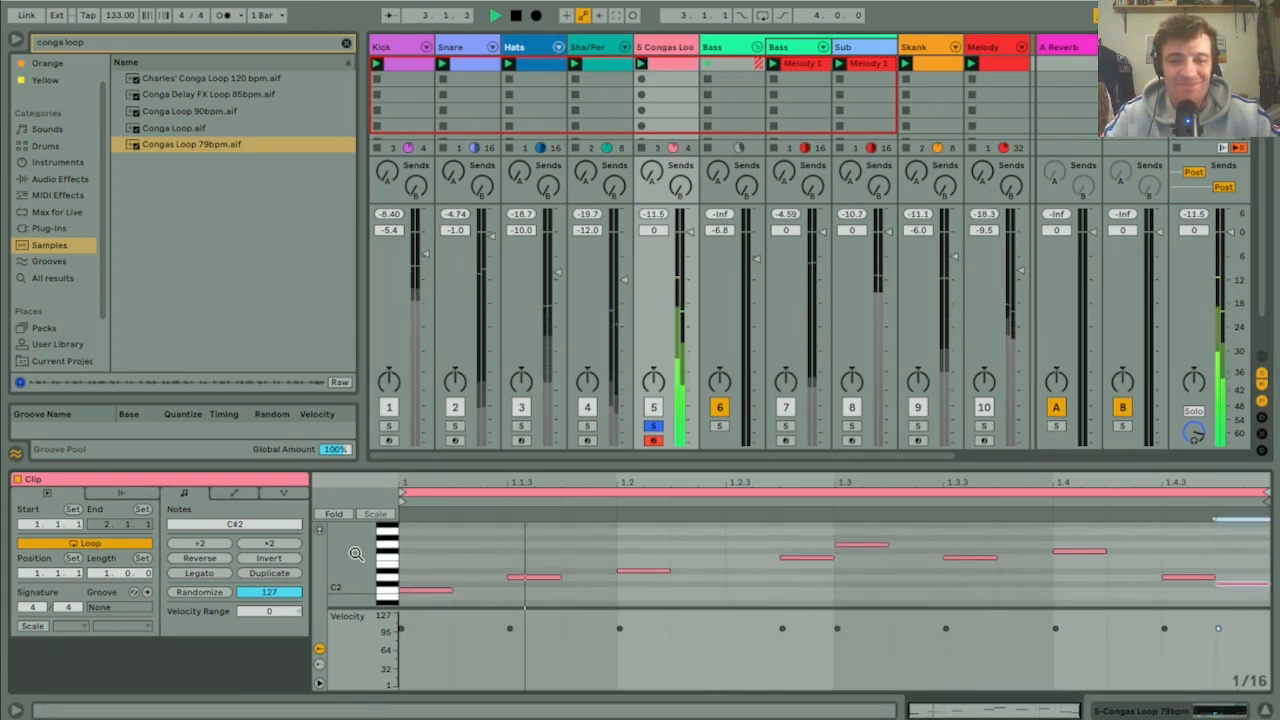
click(668, 55)
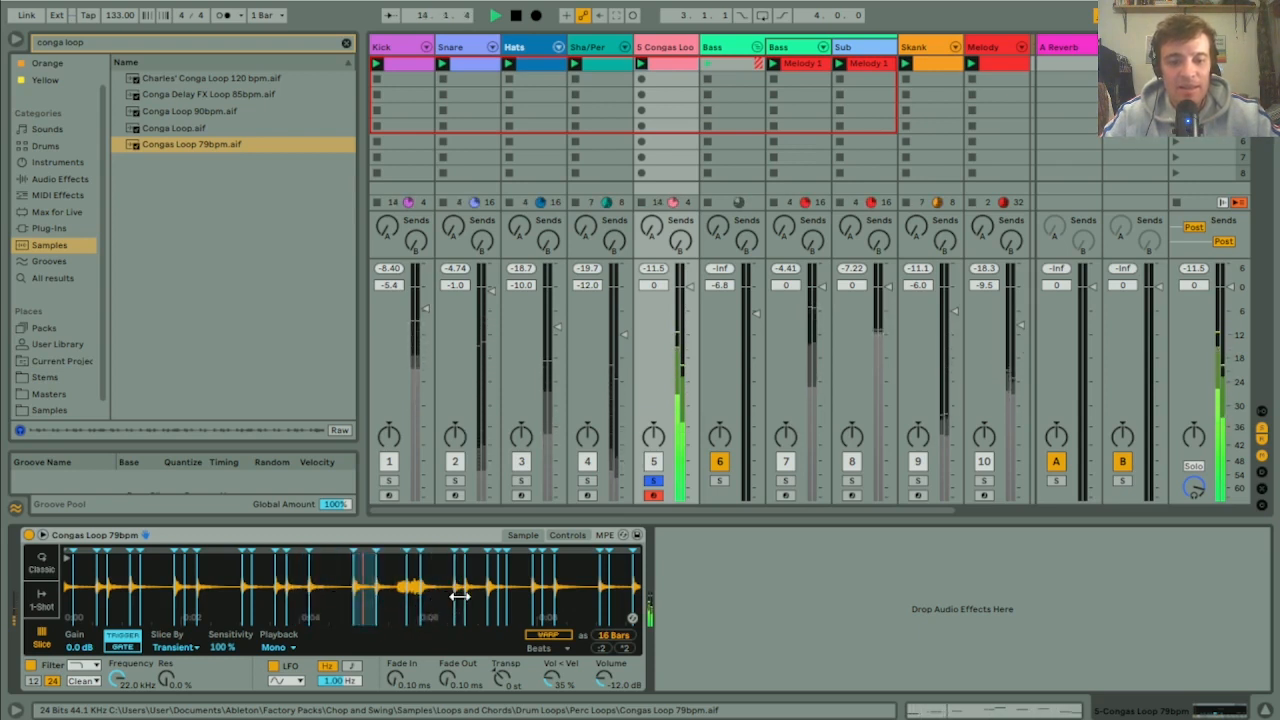
double_click(664, 64)
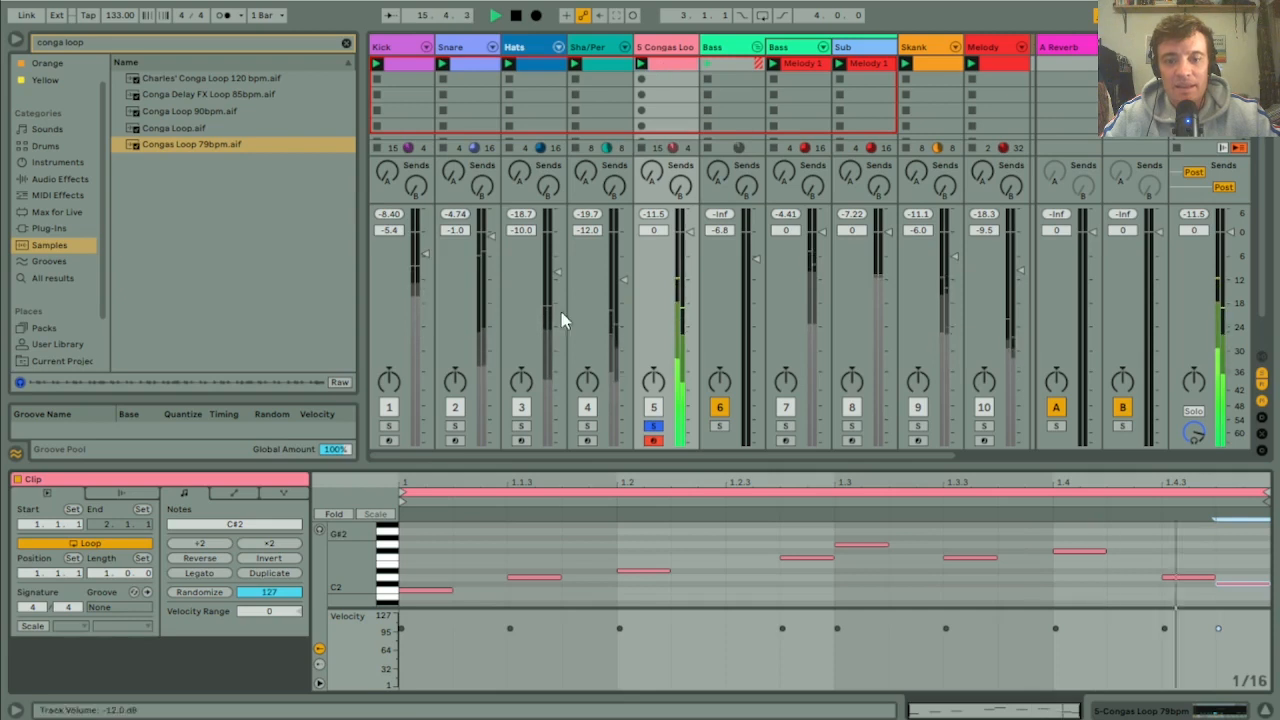
Step: Delete the conga notes at 1.1.3 and 1.2.1 and add a D#2 note at 1.2.3
double_click(553, 576)
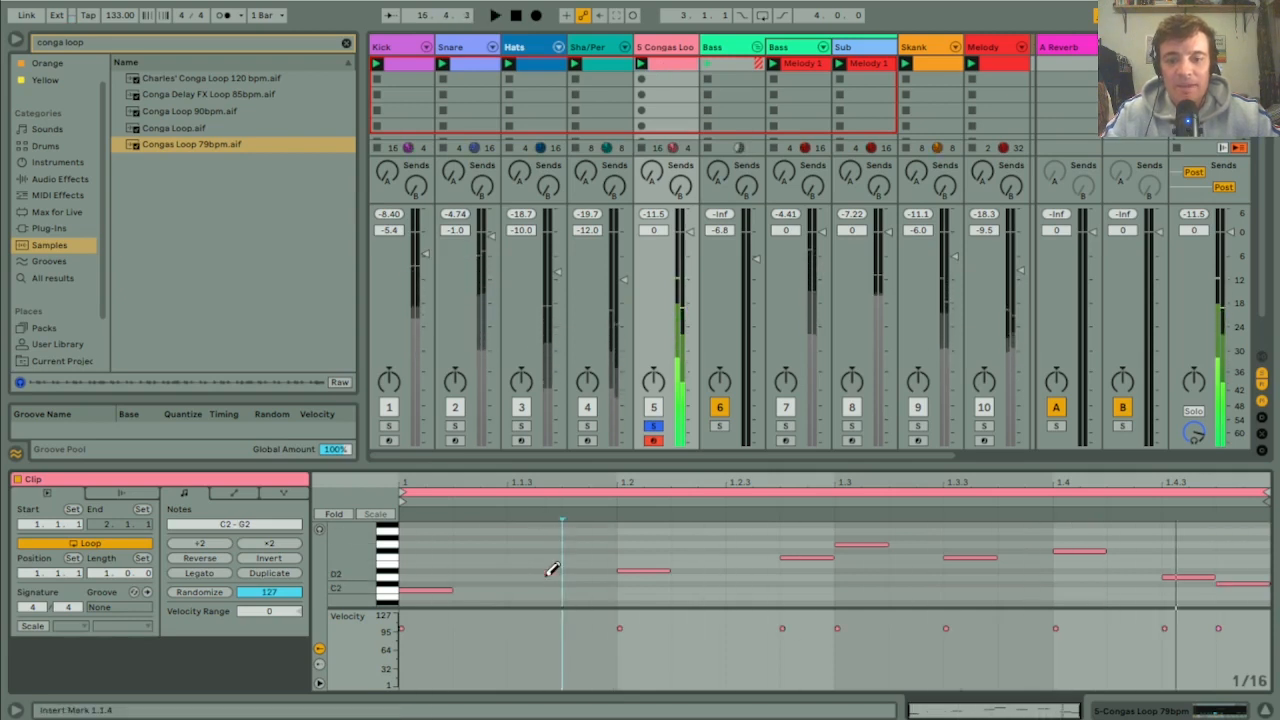
double_click(664, 568)
double_click(740, 570)
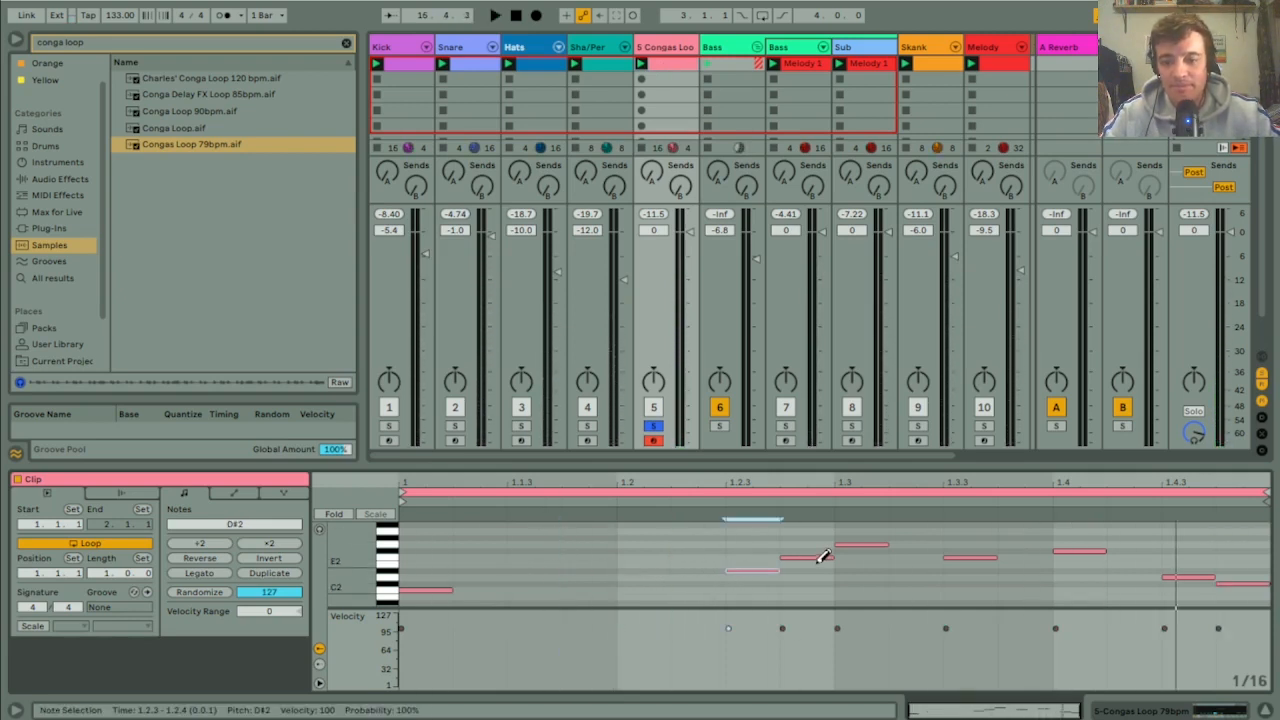
key(space)
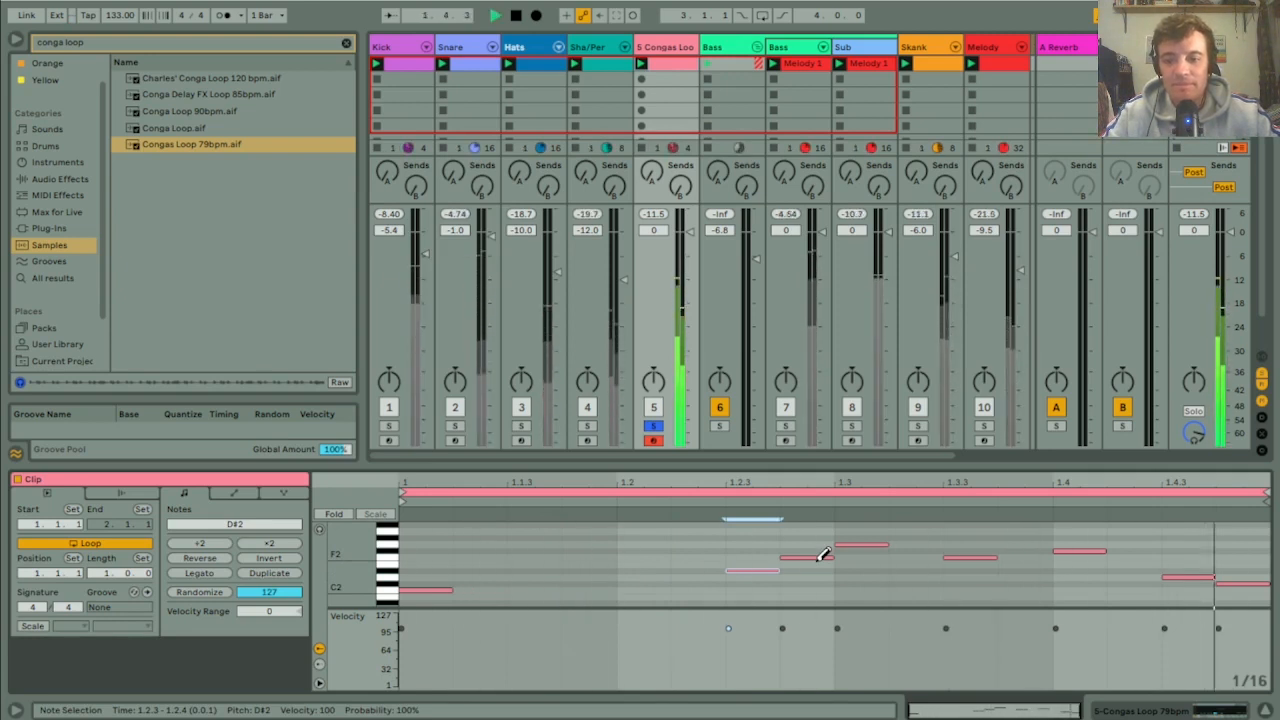
Step: Replace the note at 1.2.4 with E2 and delete the notes at 1.4.1 and 1.4.4
double_click(822, 554)
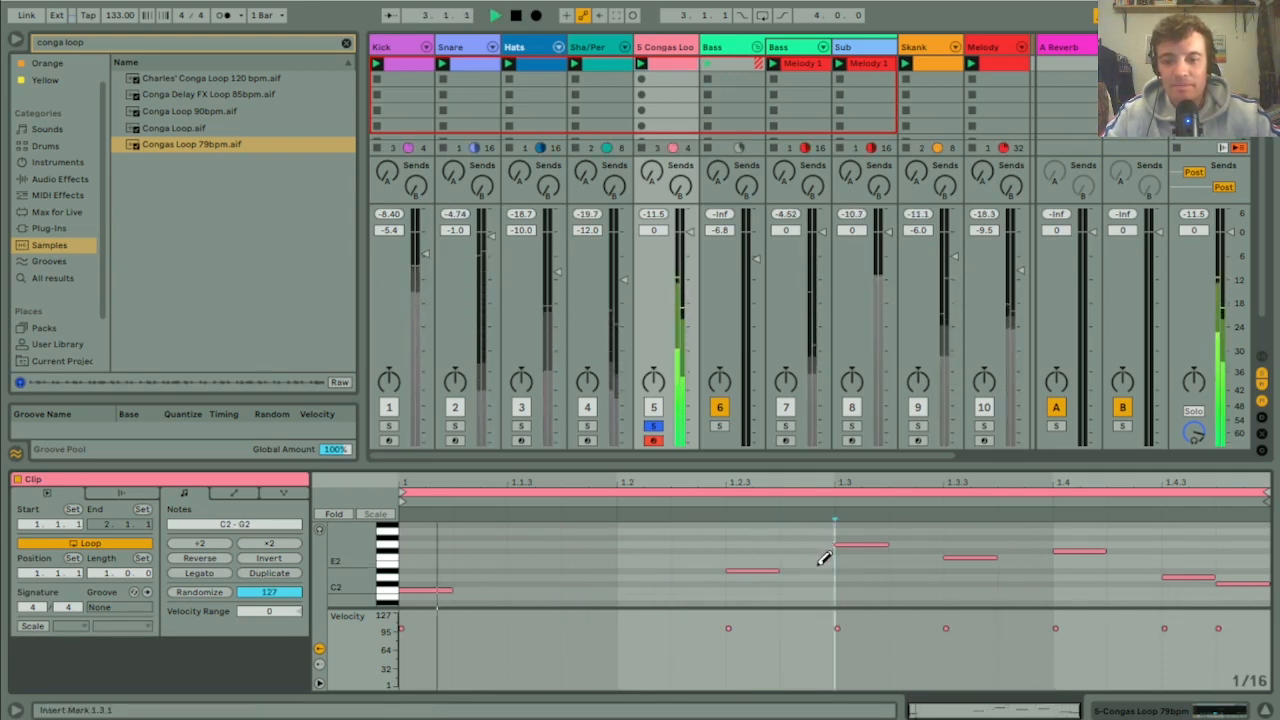
double_click(822, 561)
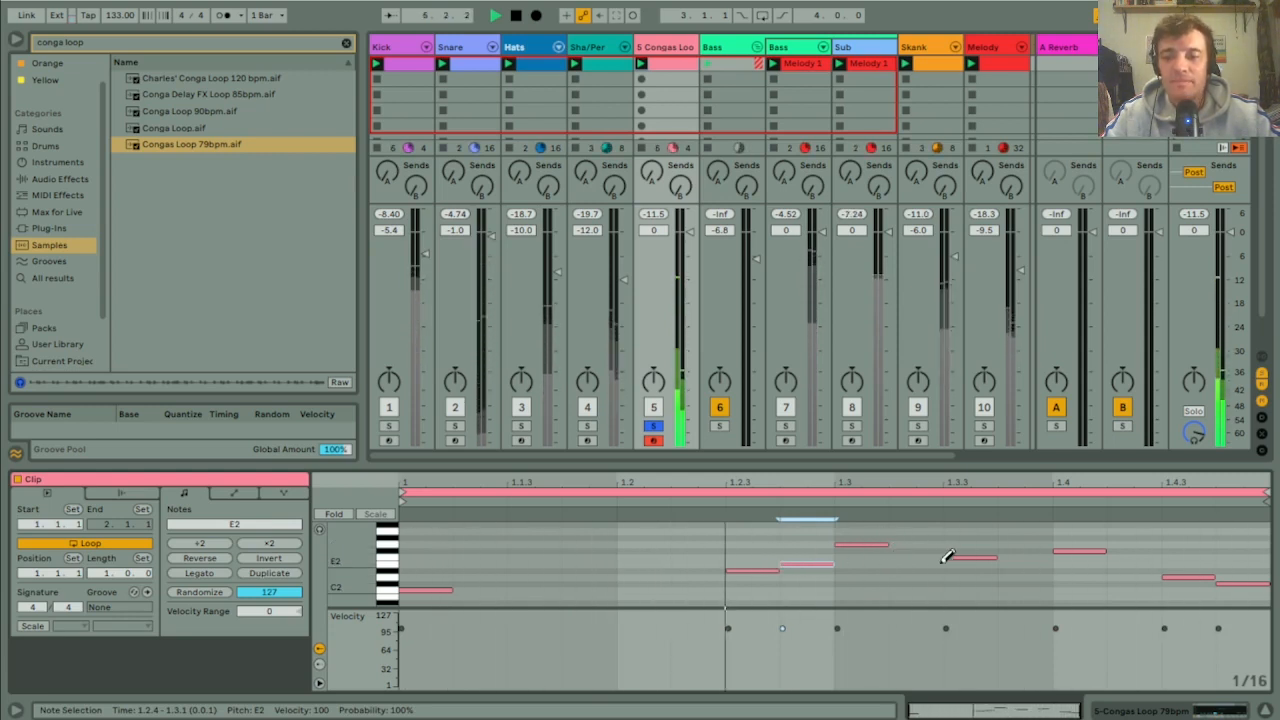
double_click(1072, 550)
double_click(1218, 583)
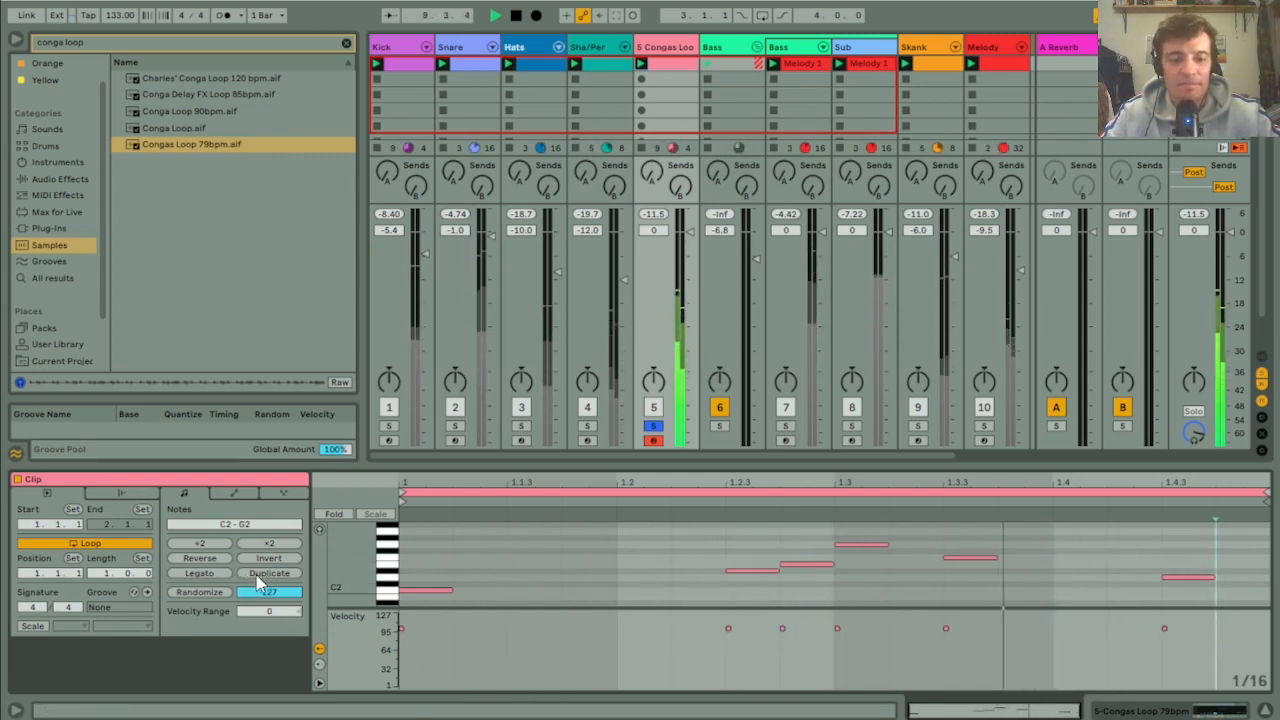
Step: Duplicate the conga loop to two bars, keeping only the first note of bar two, raised to D2
click(258, 576)
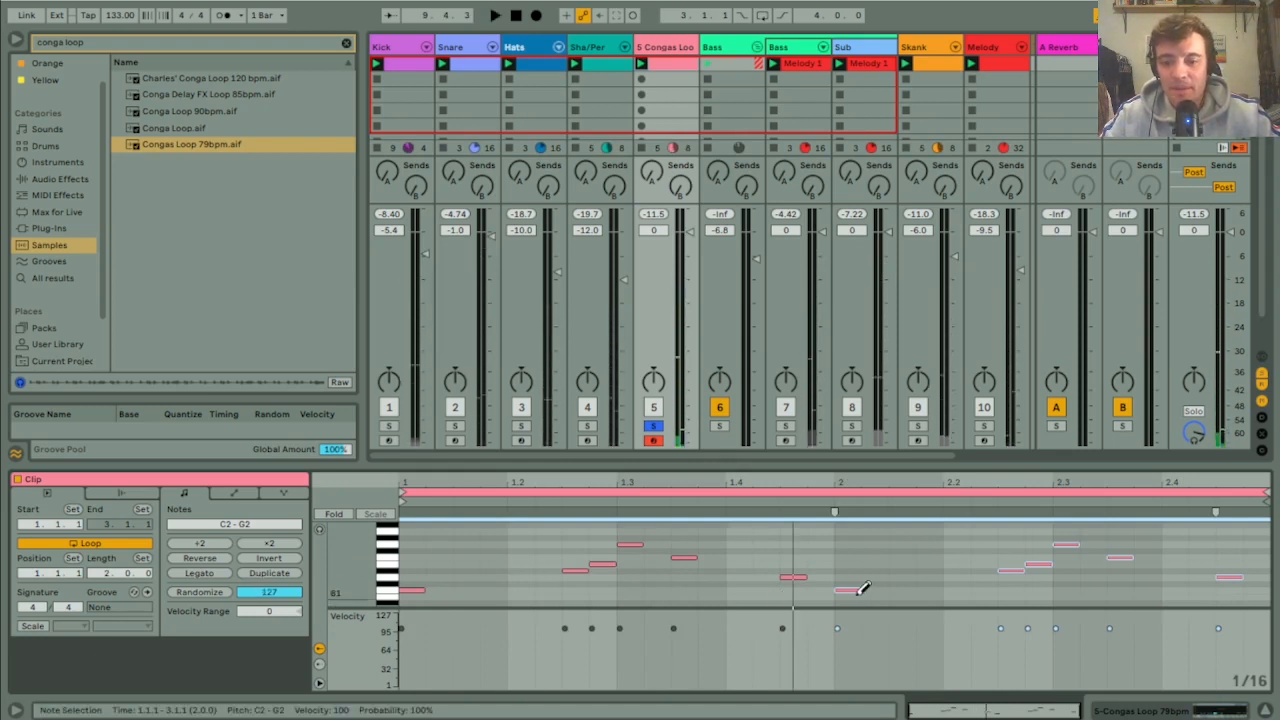
drag(853, 588, 857, 573)
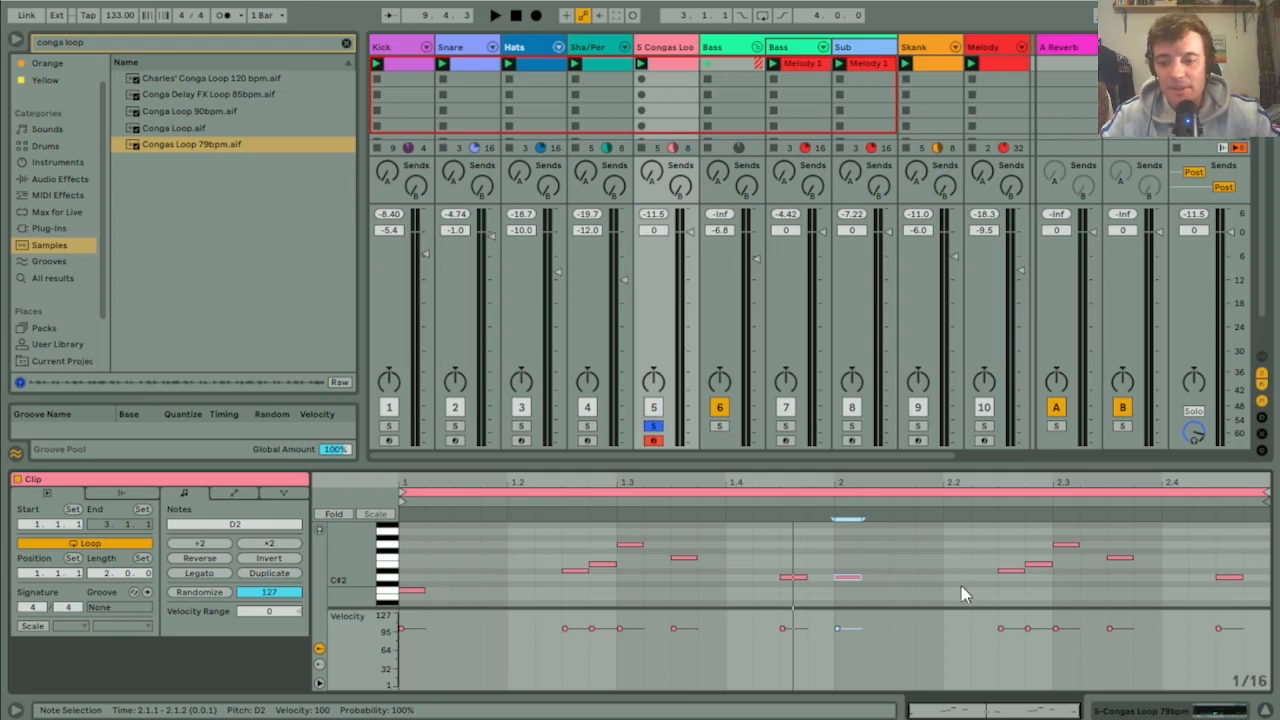
drag(958, 578, 1270, 570)
key(Delete)
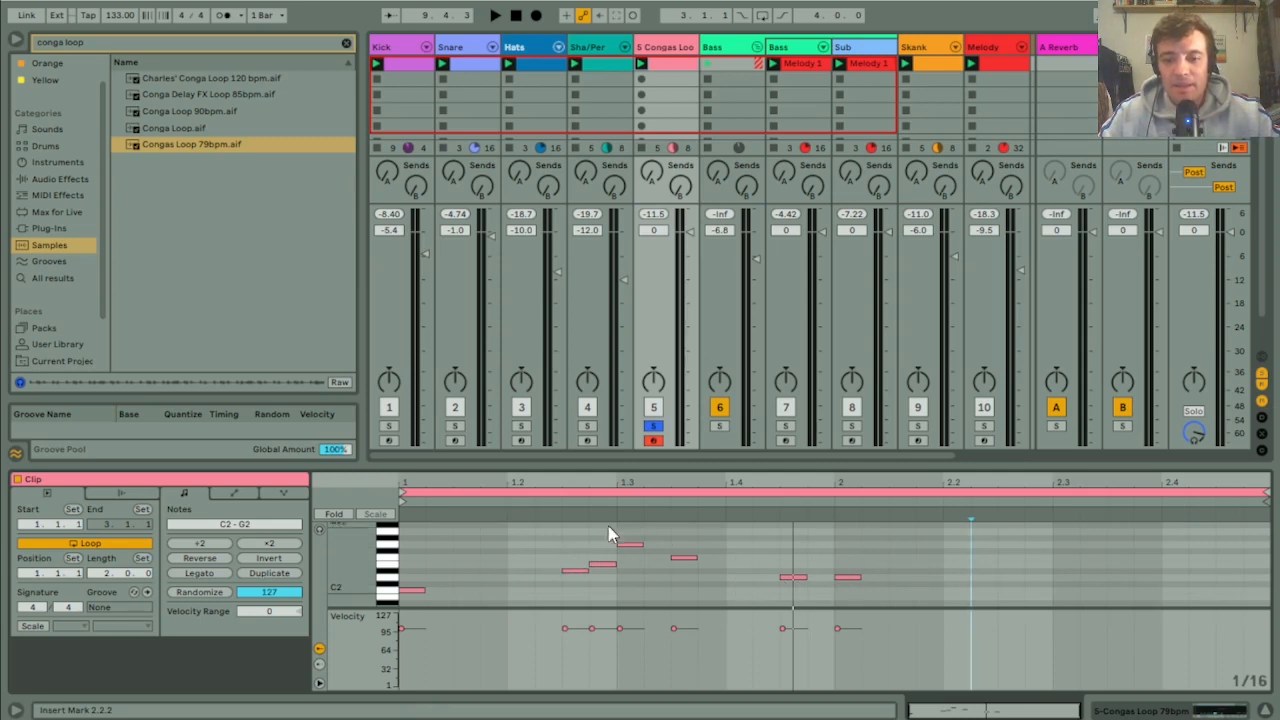
Step: Duplicate the four notes from 1.2.3 to 1.3.3 and shift the copies to start at 2.2.3
drag(566, 538, 703, 604)
key(ctrl+d)
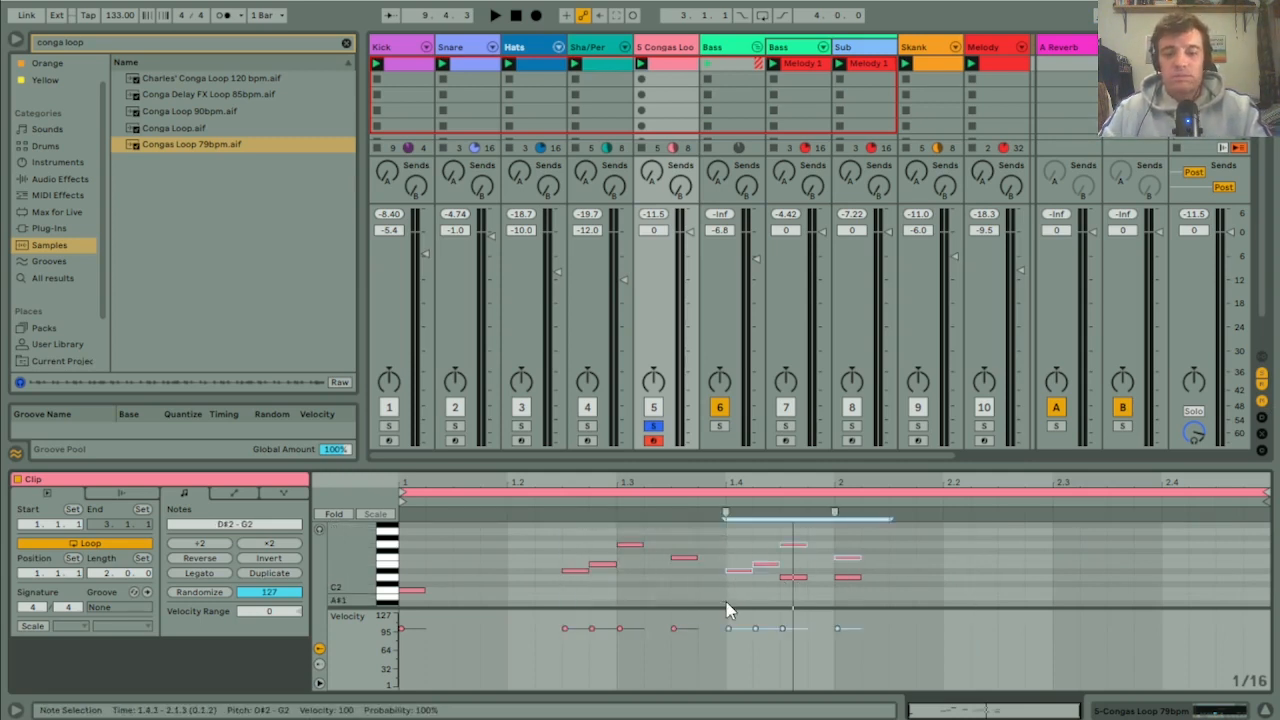
key(Right)
key(Right)
key(Right)
key(Right)
key(Right)
key(Right)
key(Right)
key(Right)
key(Right)
key(Right)
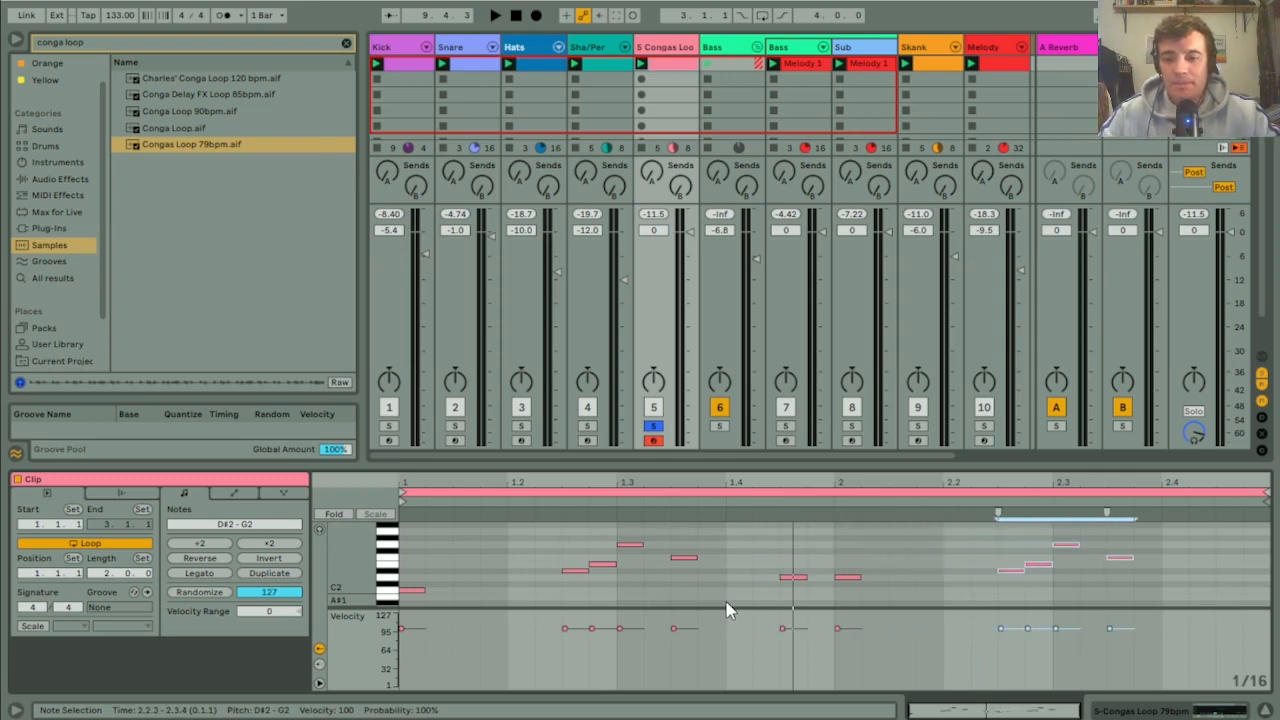
Step: Play the clip and transpose the notes at 2.3.1 and 2.3.3 down two semitones, to F2 and D#2
key(space)
click(1072, 540)
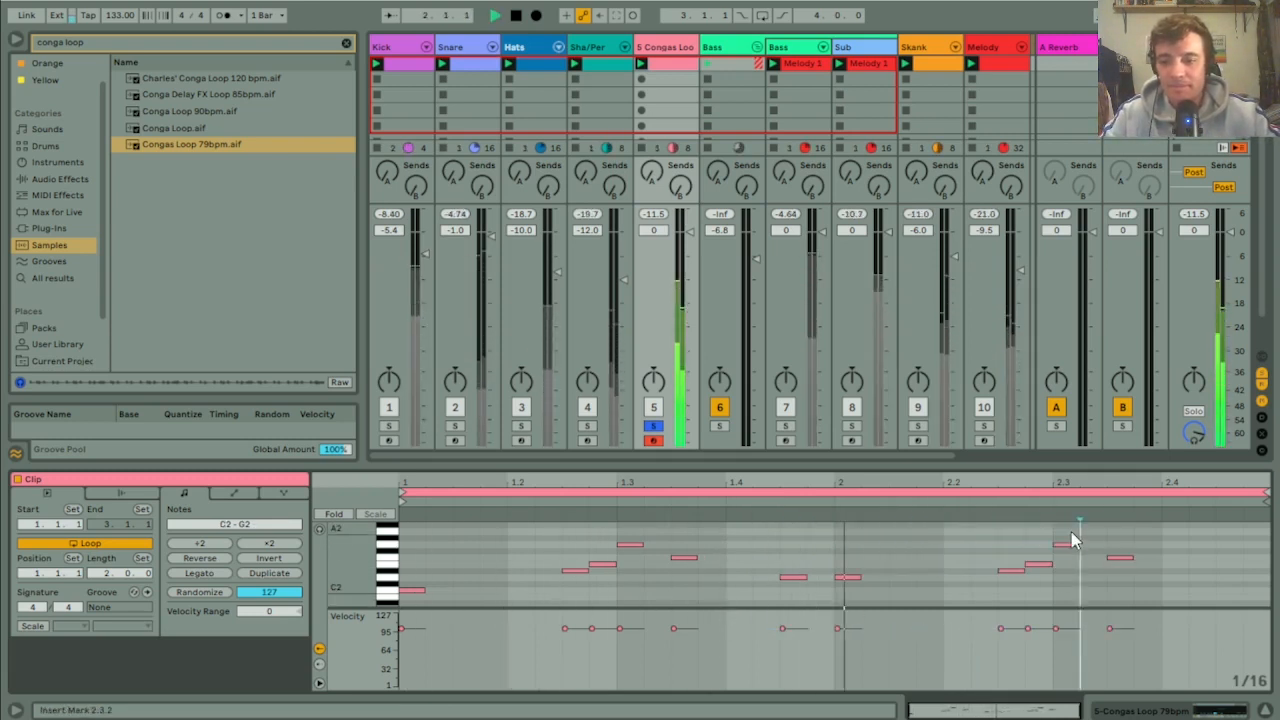
drag(1072, 540, 1130, 602)
key(Down)
key(Down)
key(Down)
key(Down)
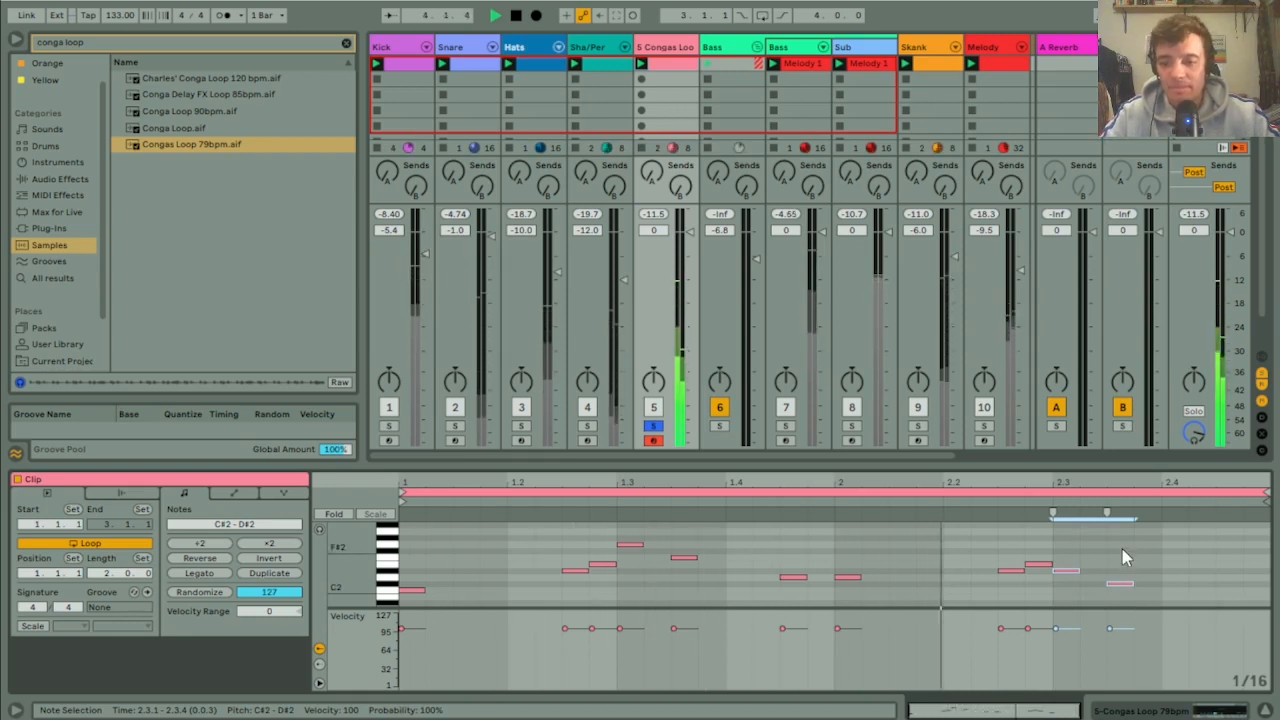
key(Up)
key(Up)
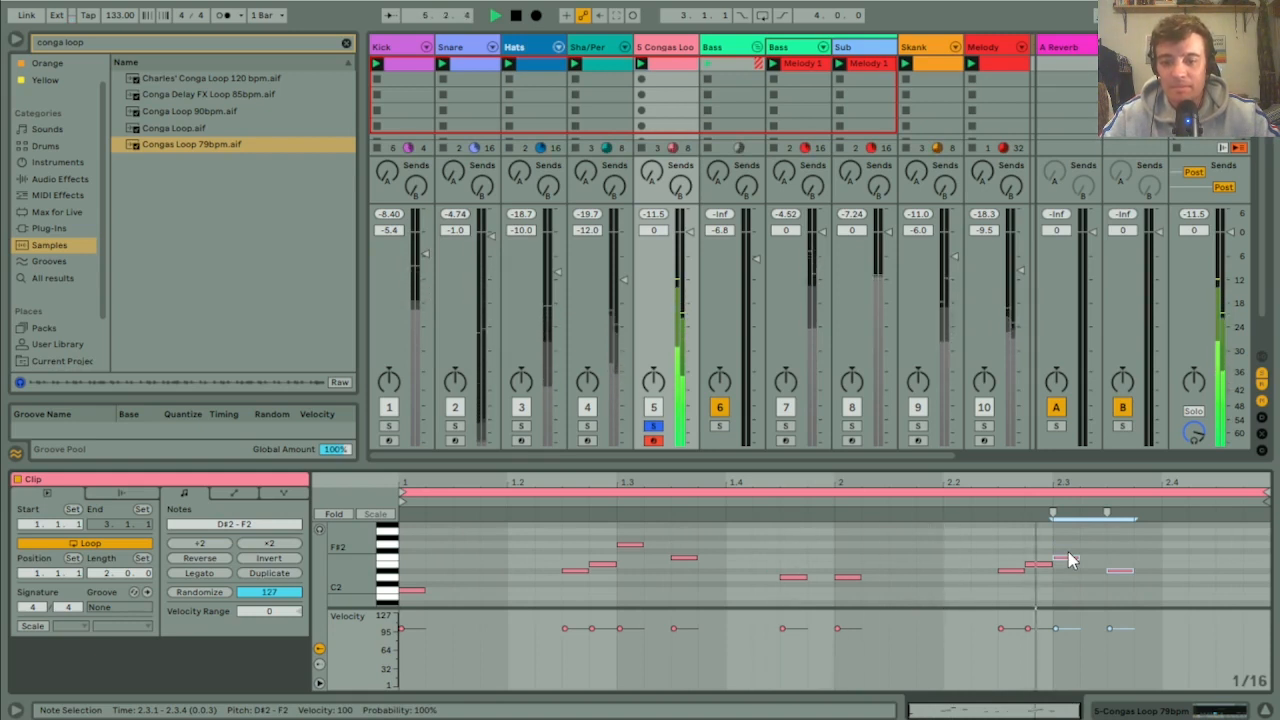
Step: Raise the note at 2.3.3 to F2 and place a duplicate of it at 2.4.3
click(1118, 570)
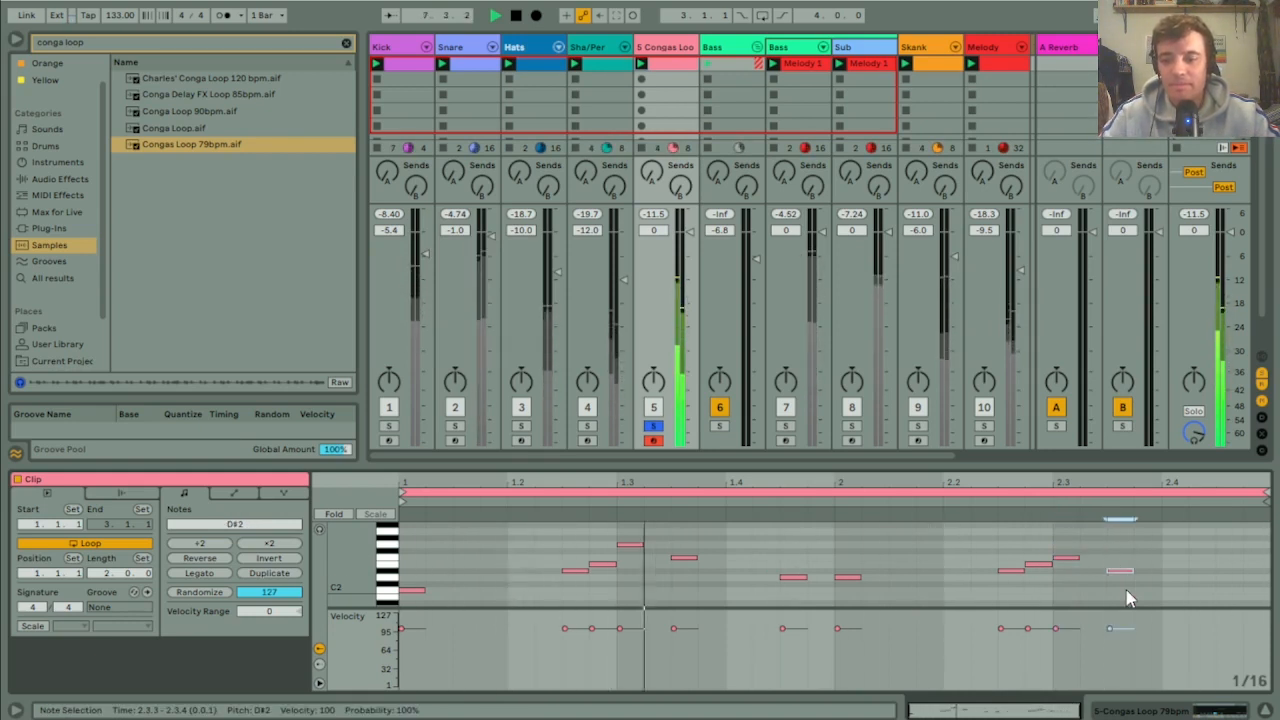
key(Up)
key(Up)
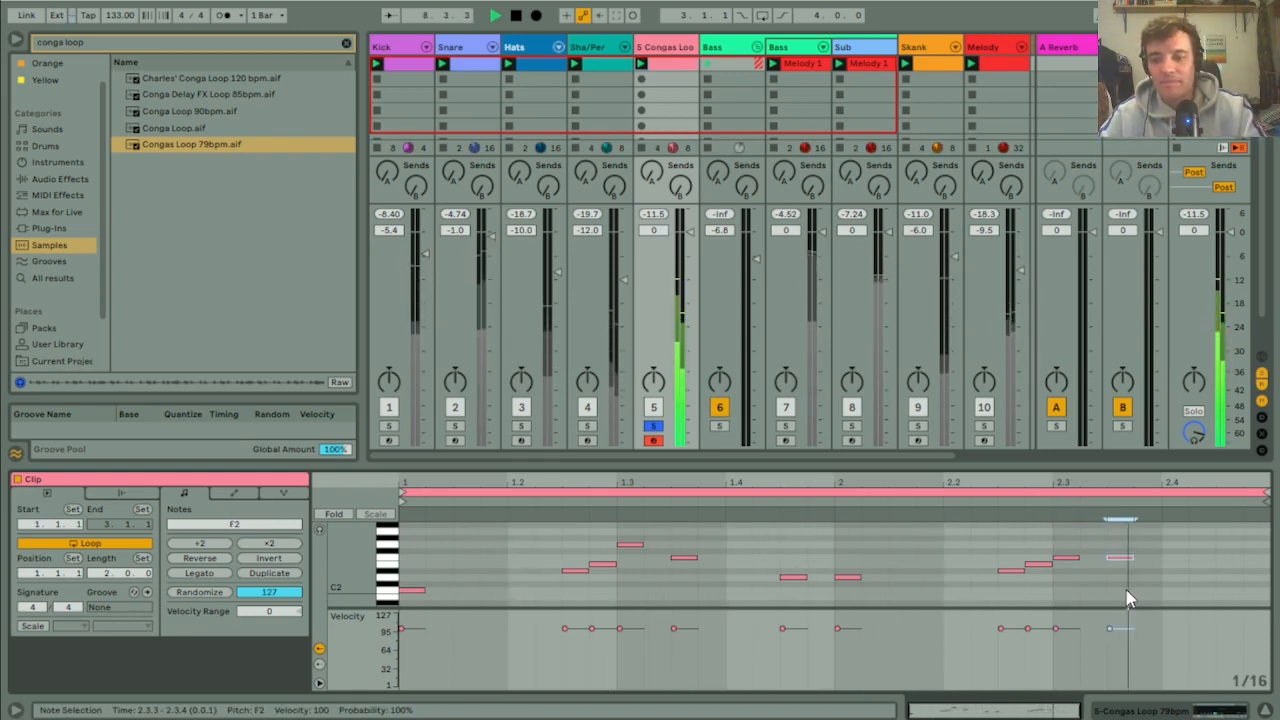
key(ctrl+d)
key(Right)
key(Right)
key(Right)
key(Right)
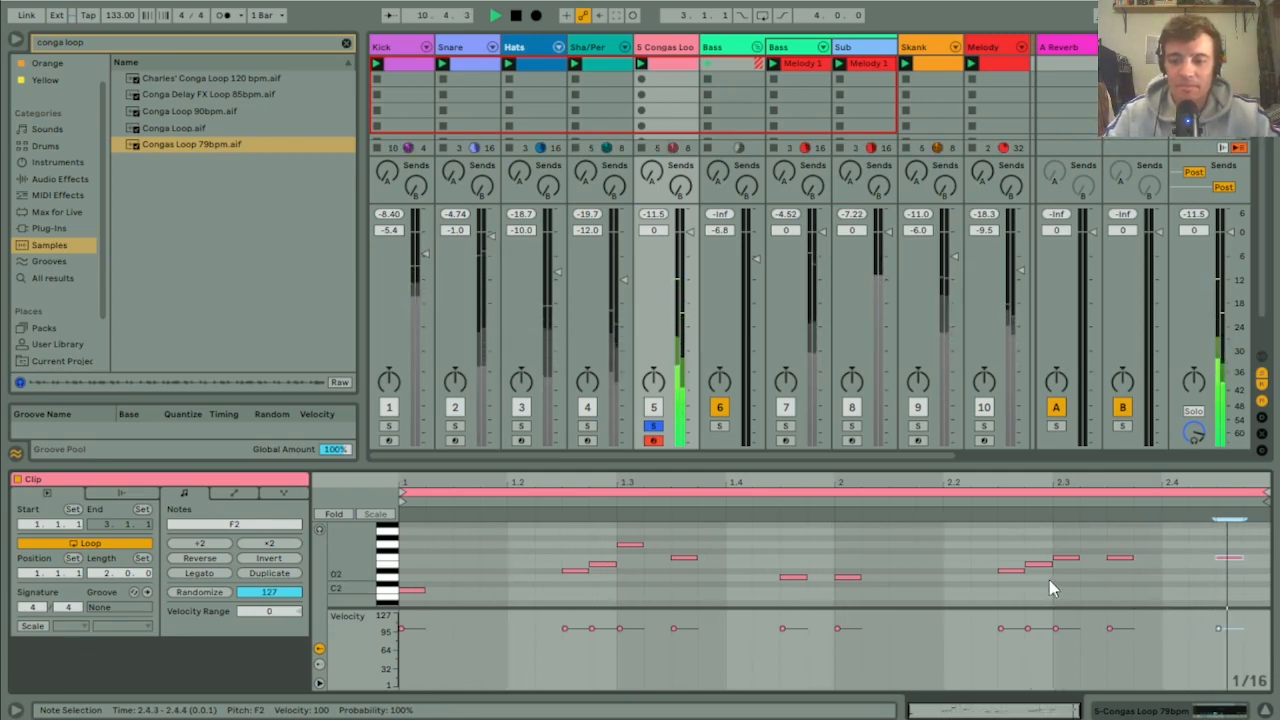
Step: Raise the note at 2.2.3 to F2 and listen to the two-bar conga loop
click(1012, 570)
key(Up)
key(Up)
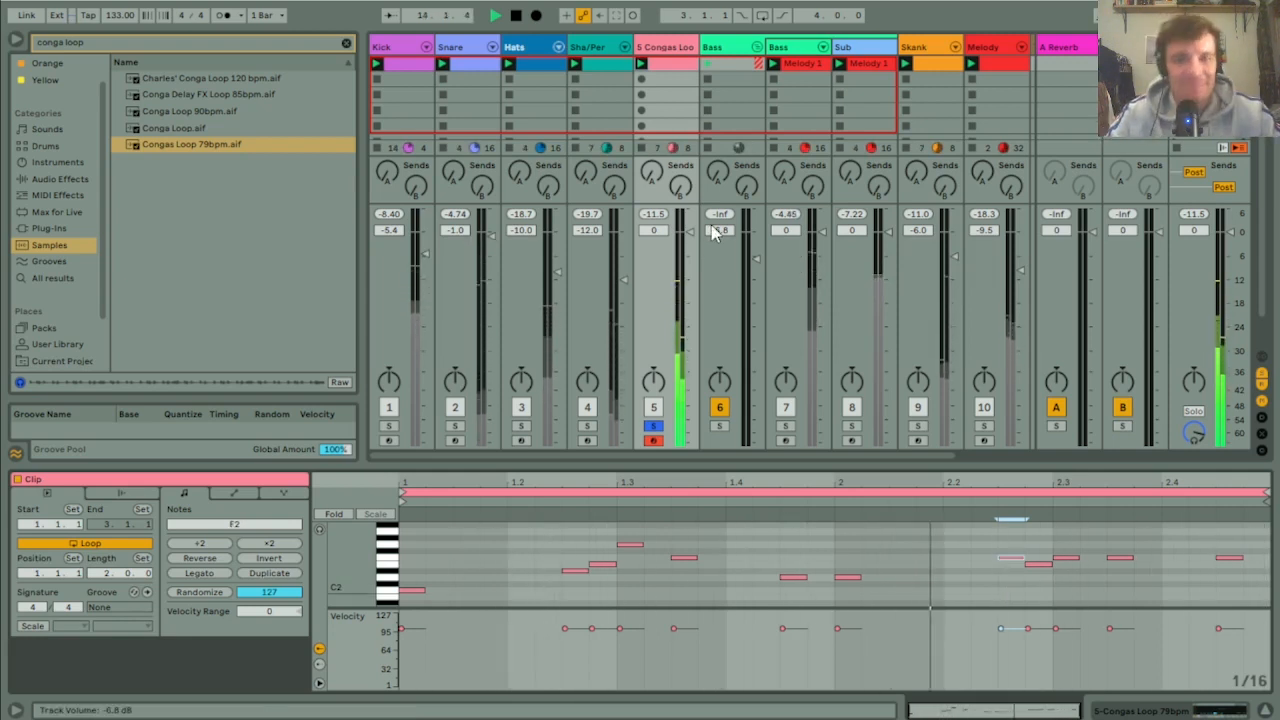
key(space)
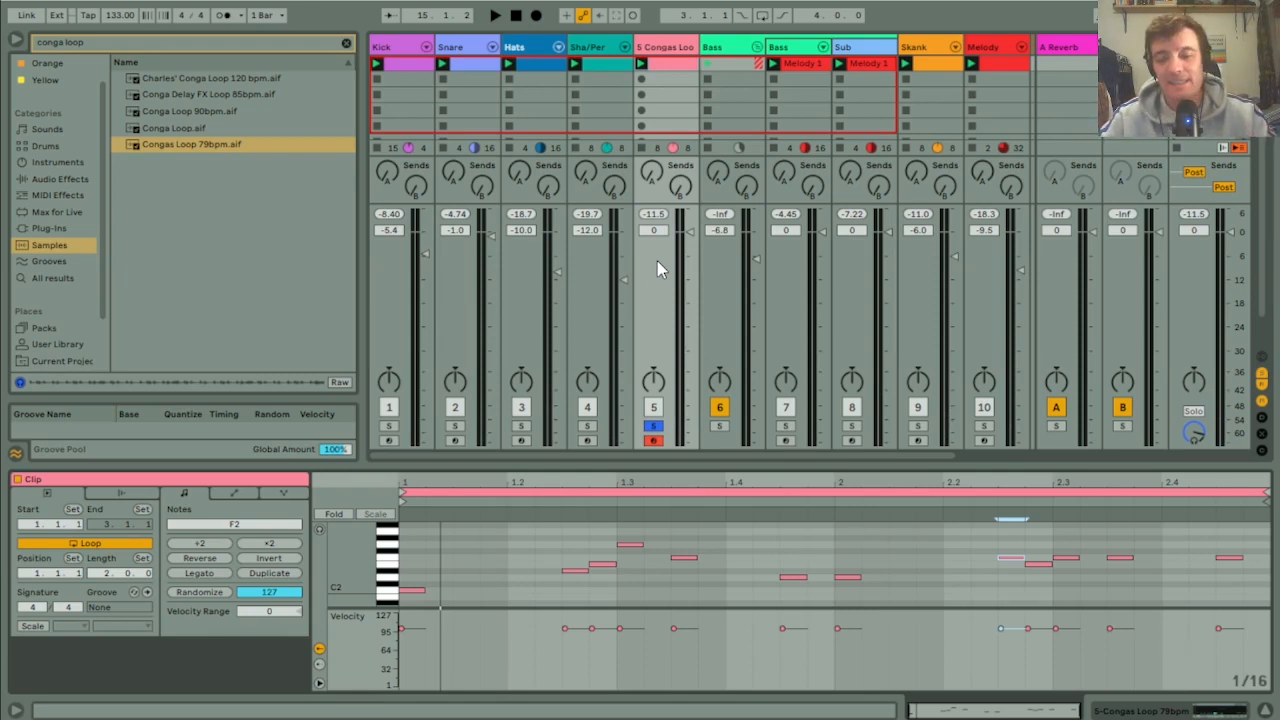
Step: Play the congas soloed with the kick, unsolo both, and lower the congas track volume to -2.0 dB in the full mix
key(space)
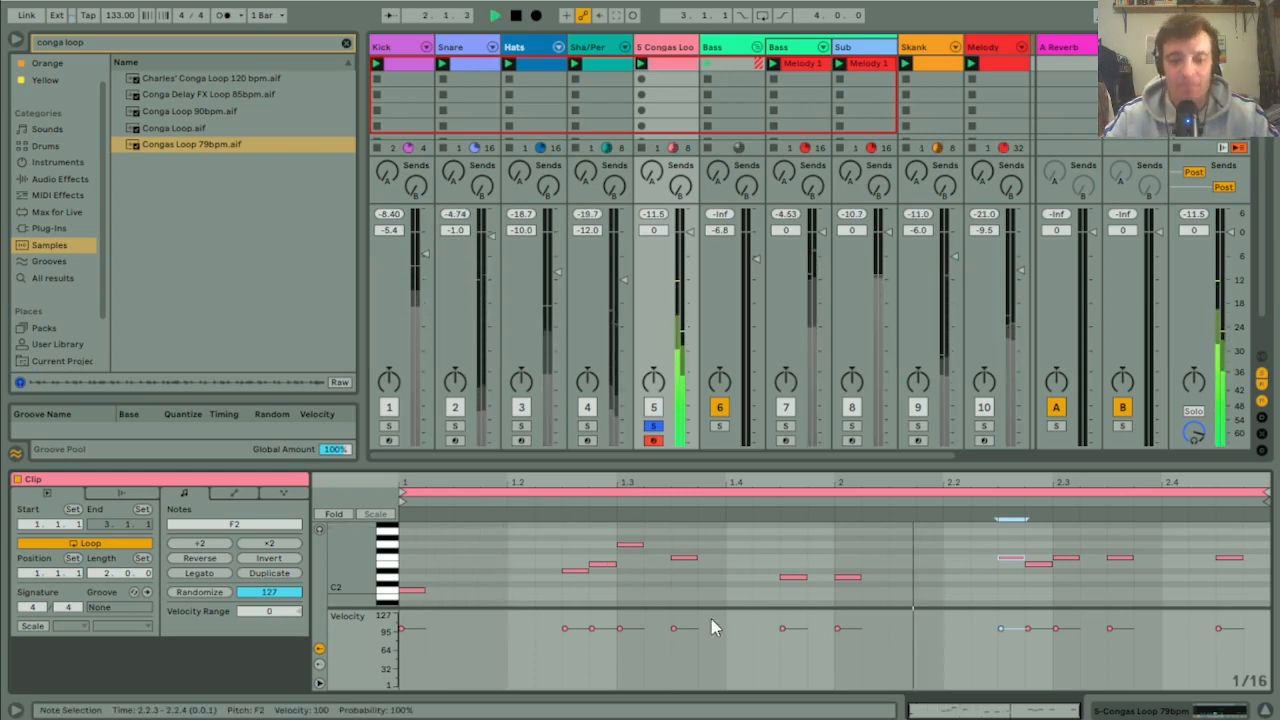
click(389, 427)
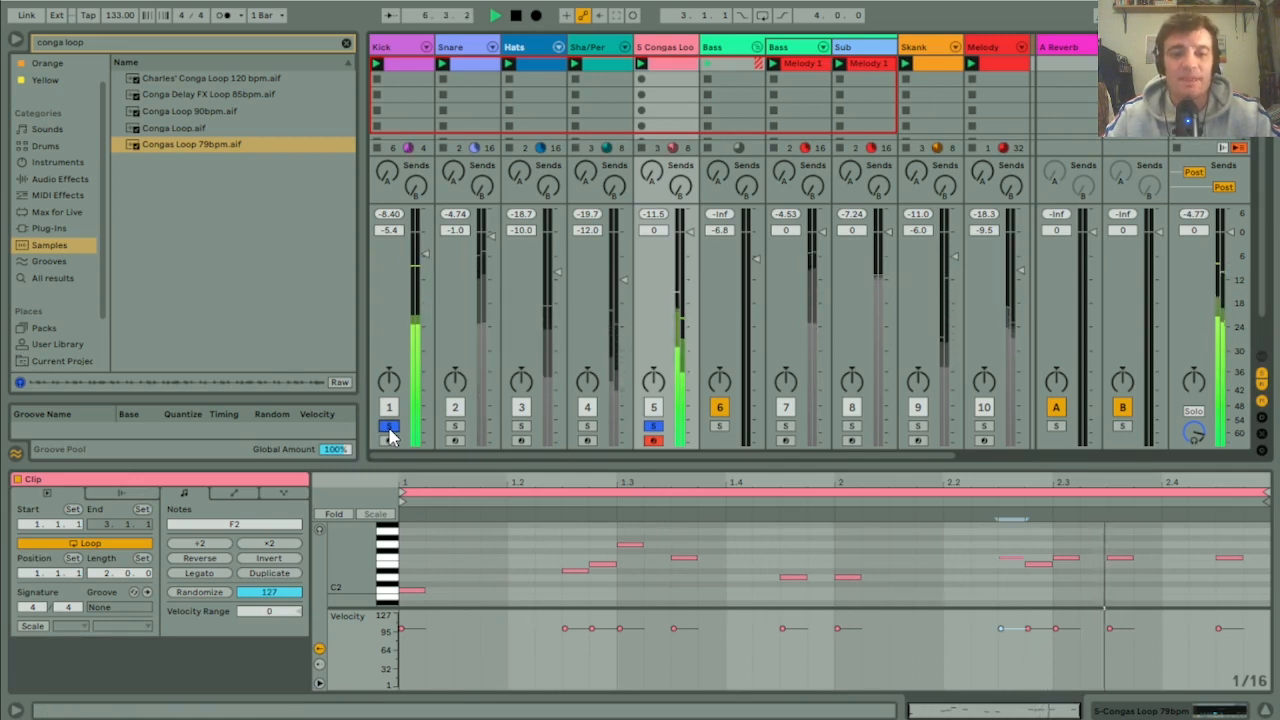
click(389, 426)
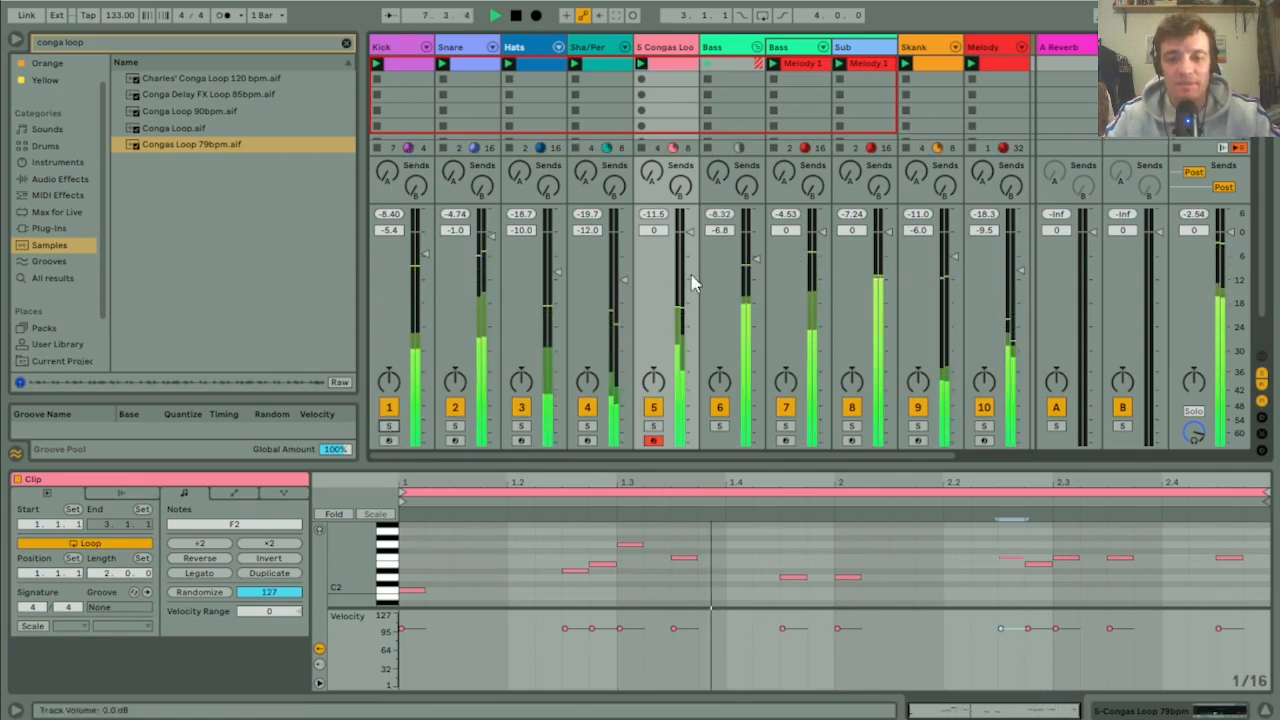
drag(689, 231, 689, 242)
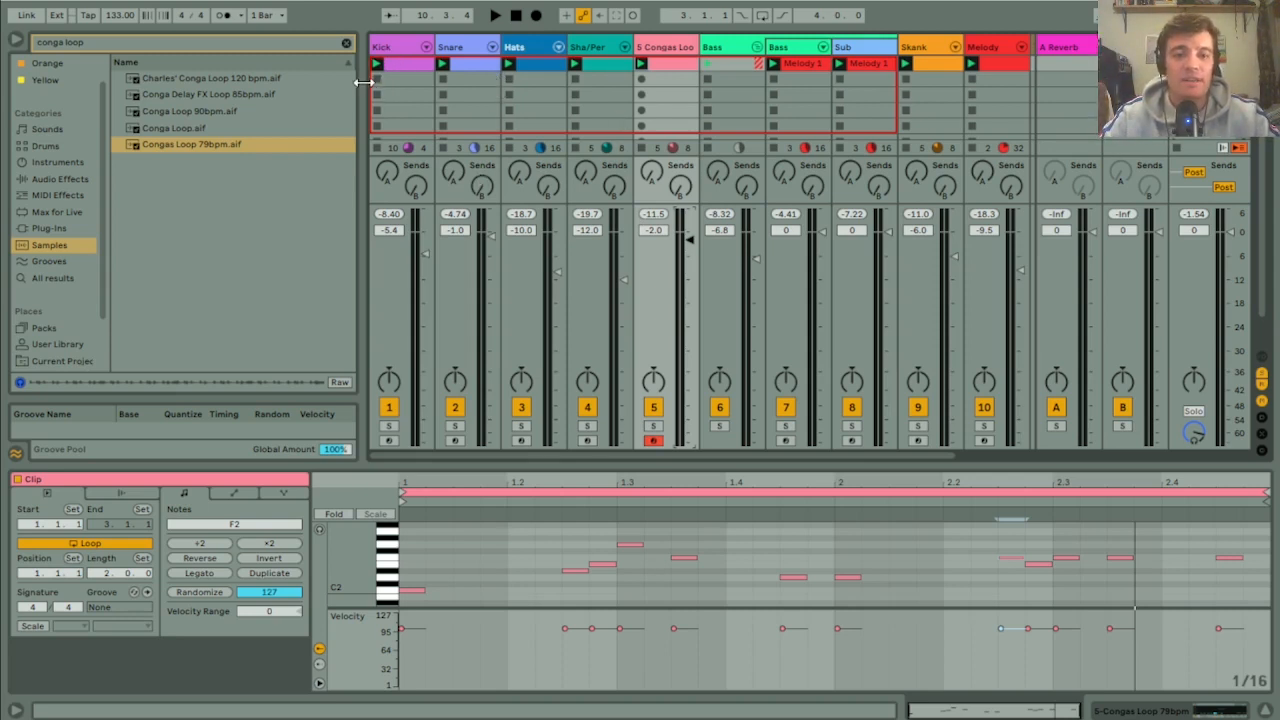
Step: Narrow the browser to widen the mixer, then hide and restore the sends and the return tracks
drag(362, 84, 313, 91)
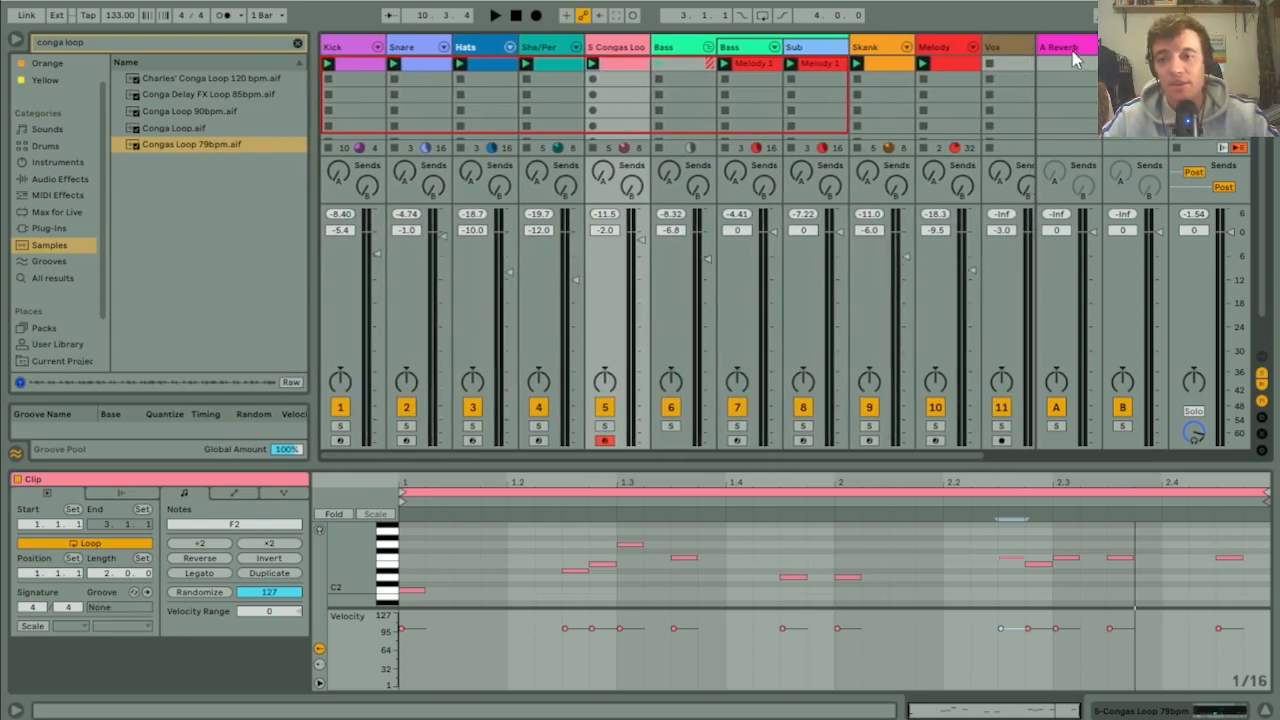
click(1262, 376)
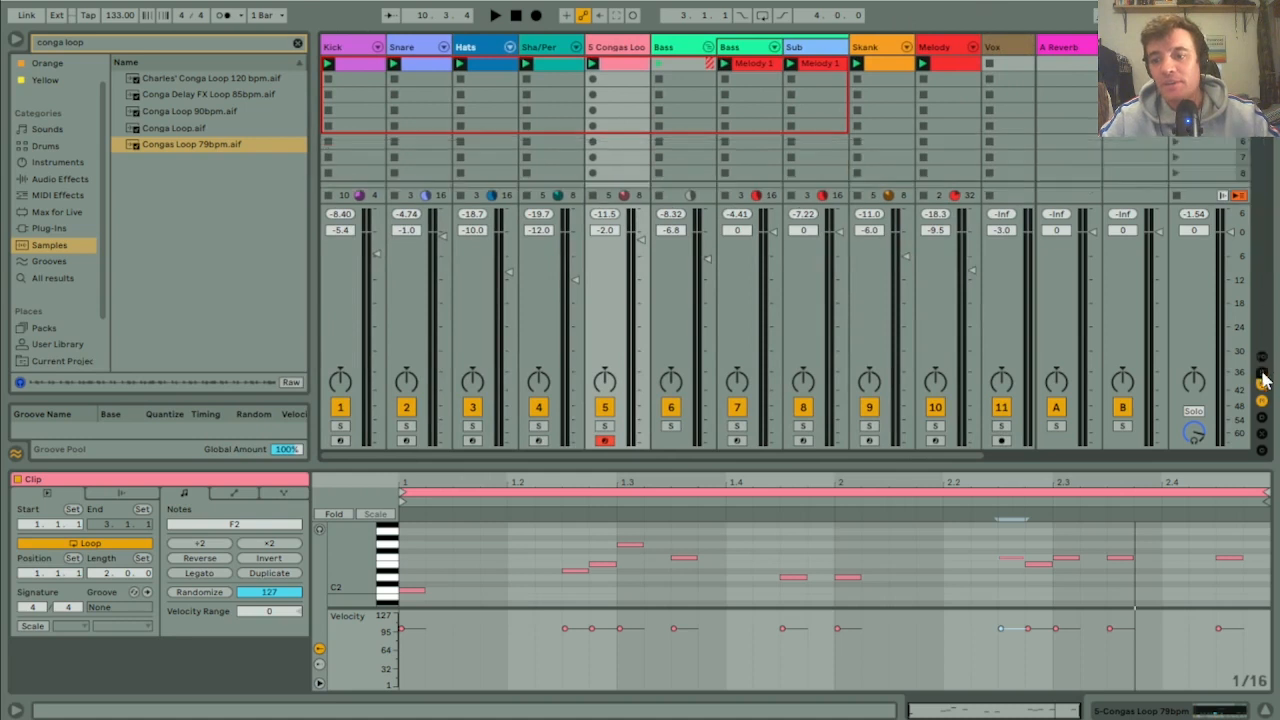
click(1262, 393)
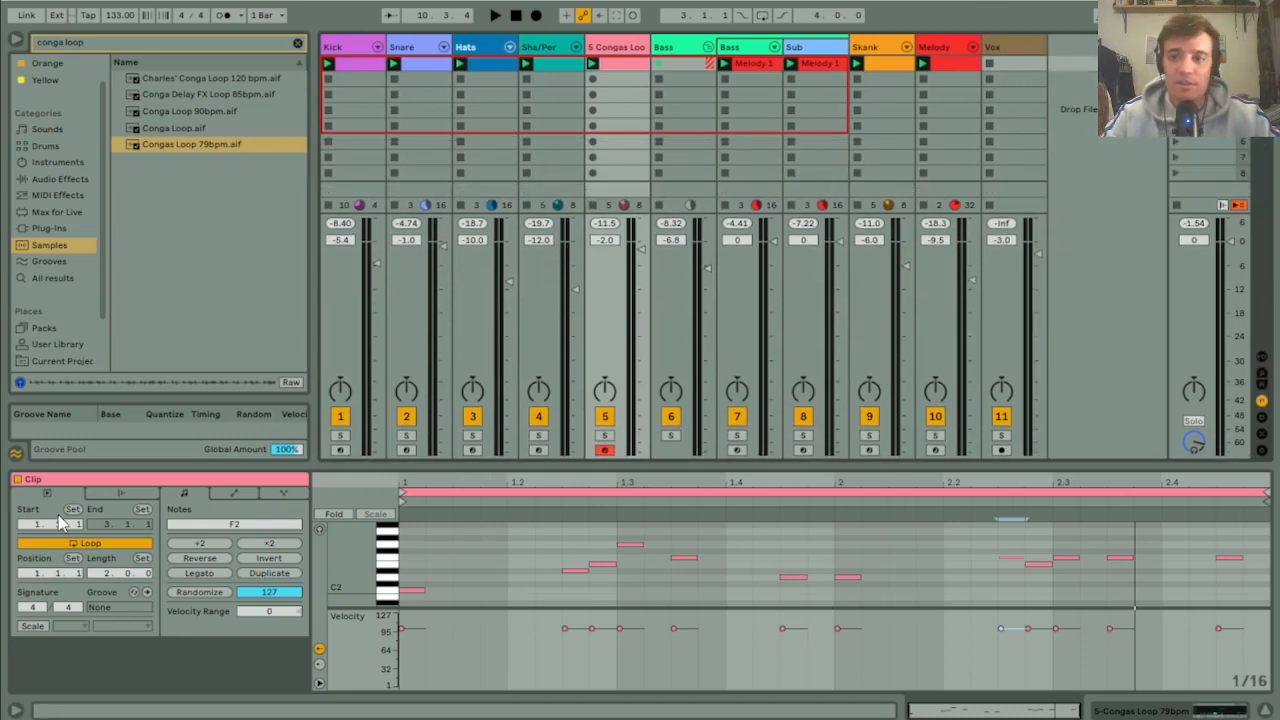
click(1262, 377)
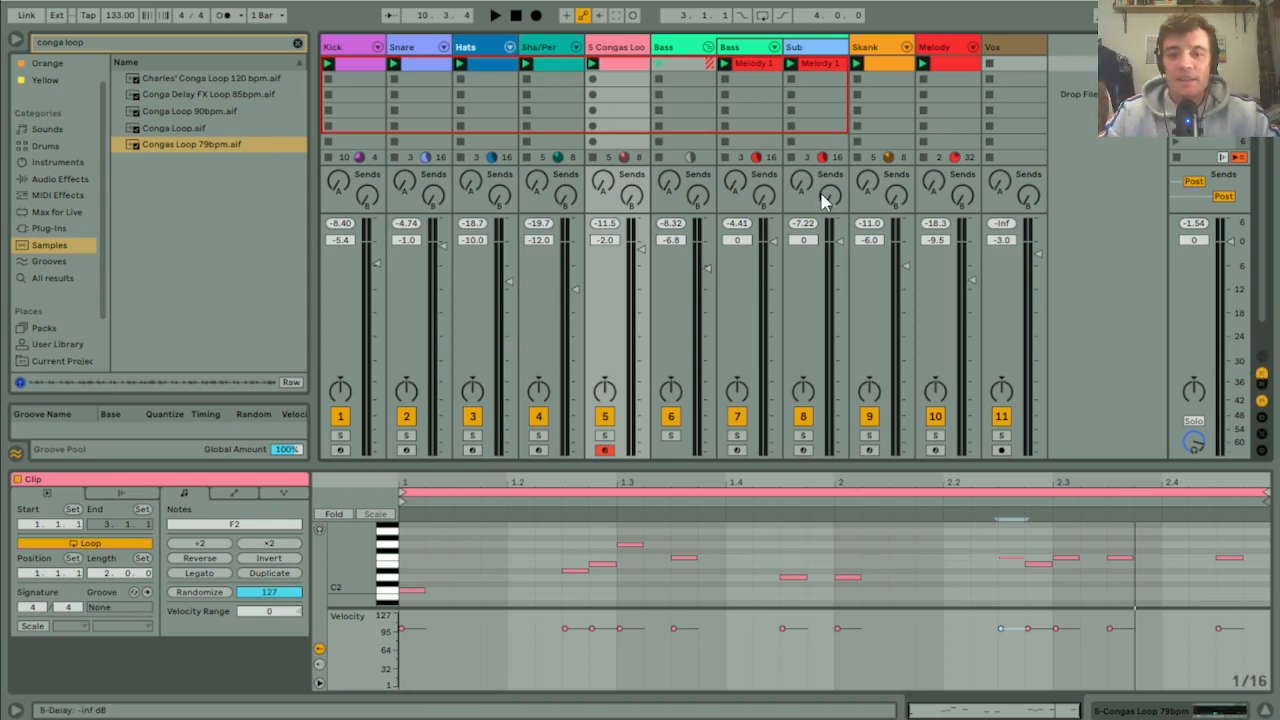
click(1263, 386)
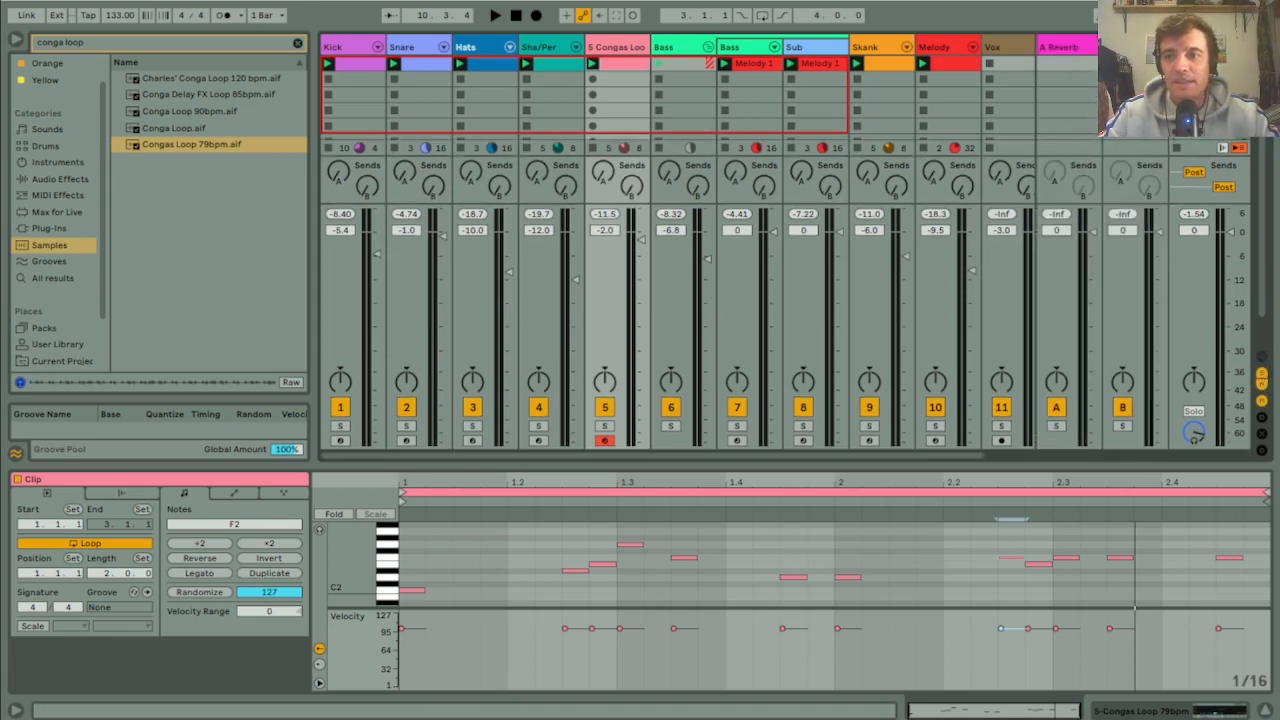
Step: Open the device chain of the A Reverb return track to inspect its Reverb settings
click(1062, 48)
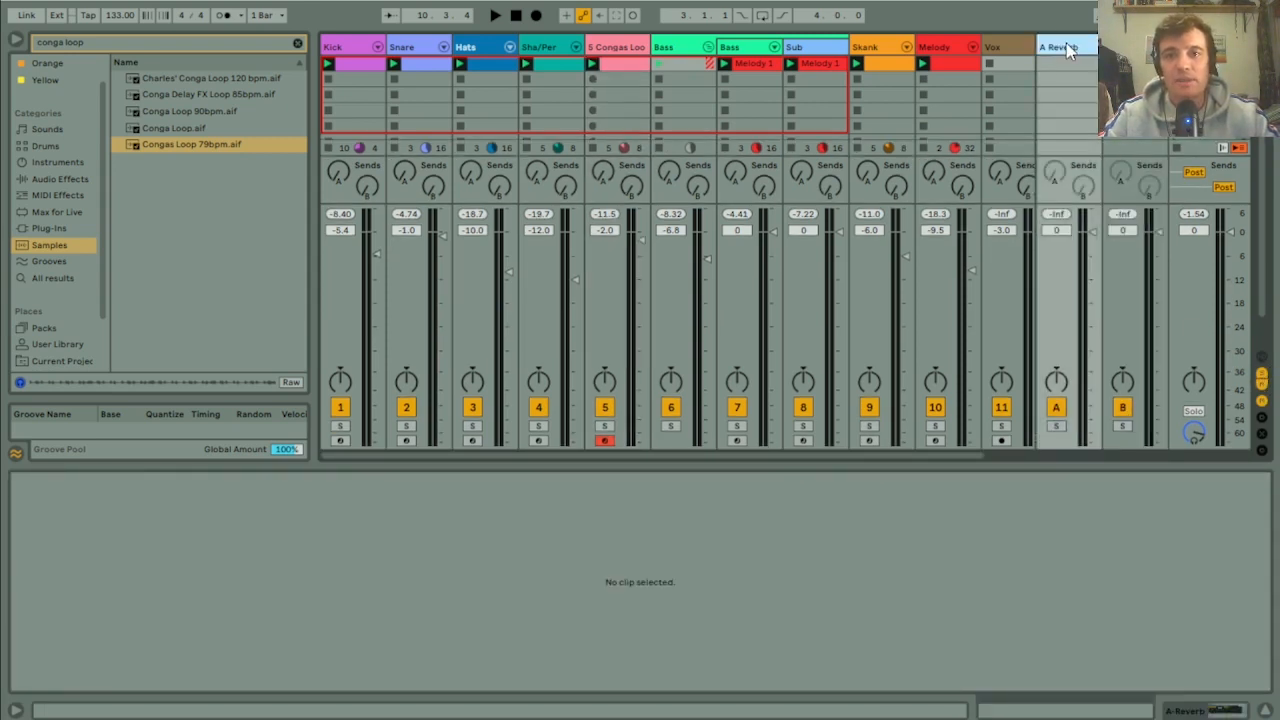
click(1066, 48)
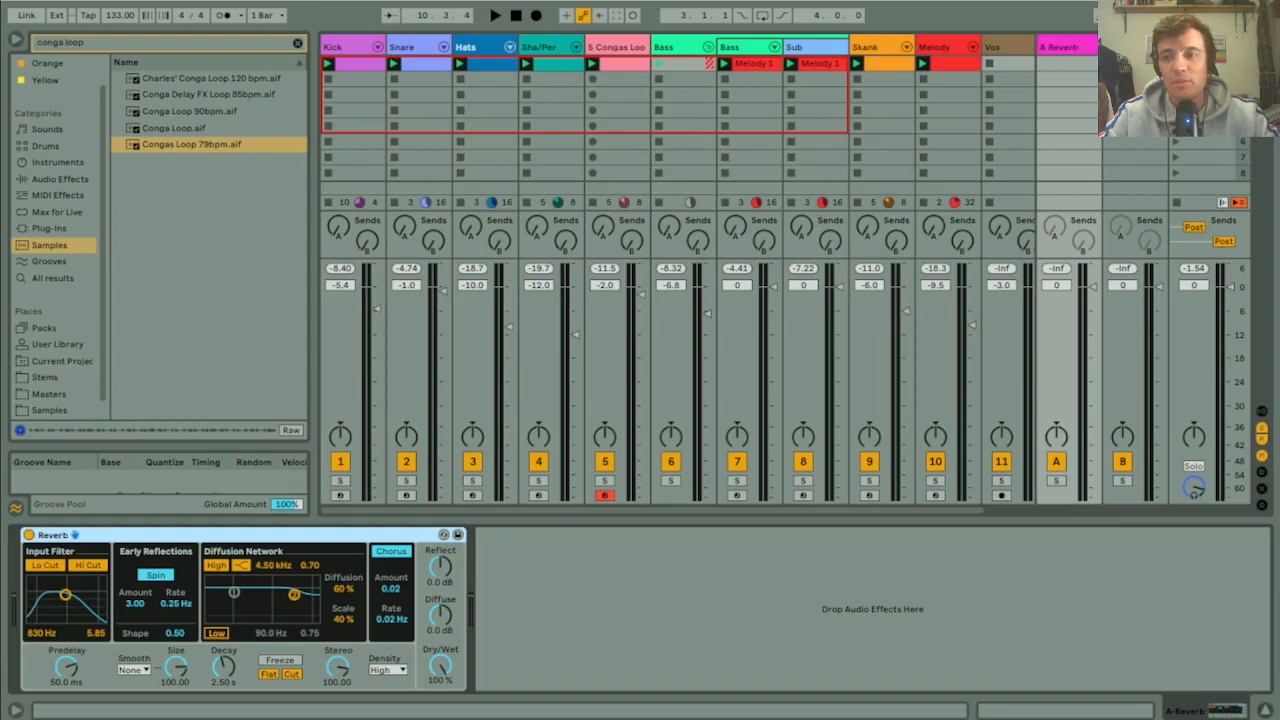
click(1128, 48)
click(1086, 50)
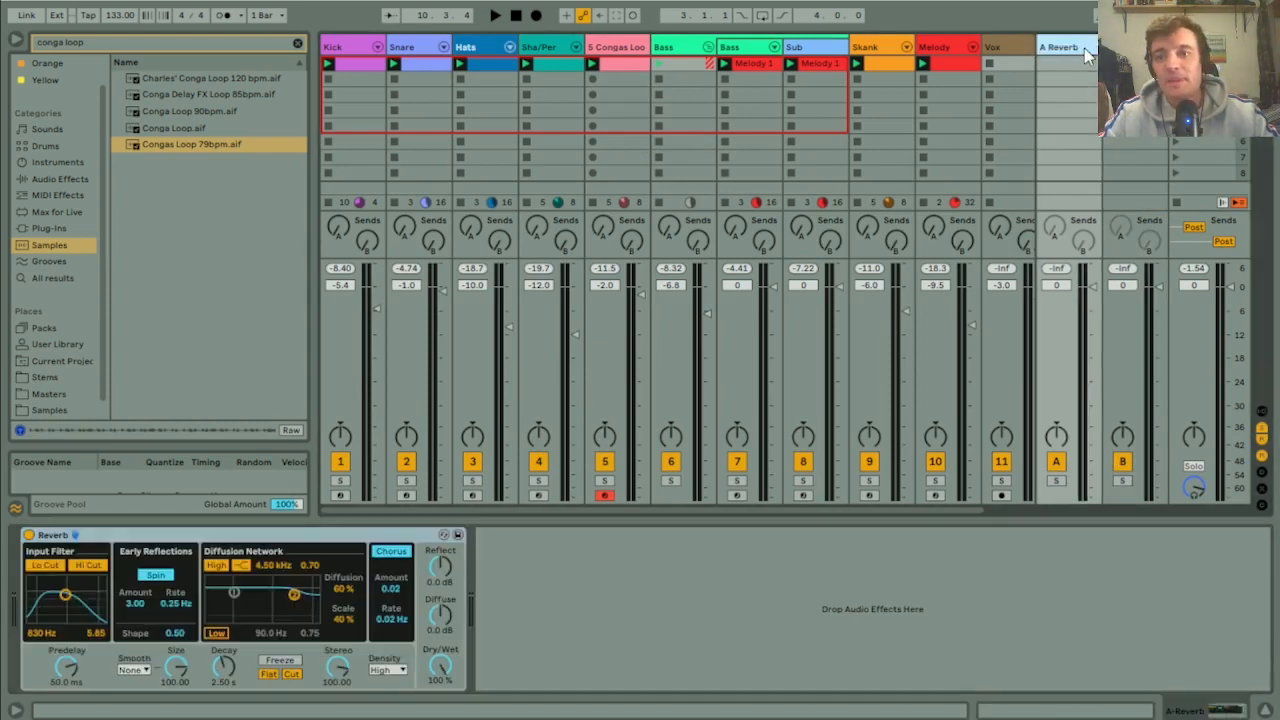
Step: Solo the snare and audition it through the return A reverb with its send raised to 0 dB
click(406, 482)
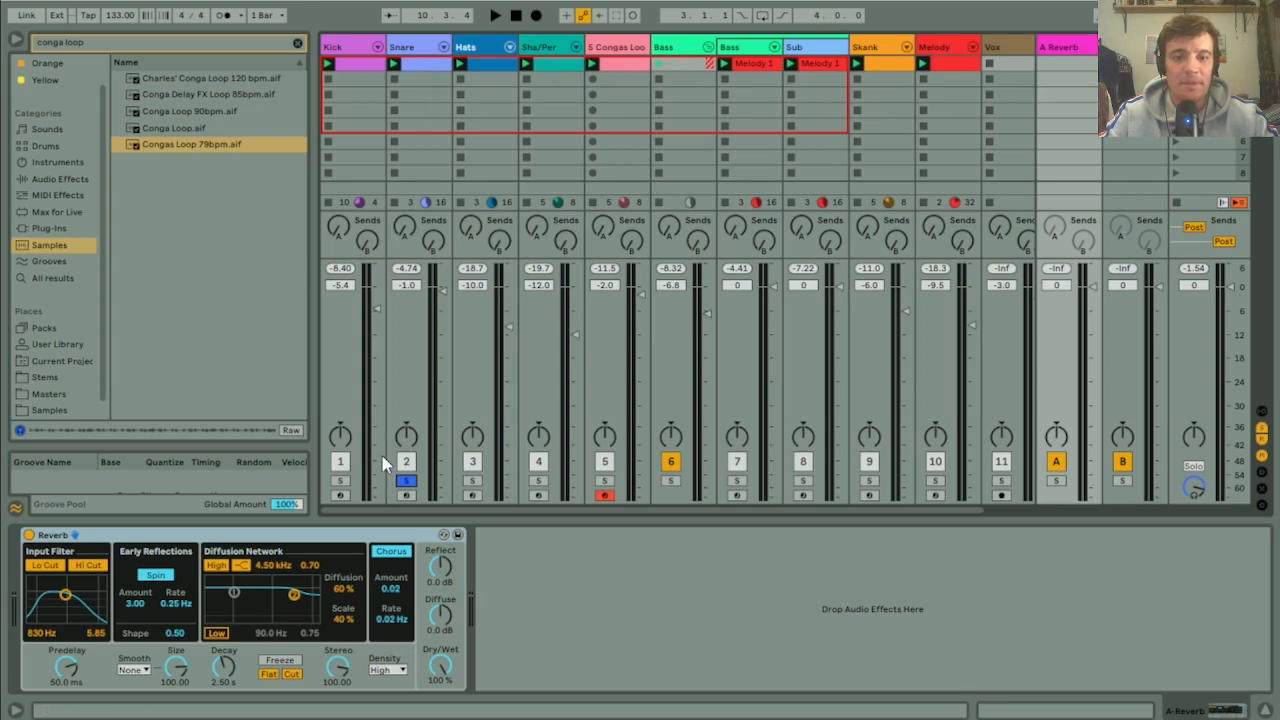
key(space)
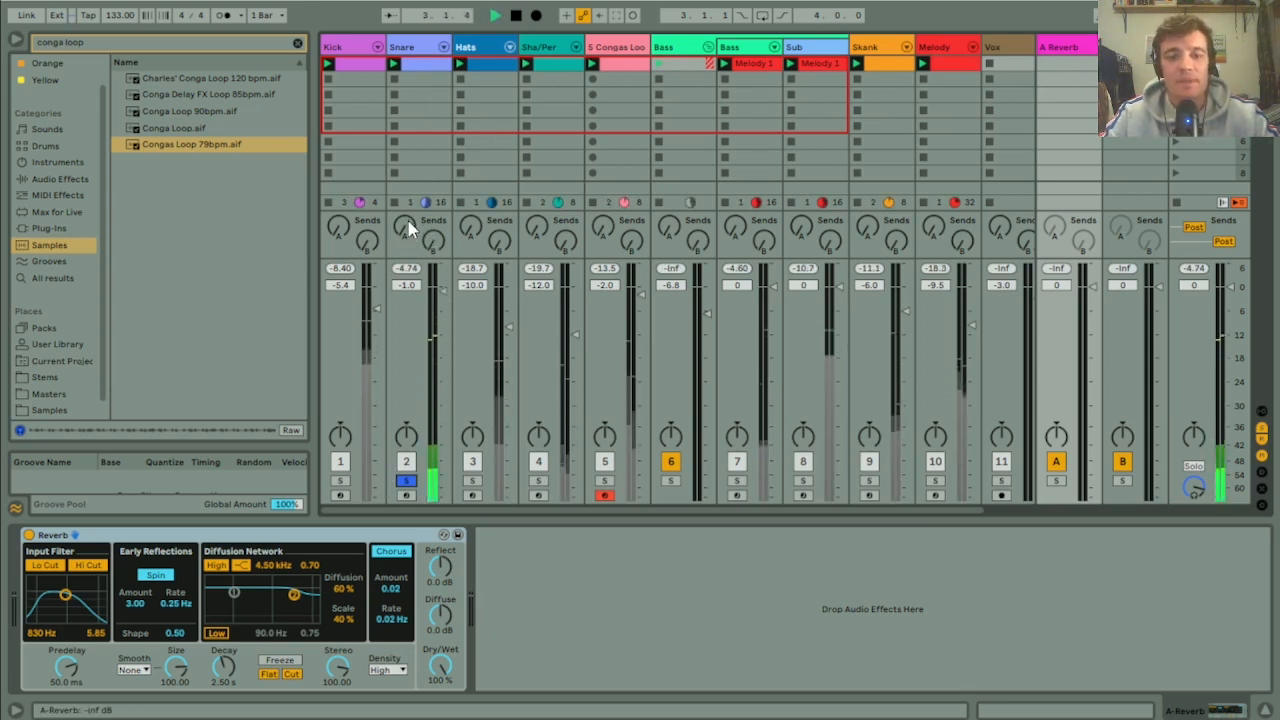
drag(407, 233, 407, 180)
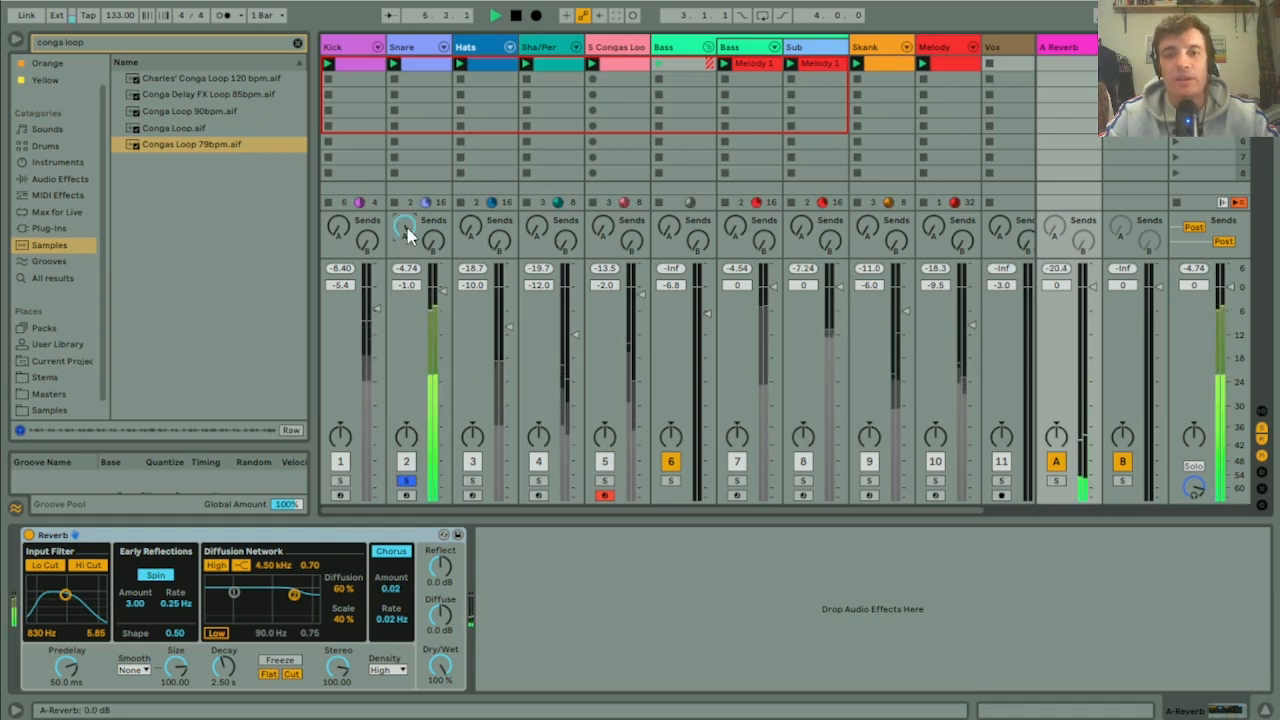
key(space)
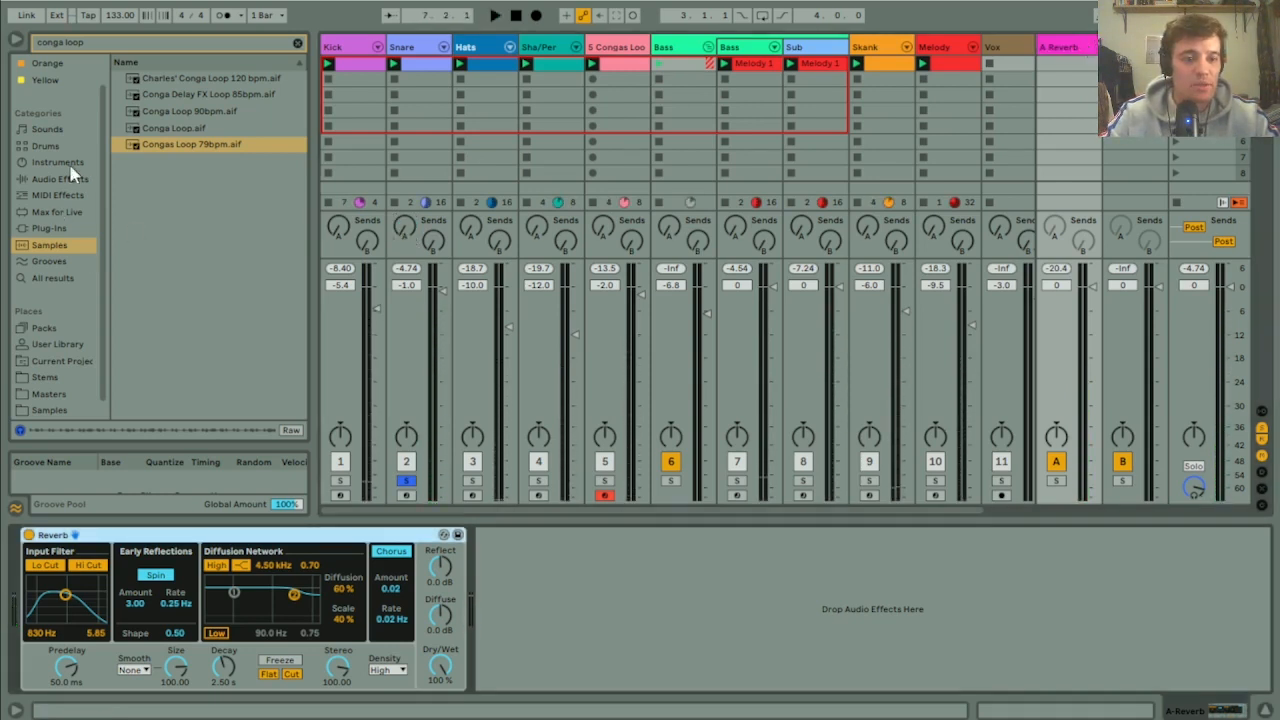
Step: Find Convolution Reverb Pro in the Reverb & Resonance audio effects and replace the Reverb on return A with it
click(297, 45)
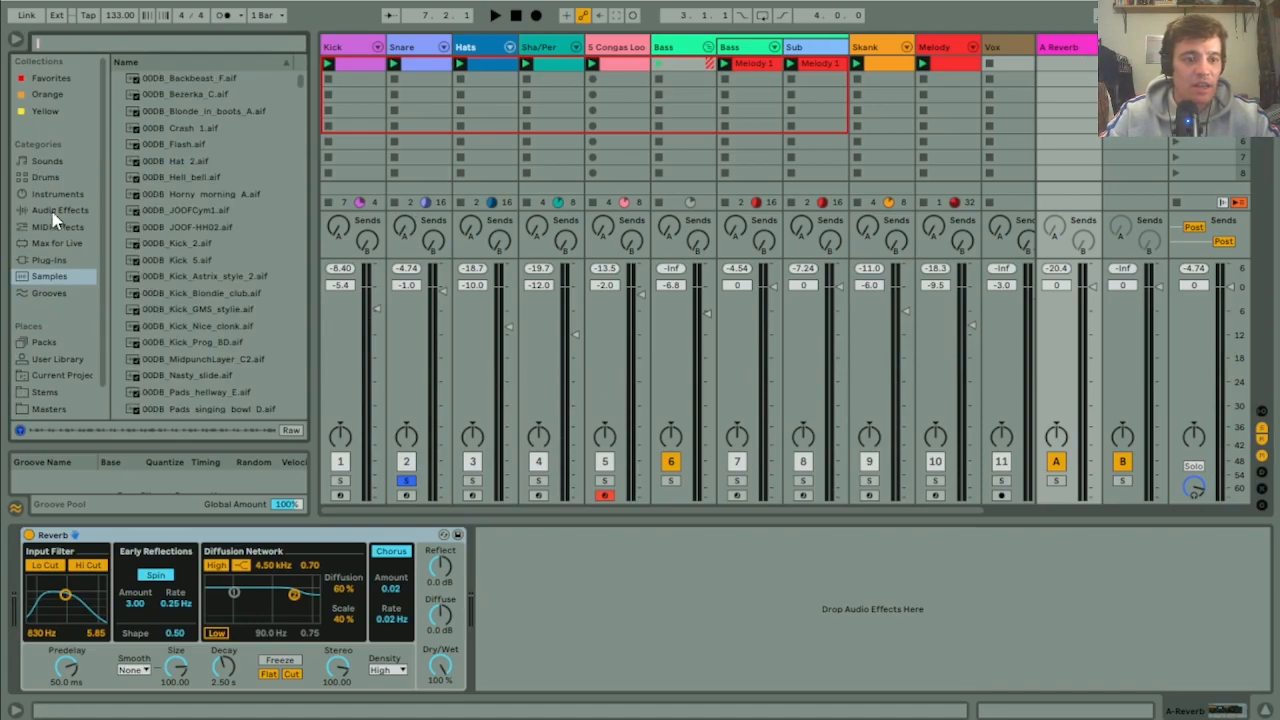
key(alt+Tab)
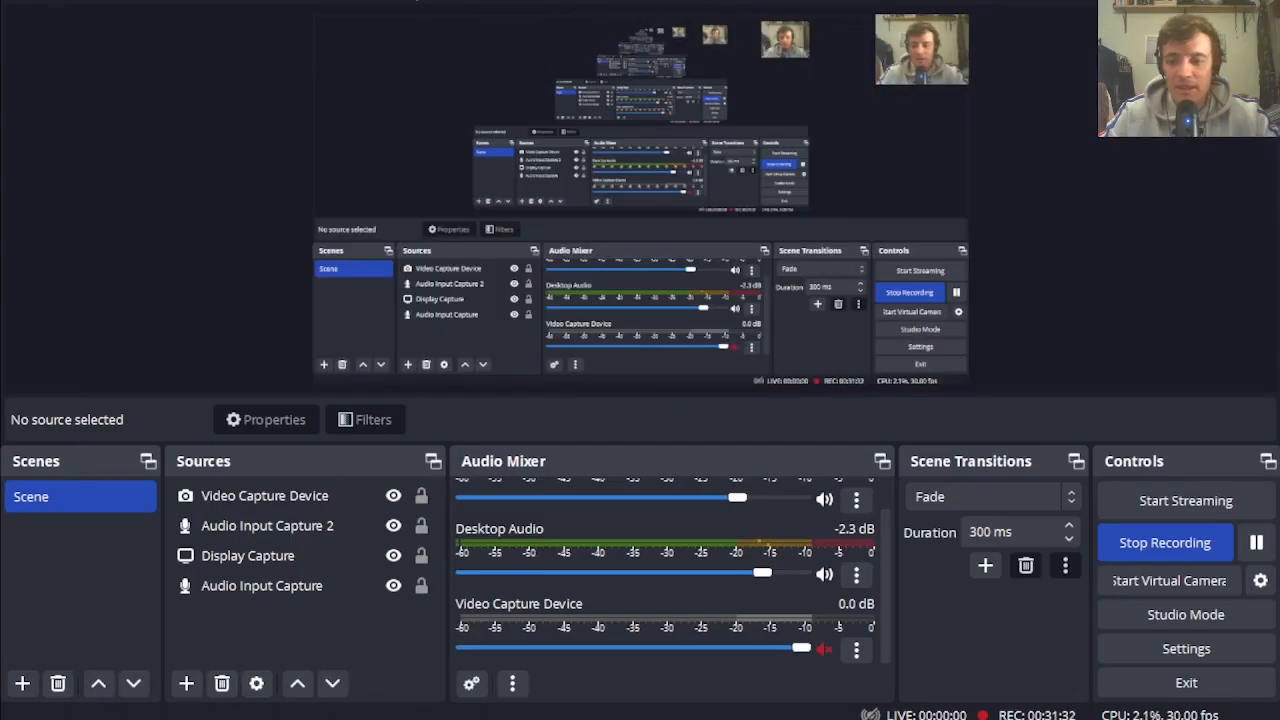
click(315, 719)
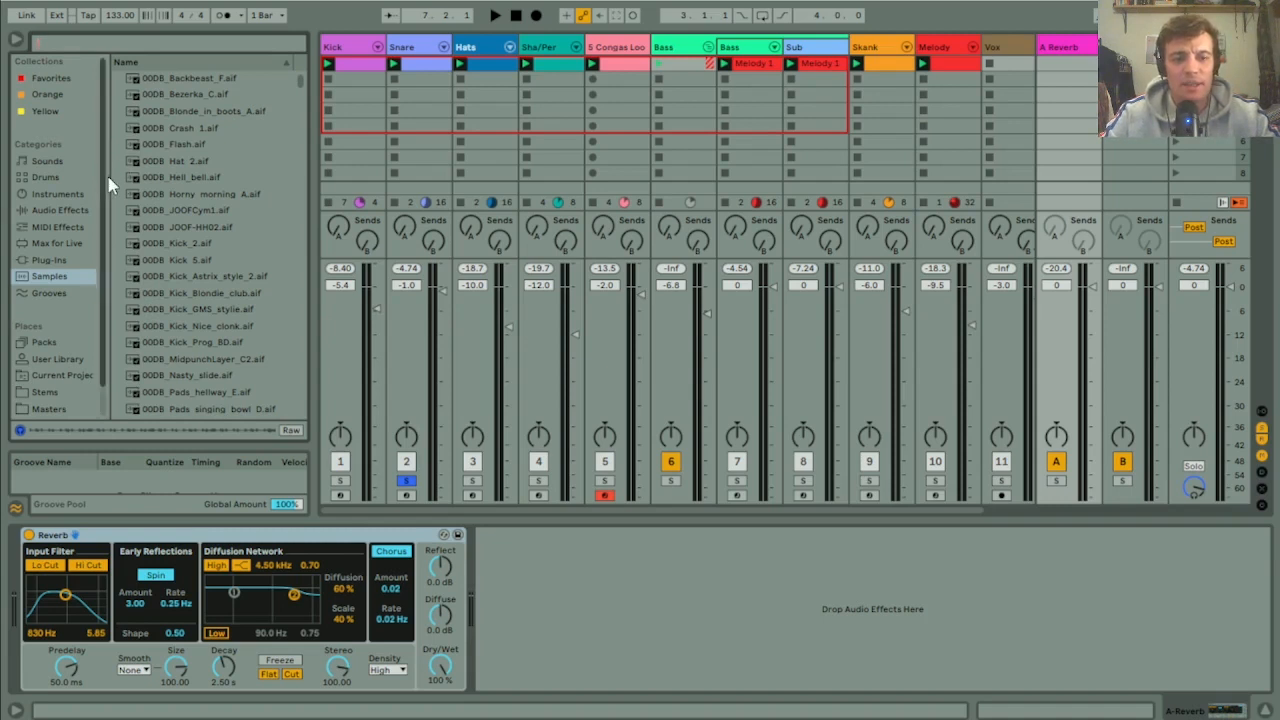
scroll(112, 300, down, 1)
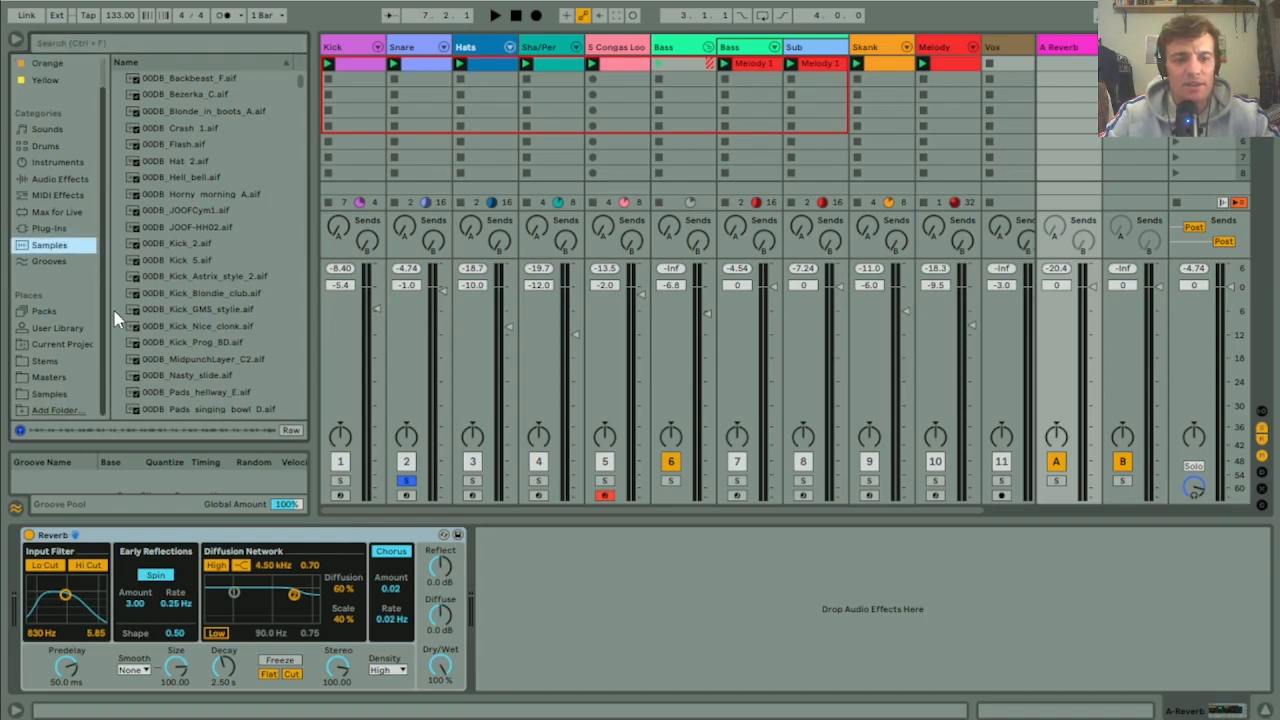
click(45, 180)
click(118, 245)
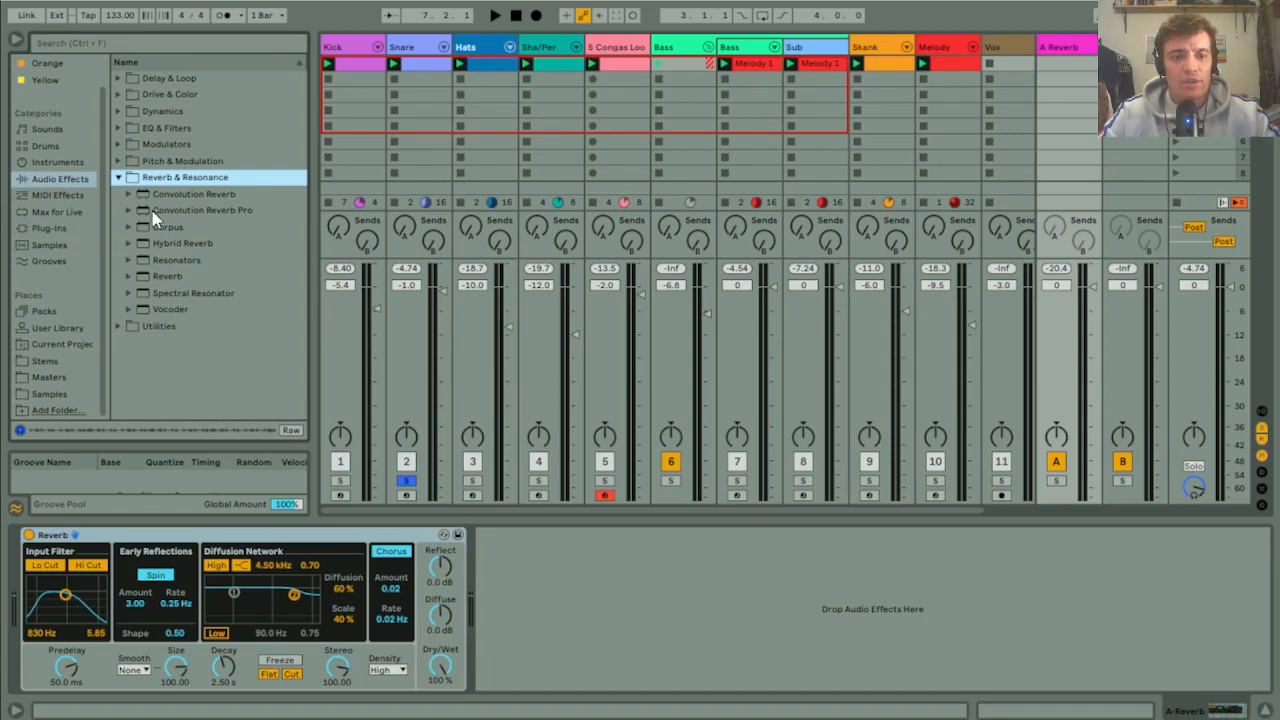
drag(155, 214, 445, 220)
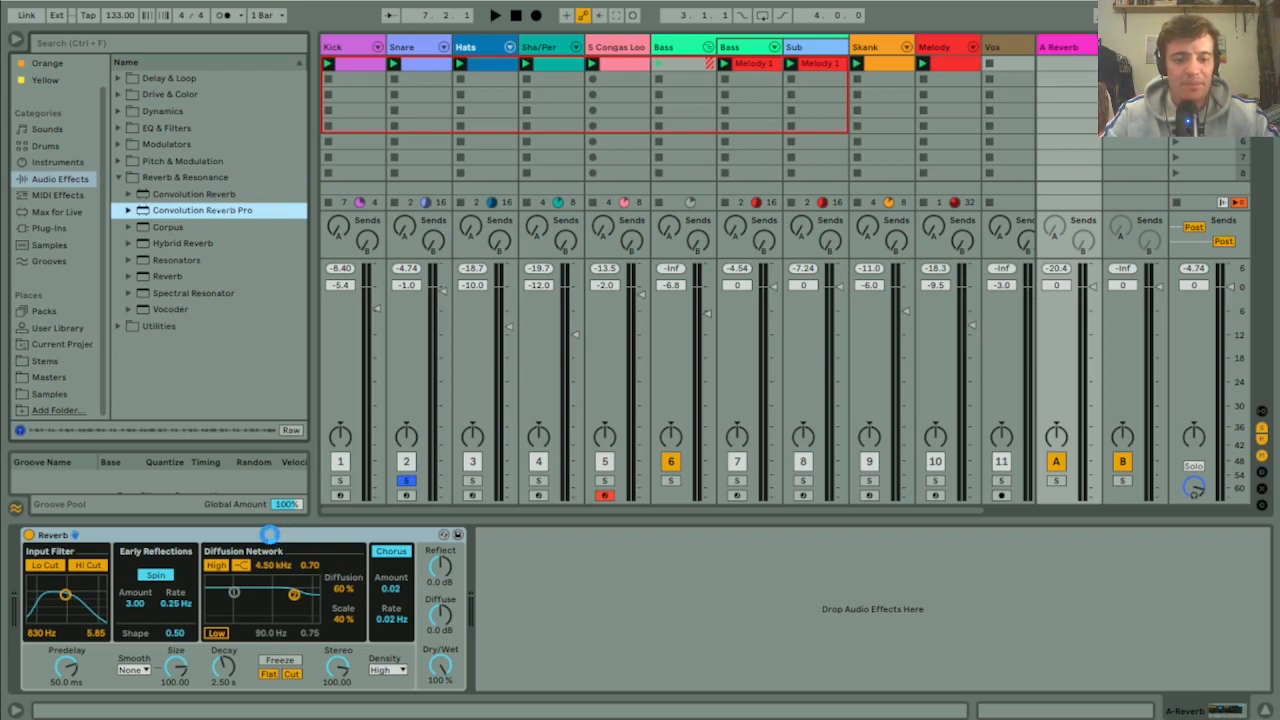
click(270, 535)
key(Delete)
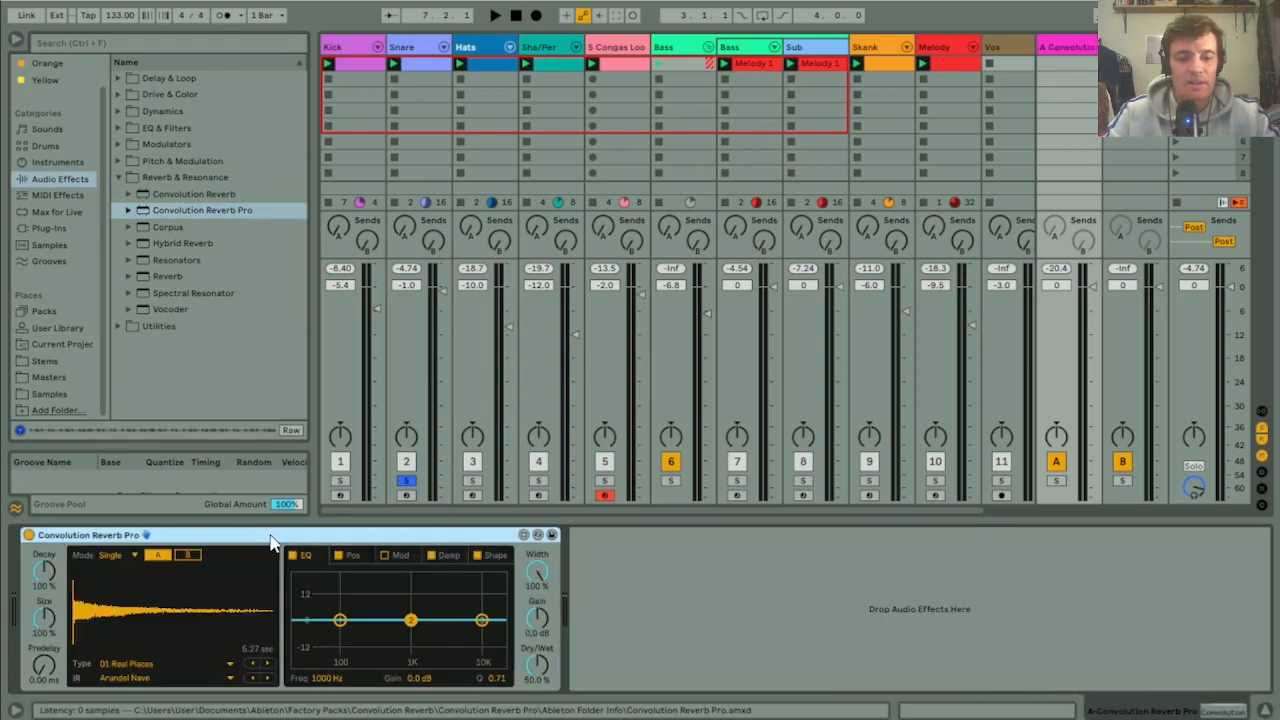
Step: Set the Convolution Reverb Pro impulse type to 09 Springs and its IR to Cab and Spring
click(141, 664)
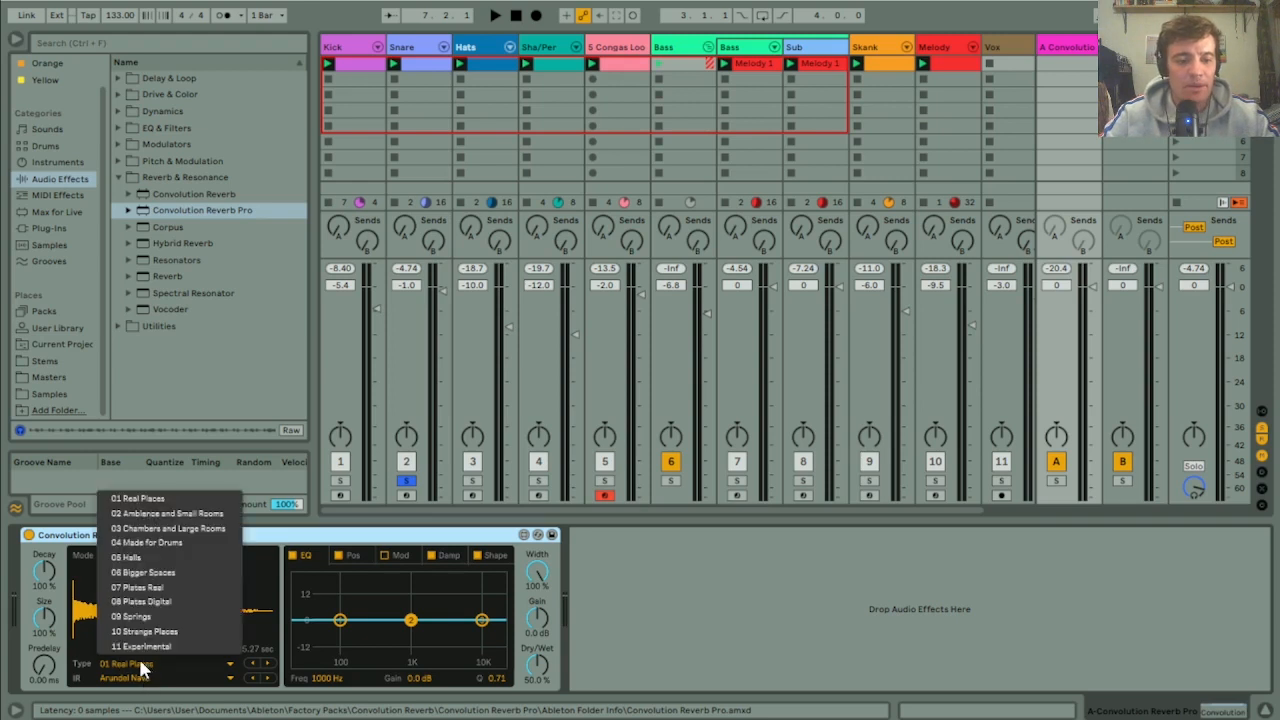
click(142, 614)
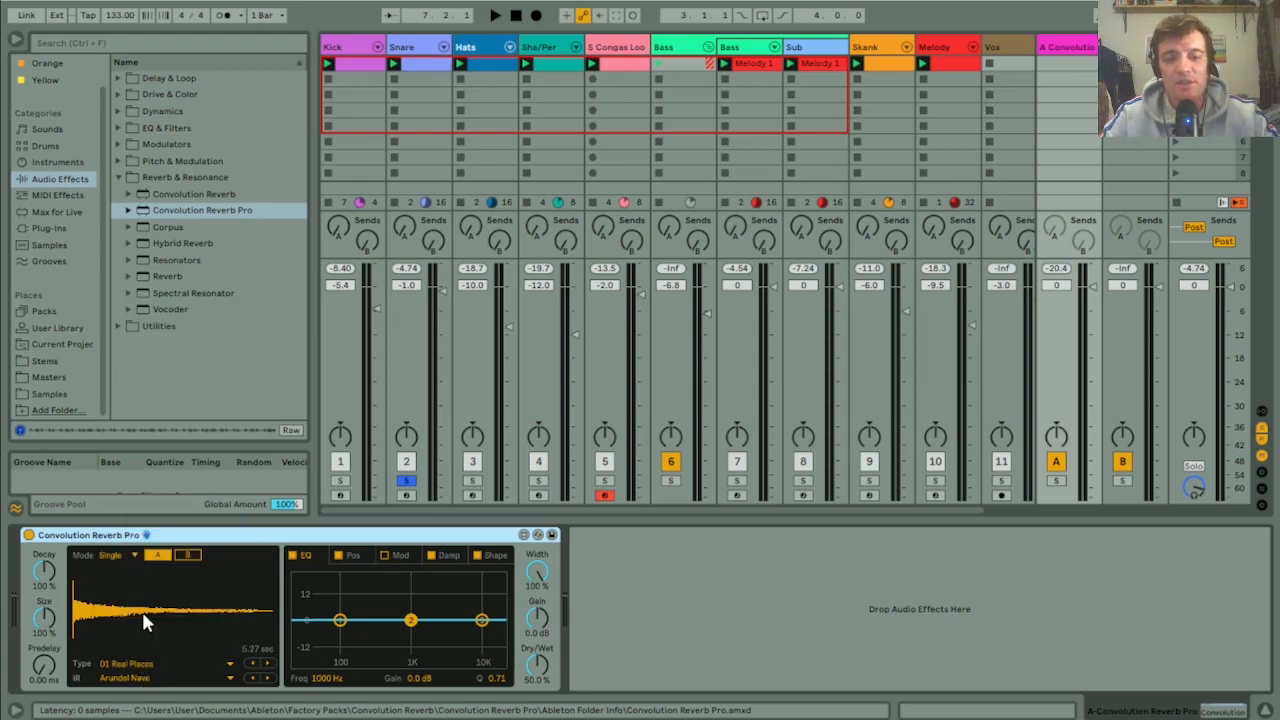
click(150, 678)
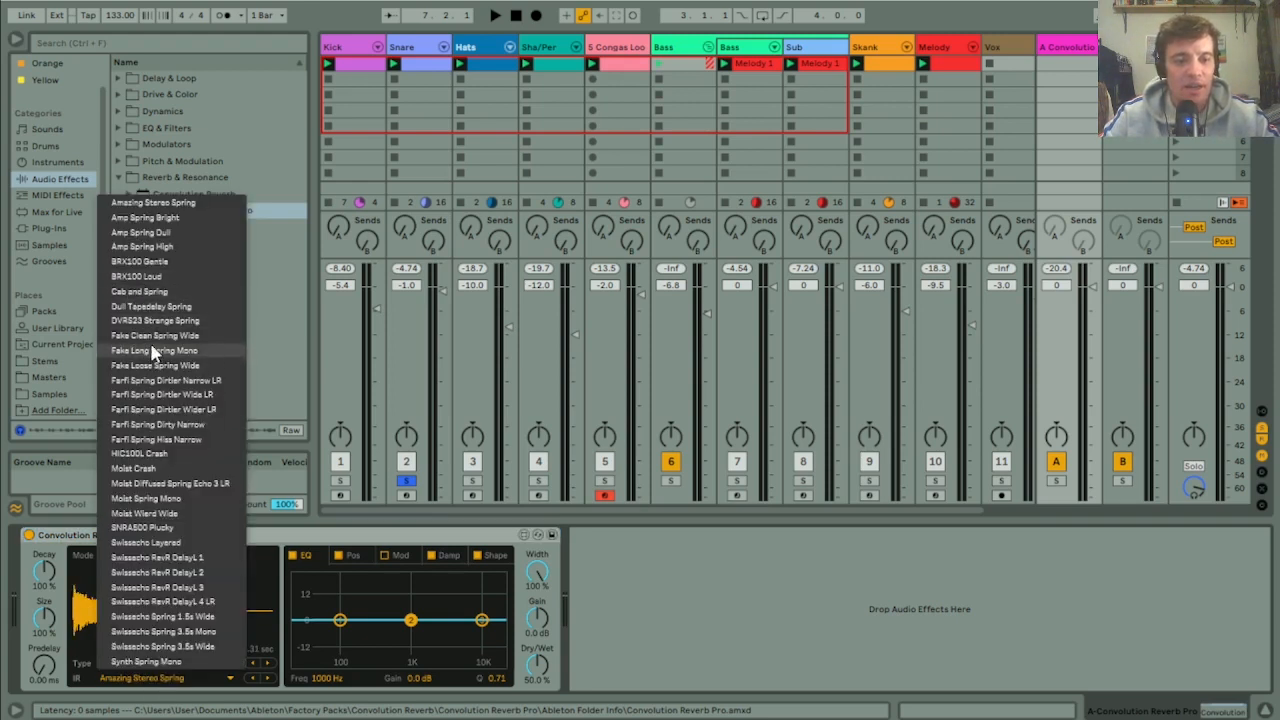
click(146, 293)
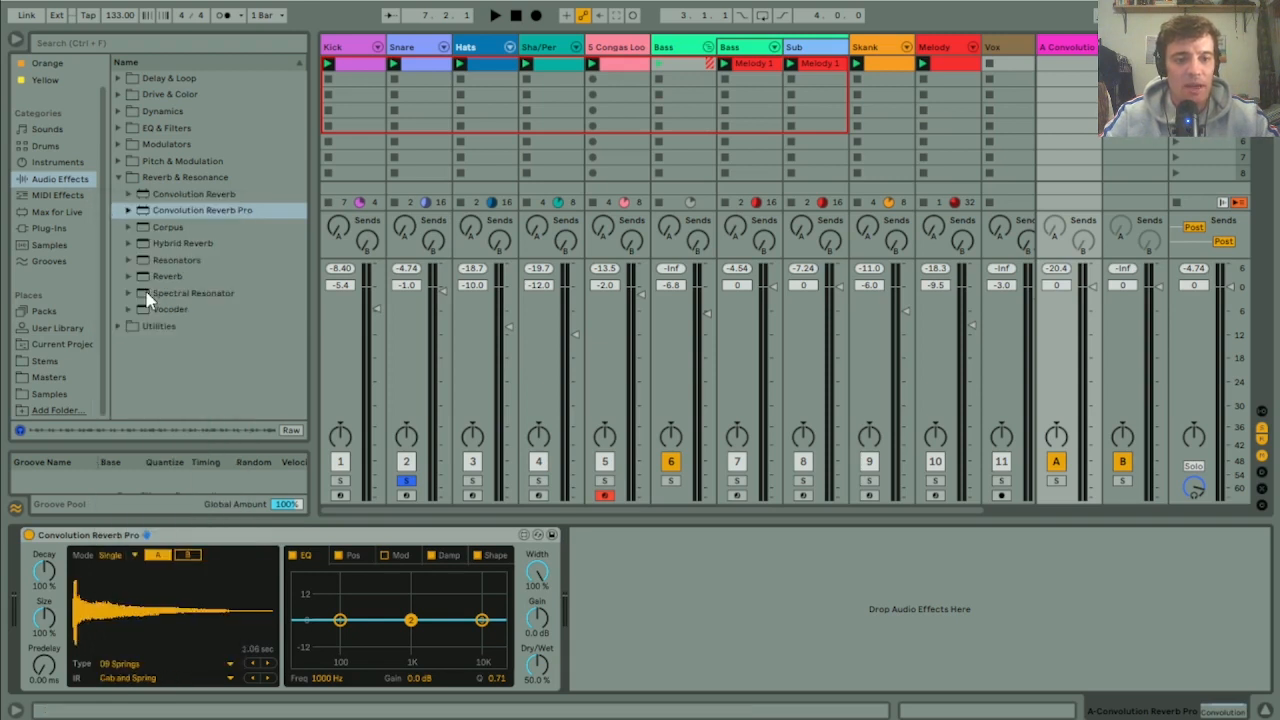
Step: Play the soloed snare with its A send raised and set the Convolution Reverb Pro Dry/Wet to 100%
key(space)
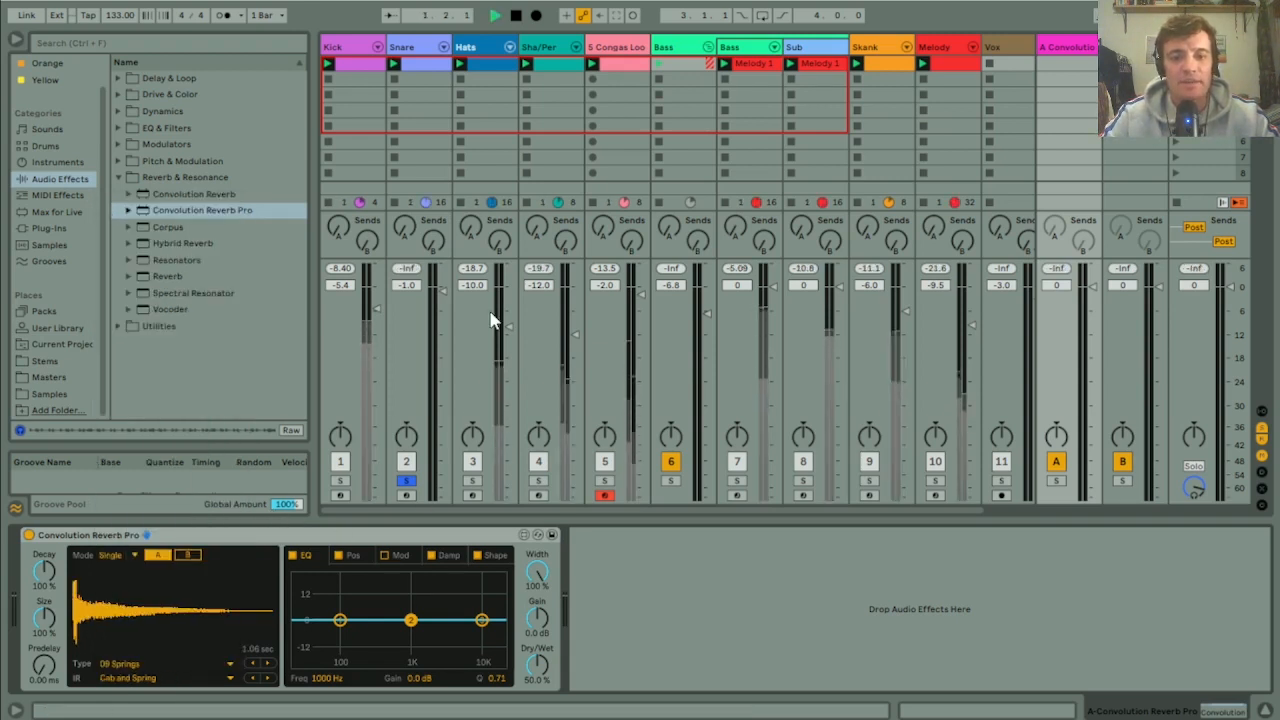
drag(406, 229, 406, 110)
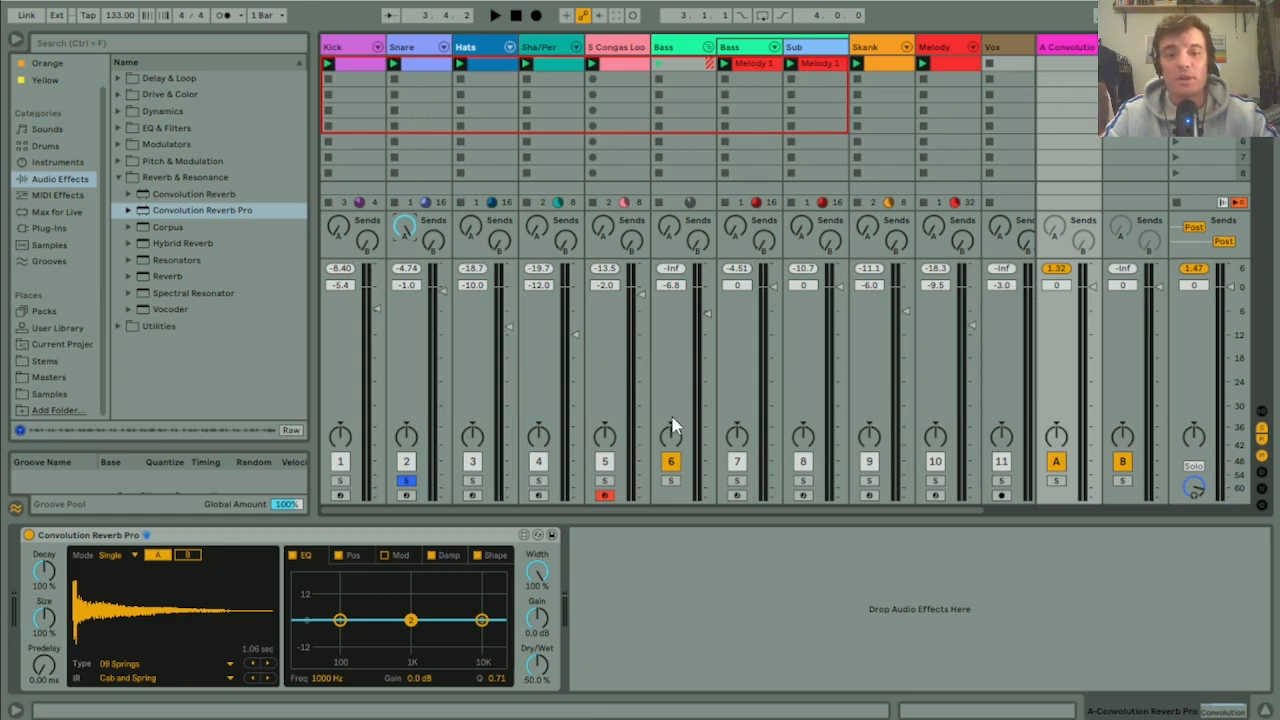
click(533, 667)
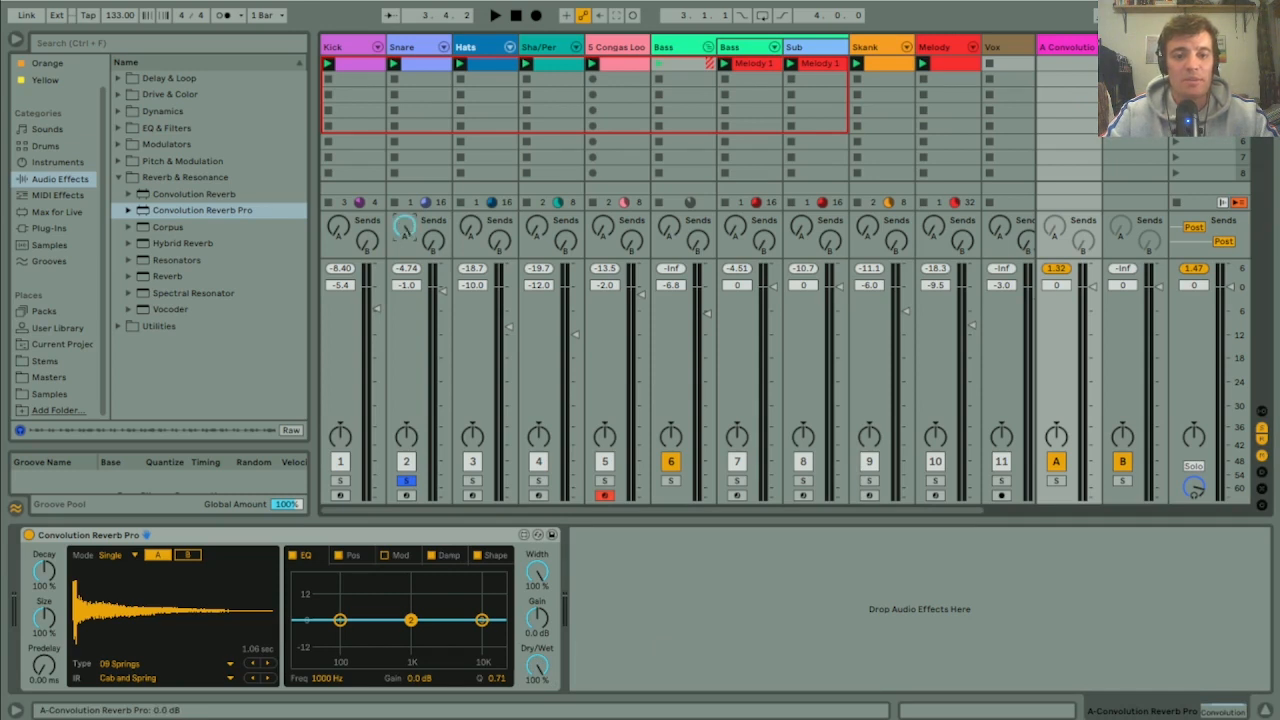
key(space)
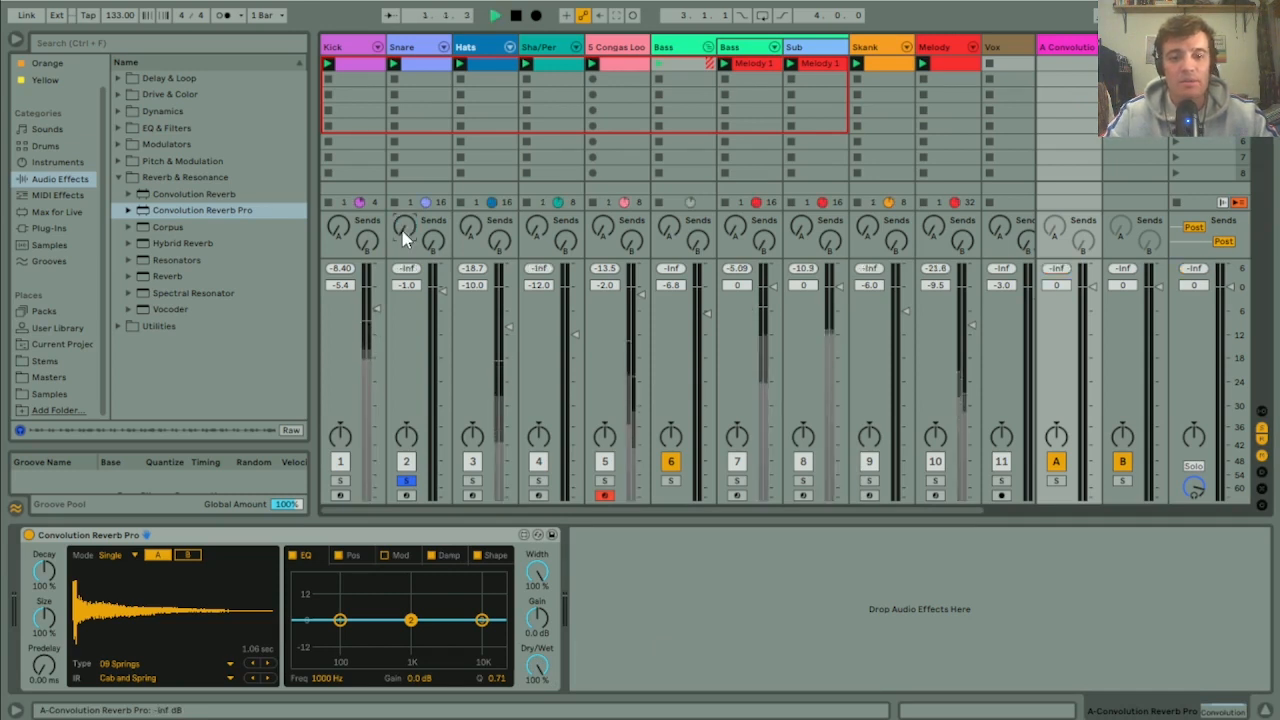
drag(405, 232, 405, 208)
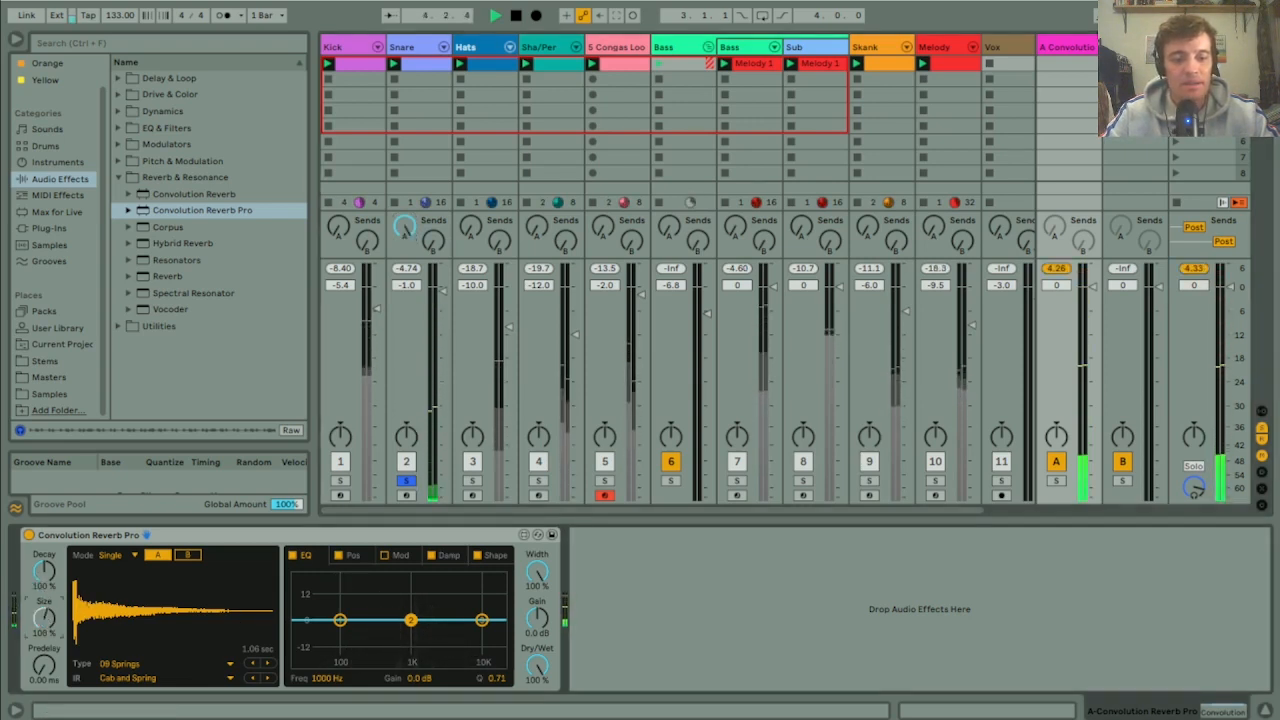
Step: Set the Convolution Reverb Pro Decay to 149% and Size to 55.9% while the soloed snare plays
drag(44, 622, 44, 655)
drag(45, 574, 45, 541)
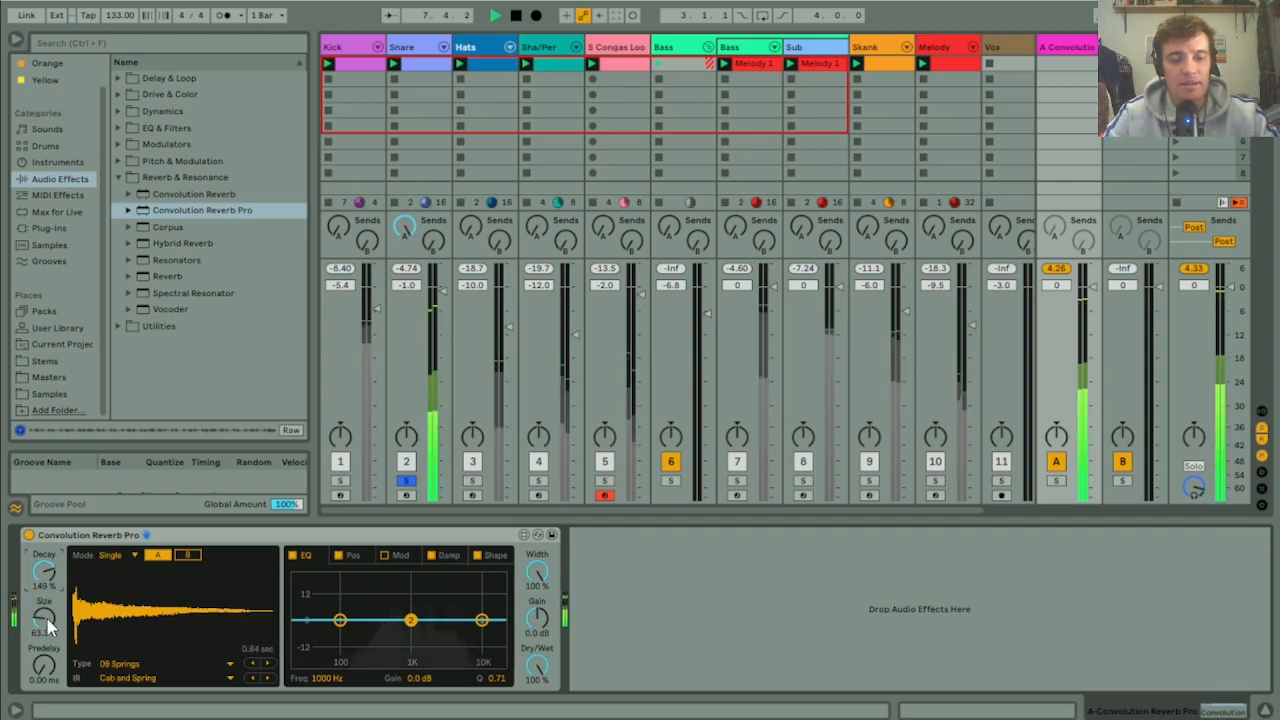
drag(44, 618, 45, 627)
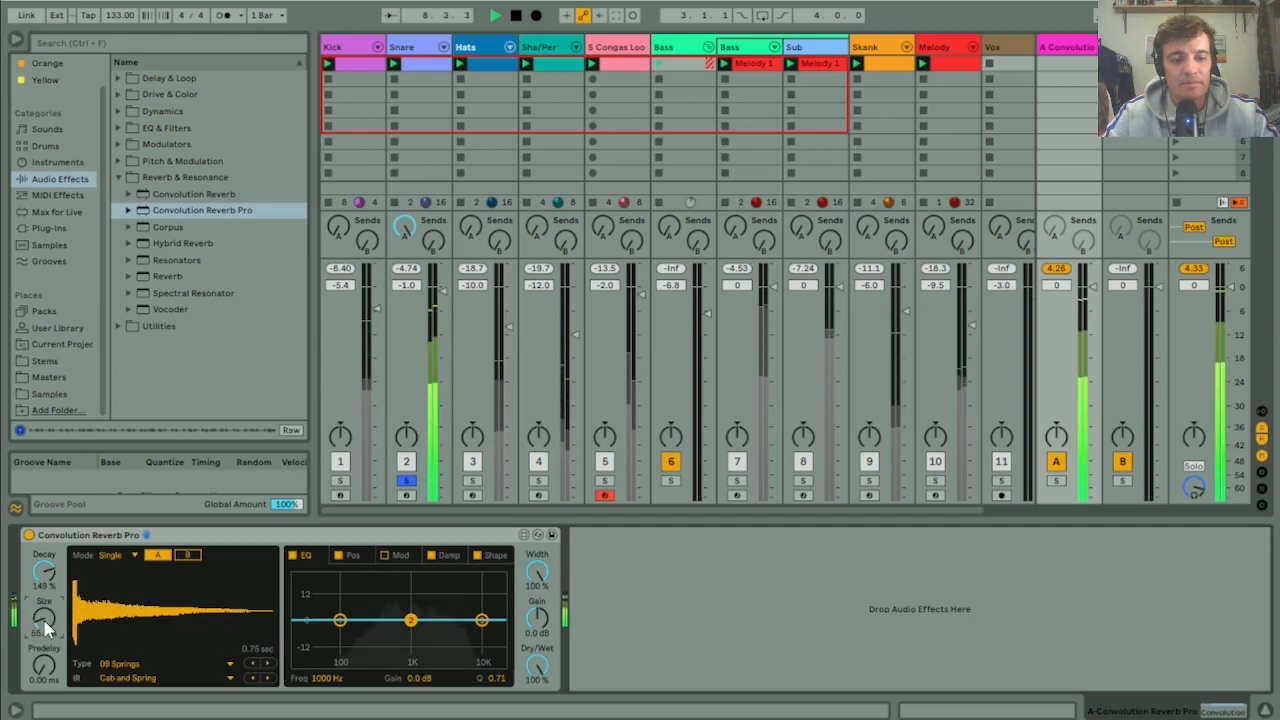
Step: Try the Moist Crash impulse response in Convolution Reverb Pro and audition it on the soloed snare
click(128, 678)
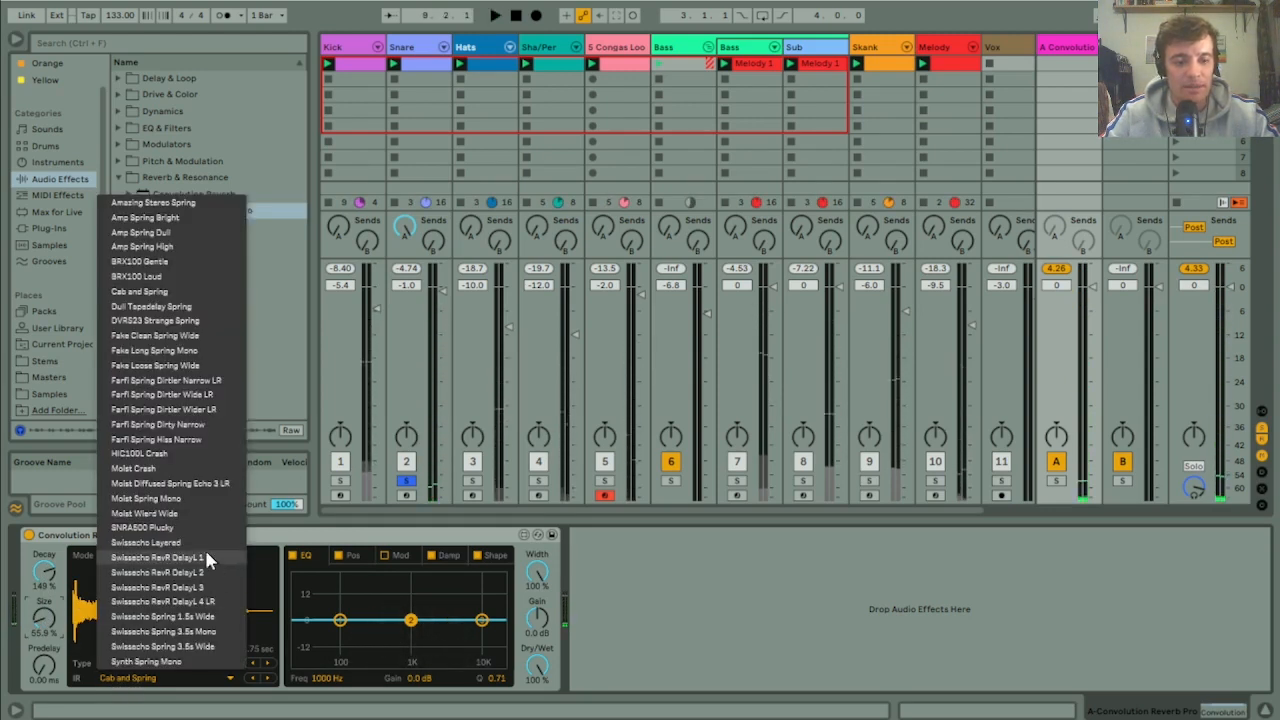
click(146, 468)
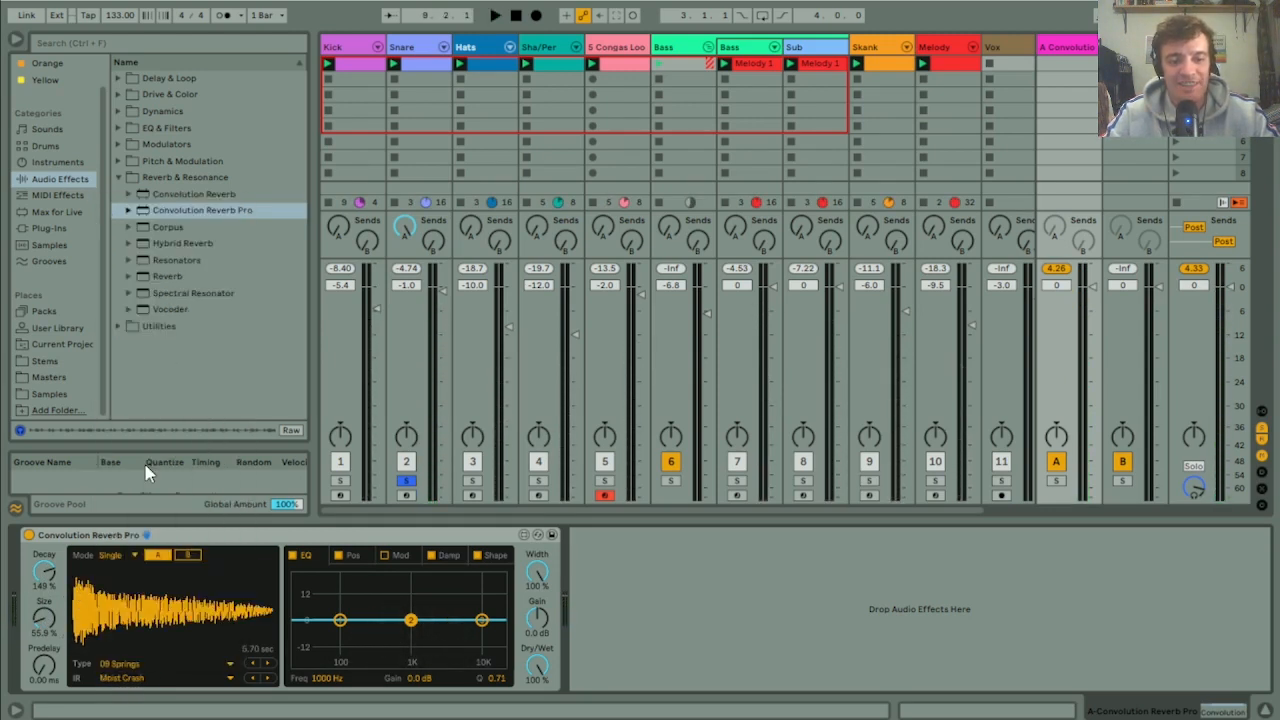
key(space)
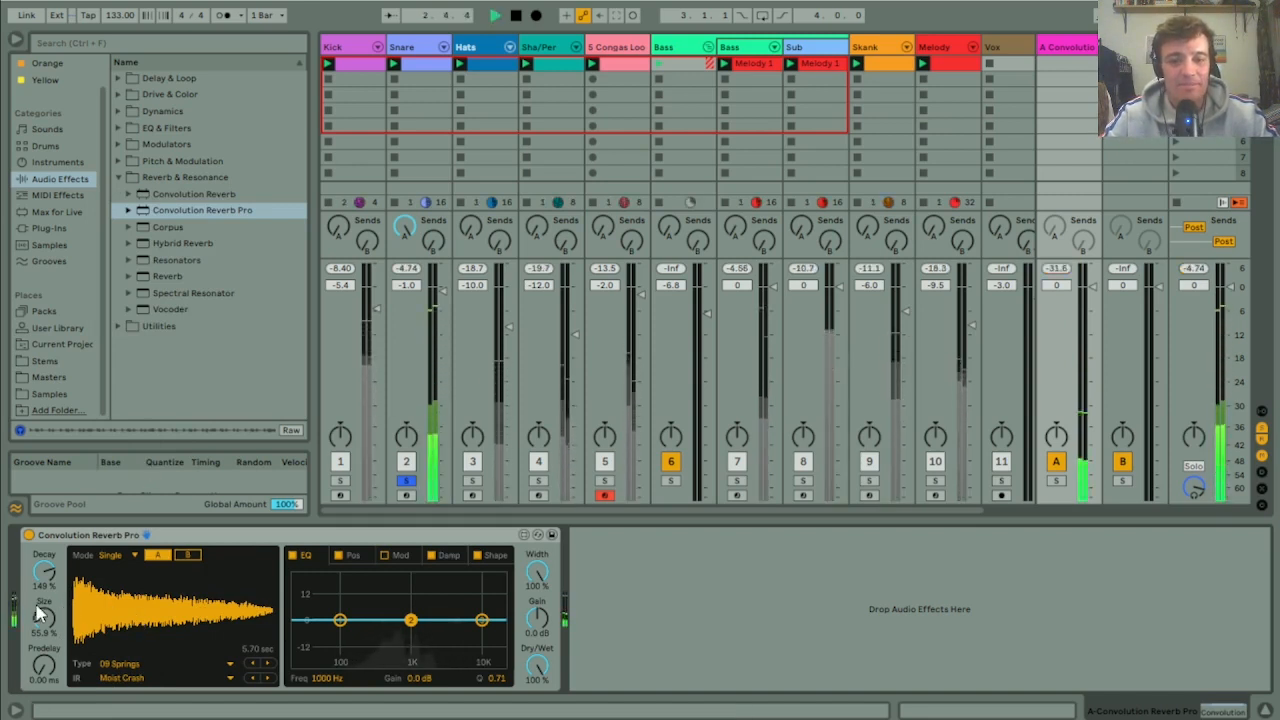
key(space)
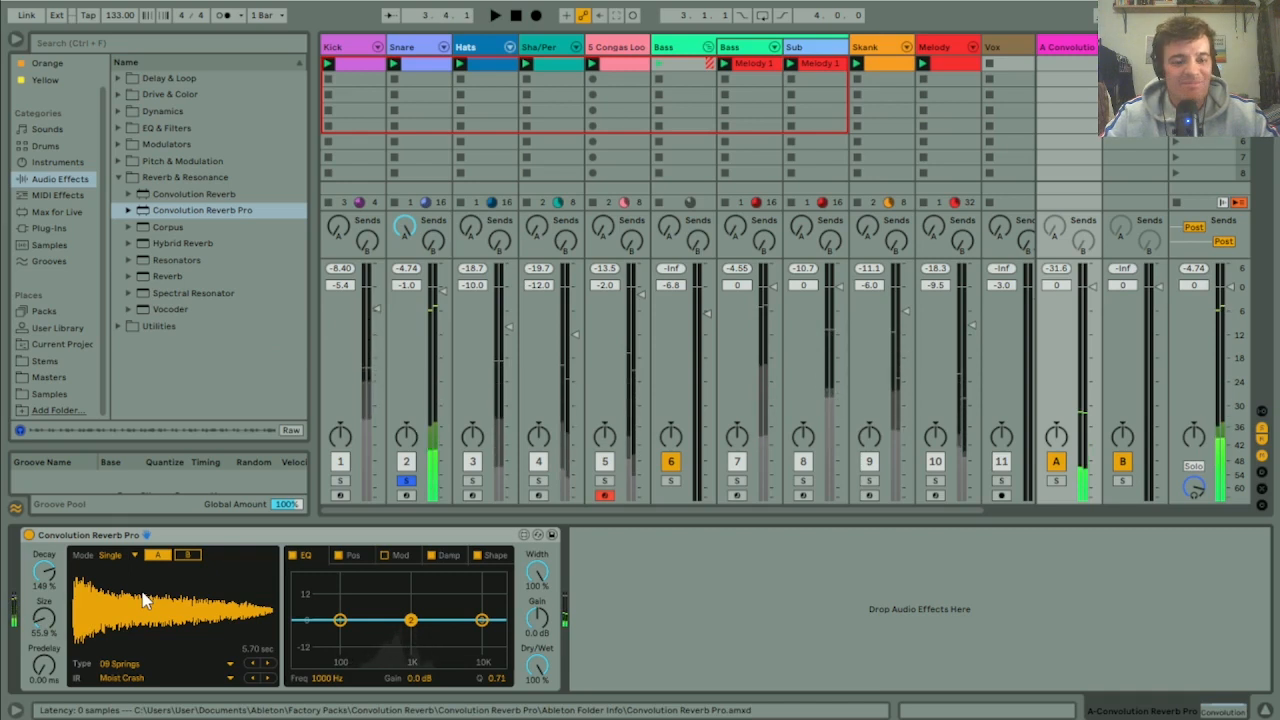
Step: Change the impulse response to BRX100 Loud, audition it on the snare, and set Size to 100%
click(132, 679)
click(141, 277)
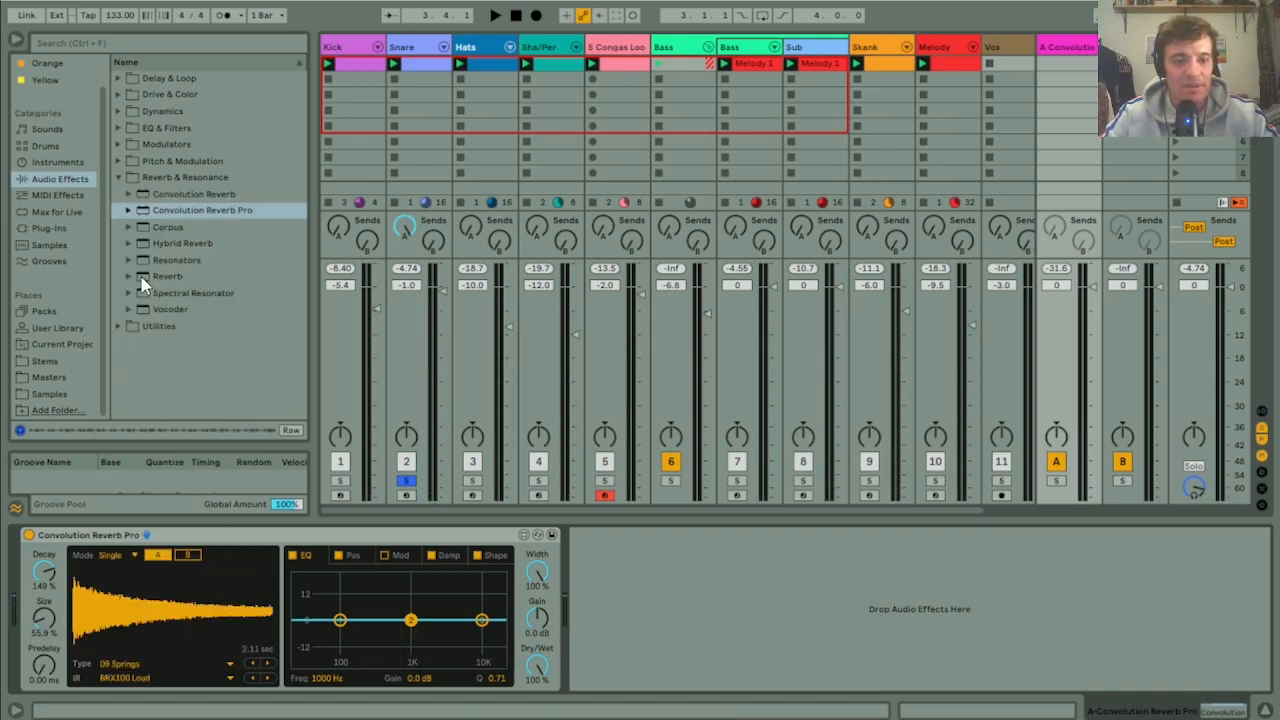
key(space)
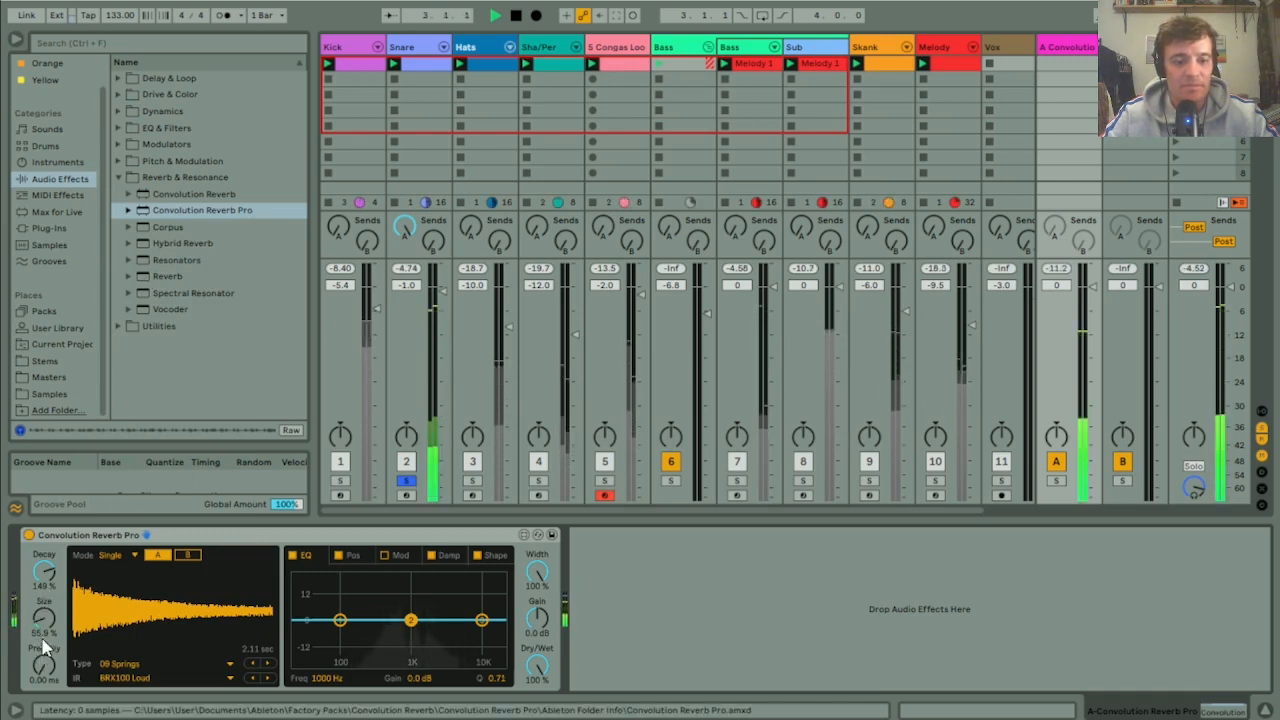
drag(44, 617, 44, 570)
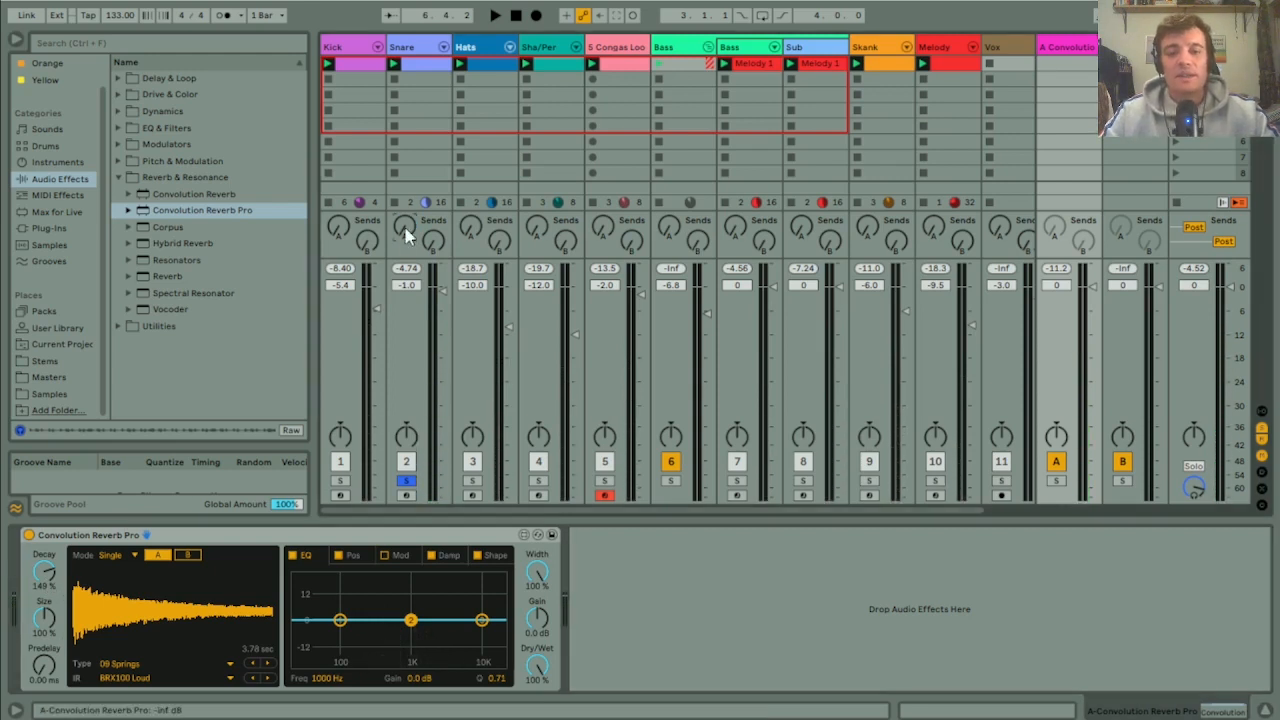
Step: Take the snare out of solo, play the full mix, and lower the congas track volume to -3 dB
click(406, 481)
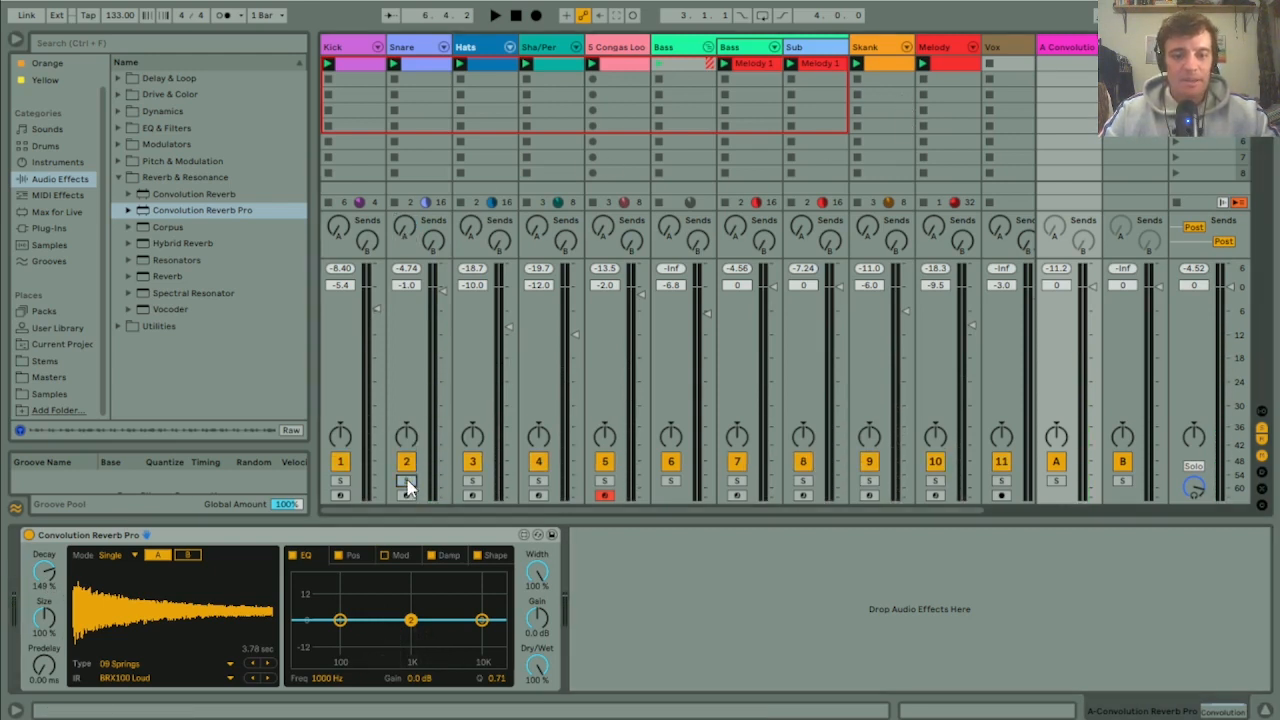
key(space)
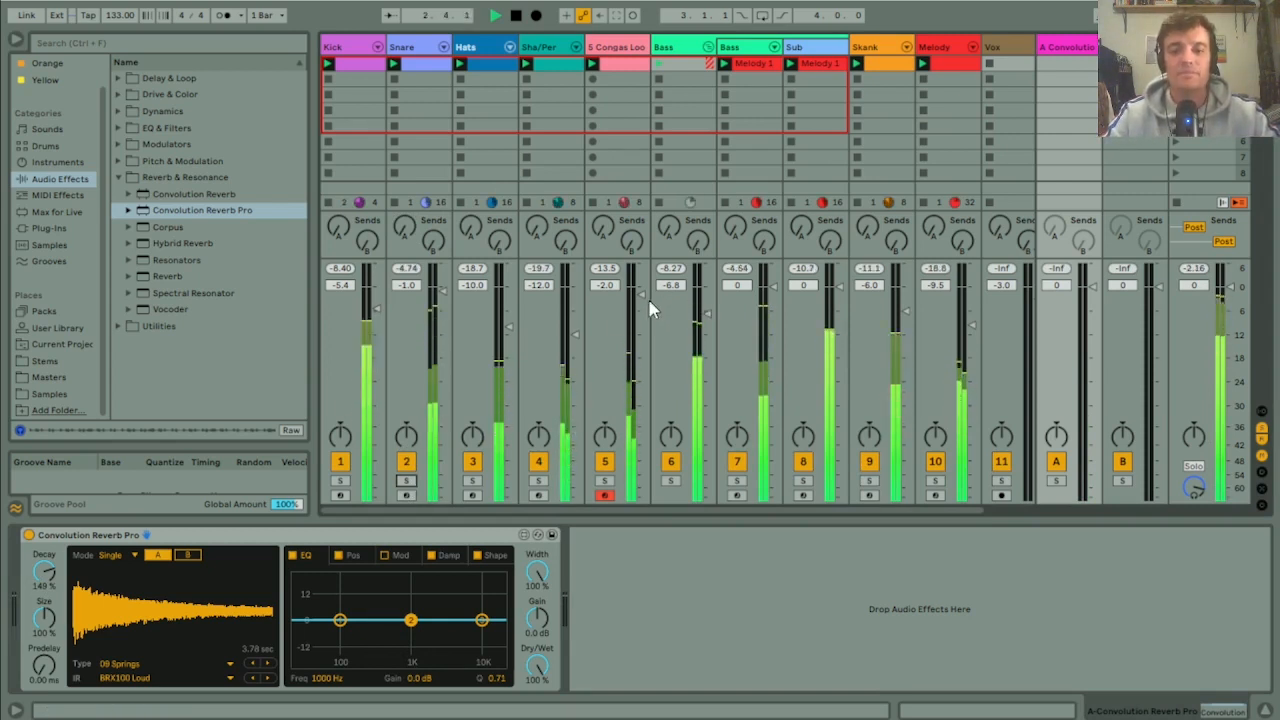
scroll(642, 305, down, 1)
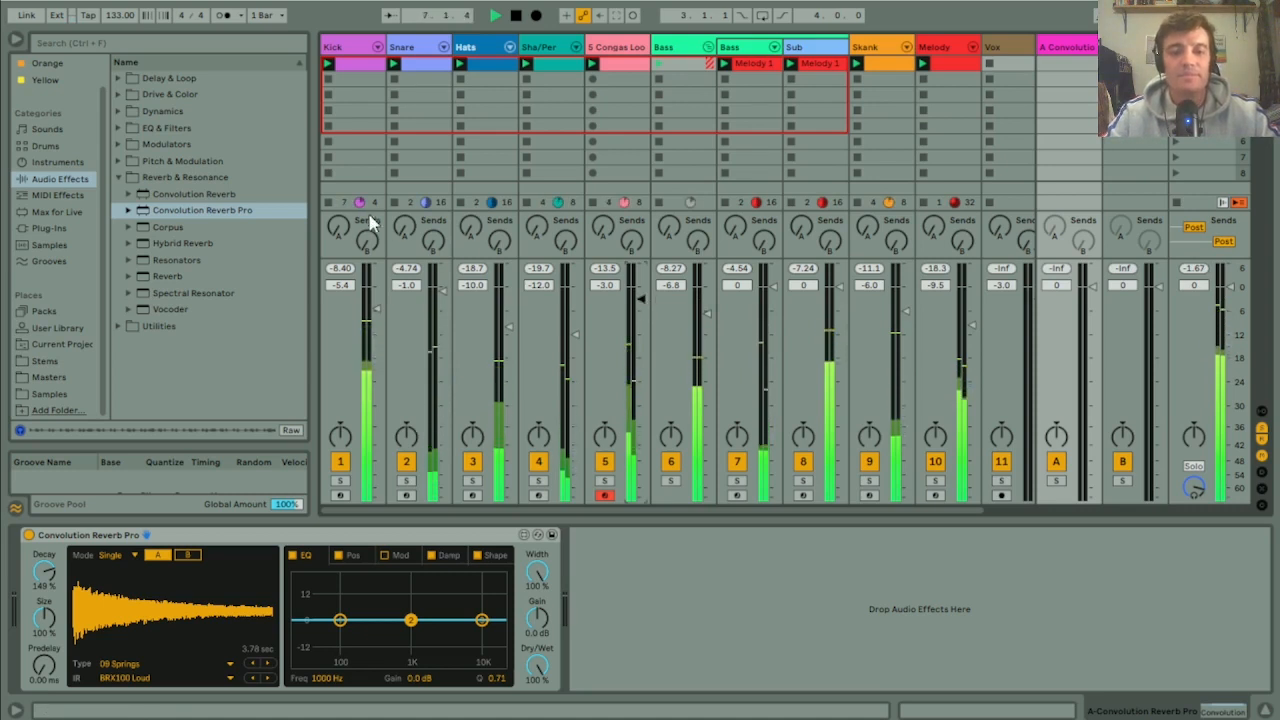
Step: Send a brief snare throw to return A, raise Melody's A send, and mute Melody to hear its reverb tail
drag(404, 228, 404, 190)
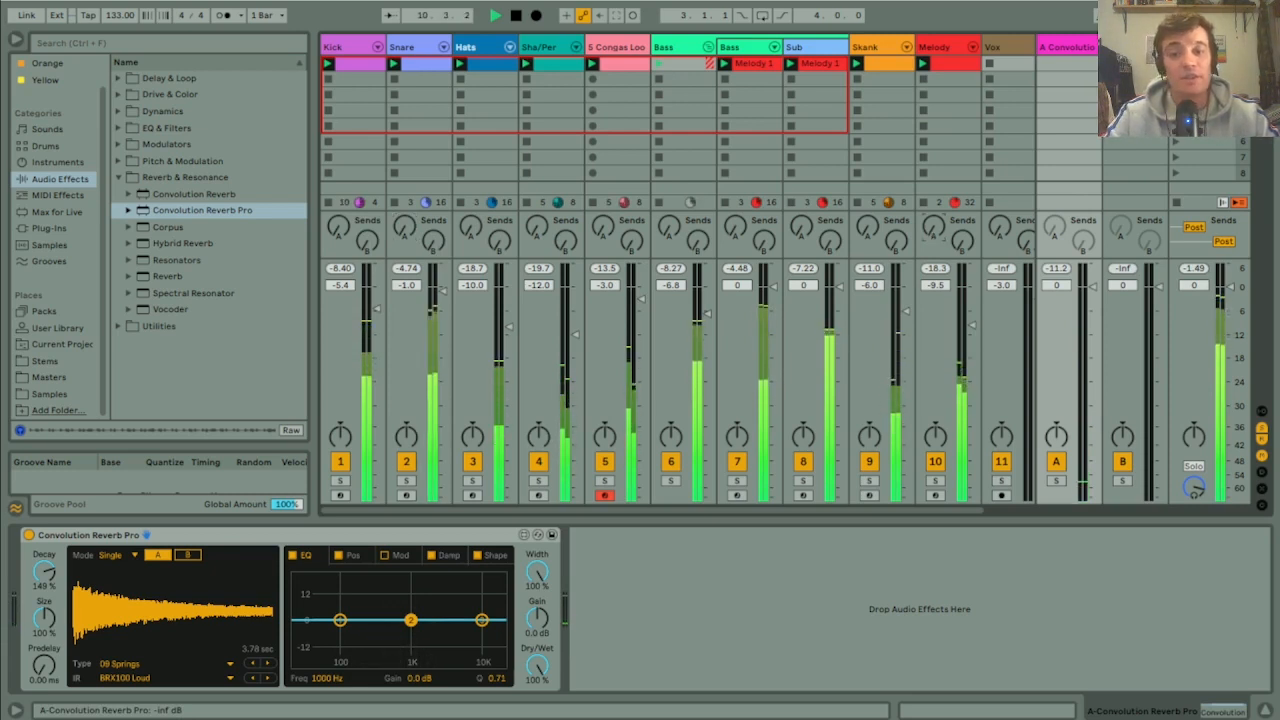
drag(934, 228, 934, 160)
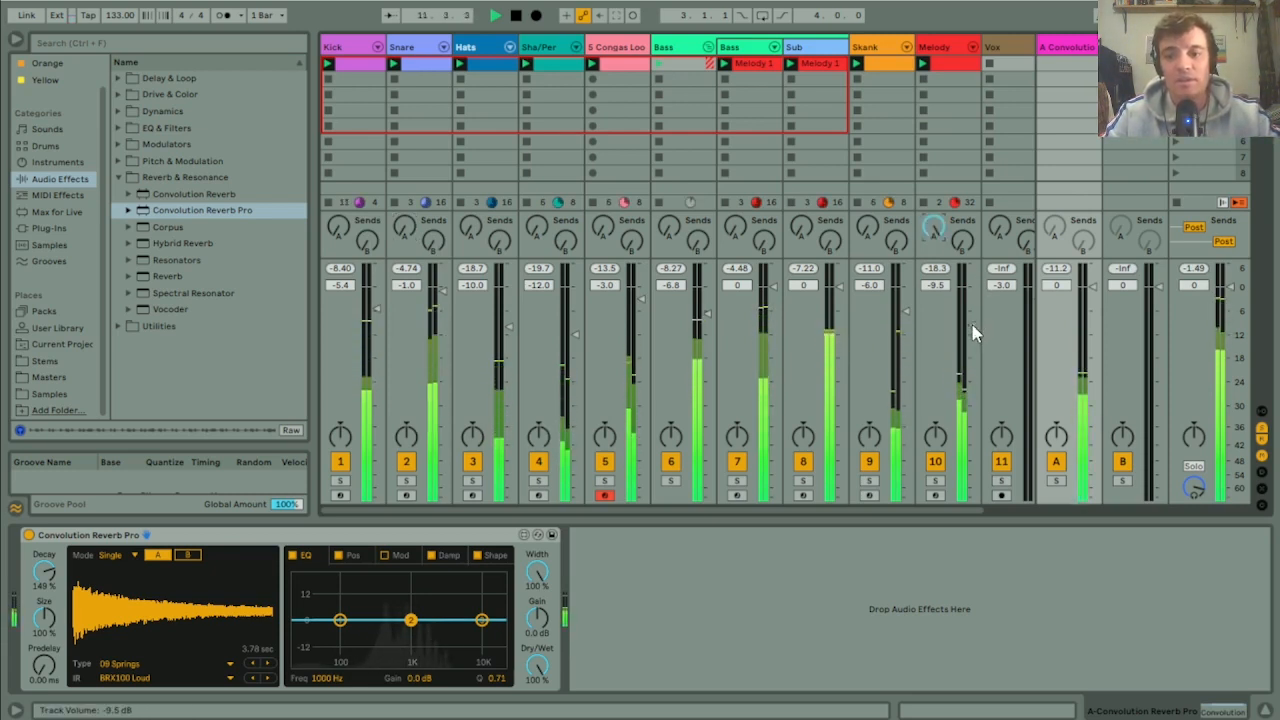
click(935, 462)
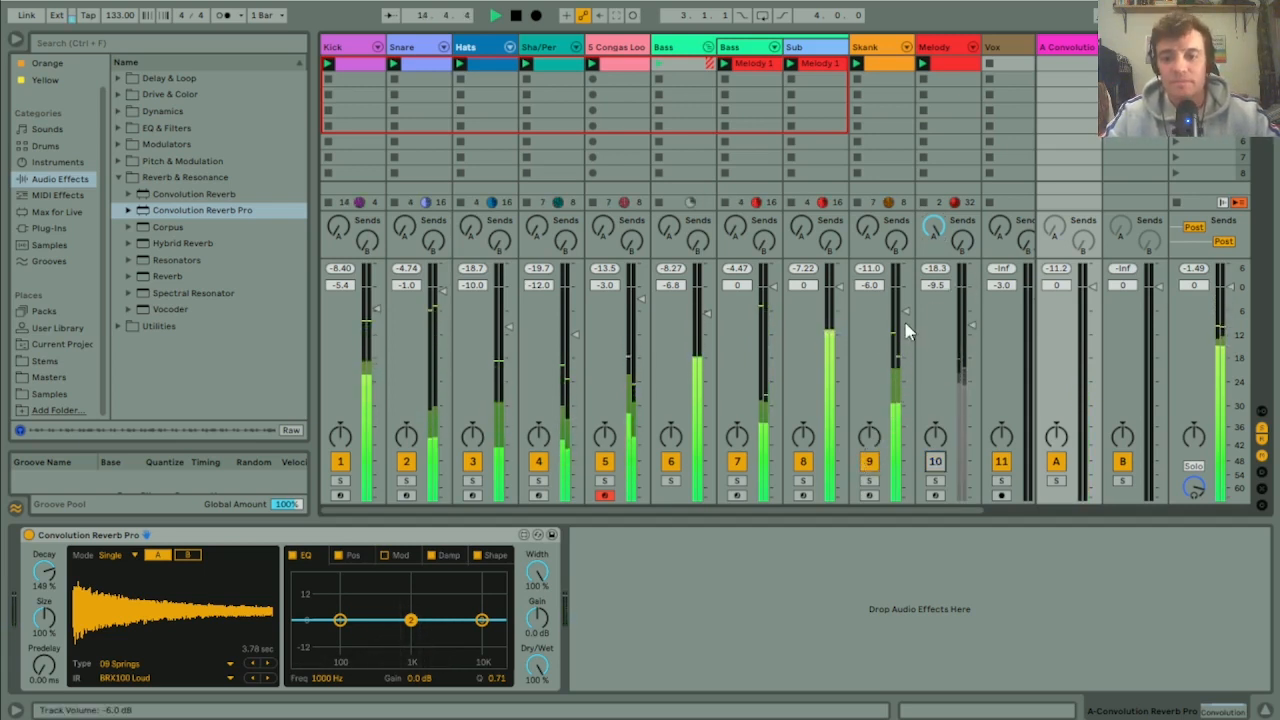
Step: Raise Skank's A send to 0 dB and mute the Skank track to hear its reverb tail
drag(868, 232, 868, 200)
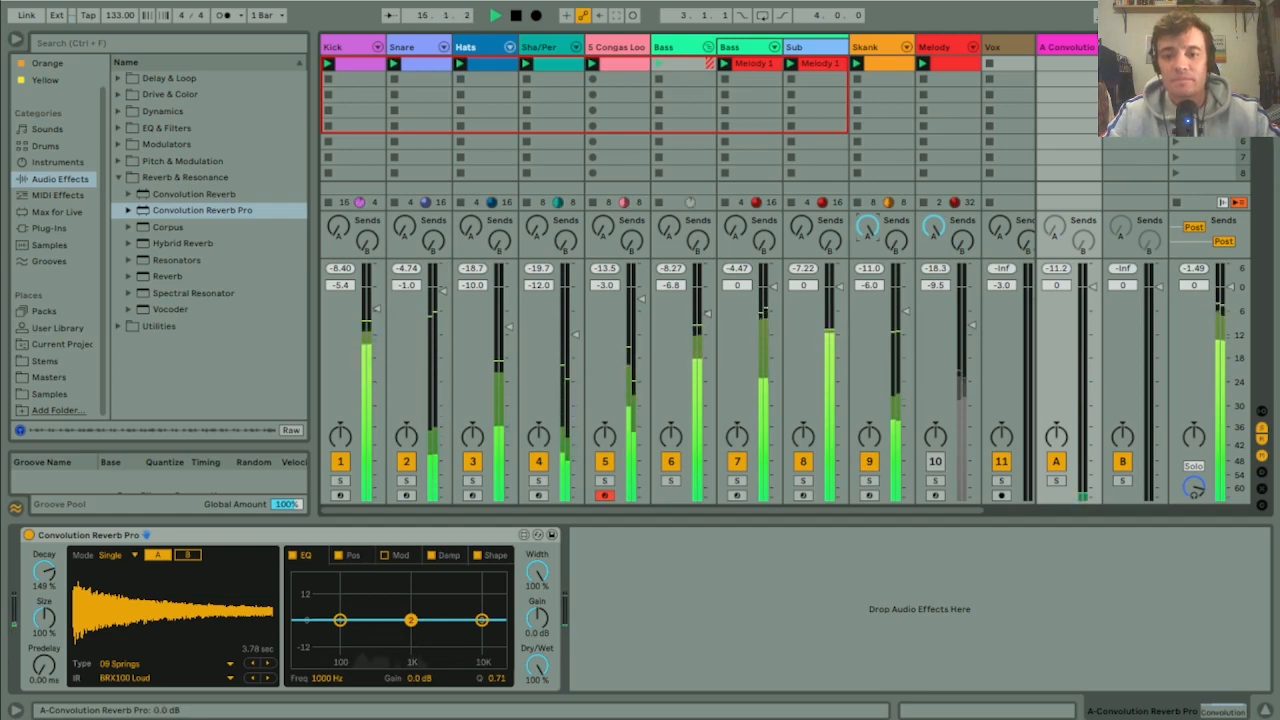
click(869, 462)
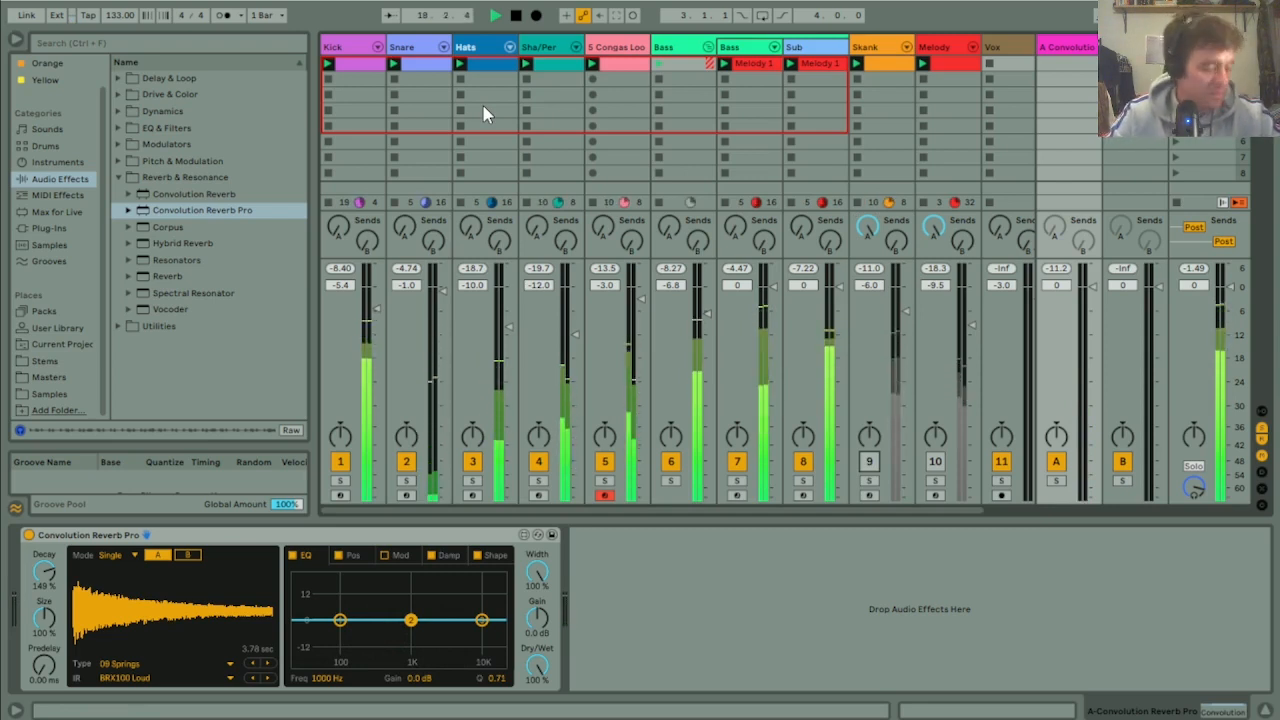
click(869, 462)
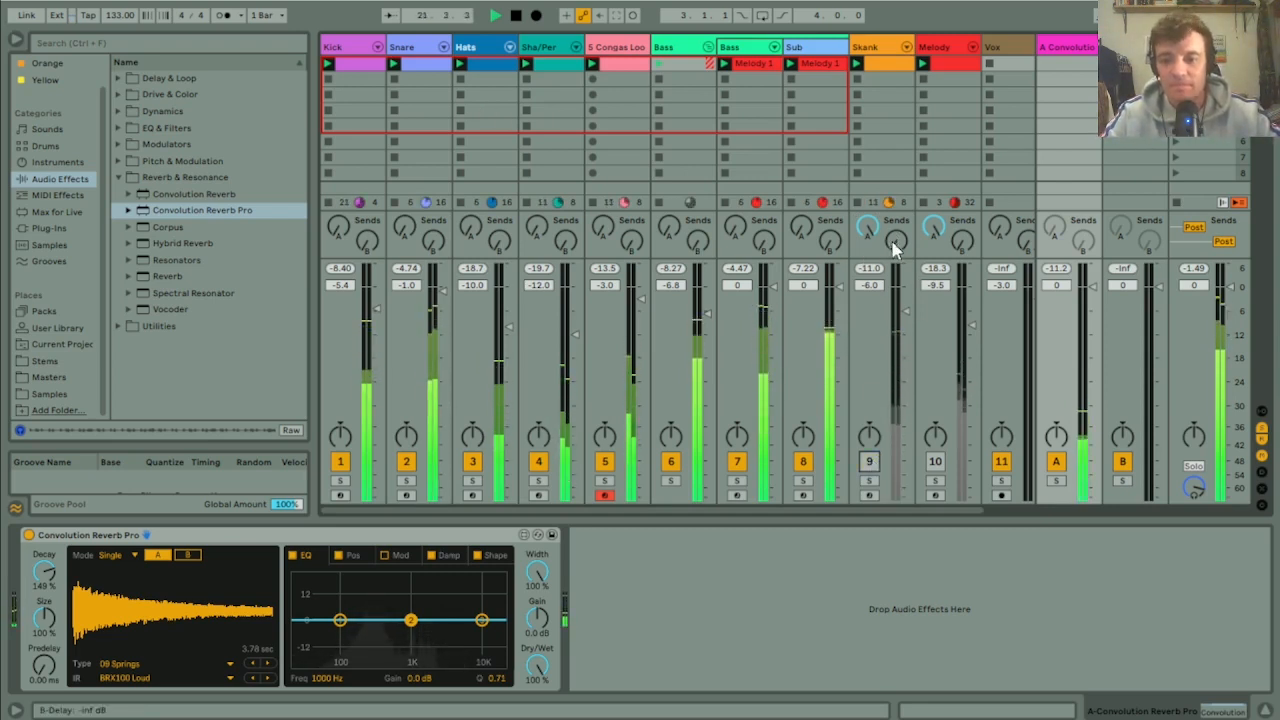
Step: Switch Skank's send from return A to the return B Delay at 0 dB and audition its echoes with the track unmuted and muted
drag(896, 242, 868, 335)
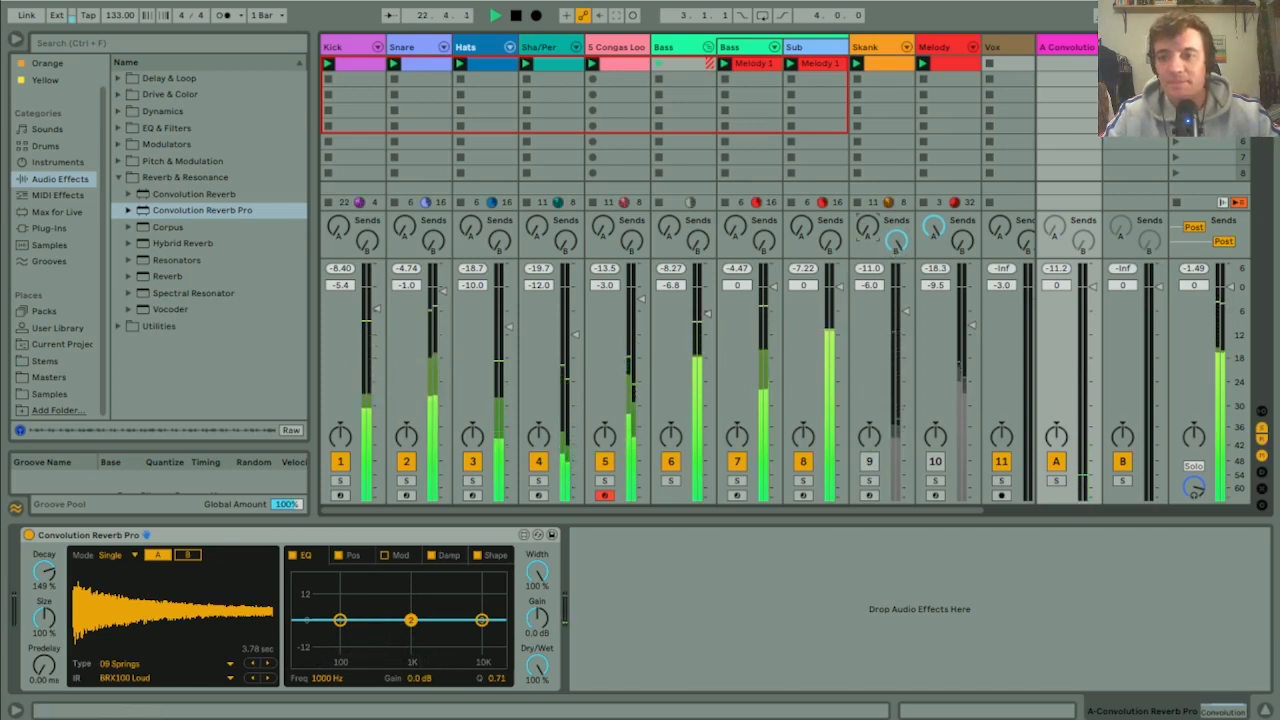
click(1124, 47)
key(space)
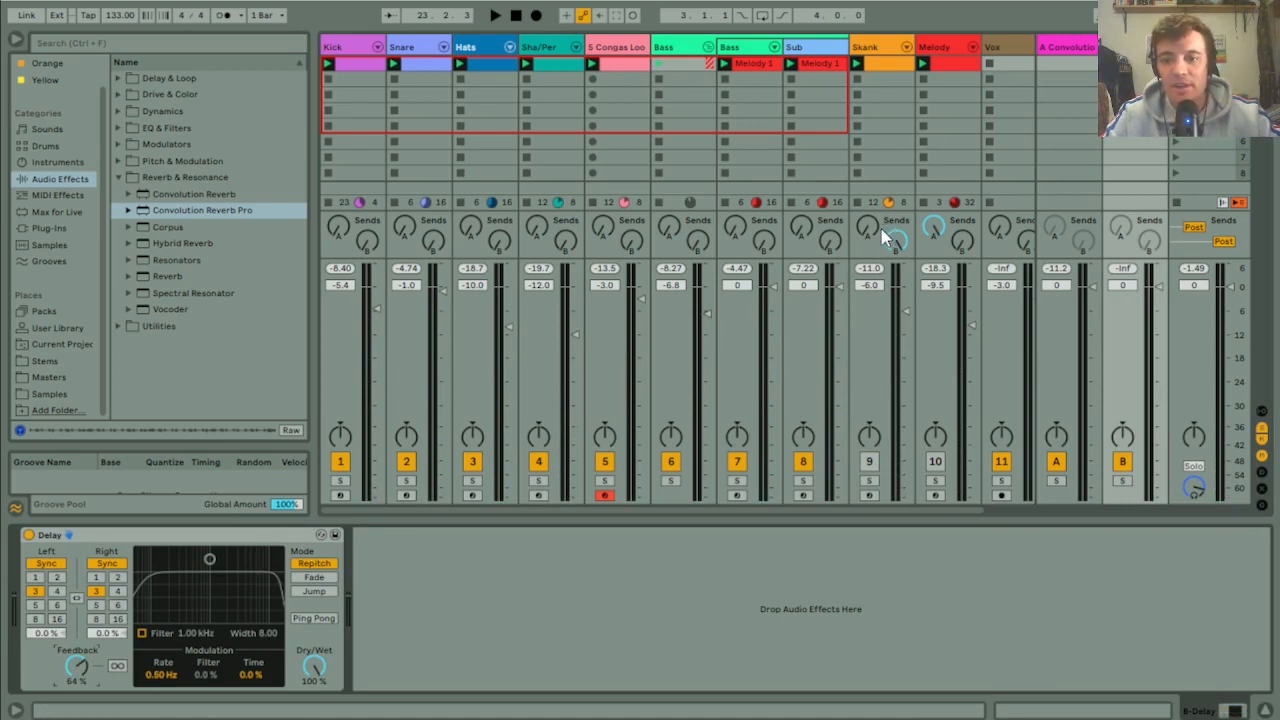
key(space)
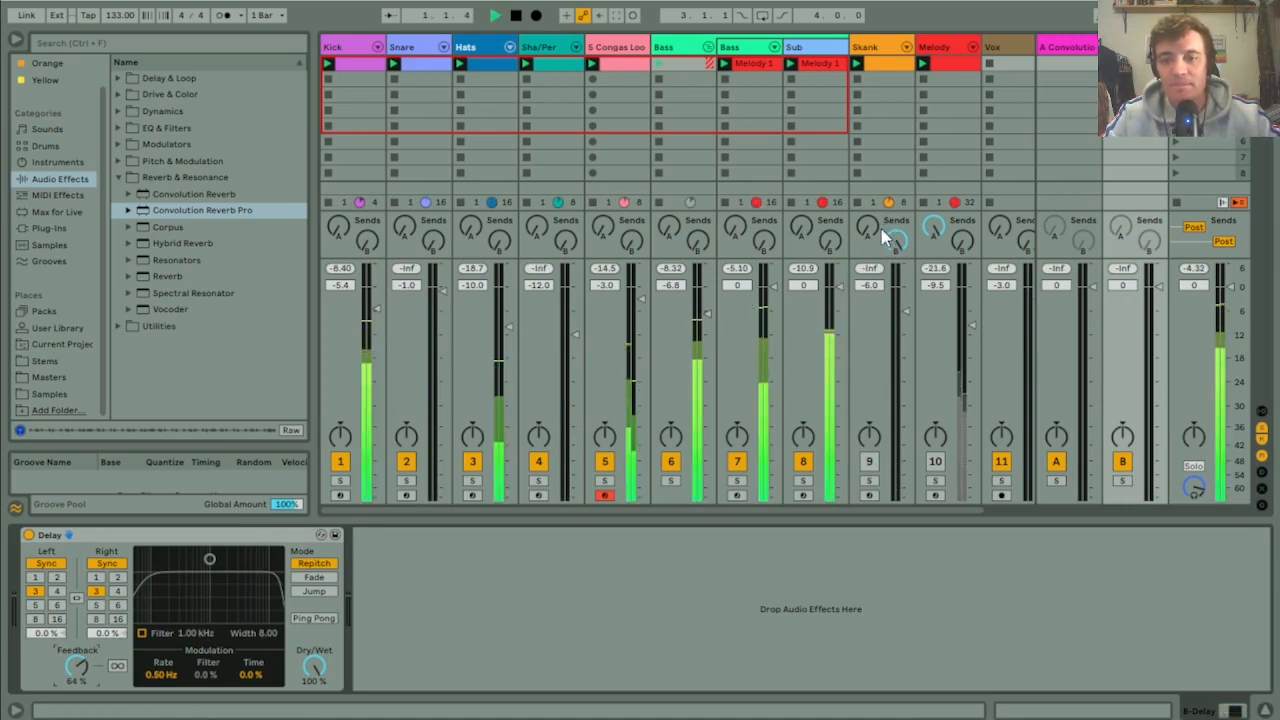
click(869, 463)
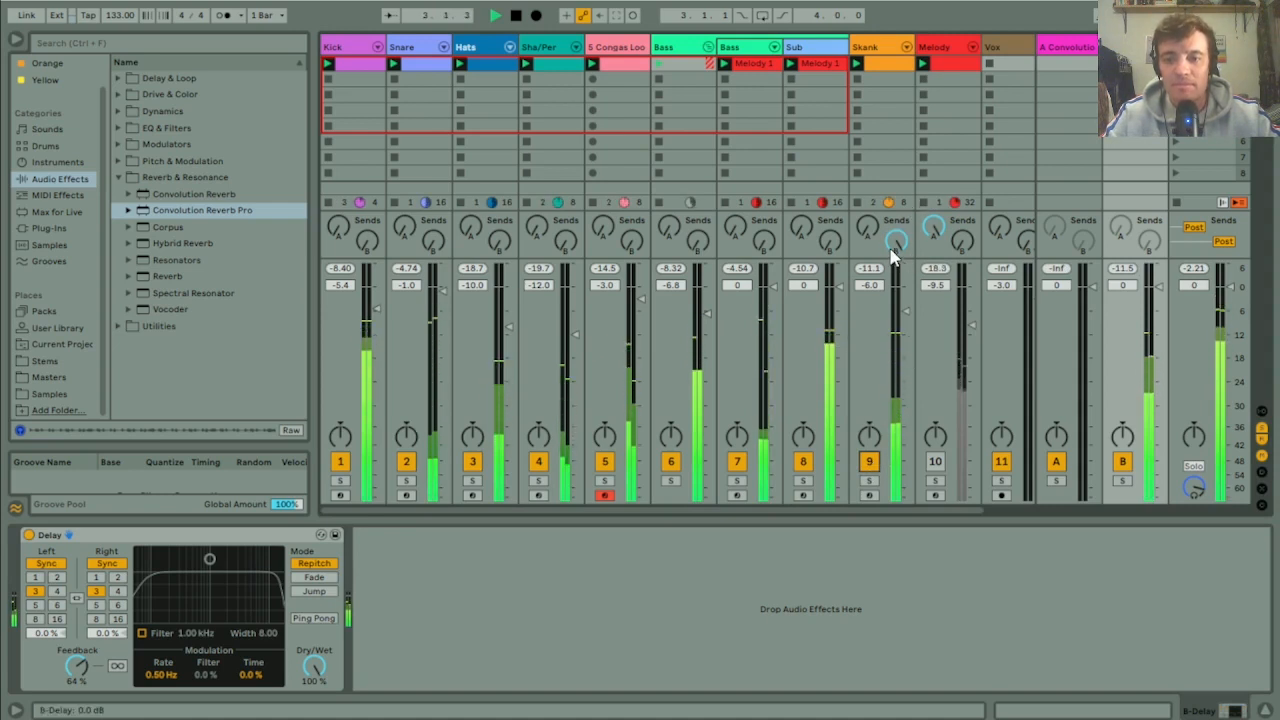
drag(893, 252, 893, 160)
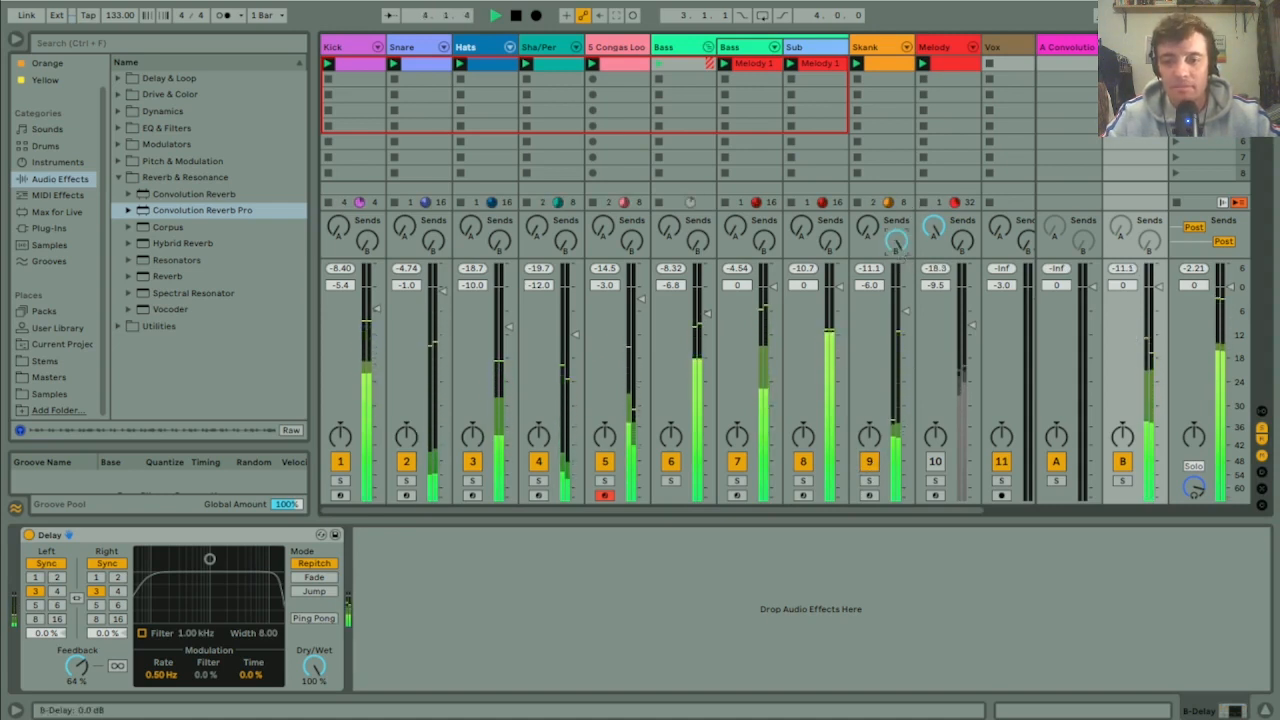
click(869, 463)
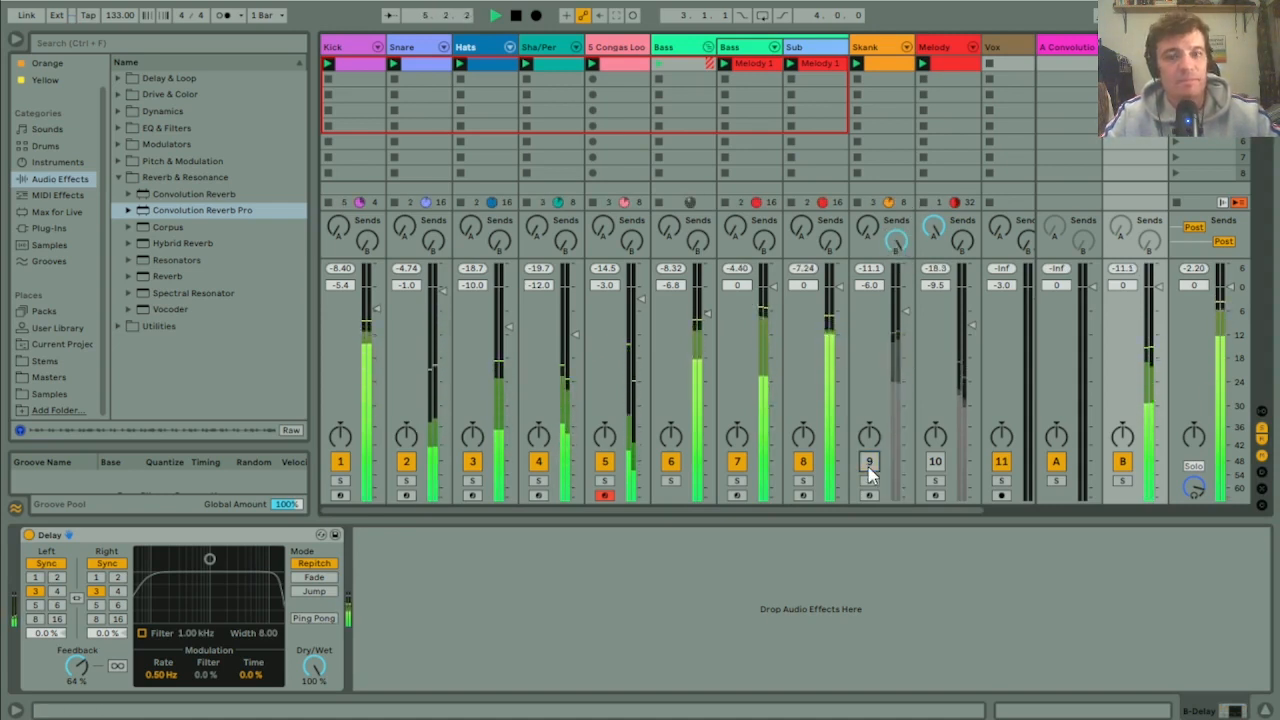
key(space)
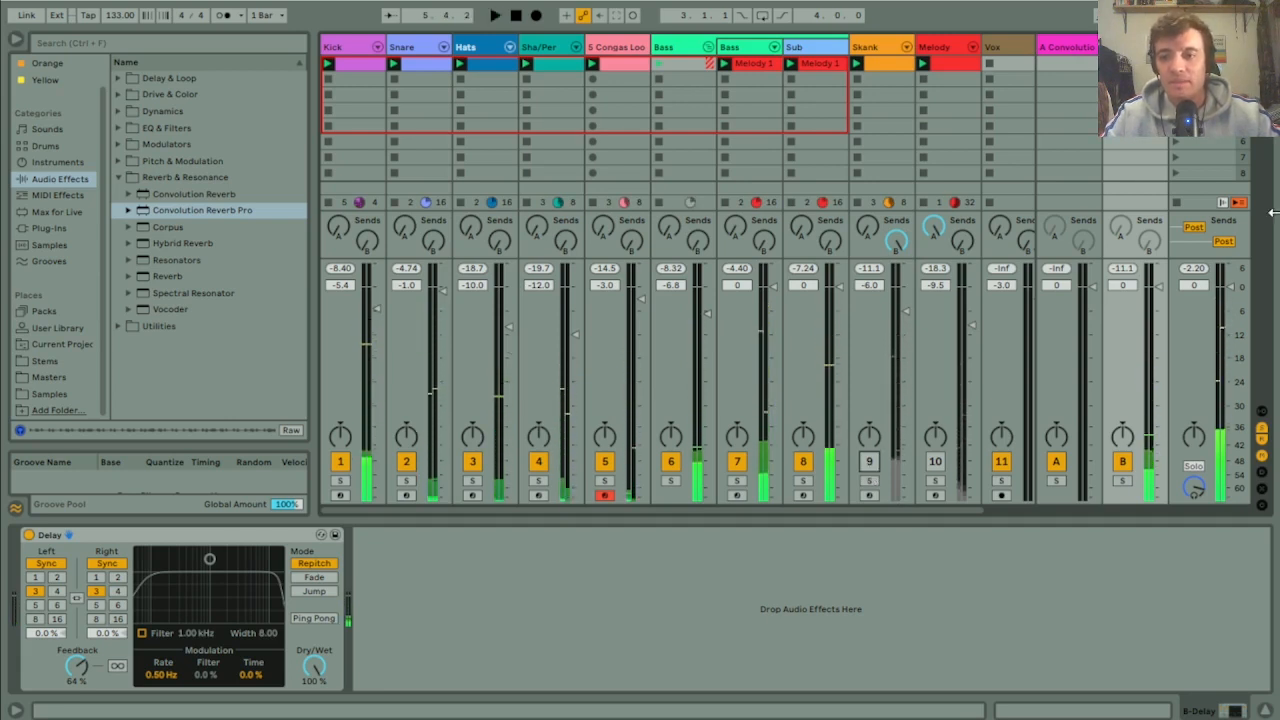
Step: Enable return B's send to itself and set it to about -10.5 dB to feed the delay back
right_click(1148, 242)
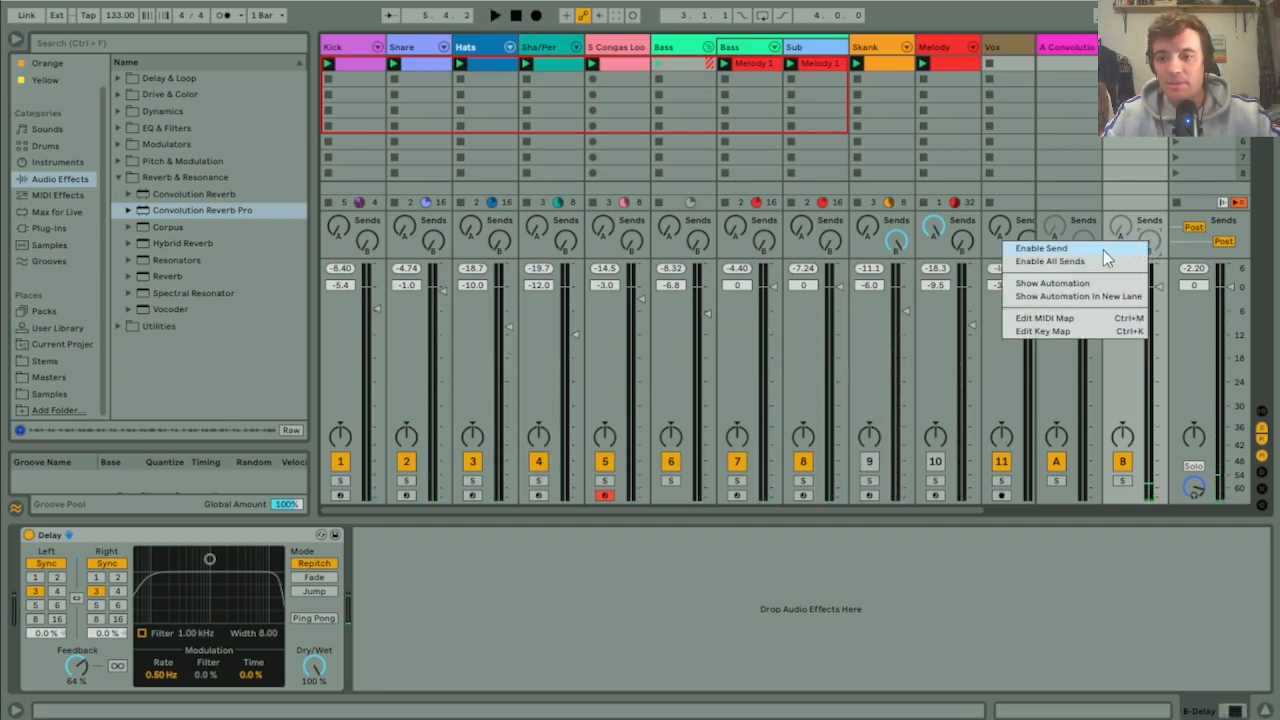
click(1103, 250)
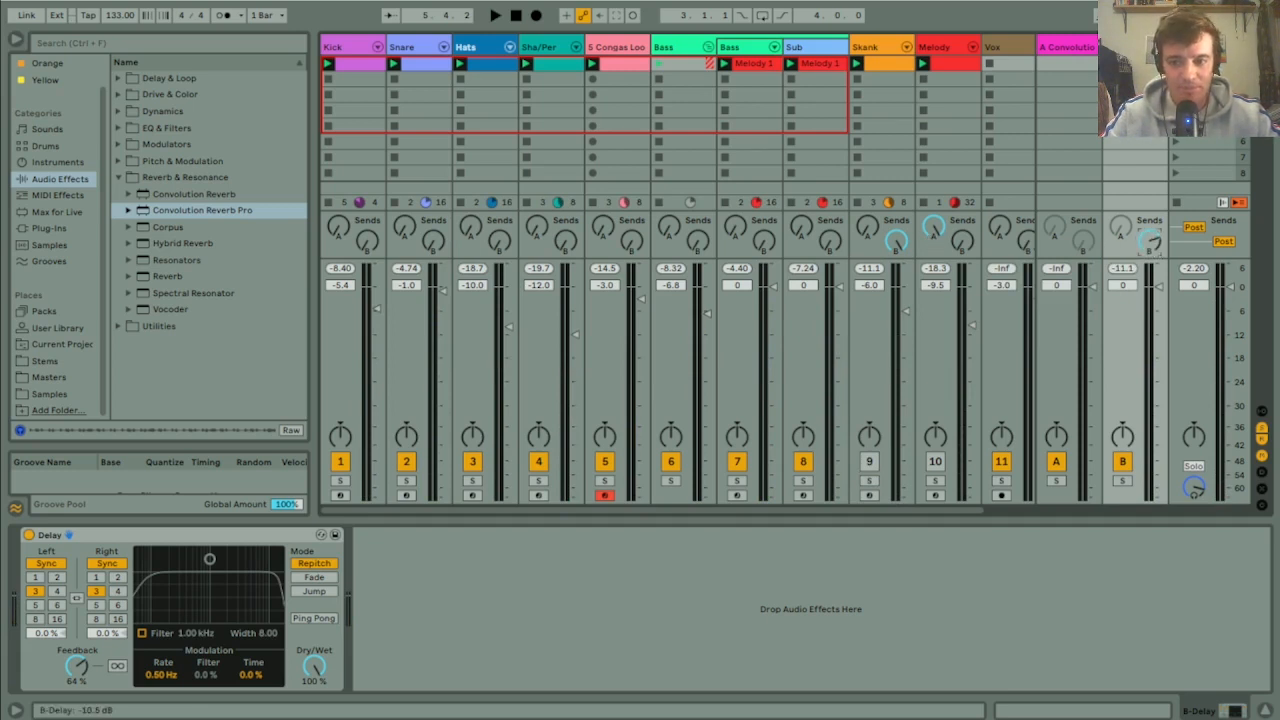
Step: Solo Skank to audition it through the self-feeding delay, reset its B send to -inf dB, and clear the solo
key(space)
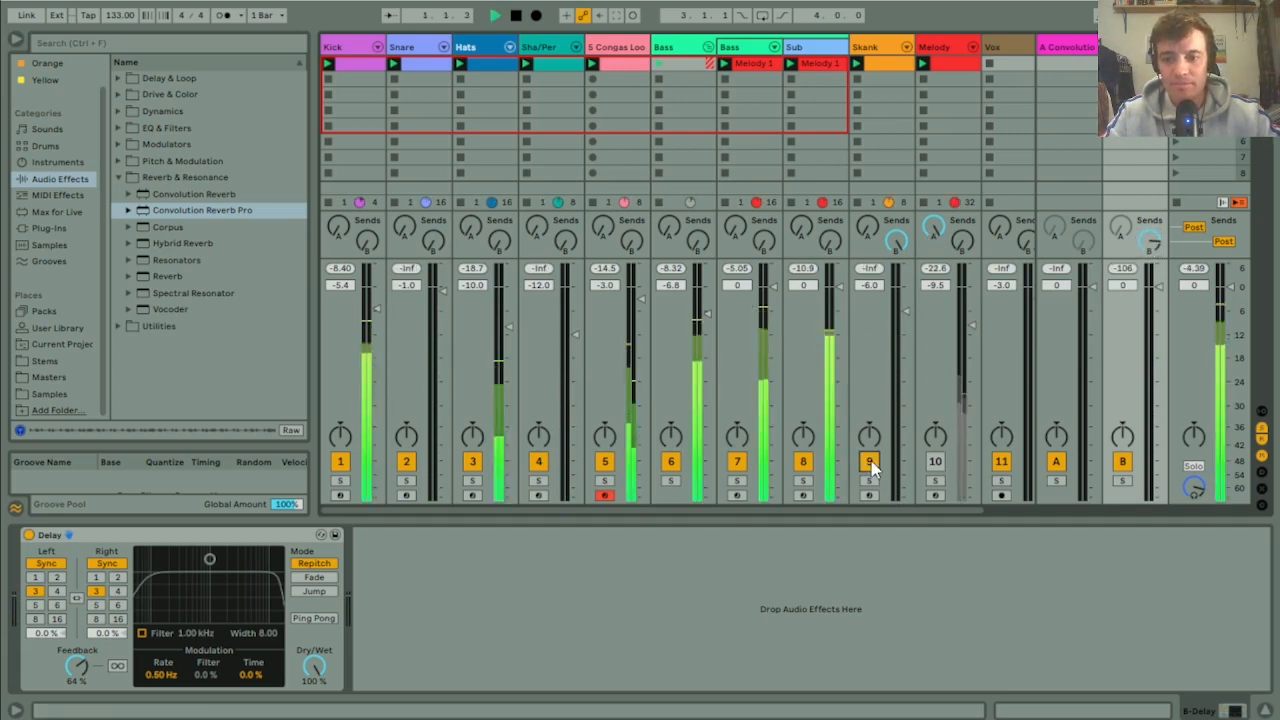
click(869, 481)
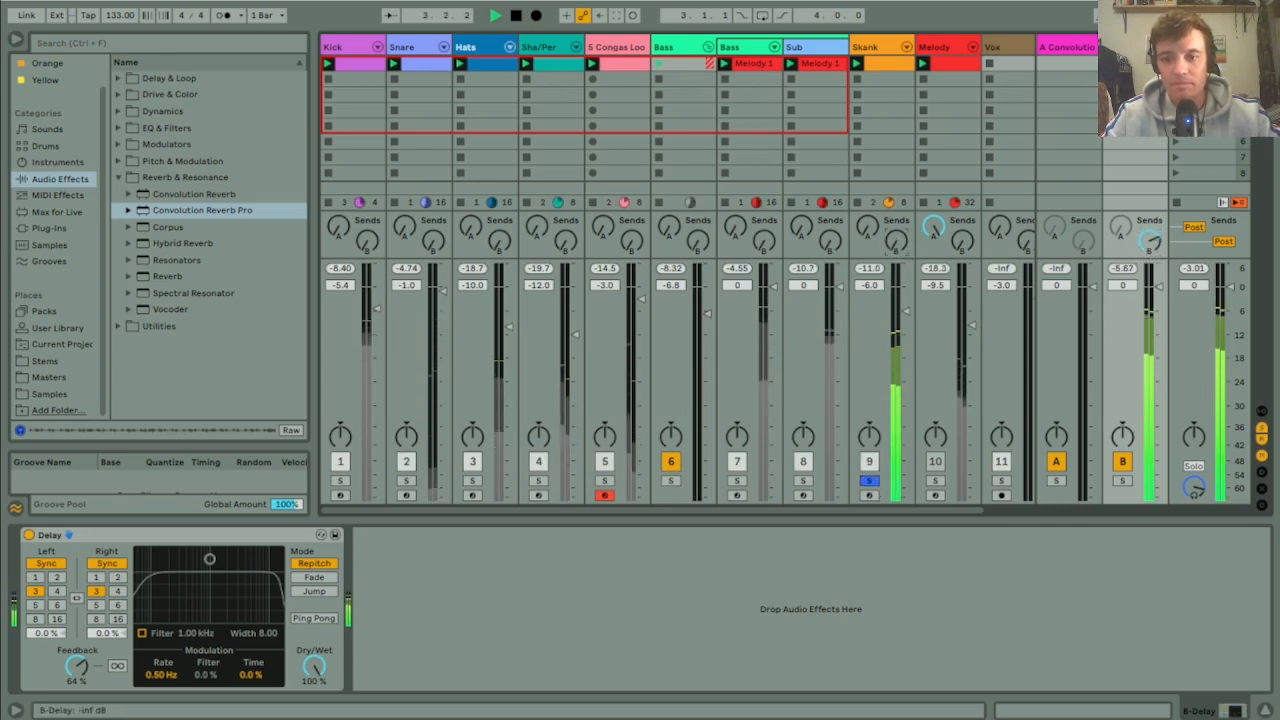
key(space)
double_click(888, 241)
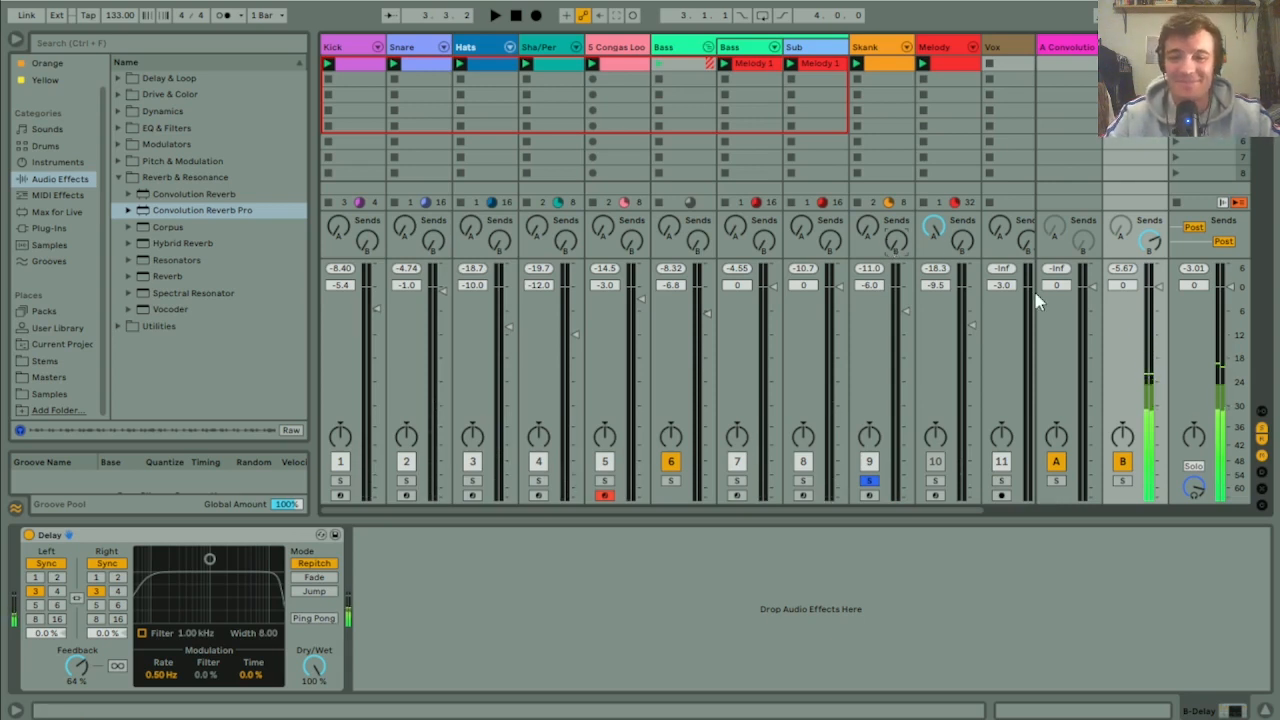
click(869, 481)
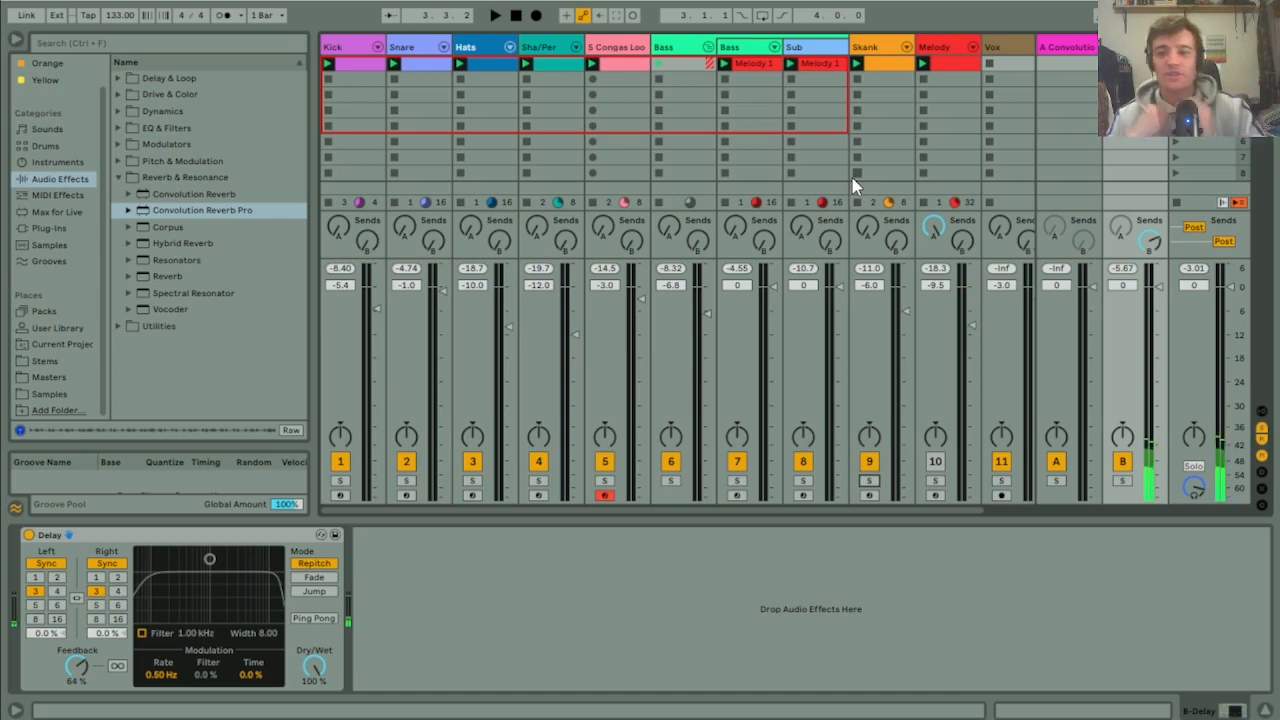
Step: Reset Melody's A send to -inf dB, unmute the Melody track, and play the full mix
drag(932, 229, 933, 320)
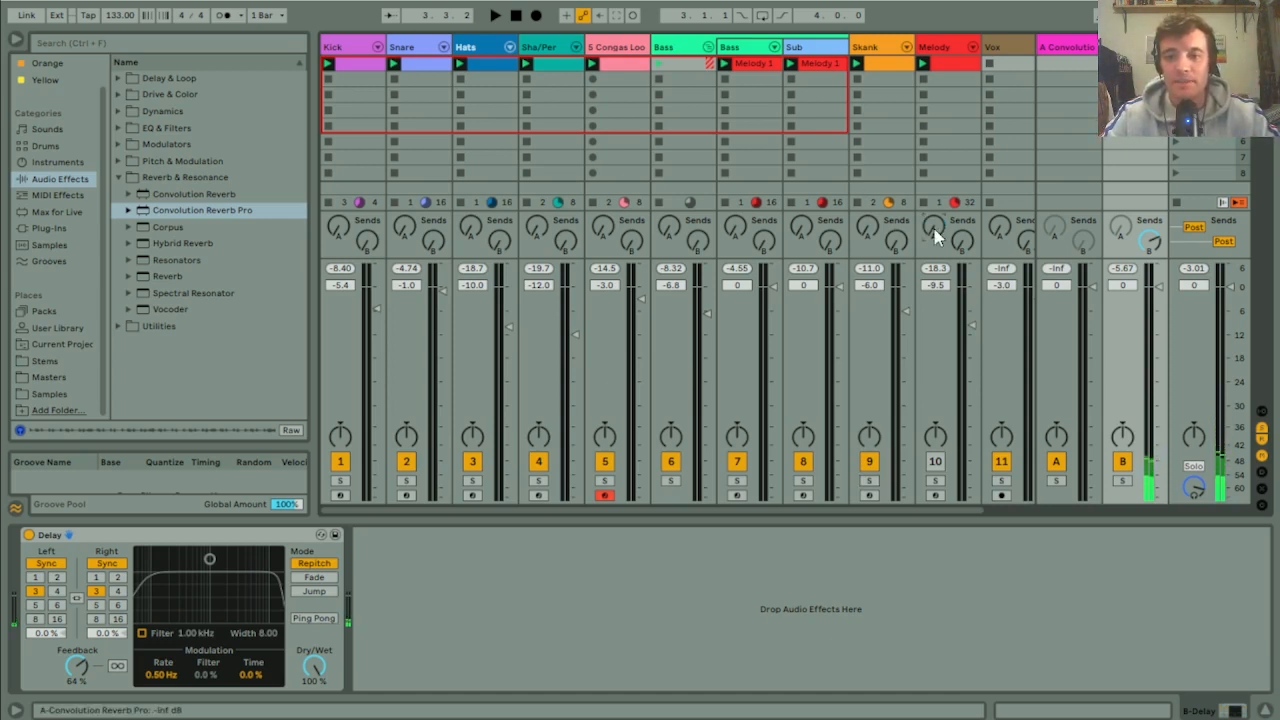
click(935, 461)
key(space)
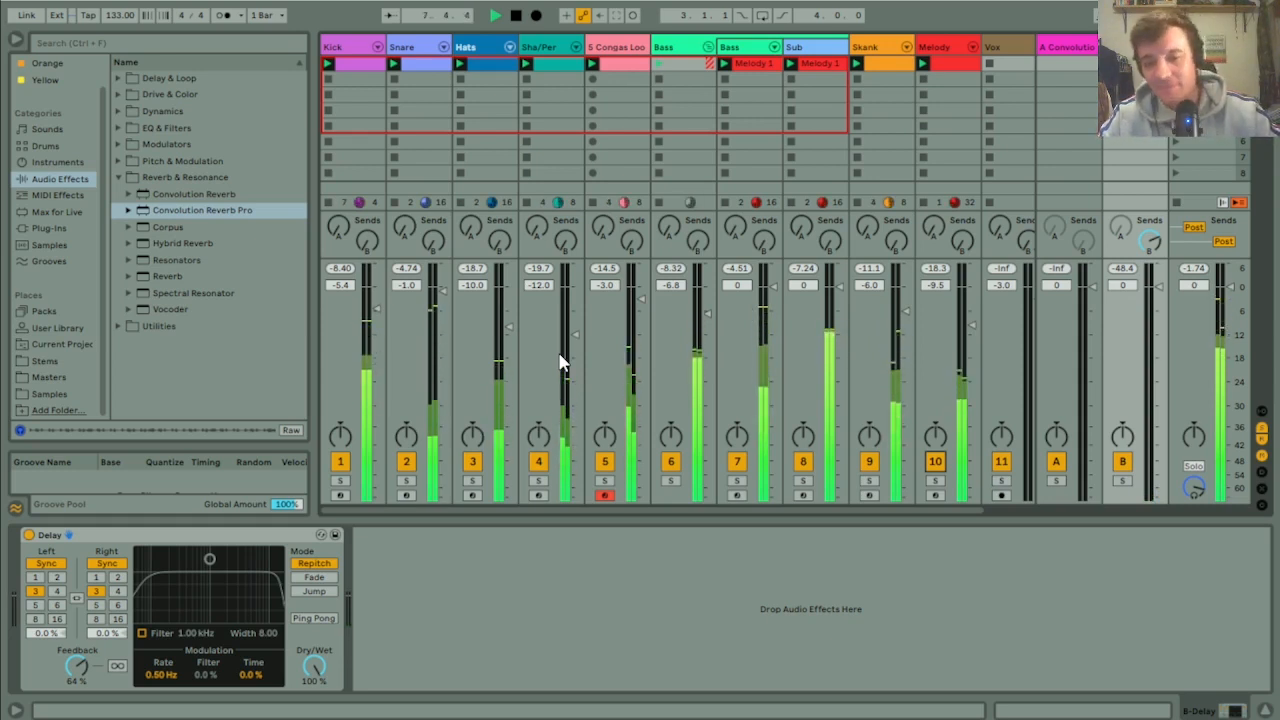
Step: Raise the B delay sends on Melody, Skank and Bass track 7 to 0 dB during playback, muting each track in turn
drag(963, 241, 963, 140)
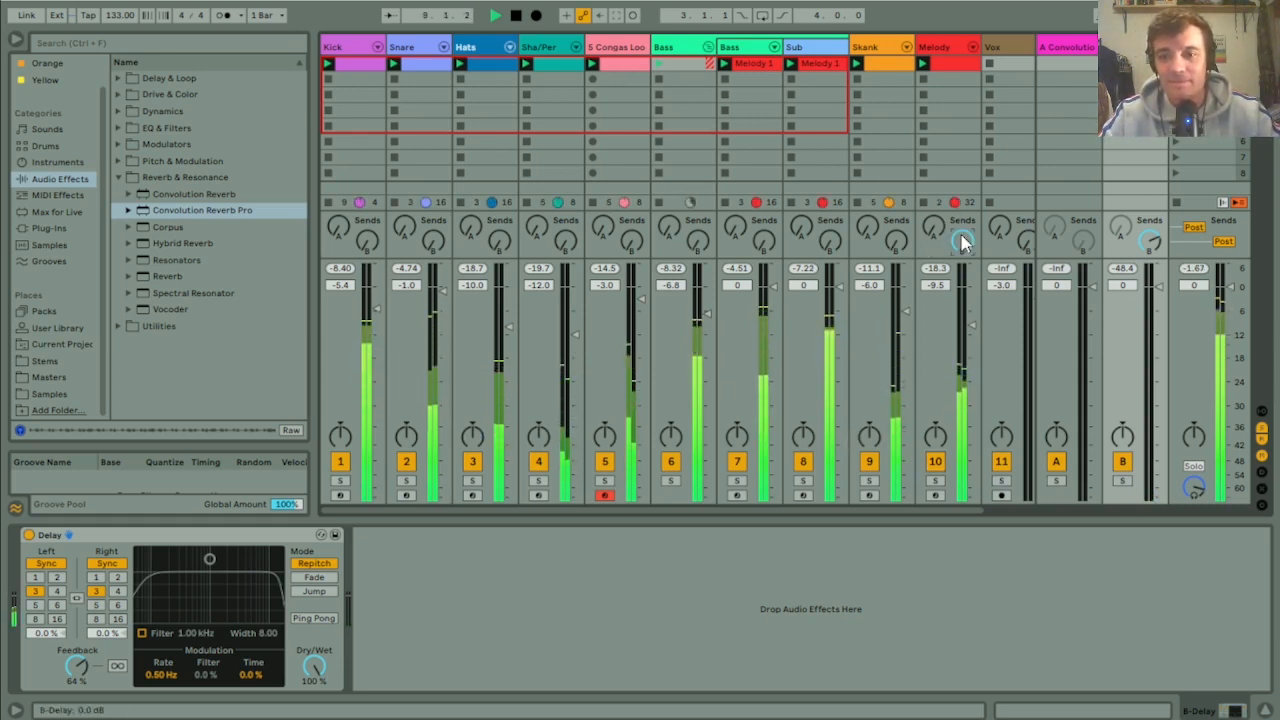
click(935, 462)
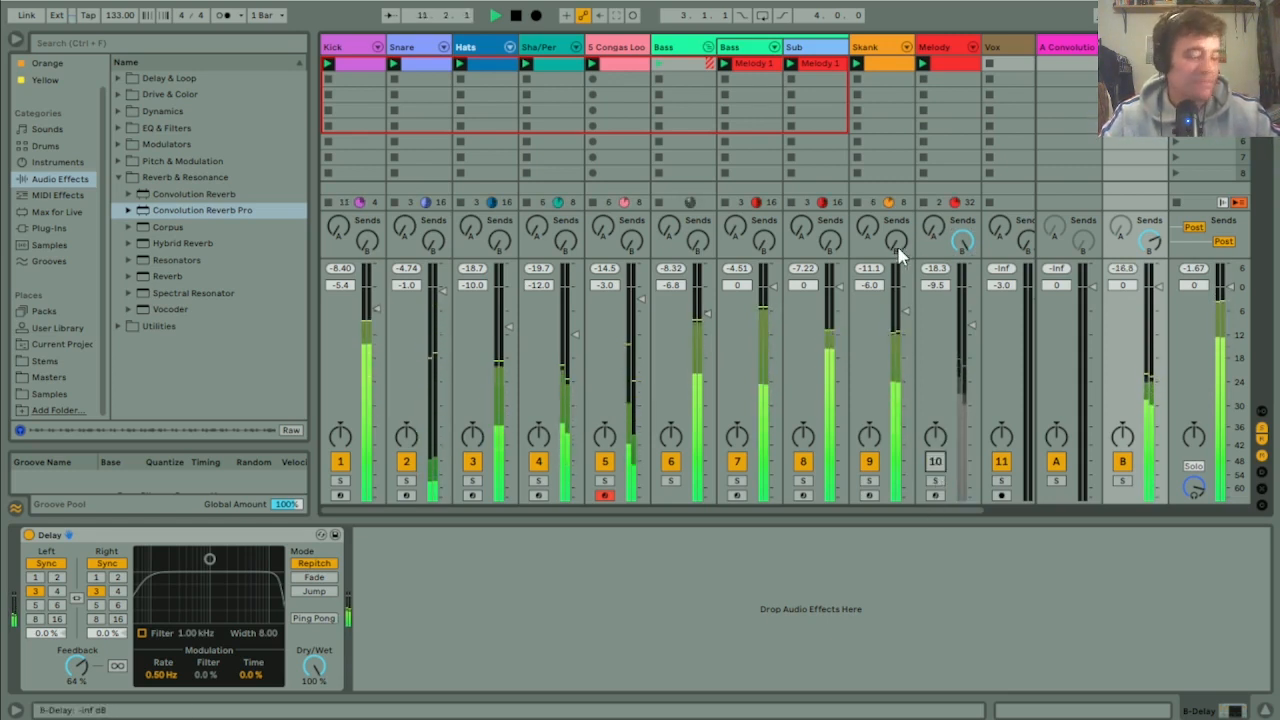
drag(893, 245, 894, 238)
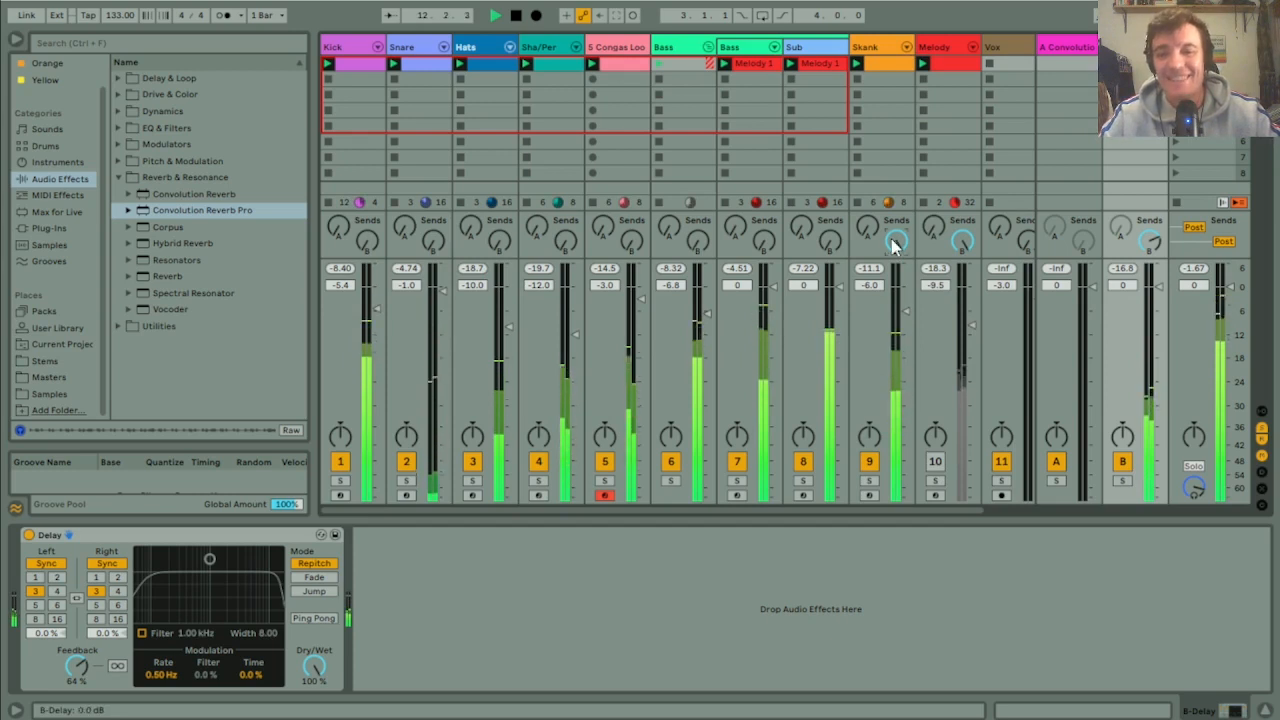
click(869, 464)
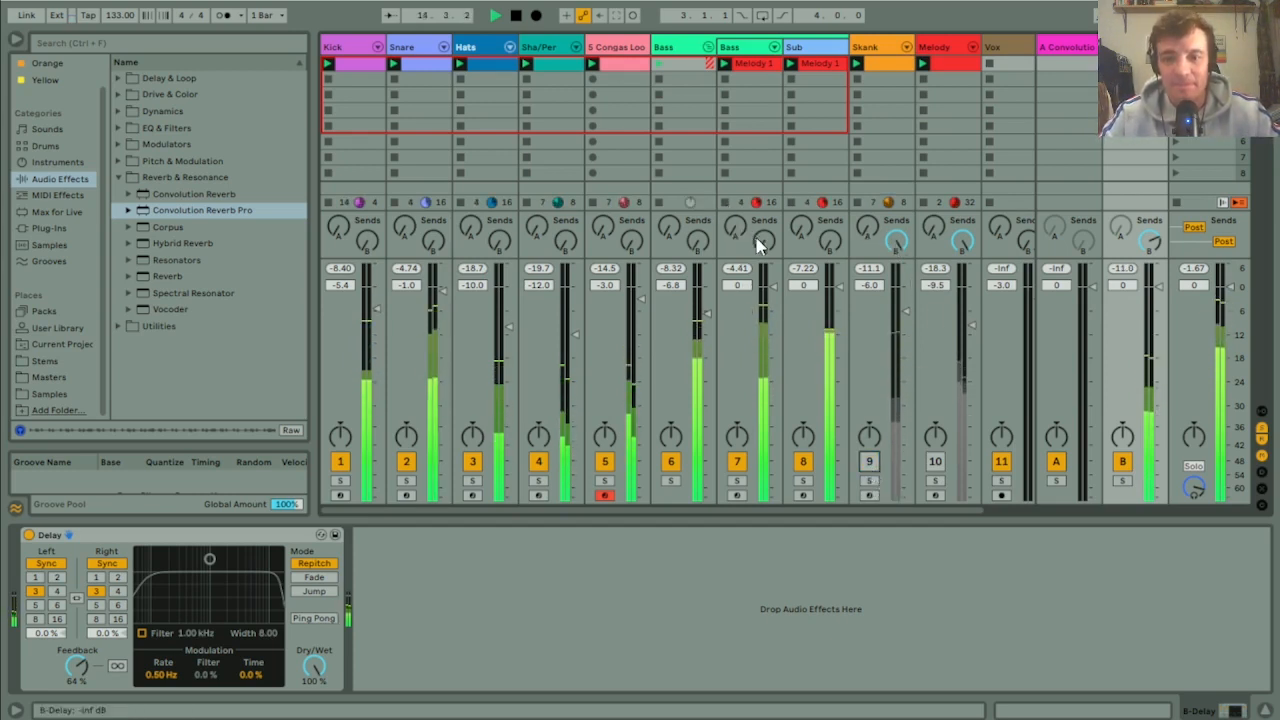
drag(762, 243, 763, 236)
click(737, 463)
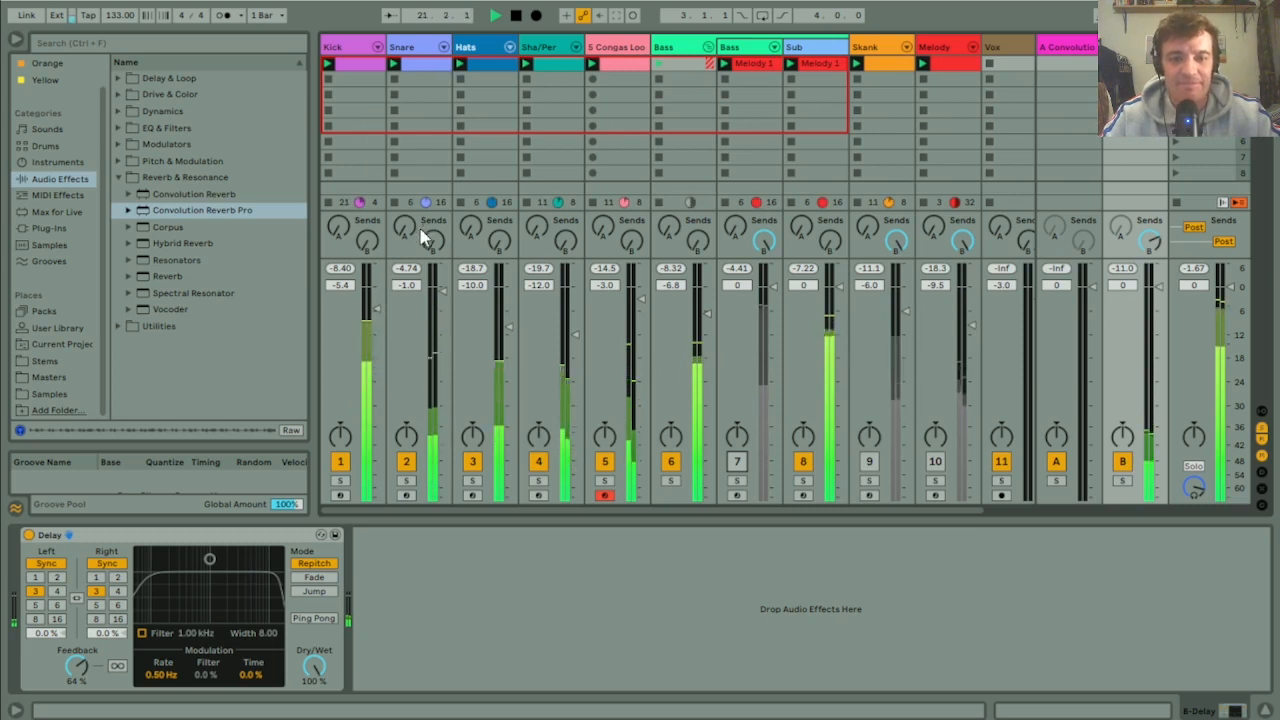
Step: Raise the A reverb sends on Hats and Snare to 0 dB and stop playback
drag(408, 228, 470, 115)
drag(404, 232, 404, 120)
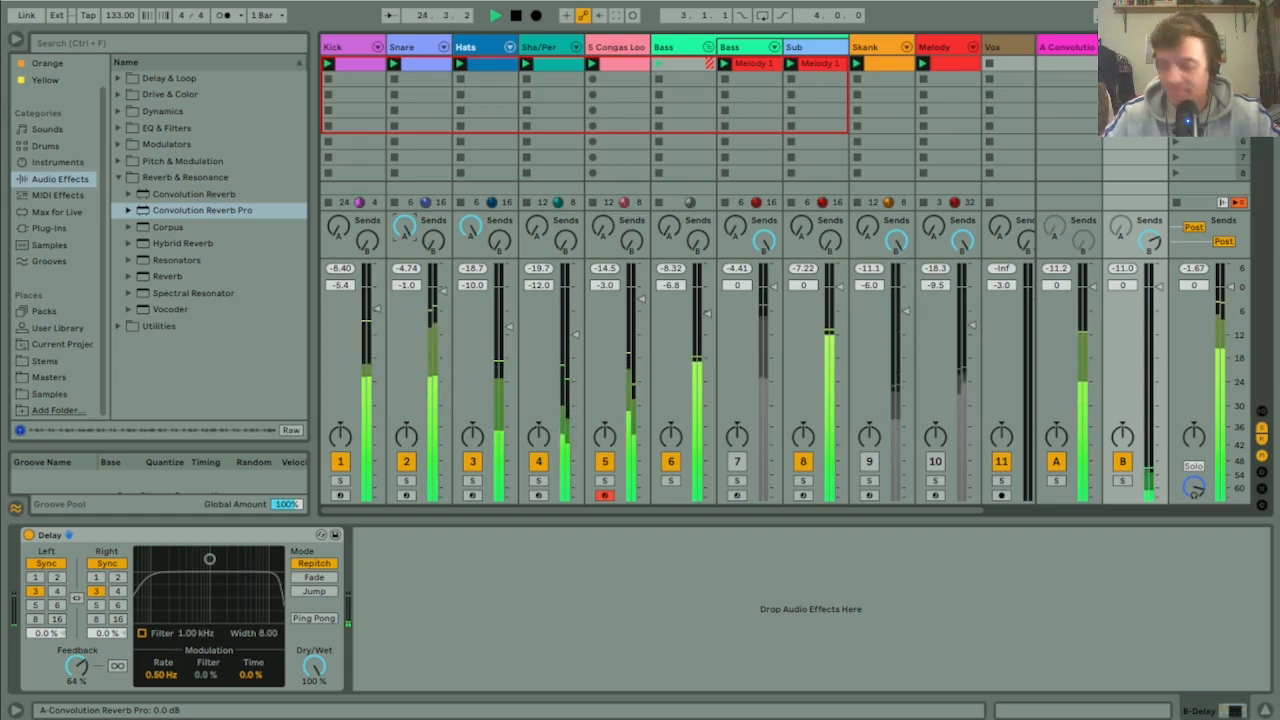
key(space)
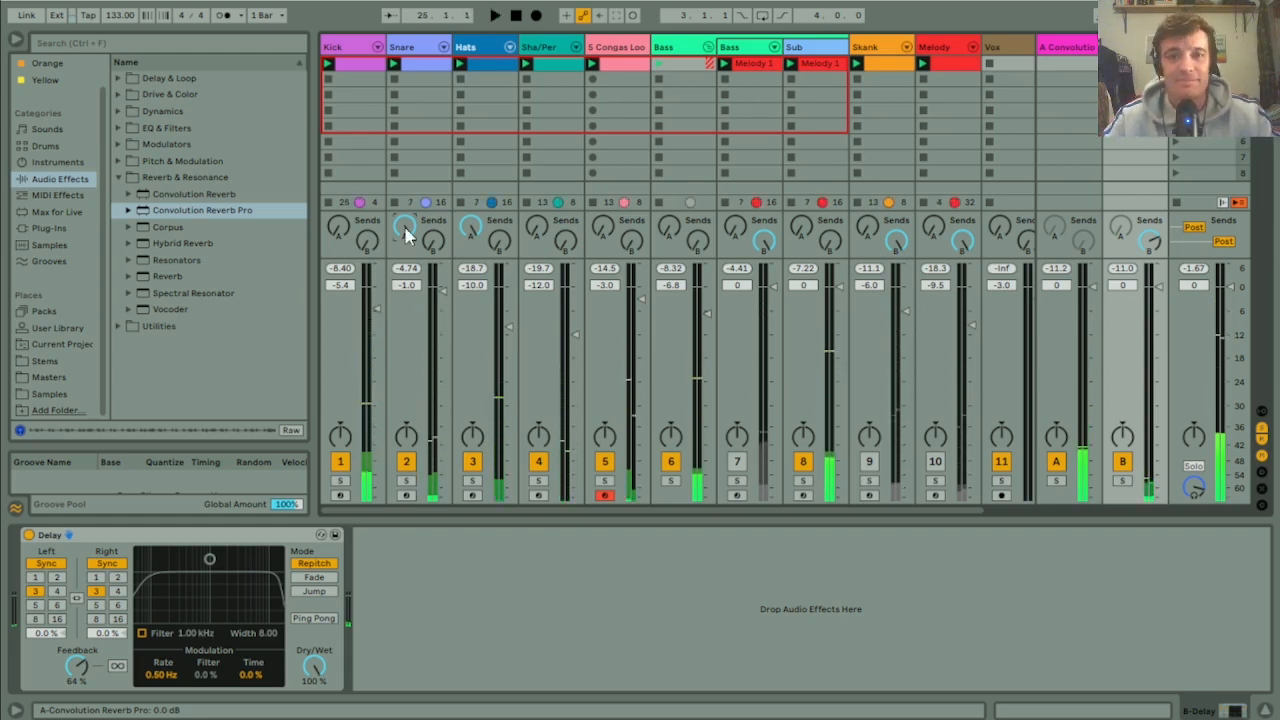